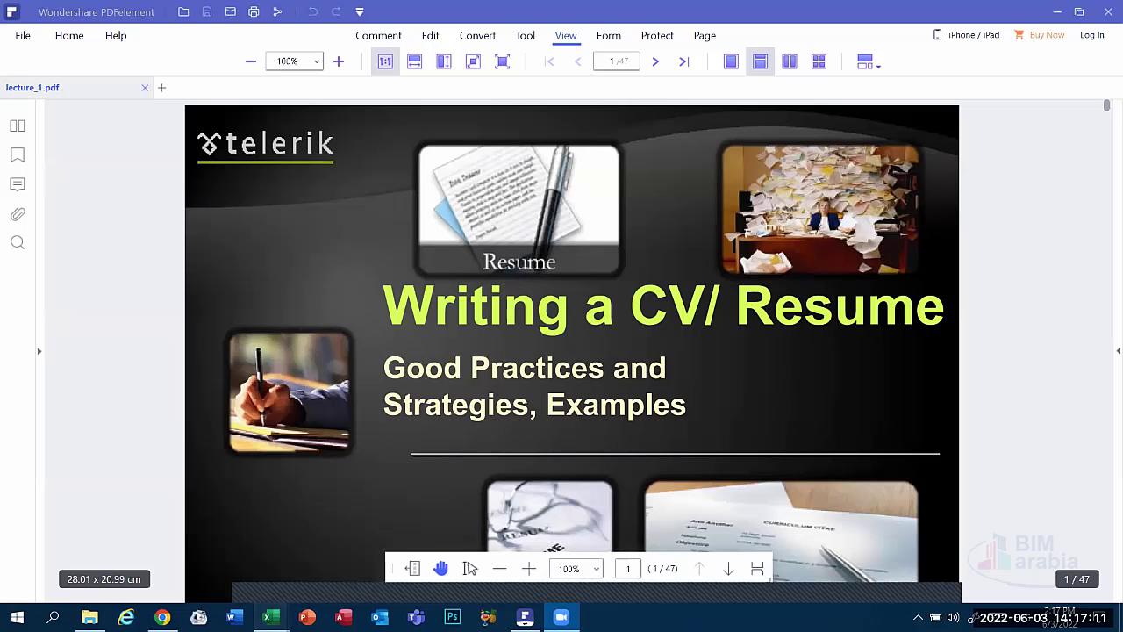
Close KPI's Template.xlsx and bring Employee Evaluation.xlsx to the front in Excel.
mouse_move(270, 616)
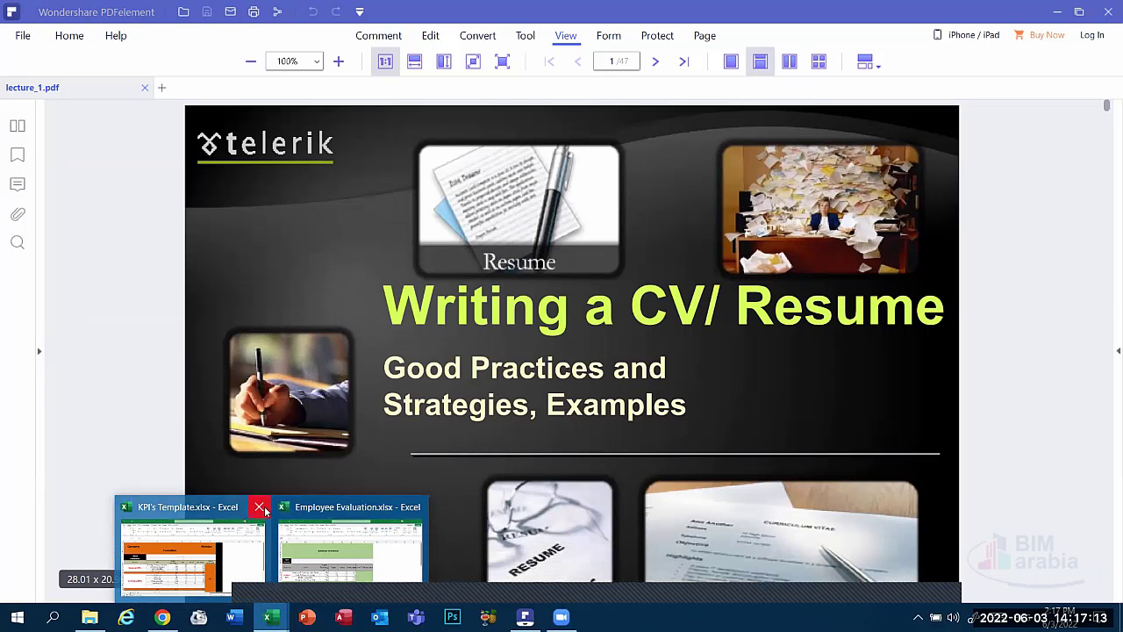
left_click(261, 508)
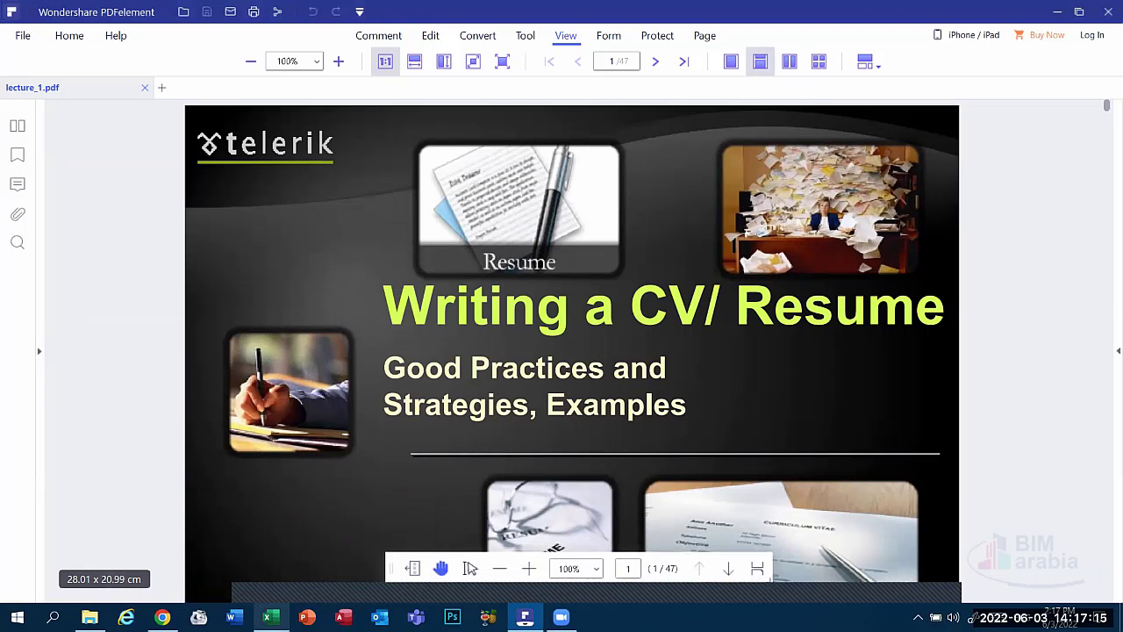
left_click(271, 616)
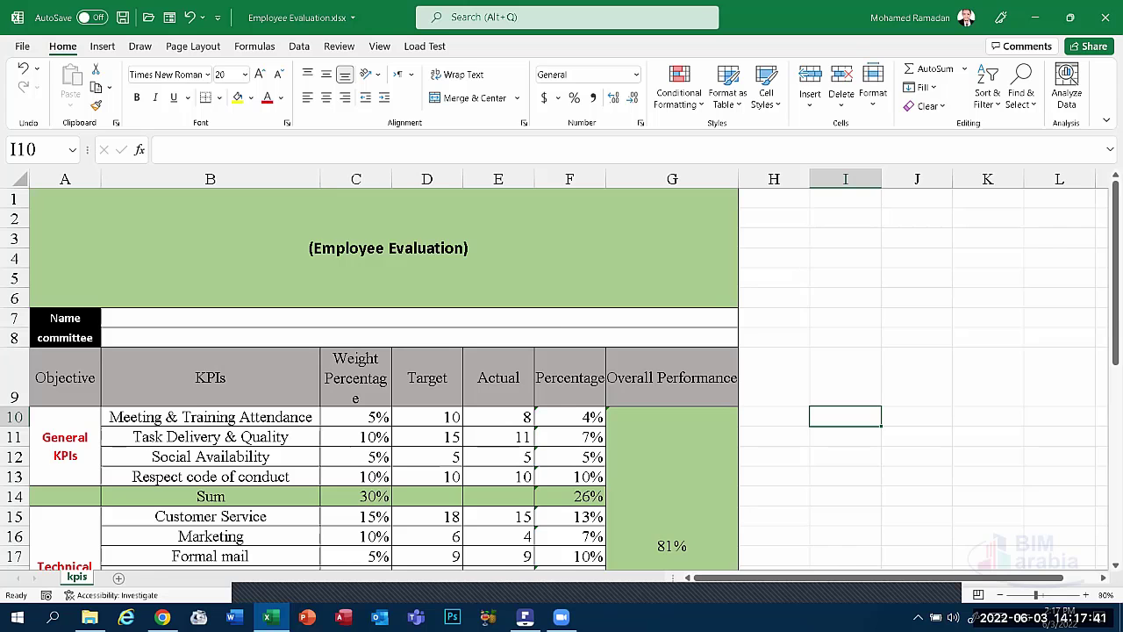
Return to the lecture_1.pdf CV deck in PDFelement.
left_click(525, 617)
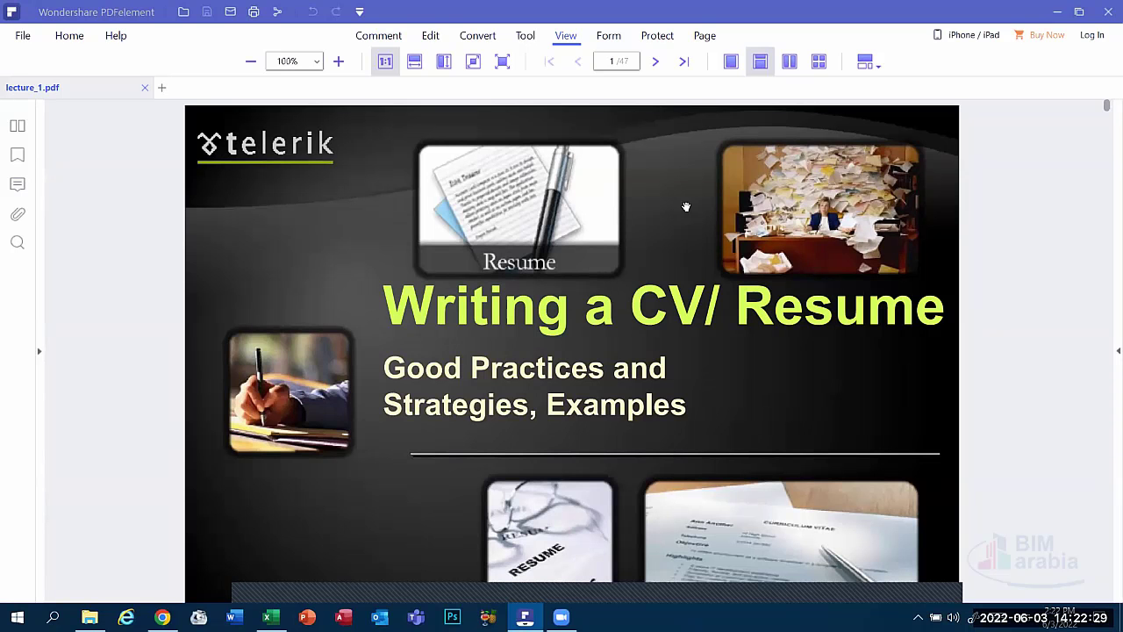
mouse_move(748, 386)
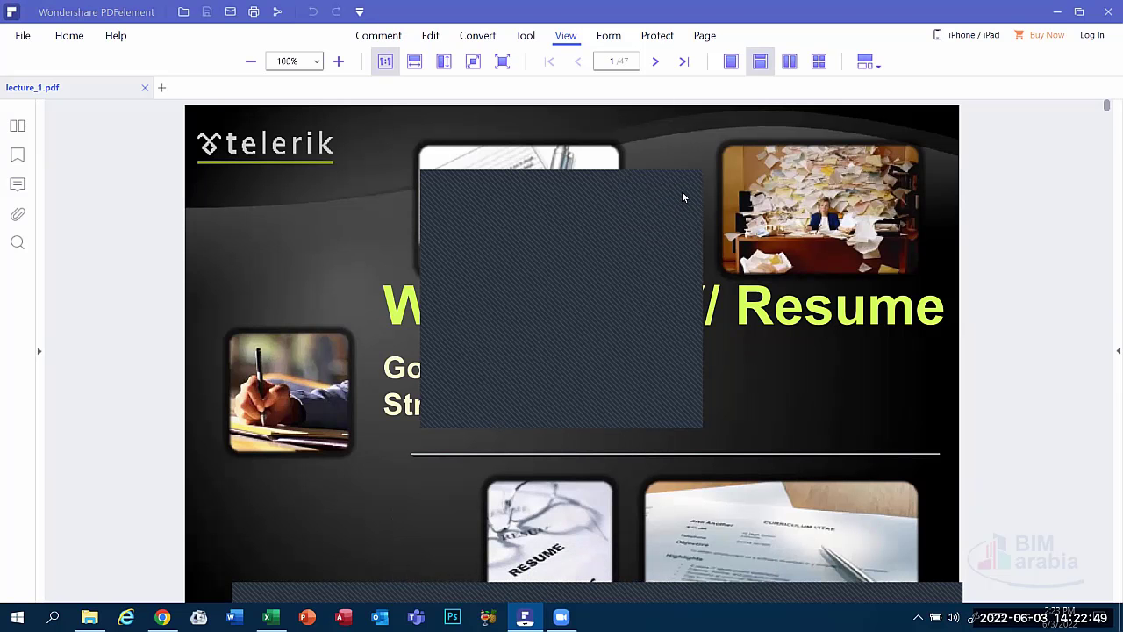
mouse_move(1107, 301)
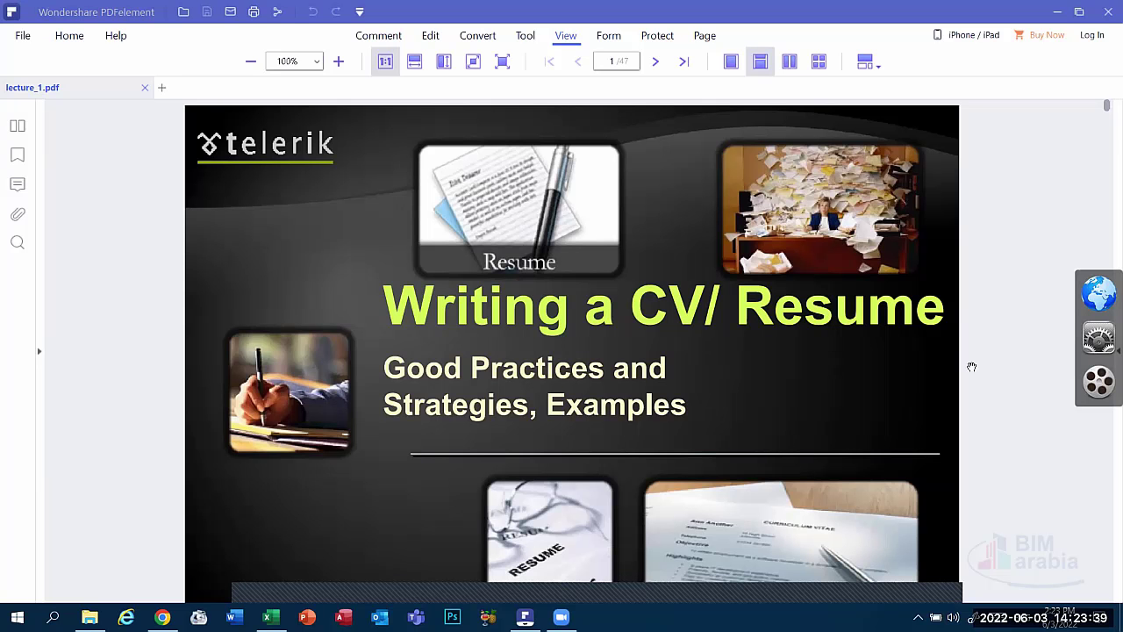
mouse_move(1001, 407)
mouse_move(587, 577)
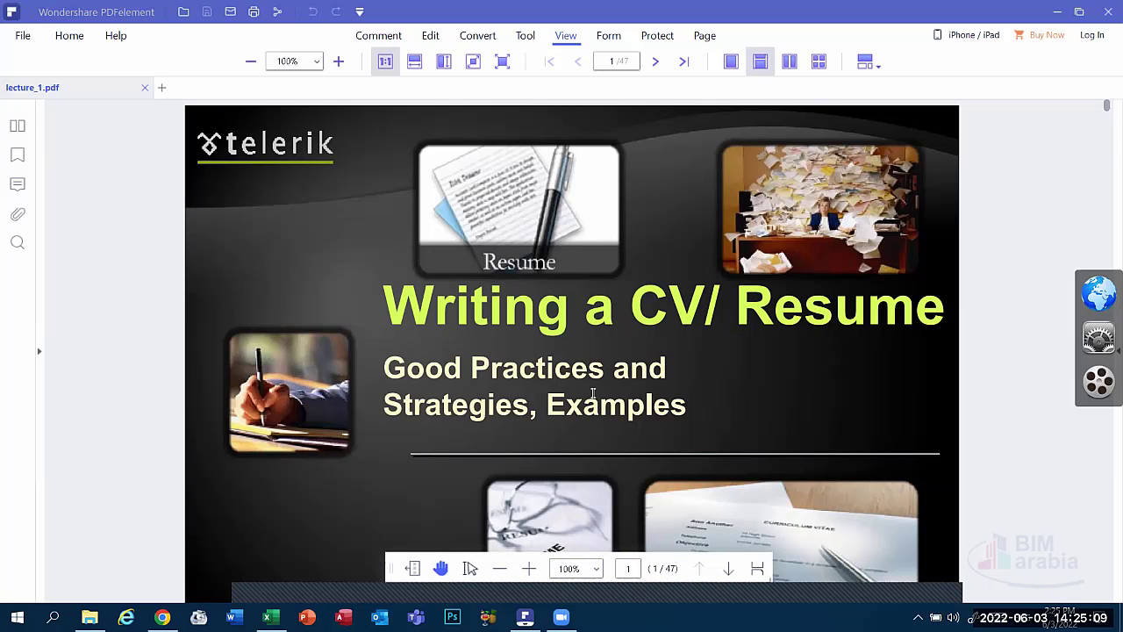
Launch Word and create a blank document, Document1.
left_click(233, 616)
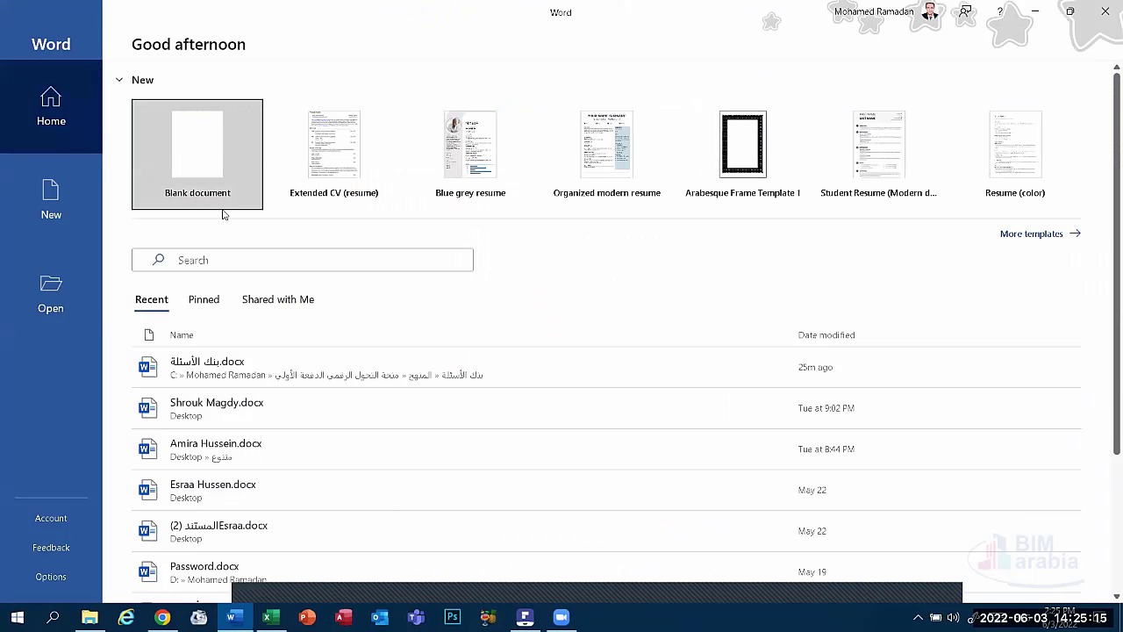
left_click(219, 171)
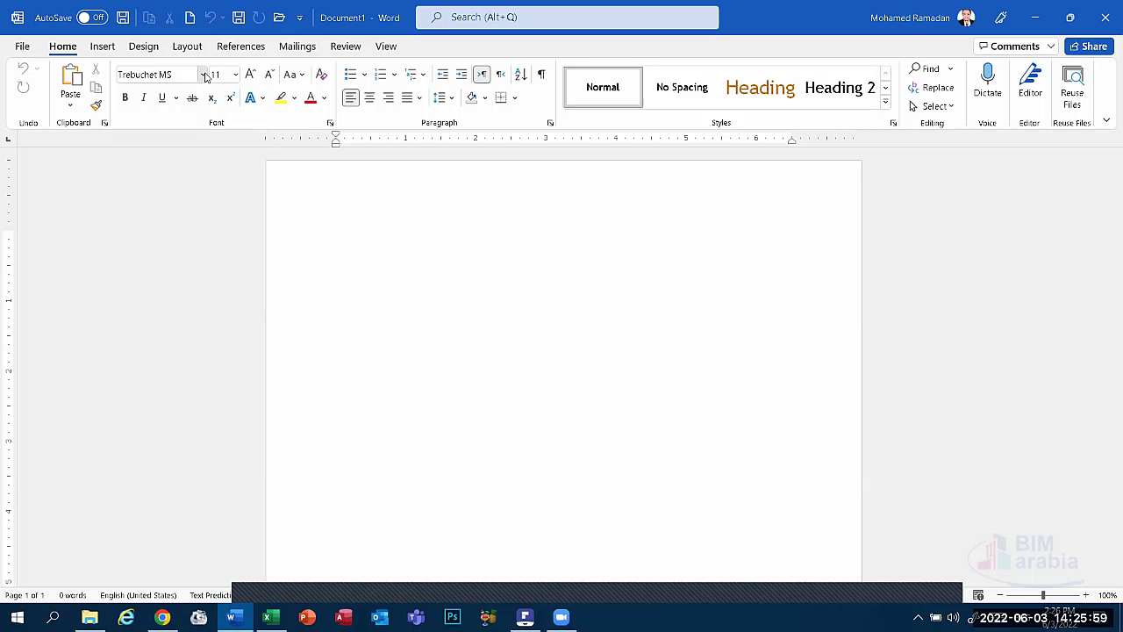
Set the document font to Times New Roman (Headings) after briefly applying Calibri.
left_click(204, 75)
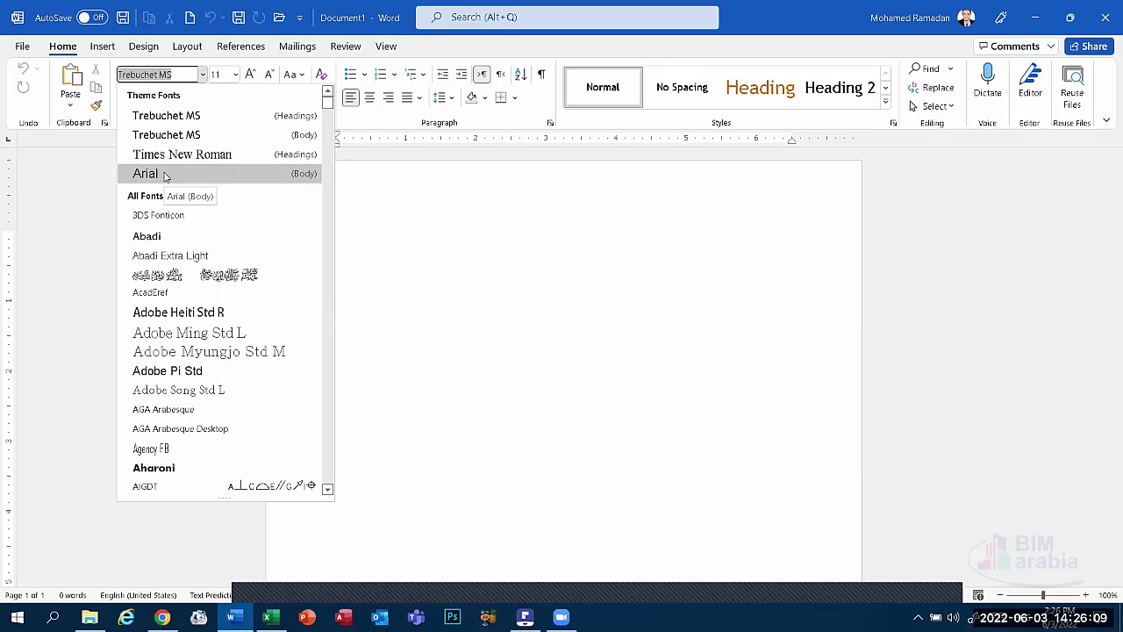
scroll(172, 202, "down", 7)
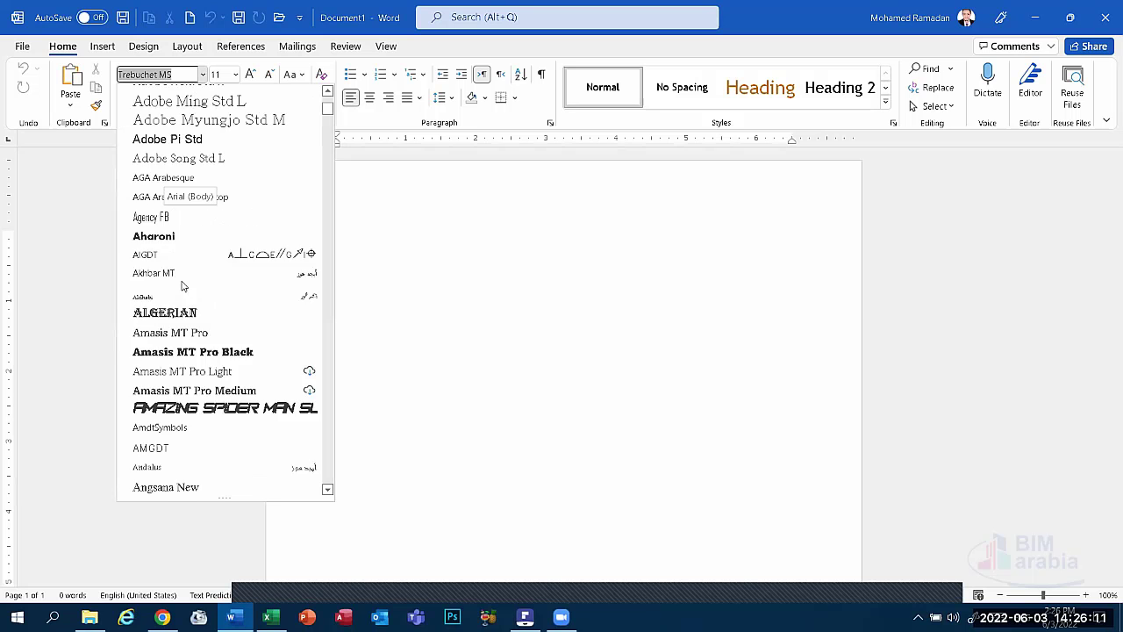
scroll(180, 290, "down", 12)
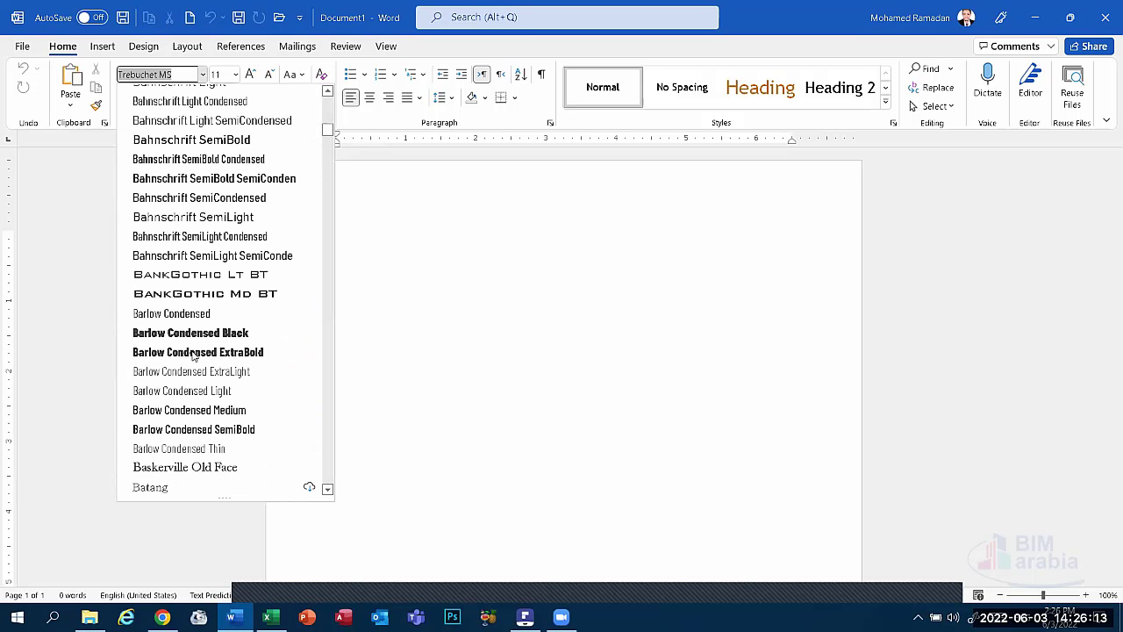
scroll(172, 252, "up", 3)
scroll(176, 241, "up", 5)
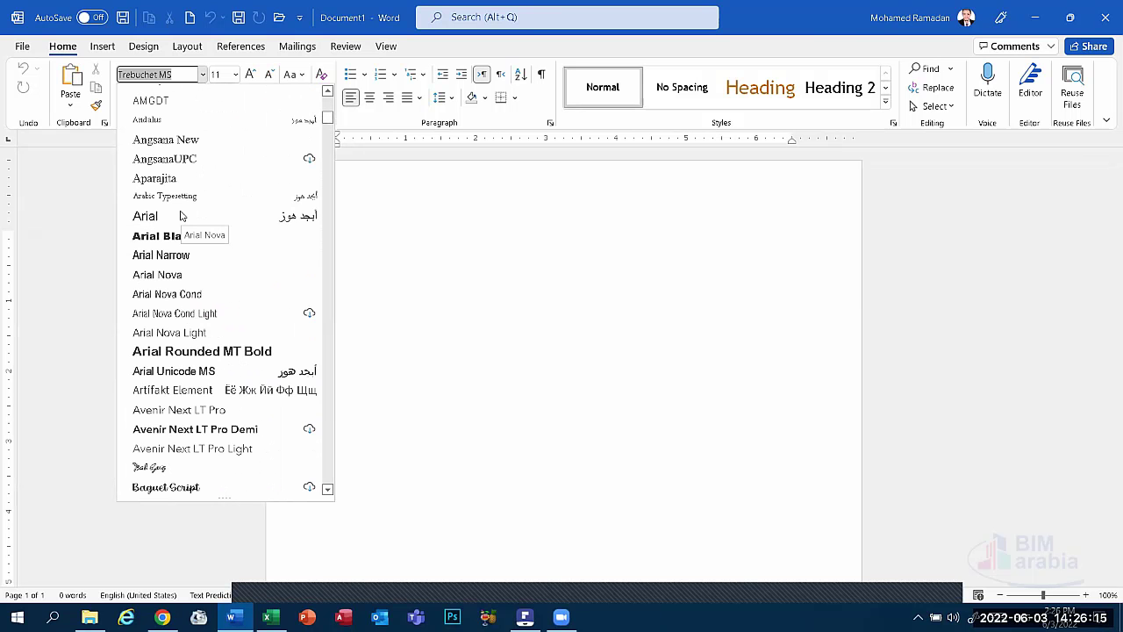
scroll(183, 228, "up", 8)
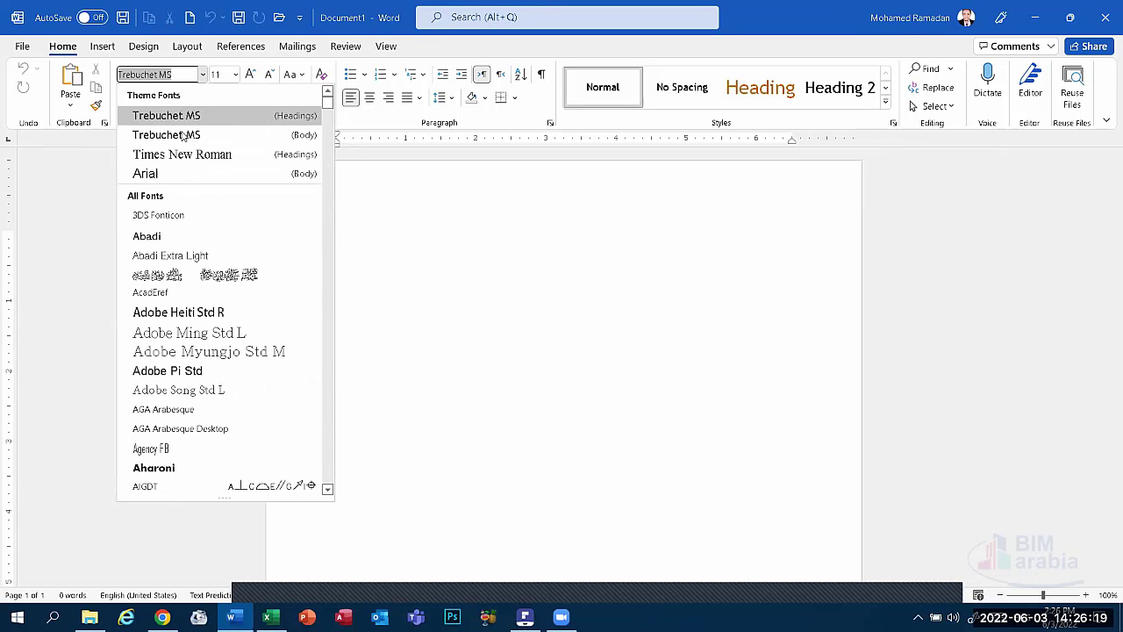
type("Calibri")
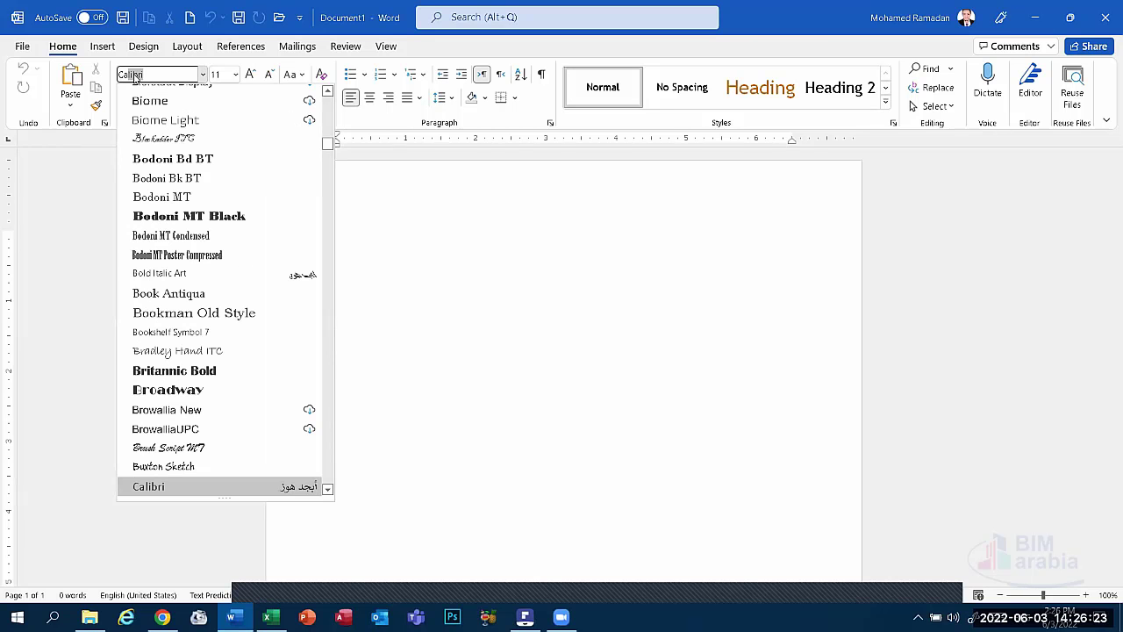
key("Return")
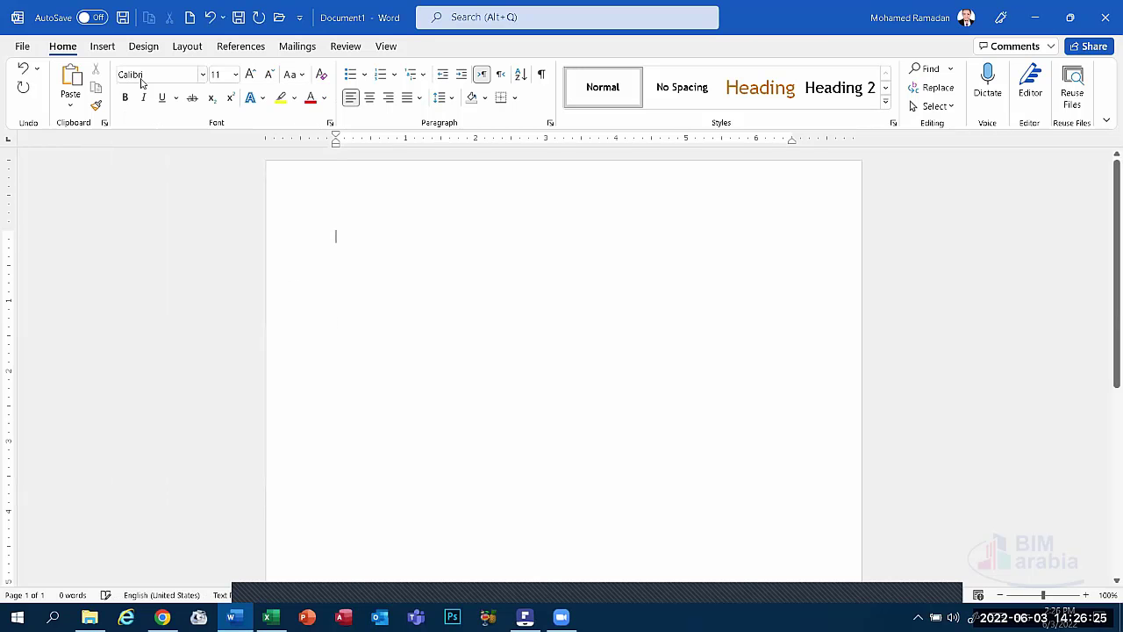
left_click(202, 74)
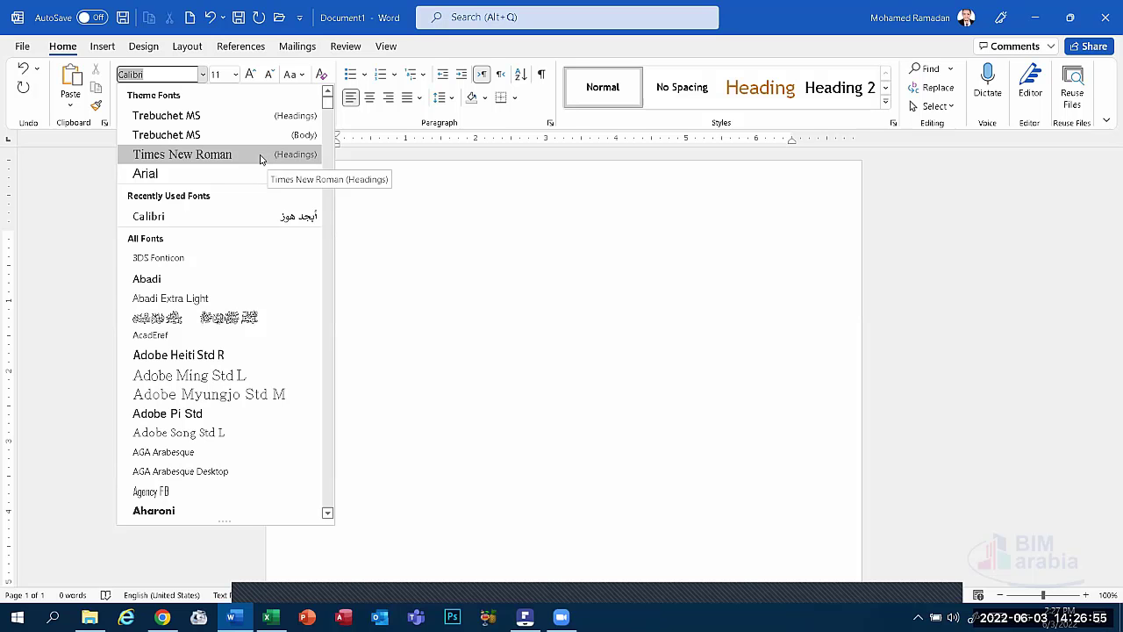
left_click(268, 157)
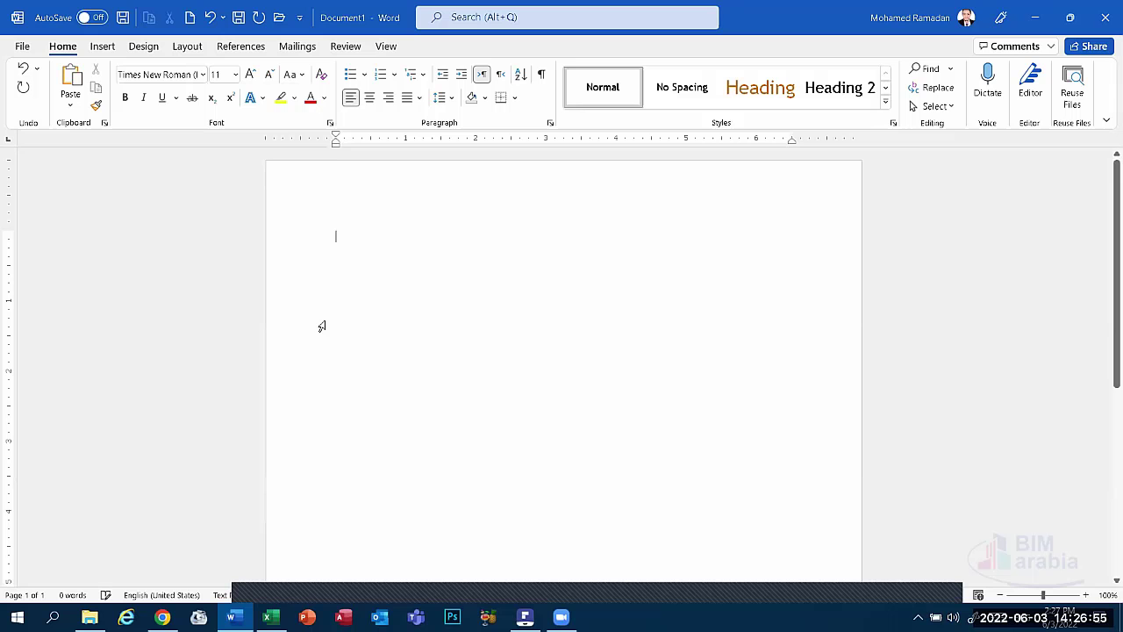
left_click(235, 75)
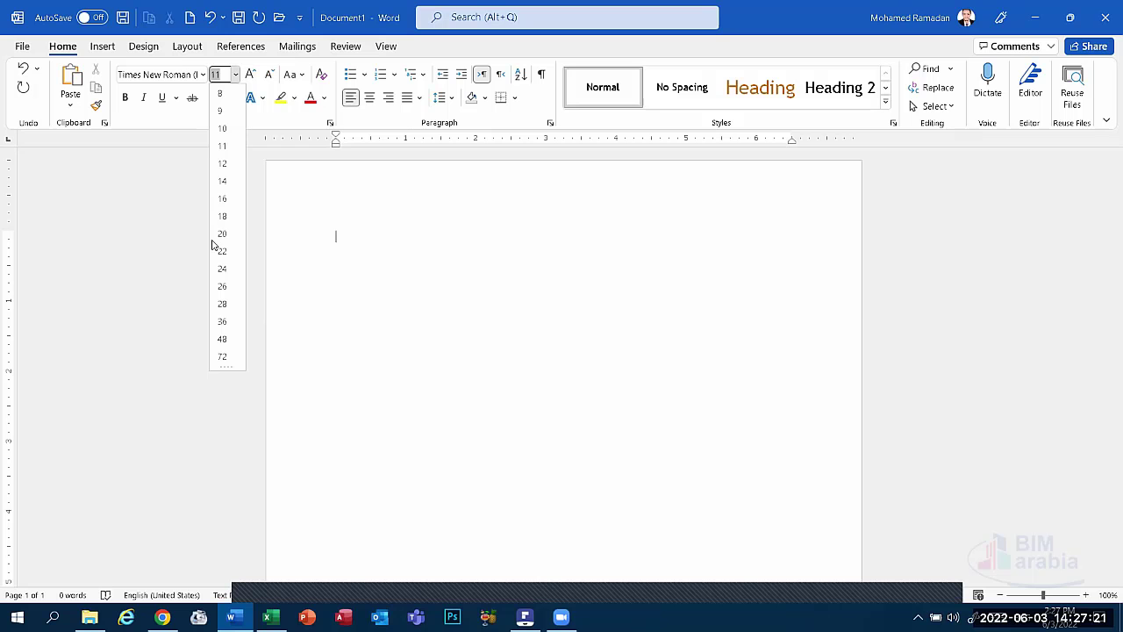
left_click(361, 240)
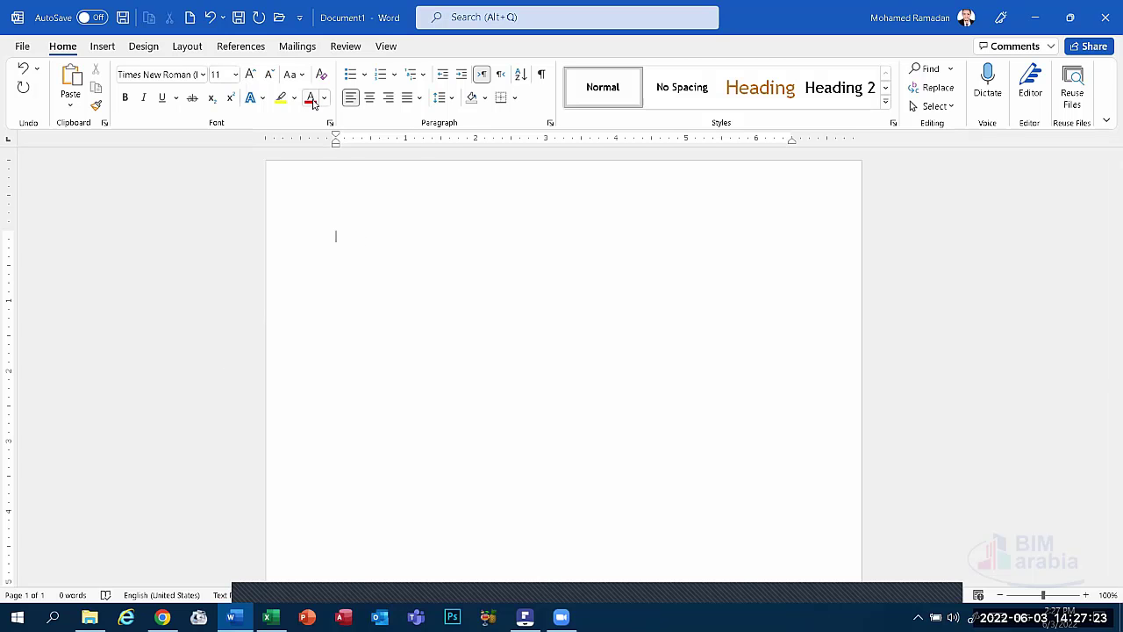
left_click(324, 98)
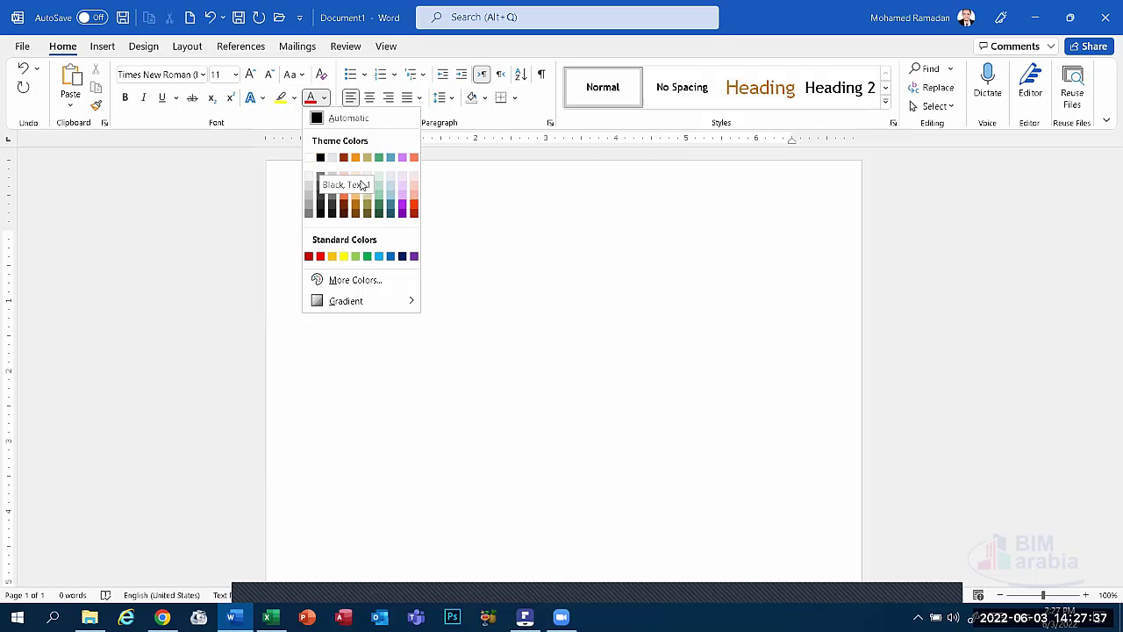
left_click(538, 205)
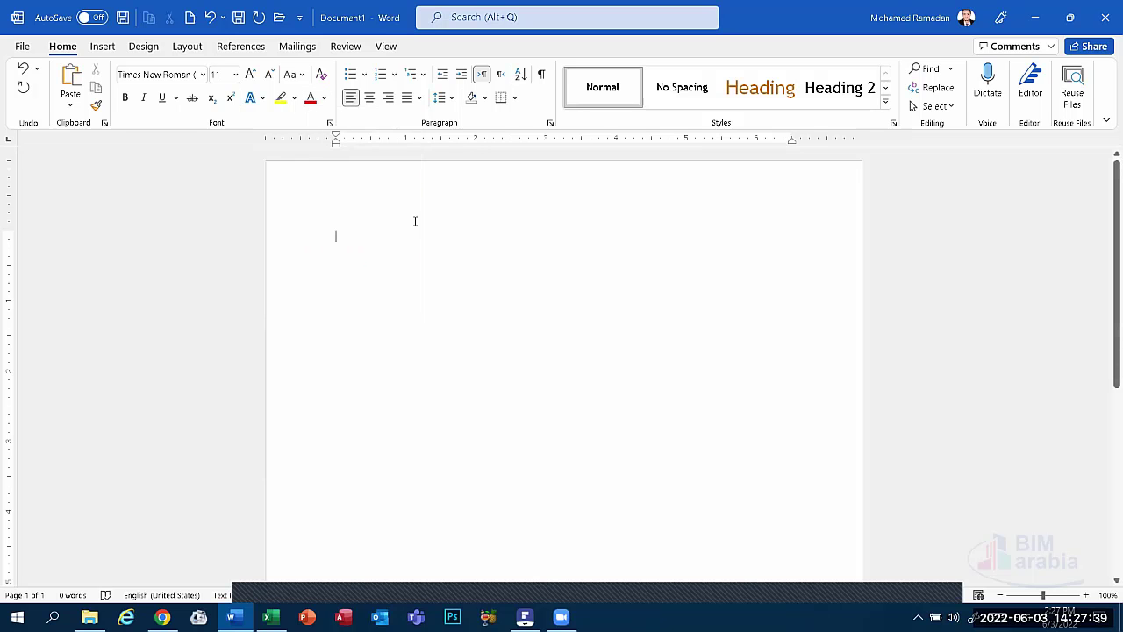
Apply a Box page border to the whole document.
left_click(140, 46)
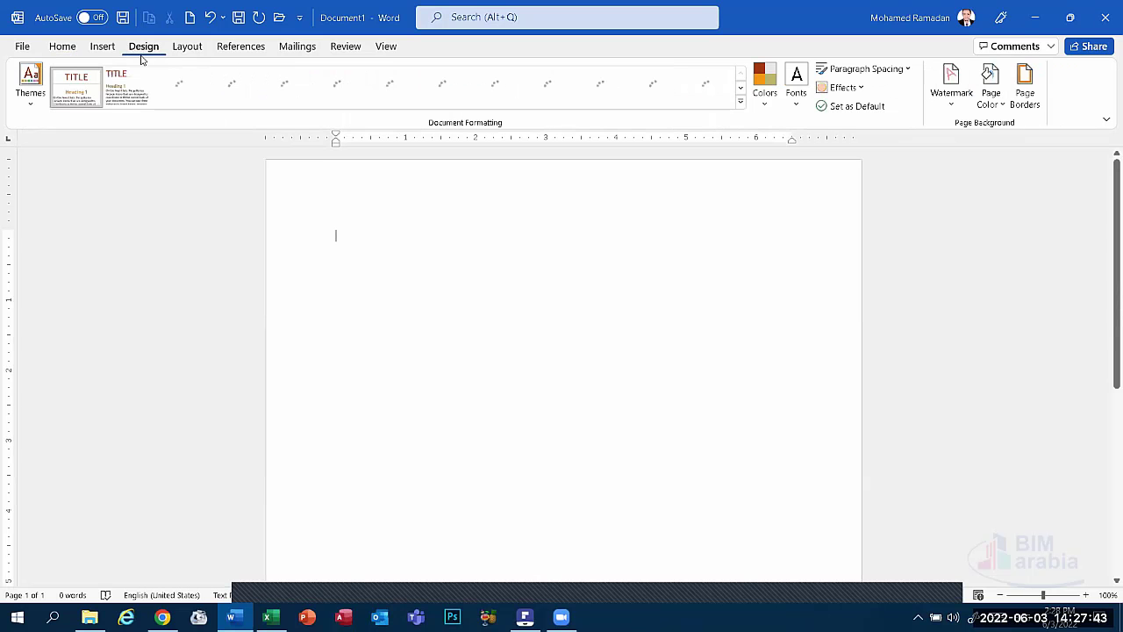
left_click(1023, 75)
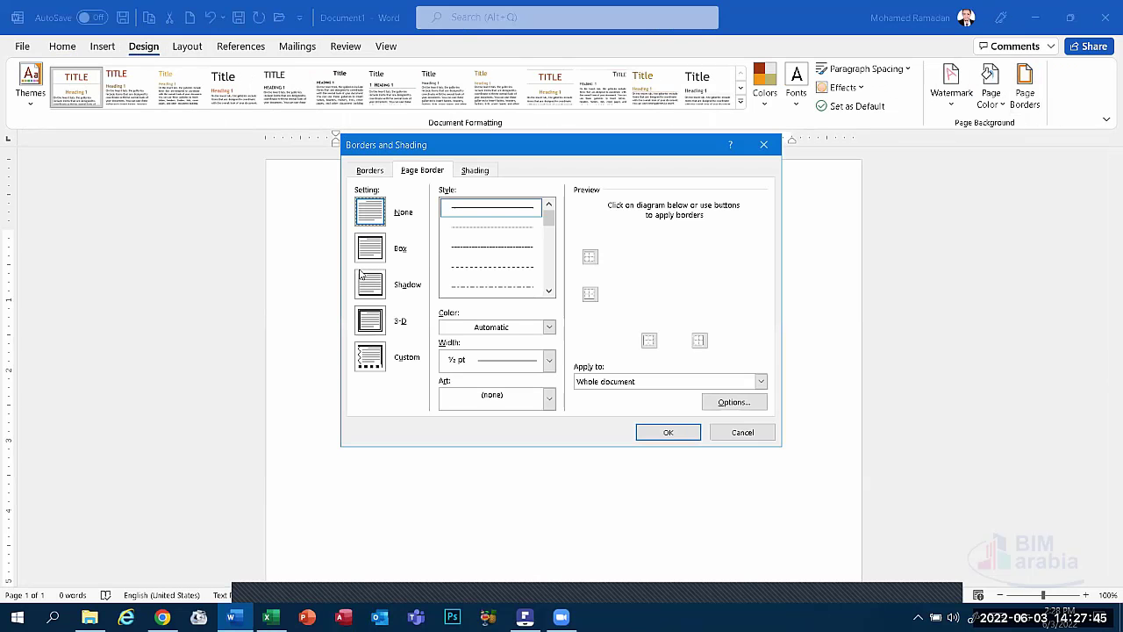
left_click(379, 251)
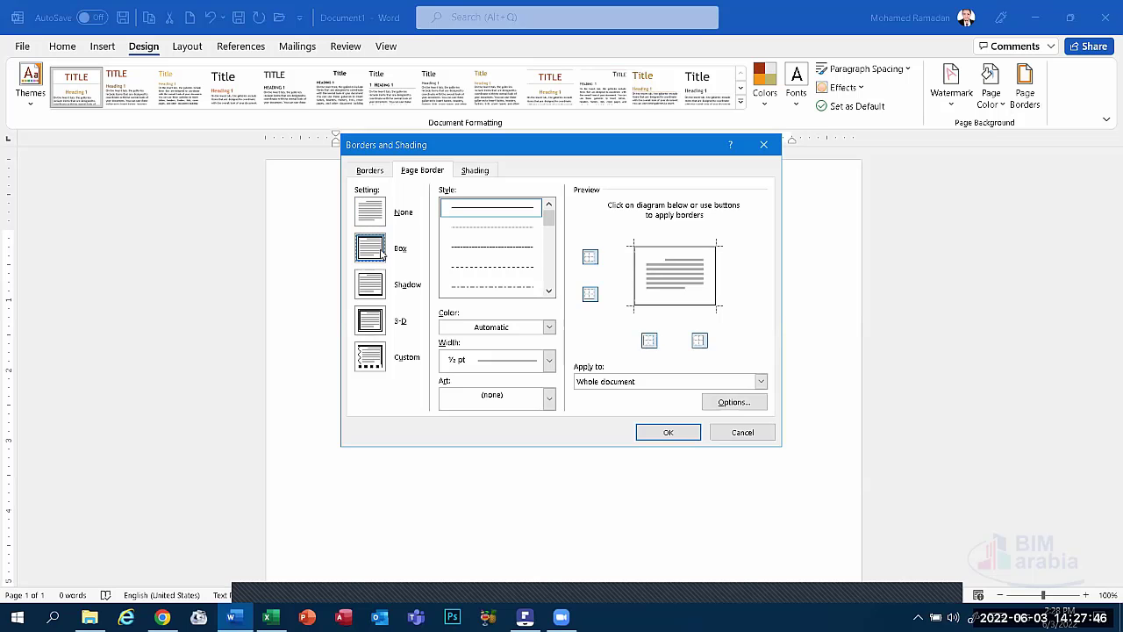
left_click(673, 431)
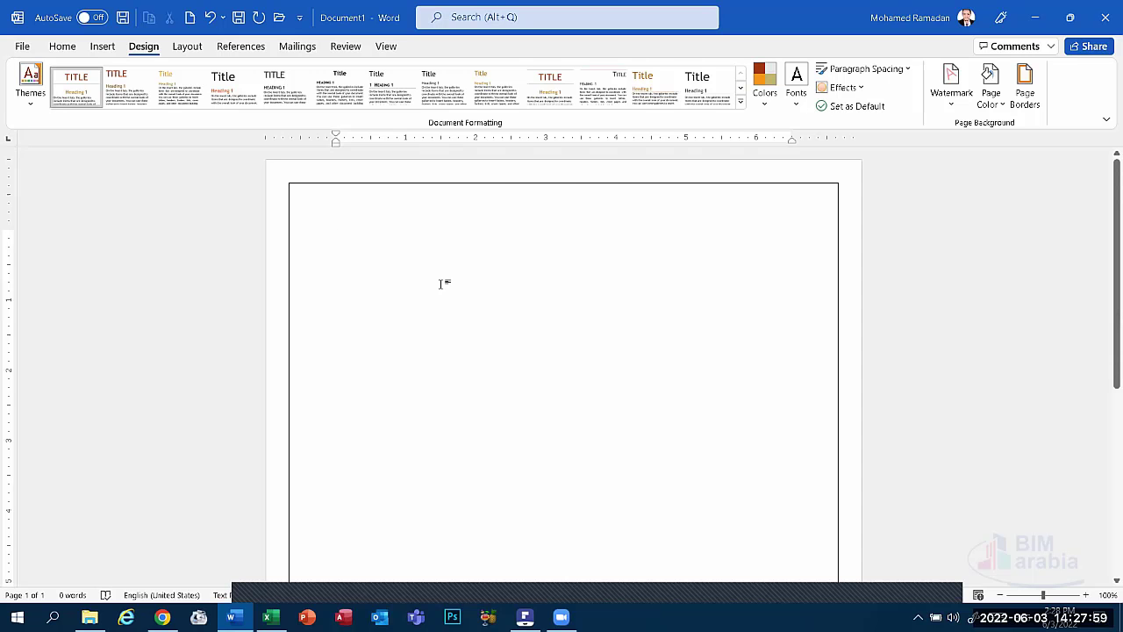
Check Page Color options without choosing one, then undo the page border.
left_click(342, 245)
left_click(991, 95)
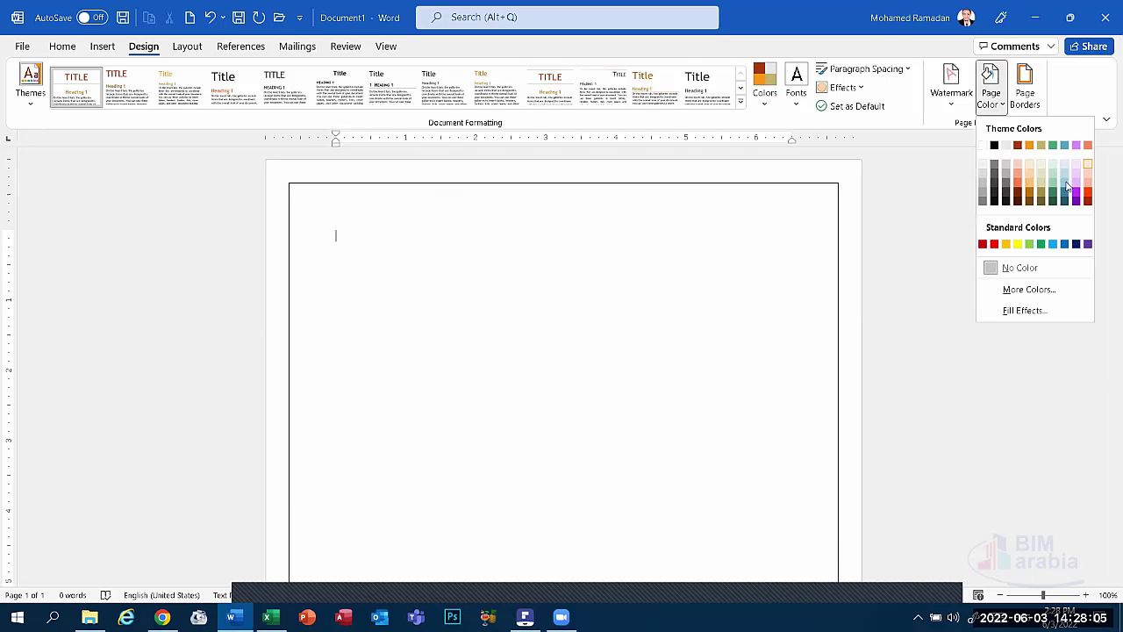
left_click(544, 233)
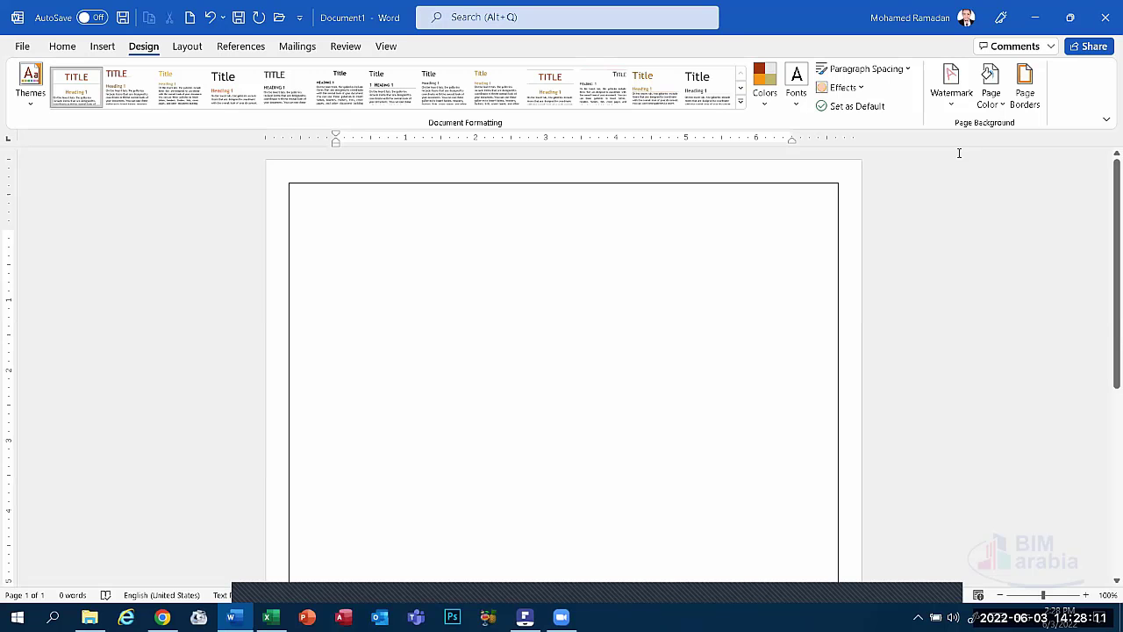
key("ctrl+z")
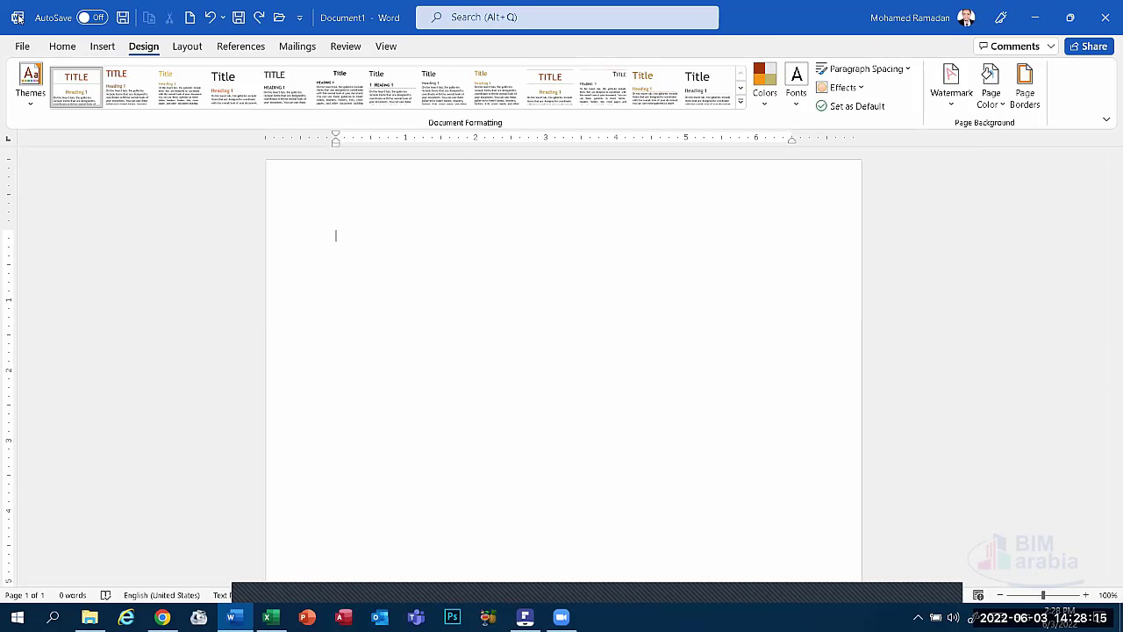
left_click(101, 46)
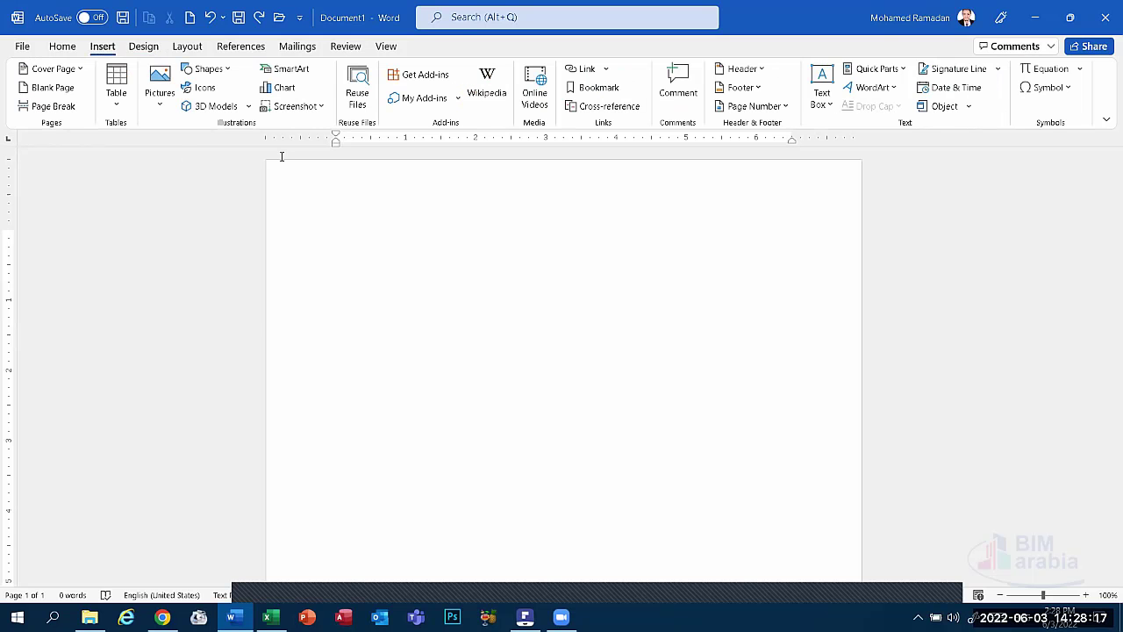
left_click(224, 68)
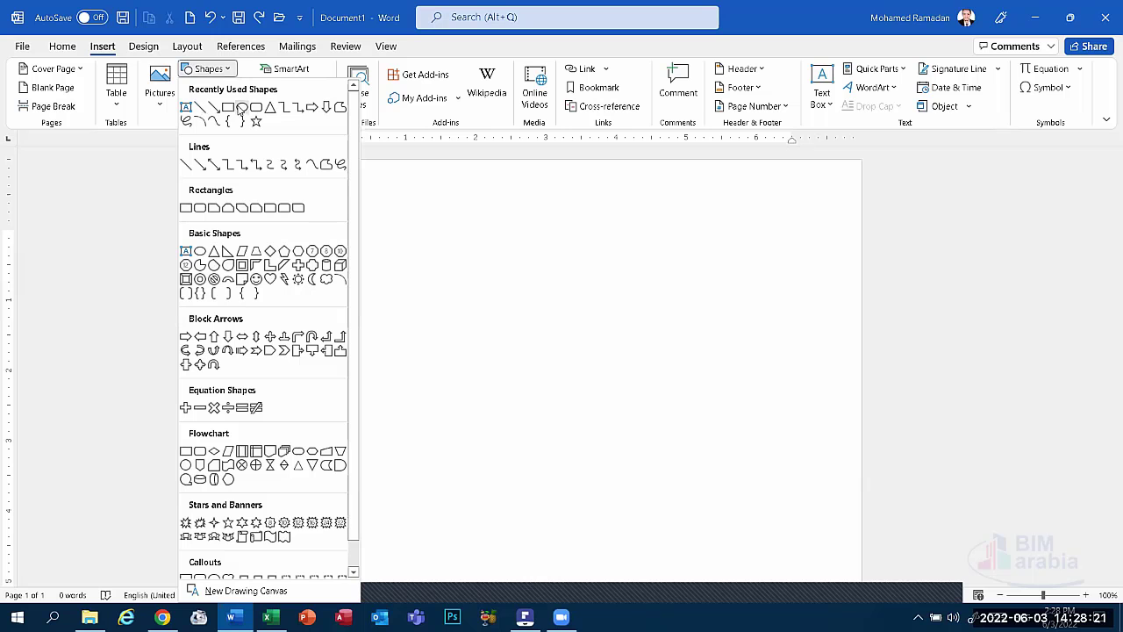
left_click(227, 107)
left_click_drag(312, 245, 504, 282)
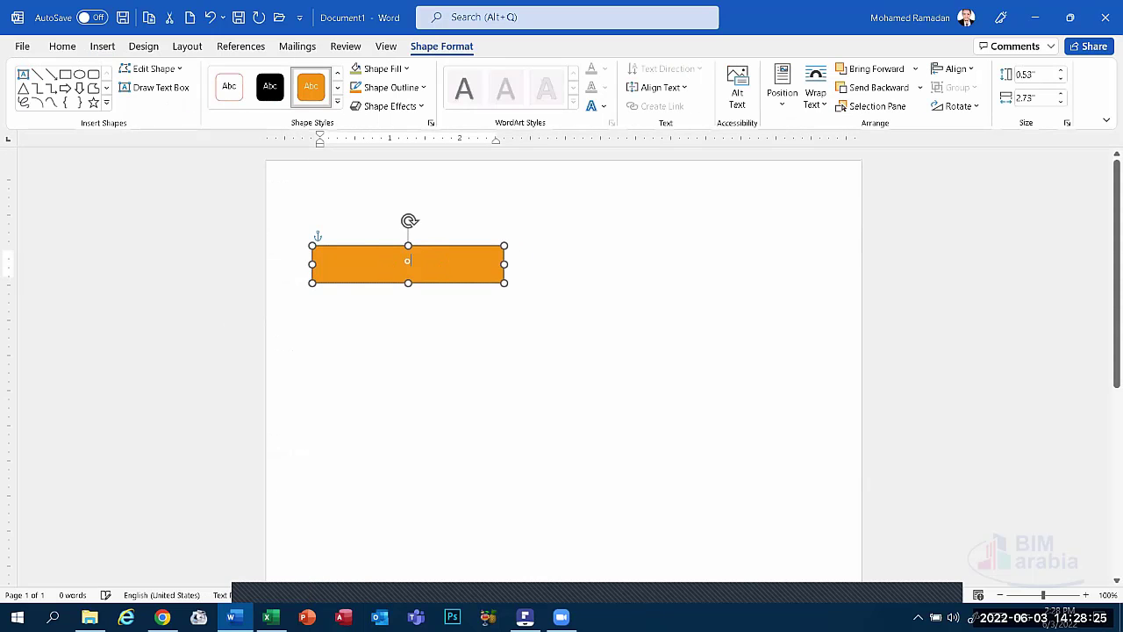
type("oBJEC")
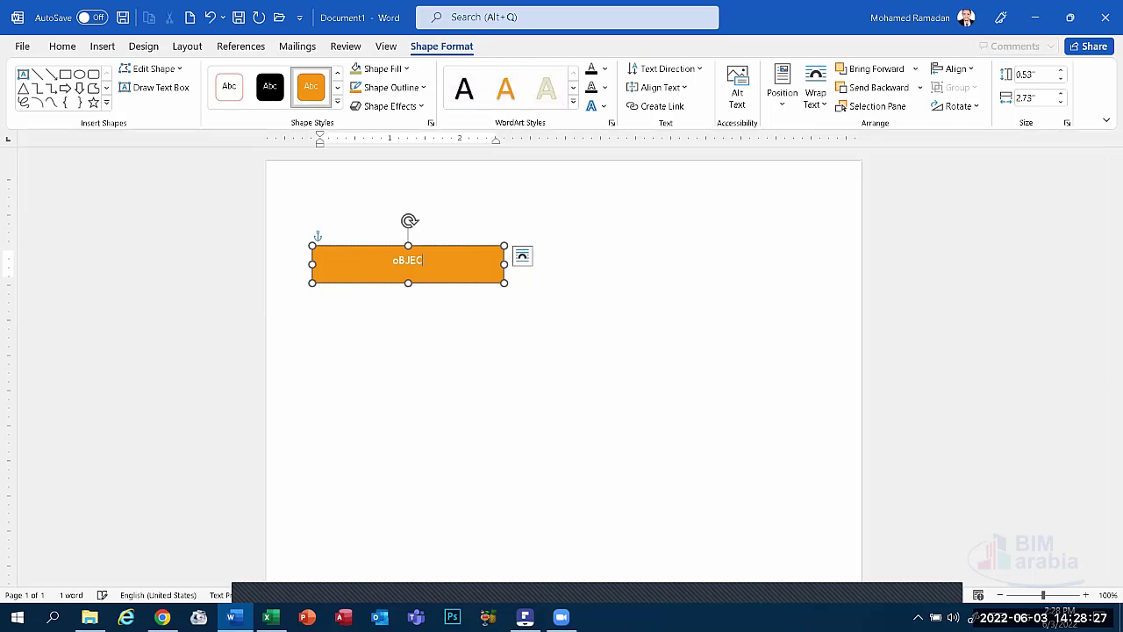
type("TIVES")
left_click(429, 290)
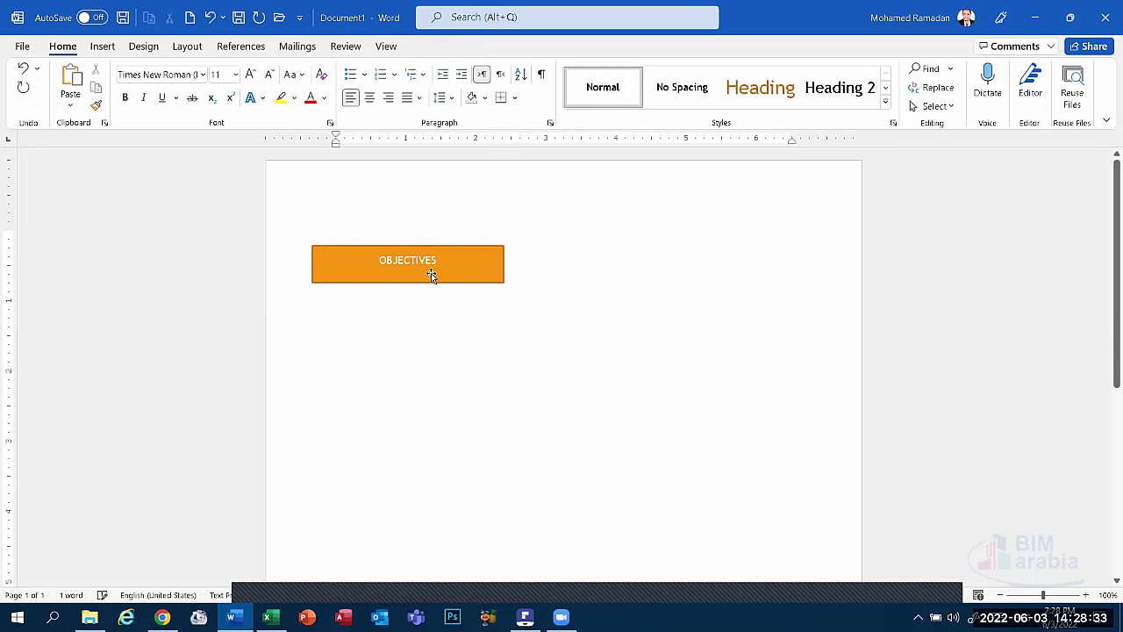
left_click(431, 272)
key("Delete")
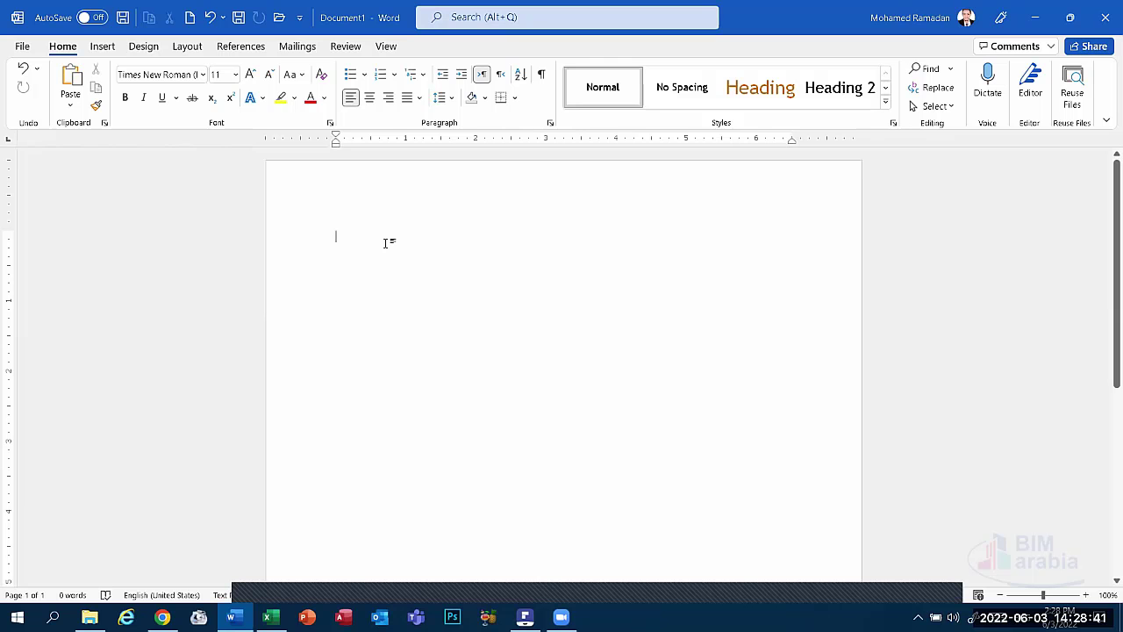
Raise the font size to 18 and type the author's full name.
key("ctrl+shift+period")
key("ctrl+shift+period")
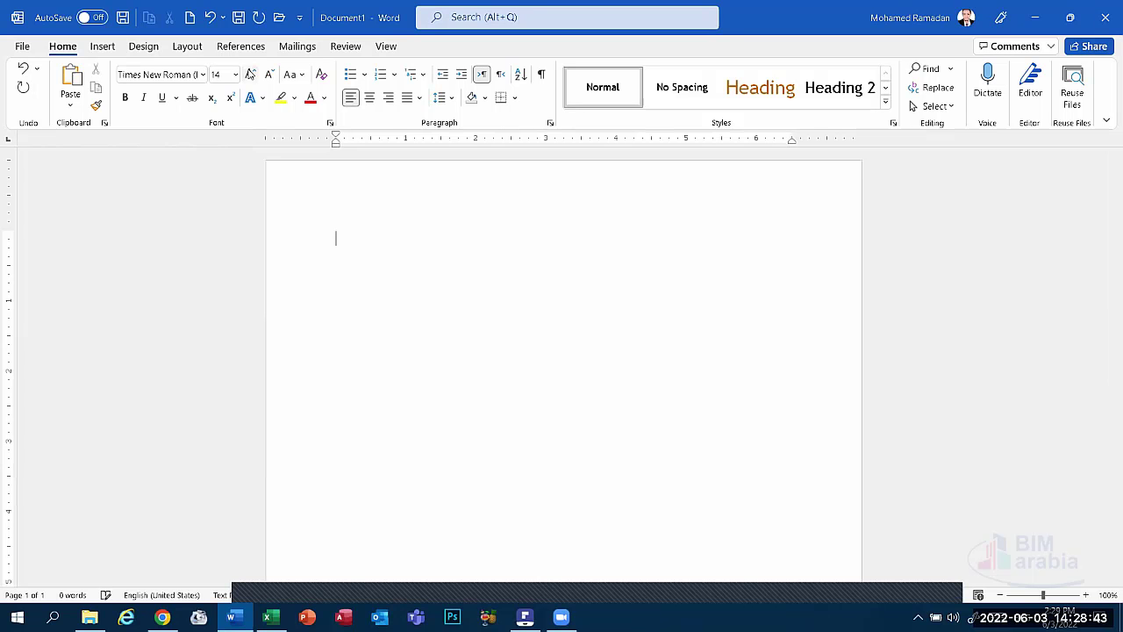
key("ctrl+shift+period")
key("ctrl+shift+period")
type("m")
key("BackSpace")
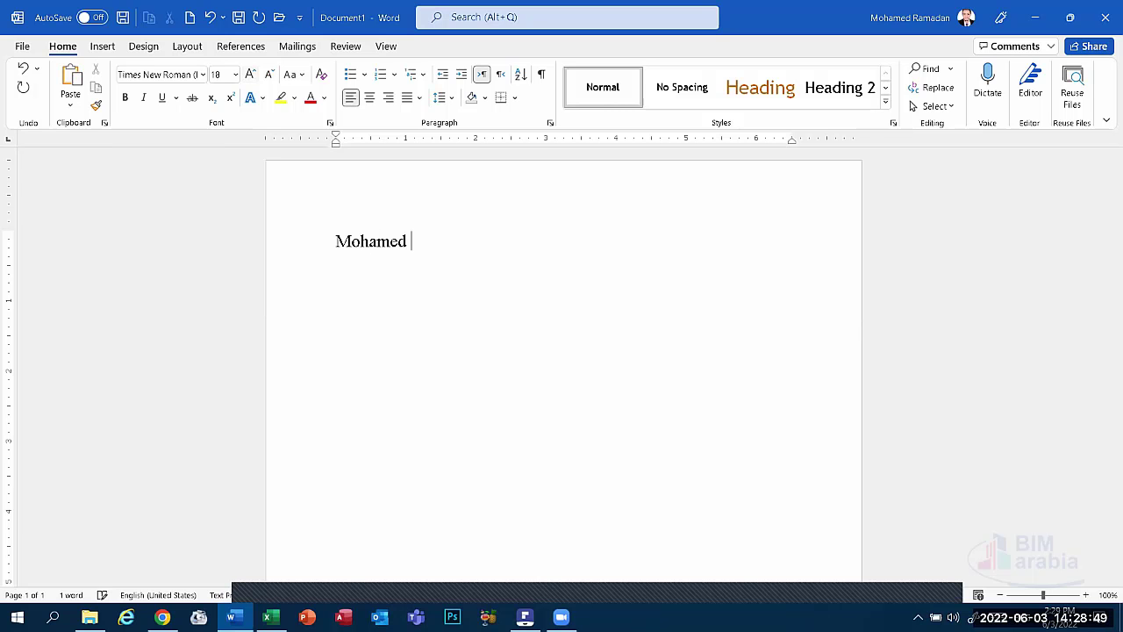
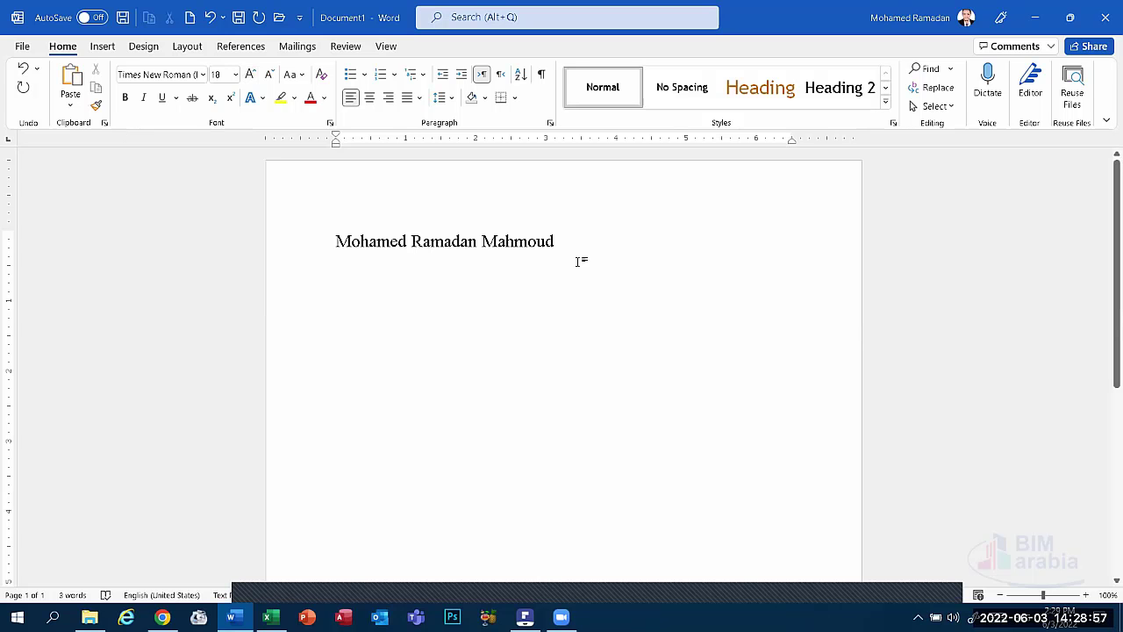
Centre the name line and drag the top margin up so it sits higher.
left_click(260, 236)
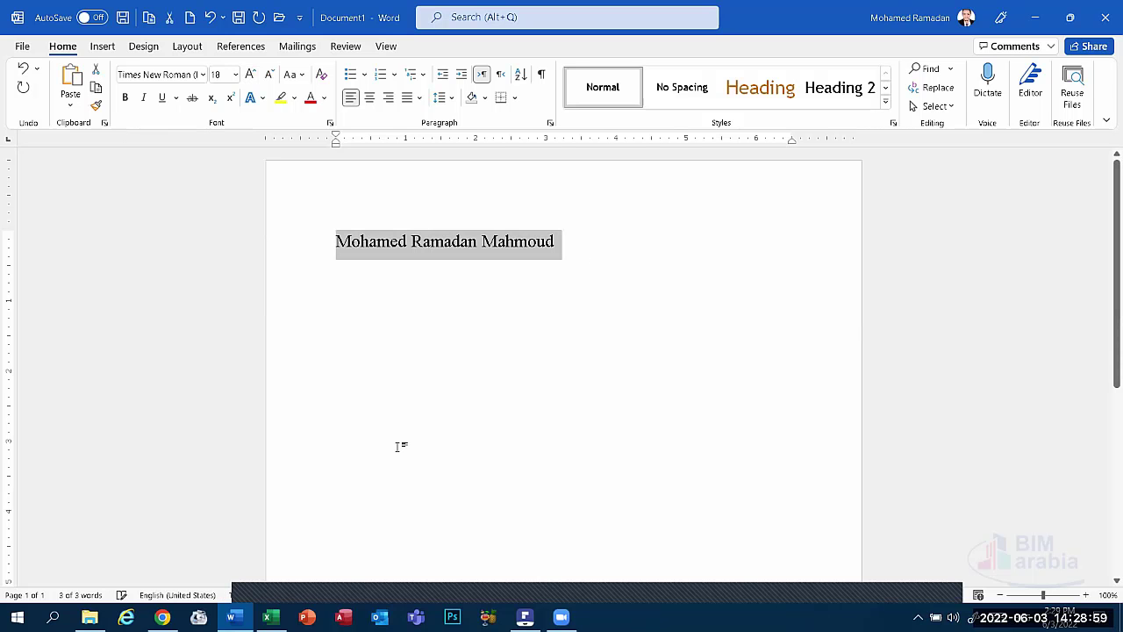
left_click(369, 99)
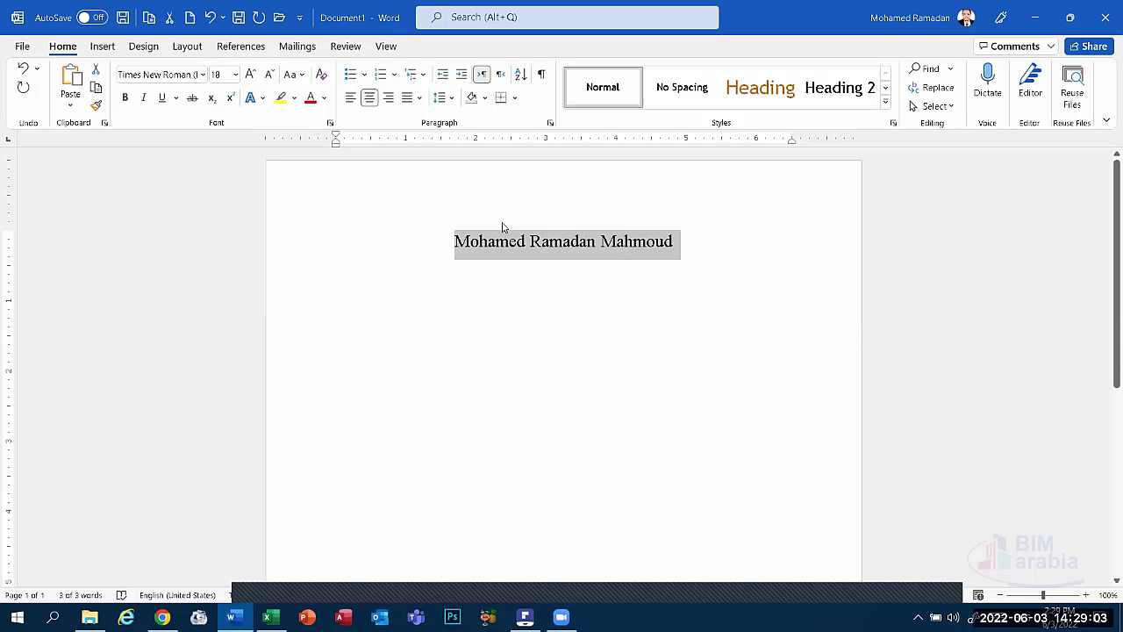
left_click(450, 260)
left_click(319, 243)
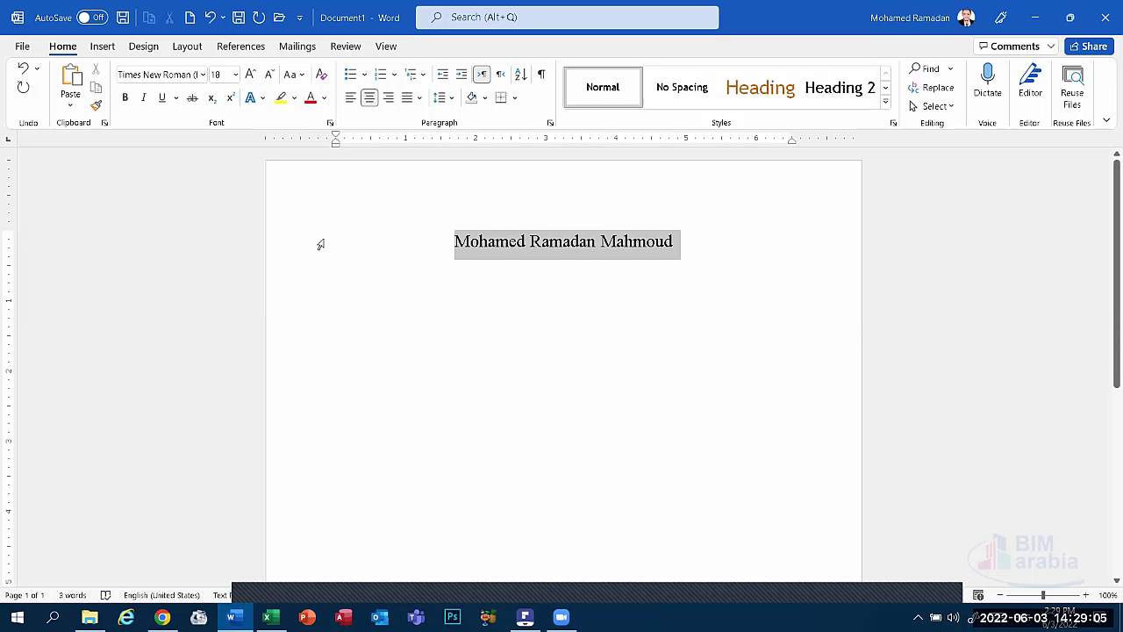
left_click_drag(11, 220, 11, 186)
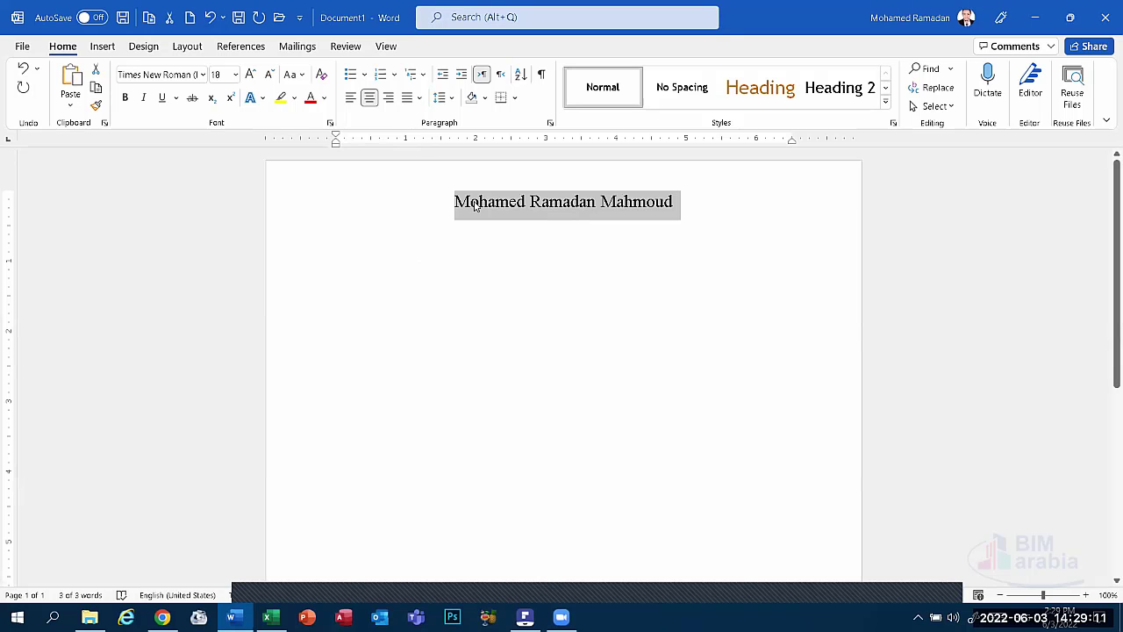
Make the name bold blue and start a left-aligned empty line below it.
left_click(324, 98)
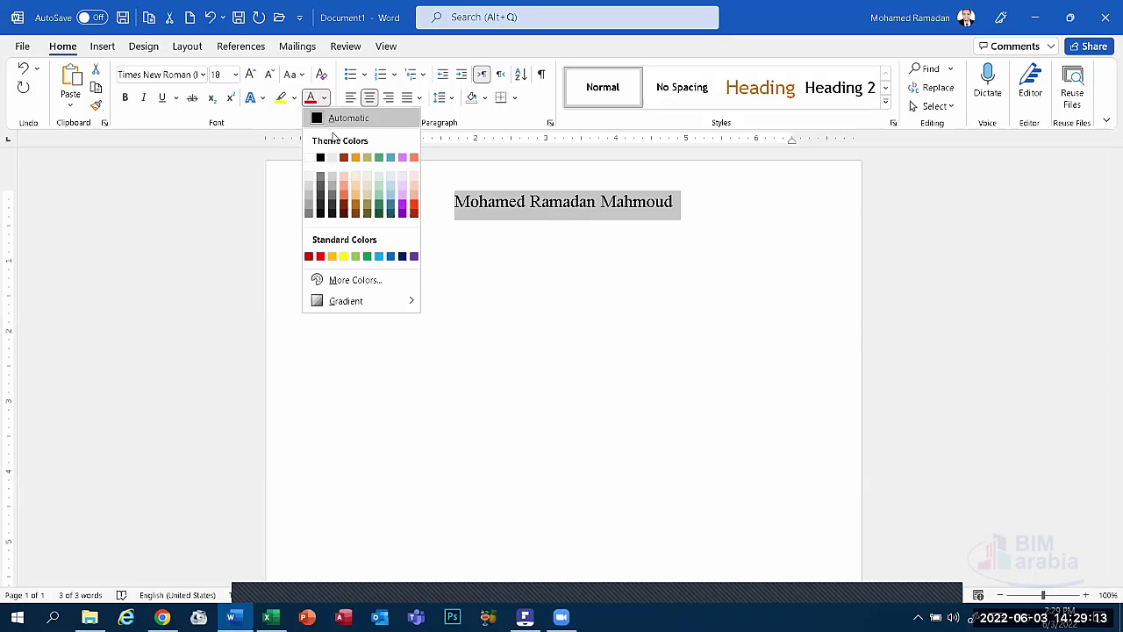
left_click(390, 256)
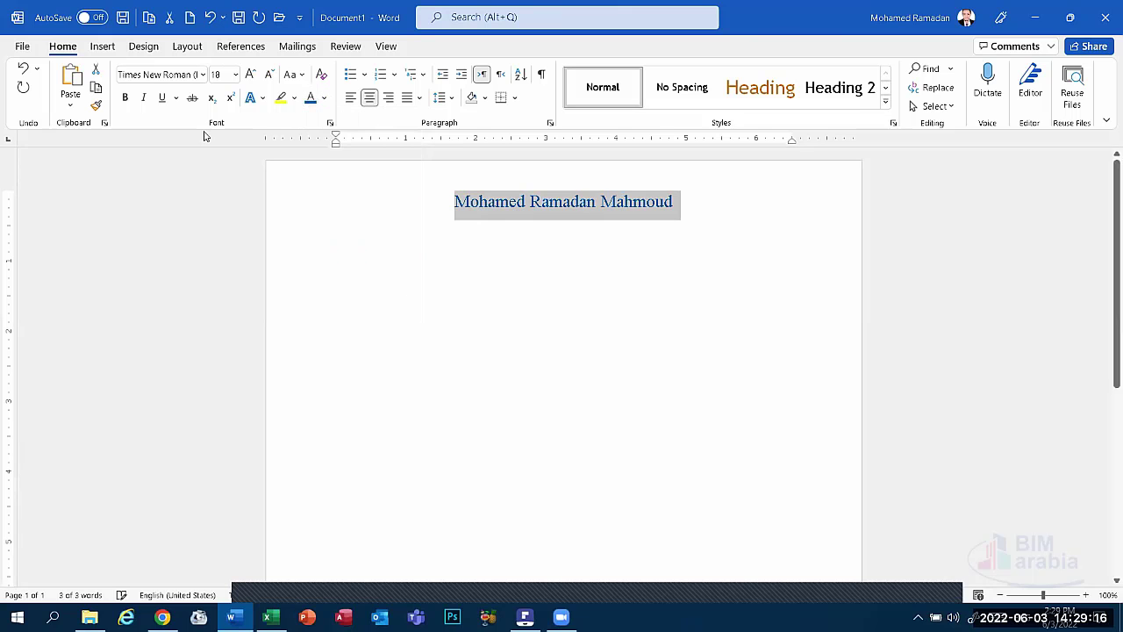
left_click(126, 100)
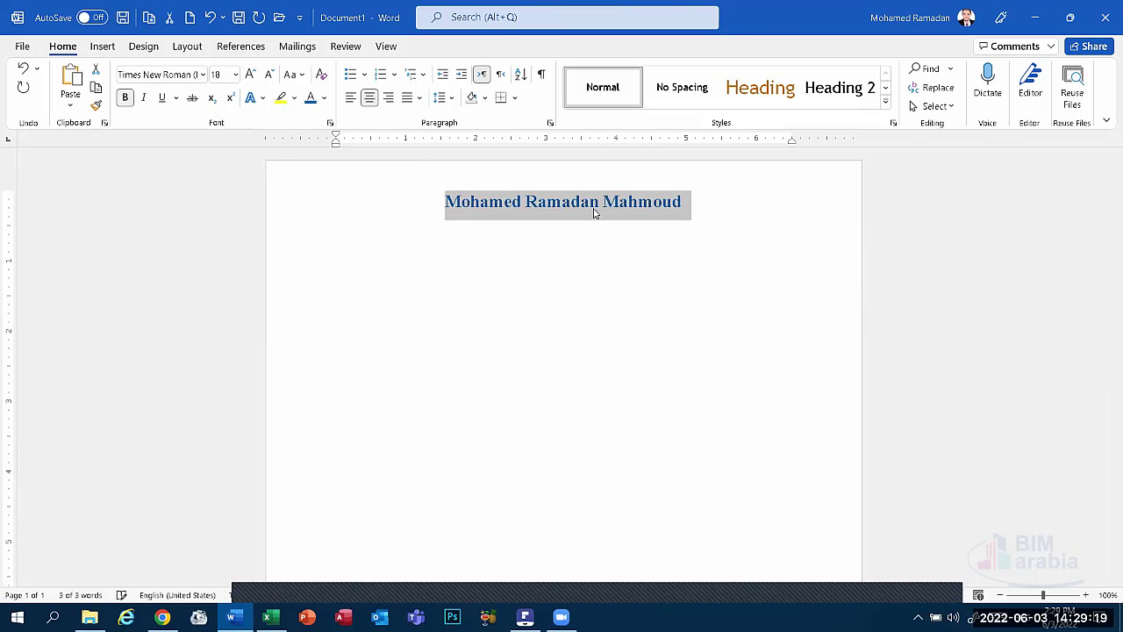
left_click(685, 325)
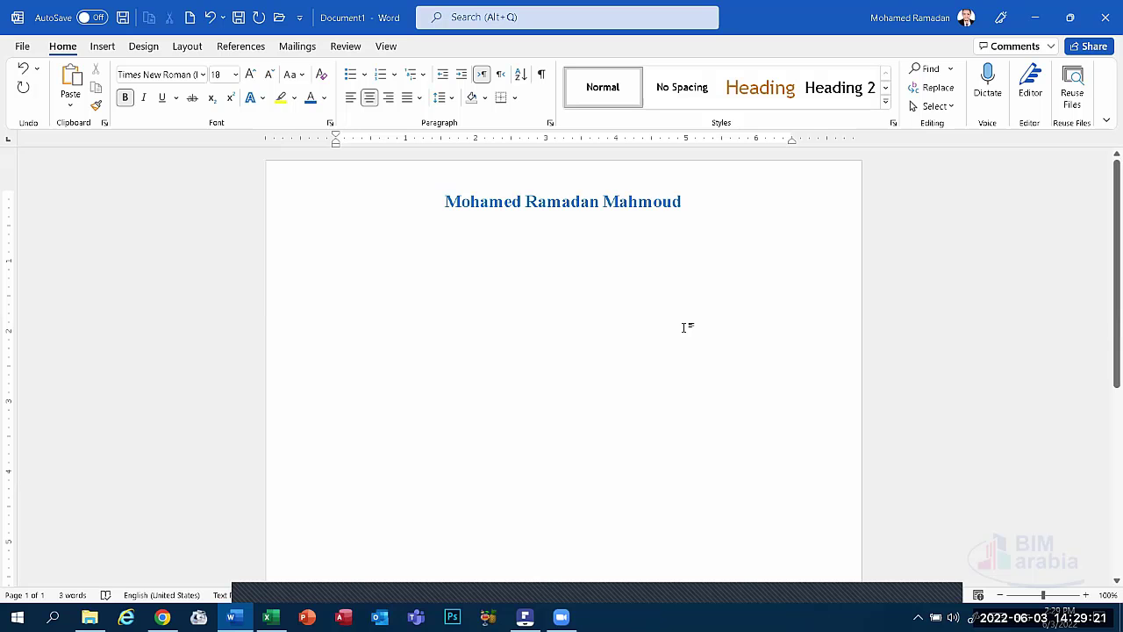
key("Return")
left_click(350, 97)
type("C")
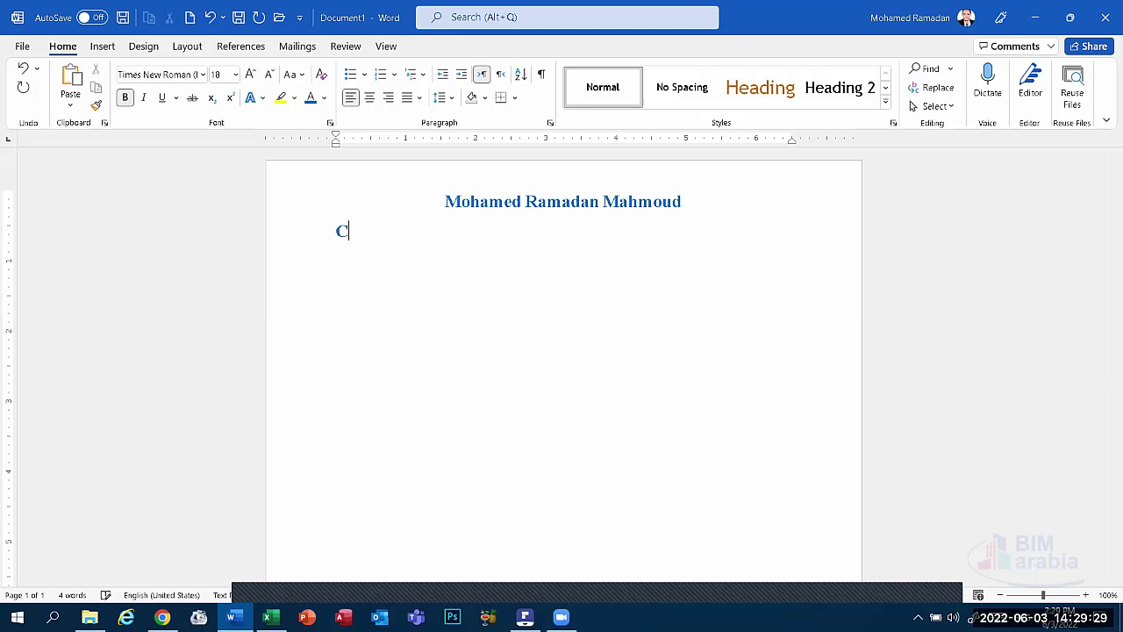
key("BackSpace")
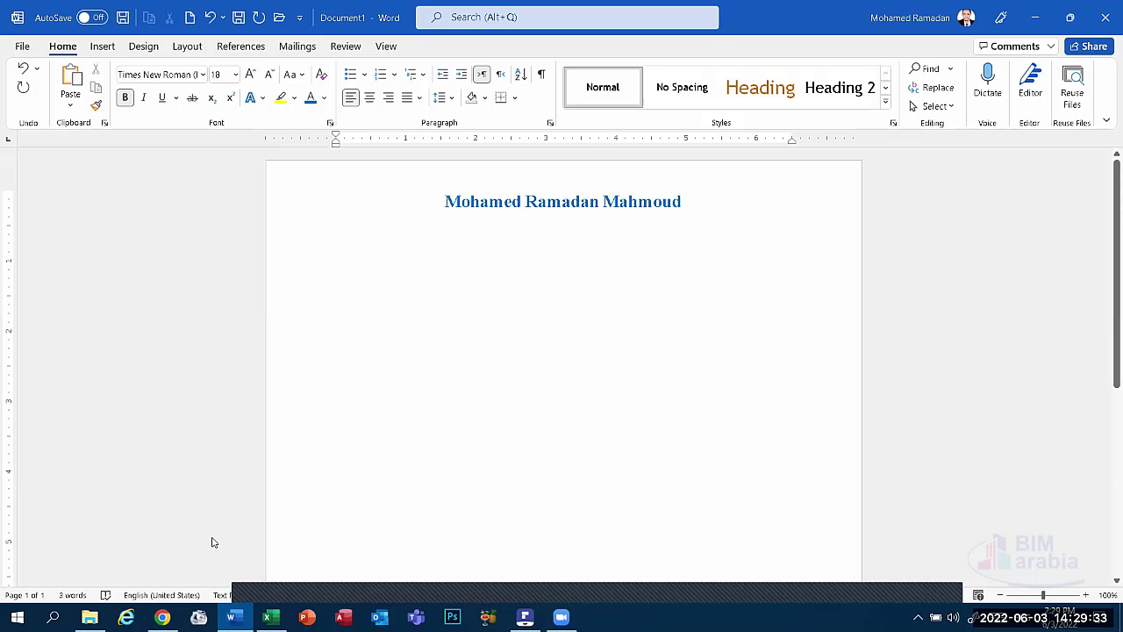
Create a new blank document and type the title 'cv Content'.
left_click(22, 46)
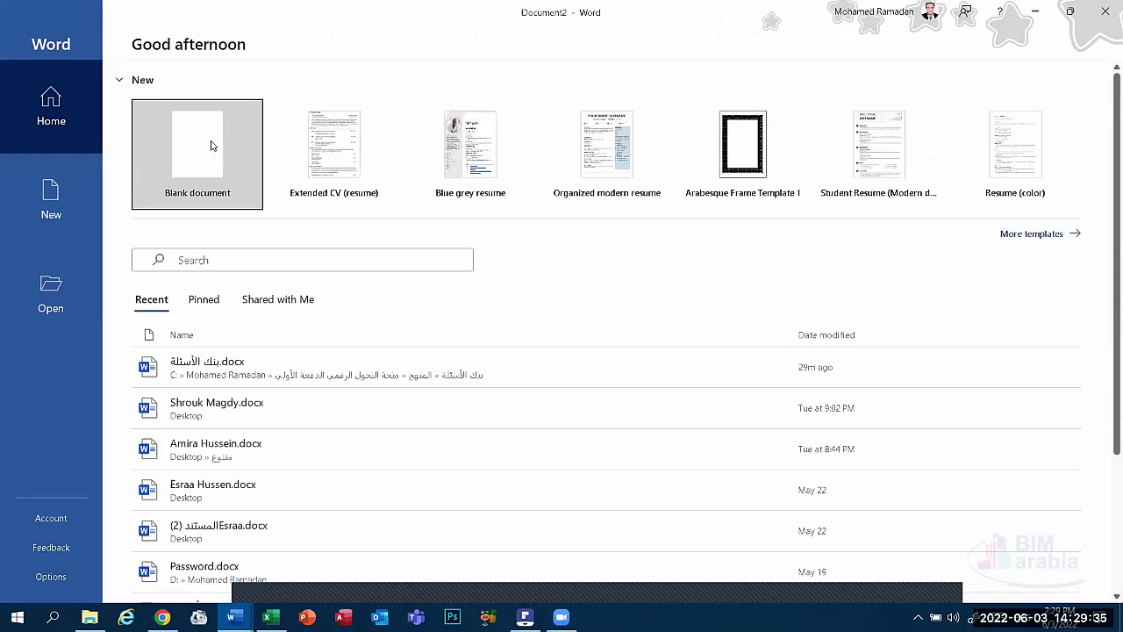
left_click(216, 146)
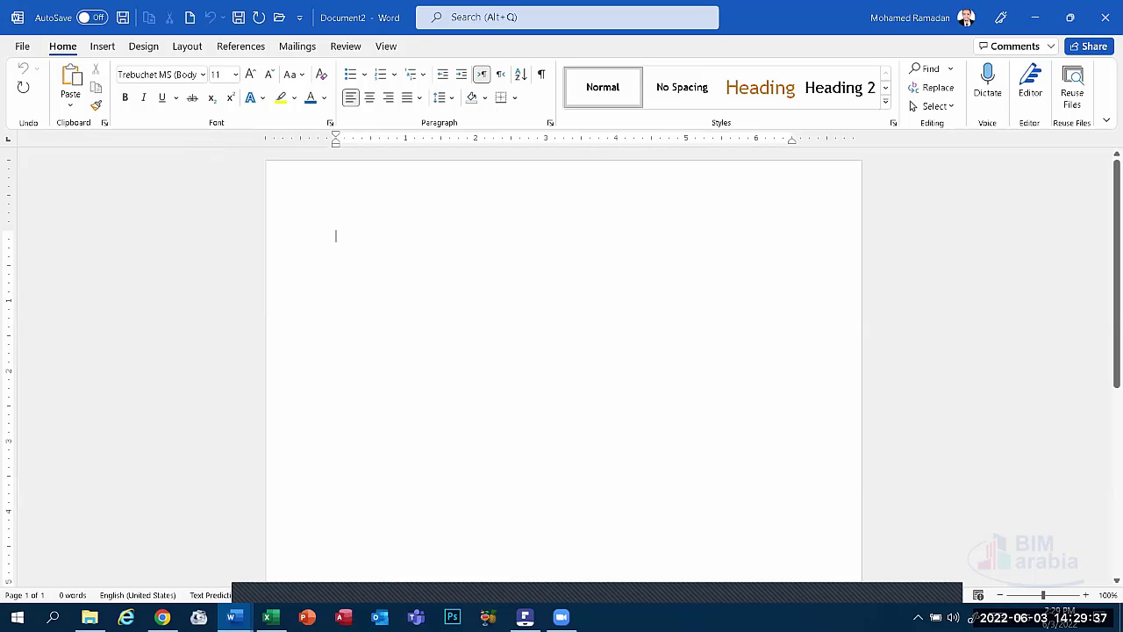
type("cv")
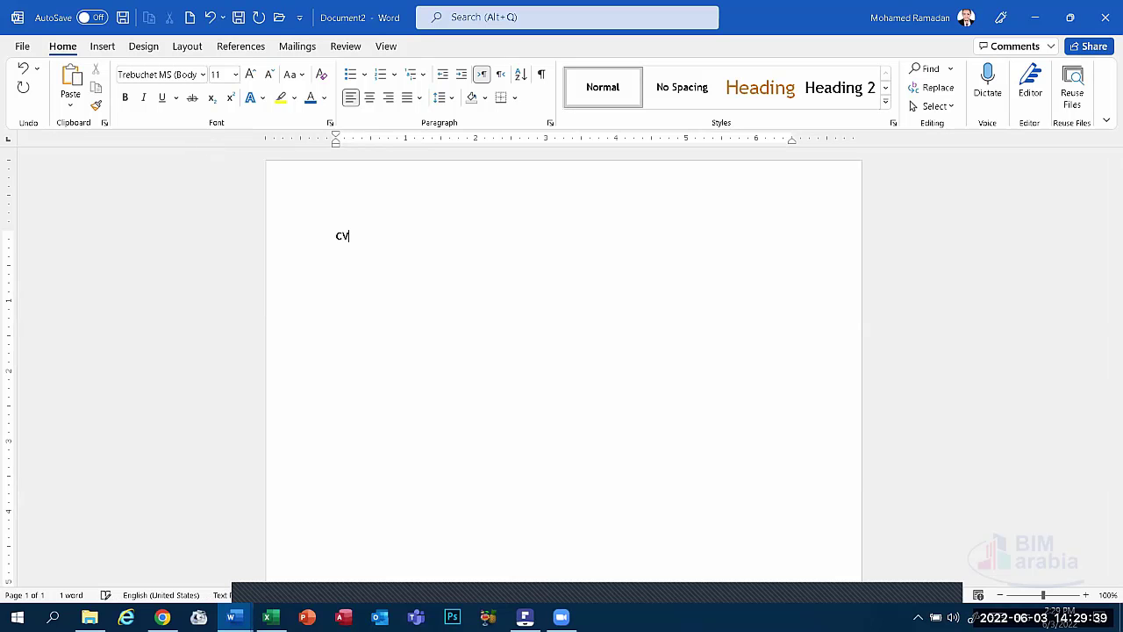
type(" Contents")
Centre the title, enlarge its font size, and set it to Times New Roman.
left_click_drag(411, 232, 336, 237)
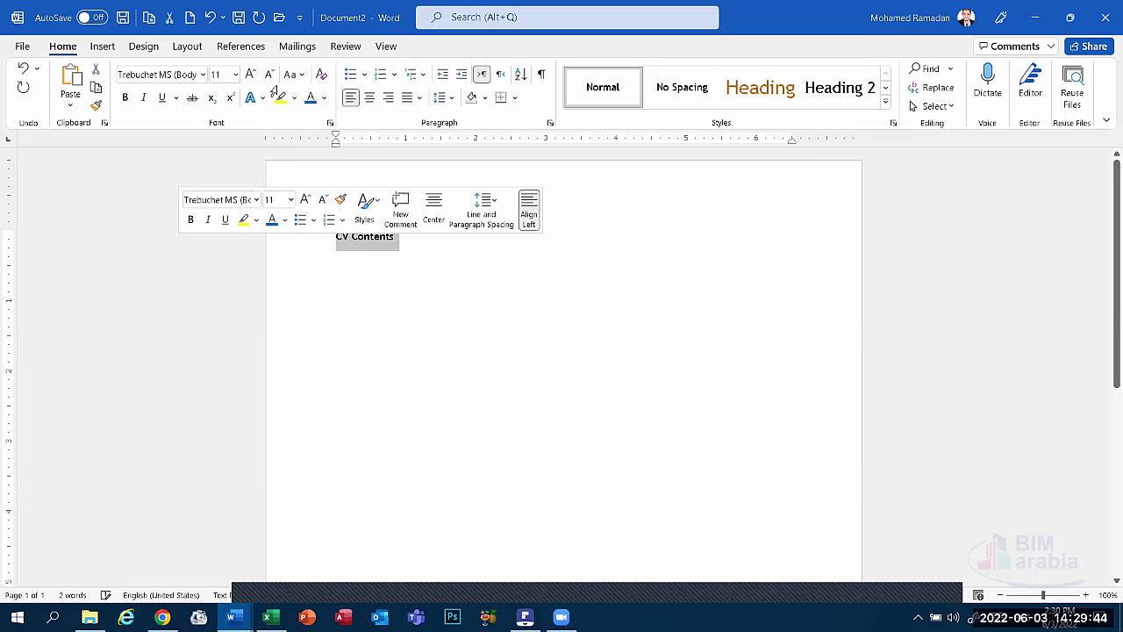
left_click(371, 99)
left_click(250, 76)
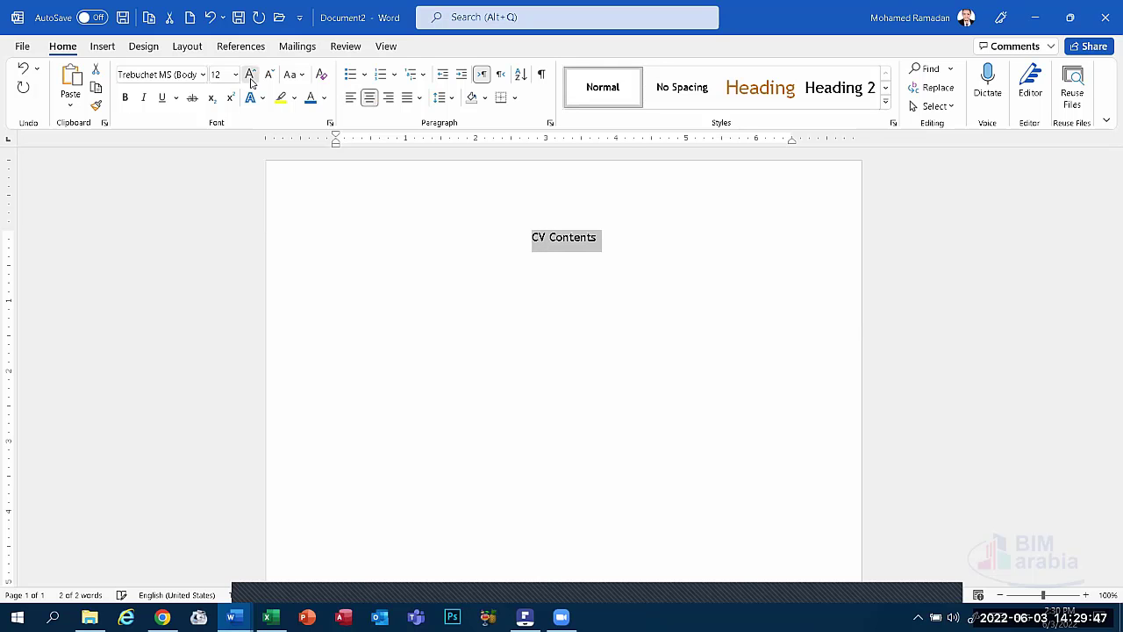
left_click(250, 76)
left_click(250, 75)
left_click(250, 75)
left_click(250, 75)
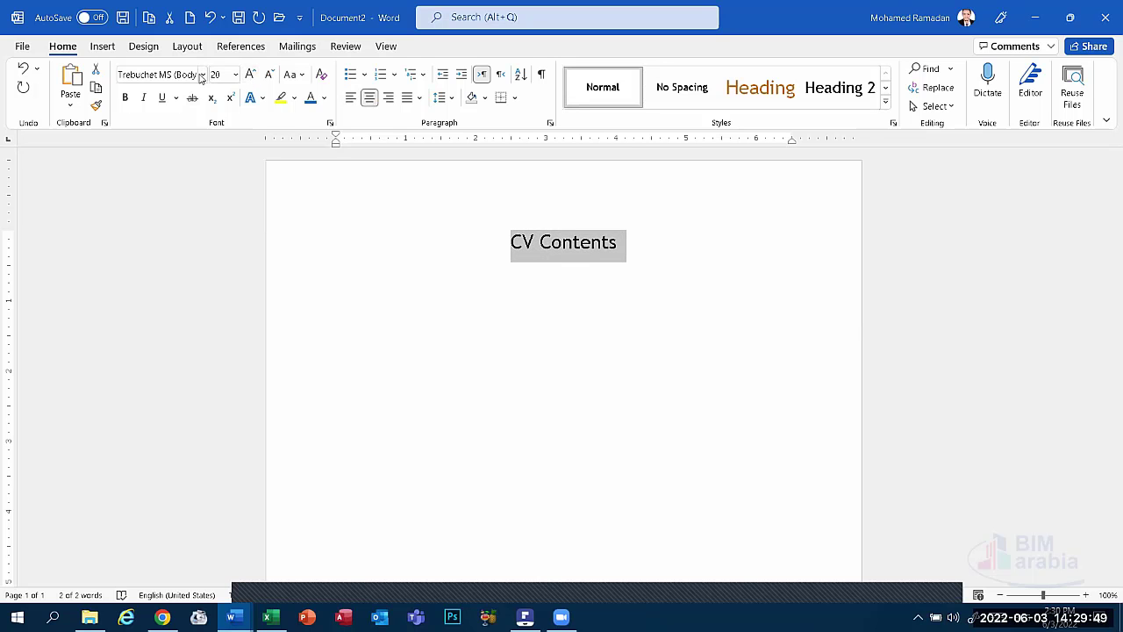
left_click(202, 74)
left_click(154, 153)
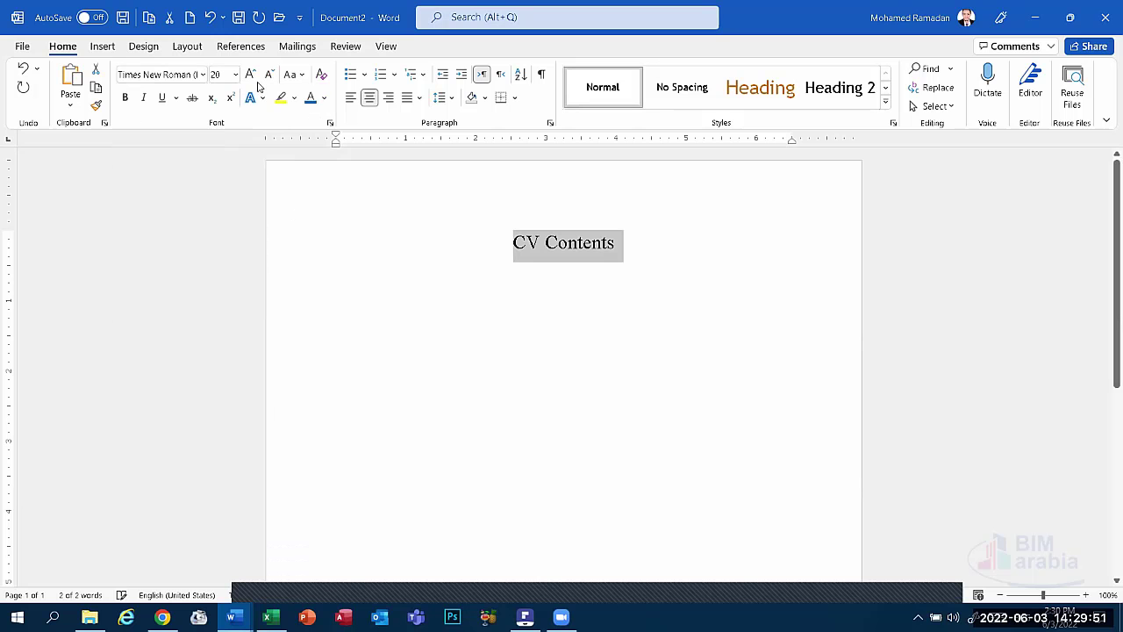
Make the title bold blue and left-align a new line beneath it.
left_click(124, 98)
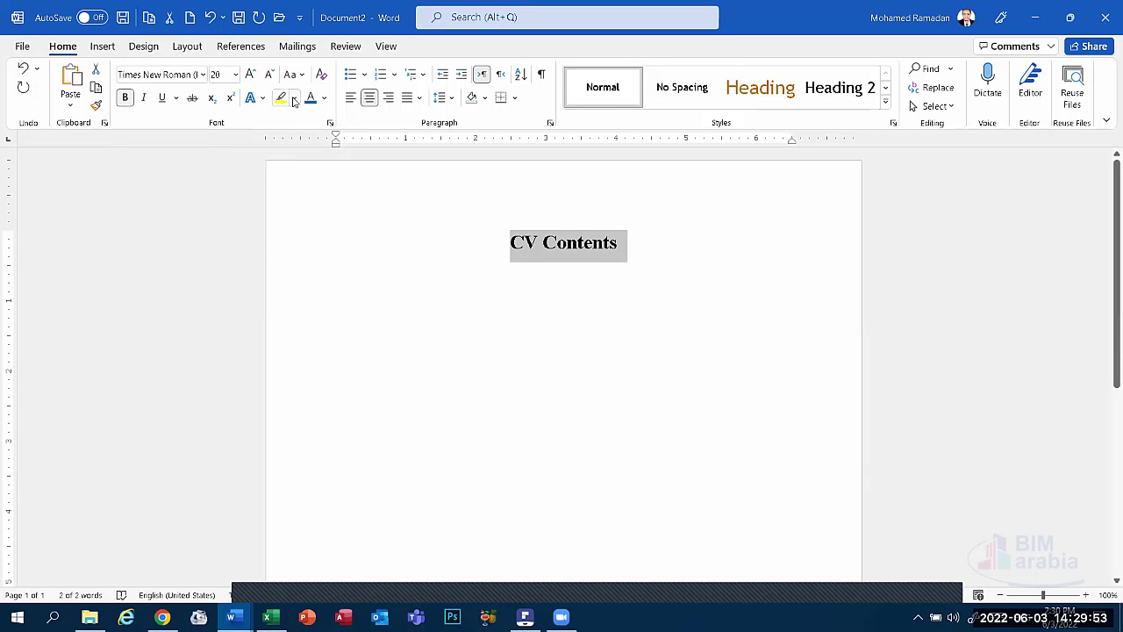
left_click(312, 104)
left_click(626, 251)
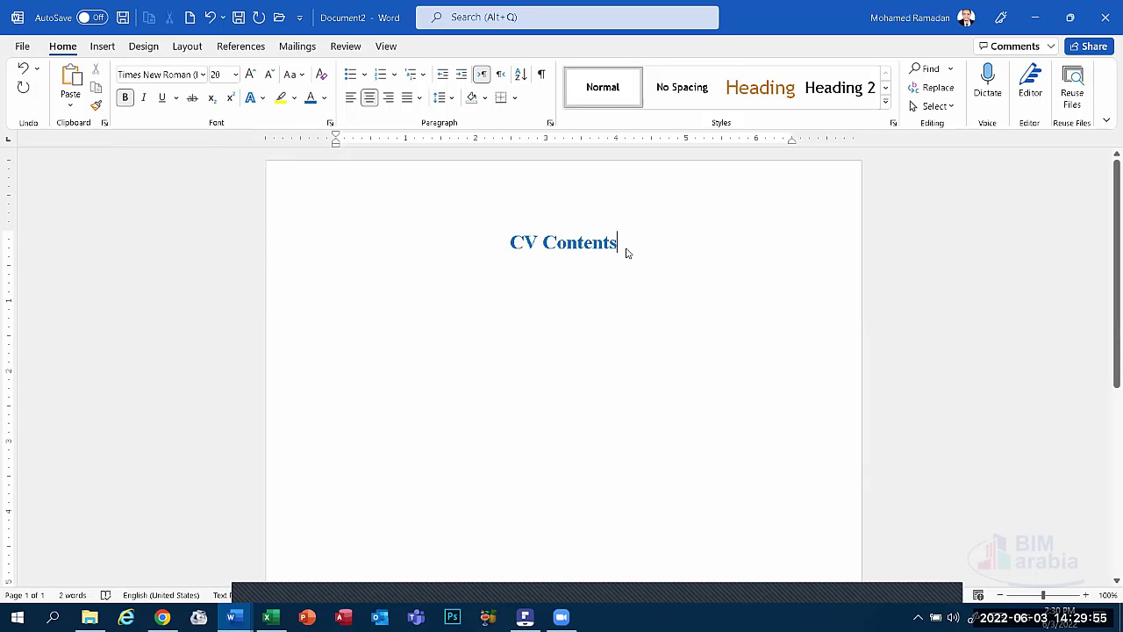
key("ctrl+l")
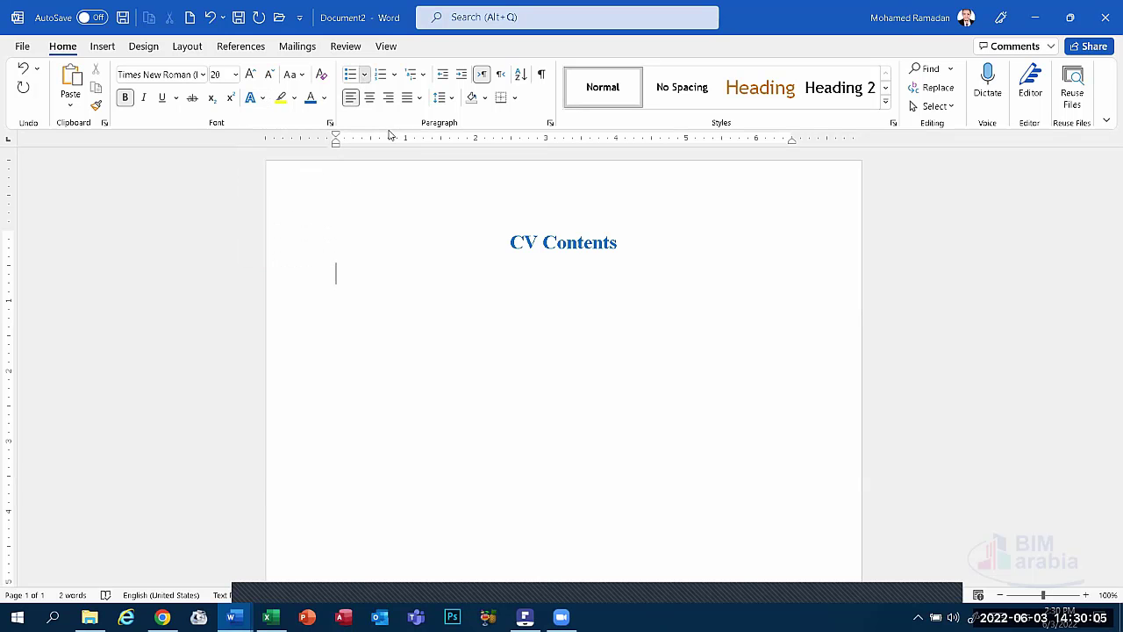
Add a filled round bullet to the line and colour the bullet black.
left_click(364, 74)
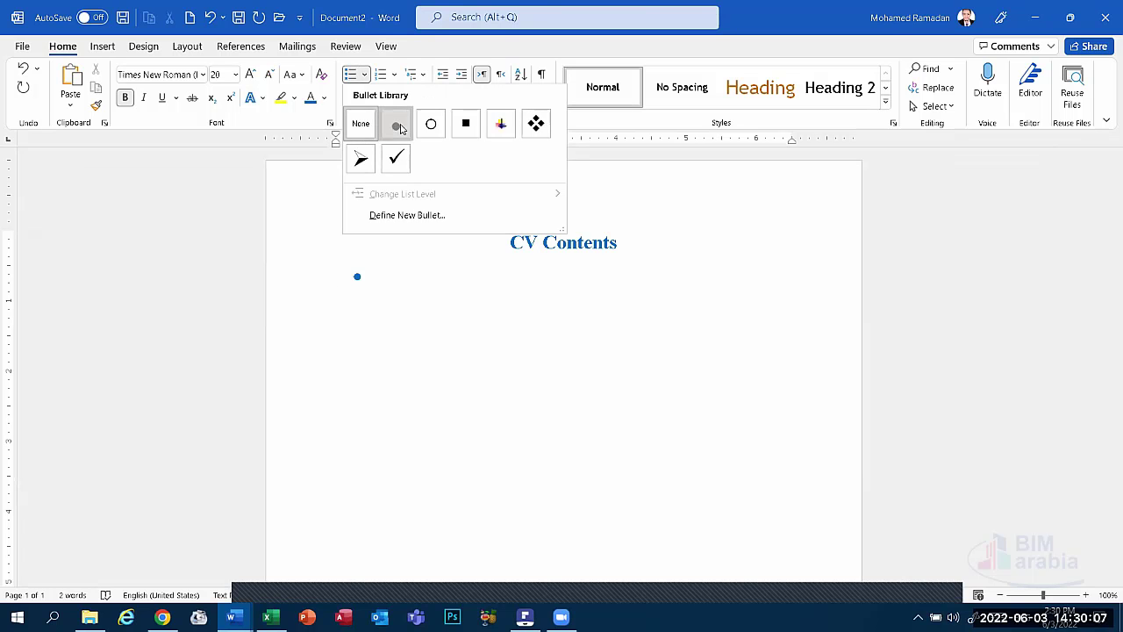
left_click(397, 126)
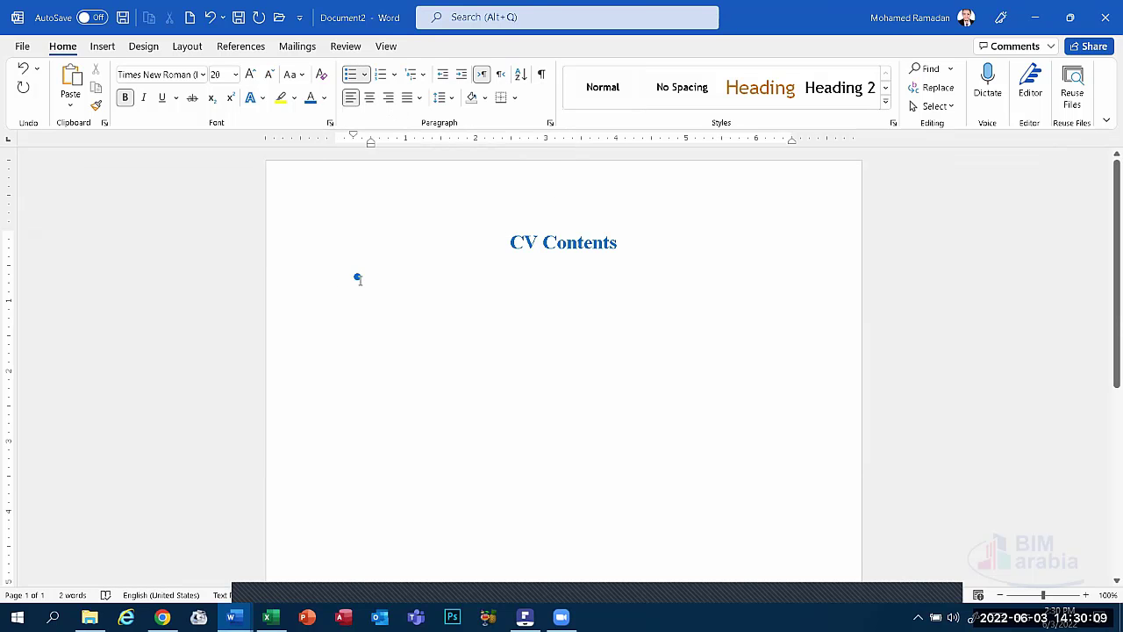
left_click(357, 278)
left_click(324, 97)
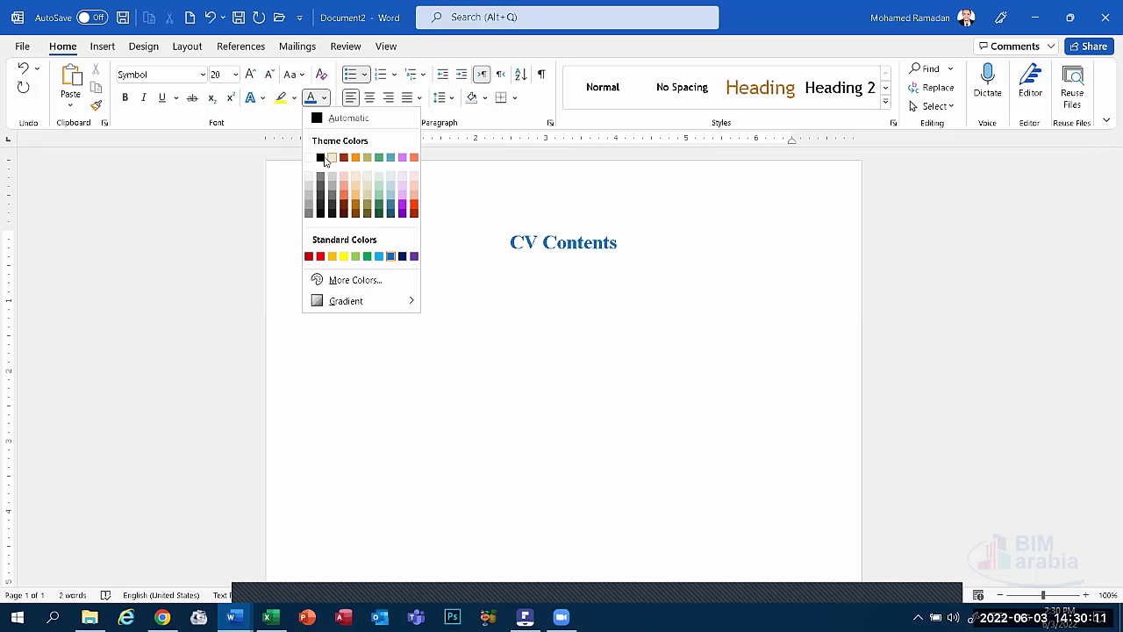
left_click(321, 158)
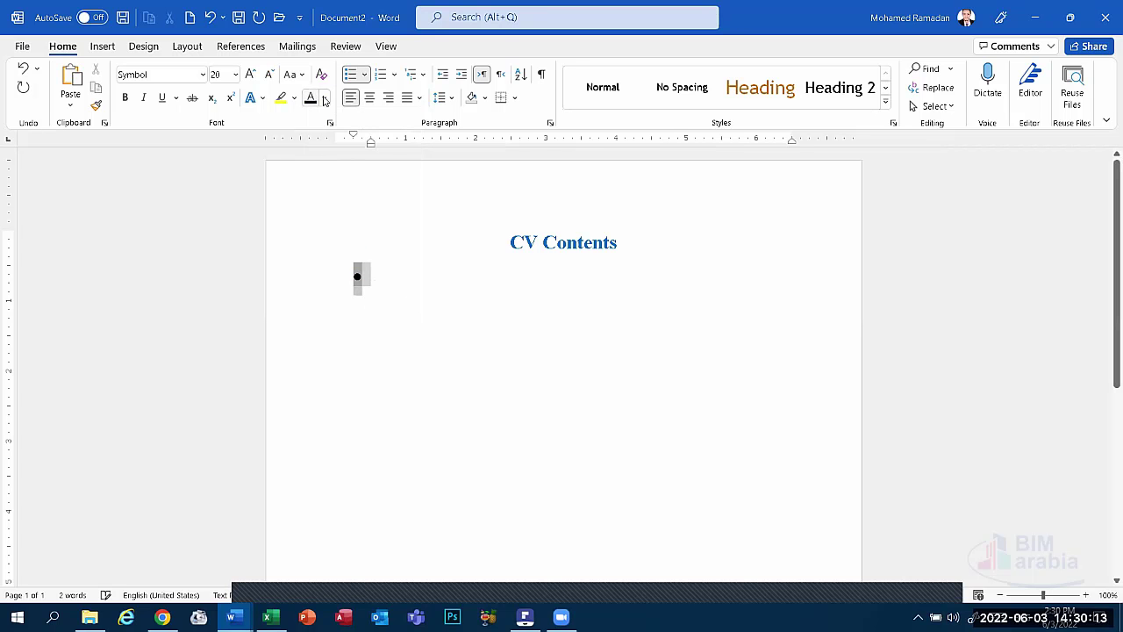
Type 'Personal Information' after the bullet and colour the text black.
left_click(374, 281)
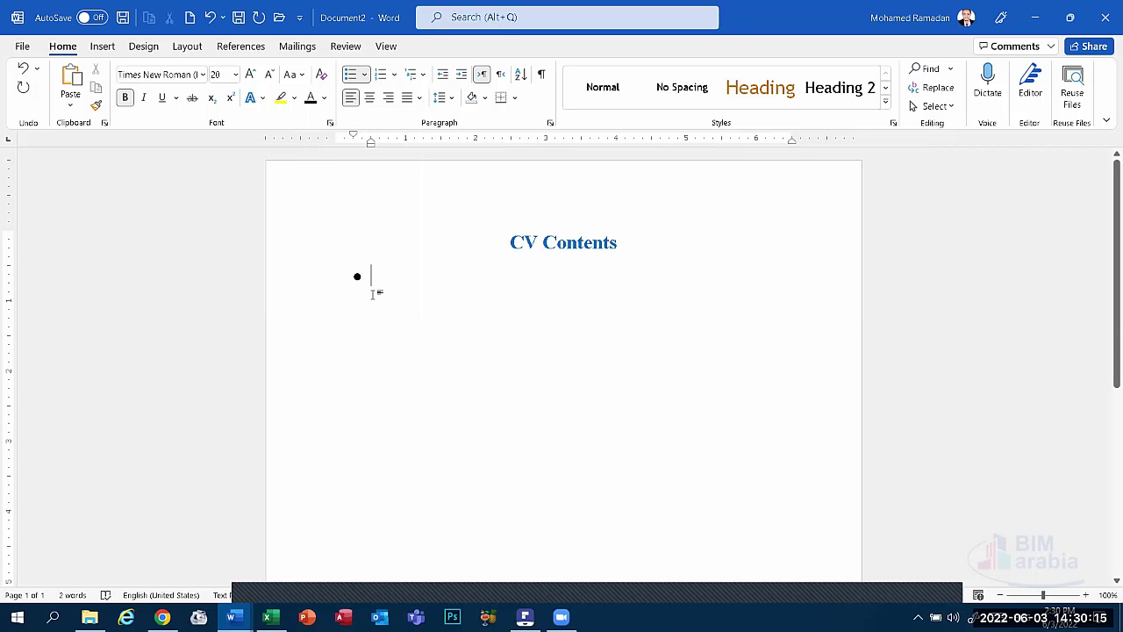
type("Personal")
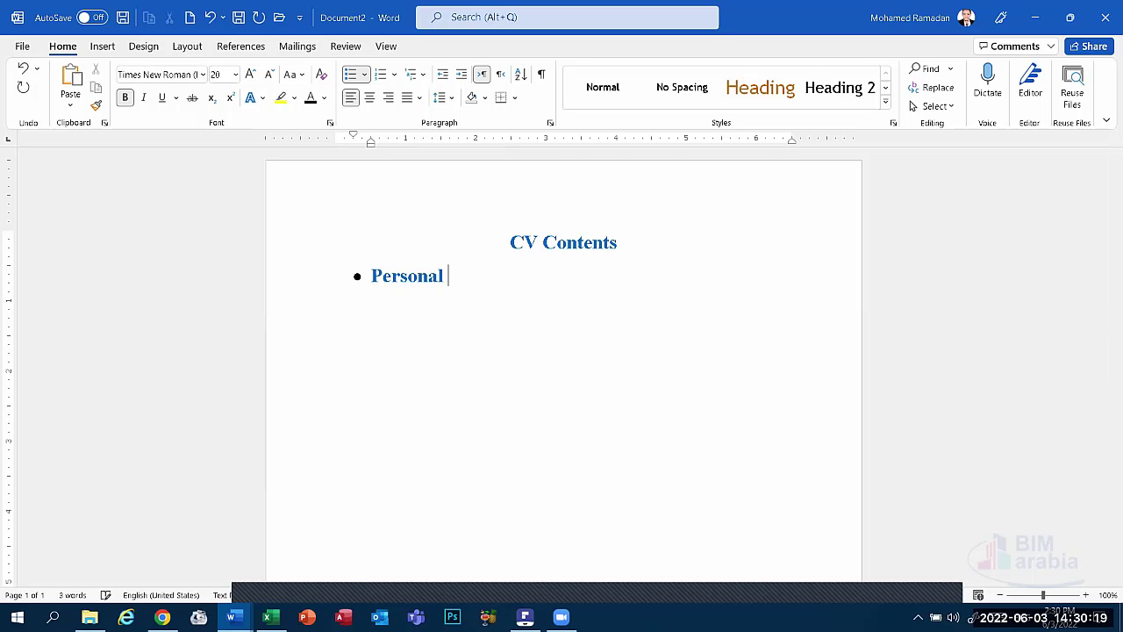
type(" Informations")
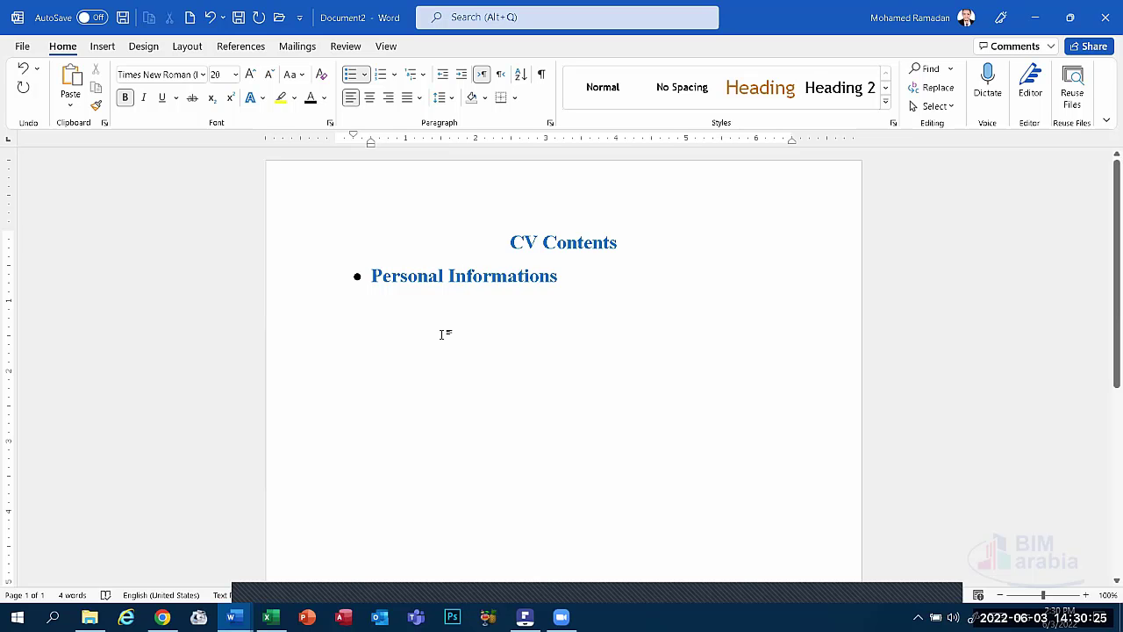
key("BackSpace")
triple_click(567, 272)
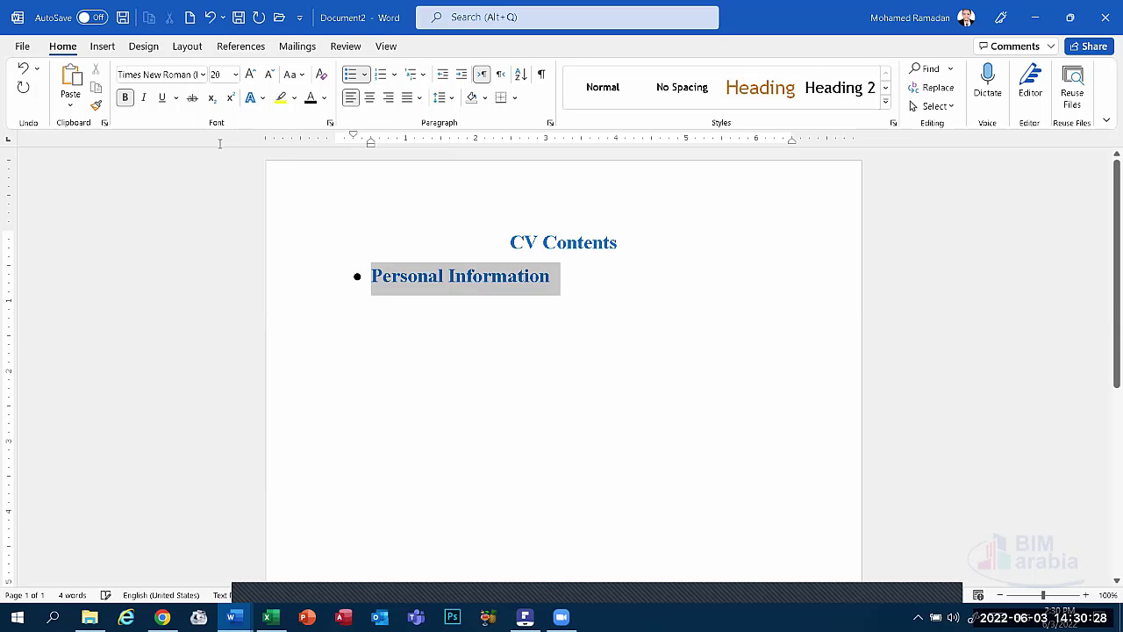
left_click(311, 97)
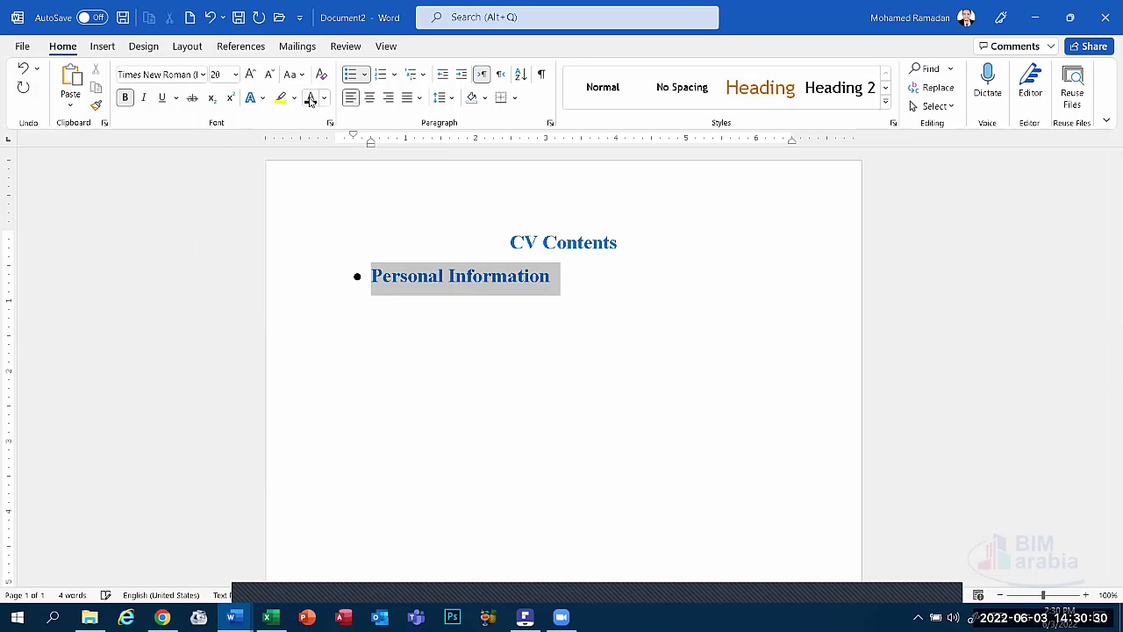
left_click(555, 284)
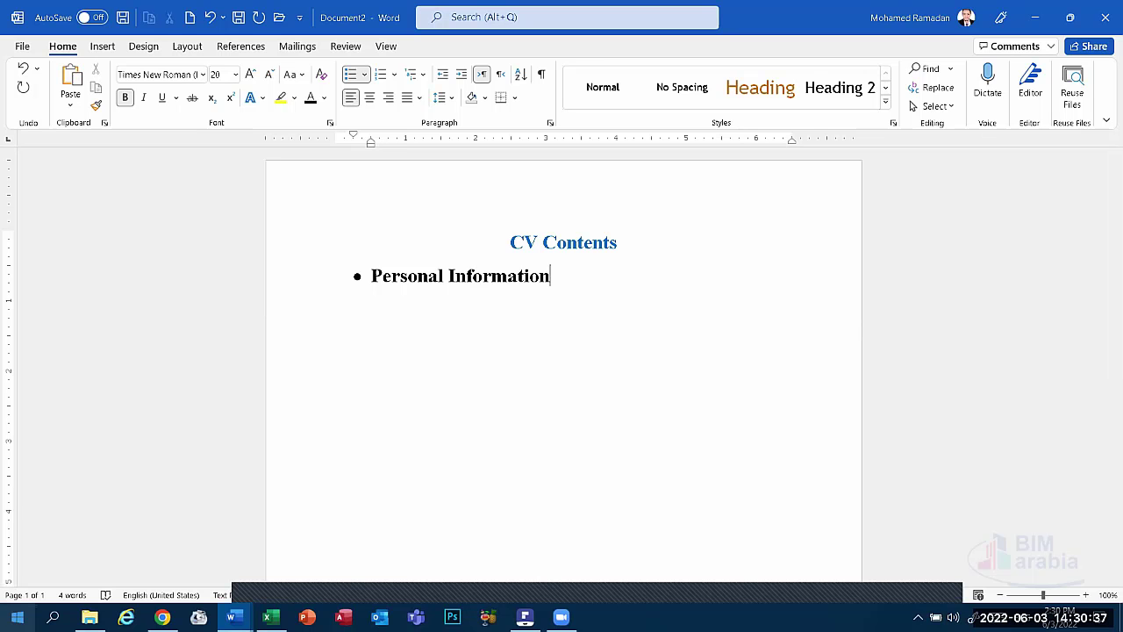
left_click(270, 617)
Grow Document1's name heading to size 20, then return to Document2.
mouse_move(232, 617)
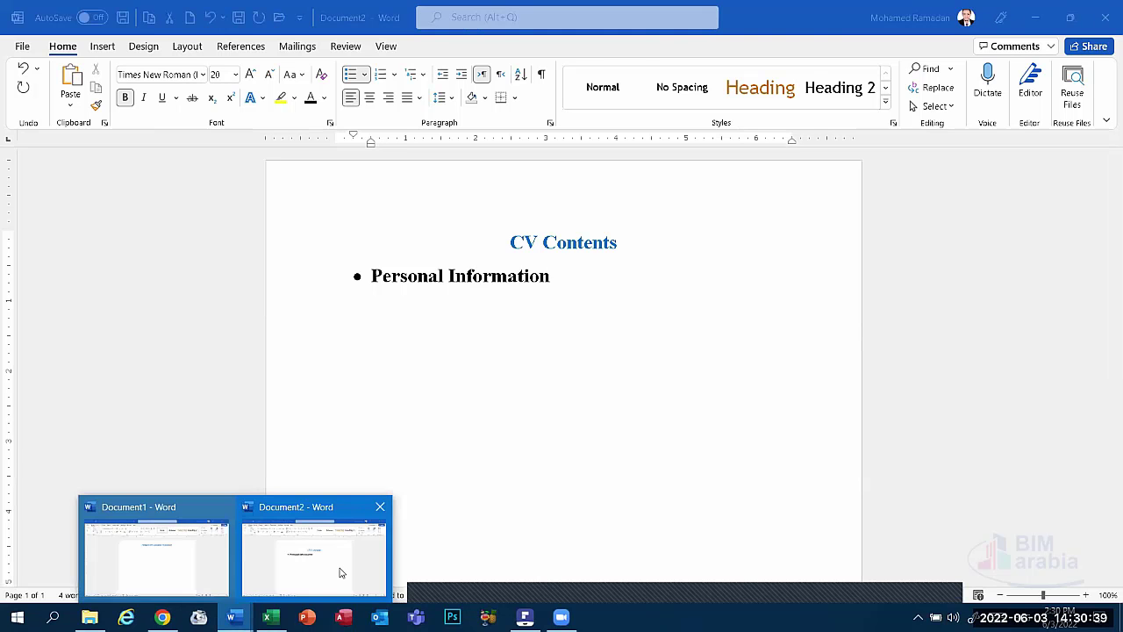
left_click(200, 566)
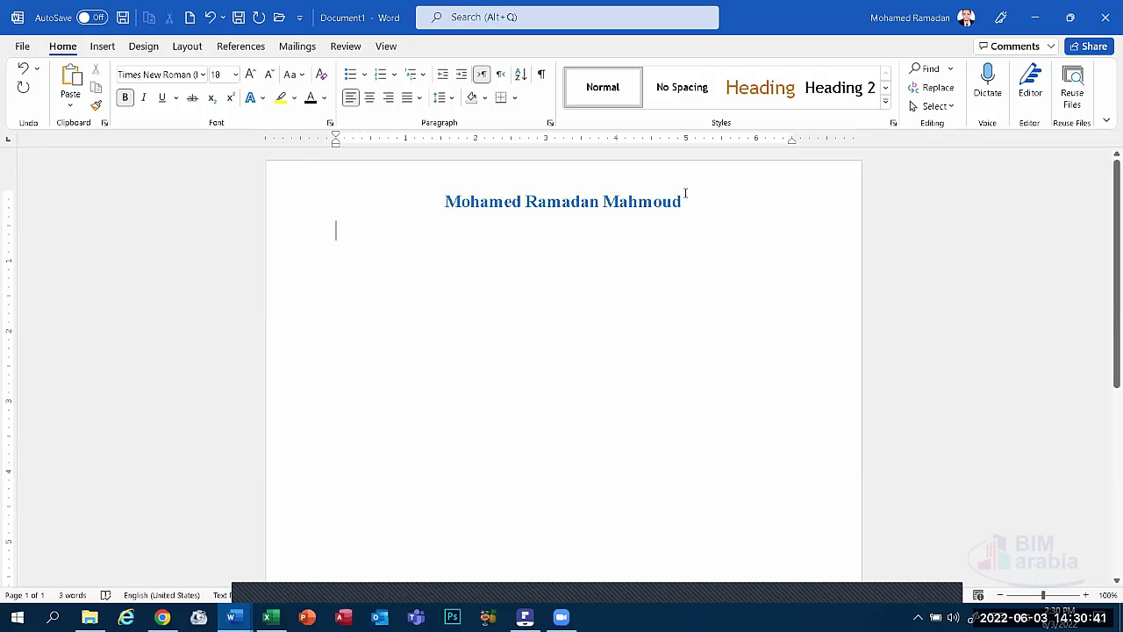
left_click_drag(691, 201, 444, 201)
left_click(249, 75)
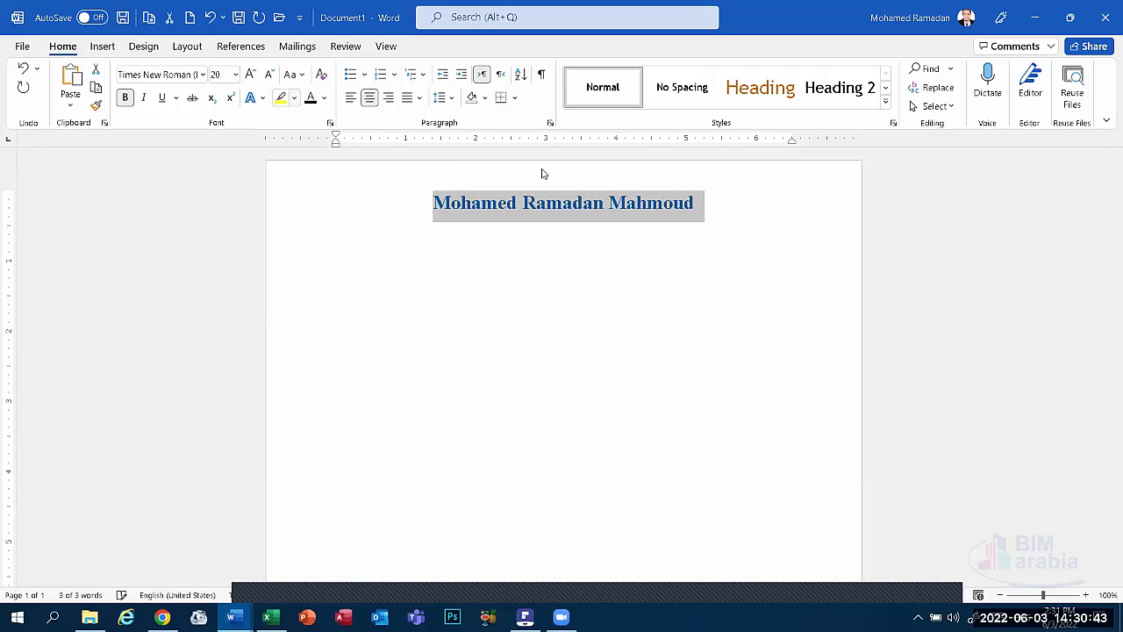
left_click(701, 208)
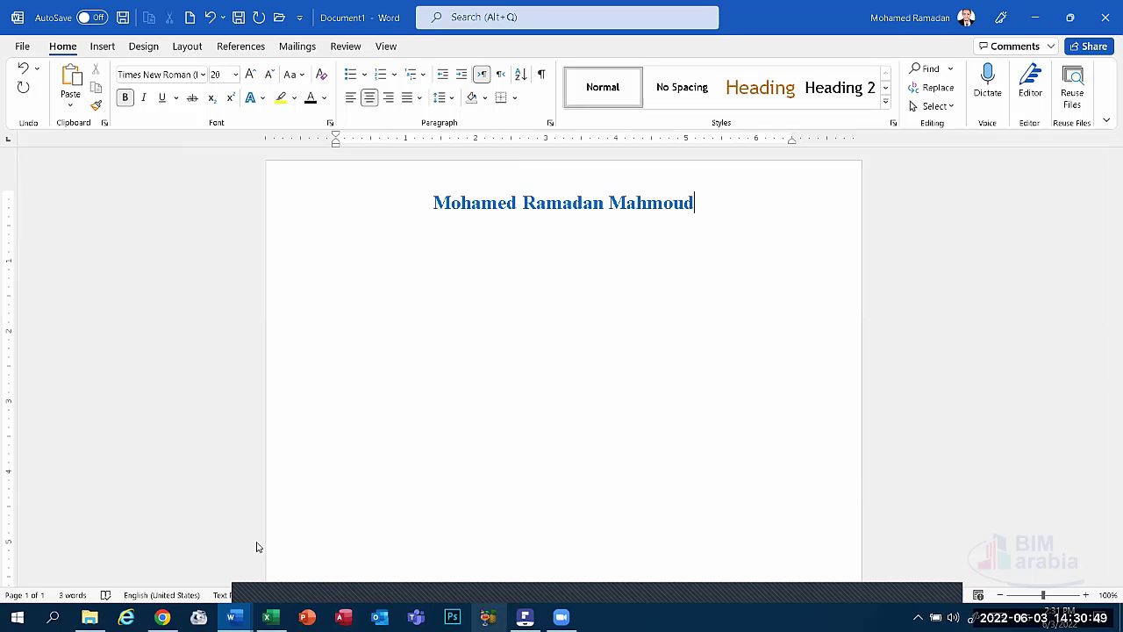
left_click(233, 617)
left_click(314, 570)
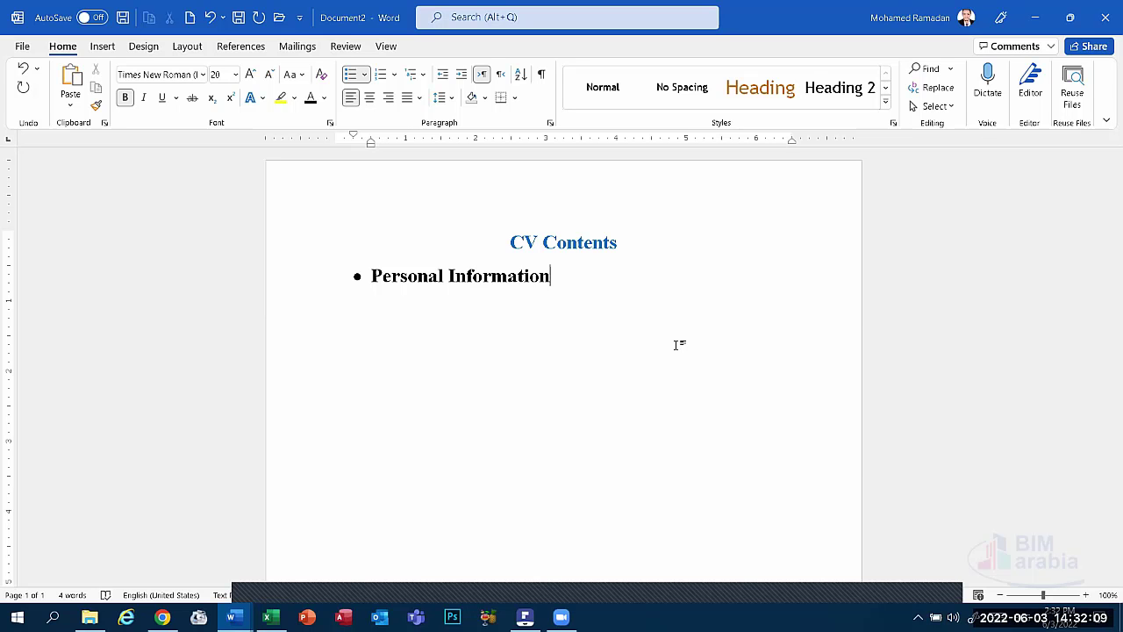
Add a second bullet reading 'Objectives / Summary' below Personal Information.
key("Return")
type("Objectives")
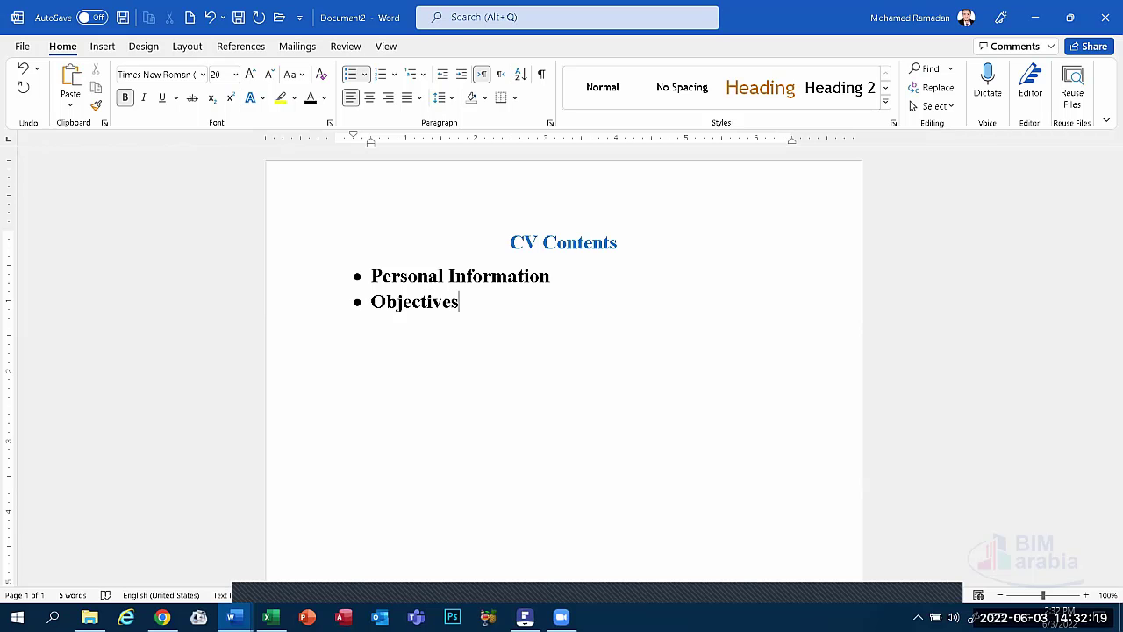
type("/ Summary")
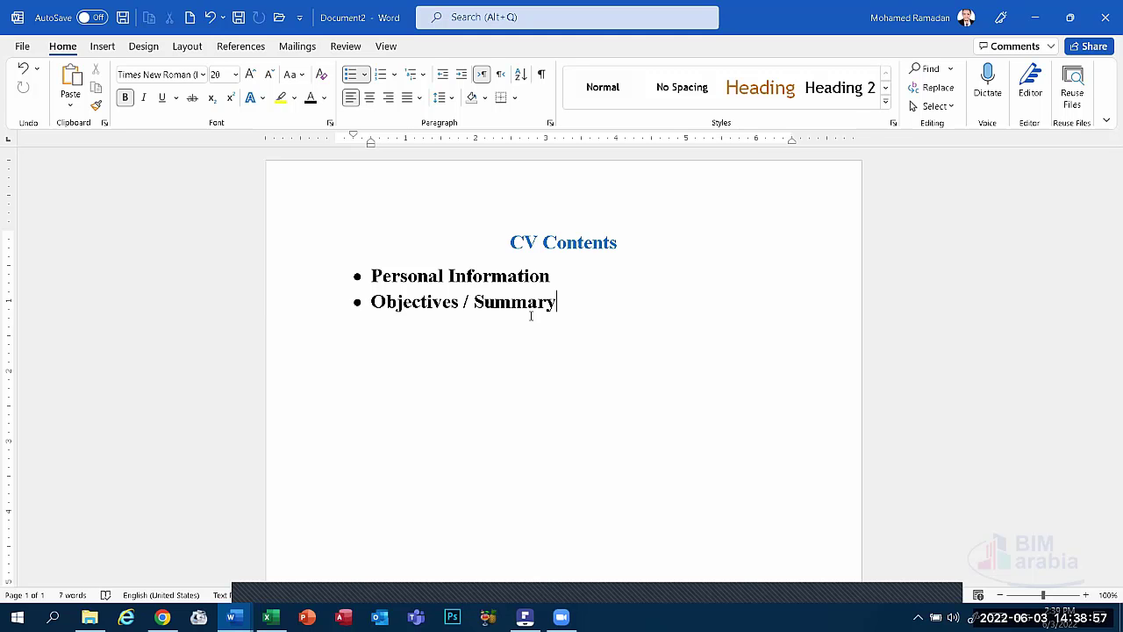
Add three bullets below Objectives / Summary: Education, Experiences and Cources.
key("Return")
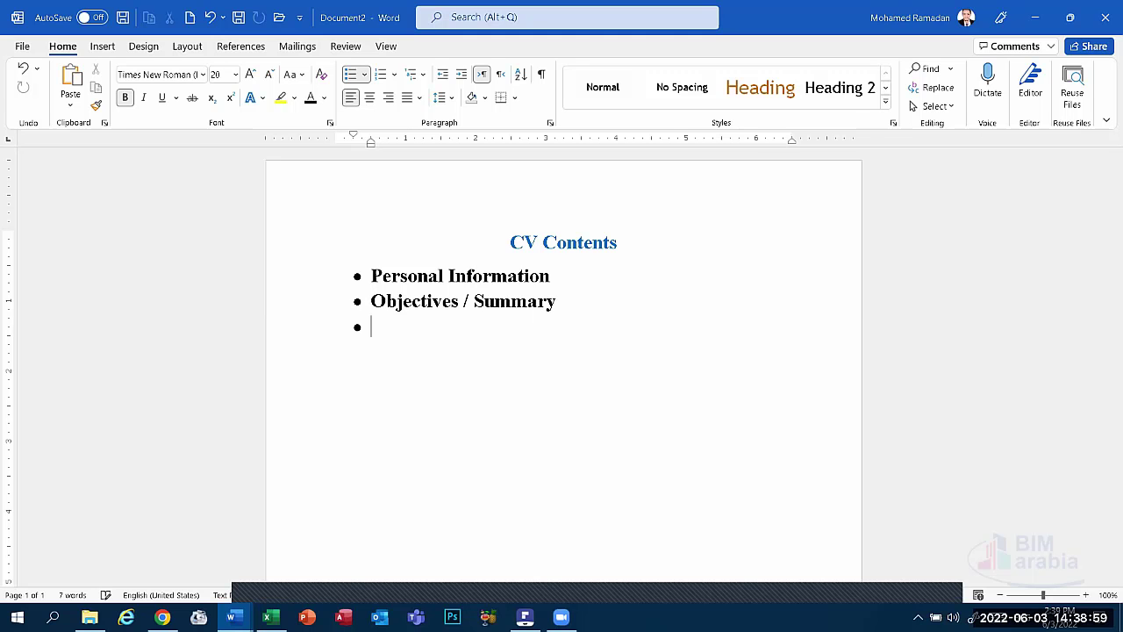
type("Education")
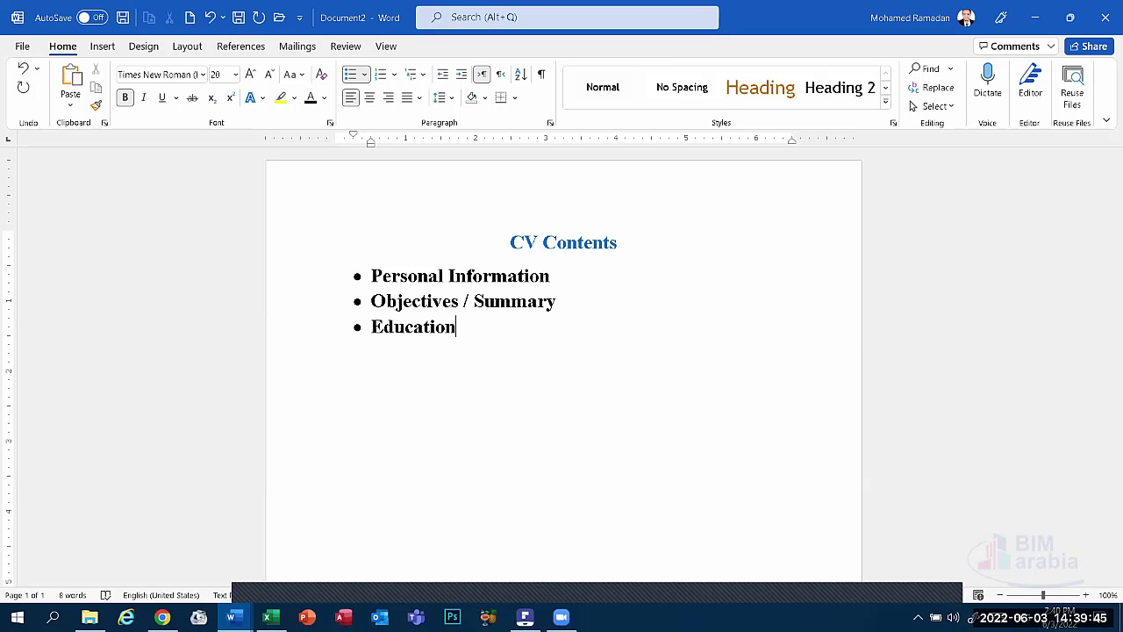
key("Return")
type("Experiences")
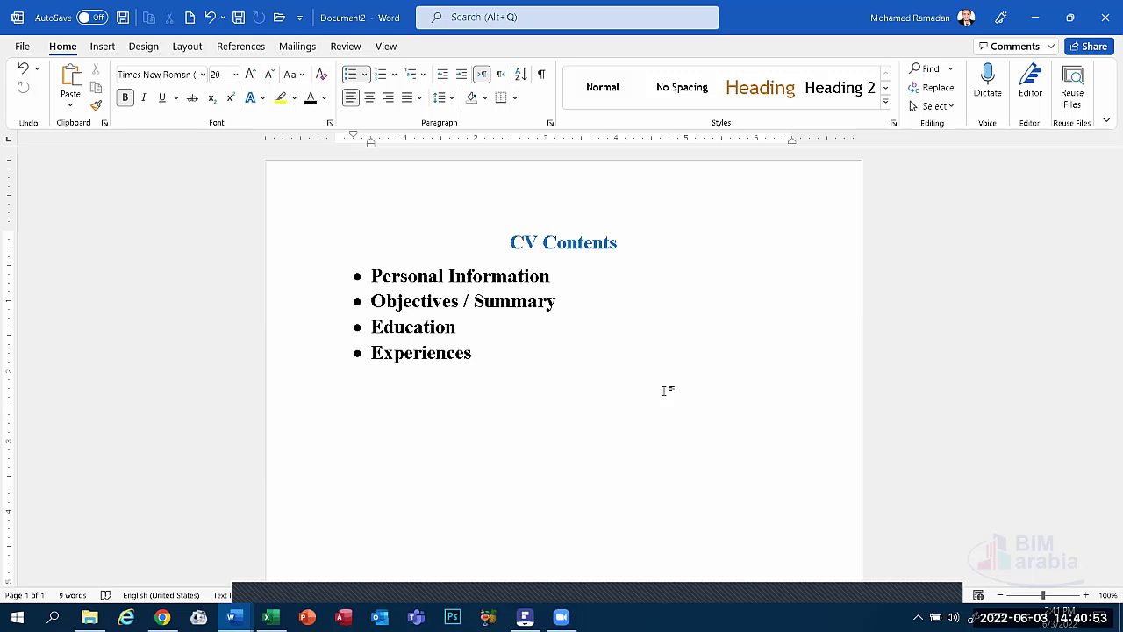
key("Return")
type("Cources")
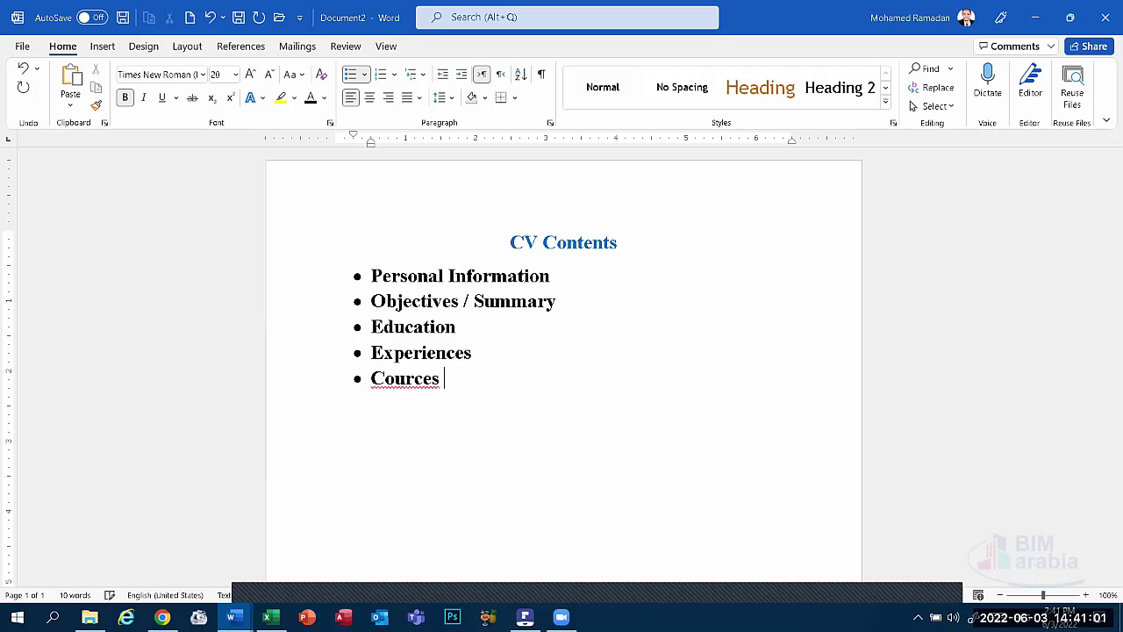
Fix 'Cources' to 'Courses' using the spelling suggestion, then add a 'Certification' bullet.
right_click(424, 379)
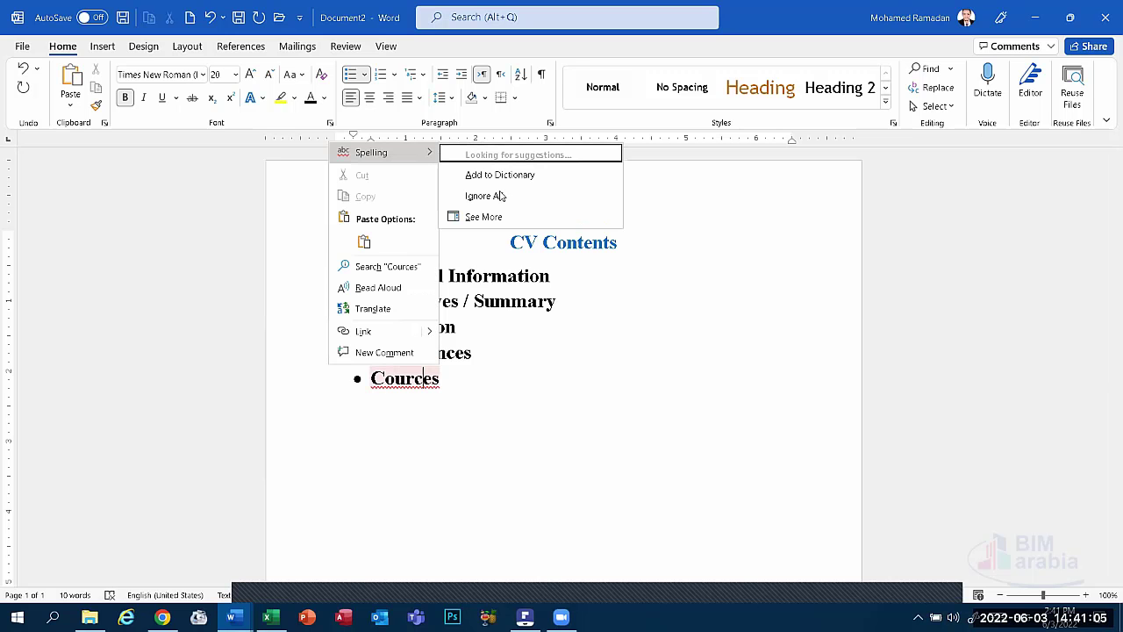
left_click(497, 156)
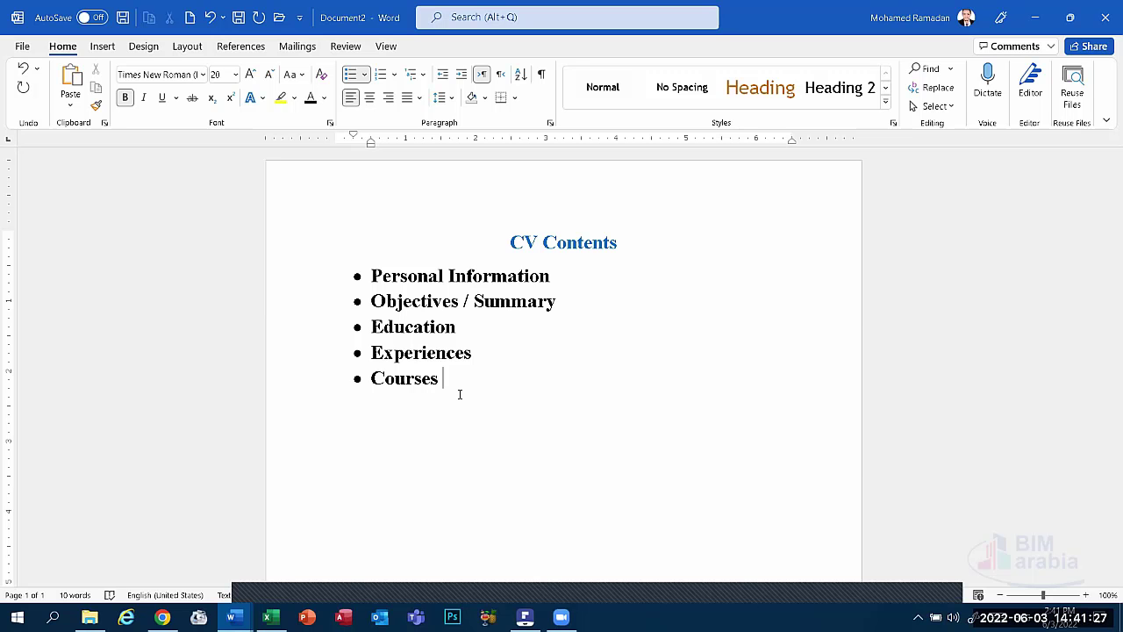
key("Return")
type("Certificat")
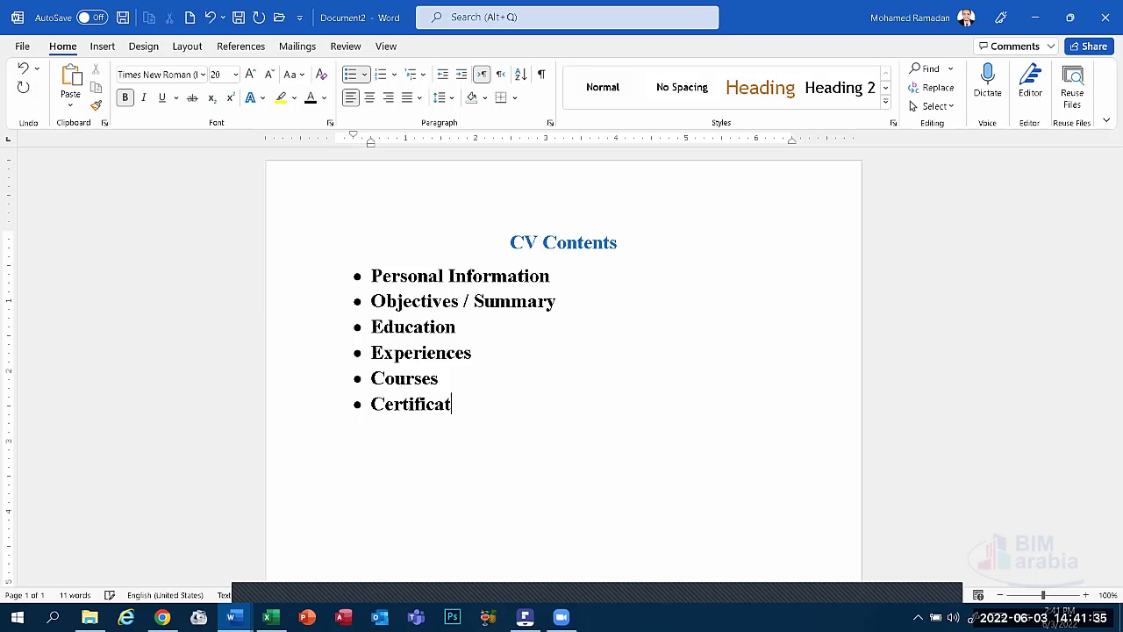
type("e")
key("BackSpace")
type("ion")
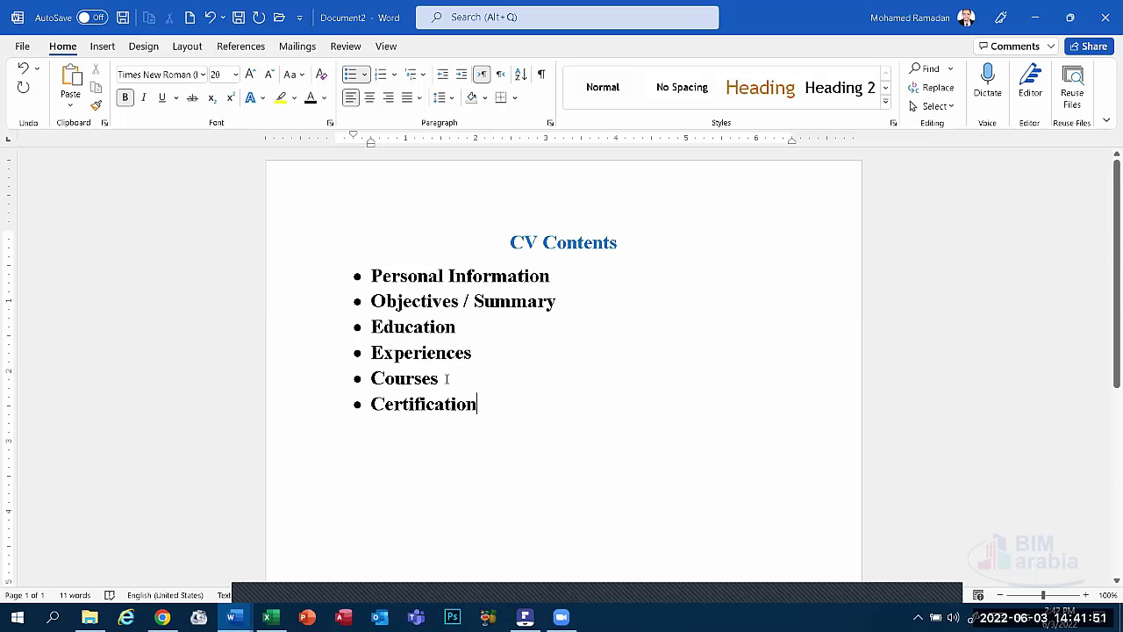
left_click_drag(496, 410, 249, 386)
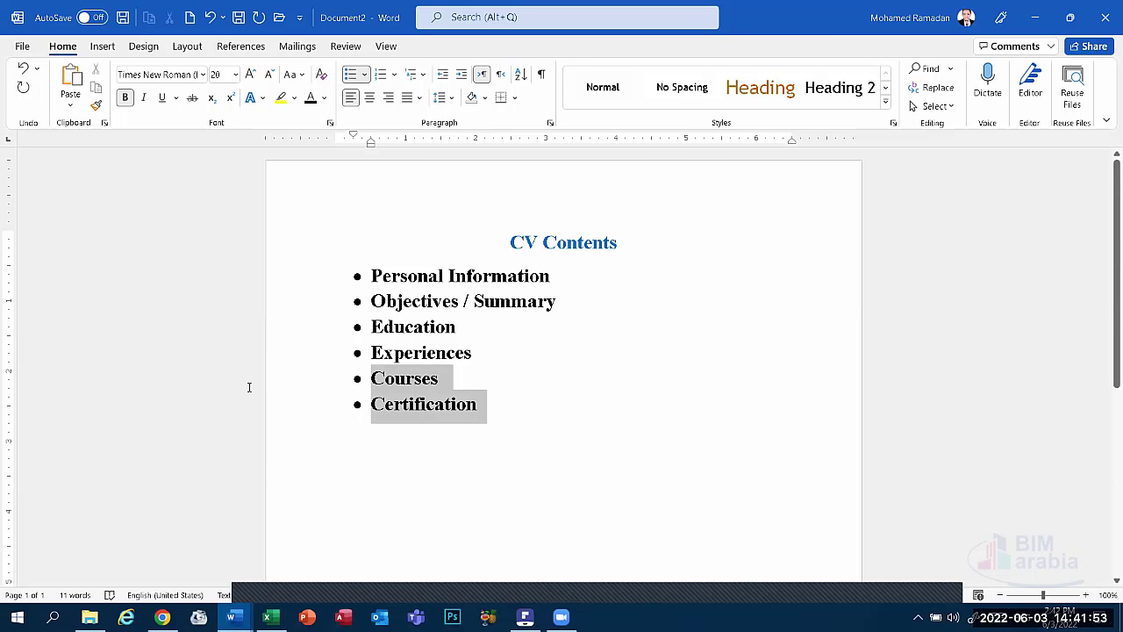
left_click(435, 408)
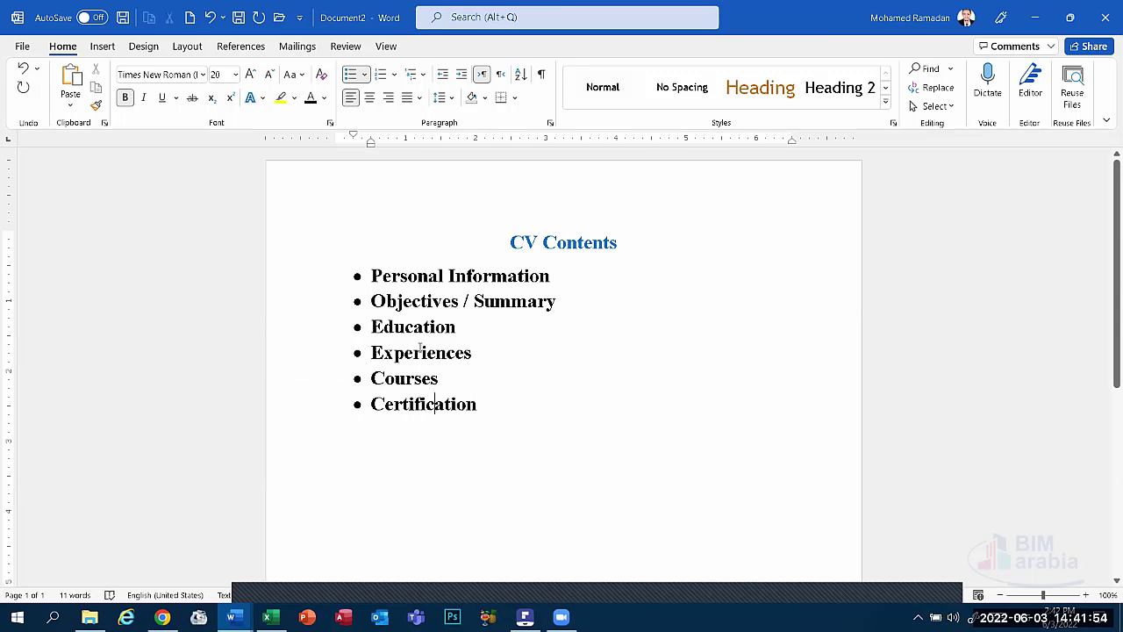
left_click(489, 408)
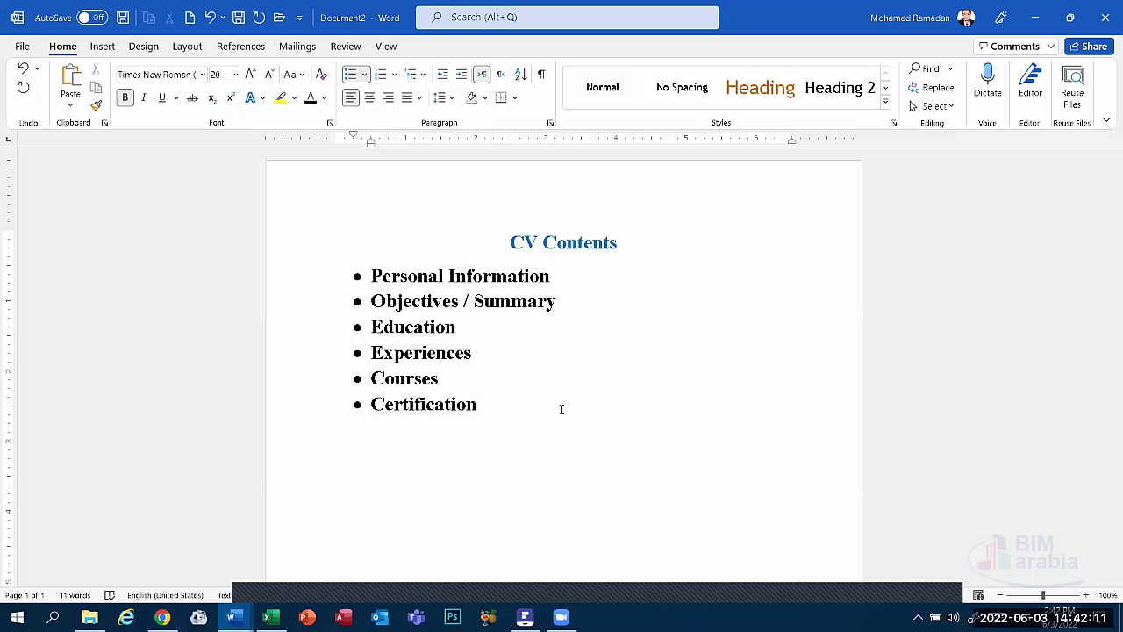
Add 'Training' and 'Skills' bullets, then end the bullets and type '1) Personal Skills'.
key("Return")
type("Tra")
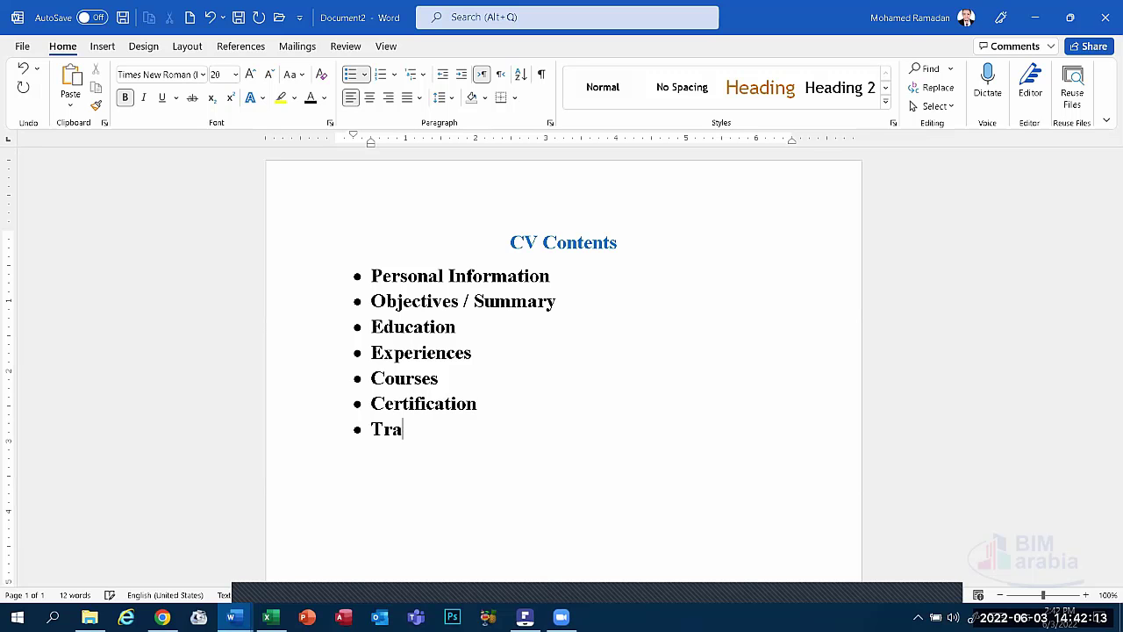
type("ining")
key("Return")
type("Skills")
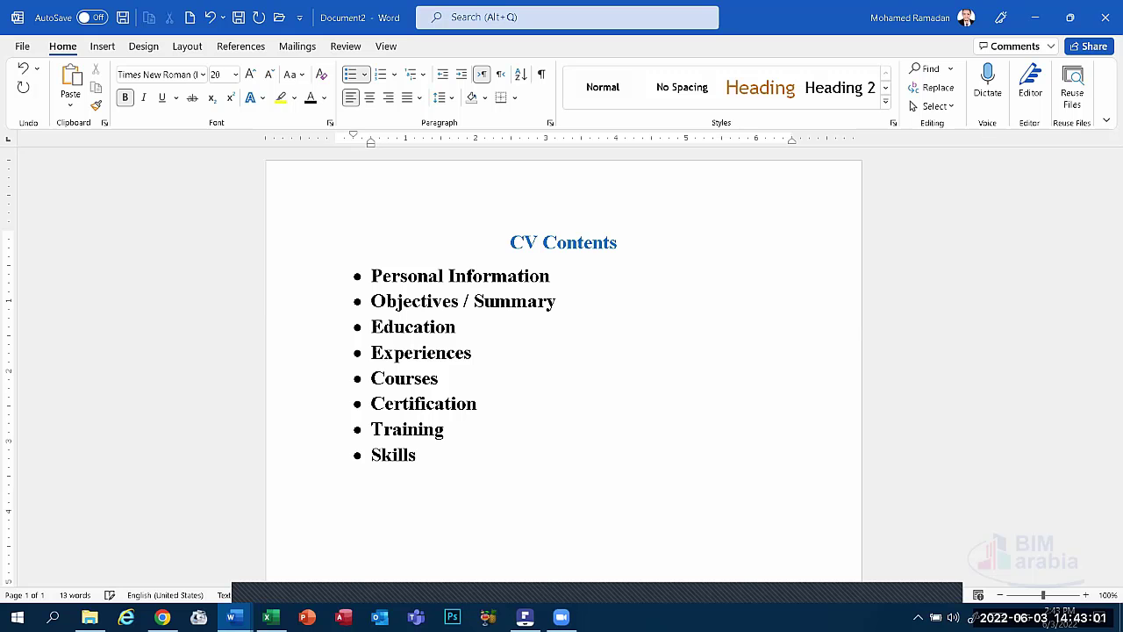
key("Return")
key("BackSpace")
type("1) ")
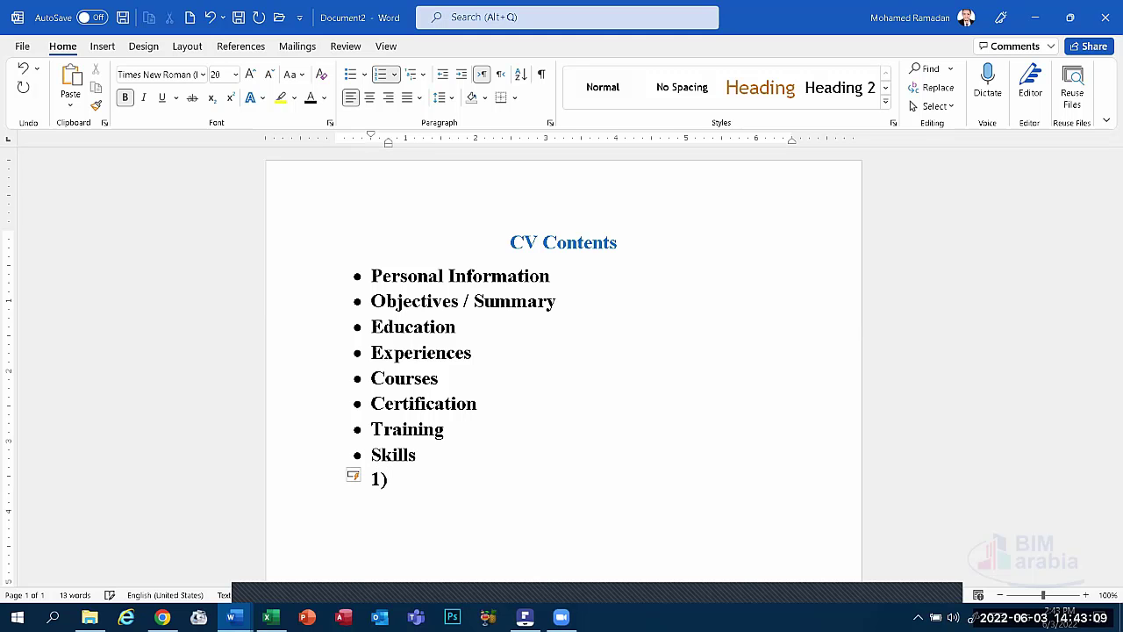
type("Personal ")
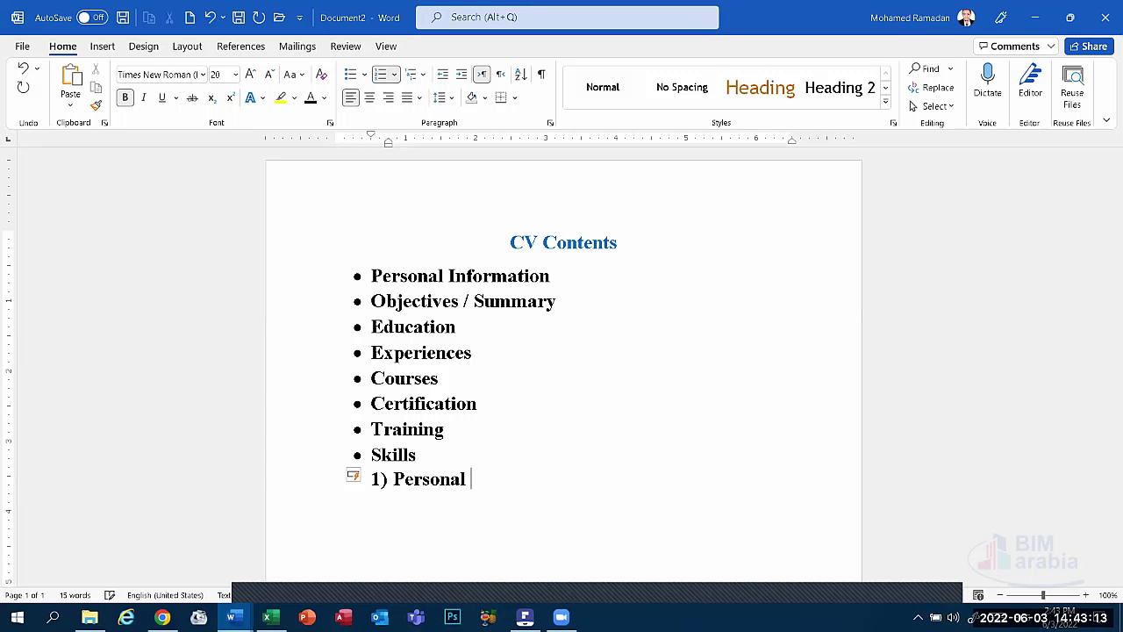
type("Skill")
type("s")
Start numbered item 2 and type 'Techaincal'.
key("Return")
type("T")
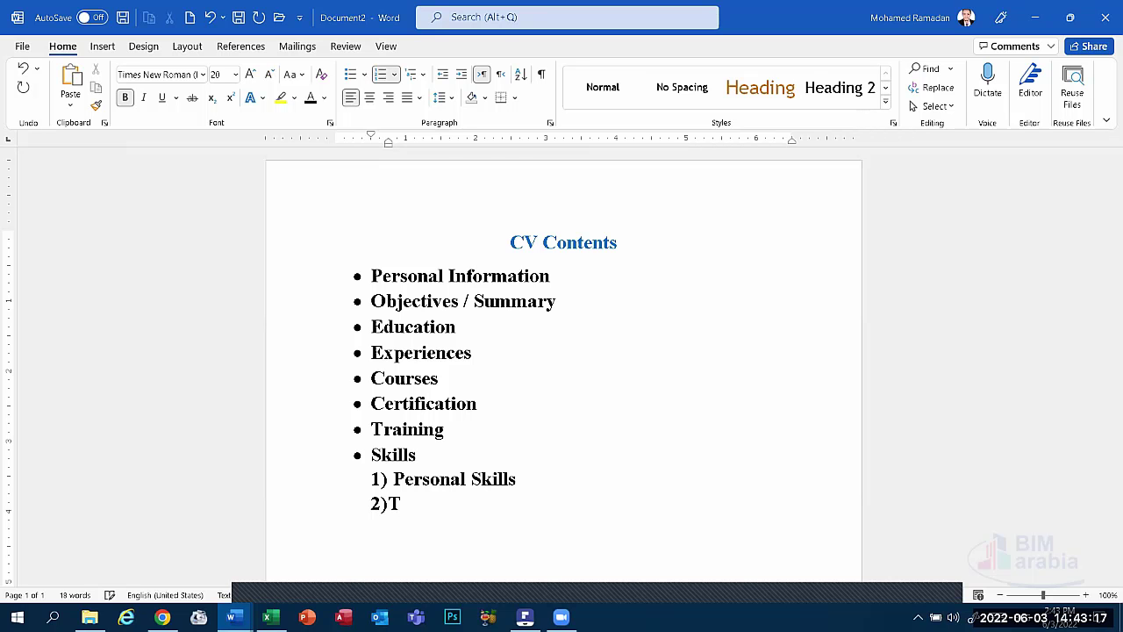
type("ea")
key("BackSpace")
type("chai")
type("ncal")
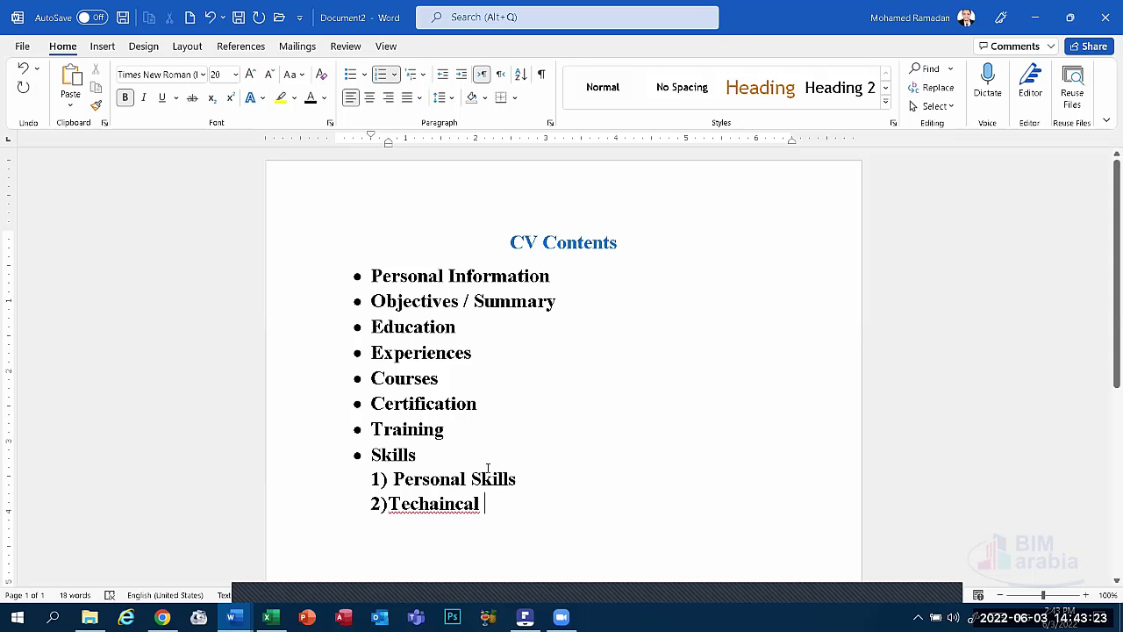
Correct 'Techaincal' to 'Technical' and complete item 2 as 'Technical Skills'.
right_click(443, 504)
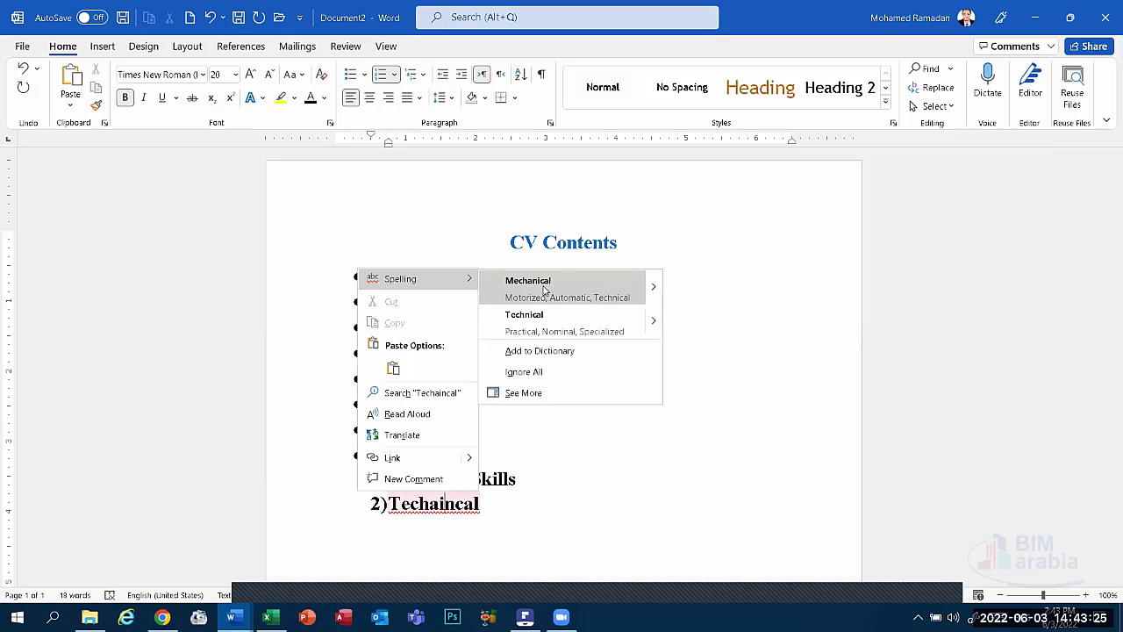
left_click(550, 320)
type("S")
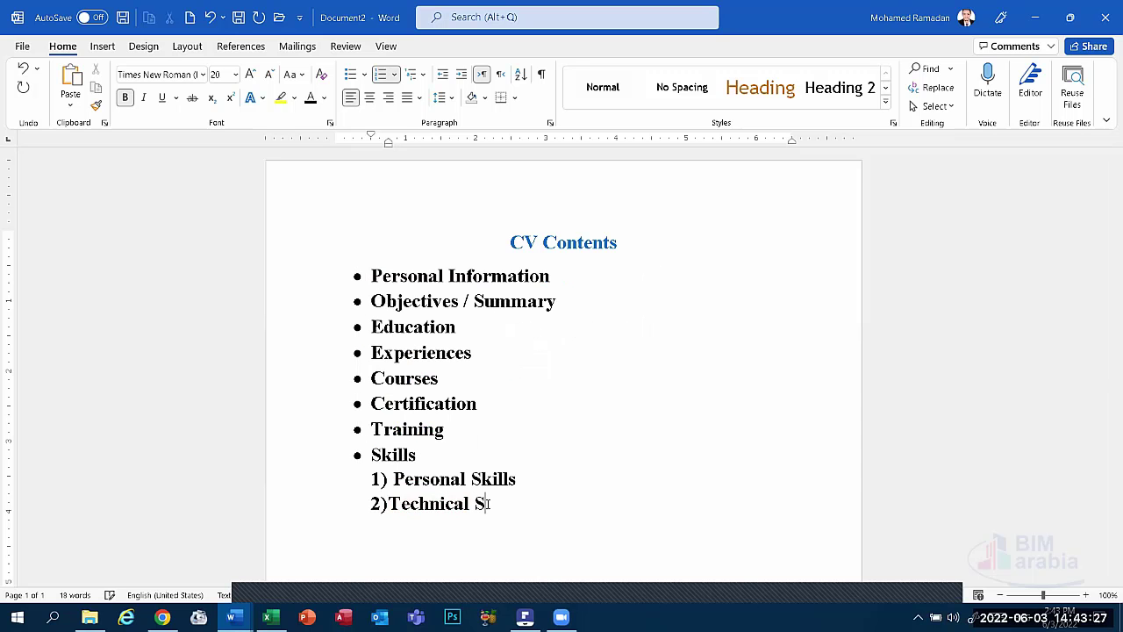
type("kills")
Add numbered items '3) Computer Skills' and '4) Language Skills'.
key("Return")
type("3) Co")
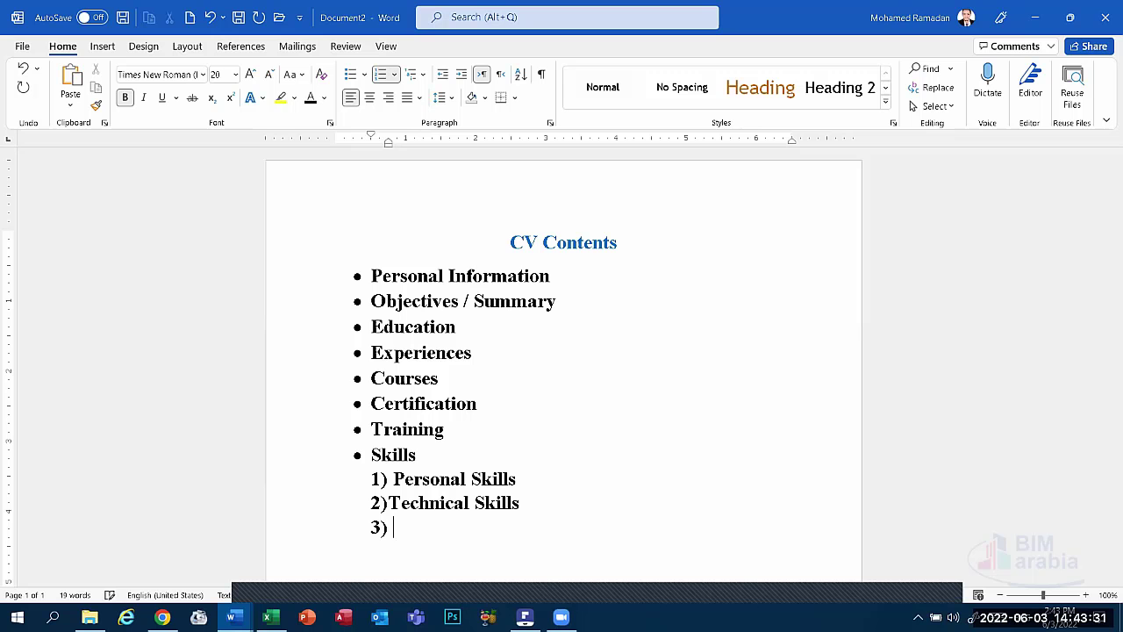
type("mputer Sk")
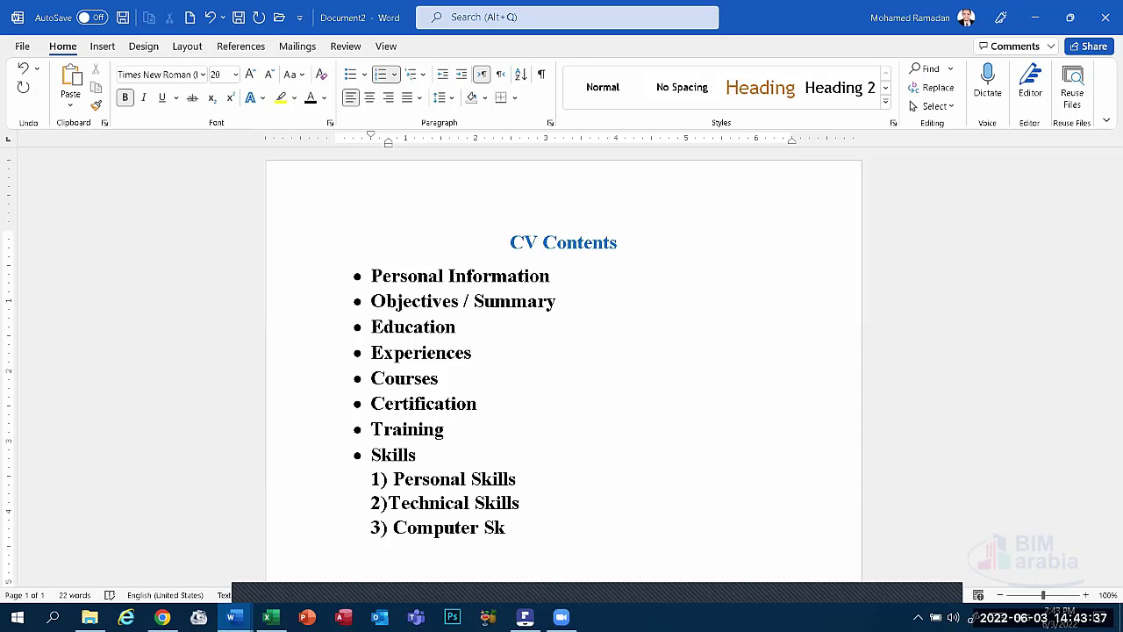
type("ills")
key("Return")
type("Lan")
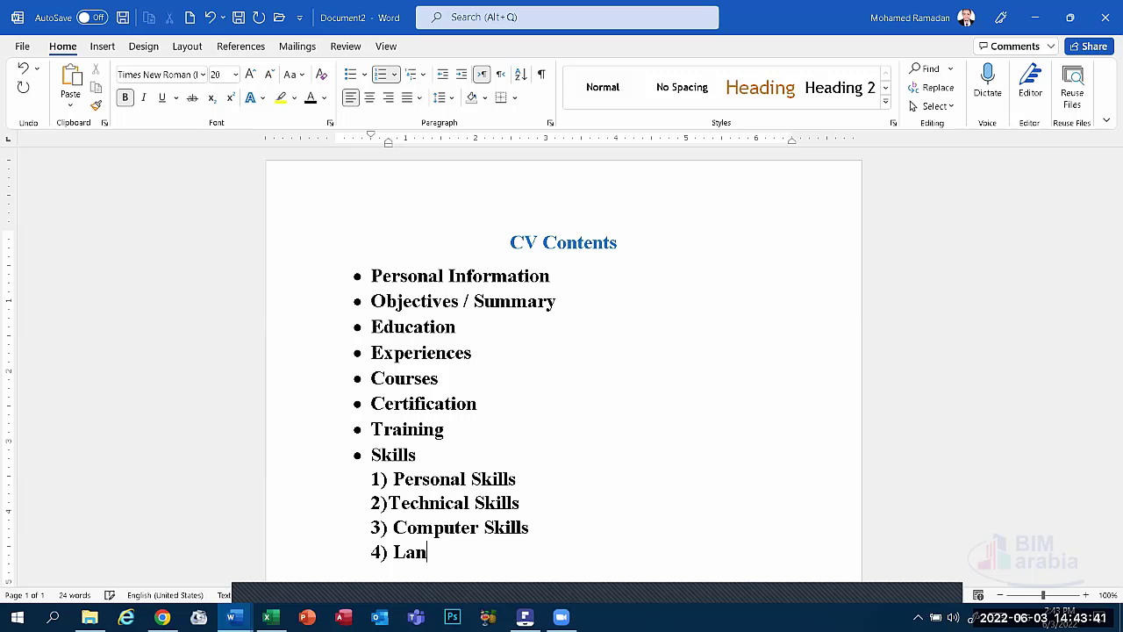
type("guage Skills")
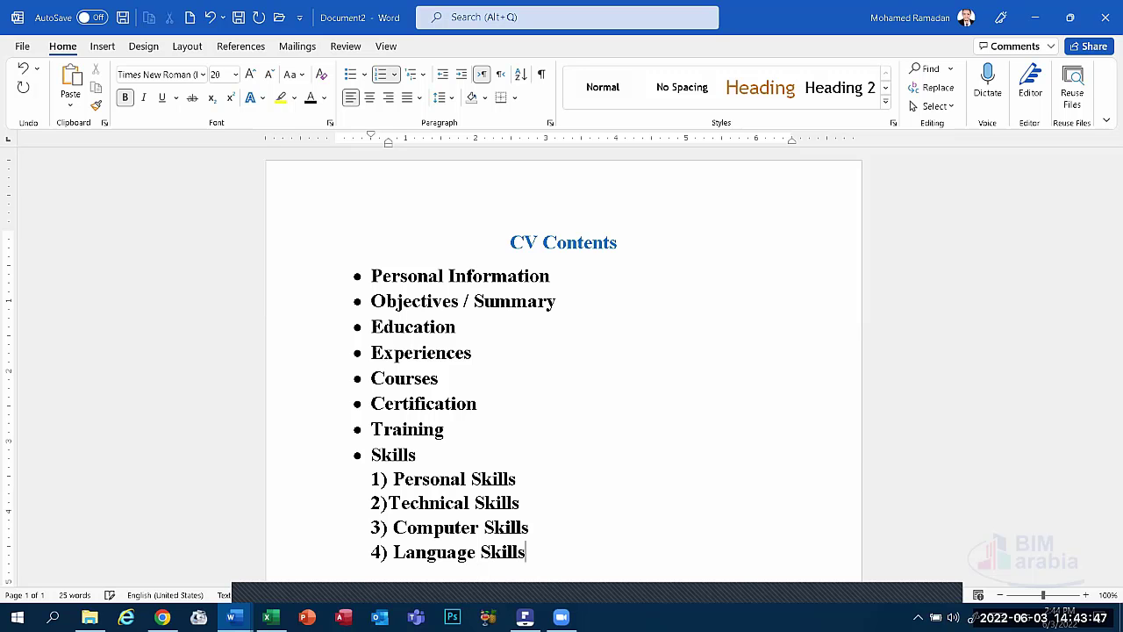
key("Return")
scroll(563, 351, "down", 1)
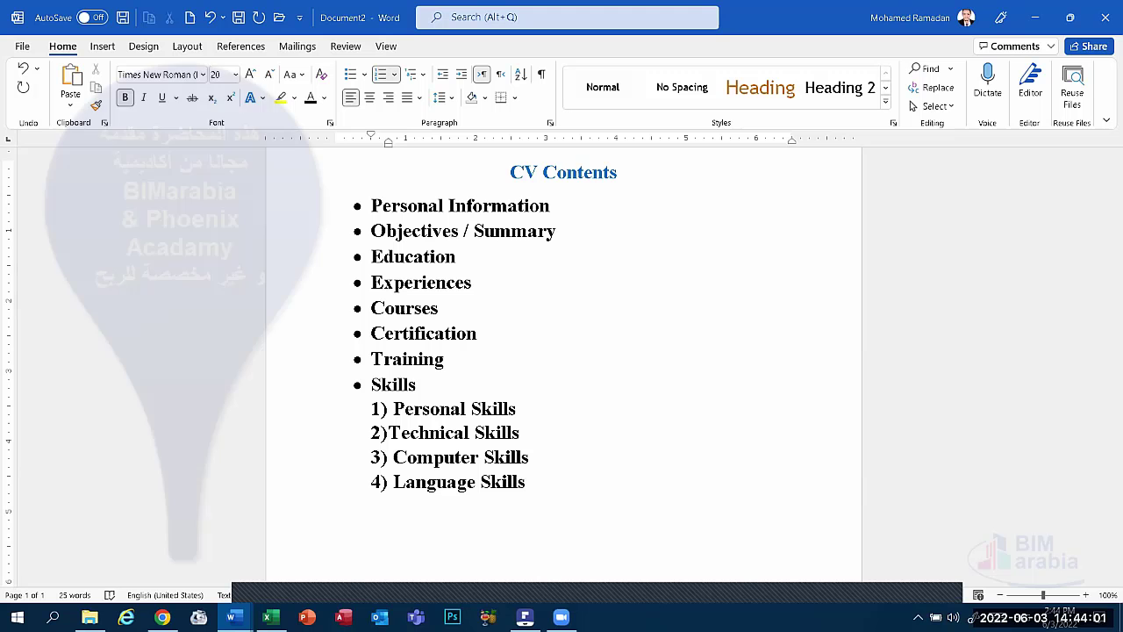
scroll(527, 487, "up", 1)
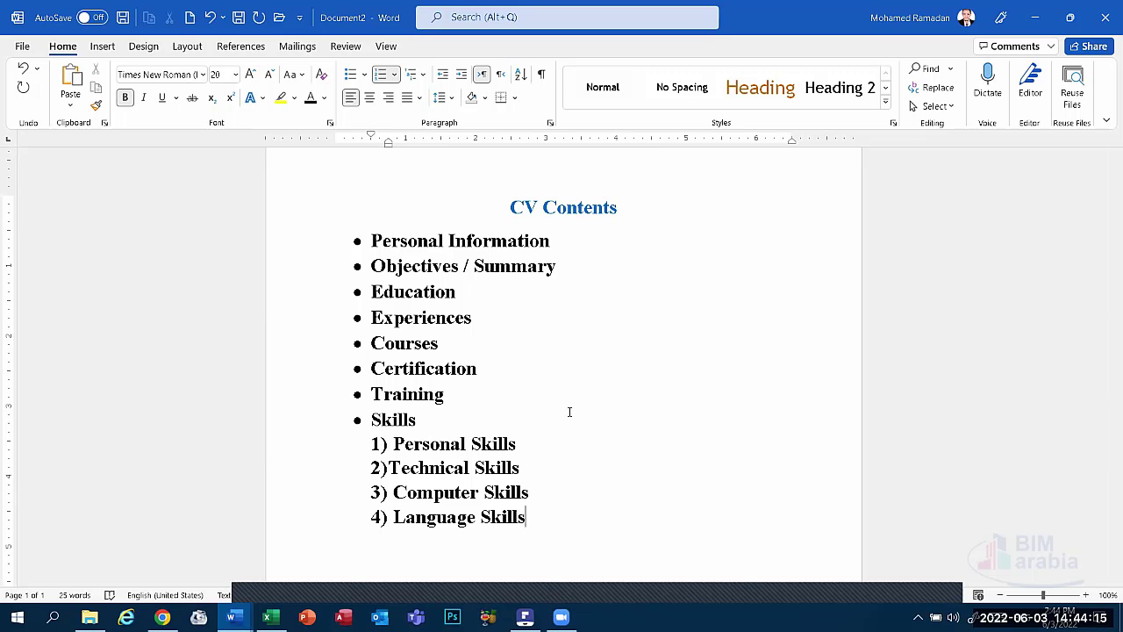
Insert '/ Resume' between 'CV' and 'Contents' in the page title.
left_click(544, 207)
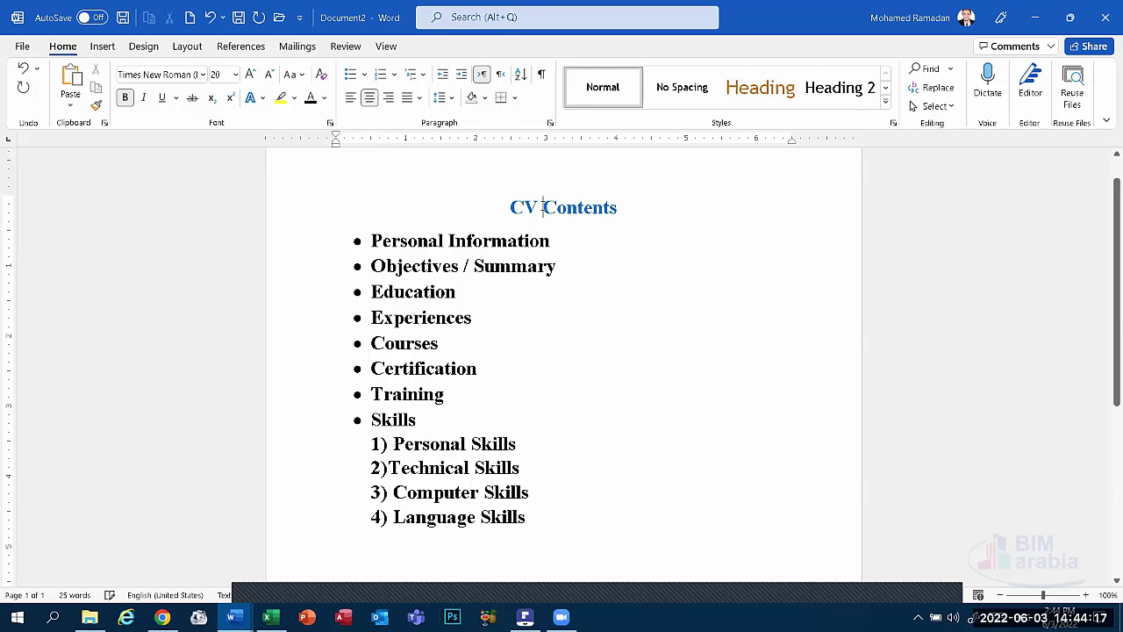
type("/ ")
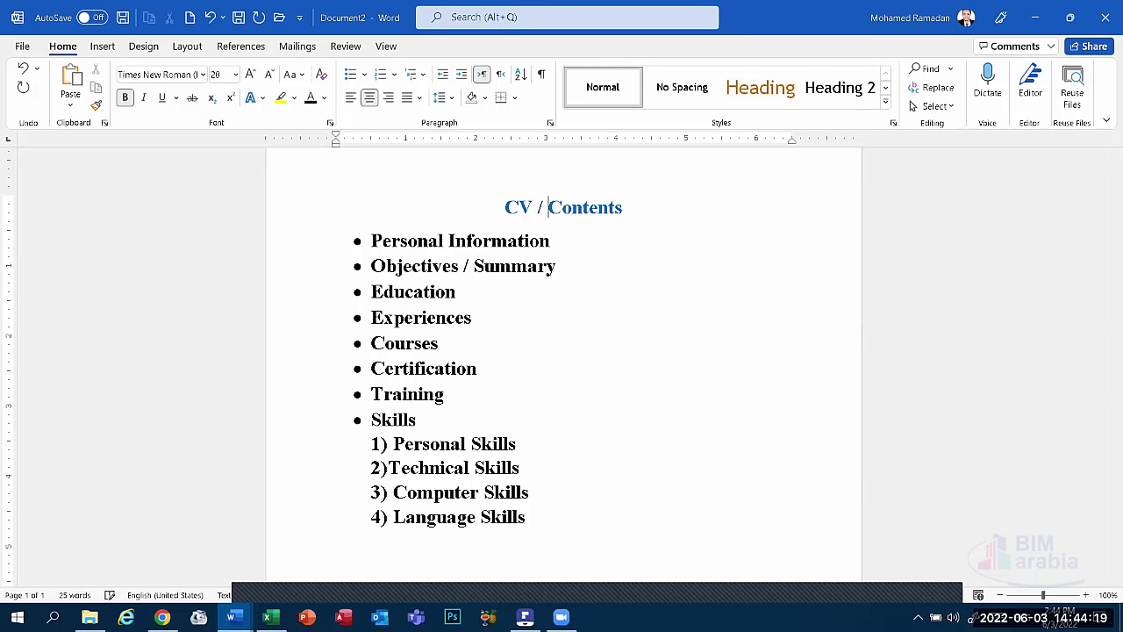
type("Resume")
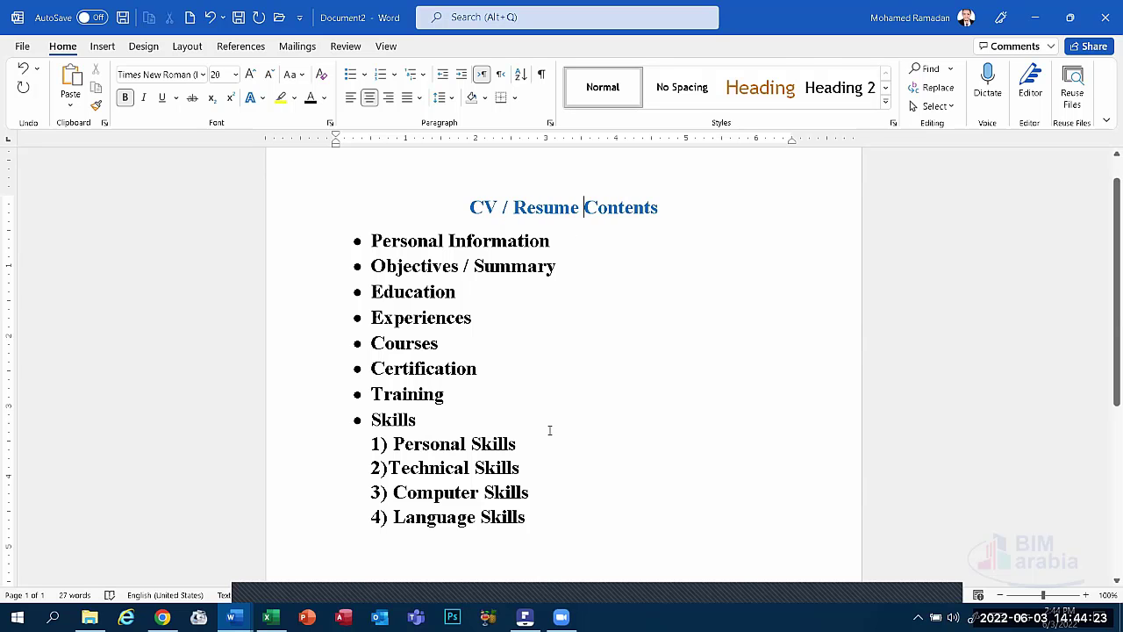
Apply a Box page border with a thicker line style to the whole document.
left_click(143, 47)
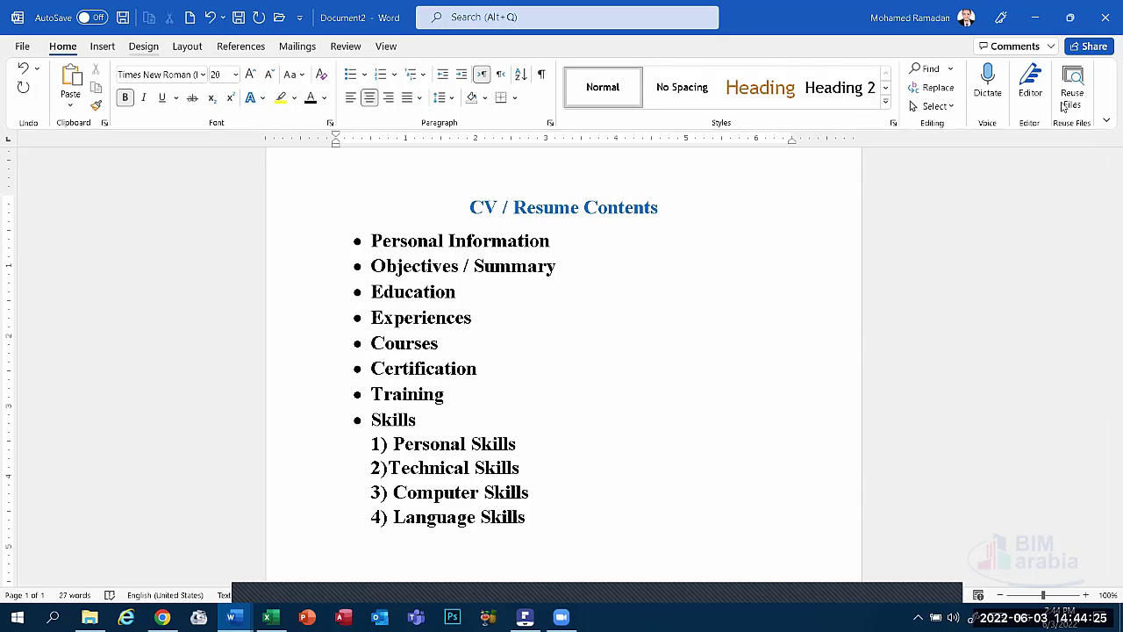
left_click(1024, 92)
left_click(370, 245)
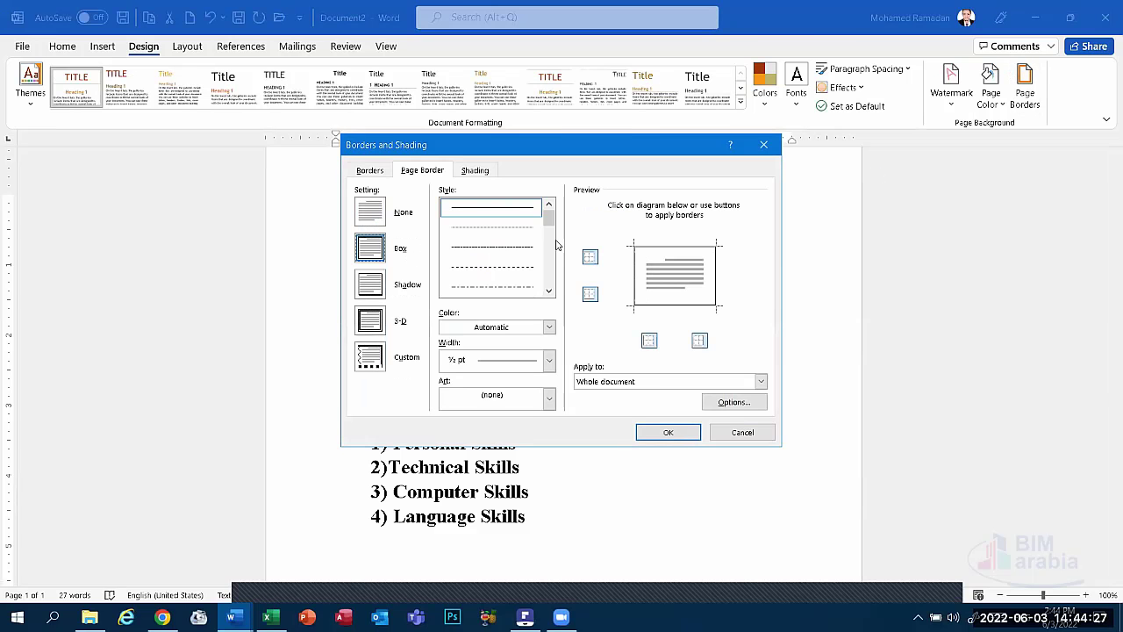
left_click(548, 291)
left_click(548, 290)
left_click(548, 290)
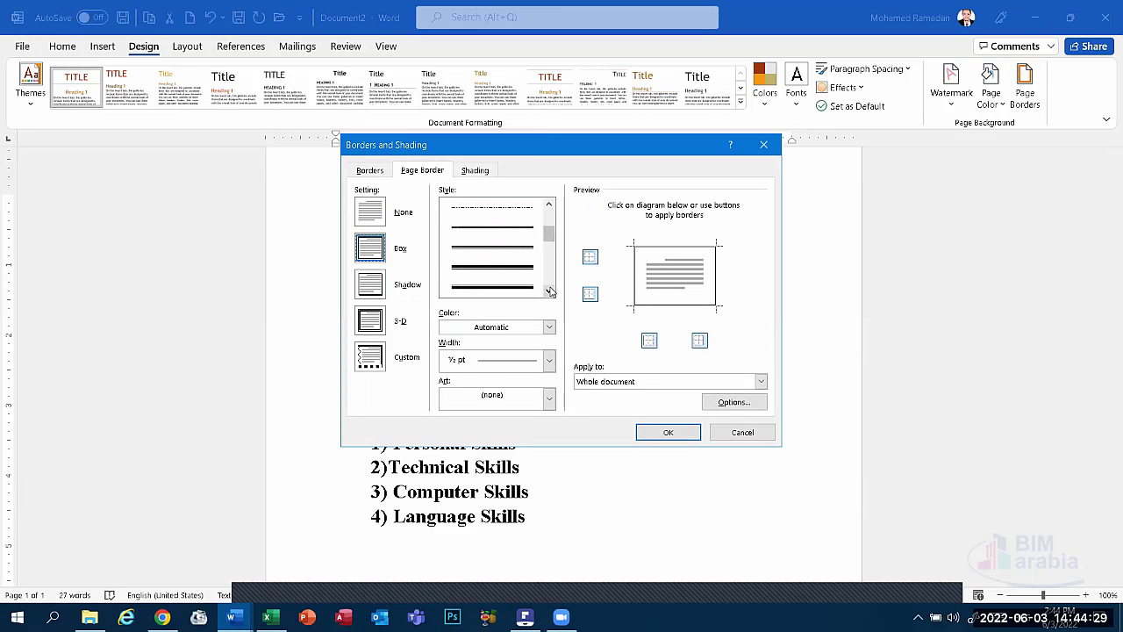
left_click(492, 255)
left_click(668, 432)
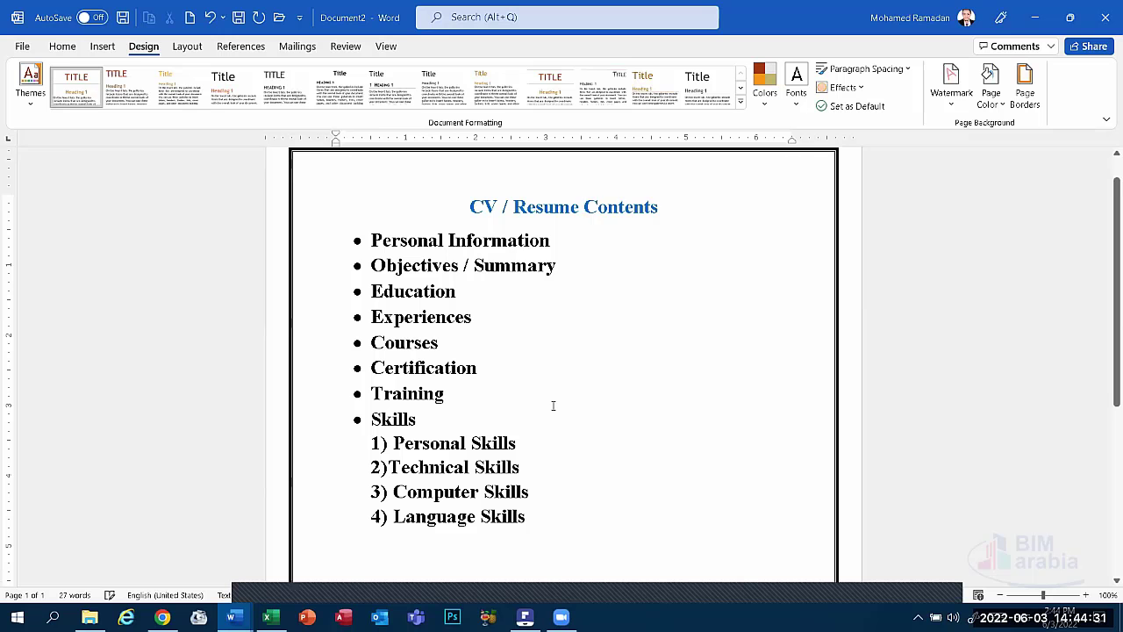
scroll(553, 404, "down", 1)
left_click(536, 488)
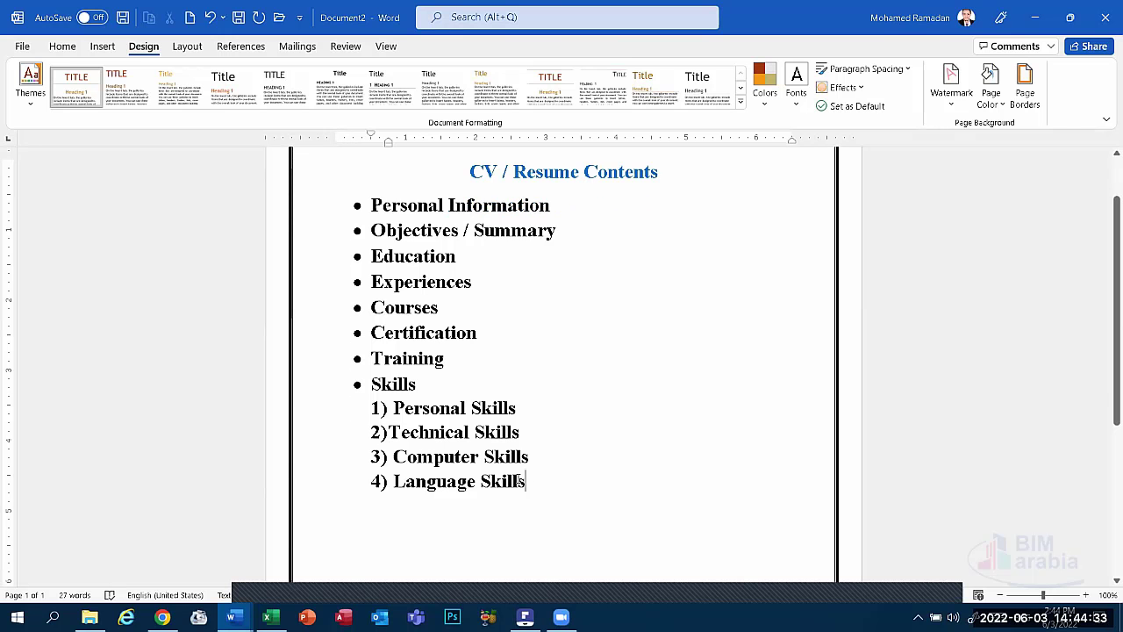
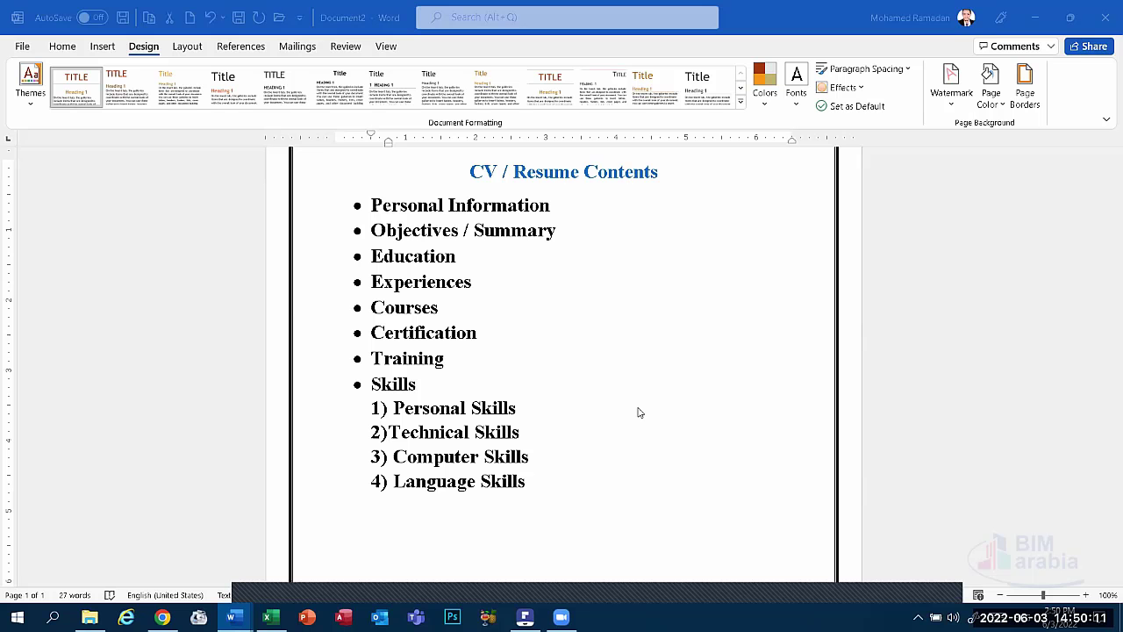
Finish the last bullet of the contents list so it reads 'References'.
left_click(428, 518)
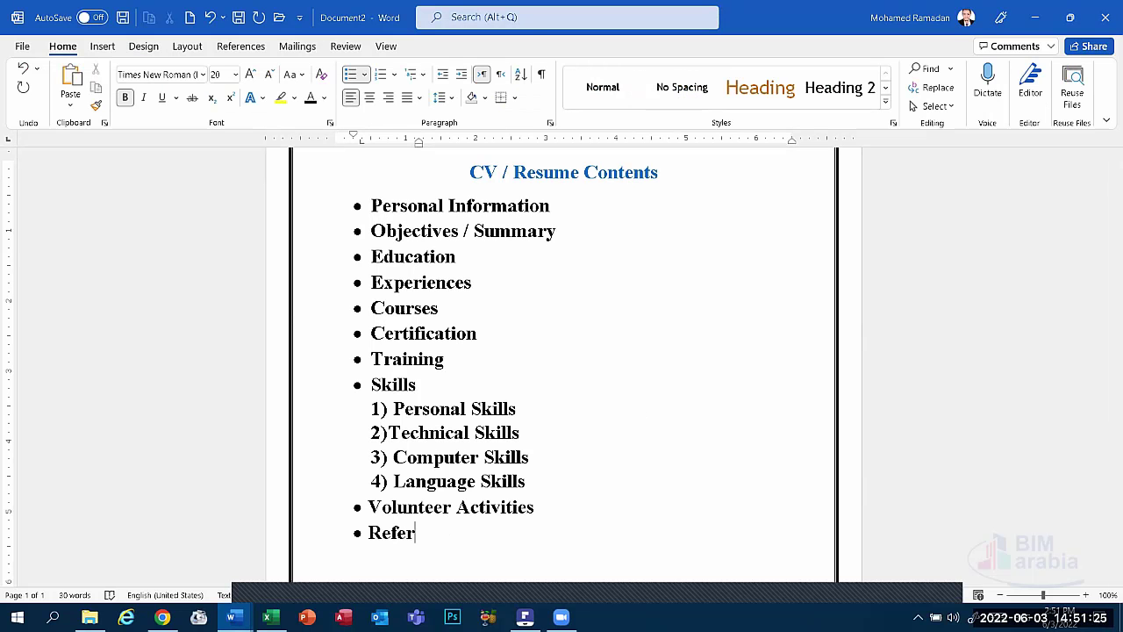
type("ences")
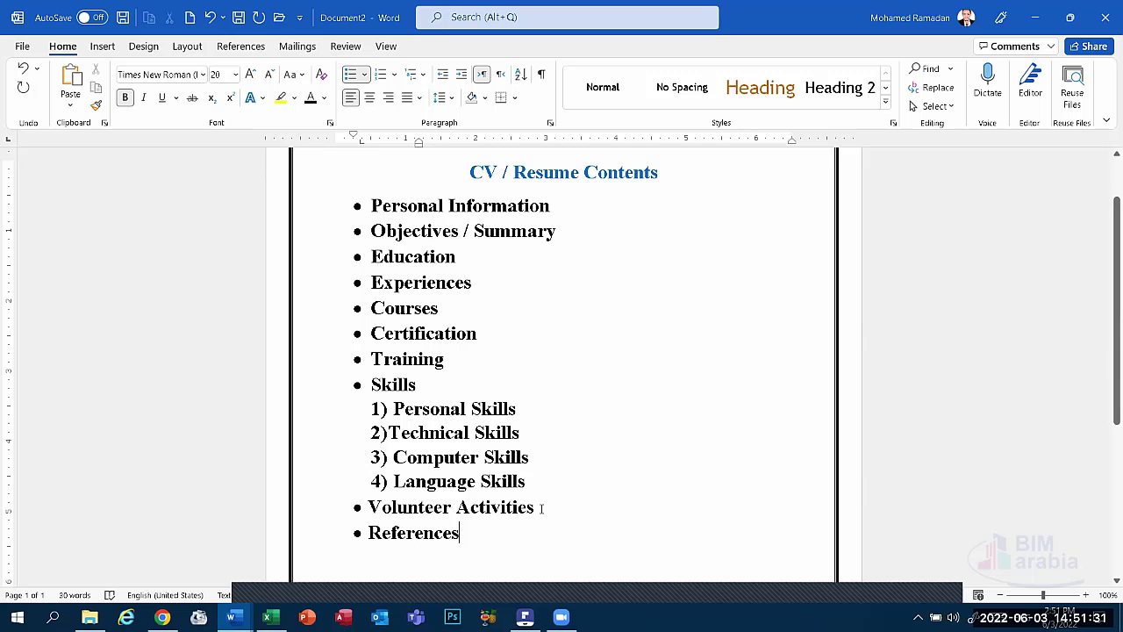
left_click_drag(532, 510, 351, 507)
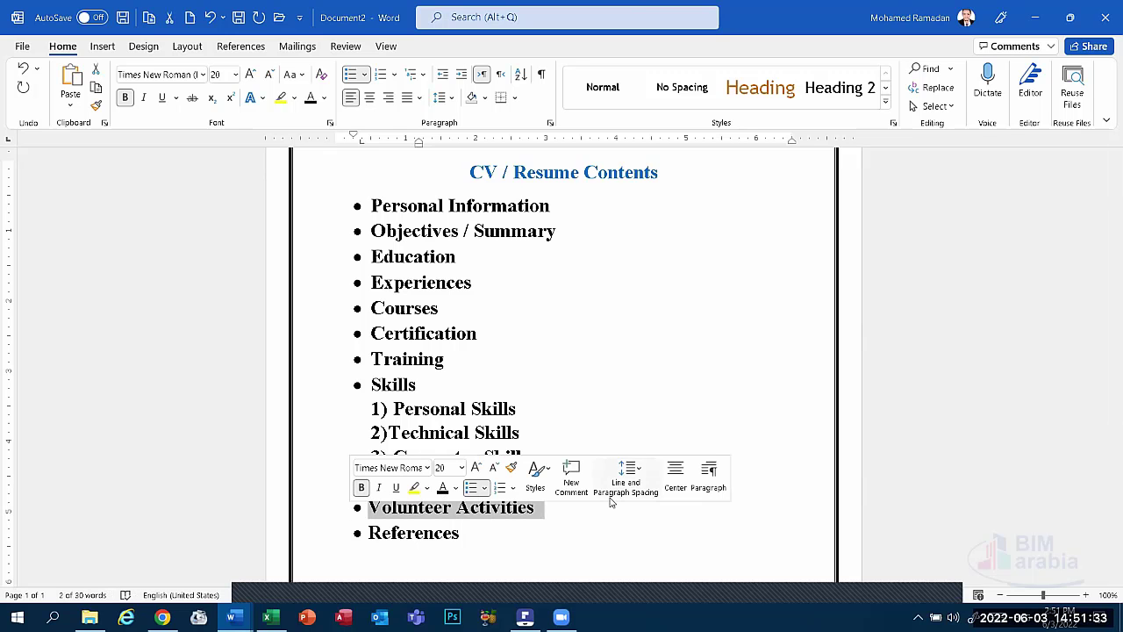
left_click(535, 513)
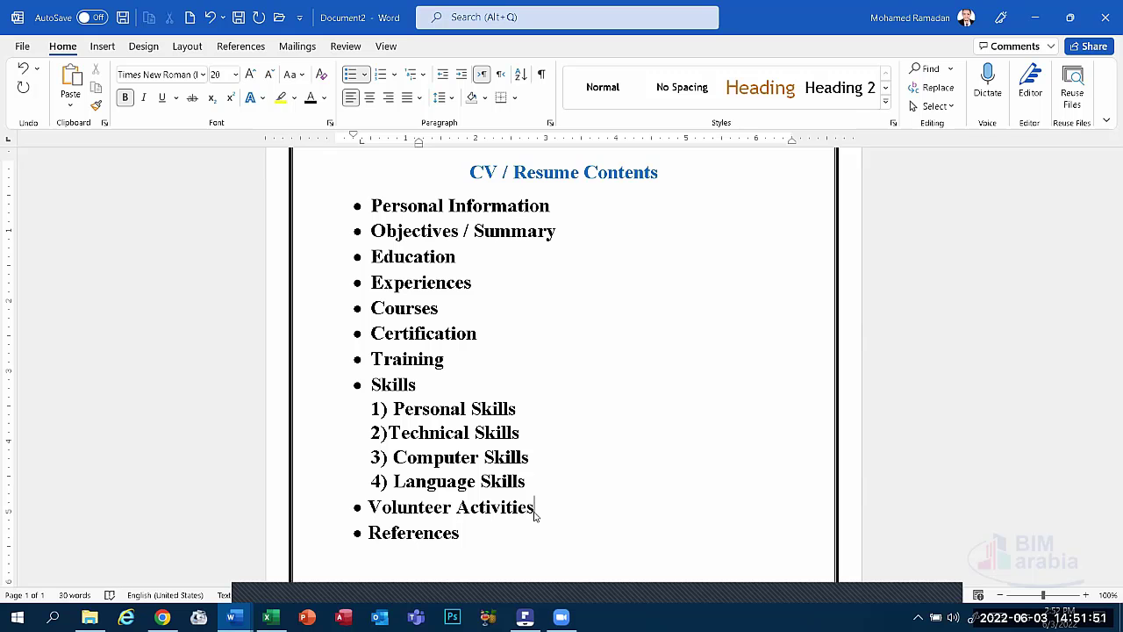
left_click(459, 534)
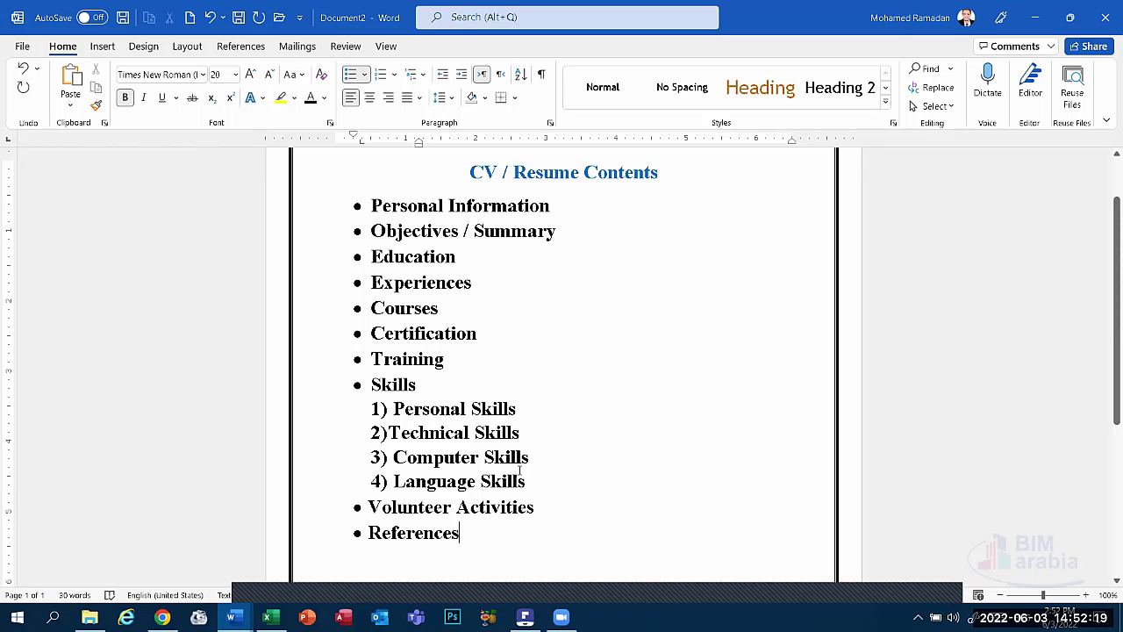
left_click_drag(483, 541, 364, 206)
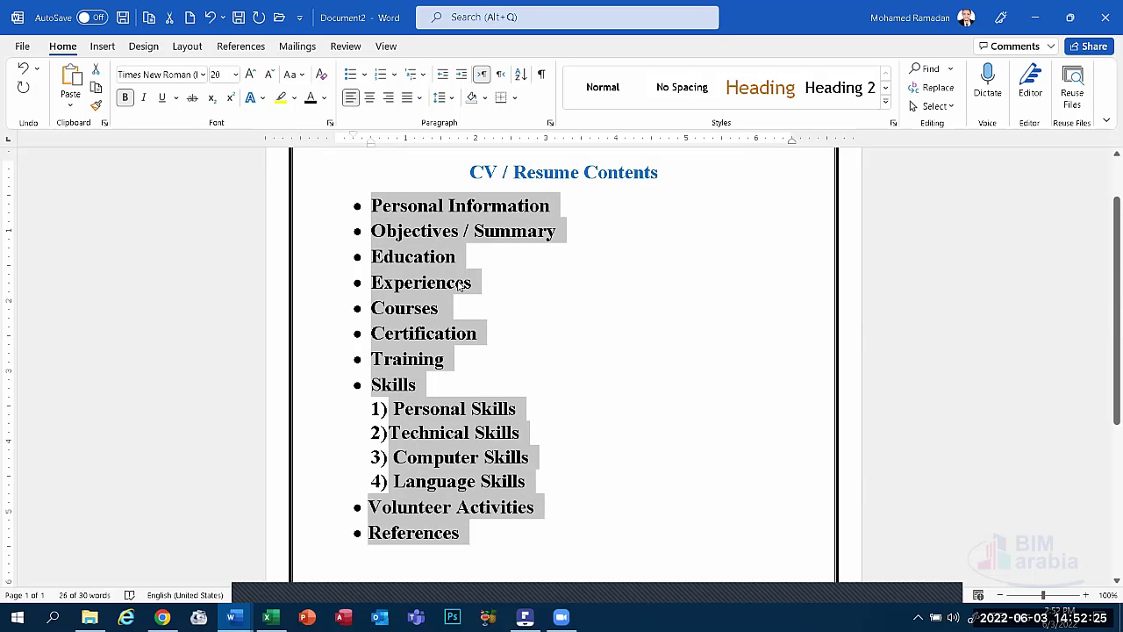
left_click(532, 275)
left_click_drag(459, 174, 625, 178)
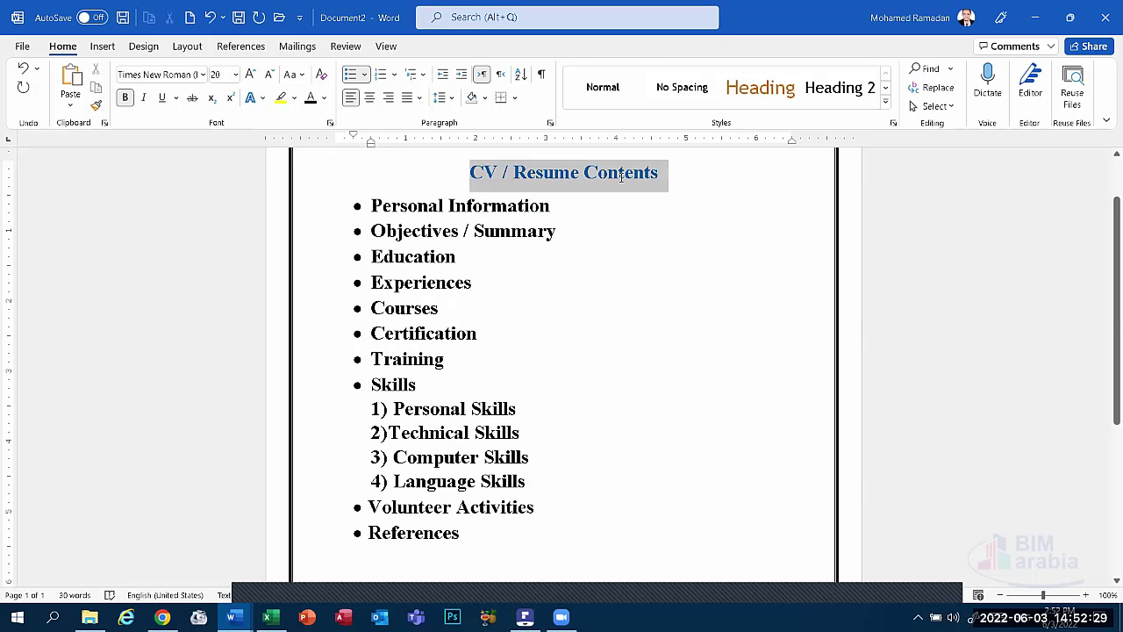
left_click(554, 178)
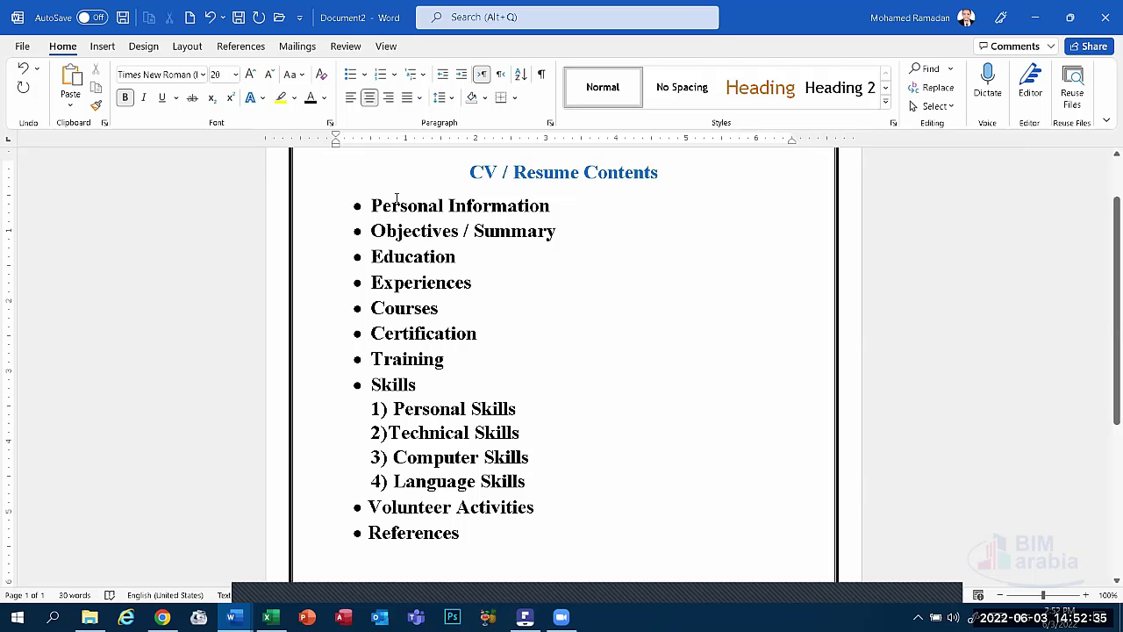
left_click_drag(483, 538, 372, 205)
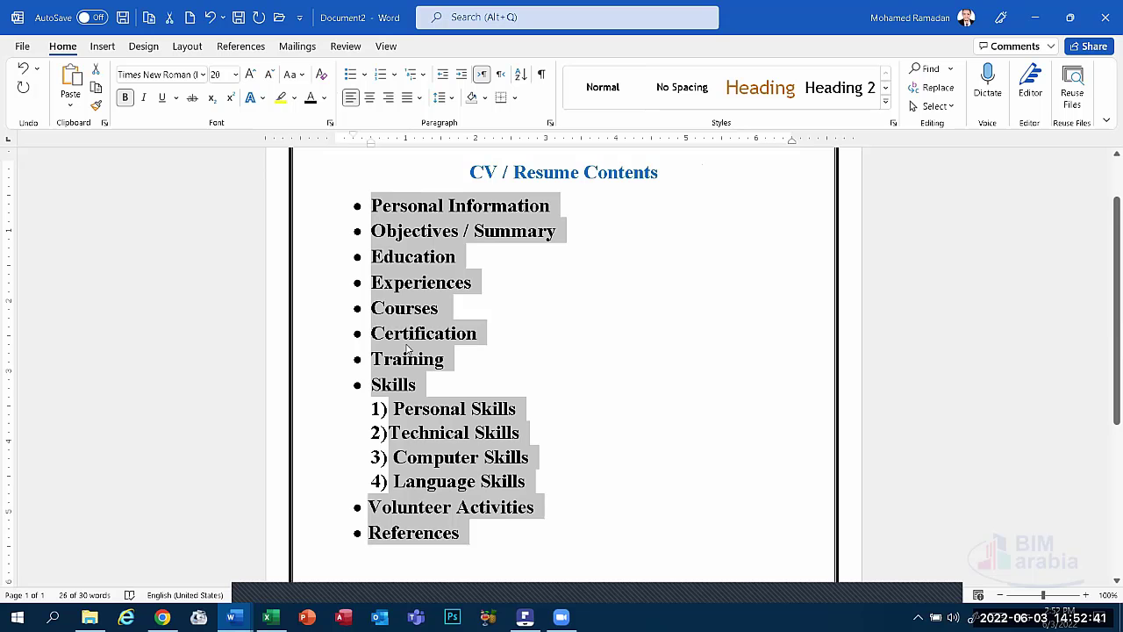
left_click(408, 333)
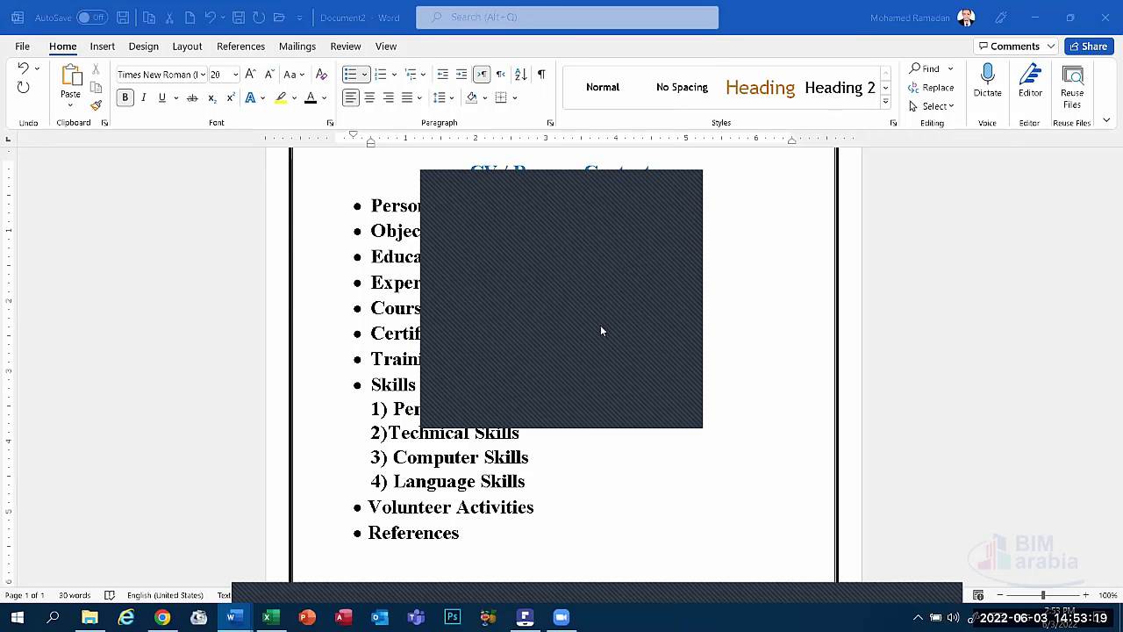
Dismiss the overlay covering the CV contents list in Word.
scroll(702, 233, "up", 2)
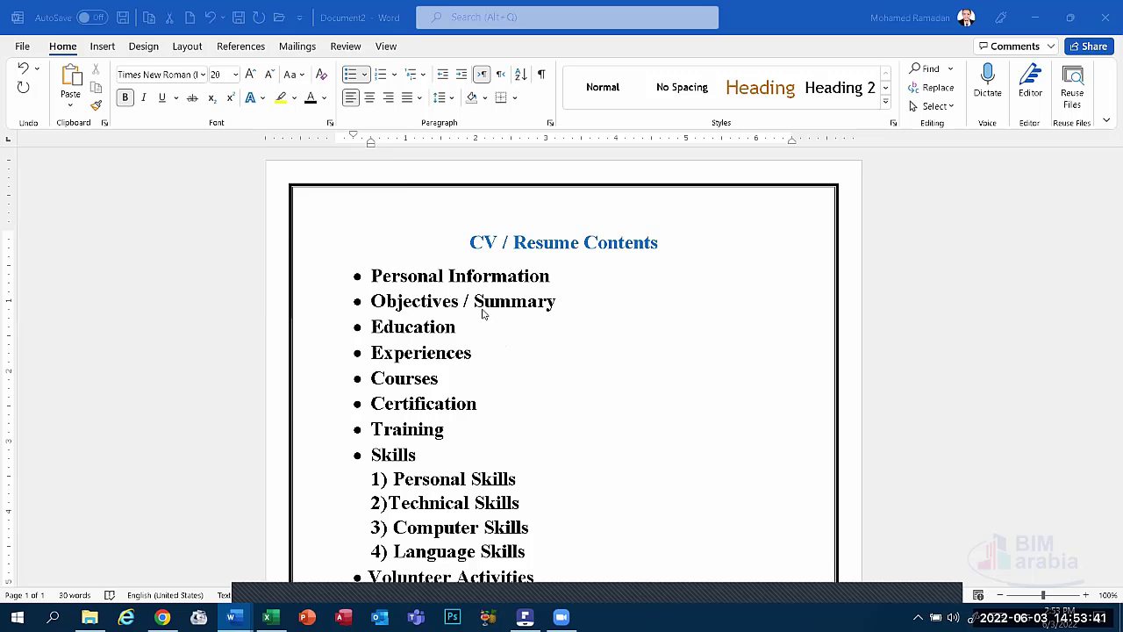
scroll(476, 329, "down", 3)
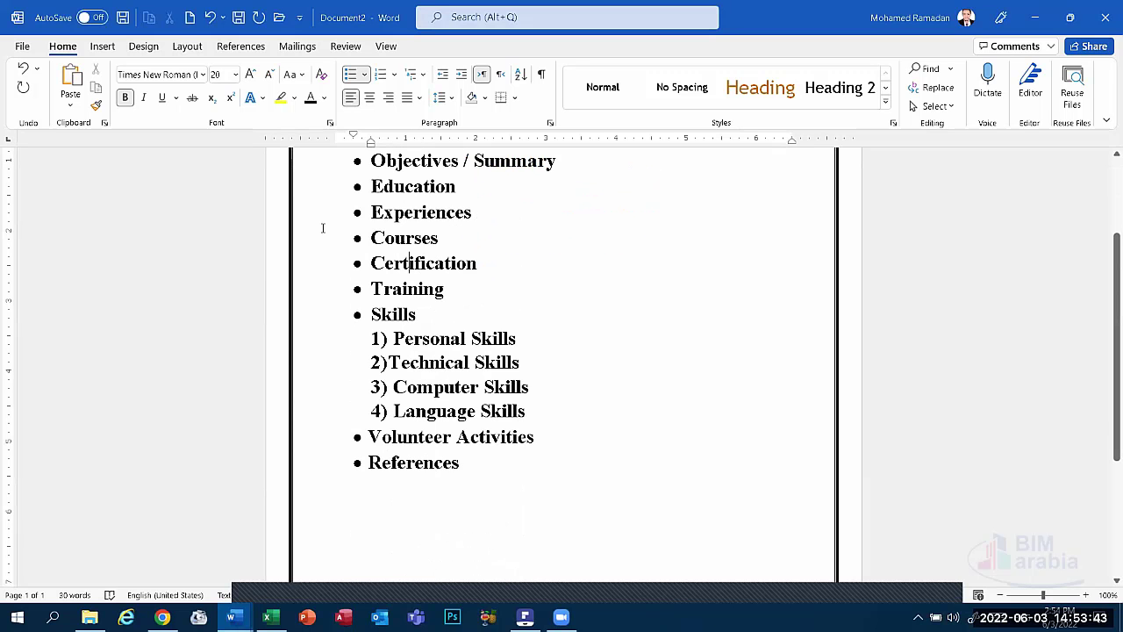
scroll(461, 424, "up", 2)
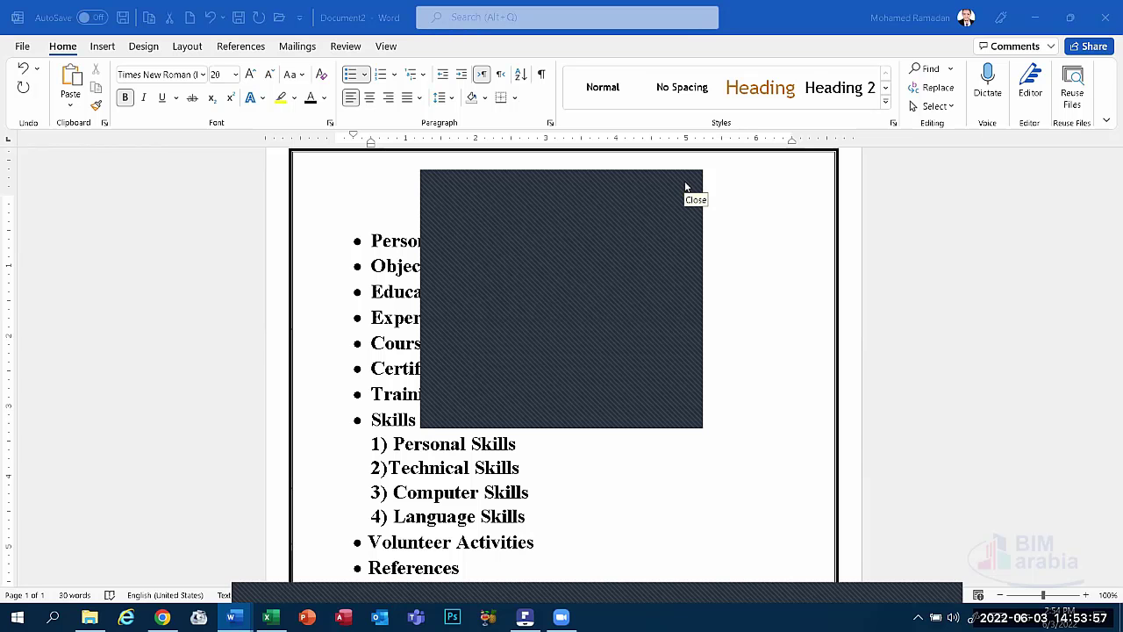
left_click(678, 185)
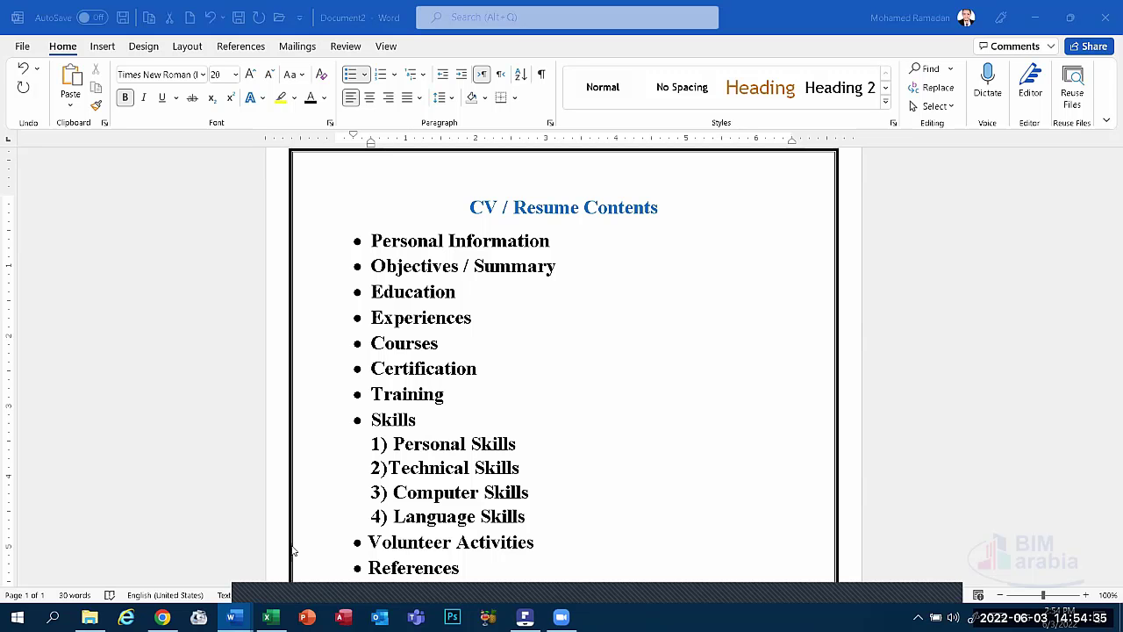
Read the resume-versus-CV slides in lecture_1.pdf, then return to the Word CV document.
left_click(525, 616)
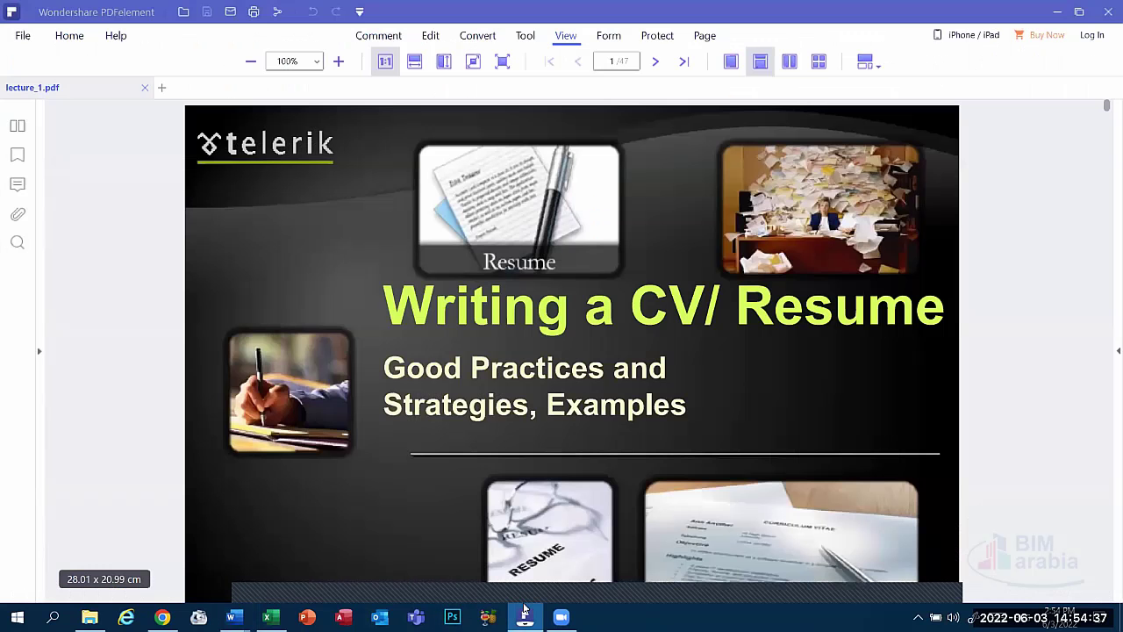
scroll(522, 602, "down", 5)
scroll(568, 385, "down", 8)
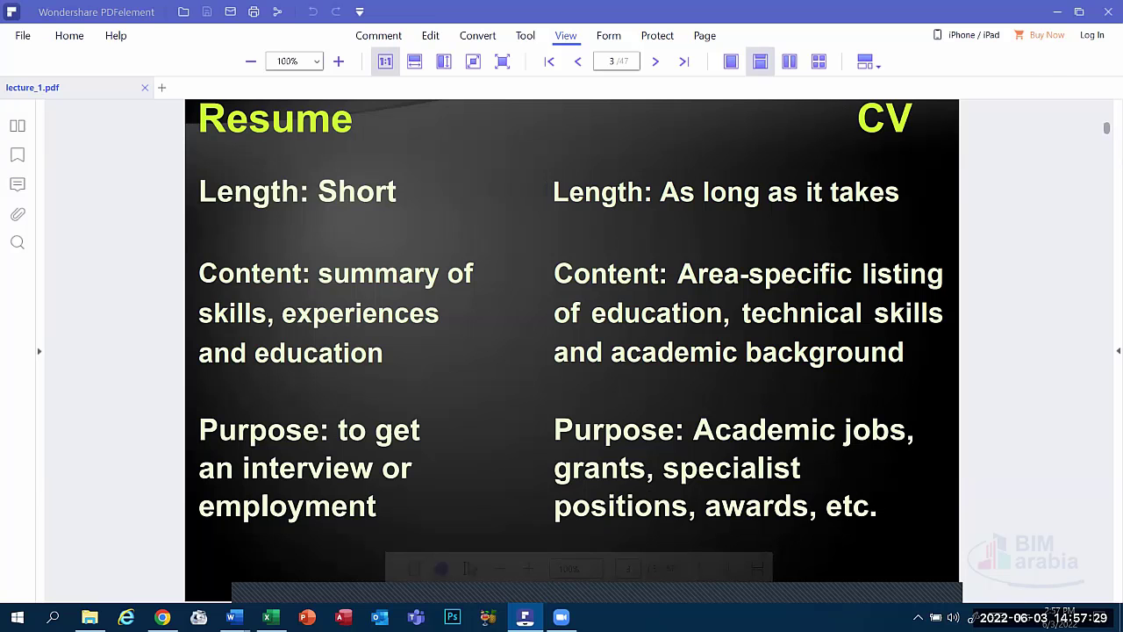
left_click(219, 581)
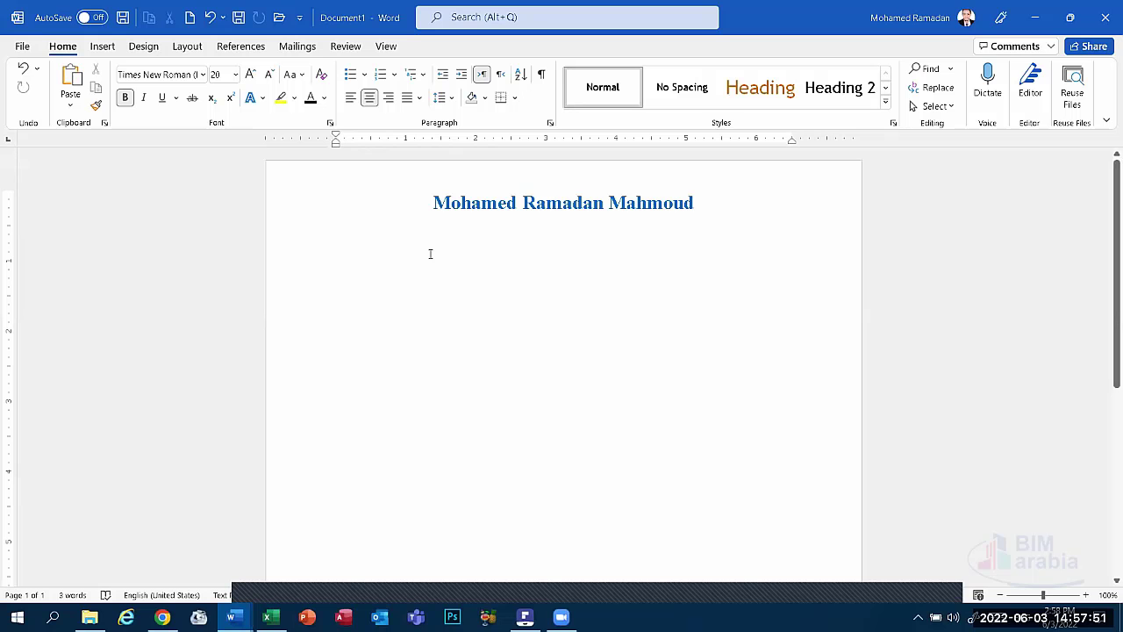
Keep the name in Times New Roman 20 and bring up the Design options.
left_click(202, 77)
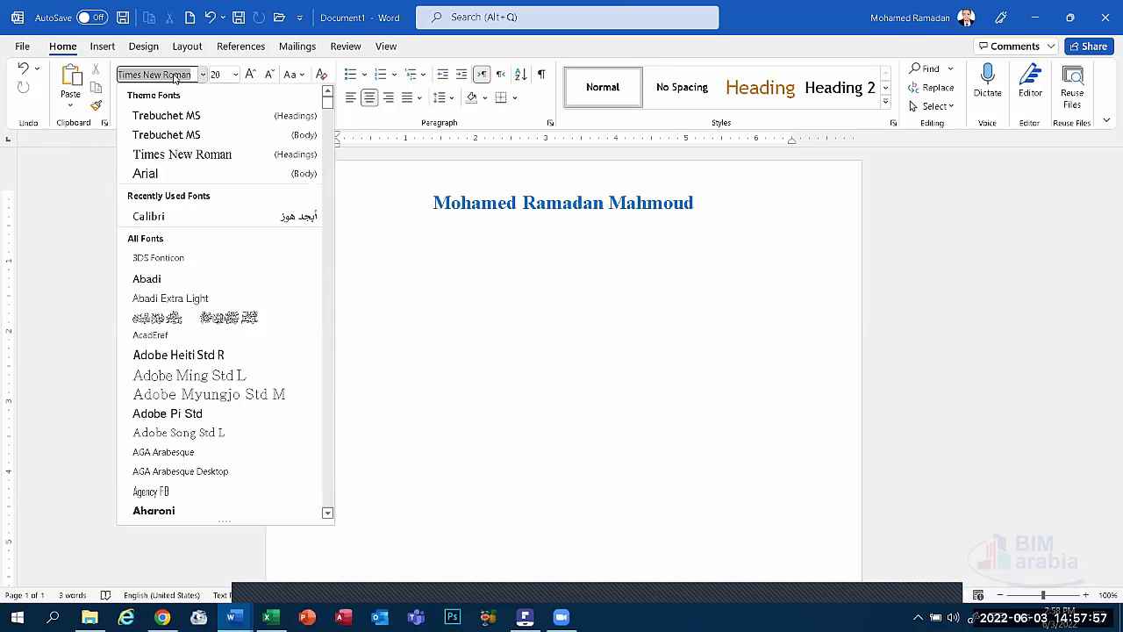
left_click(203, 74)
left_click(235, 75)
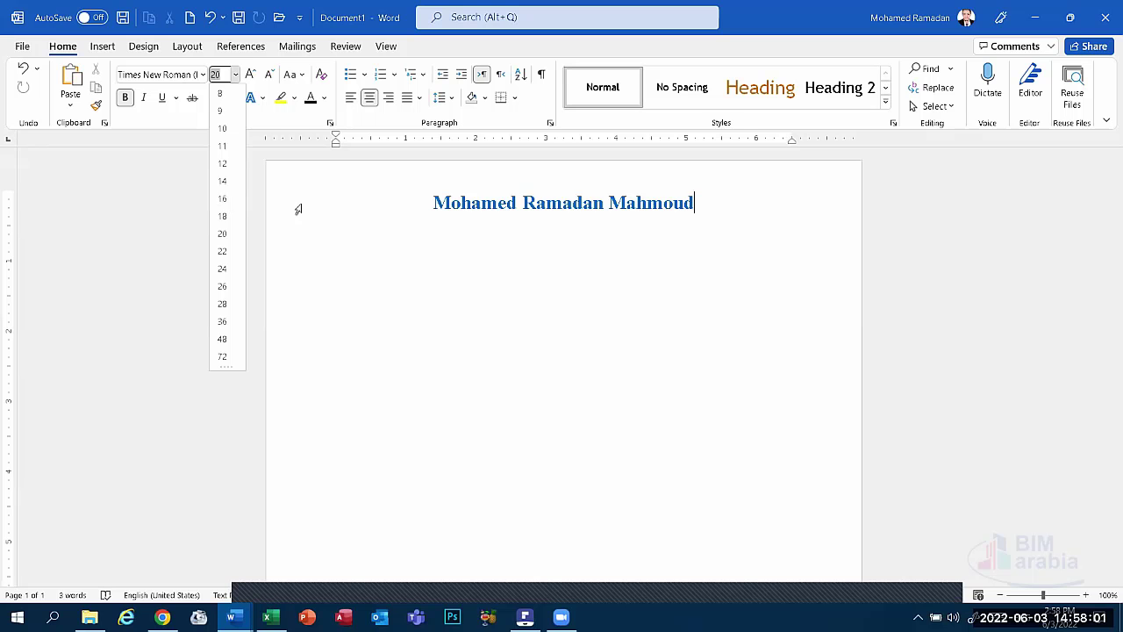
key("Escape")
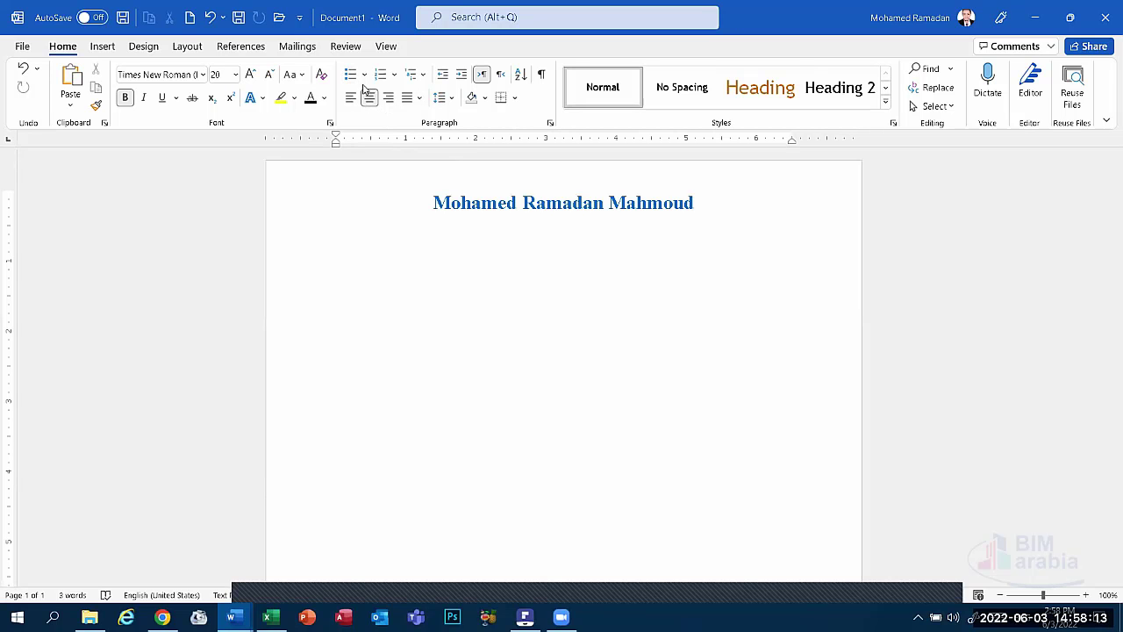
left_click(145, 47)
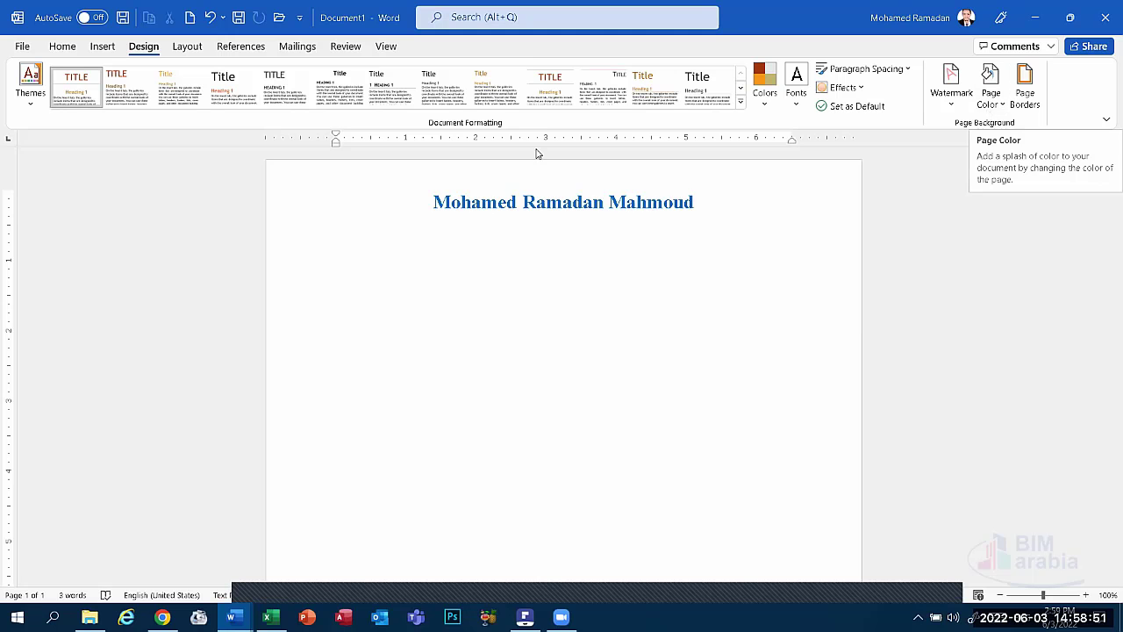
Add a round-bulleted 'Personal Information' line below the name.
left_click(60, 48)
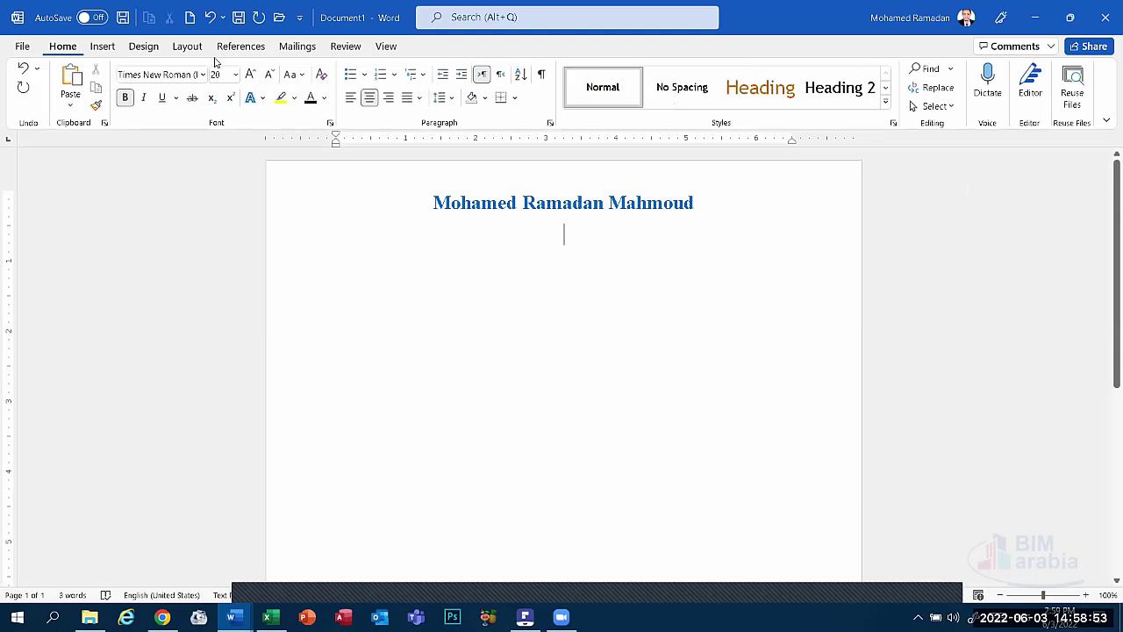
left_click(364, 74)
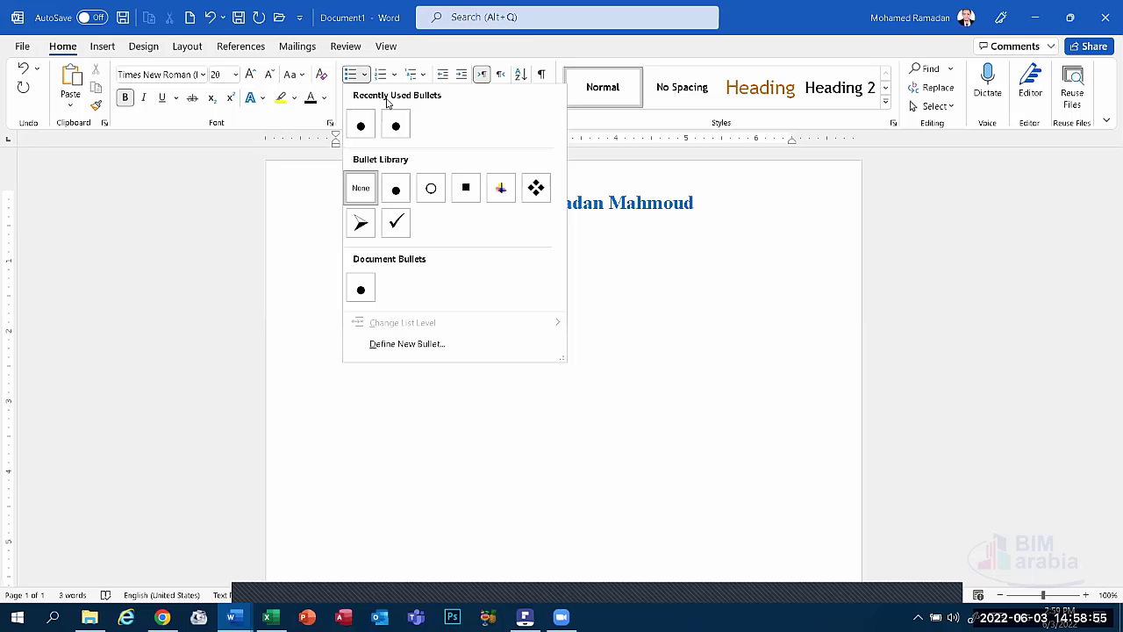
left_click(395, 190)
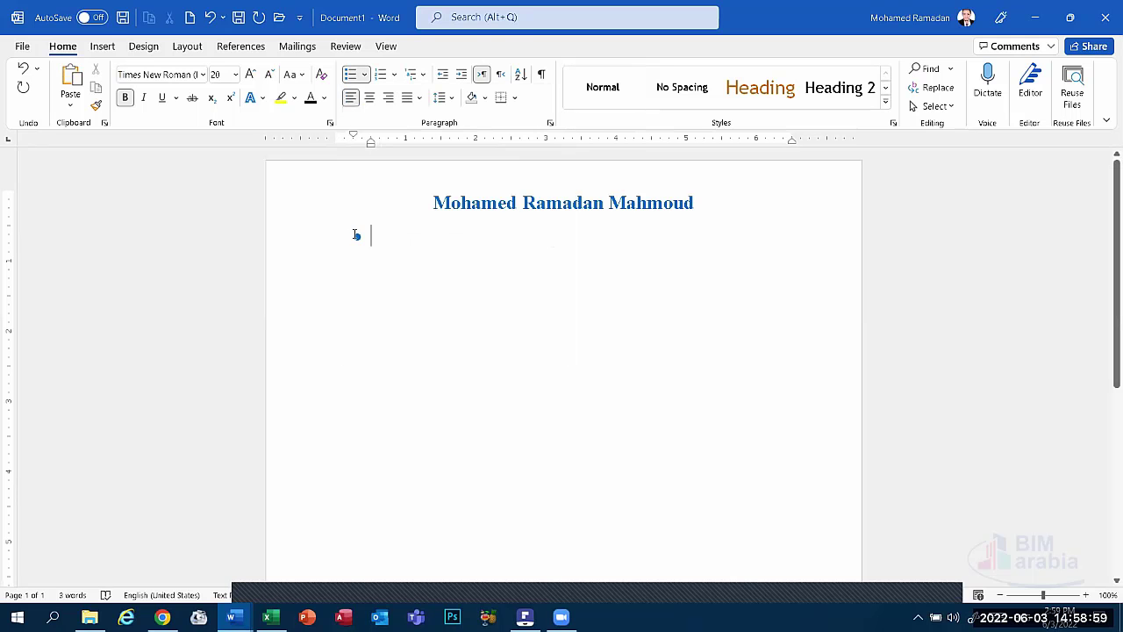
left_click(356, 234)
left_click(387, 241)
type("Pers")
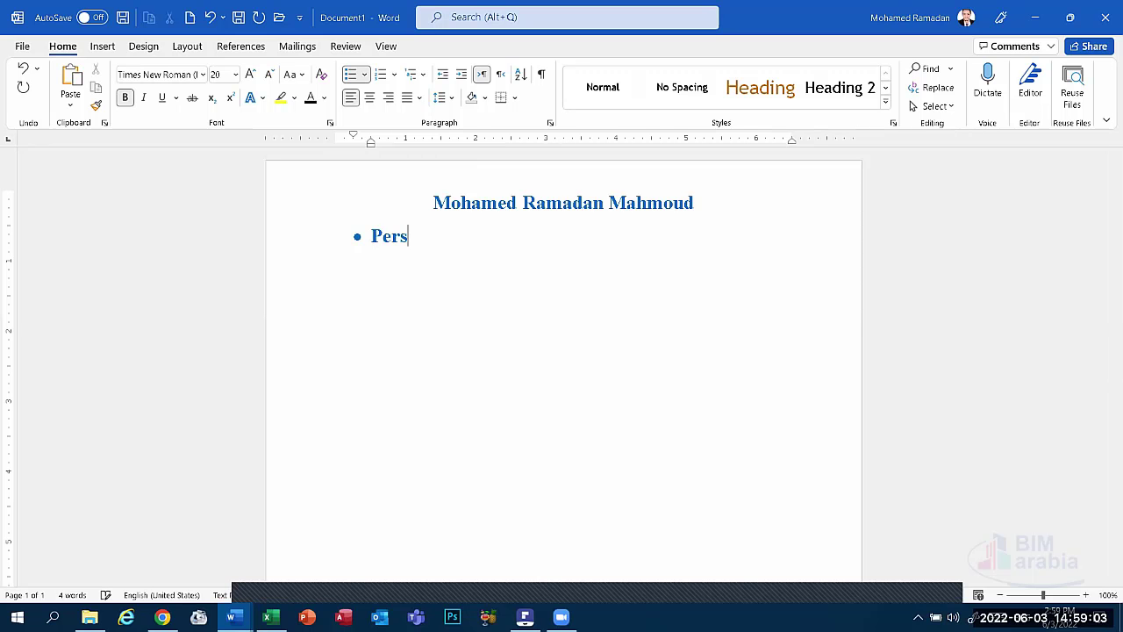
type("onal Info")
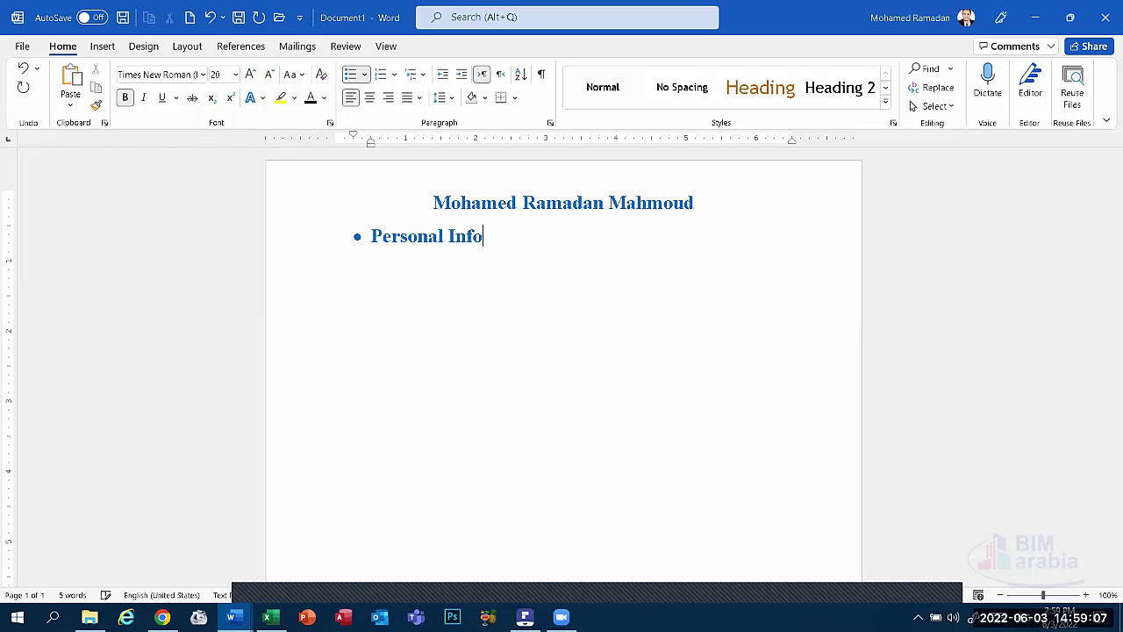
type("rmation:")
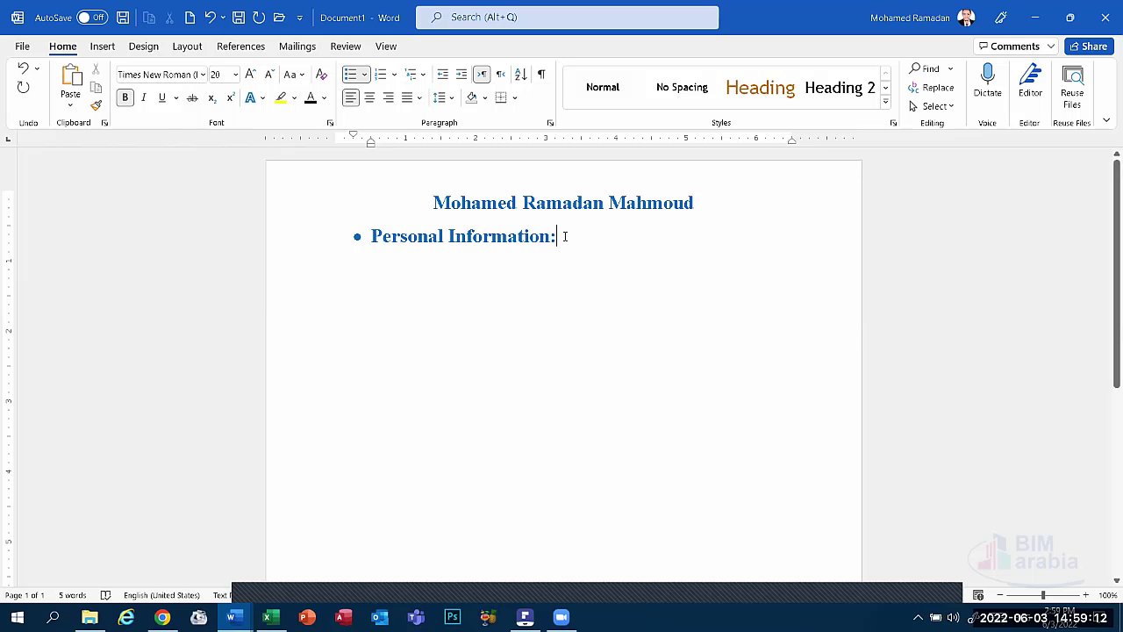
Underline the heading, set it to size 16, and shift its indent toward the left margin.
left_click(328, 243)
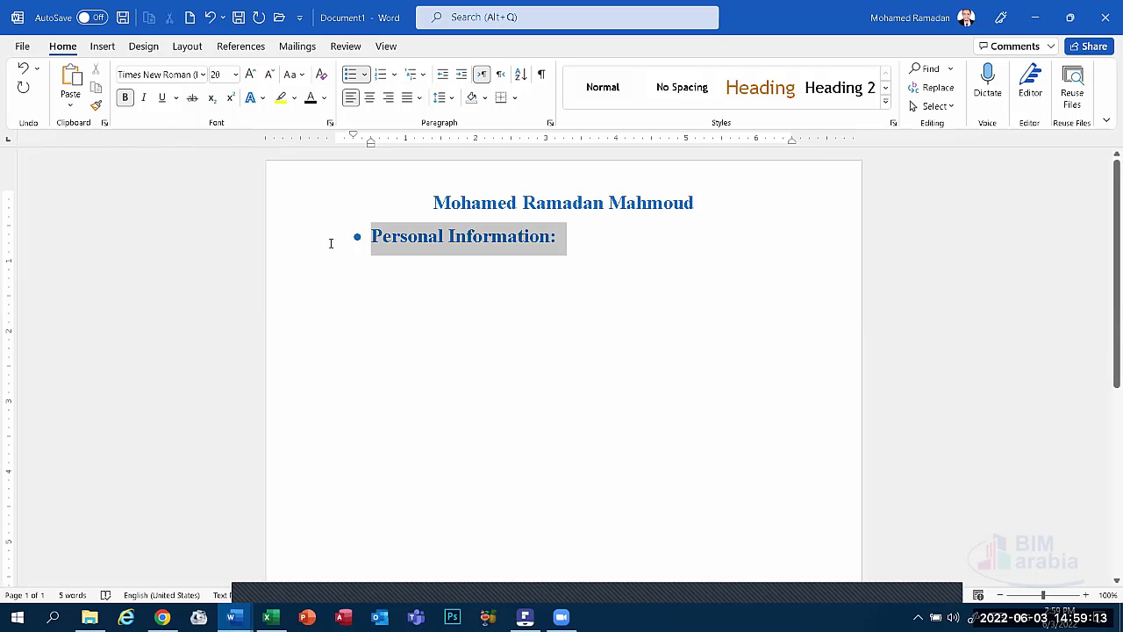
left_click(161, 97)
left_click(236, 76)
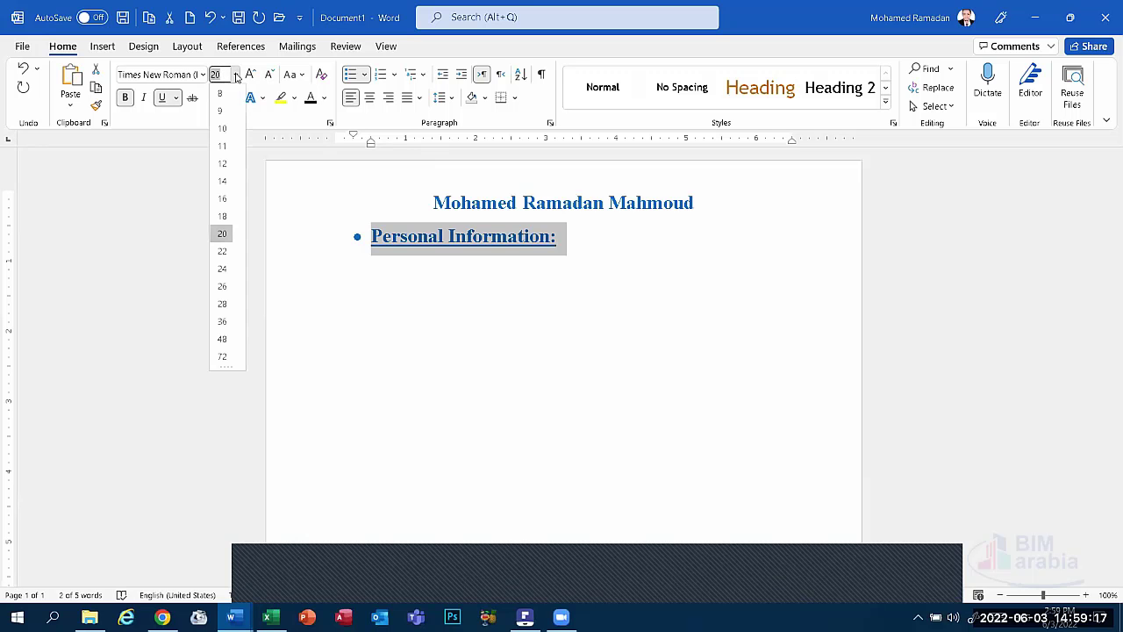
left_click(217, 200)
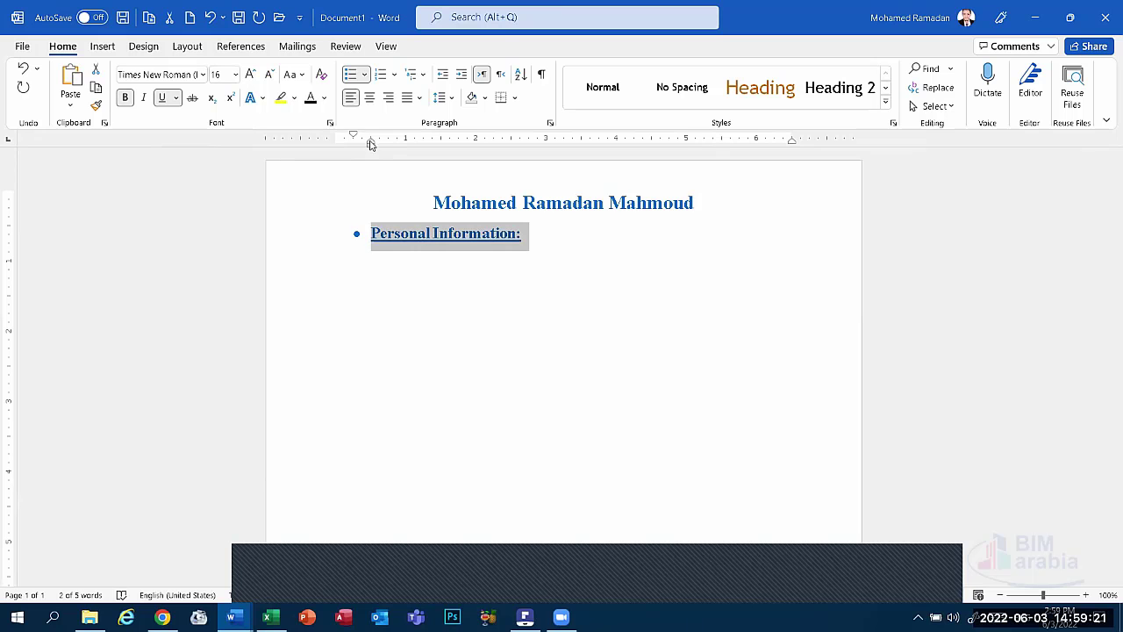
left_click_drag(370, 148, 313, 145)
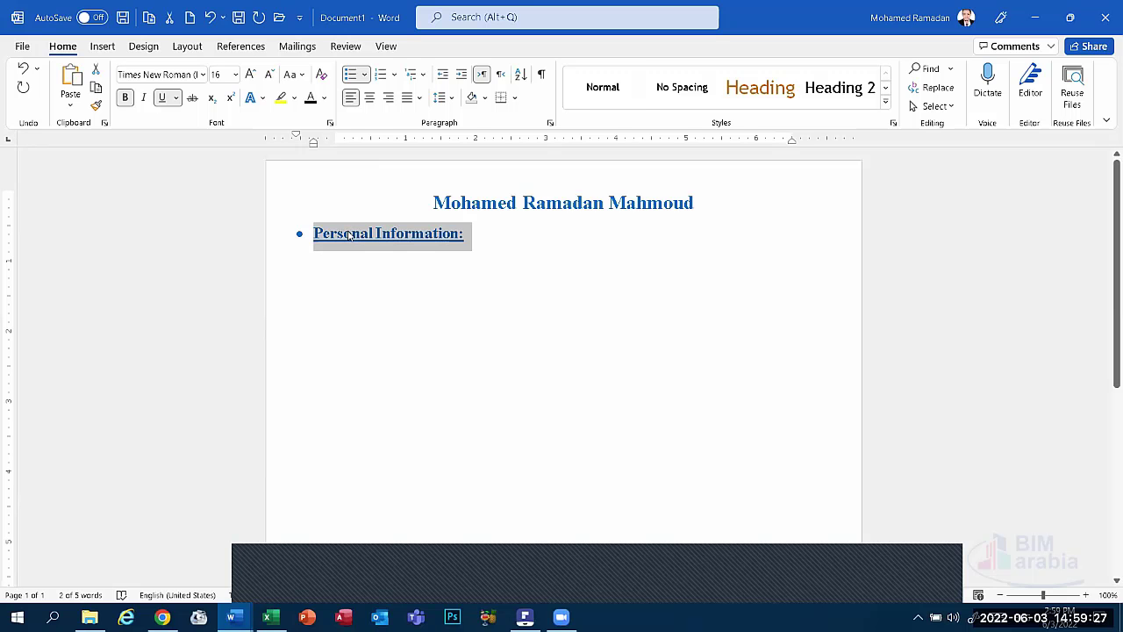
left_click(345, 263)
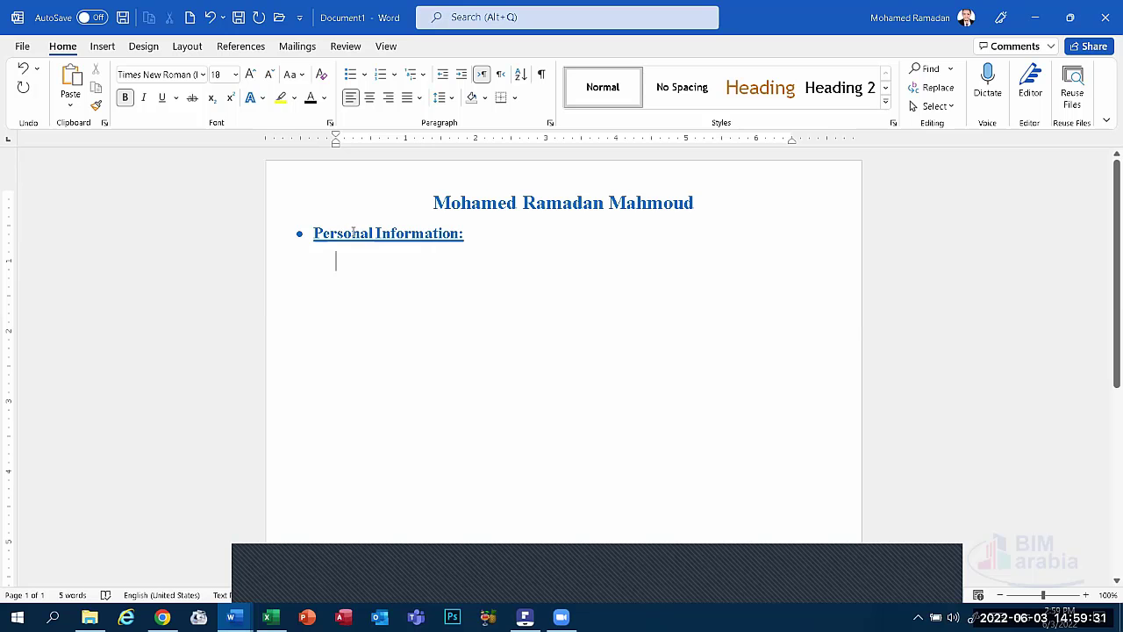
Add a dash-bulleted 'Address:' line aligned with the Personal Information heading.
left_click(560, 583)
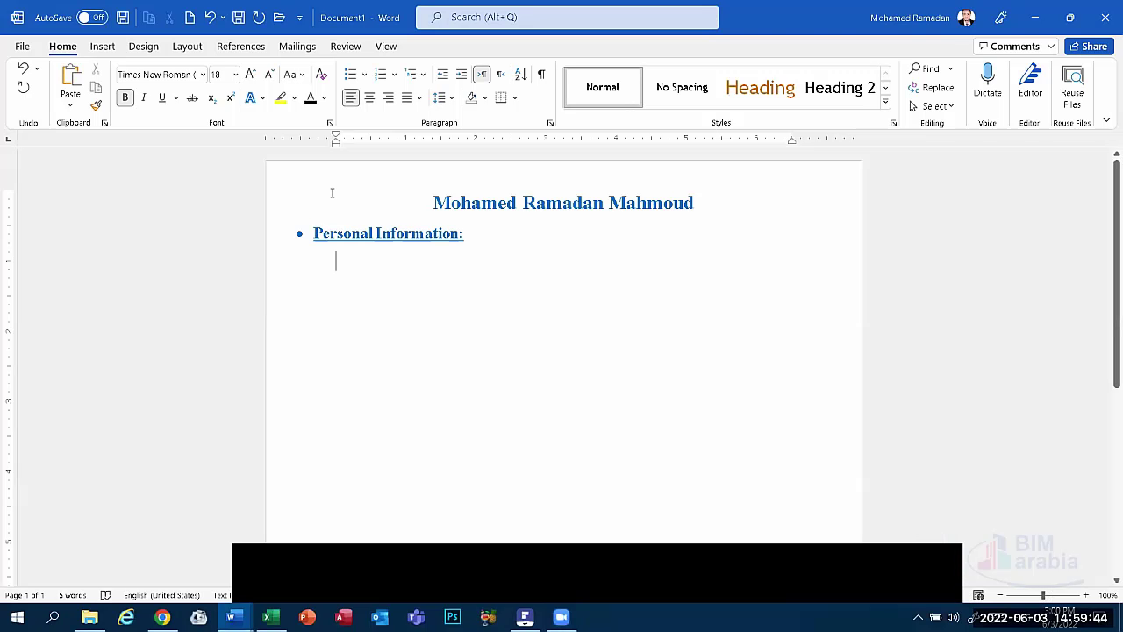
type("-")
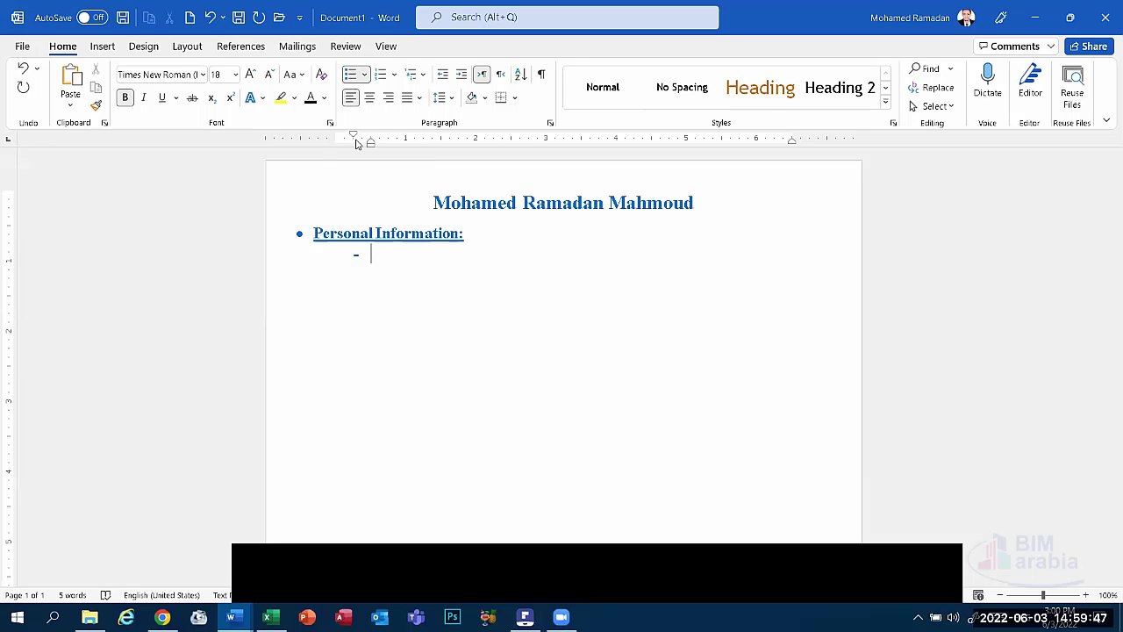
mouse_move(369, 146)
left_mouse_down()
mouse_move(306, 145)
mouse_move(318, 146)
left_mouse_up()
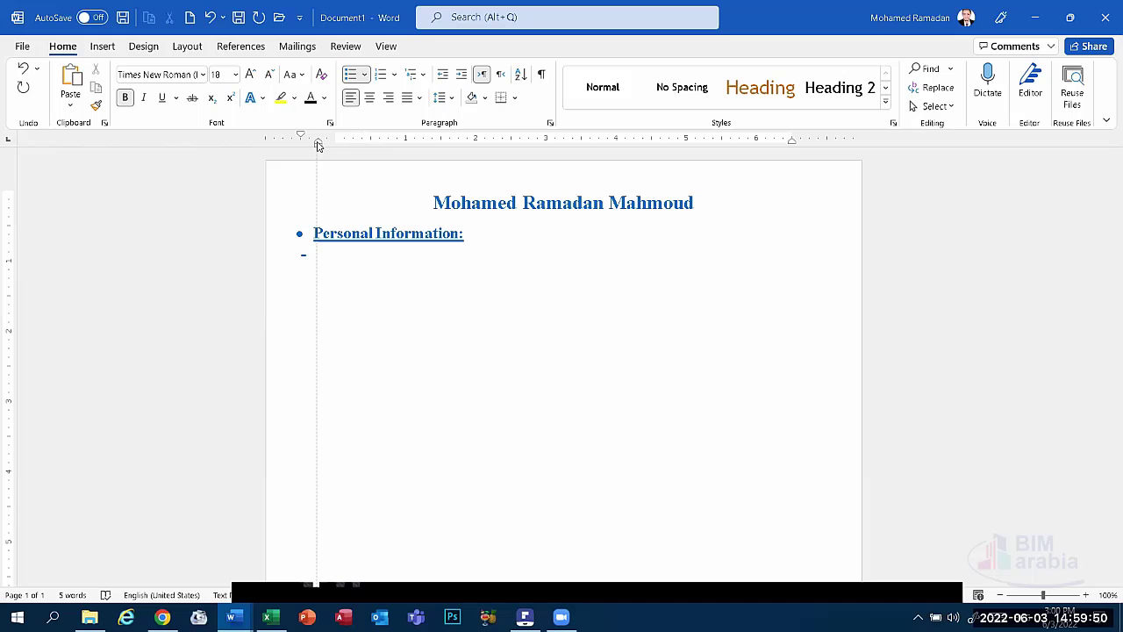
left_click(303, 257)
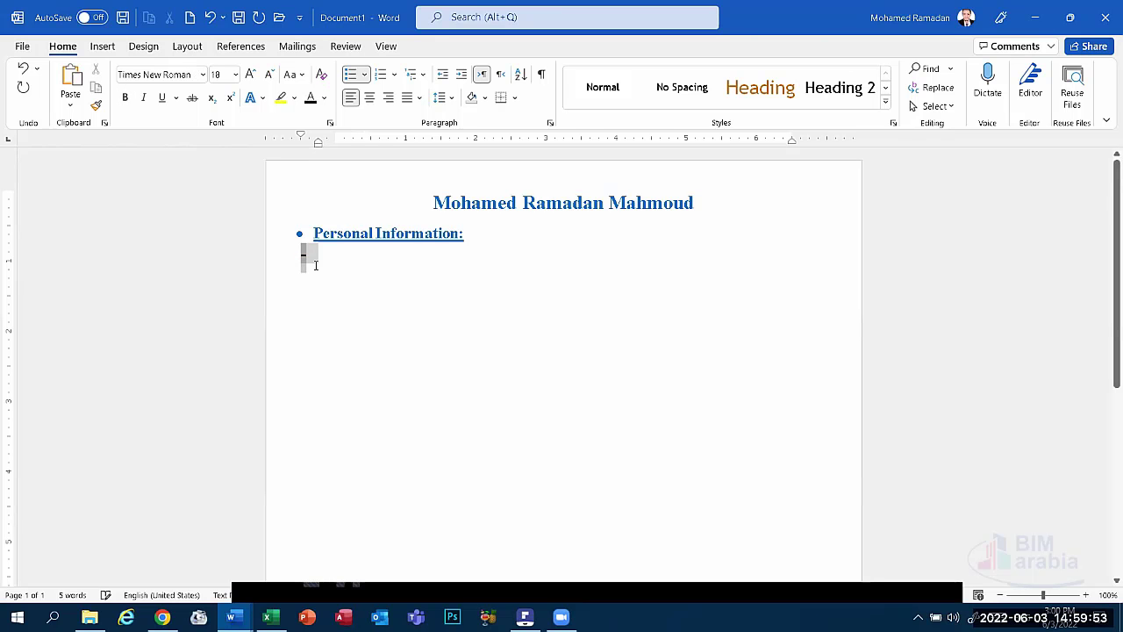
left_click(444, 248)
left_click_drag(494, 231, 313, 255)
left_click(316, 255)
type("Address")
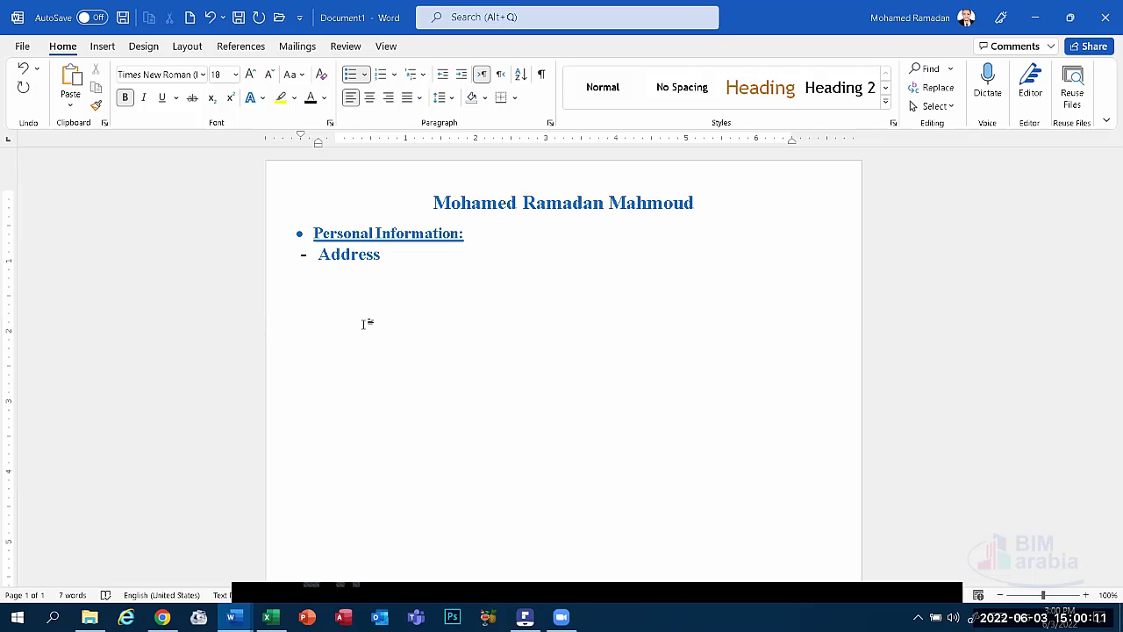
type(":")
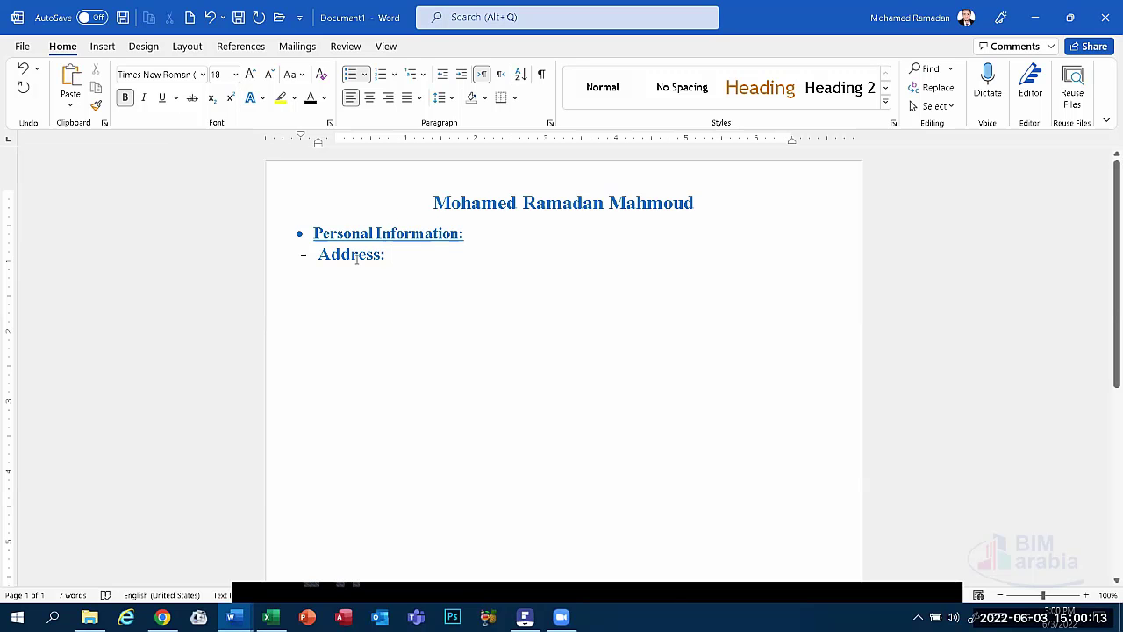
triple_click(357, 257)
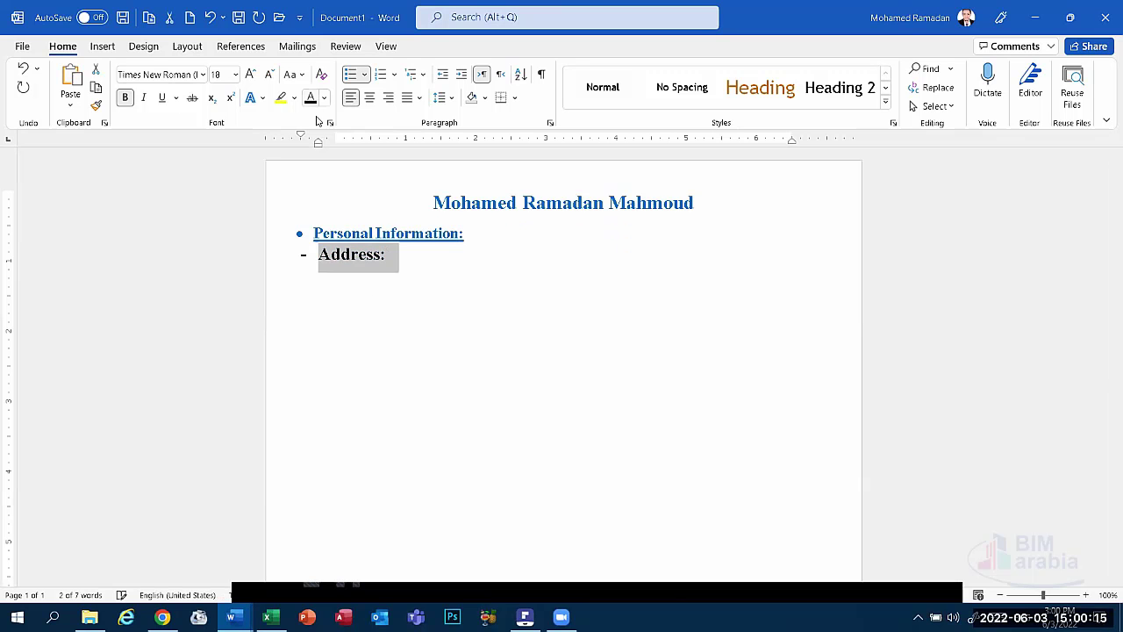
Shrink the 'Address:' text to size 14.
left_click(271, 76)
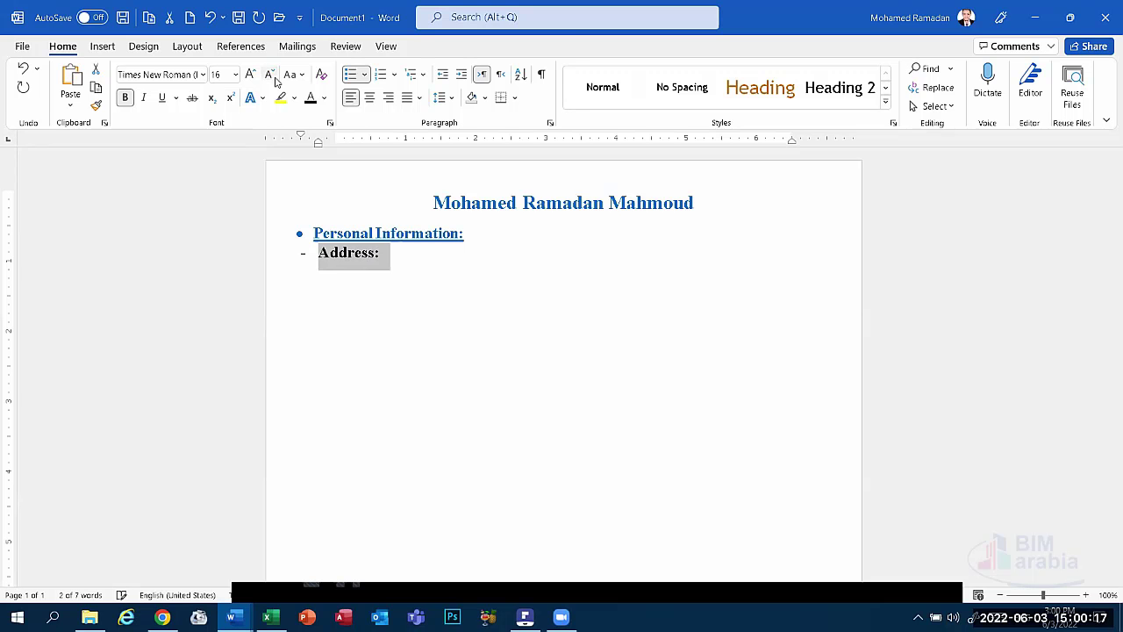
left_click(270, 75)
left_click(372, 256)
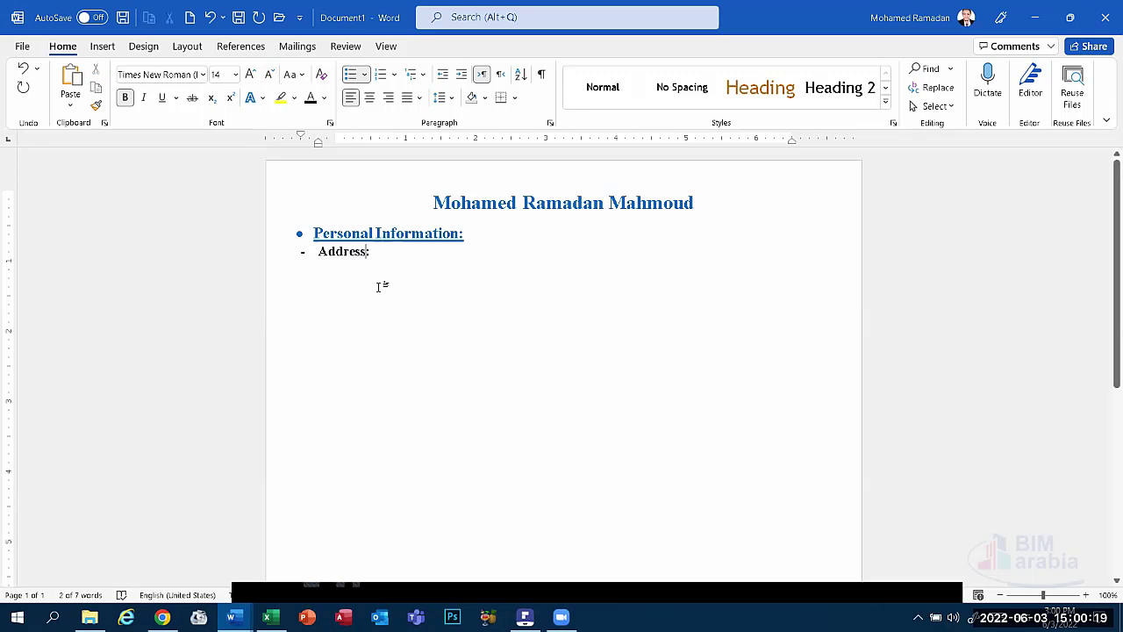
Apply 1.5 line spacing to the title, heading and Address lines.
left_click_drag(348, 306, 307, 200)
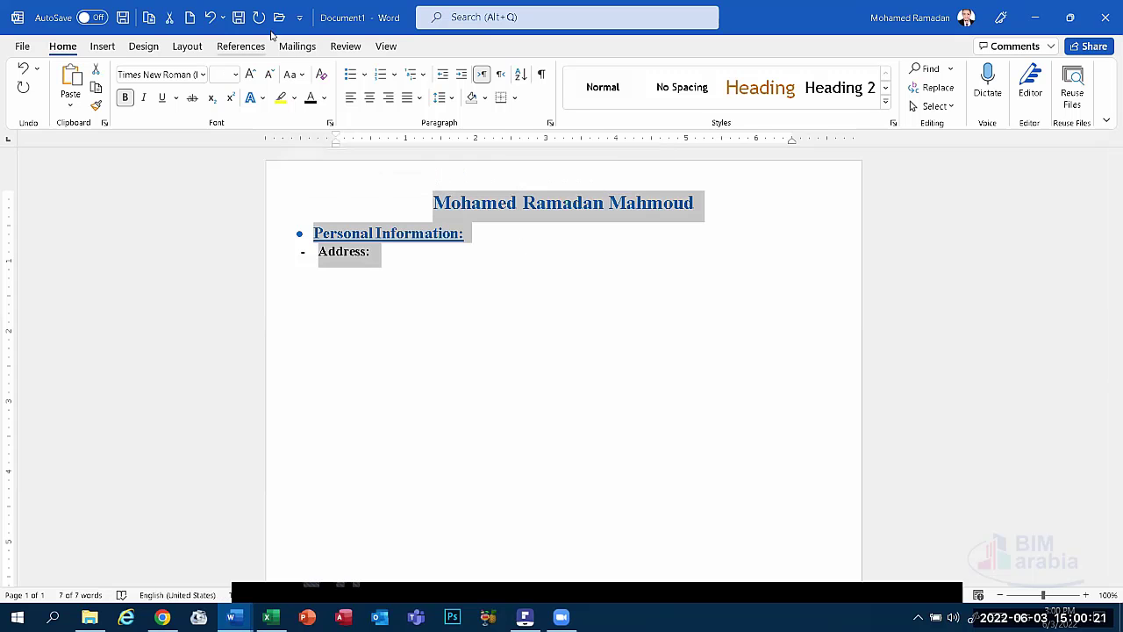
left_click(422, 98)
left_click(445, 98)
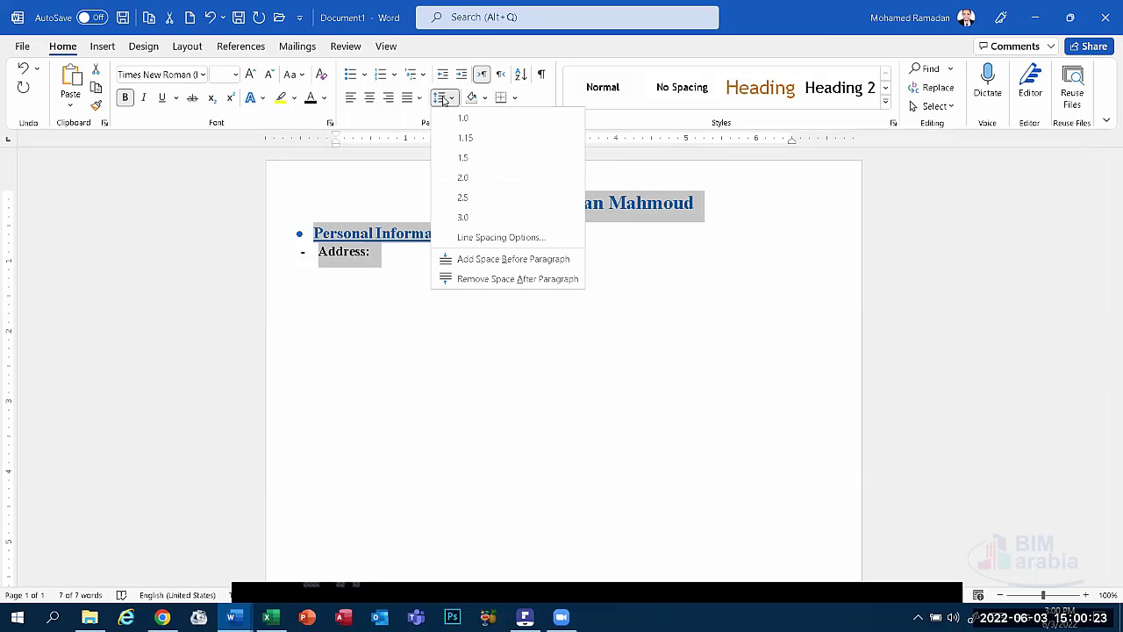
left_click(465, 158)
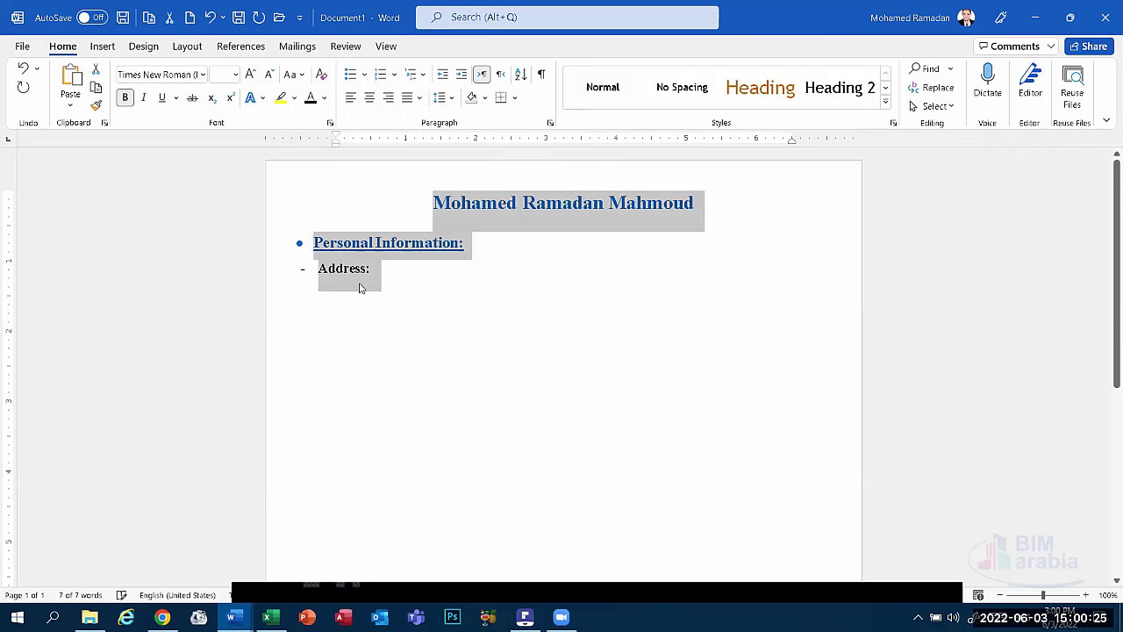
left_click(387, 272)
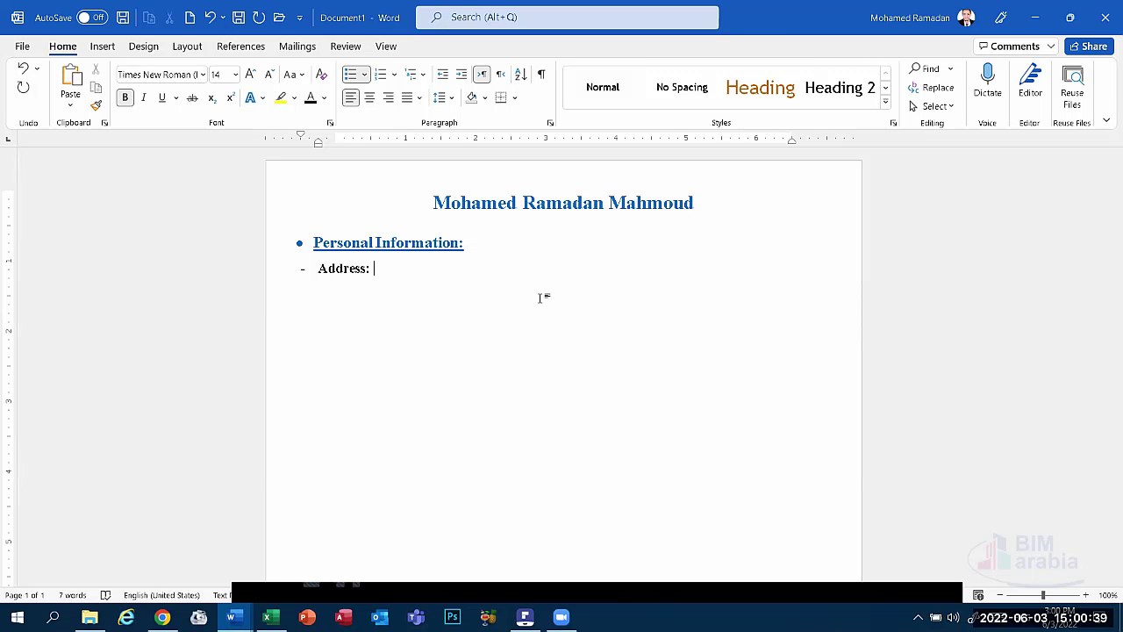
Type the owner's city and country after 'Address:', correcting the typos.
type("Kima")
key("BackSpace")
key("BackSpace")
key("BackSpace")
type("Ko")
type("rnish ")
type("-")
key("BackSpace")
key("BackSpace")
key("BackSpace")
key("BackSpace")
key("BackSpace")
key("BackSpace")
key("BackSpace")
key("BackSpace")
key("BackSpace")
type("Giza - Ca")
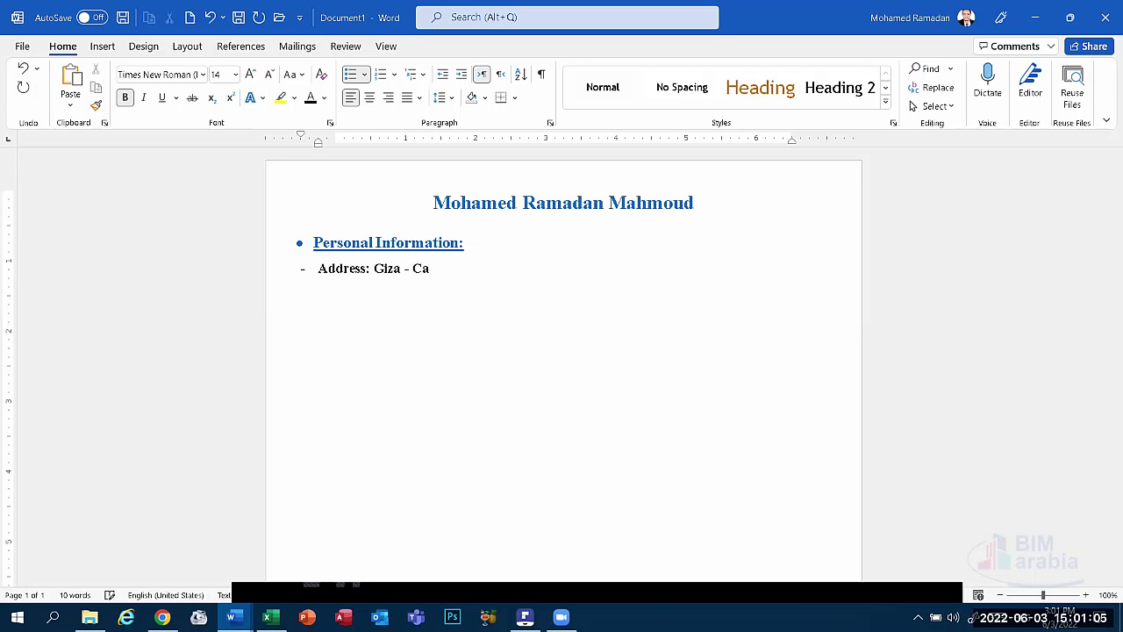
type("iro ")
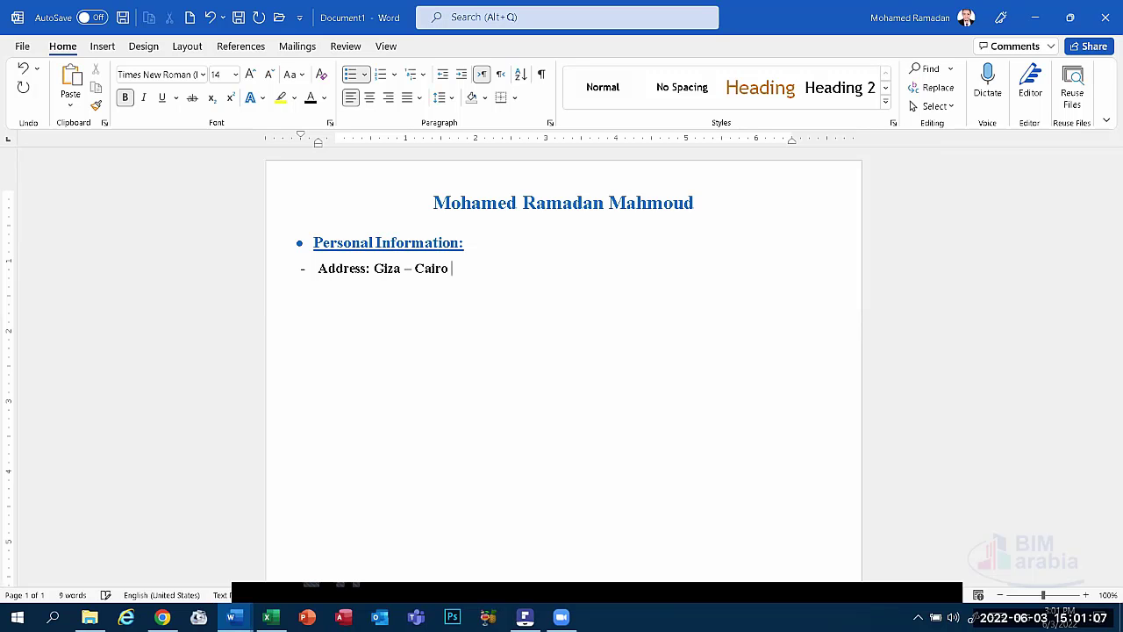
type("- Eg")
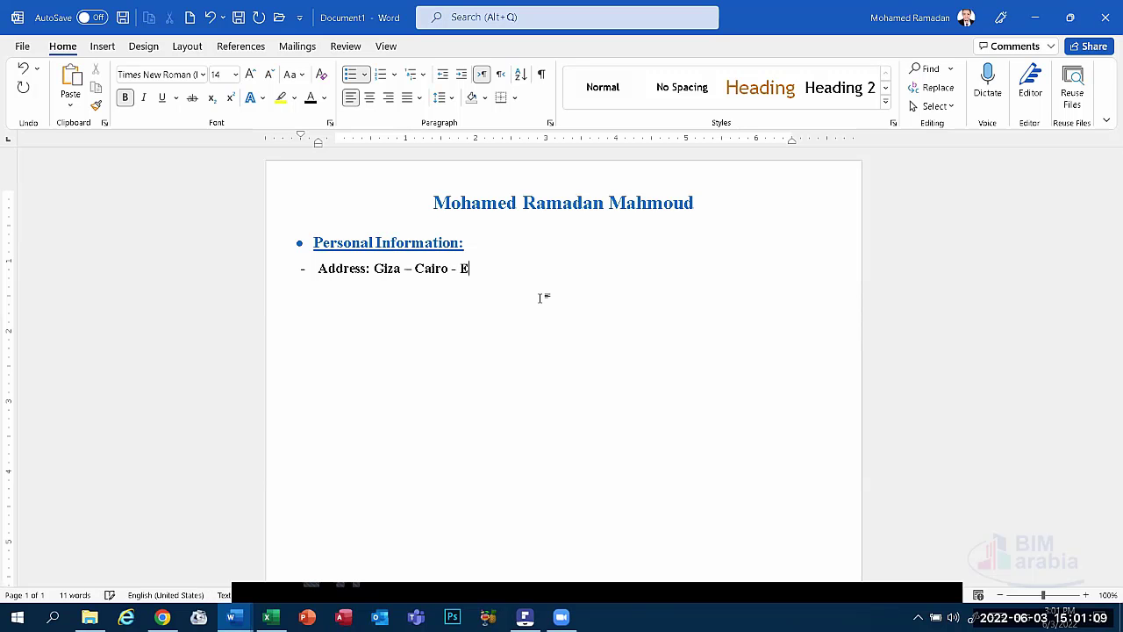
type("t")
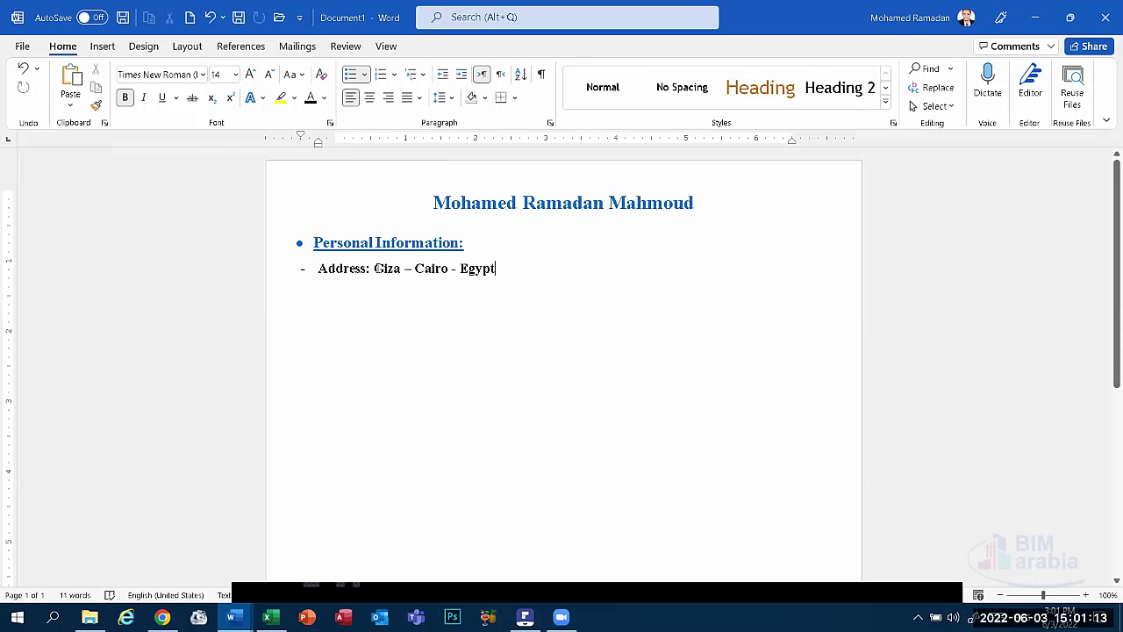
Underline the 'Address:' label and start a new dash line below it.
left_click_drag(373, 268, 318, 269)
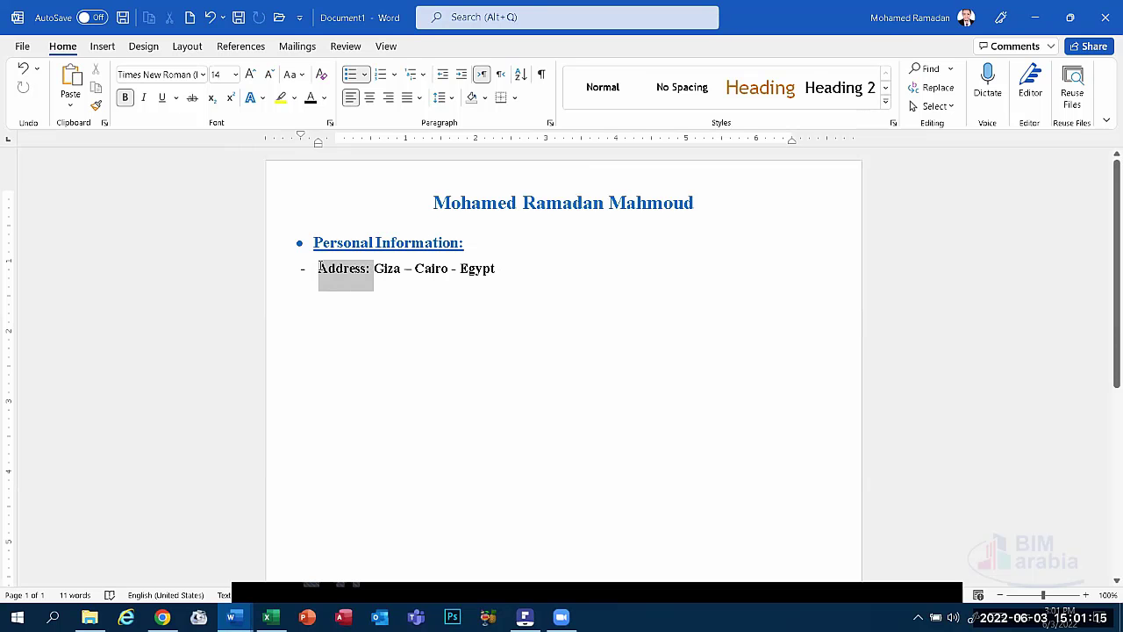
left_click(162, 98)
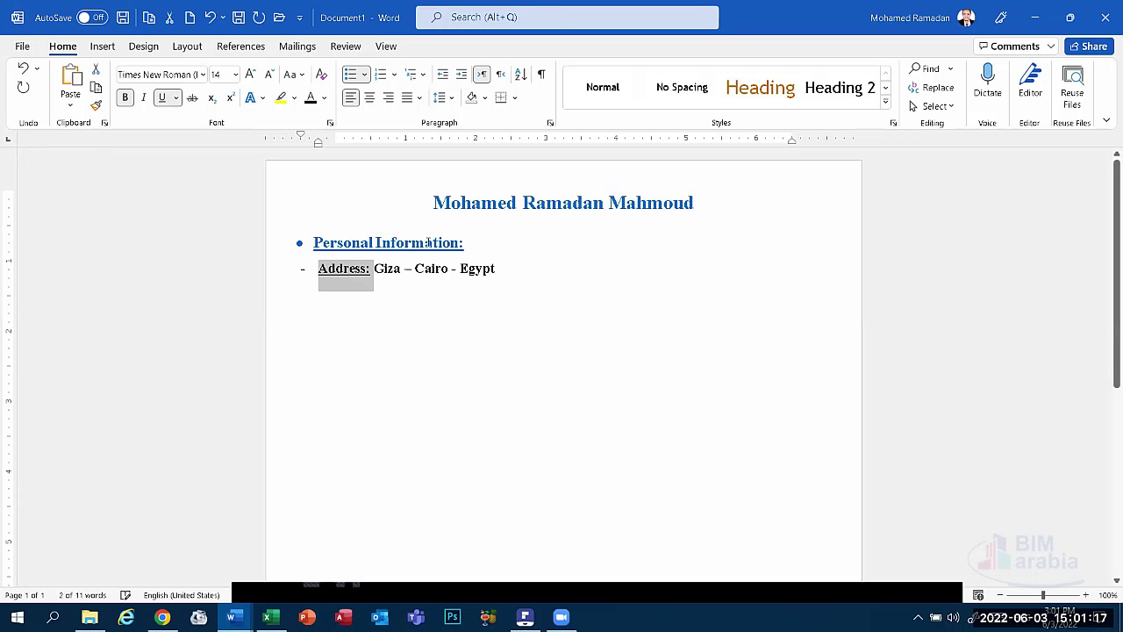
left_click(325, 272)
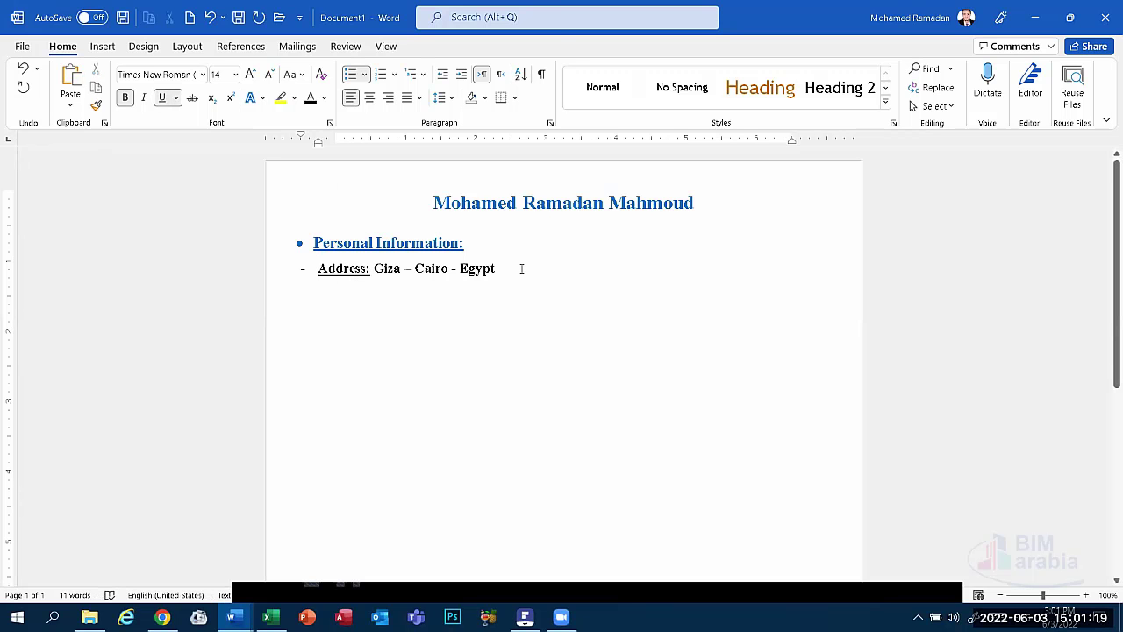
left_click(519, 268)
key("Return")
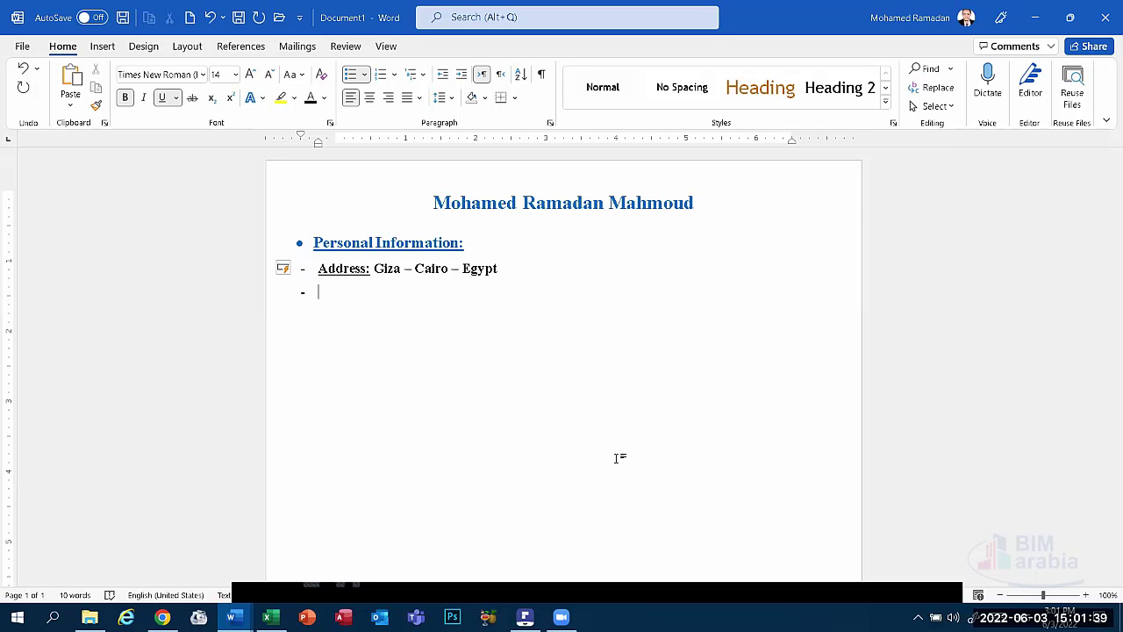
Add a bold 'Phone:' dash entry under the address and remove the stray extra line.
left_click(556, 579)
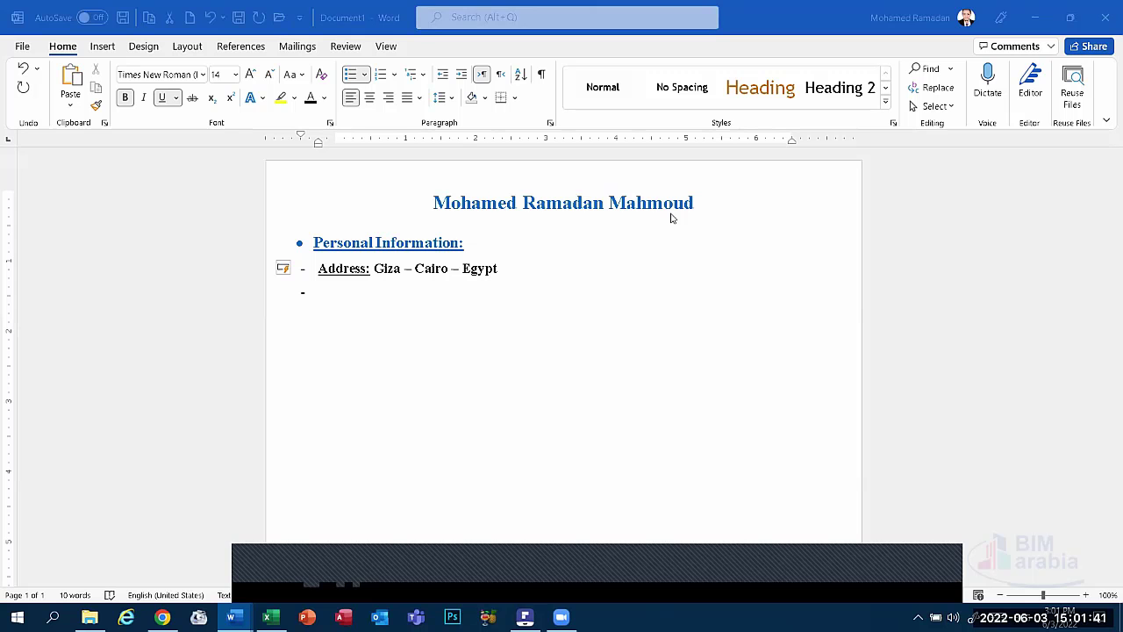
left_click(321, 301)
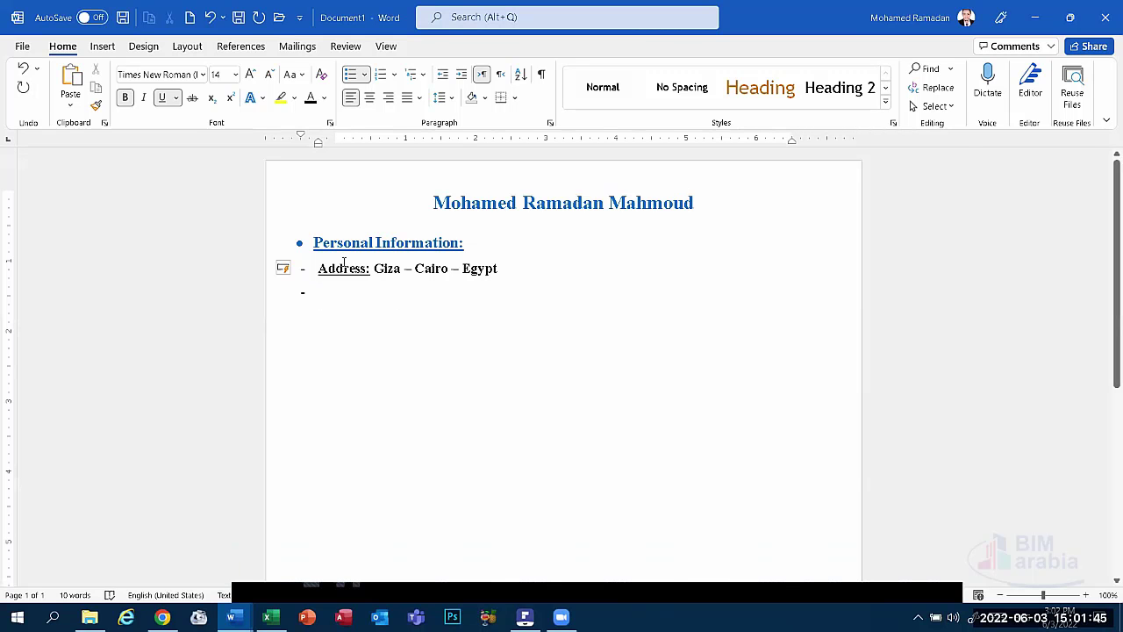
left_click(549, 577)
left_click_drag(405, 269, 445, 273)
left_click(444, 272)
type("P")
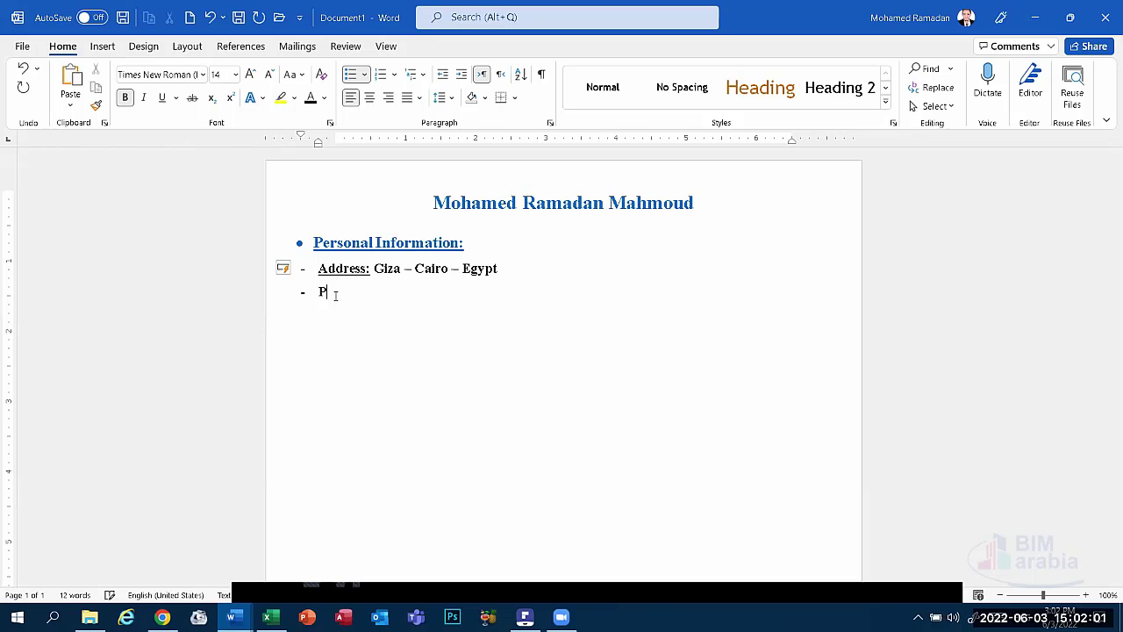
type("hone:")
key("ctrl+b")
key("Return")
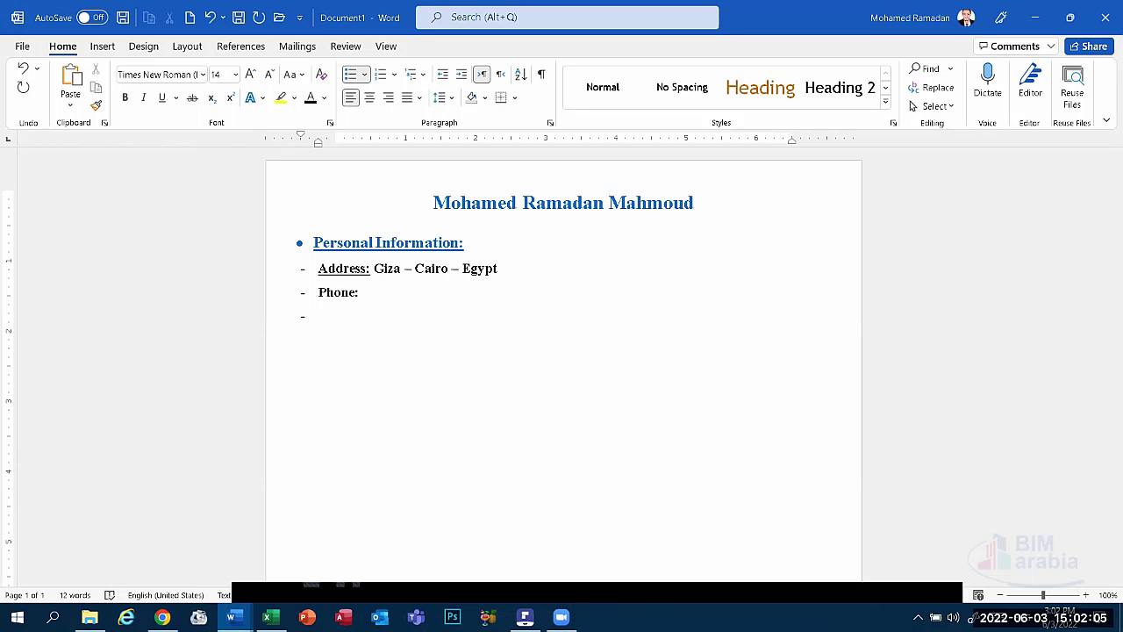
type("Mobil")
key("BackSpace")
key("BackSpace")
key("BackSpace")
key("BackSpace")
key("BackSpace")
key("BackSpace")
key("BackSpace")
key("BackSpace")
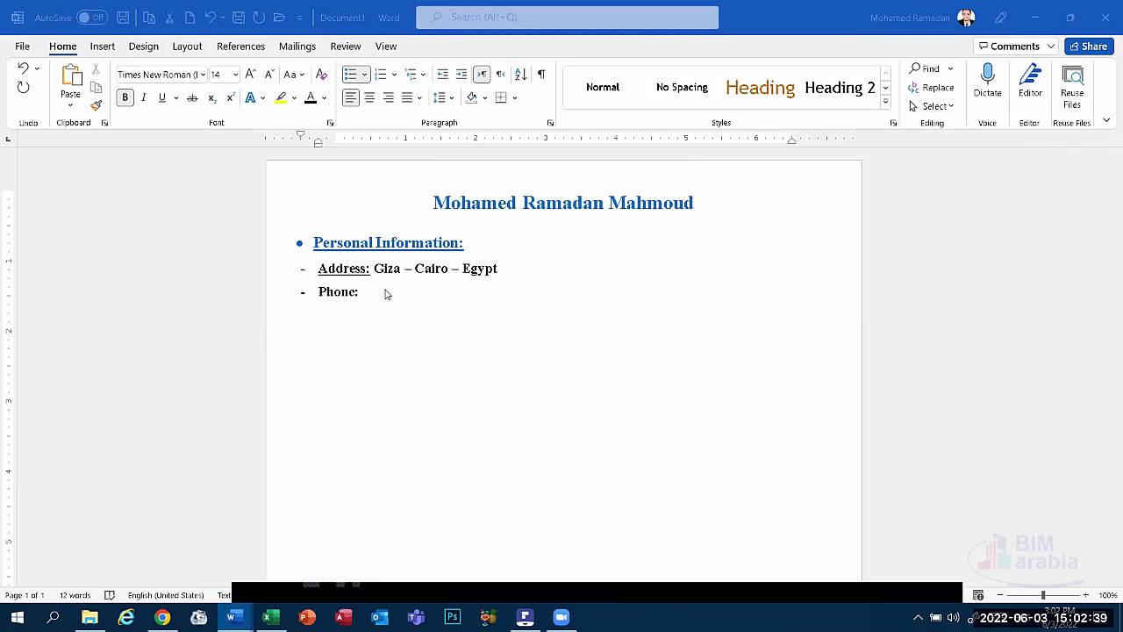
Enter the owner's international phone number after the 'Phone:' label.
left_click(369, 293)
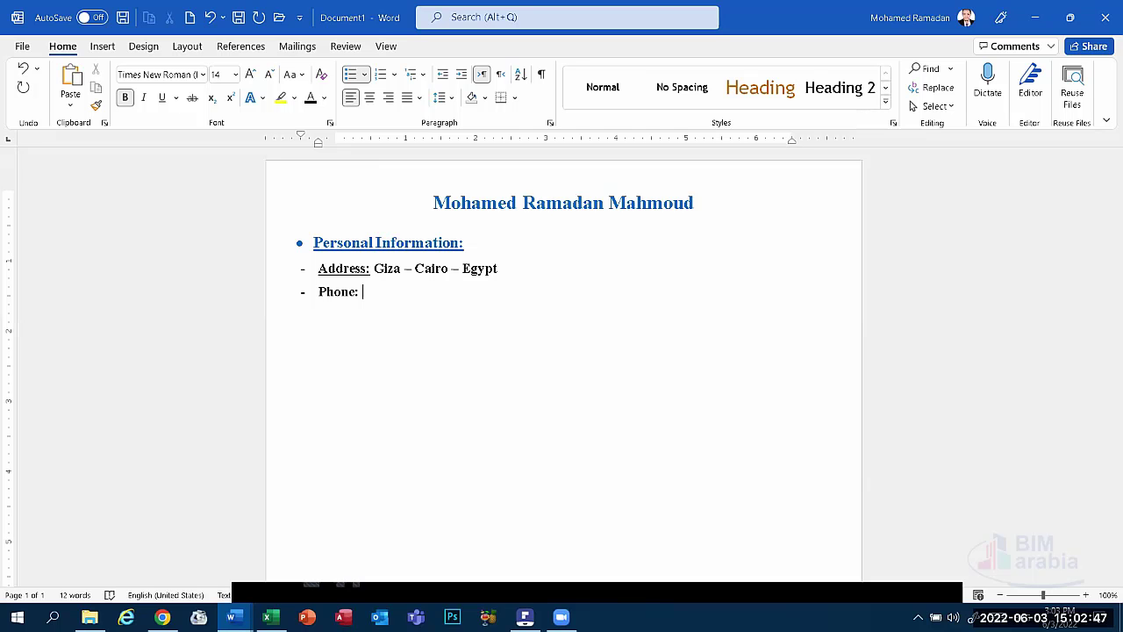
left_click(548, 567)
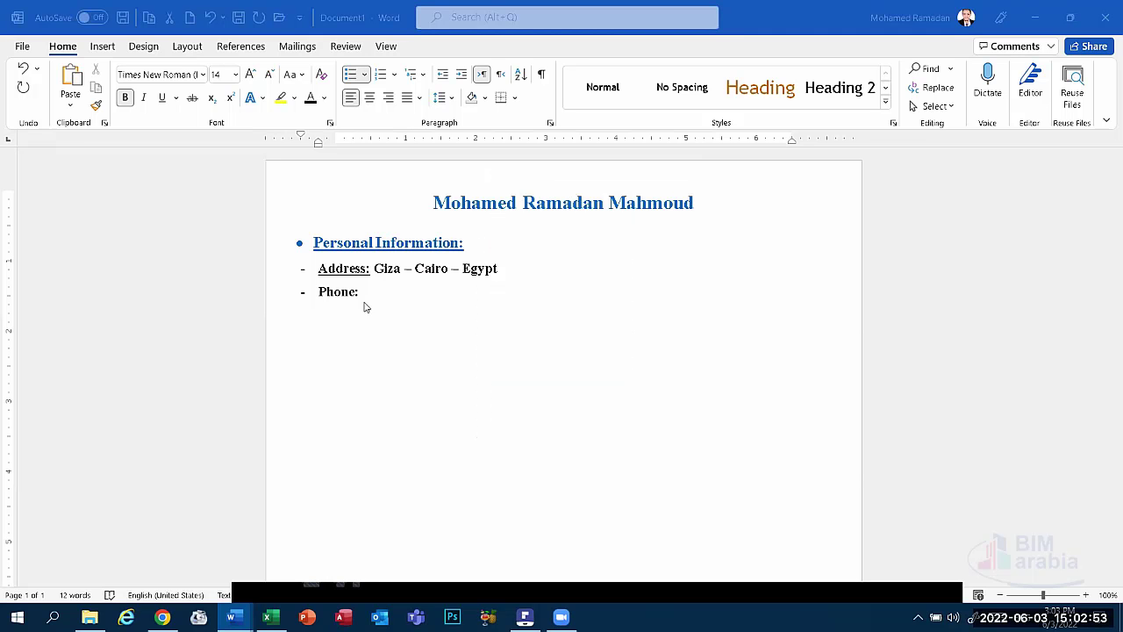
left_click(365, 292)
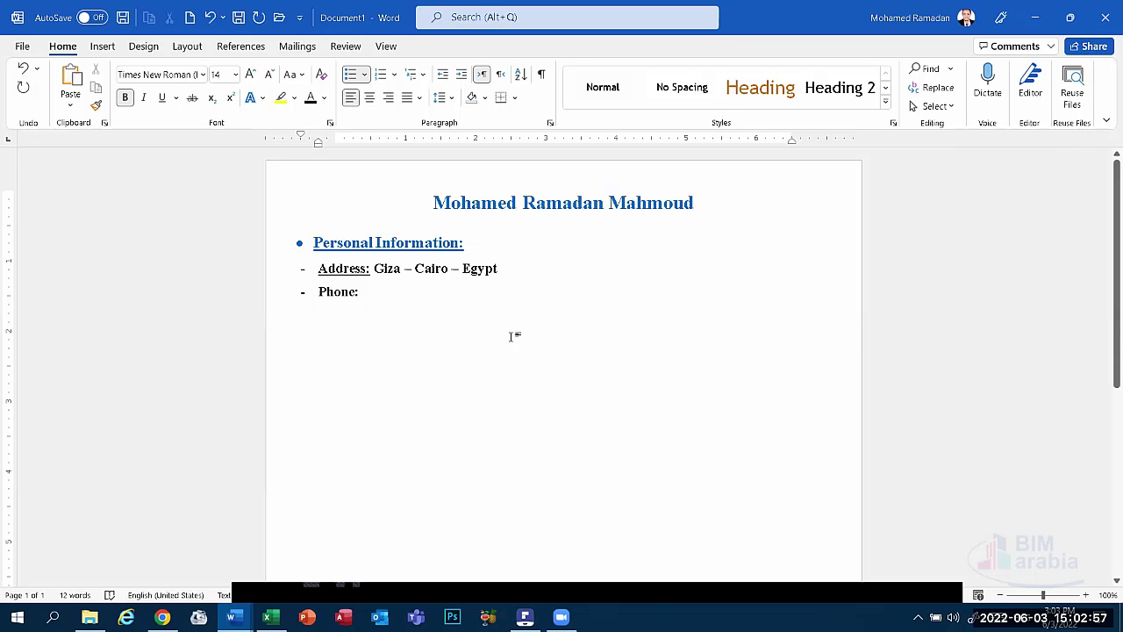
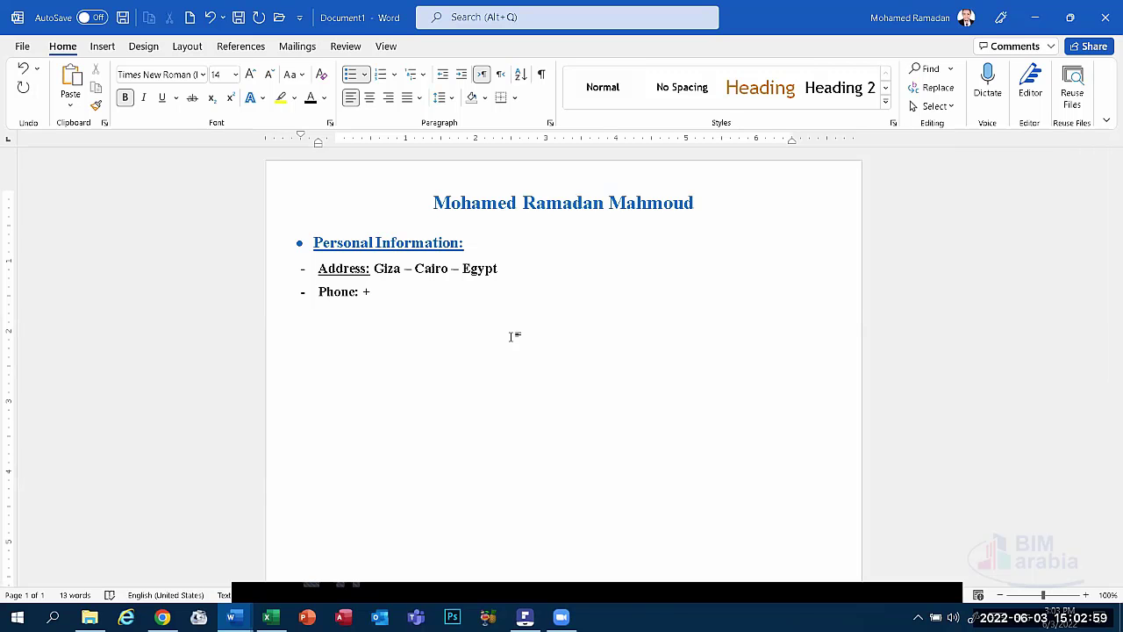
left_click(565, 587)
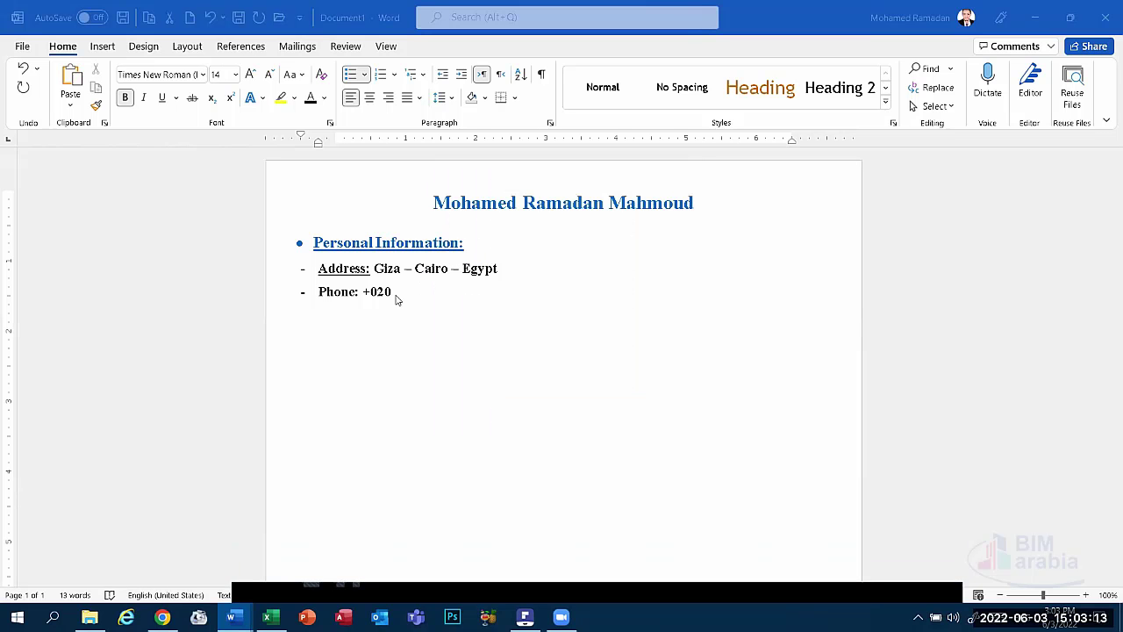
left_click(395, 300)
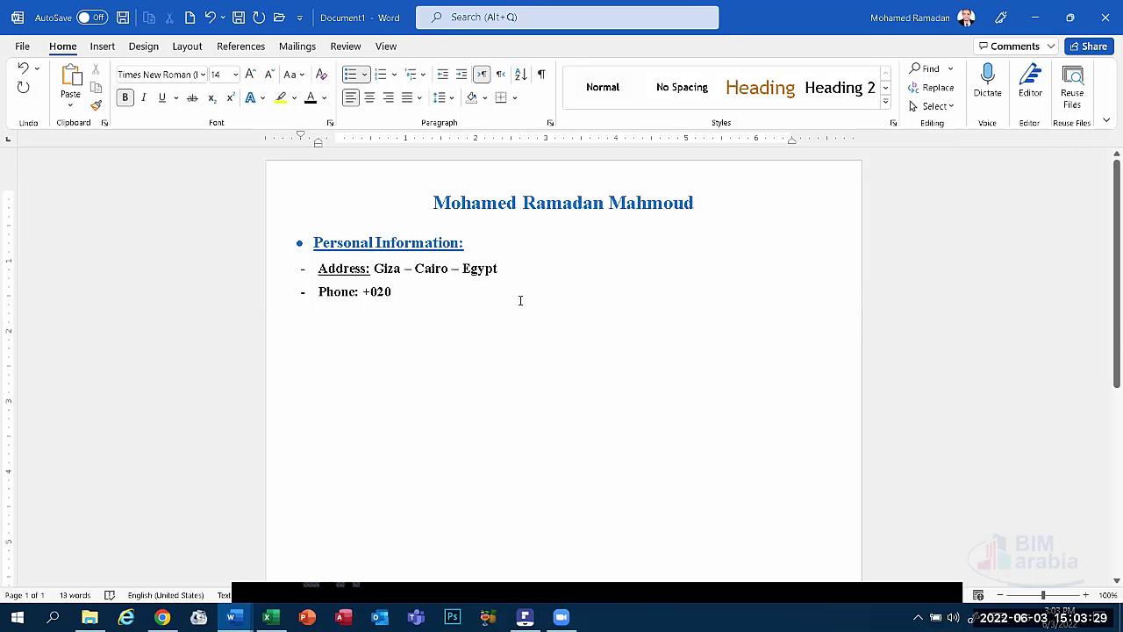
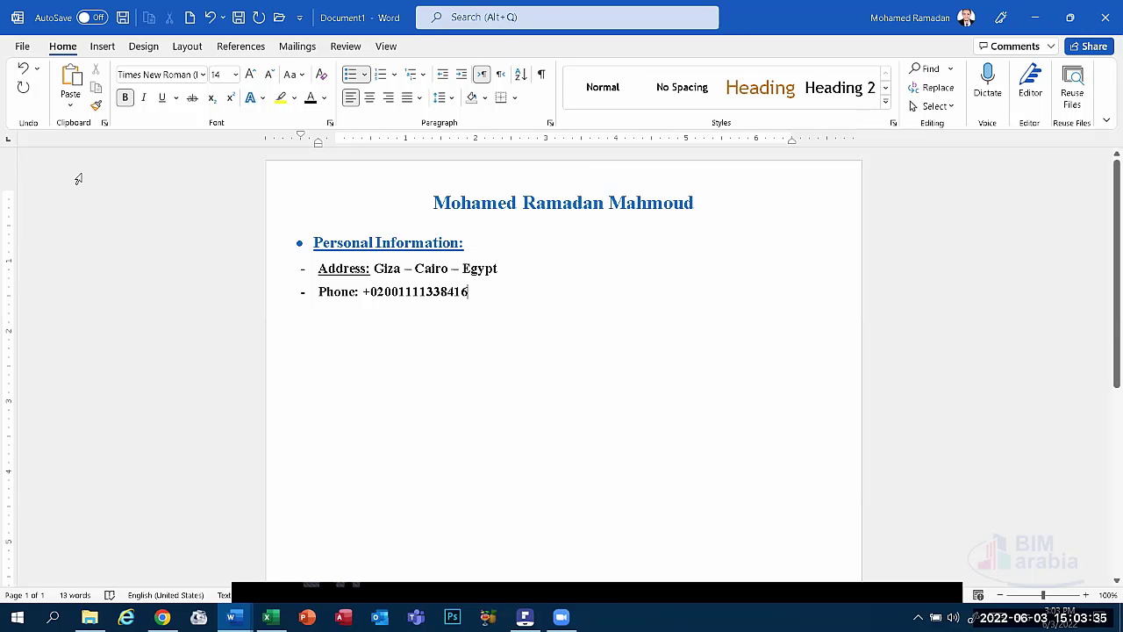
Correct the phone number's last digit and add a 'WhatsApp Number:' dash line below it.
left_click(391, 293)
key("BackSpace")
type("0")
key("Return")
type("W")
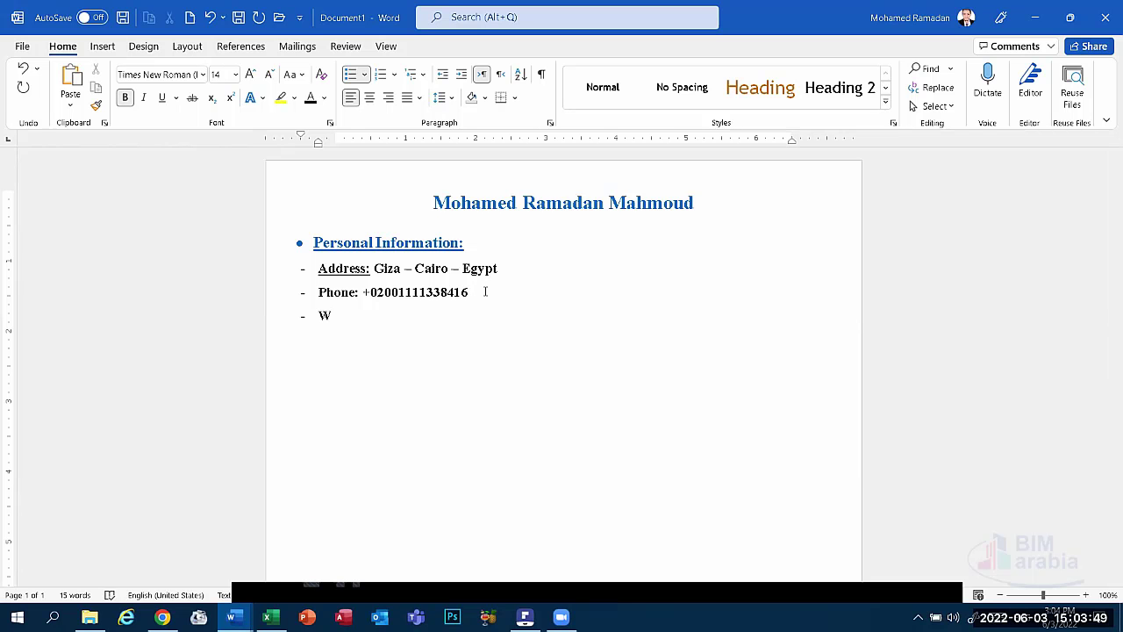
type("hatsapp N")
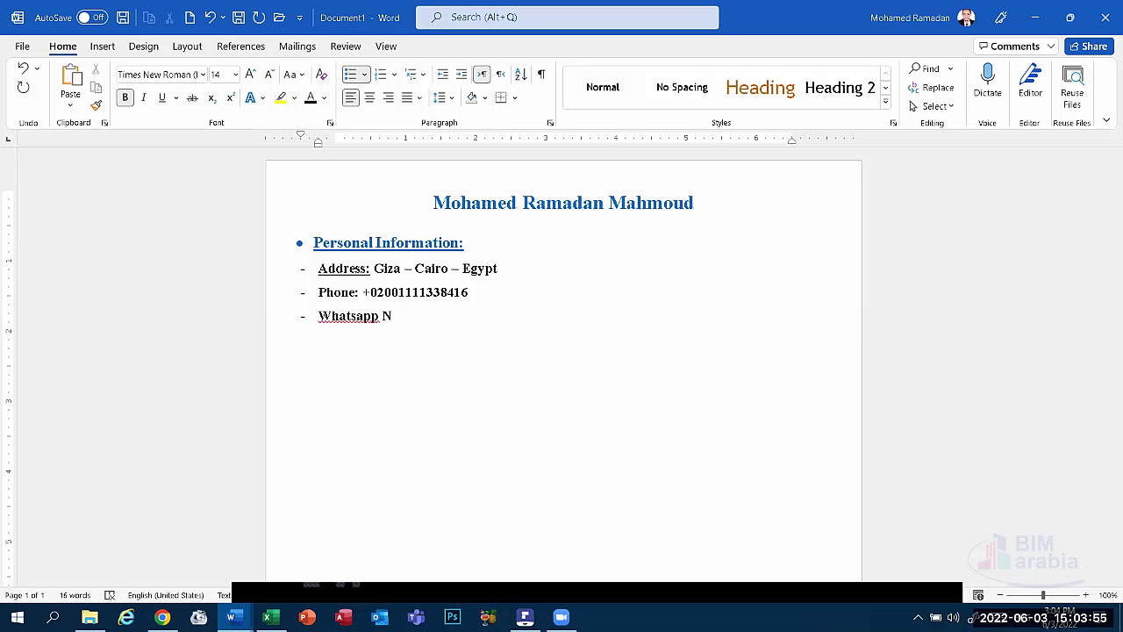
type("umber:")
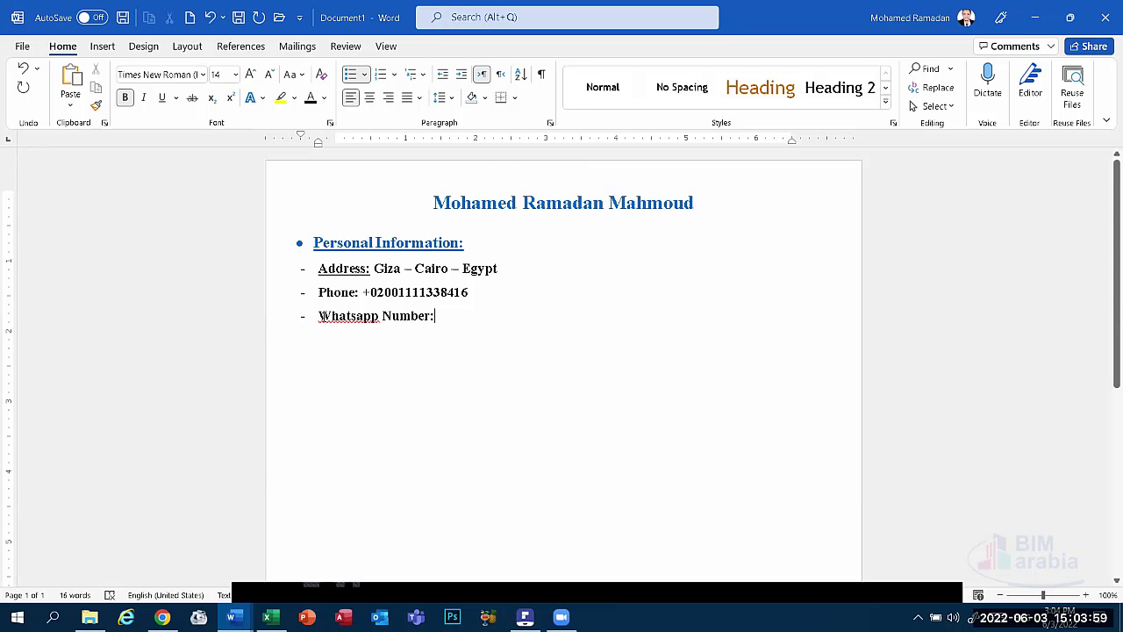
right_click(355, 316)
left_click(472, 341)
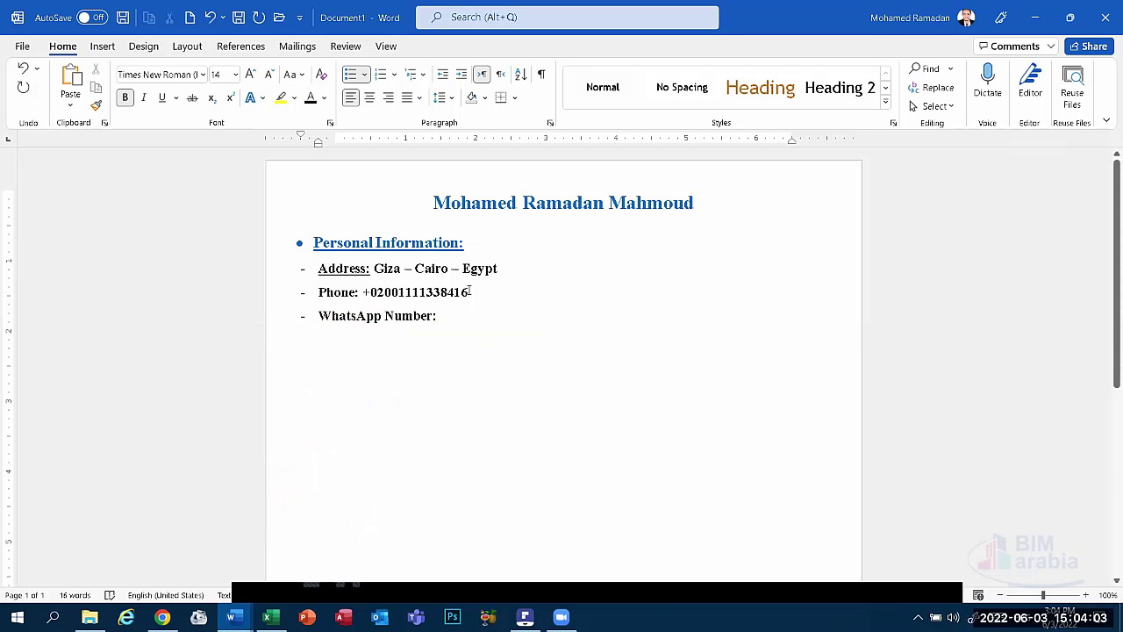
Copy the phone number from the Phone line and paste it after 'WhatsApp Number:'.
left_click_drag(469, 294, 363, 295)
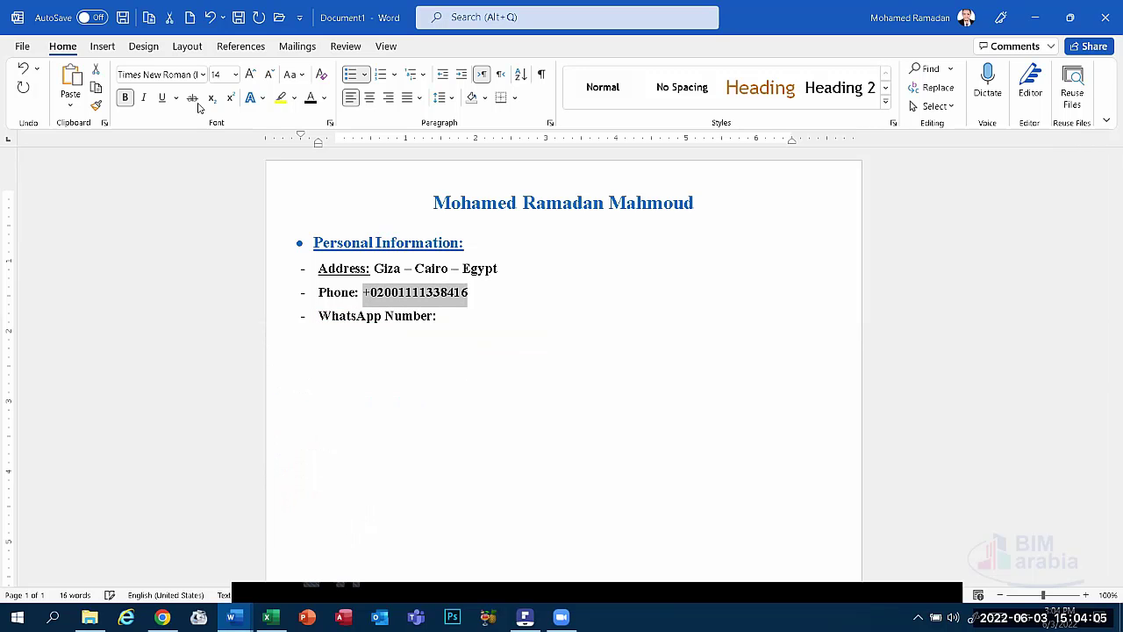
key("ctrl+c")
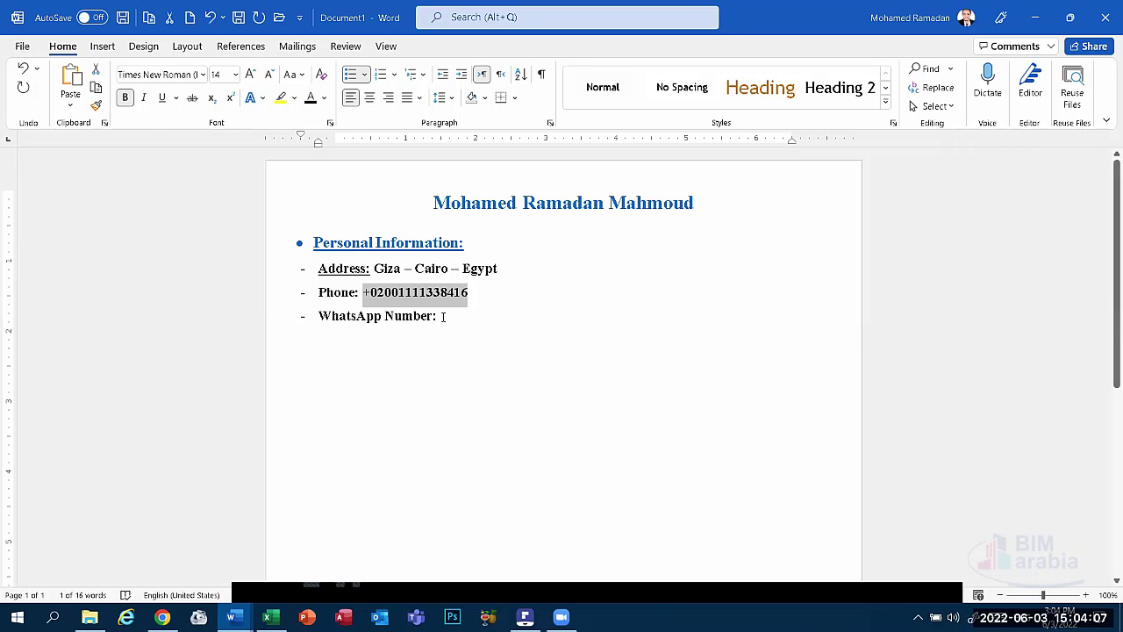
left_click(440, 316)
left_click(71, 83)
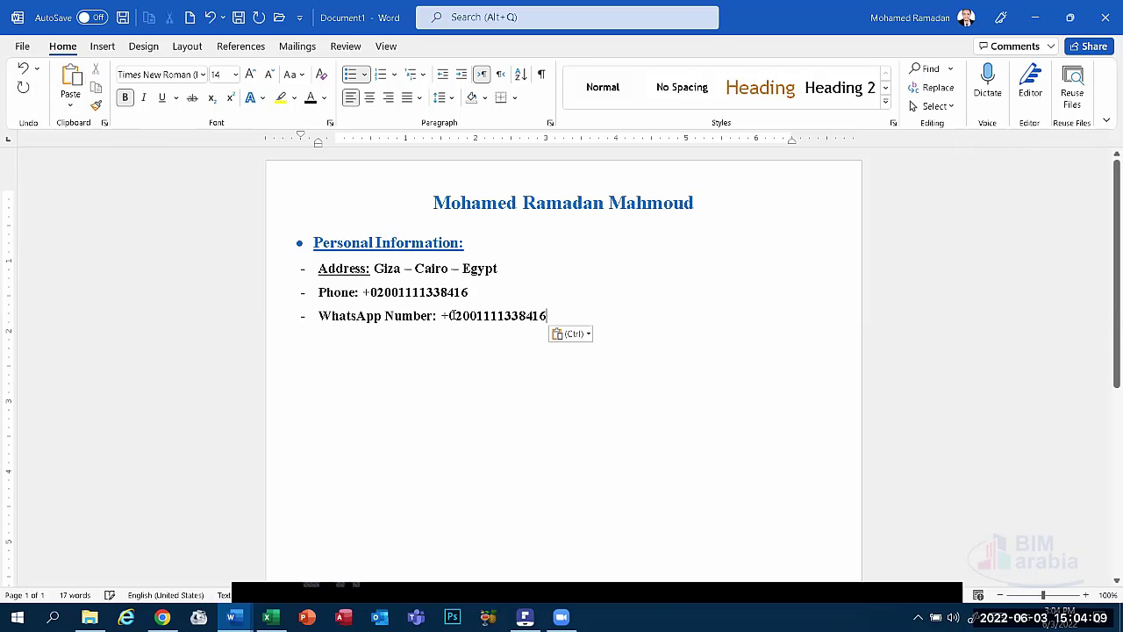
triple_click(375, 291)
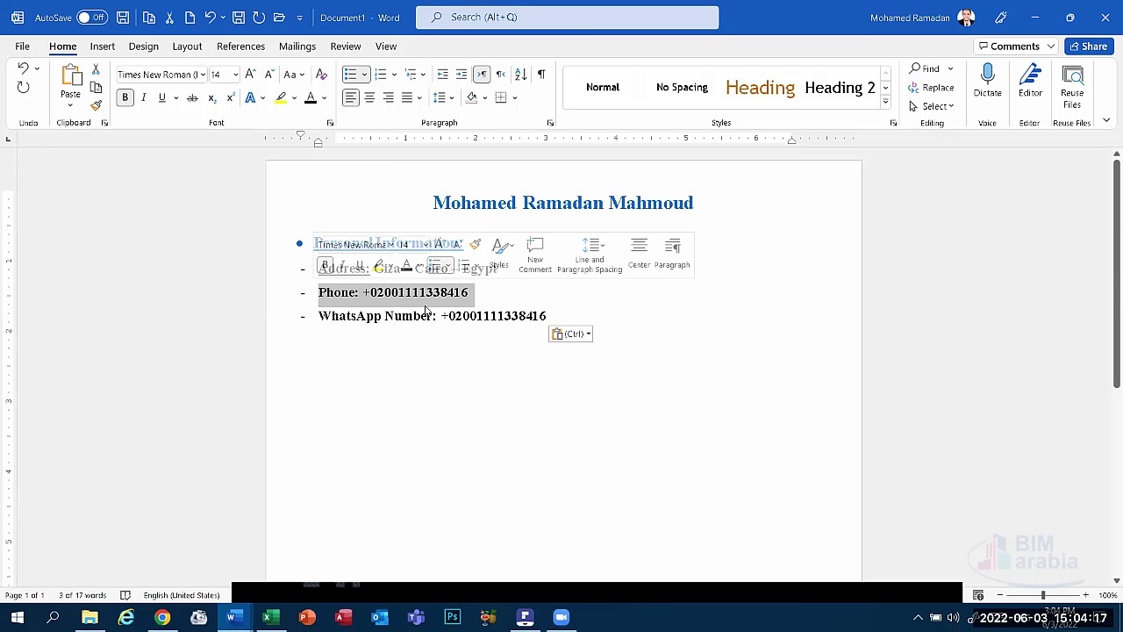
left_click(544, 338)
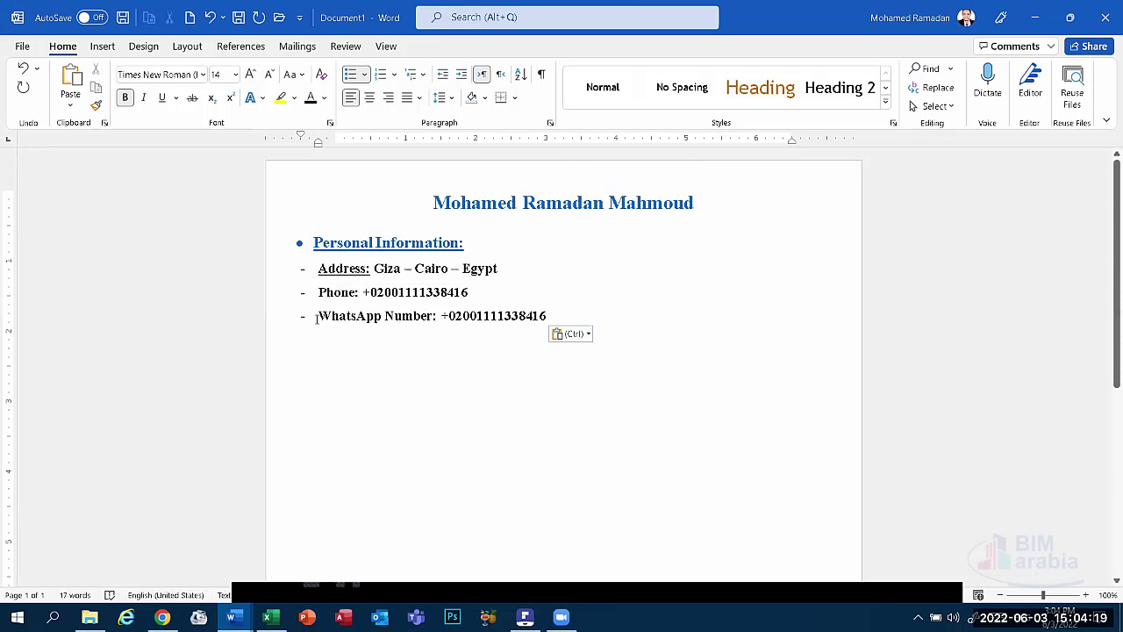
Underline the 'Phone:' and 'WhatsApp Number:' labels.
double_click(344, 292)
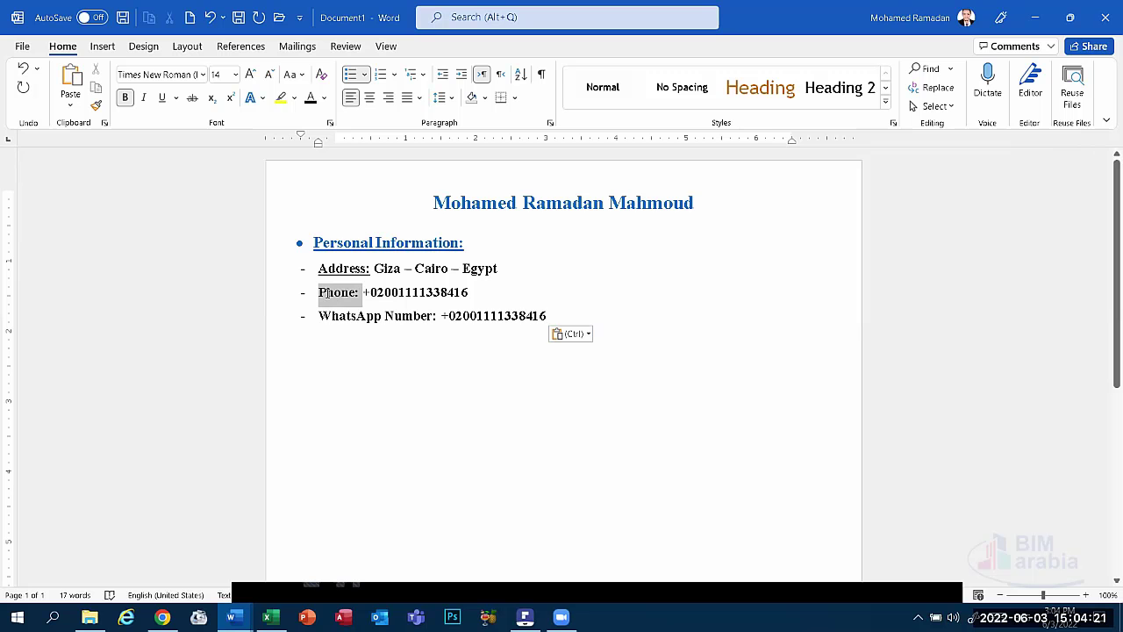
left_click(163, 100)
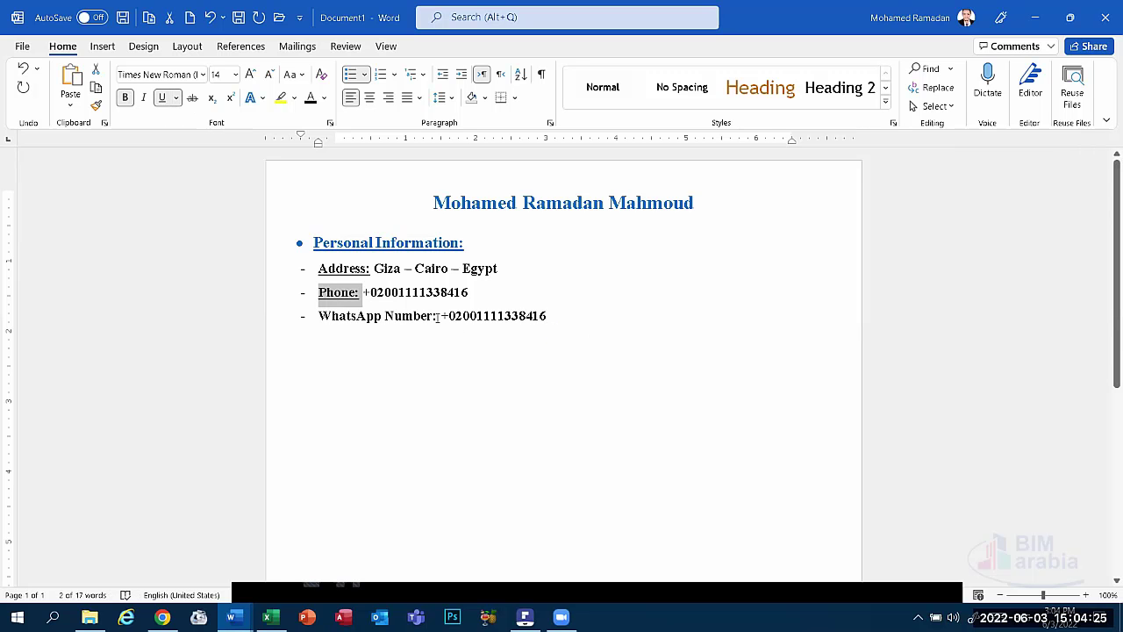
left_click_drag(438, 316, 318, 316)
left_click(161, 99)
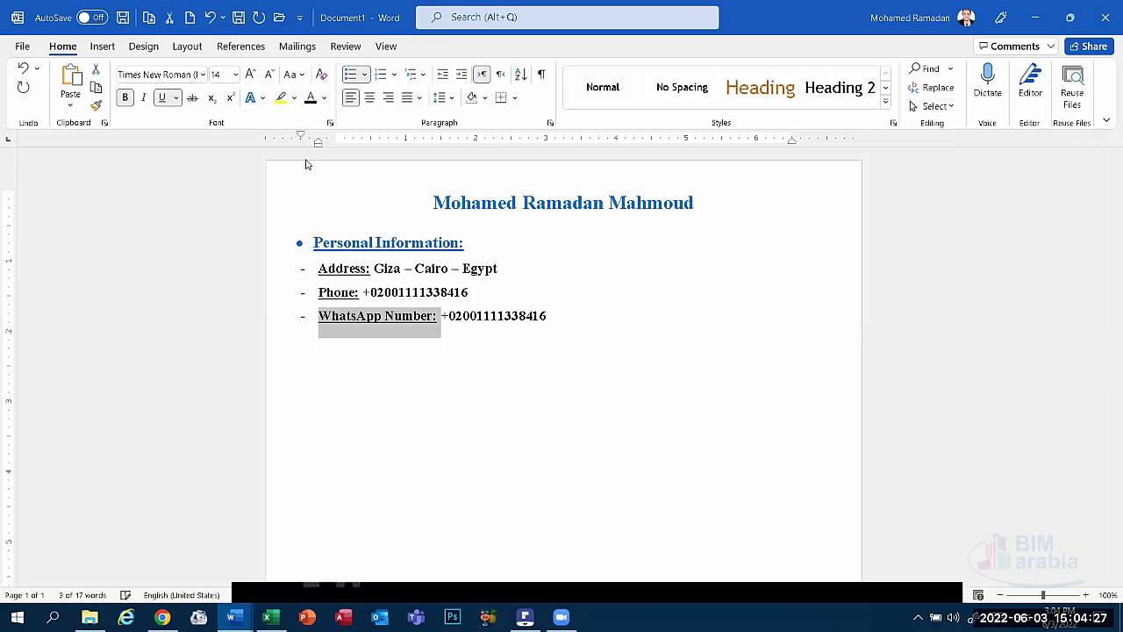
Make the address, phone number and WhatsApp number plain, non-bold text.
left_click_drag(502, 267, 373, 268)
left_click(162, 97)
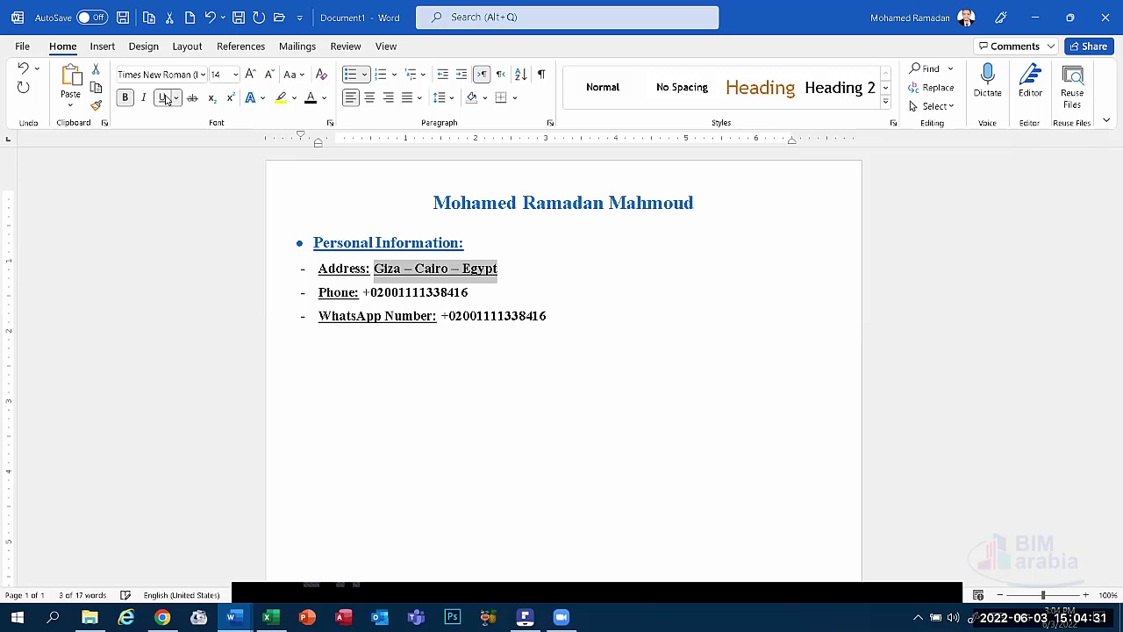
left_click(162, 98)
left_click(126, 97)
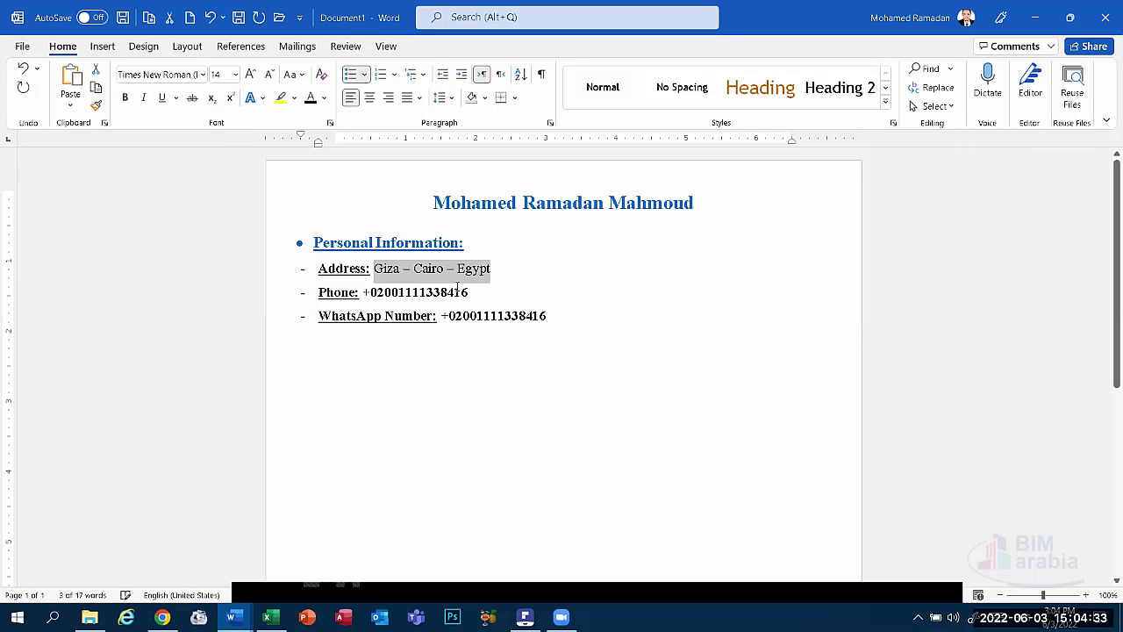
left_click_drag(469, 292, 361, 292)
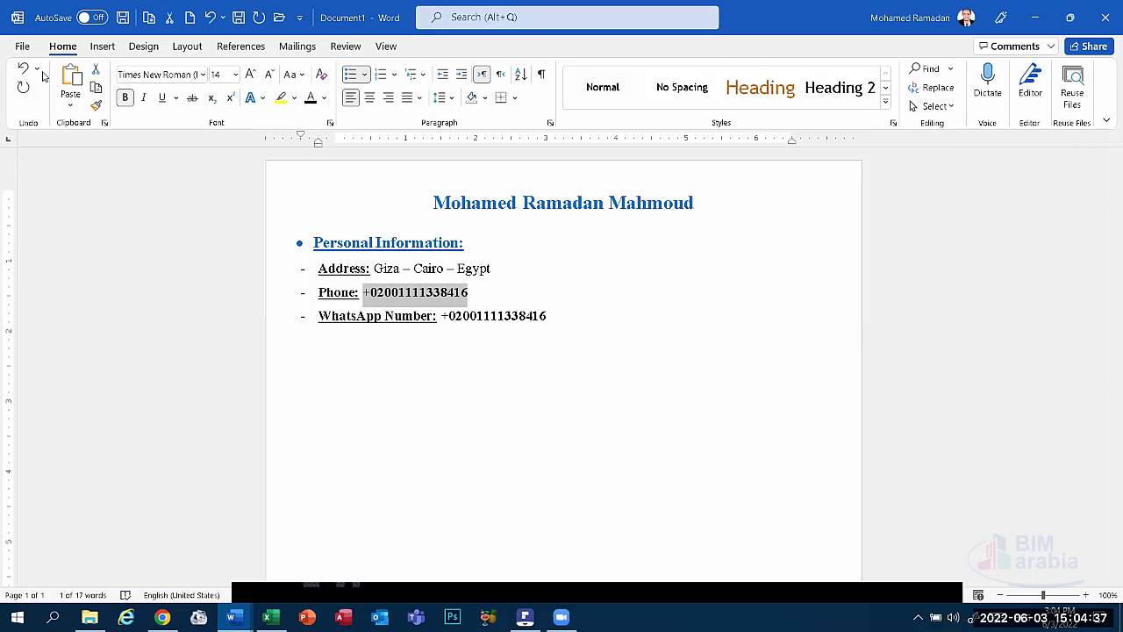
left_click(124, 98)
left_click_drag(548, 316, 442, 316)
left_click(124, 97)
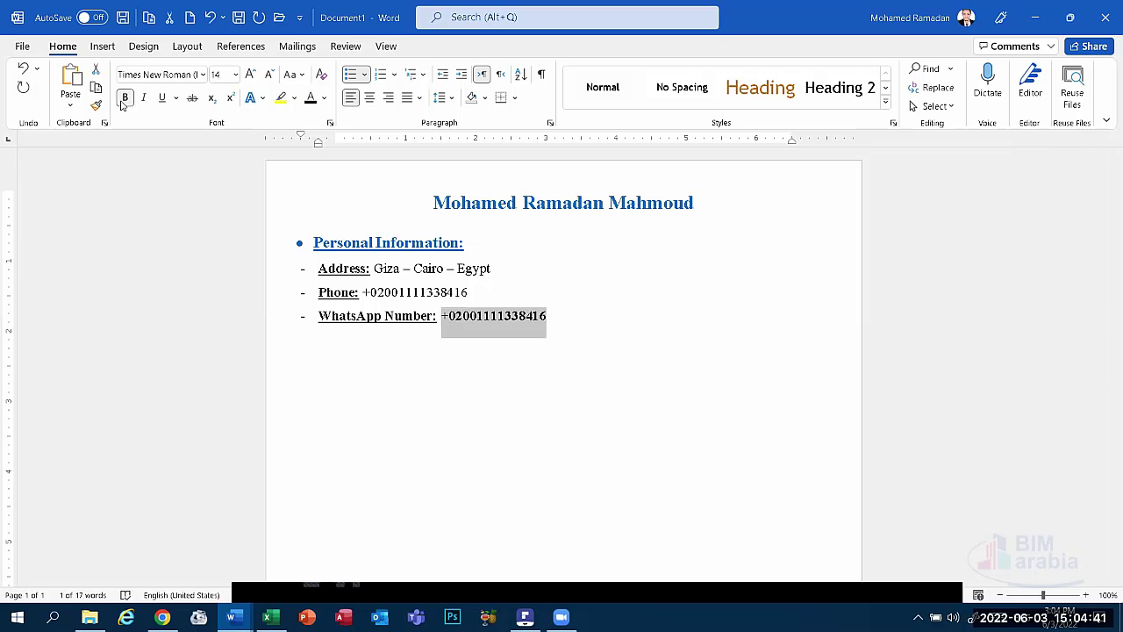
left_click(553, 316)
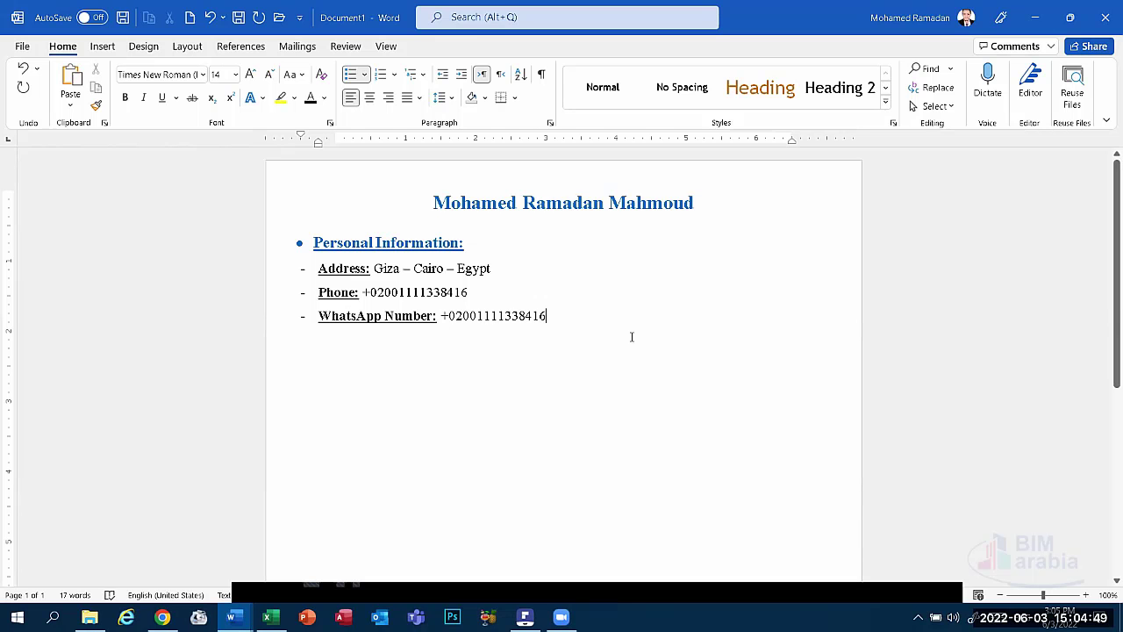
Add an 'Email:' line followed by the owner's e-mail address in plain text, then start a new dash line.
key("Return")
type("E")
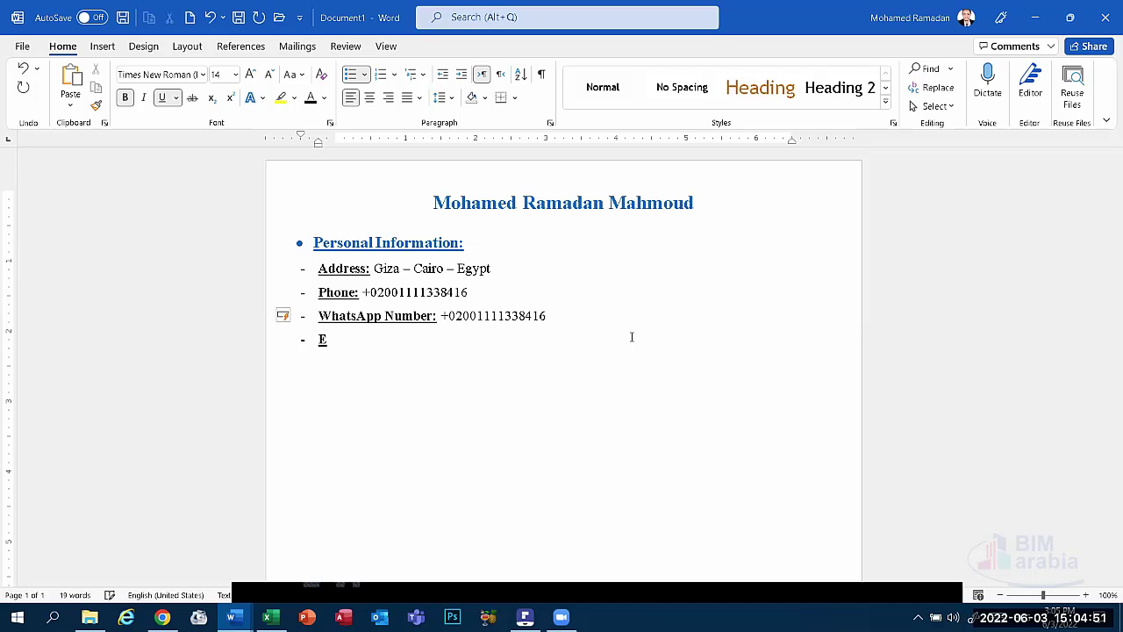
type("mail:")
key("ctrl+b")
key("ctrl+u")
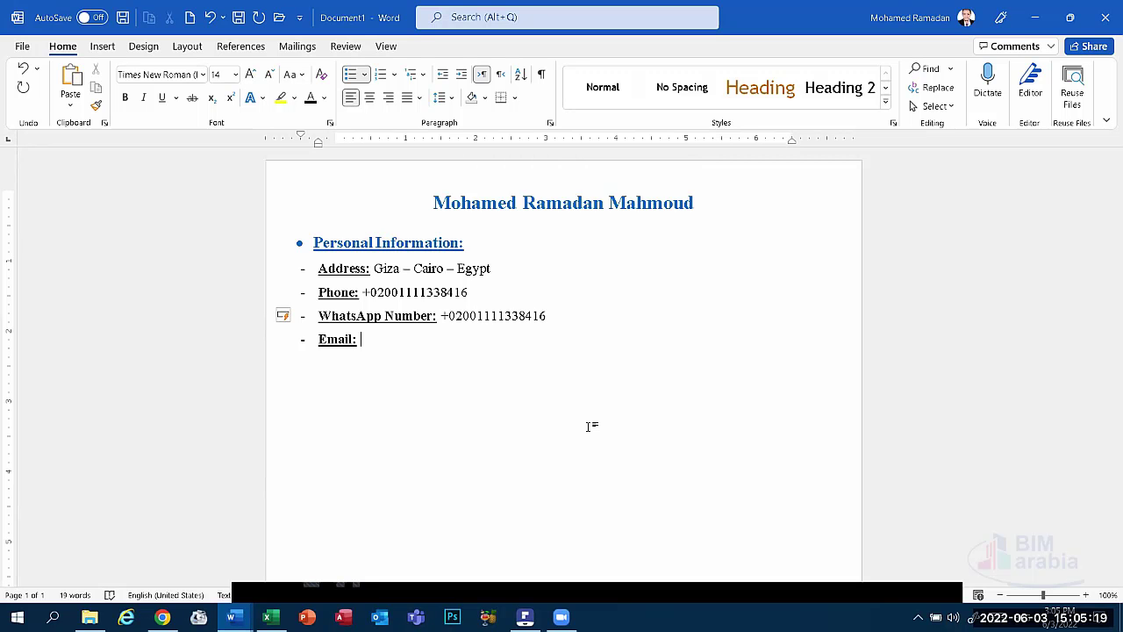
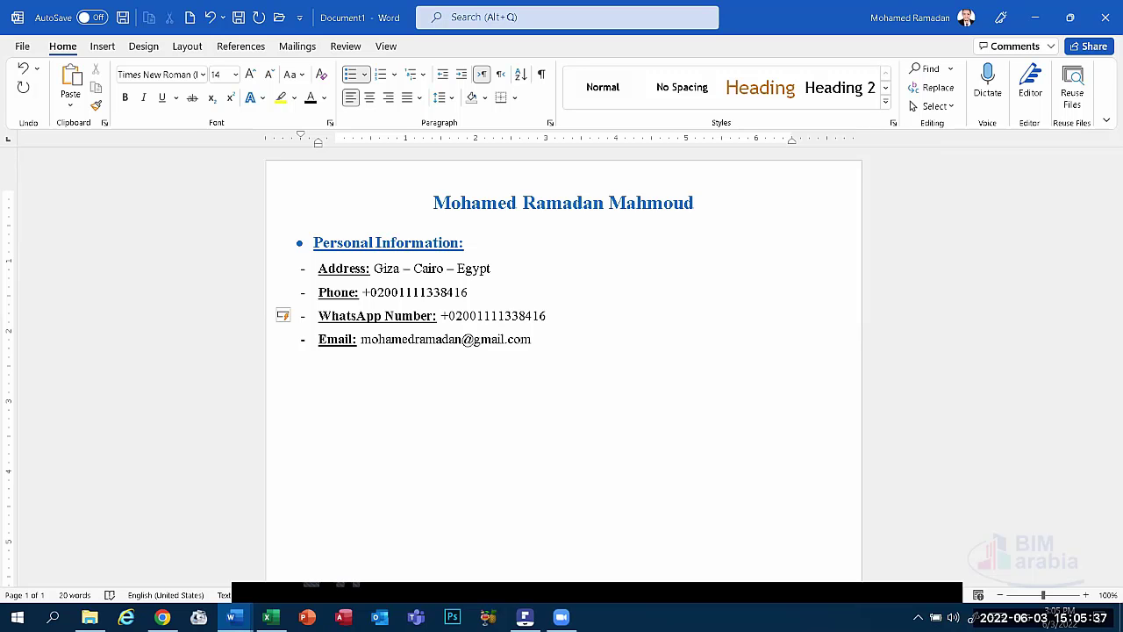
key("Return")
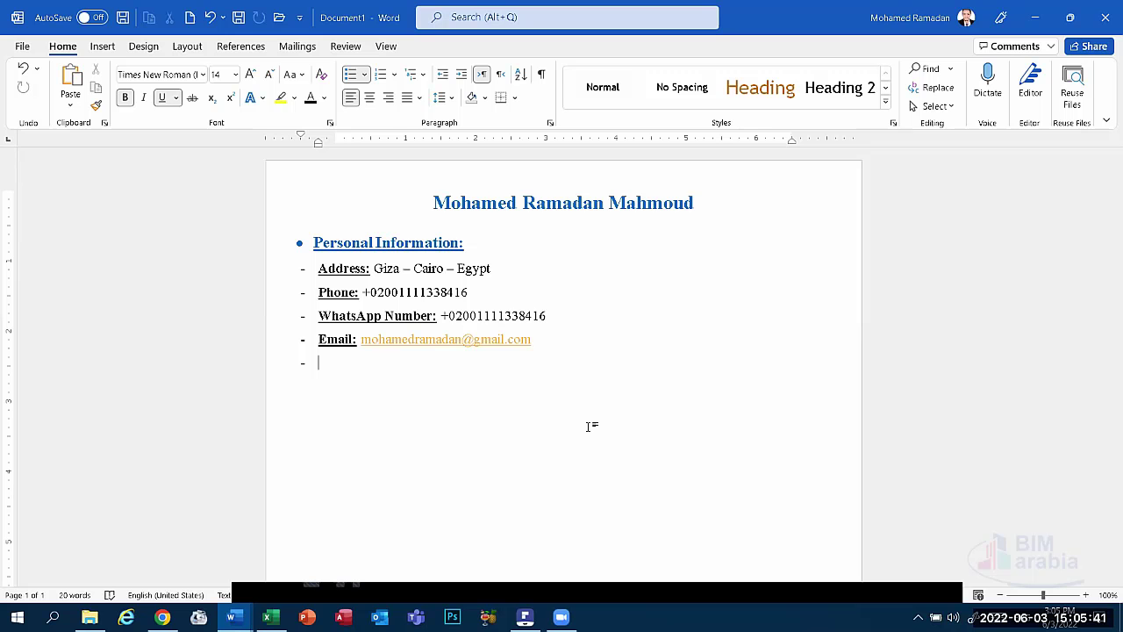
Undo the automatic hyperlink so the e-mail address stays plain black text.
key("ctrl+z")
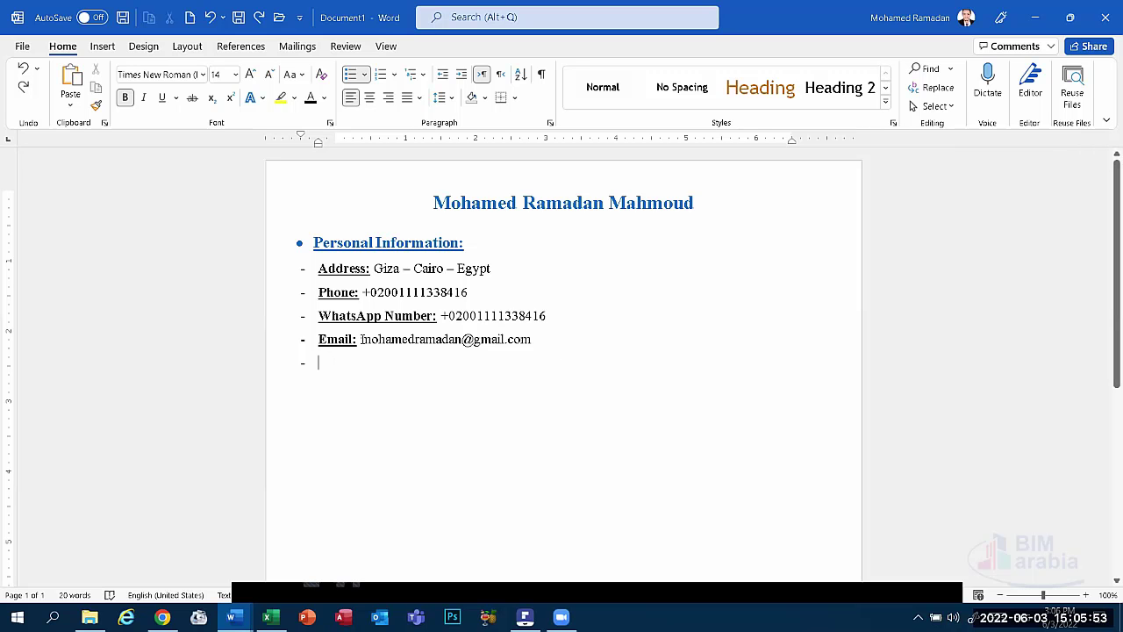
left_click_drag(360, 340, 461, 342)
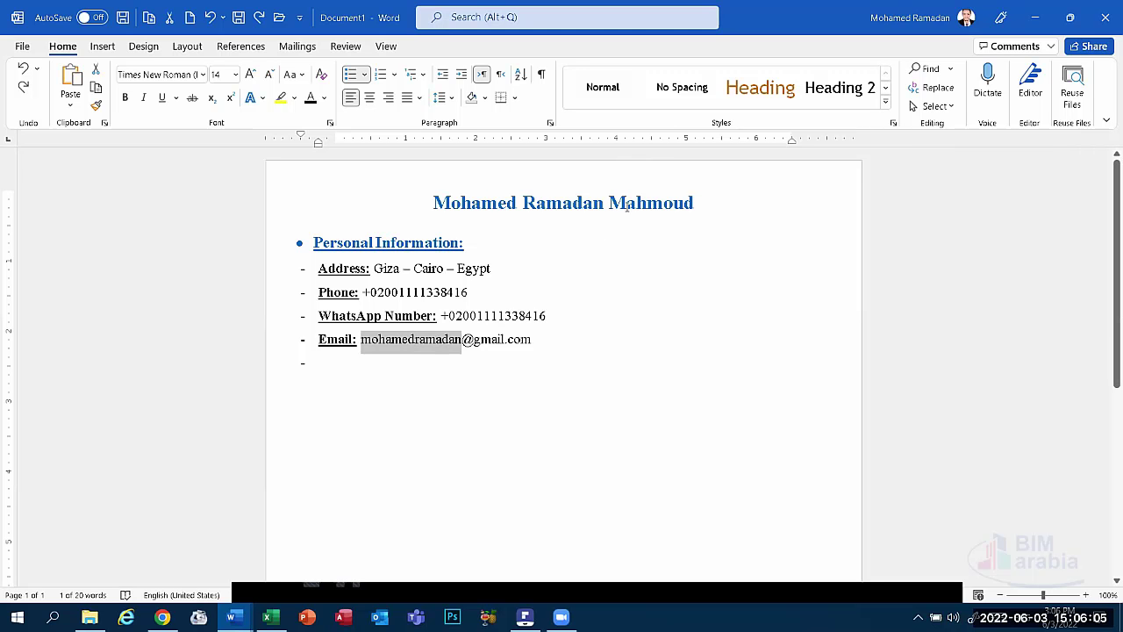
left_click(311, 361)
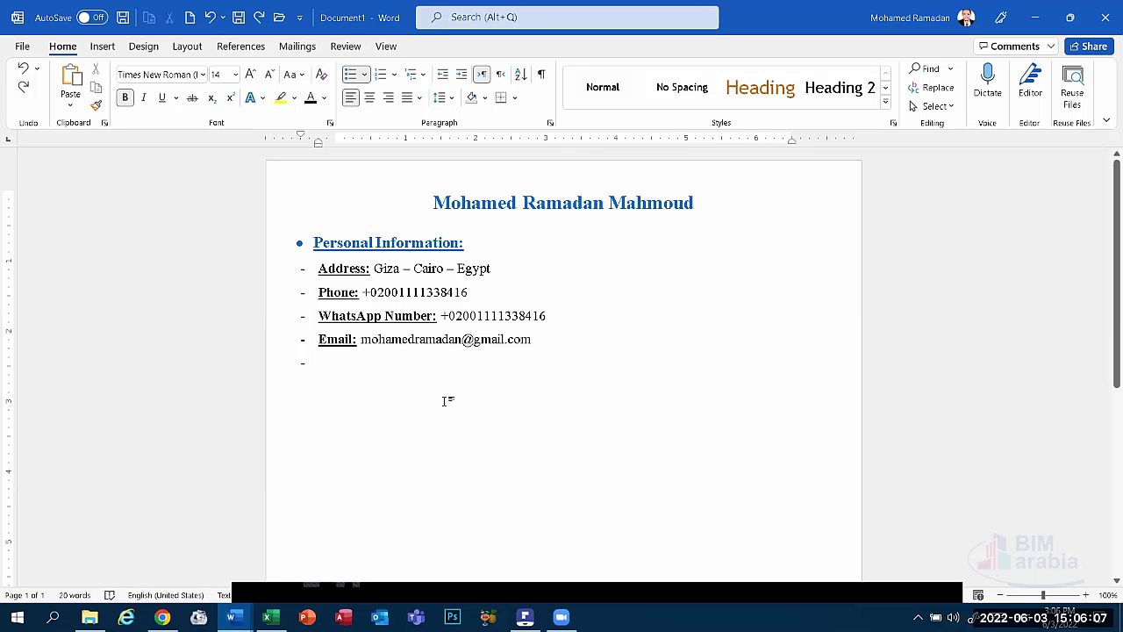
Add a 'LinkedIn:' line with the owner's profile name as plain text, correcting both spellings.
type("Linkedin")
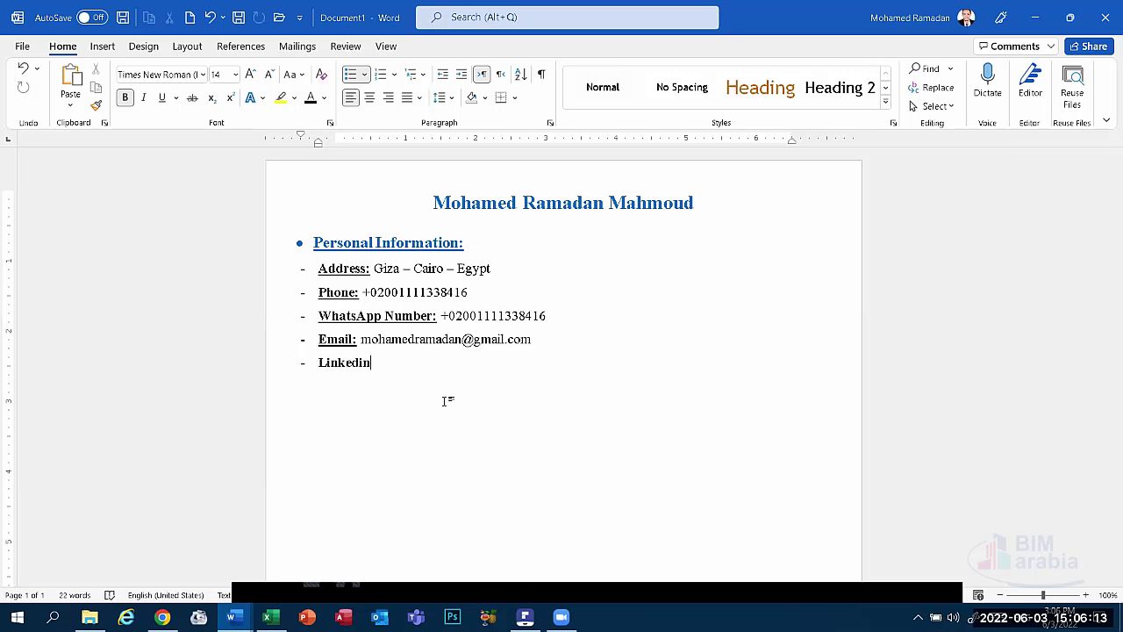
type(":")
right_click(342, 359)
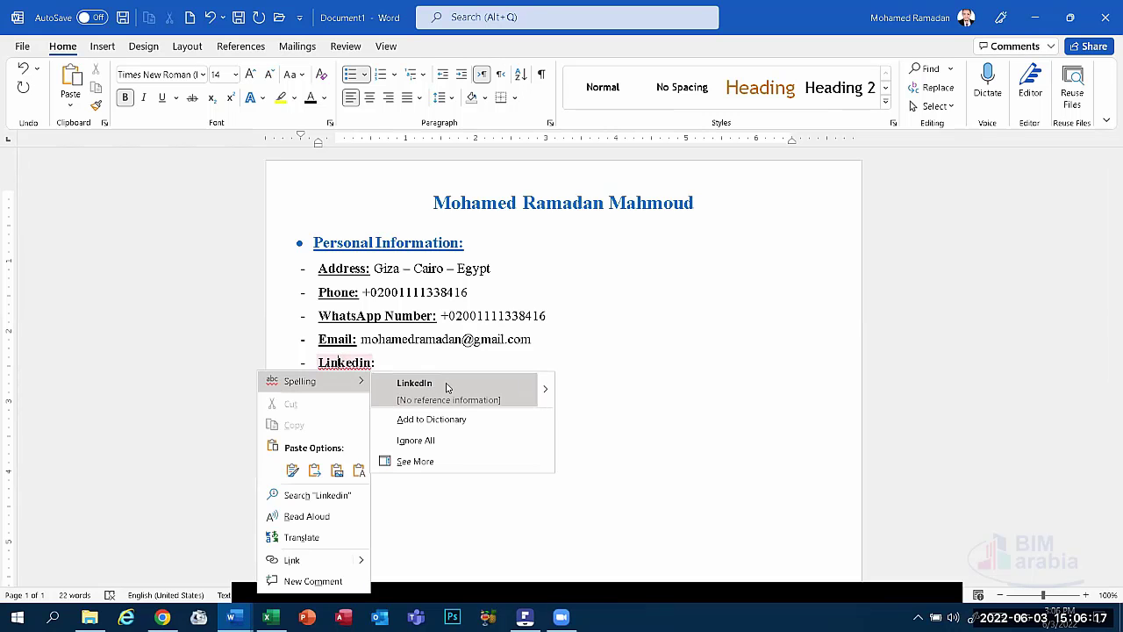
left_click(446, 387)
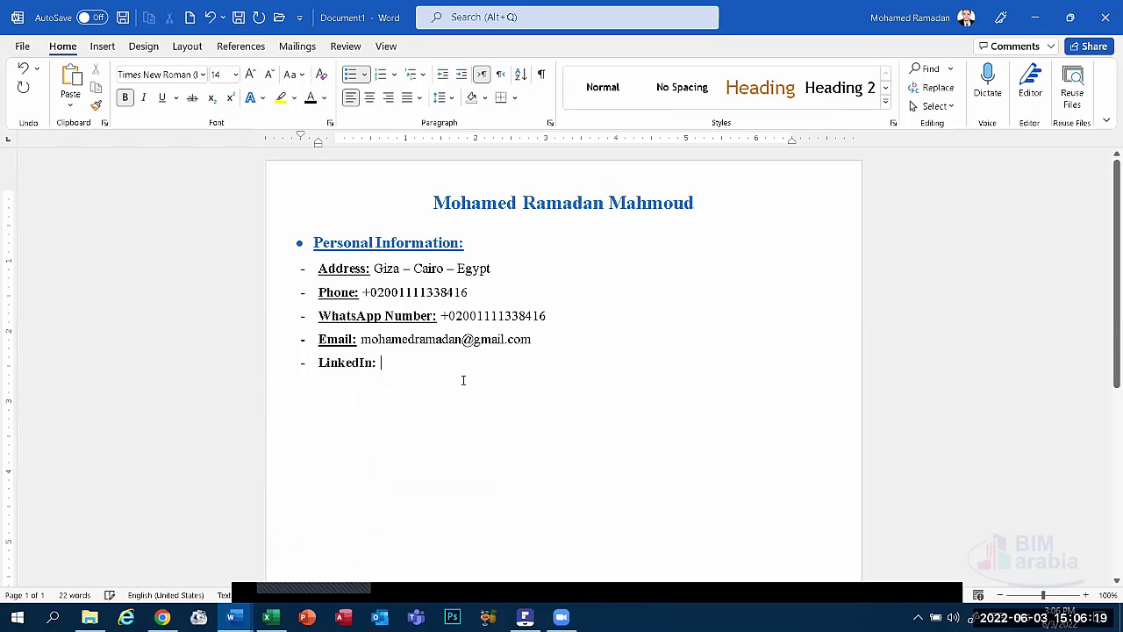
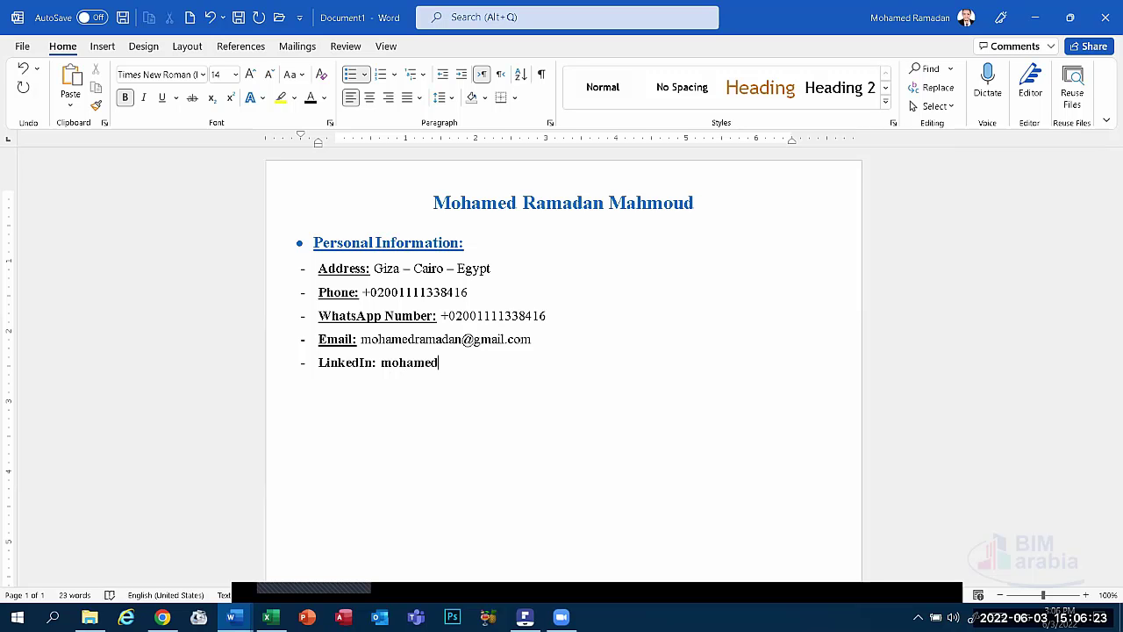
left_click_drag(497, 363, 381, 368)
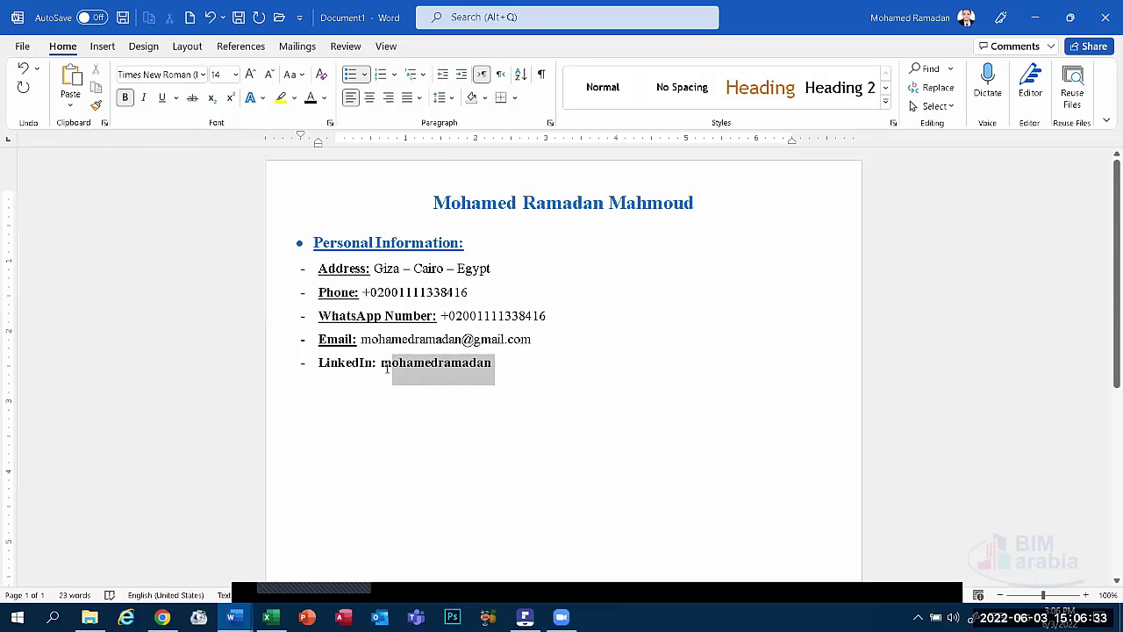
key("ctrl+b")
key("ctrl+u")
left_click(124, 97)
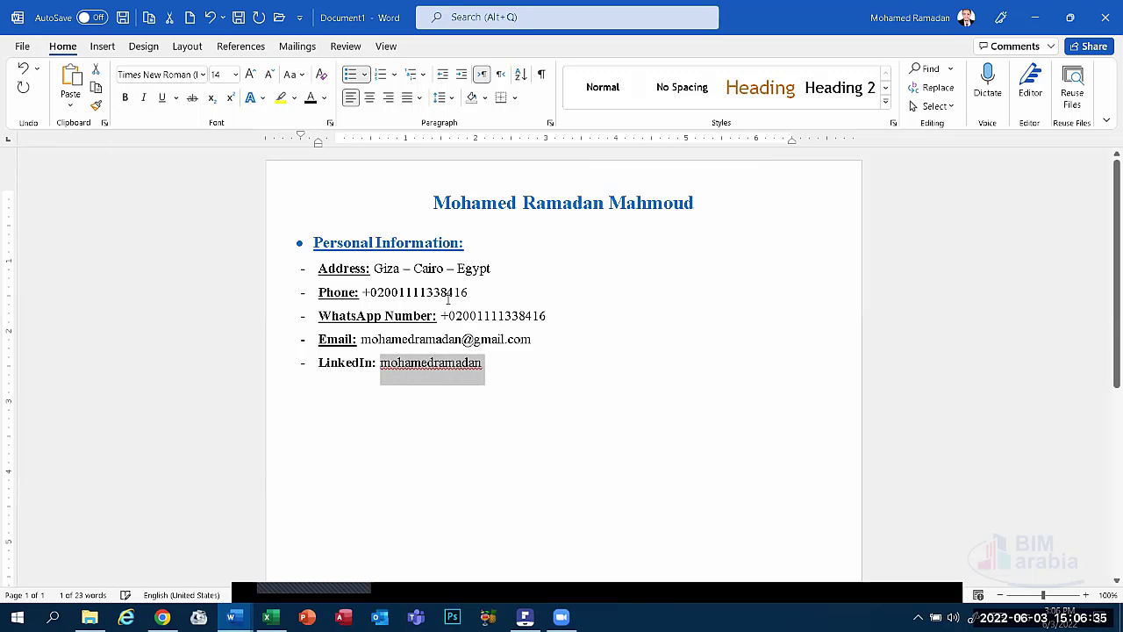
key("ctrl+u")
right_click(474, 365)
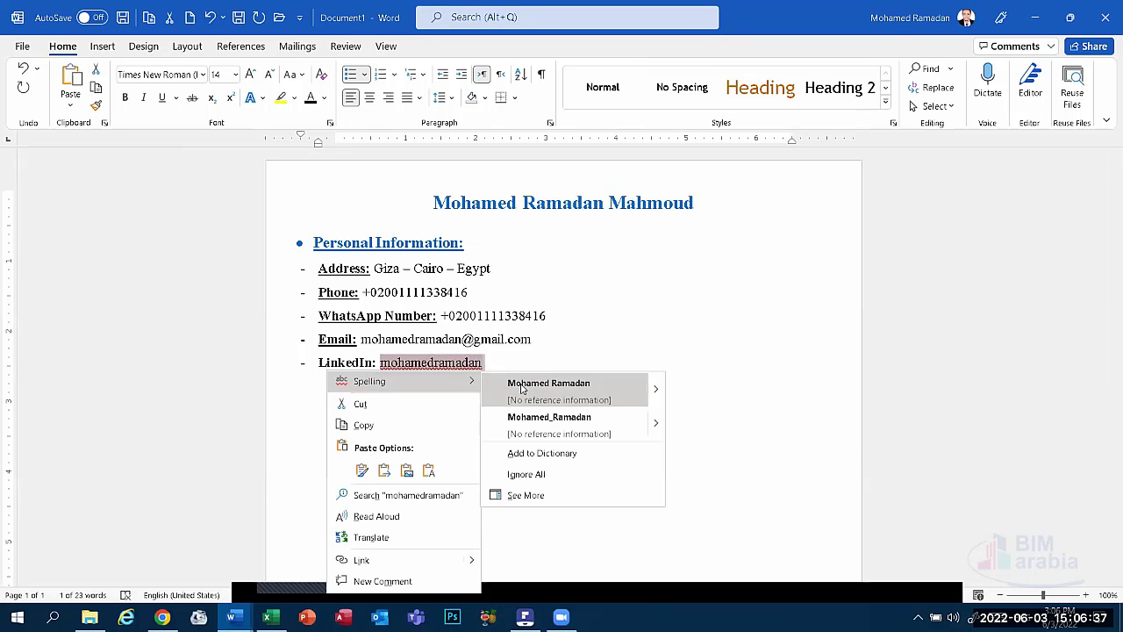
left_click(524, 386)
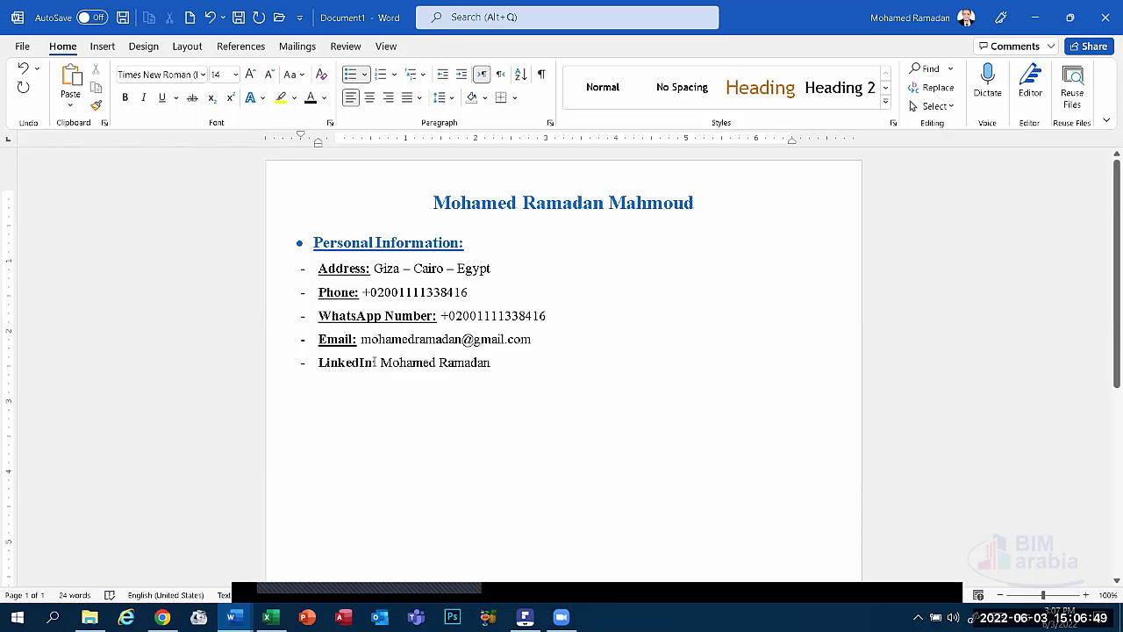
Underline the LinkedIn label and add a 'Date of Birth:' label on a new dash line.
double_click(348, 363)
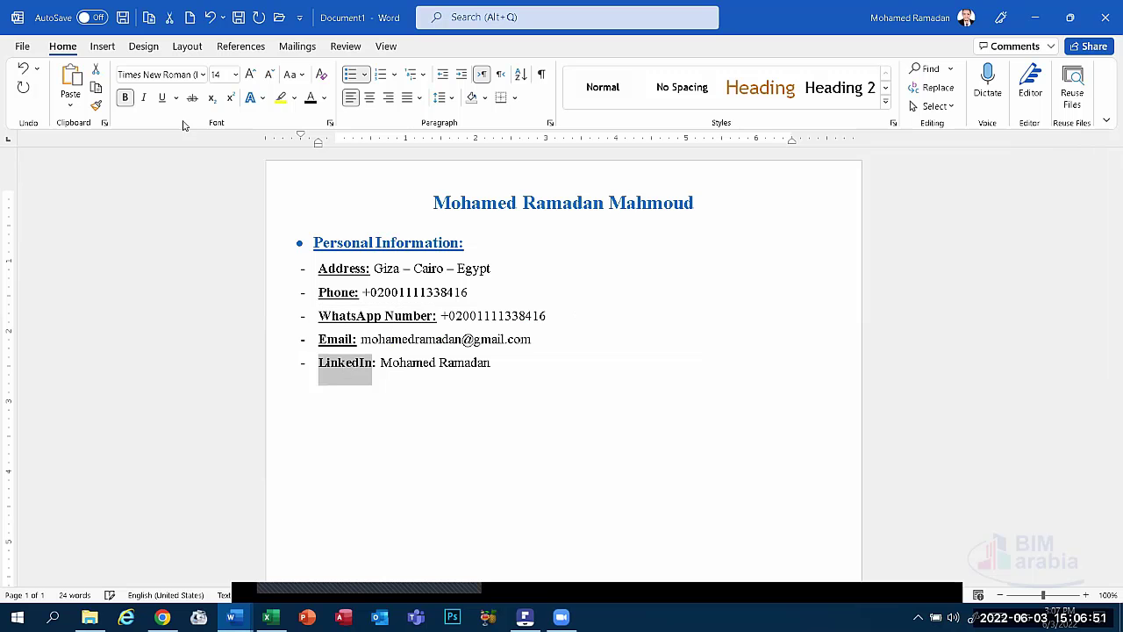
left_click(161, 100)
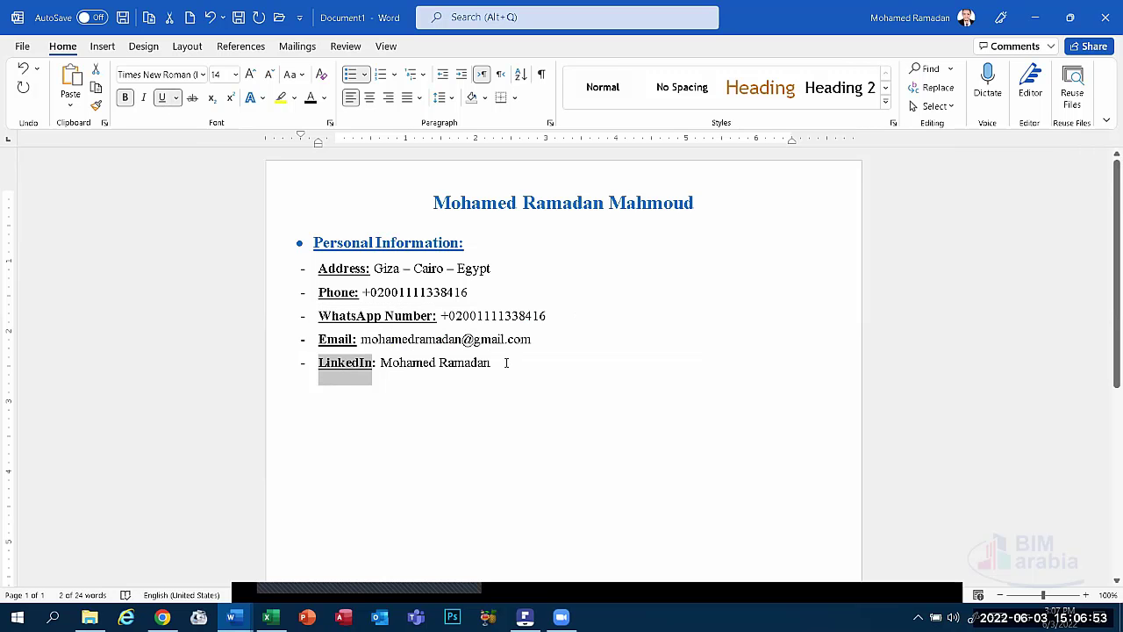
left_click(518, 362)
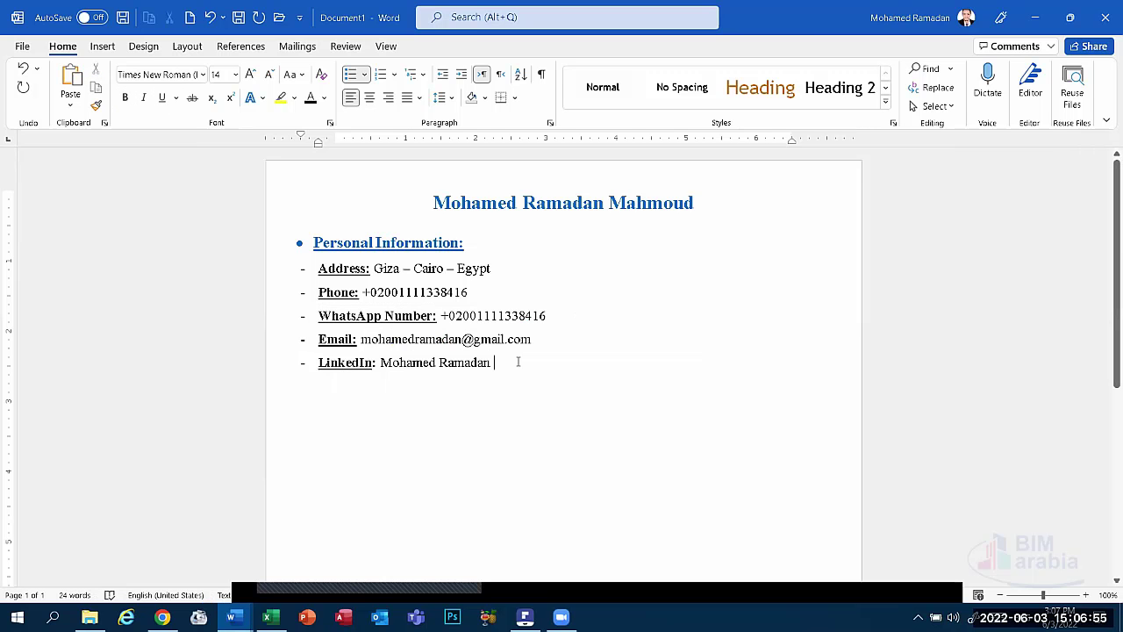
key("Return")
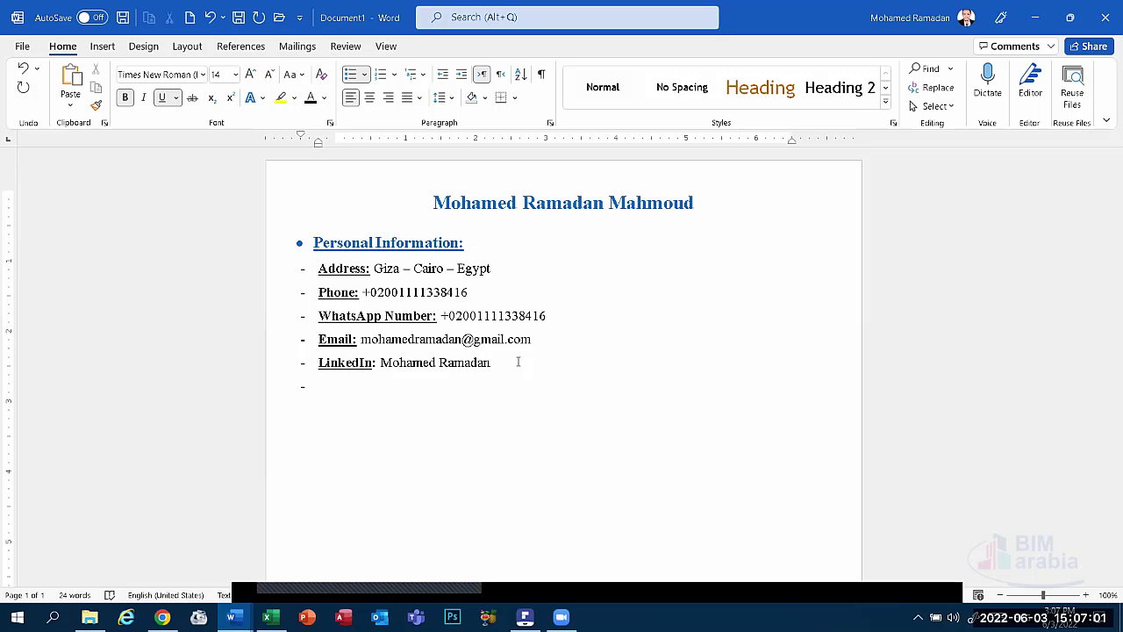
type("Date of Birth")
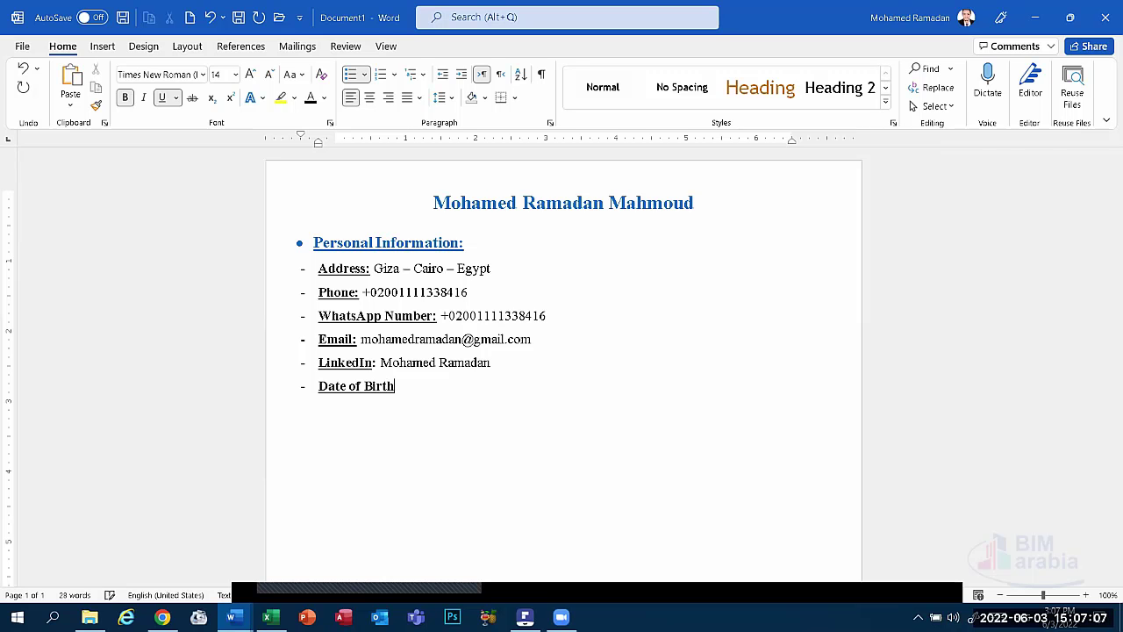
type(":")
key("ctrl+b")
key("ctrl+u")
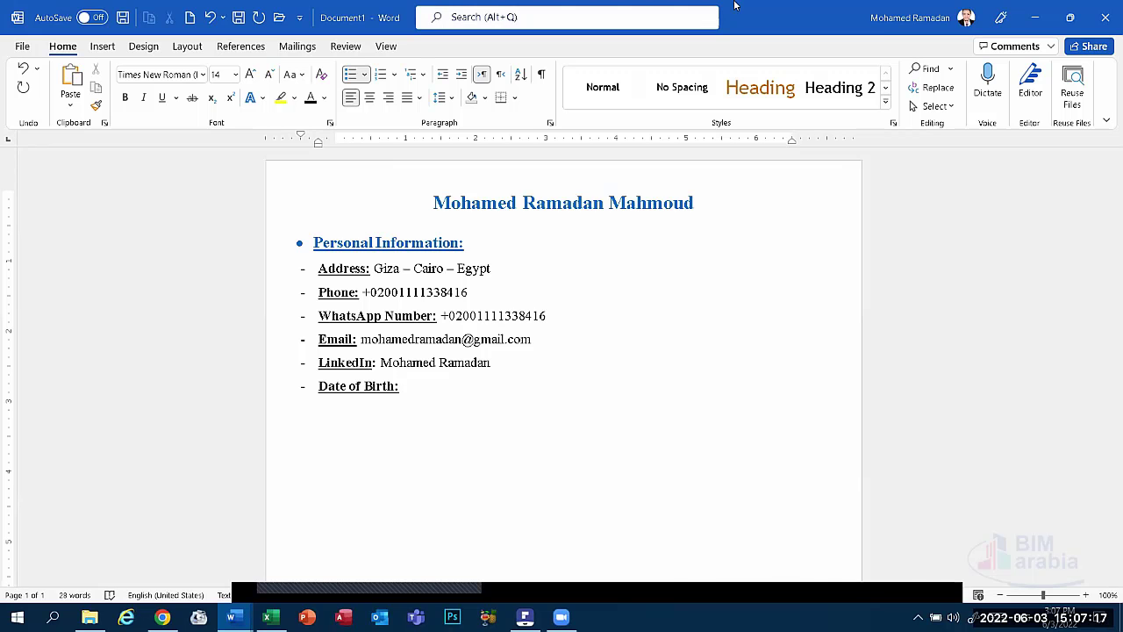
Minimize Word, the PDF viewer, the other document and Excel, then launch Control Panel from the desktop.
left_click(1035, 17)
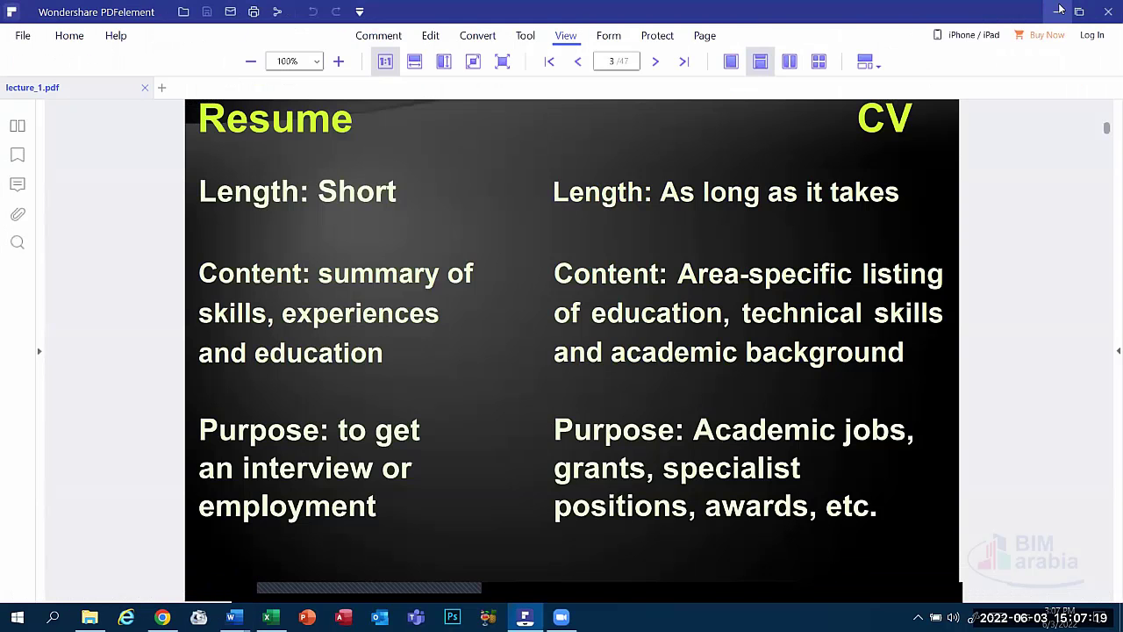
left_click(1058, 11)
left_click(1039, 13)
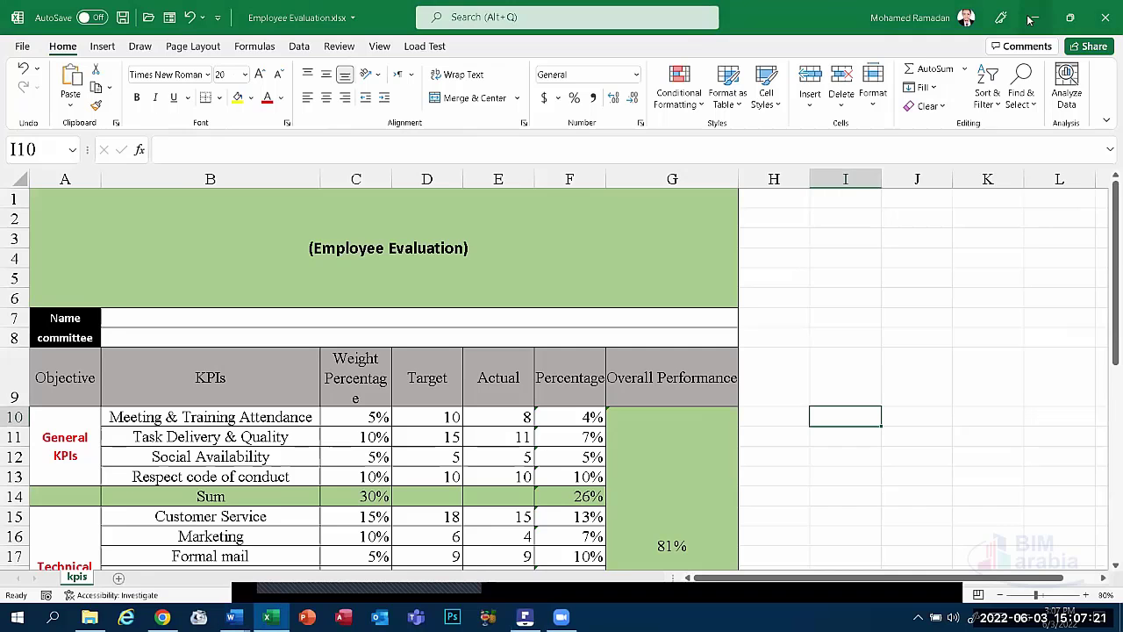
left_click(1036, 16)
double_click(32, 326)
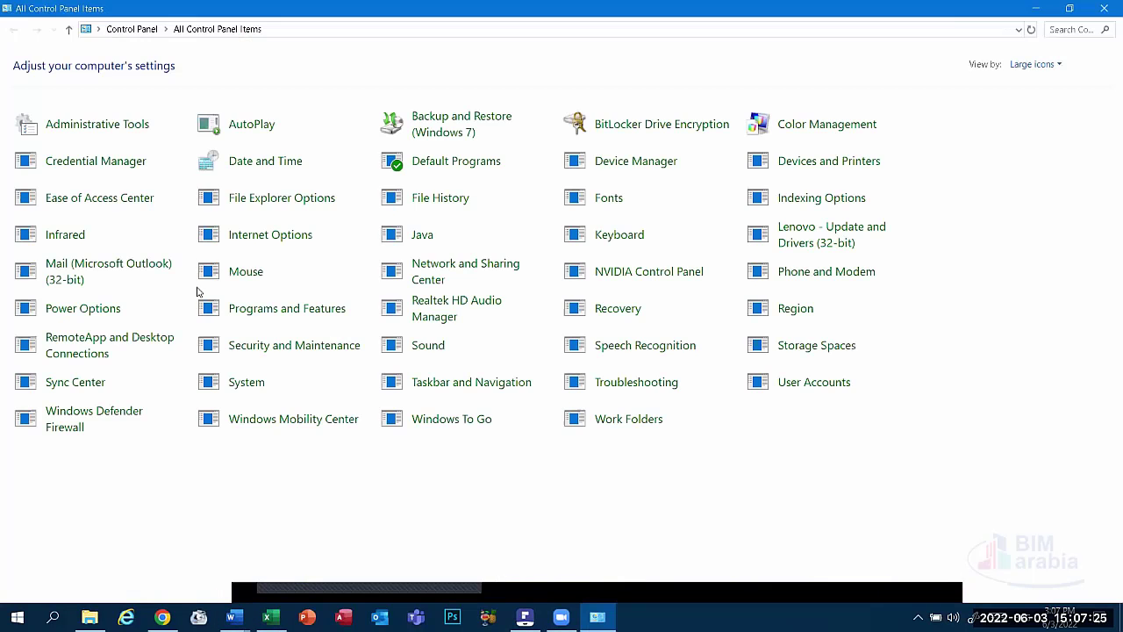
Switch Control Panel to Category view and open the Region format settings under Clock and Region.
left_click(1034, 65)
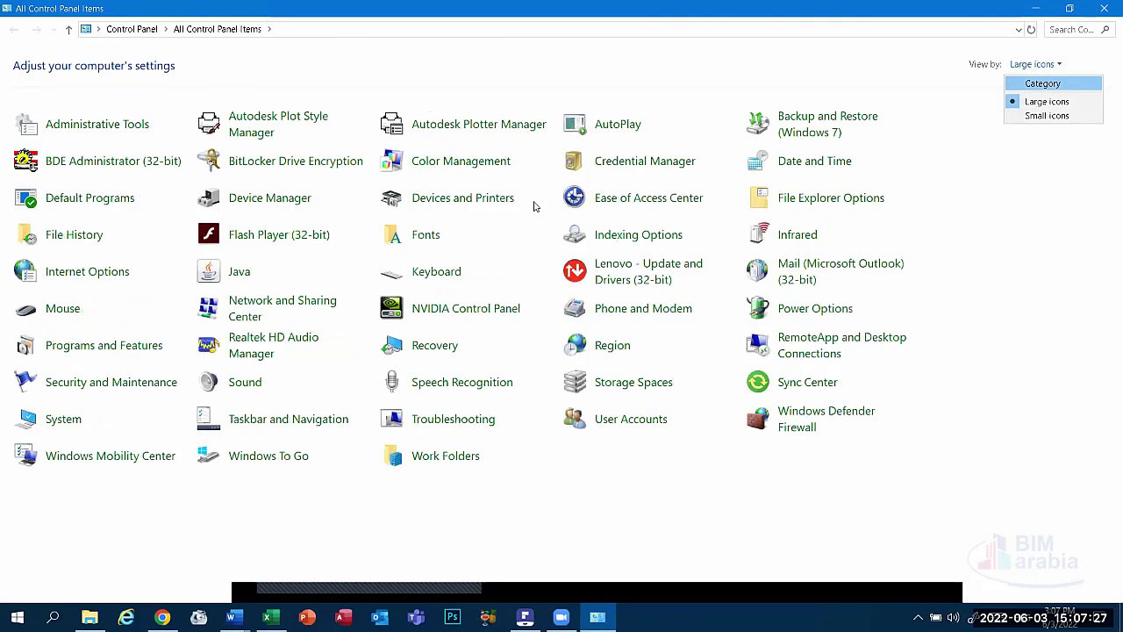
left_click(1028, 85)
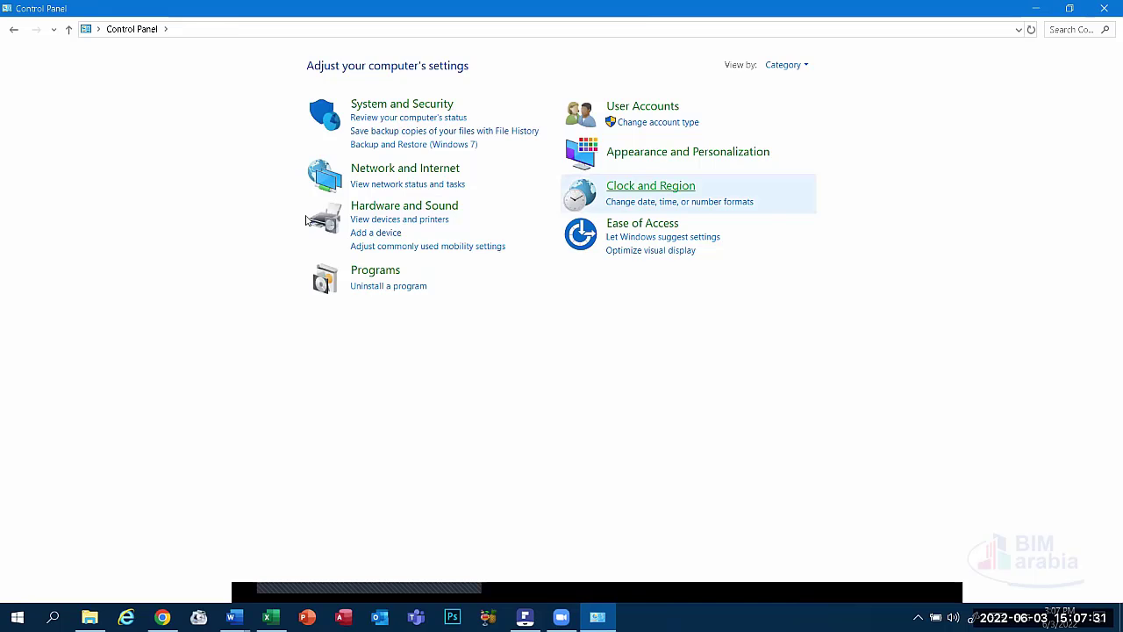
left_click(652, 187)
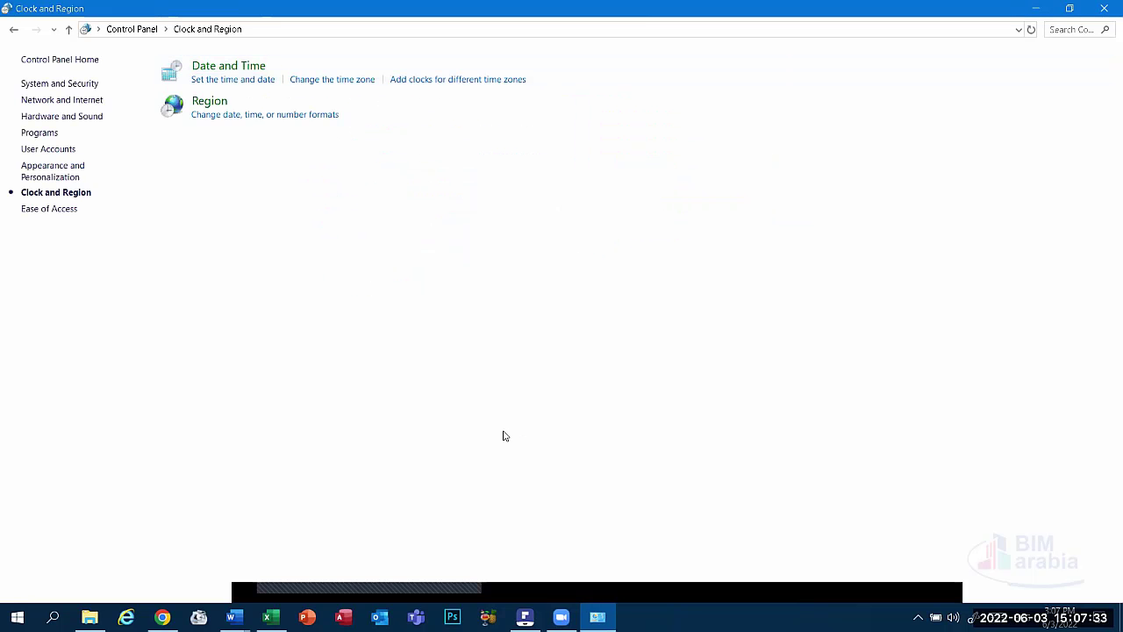
left_click(228, 66)
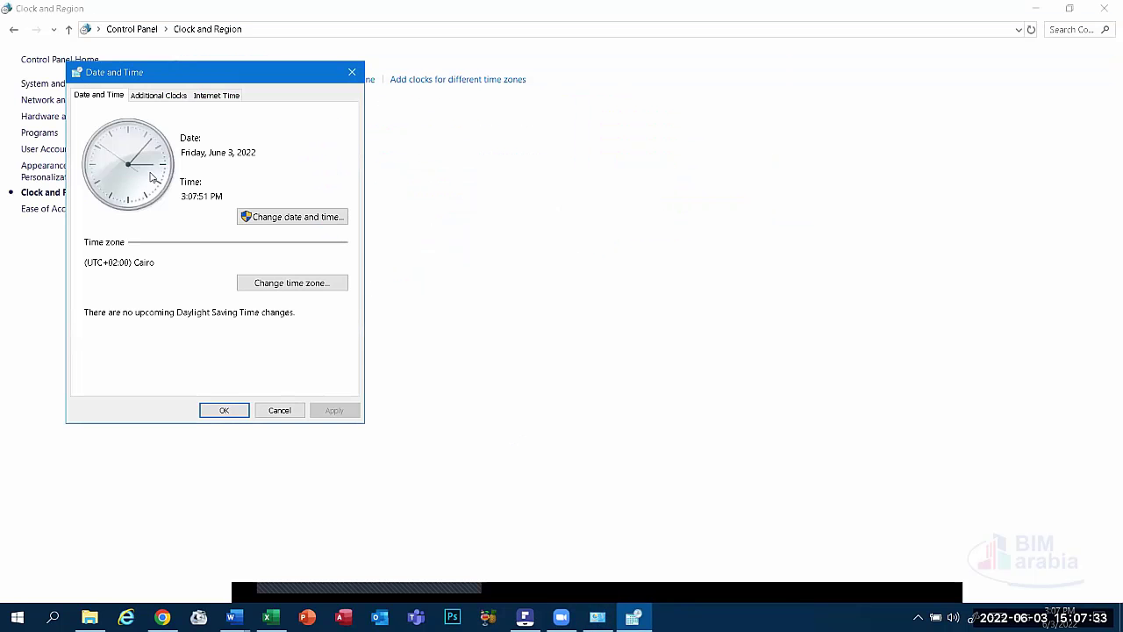
left_click(352, 72)
left_click(326, 114)
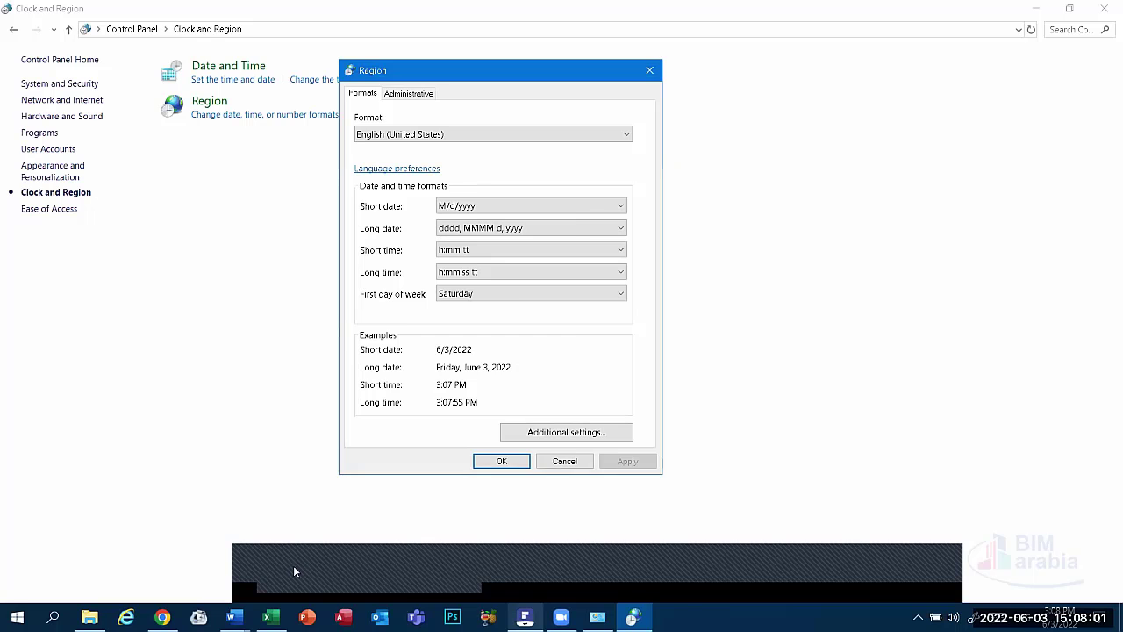
Enter the owner's birth date after 'Date of Birth:' in Word.
left_click(166, 557)
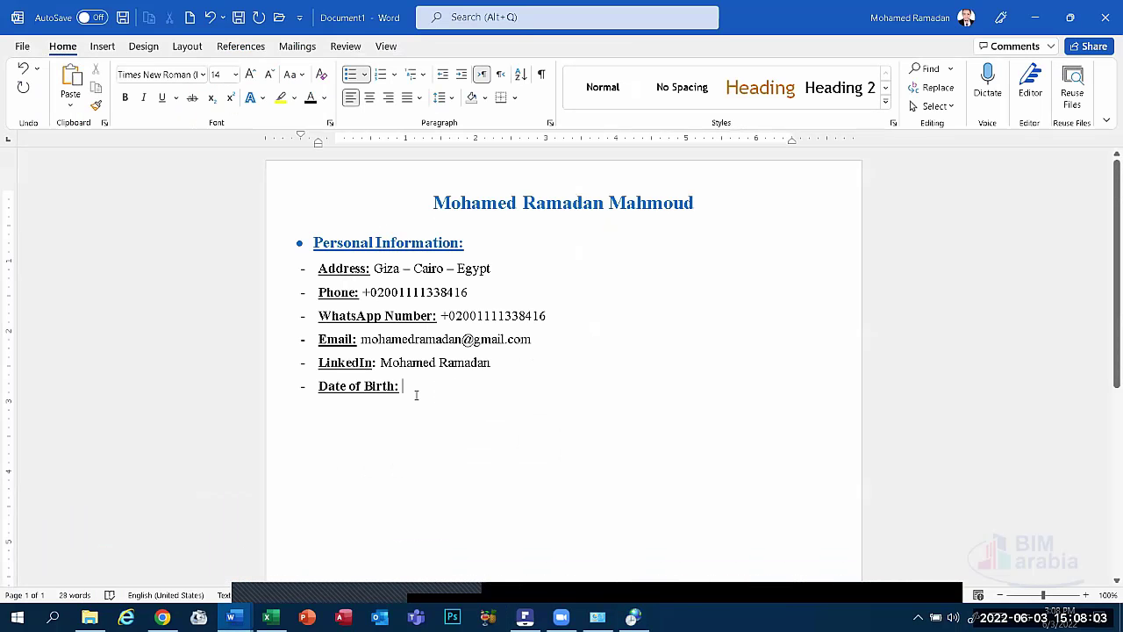
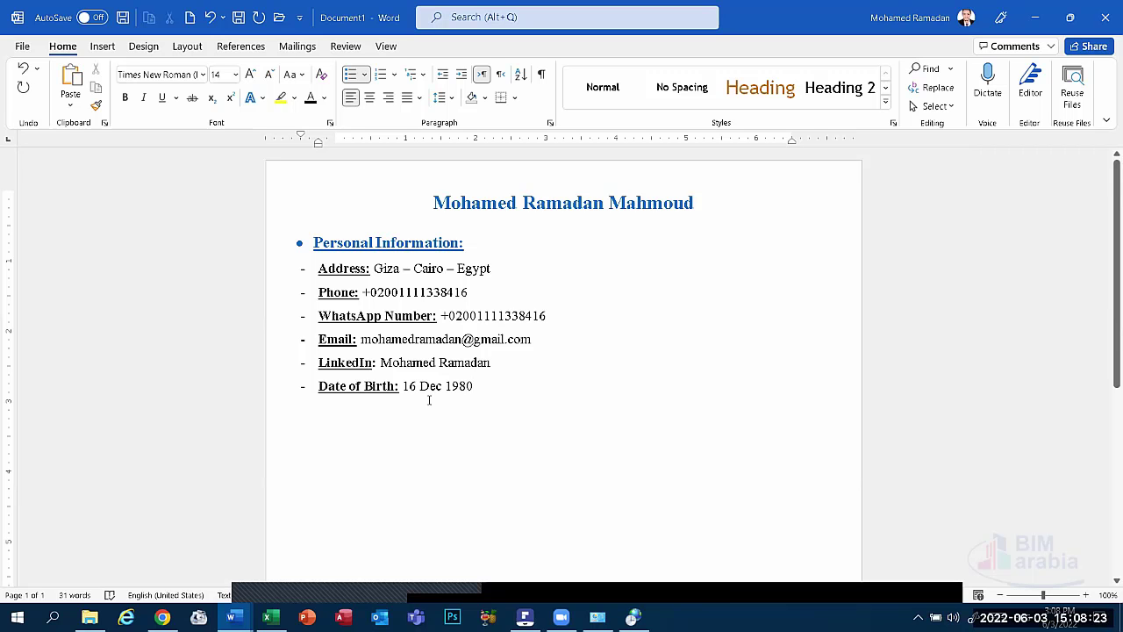
Add a bold underlined 'Marital Satute:' label on a new dash line.
key("Return")
key("Return")
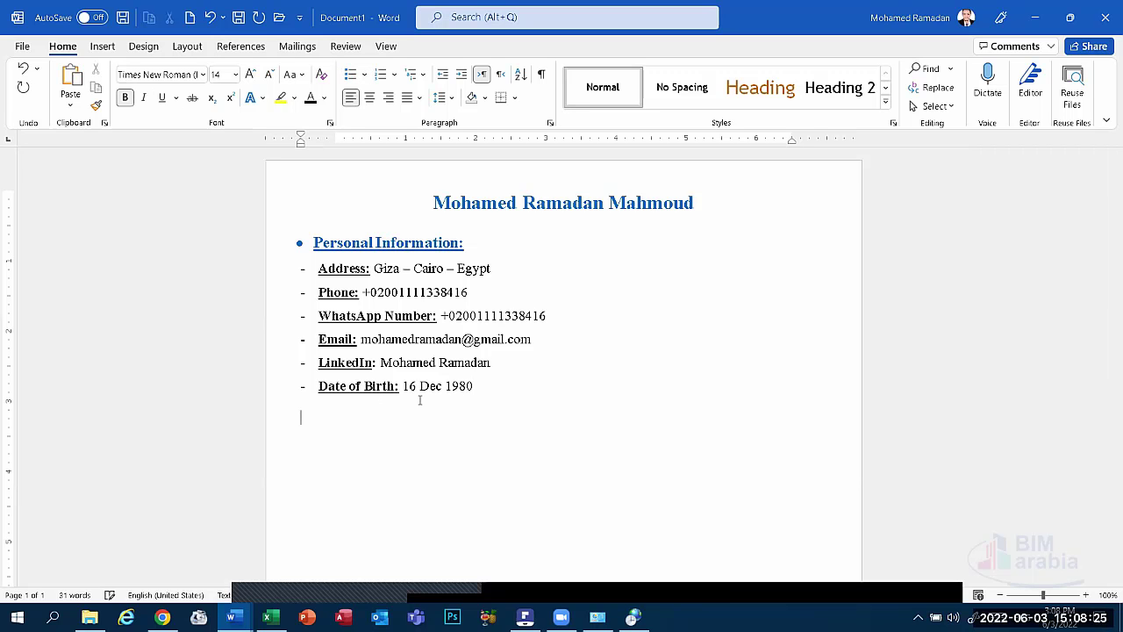
key("ctrl+z")
key("ctrl+z")
key("Return")
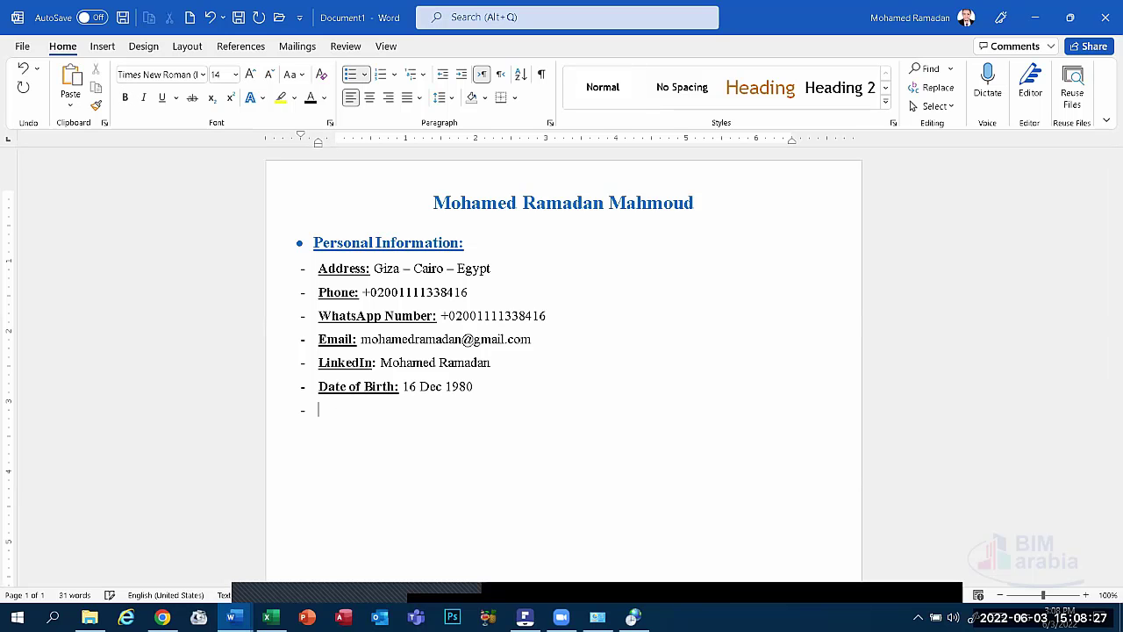
key("ctrl+b")
key("ctrl+u")
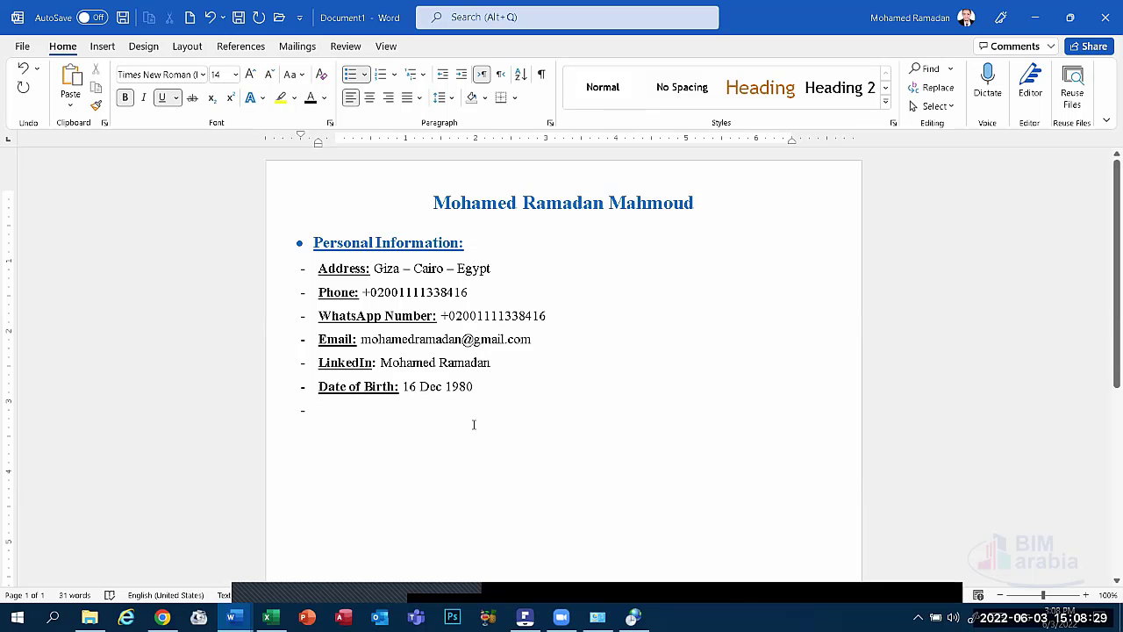
type("Mar")
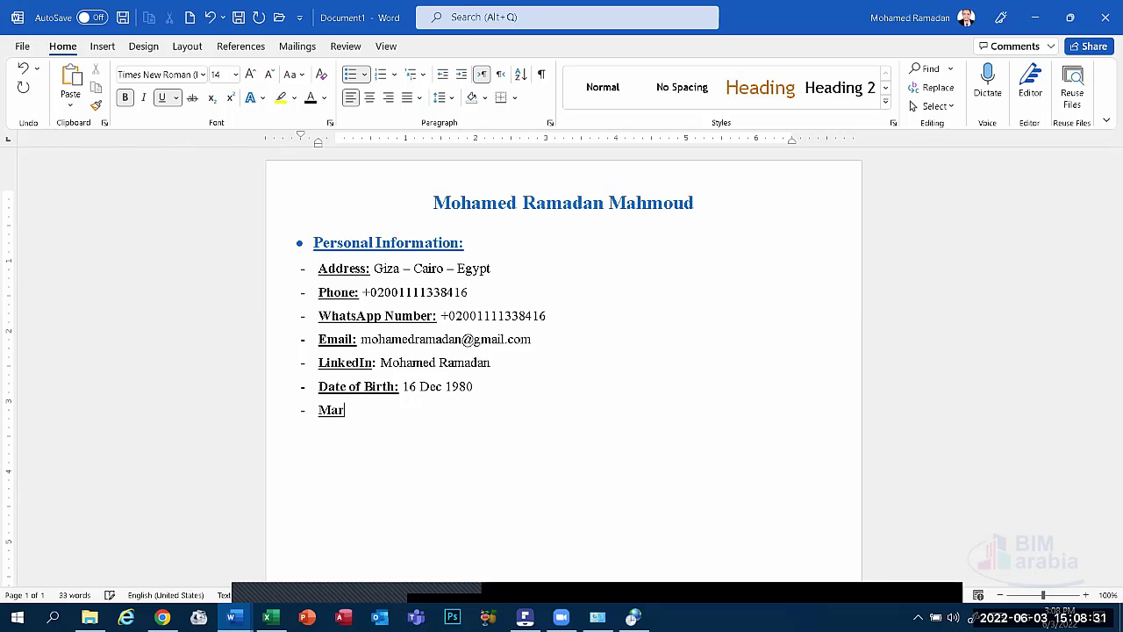
type("ital Satute:")
key("ctrl+b")
key("ctrl+u")
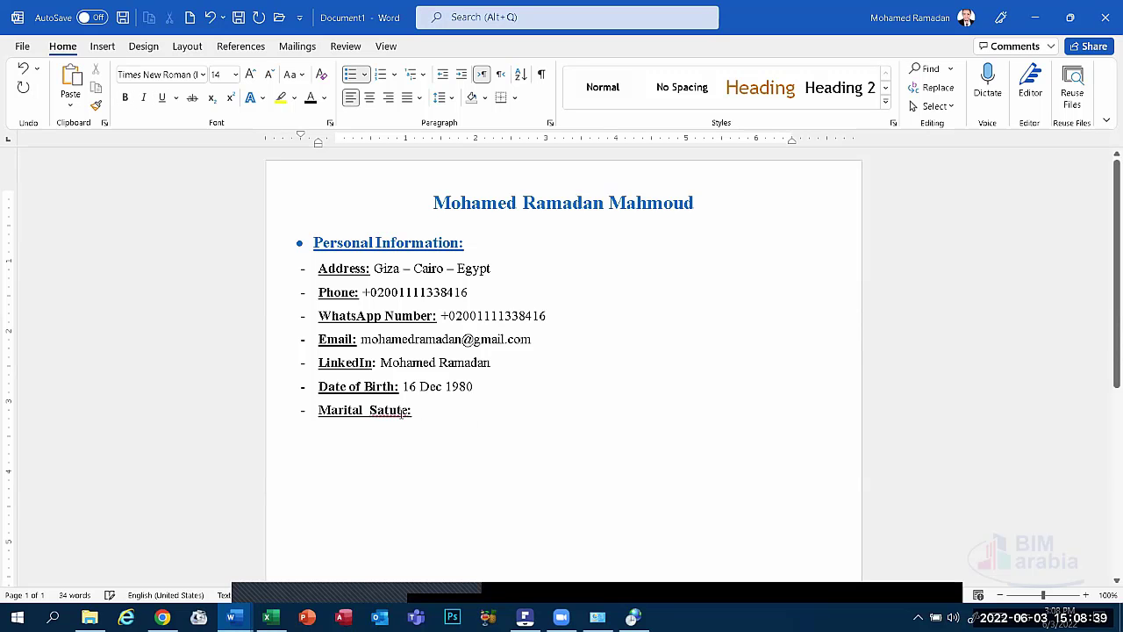
Give the marital label the value 'Finished', fix its double space, and start a new dash line.
right_click(401, 410)
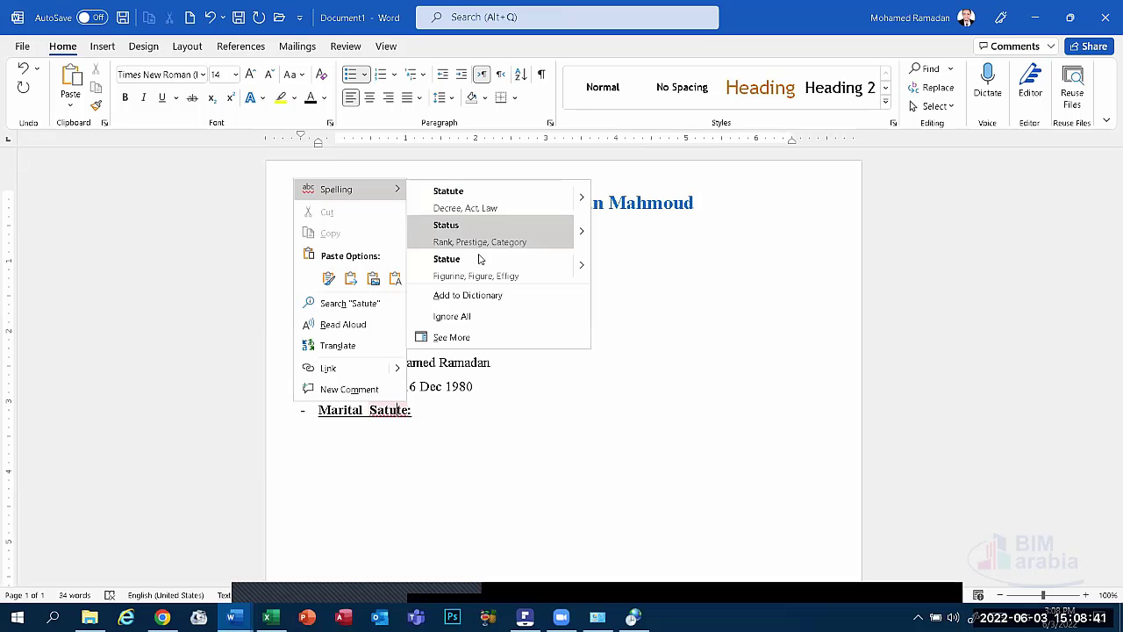
key("Escape")
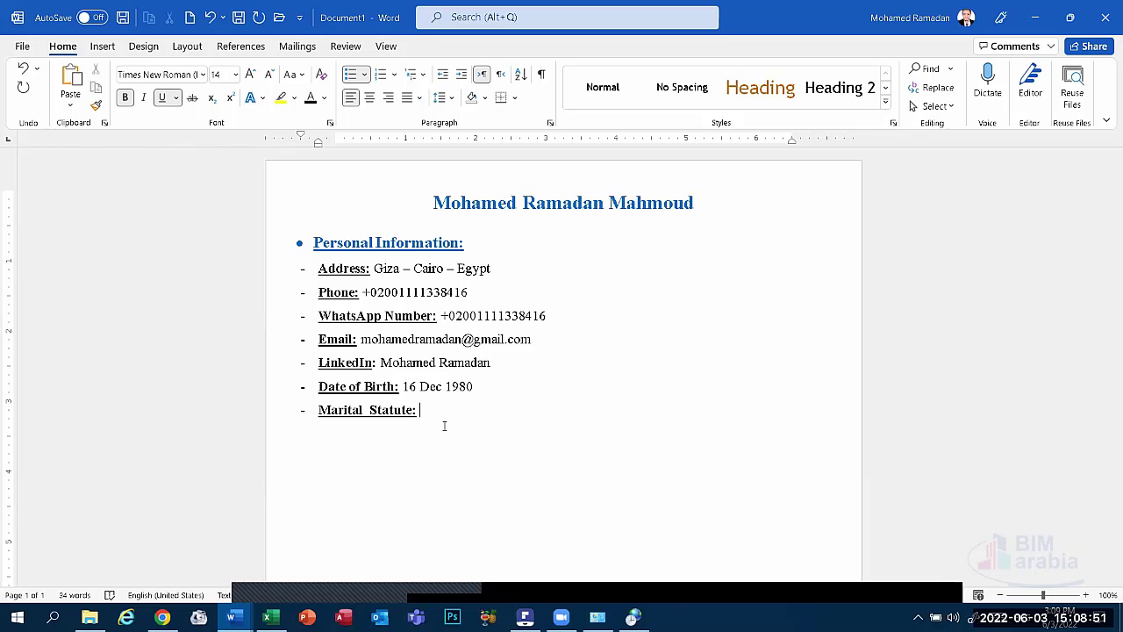
type("Finished")
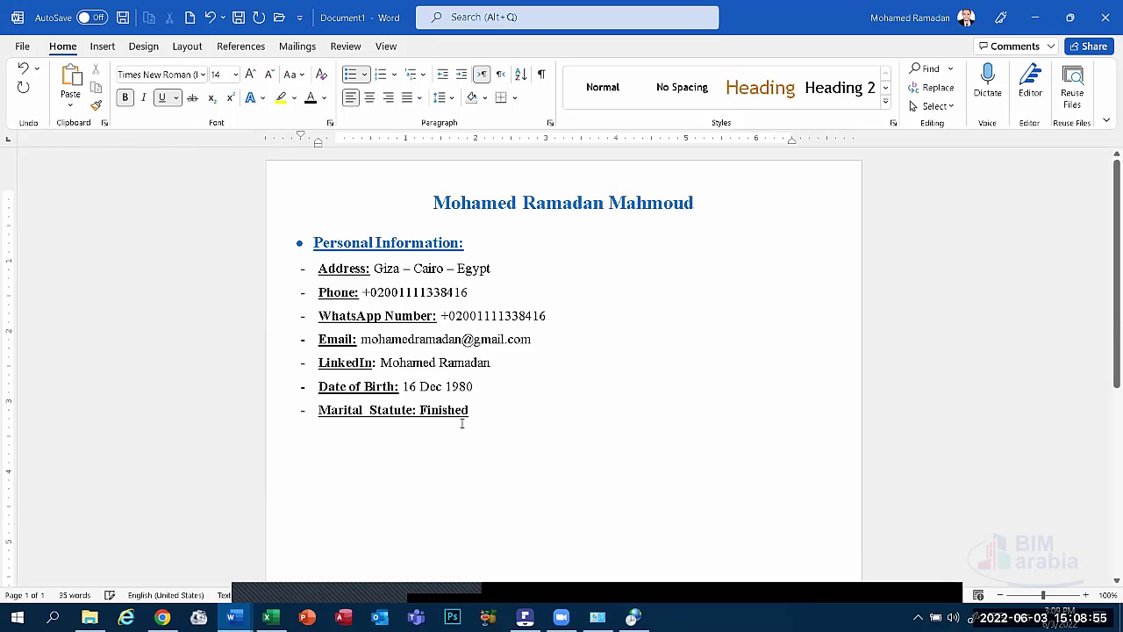
left_click_drag(474, 413, 418, 410)
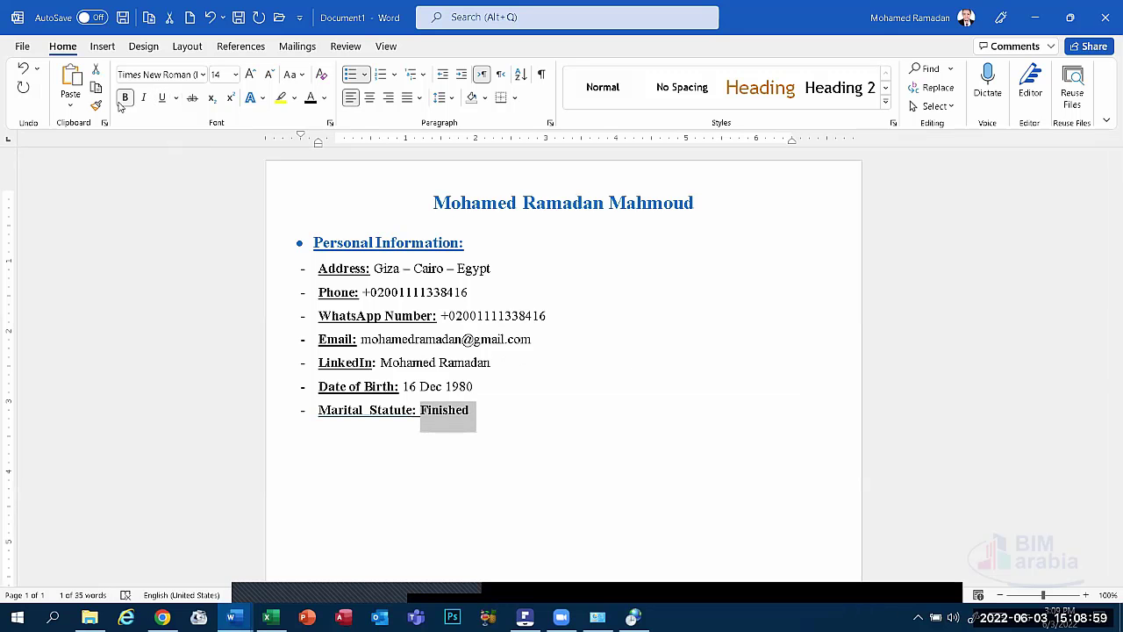
right_click(369, 410)
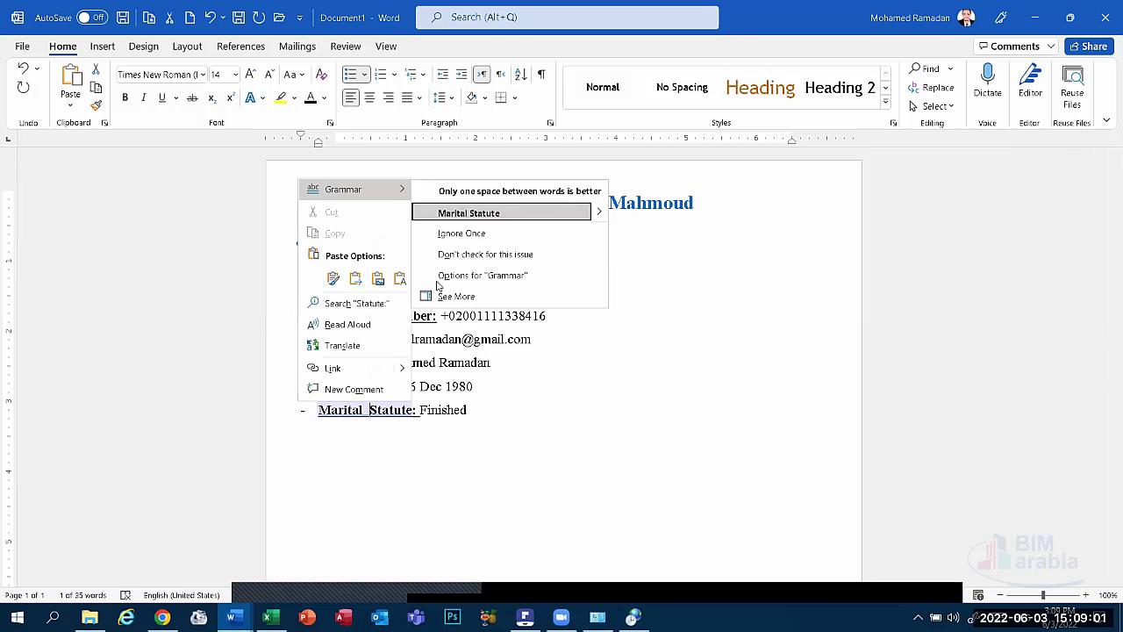
left_click(468, 216)
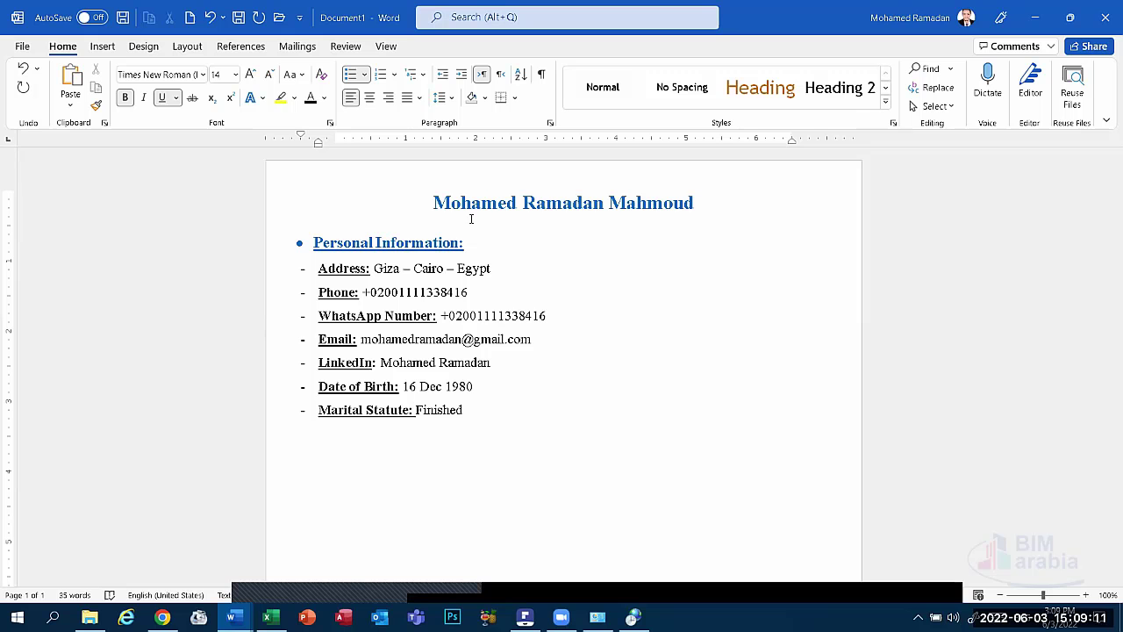
left_click(477, 421)
key("Return")
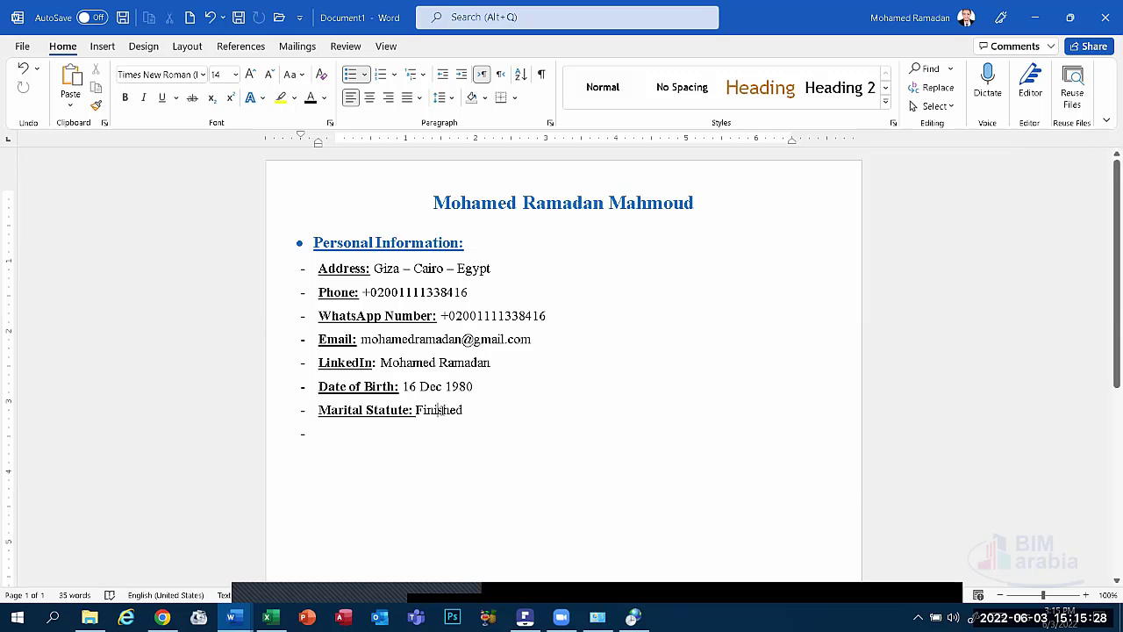
Change the marital status value from 'Finished' to 'Single'.
key("End")
key("shift+Left")
key("shift+Left")
key("shift+Left")
key("shift+Left")
key("shift+Left")
key("shift+Left")
key("shift+Left")
key("shift+Left")
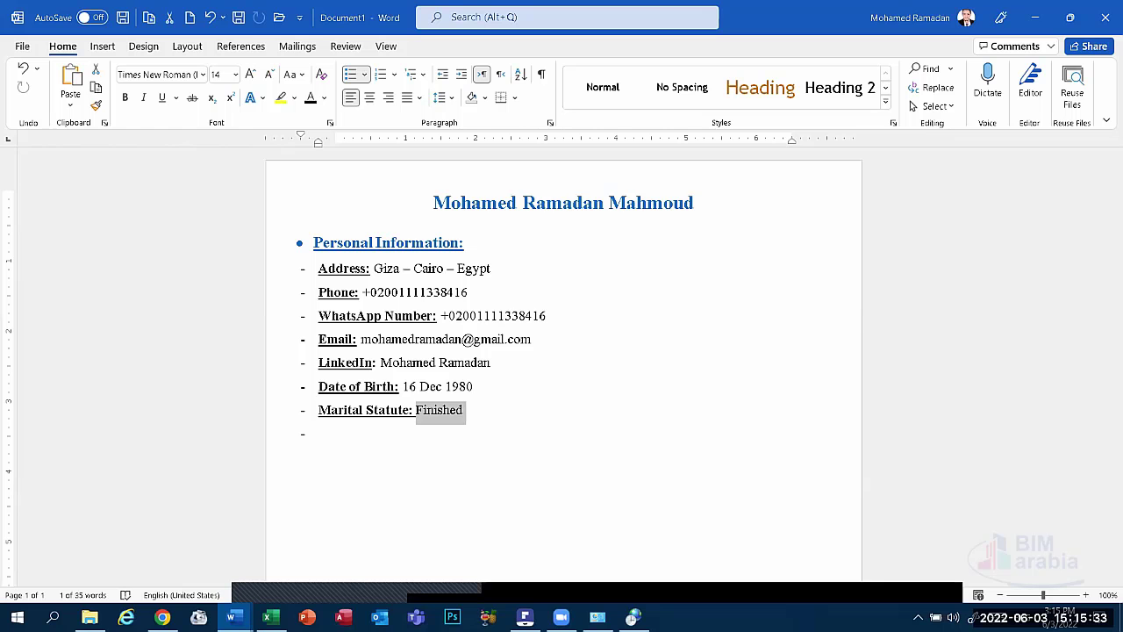
type("Single")
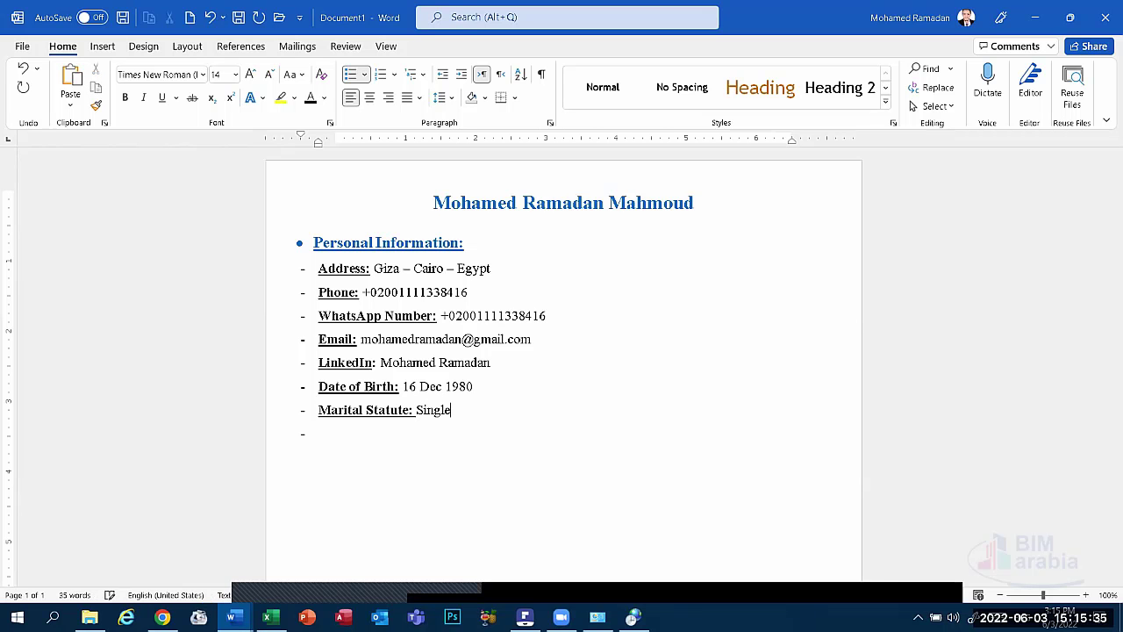
Add a bold underlined 'Army Statute:' entry with the plain value 'Finished' below it.
key("Return")
key("ctrl+b")
key("ctrl+u")
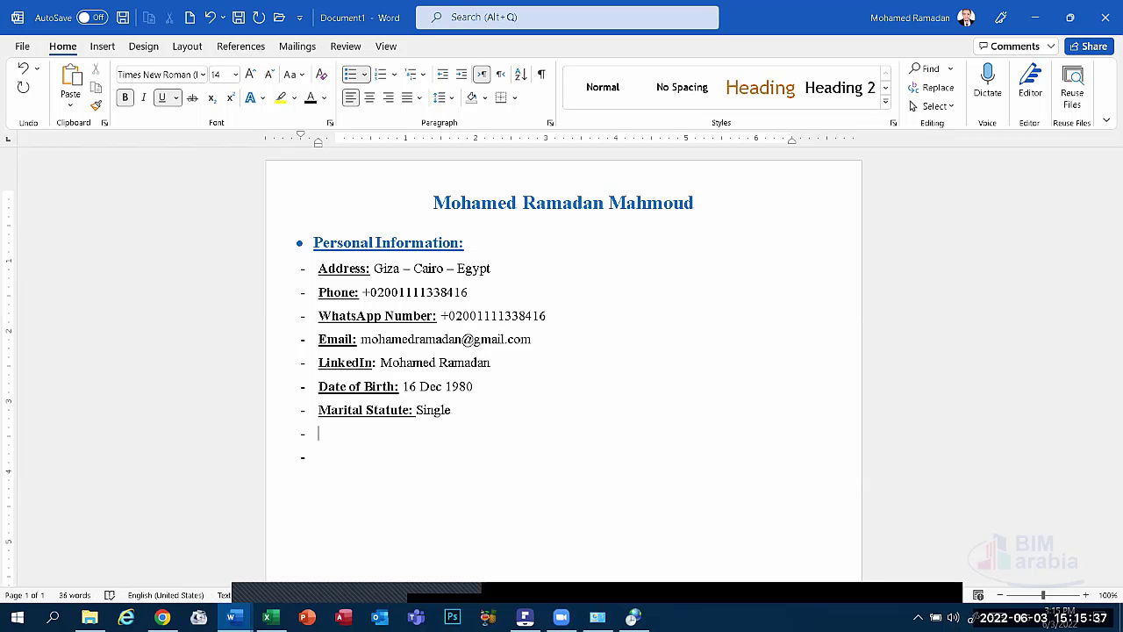
type("Army Statute")
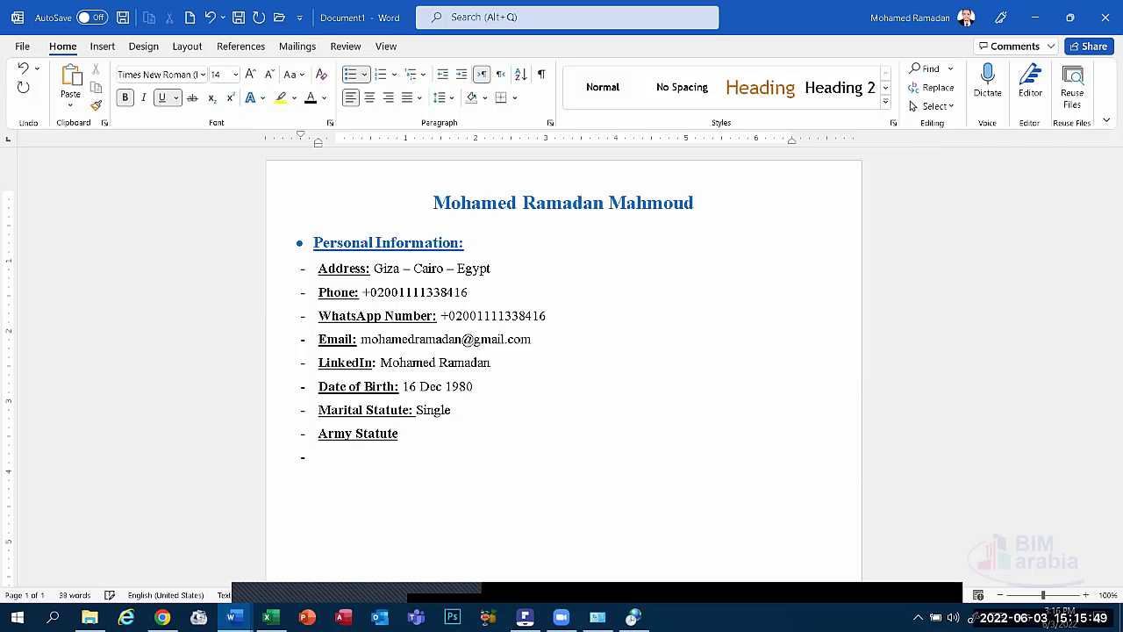
type(":")
key("ctrl+b")
key("ctrl+u")
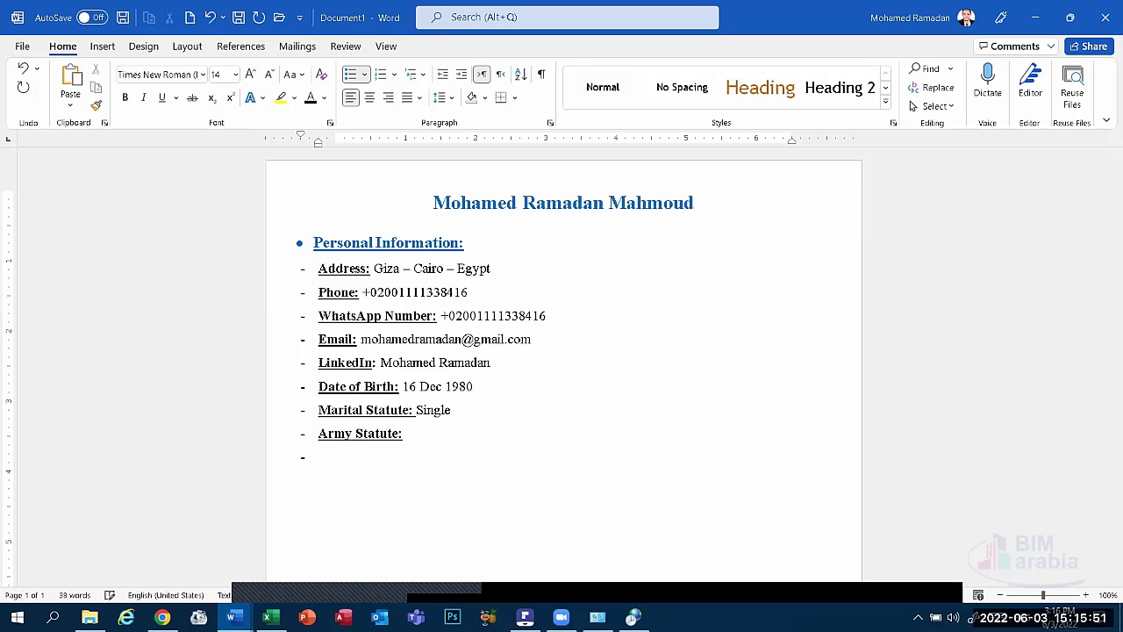
type("Finished")
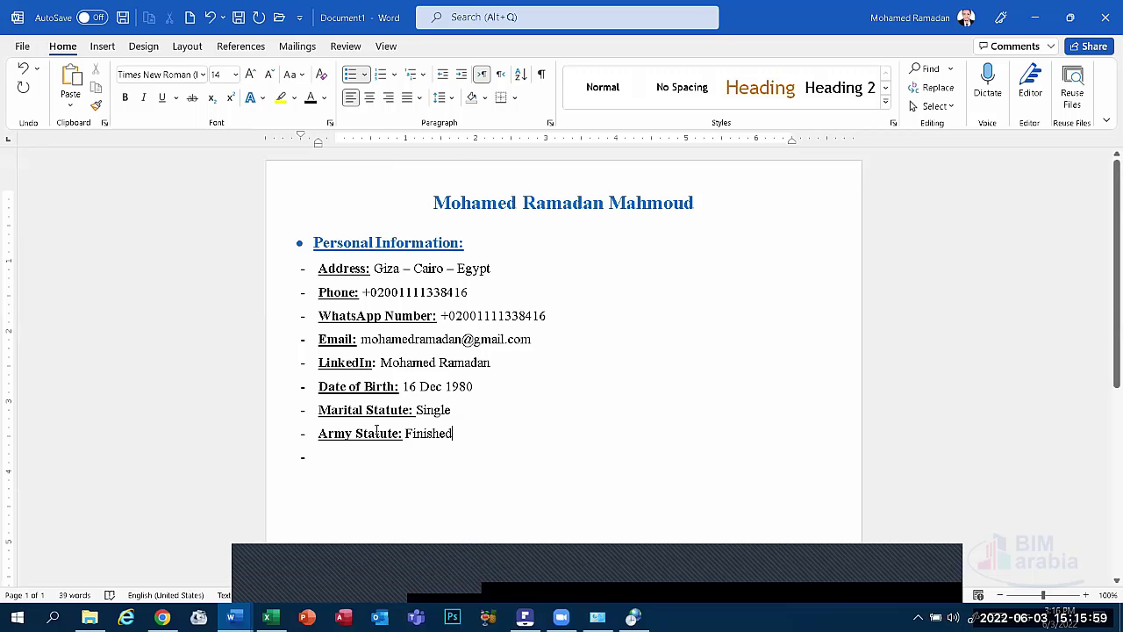
key("ctrl+b")
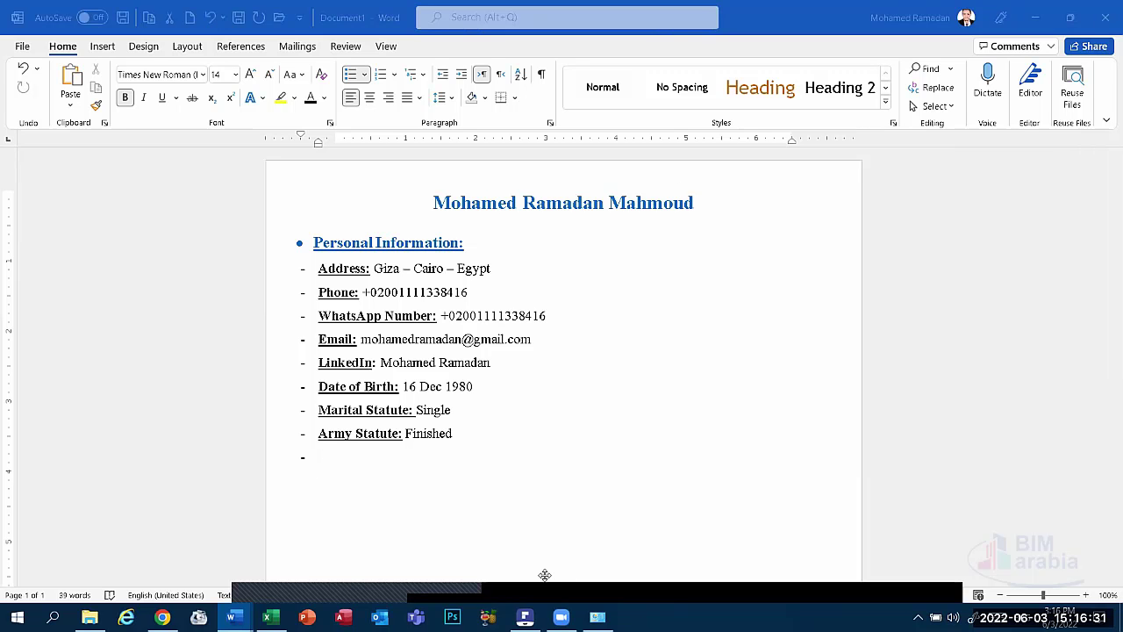
Delete the empty dash bullet below 'Army Statute: Finished'.
mouse_move(398, 568)
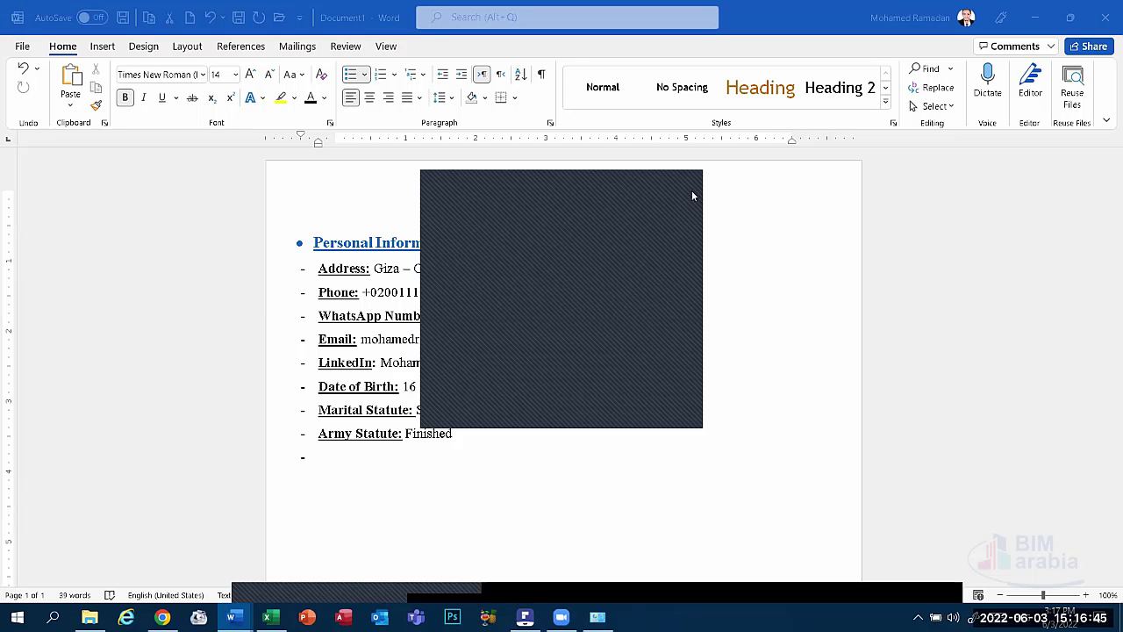
left_click(320, 463)
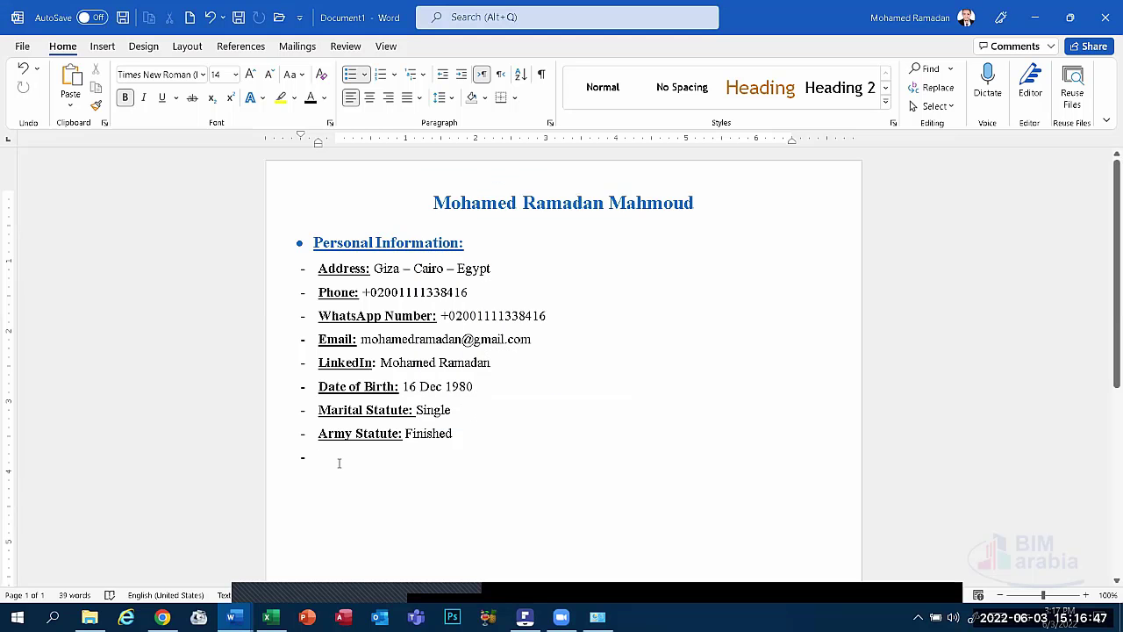
key("BackSpace")
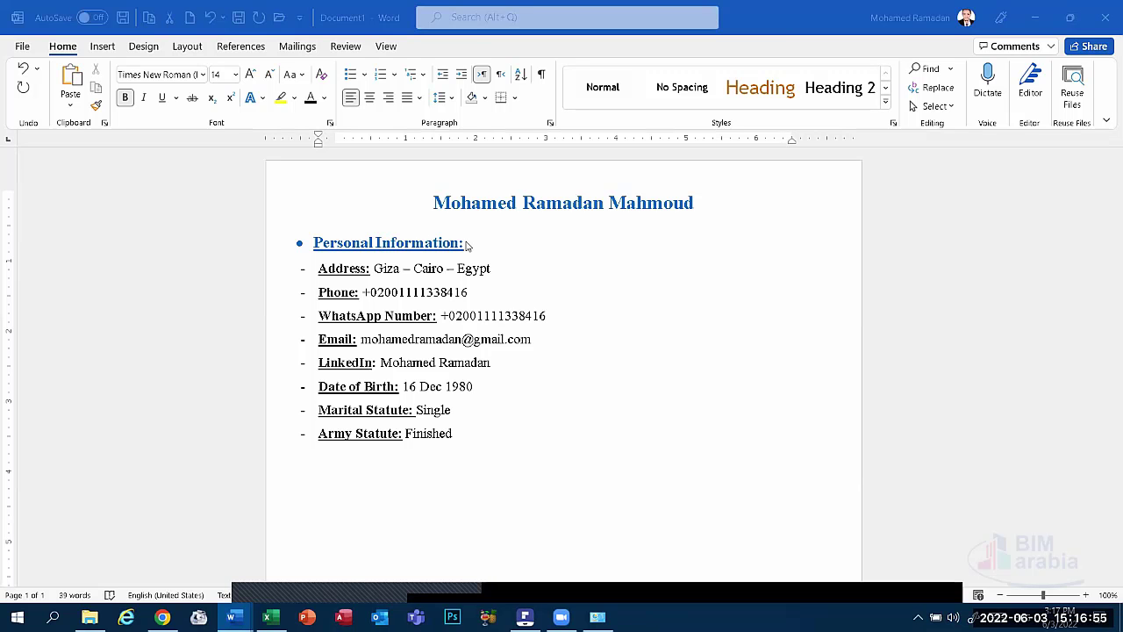
Copy the 'Personal Information:' heading and paste it on the empty line below Army Statute.
left_click(465, 245)
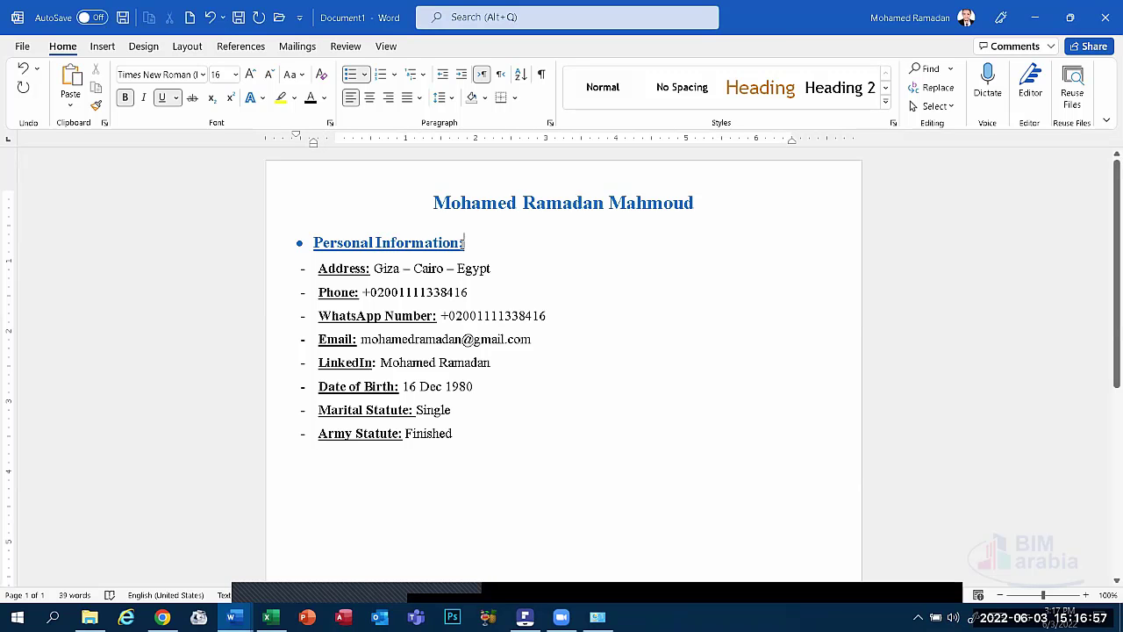
left_click(530, 585)
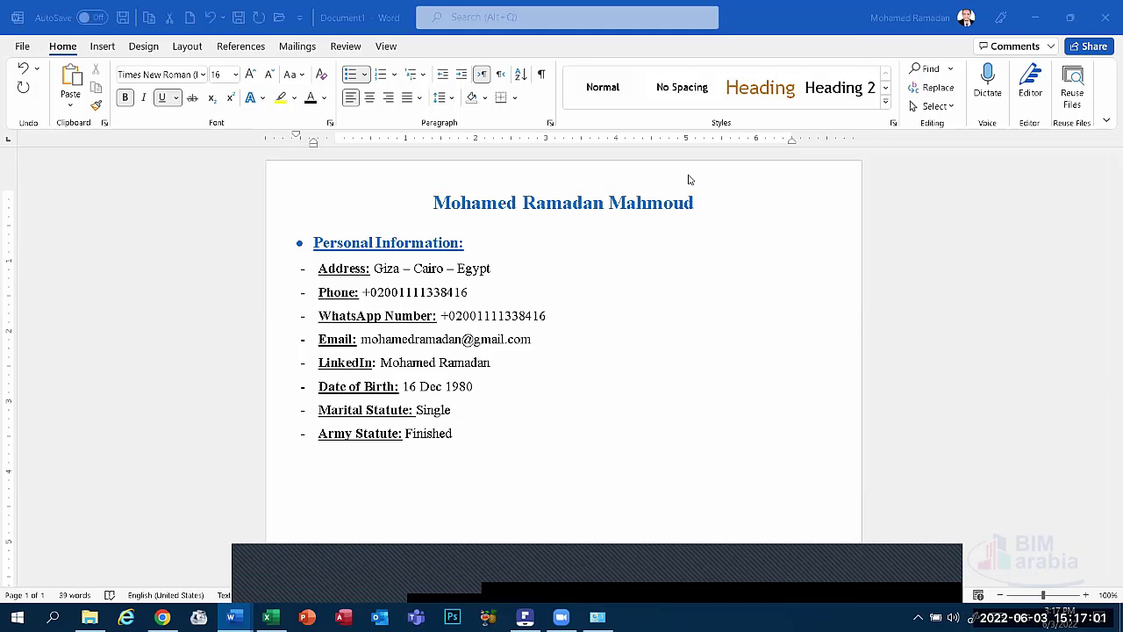
left_click(463, 255)
left_click_drag(465, 246, 254, 246)
key("super+c")
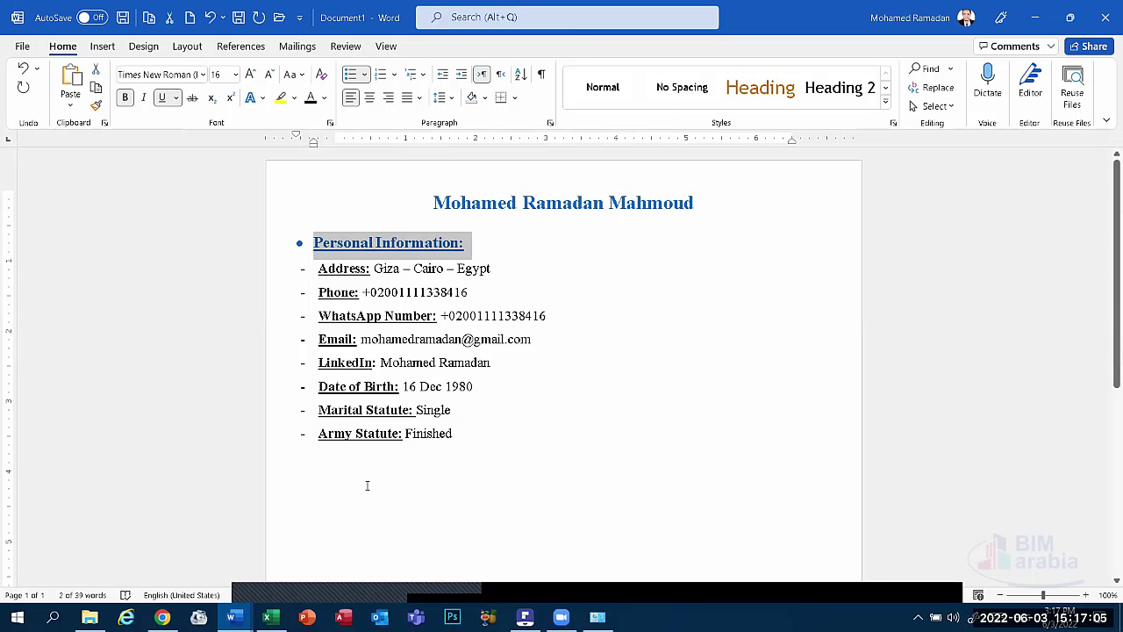
left_click(365, 482)
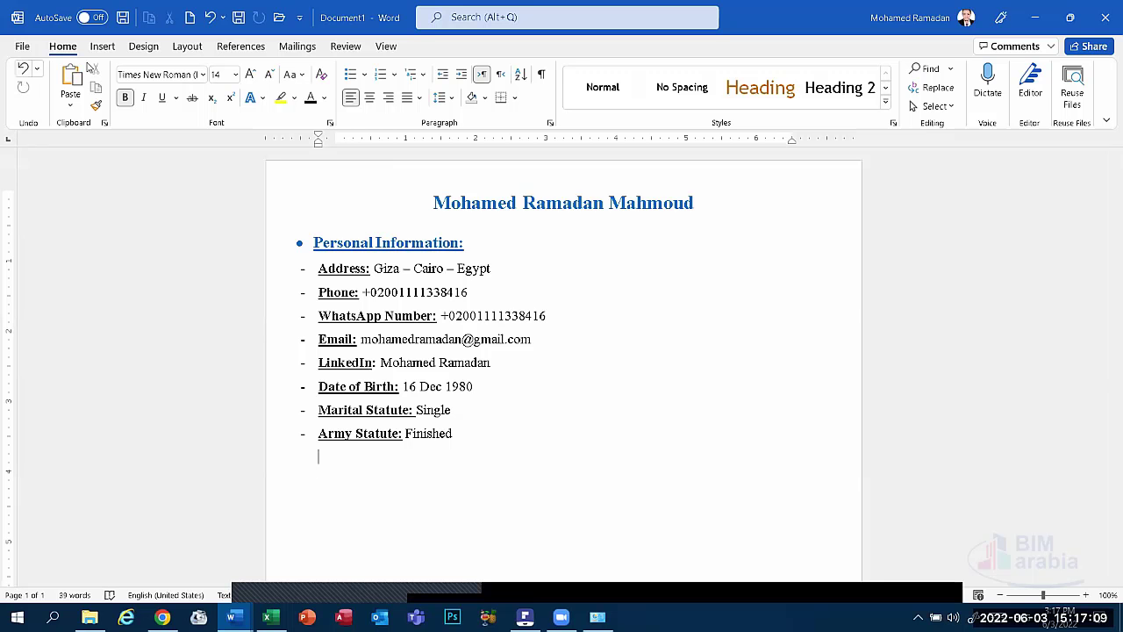
left_click(58, 78)
Switch the list to round bullets and remove the gap so bullets sit tight against the text.
left_click(361, 458)
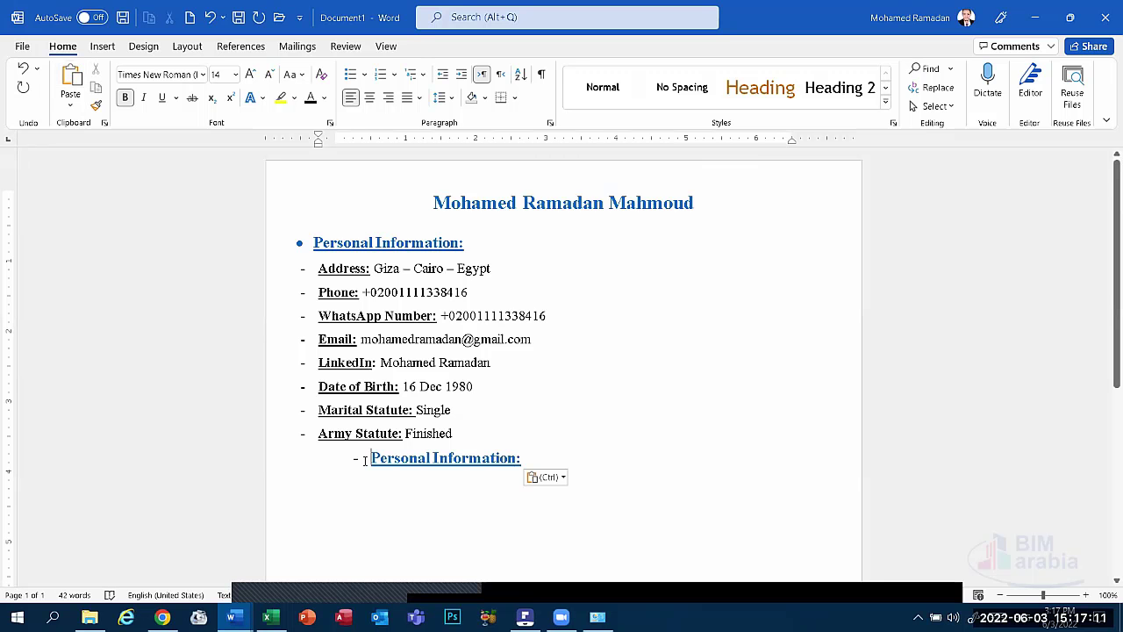
left_click(364, 74)
left_click(355, 129)
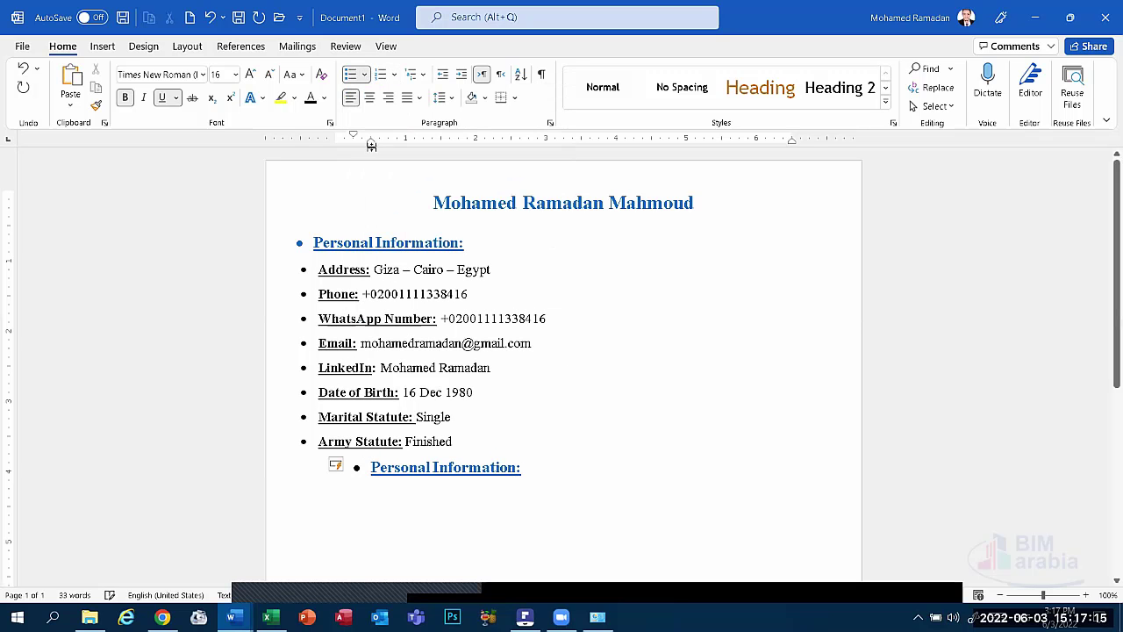
mouse_move(373, 150)
left_mouse_down()
mouse_move(294, 149)
mouse_move(369, 142)
mouse_move(285, 133)
mouse_move(352, 138)
mouse_move(301, 137)
left_mouse_up()
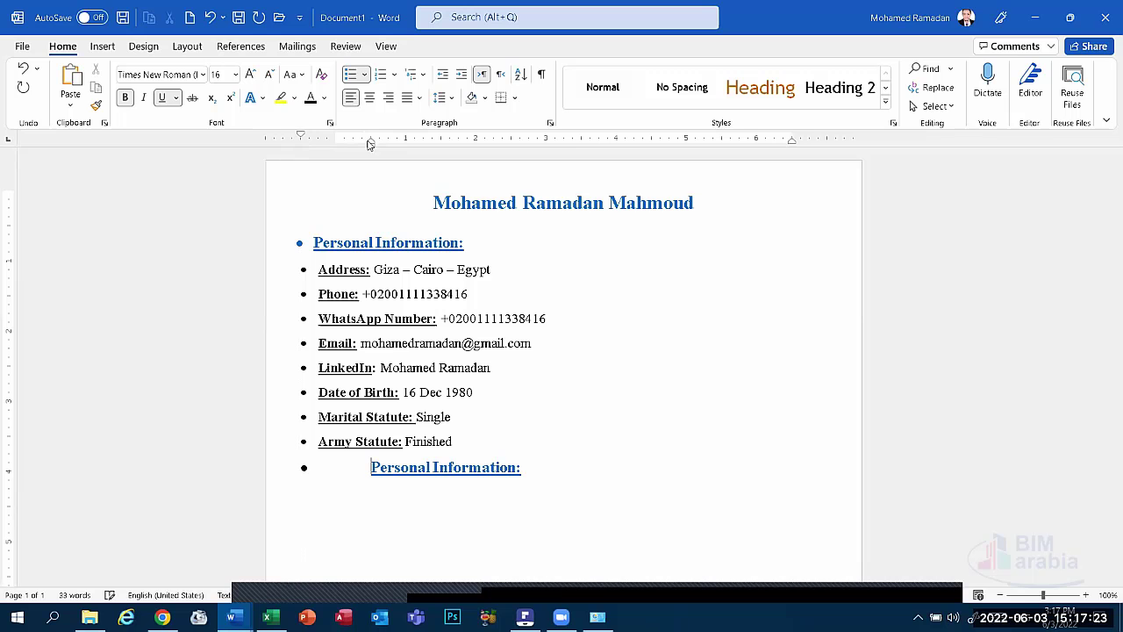
mouse_move(368, 146)
left_mouse_down()
mouse_move(328, 147)
mouse_move(366, 154)
left_mouse_up()
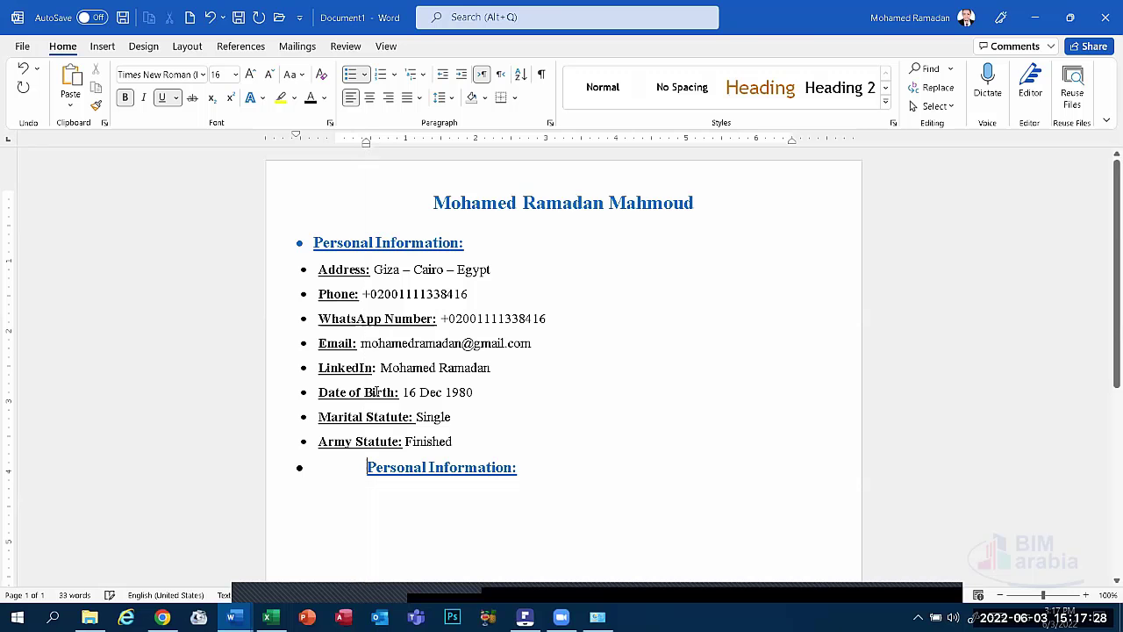
right_click(355, 467)
left_click(396, 227)
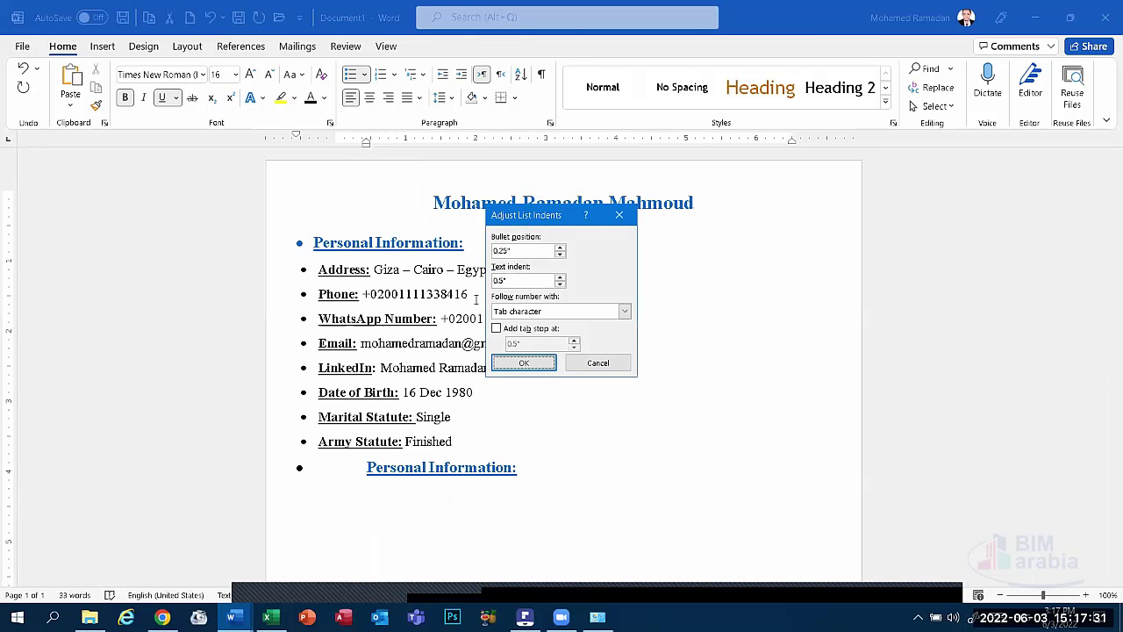
left_click(529, 314)
left_click(535, 344)
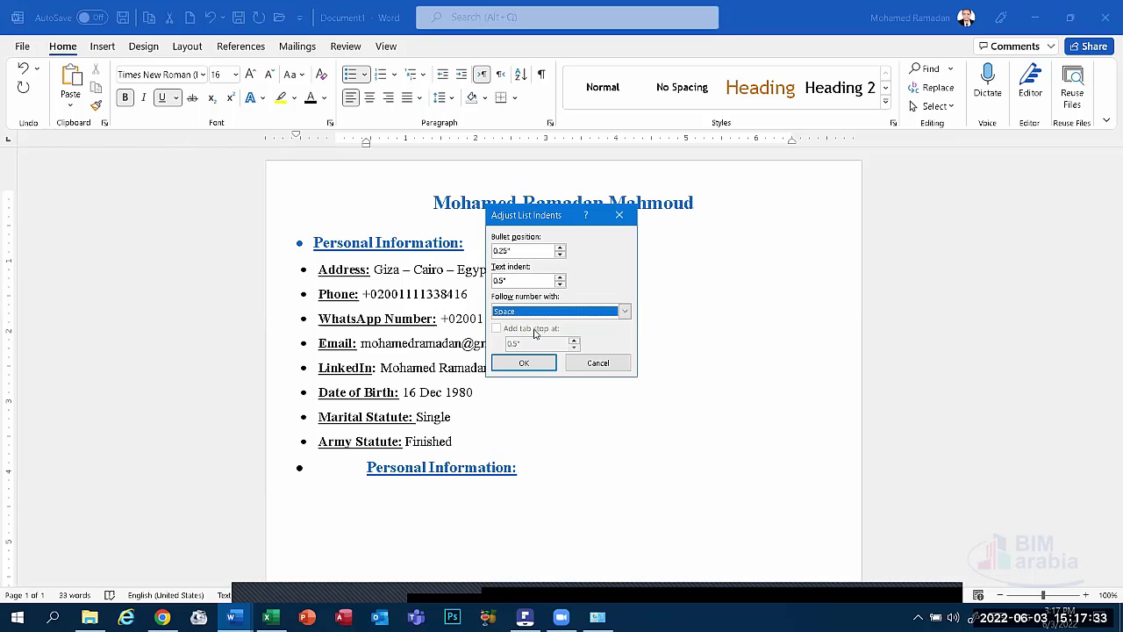
left_click(509, 363)
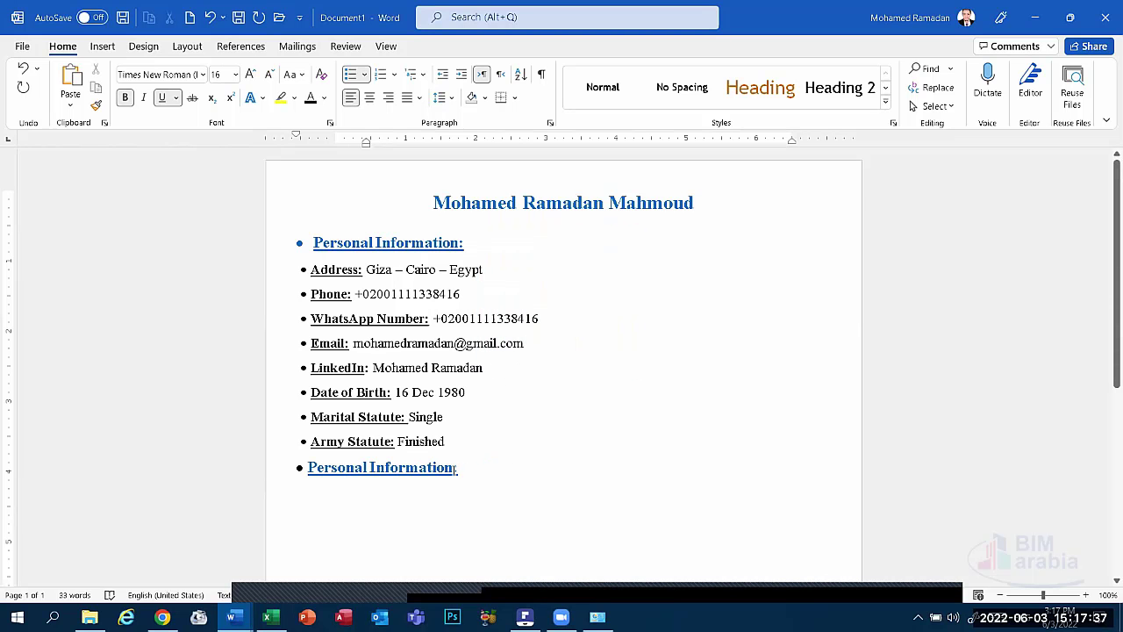
left_click_drag(452, 467, 350, 462)
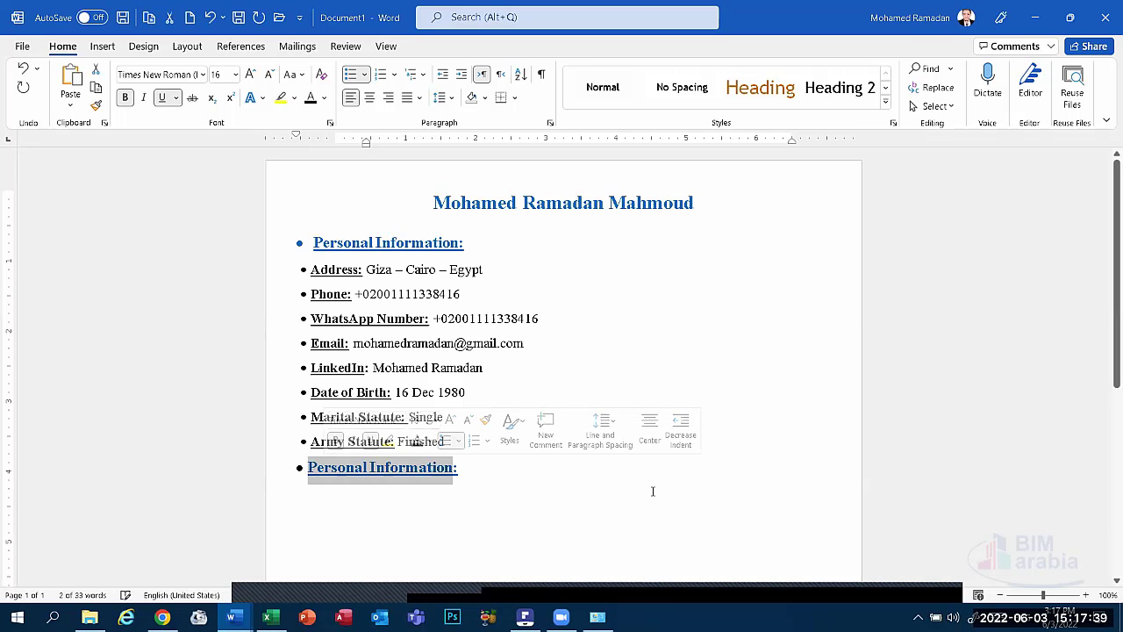
Rename the pasted heading to 'Objectives' and give it a bullet again.
type("Ob")
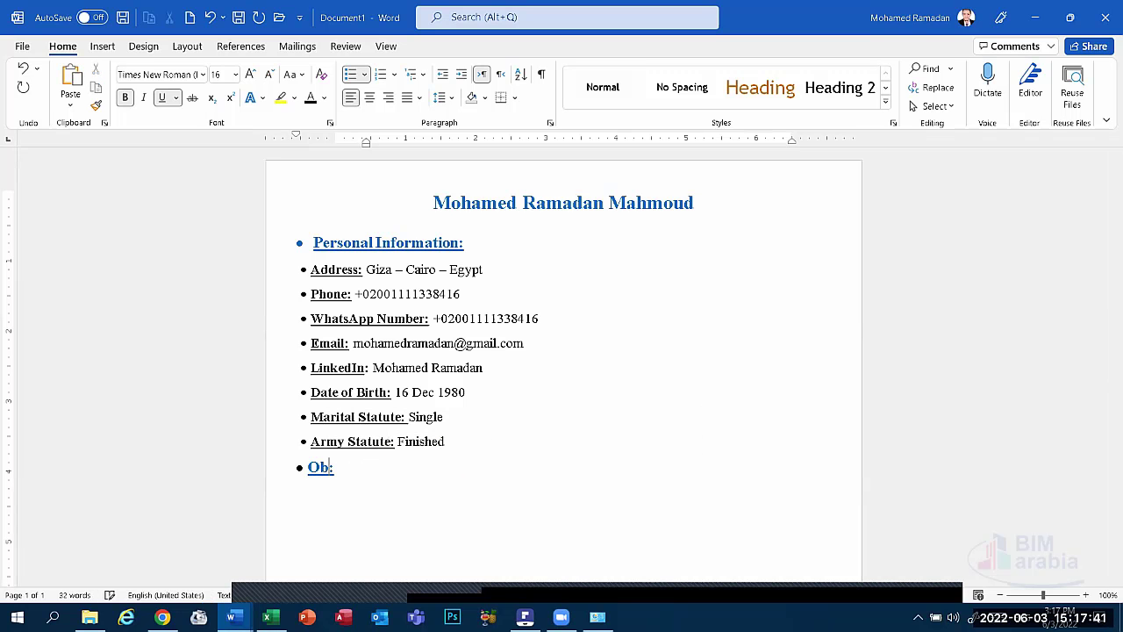
type("jectives")
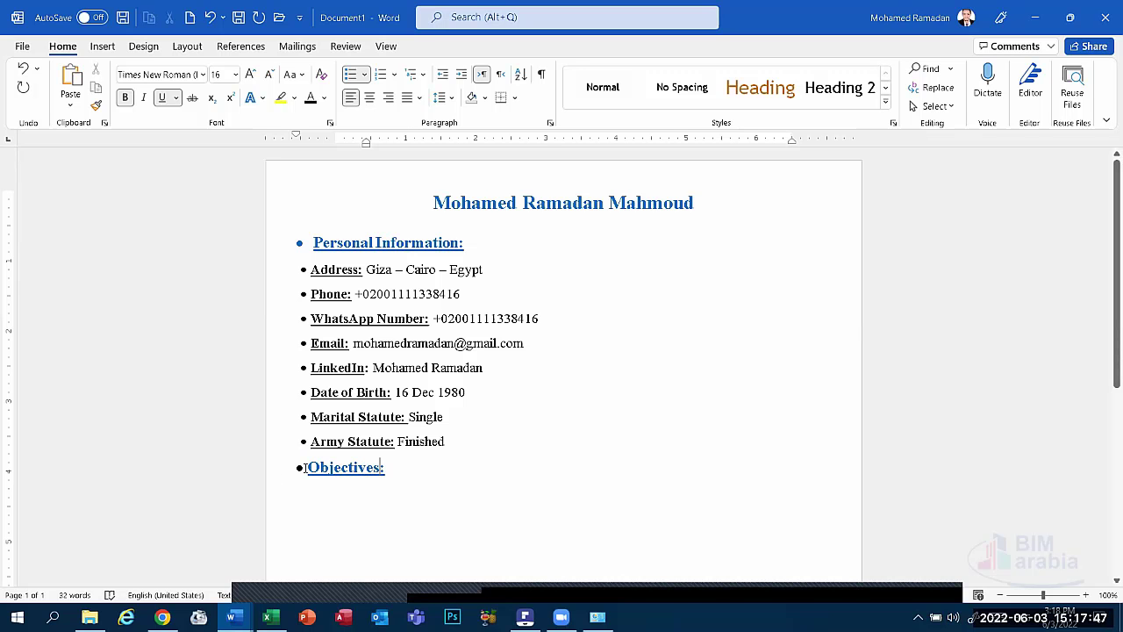
left_click(305, 468)
key("BackSpace")
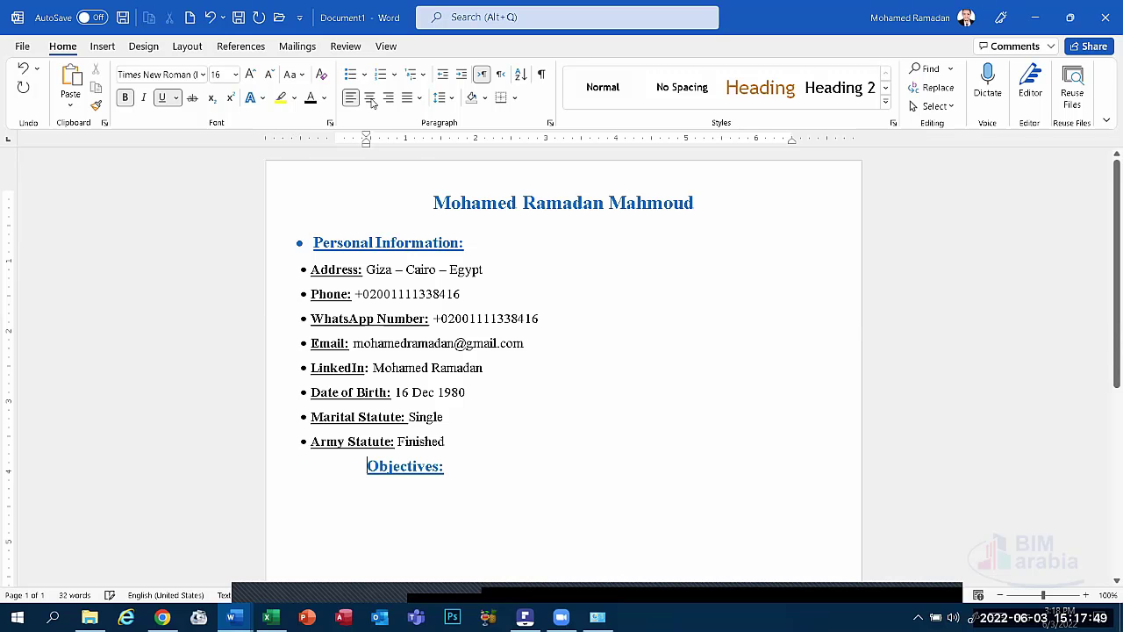
left_click(324, 98)
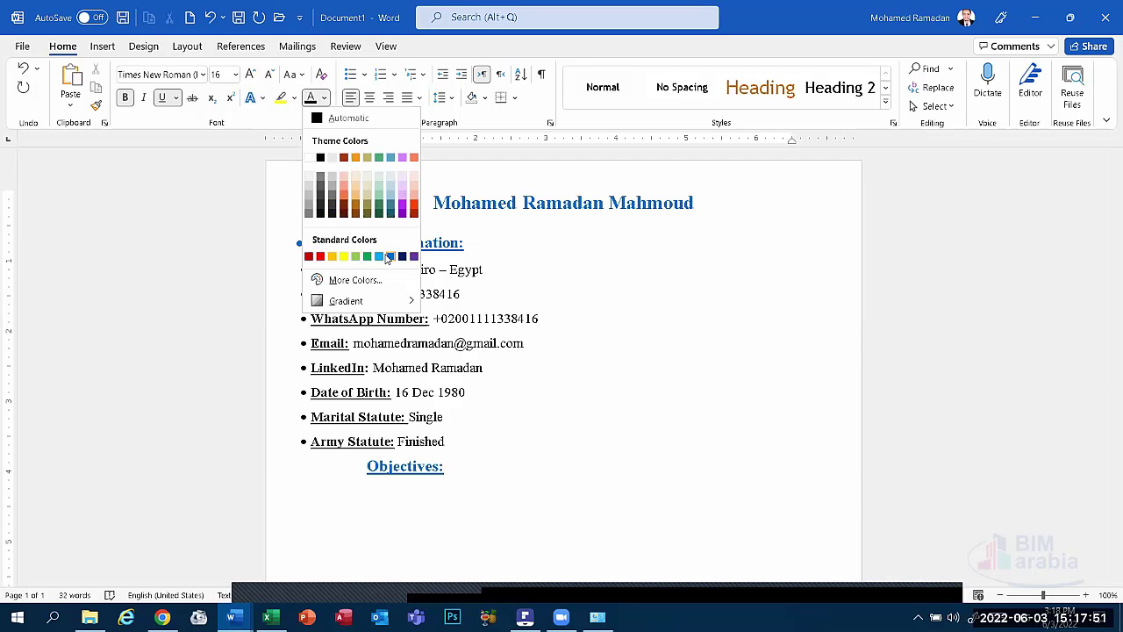
left_click(324, 97)
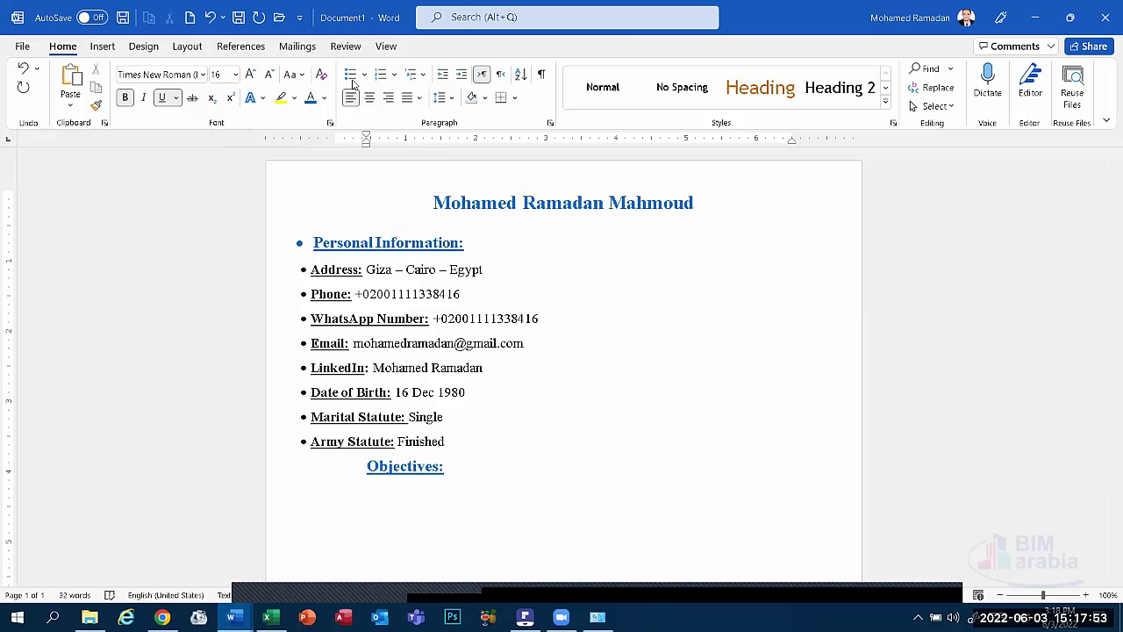
left_click(351, 74)
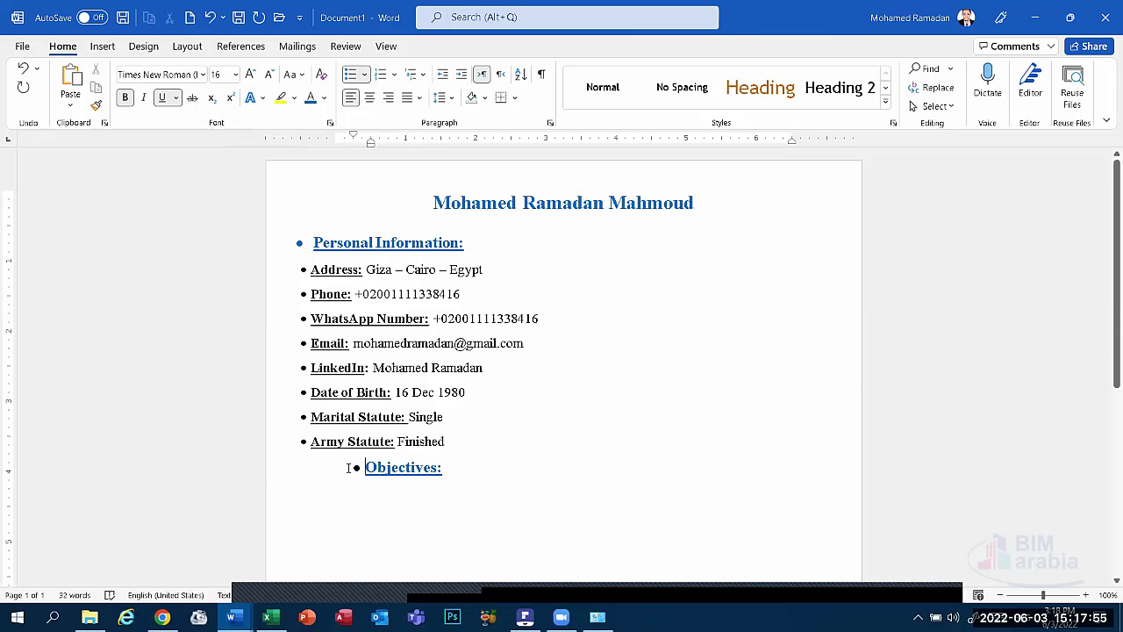
left_click(357, 469)
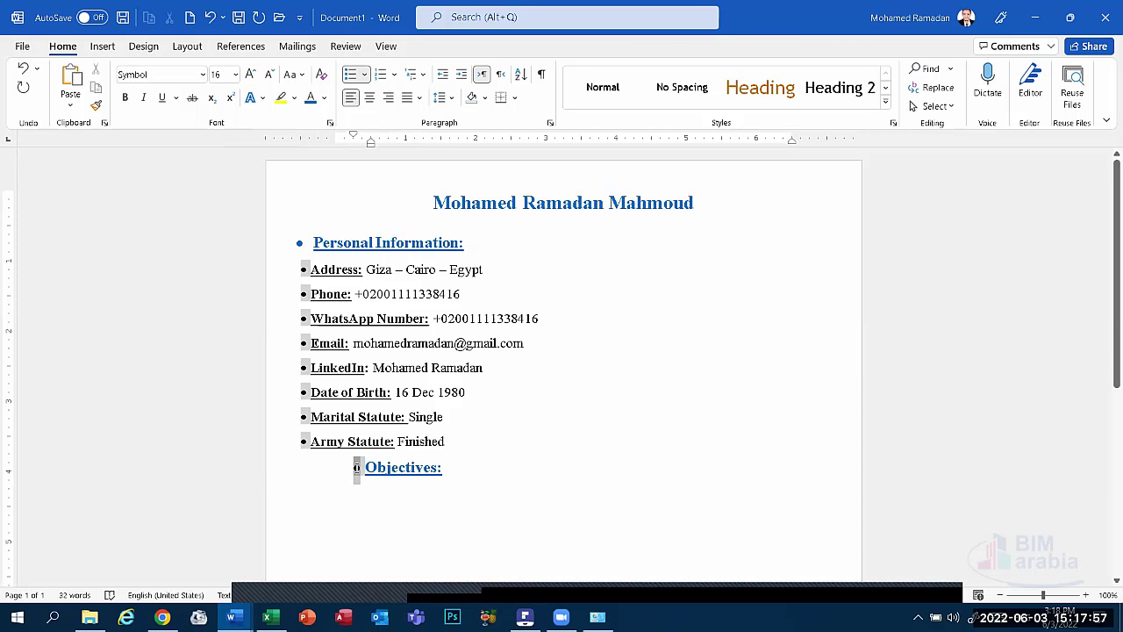
left_click(365, 469)
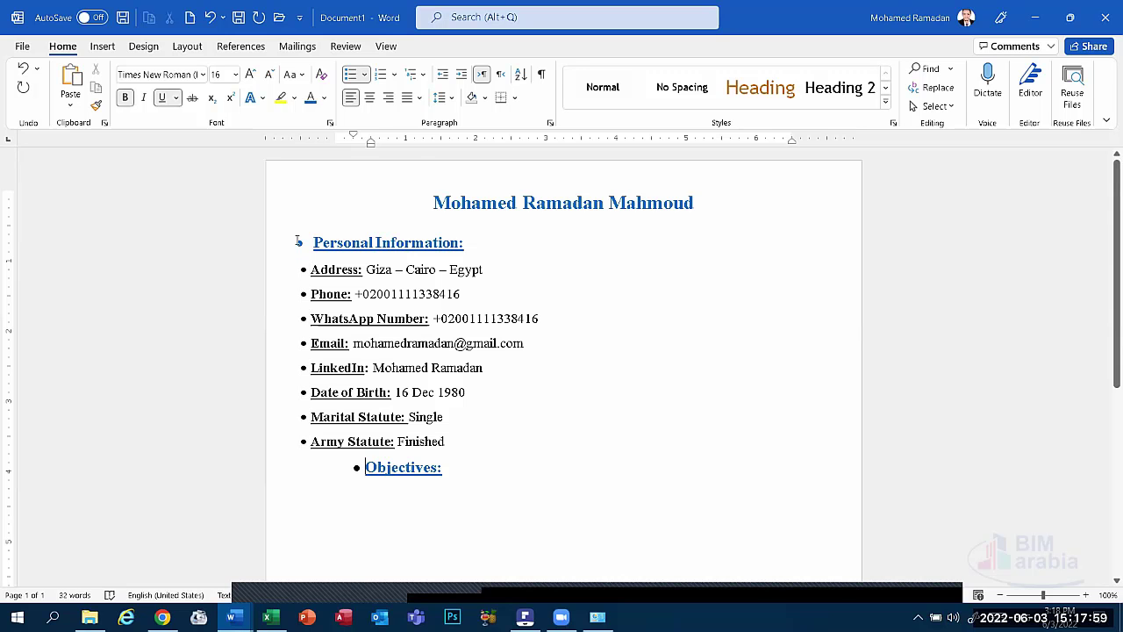
Make the Personal Information bullet black and shift the Objectives bullet left to align with the list.
left_click(298, 243)
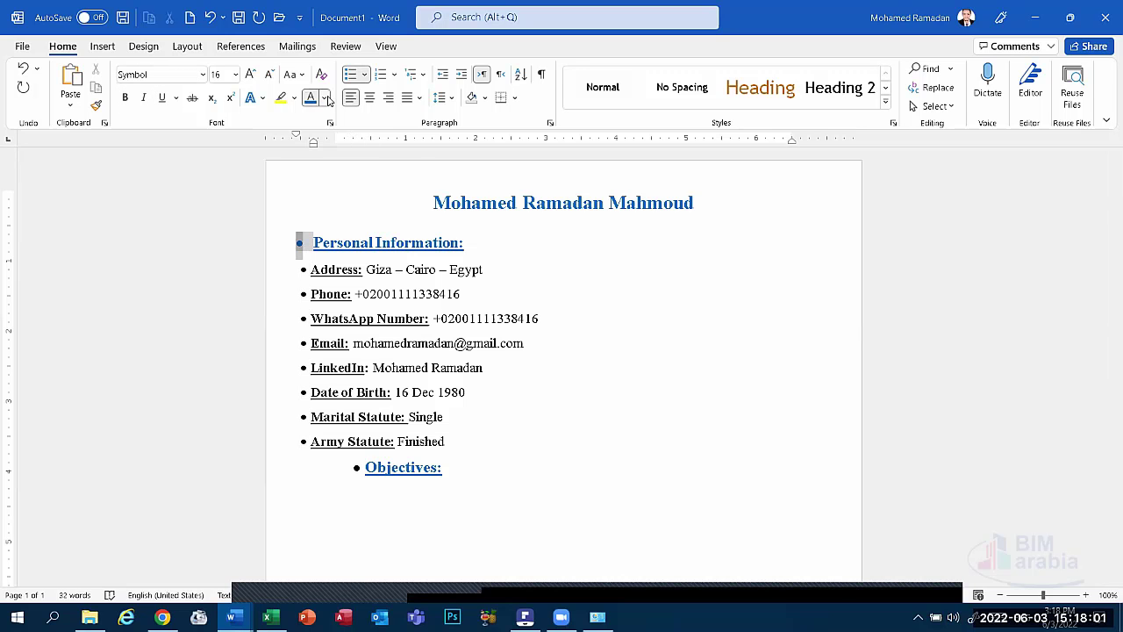
left_click(325, 99)
left_click(322, 160)
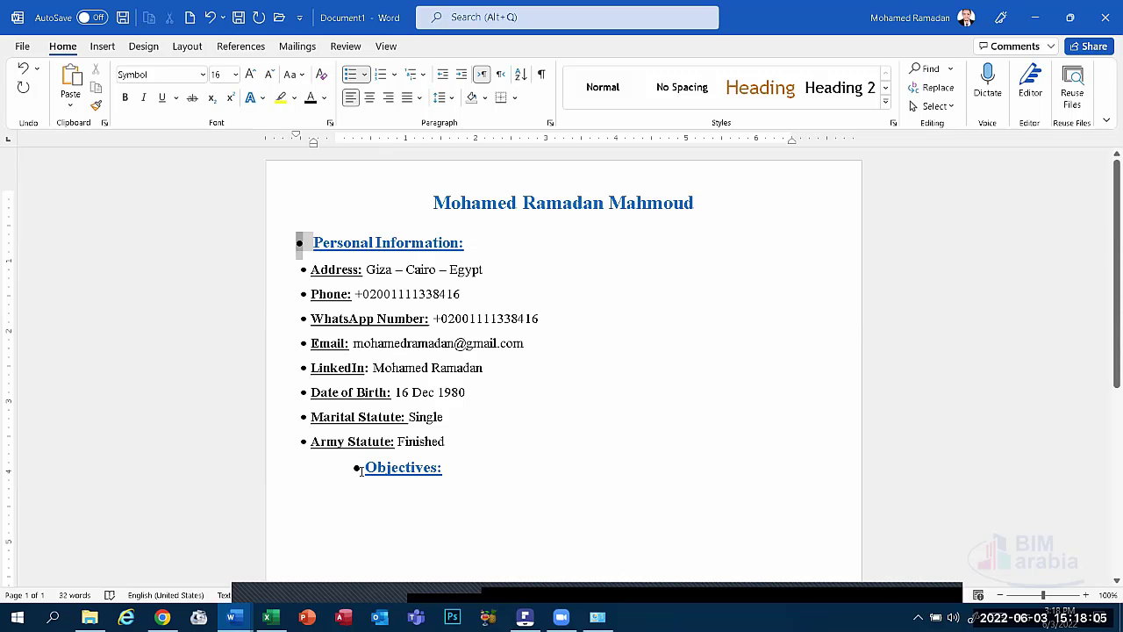
left_click(363, 467)
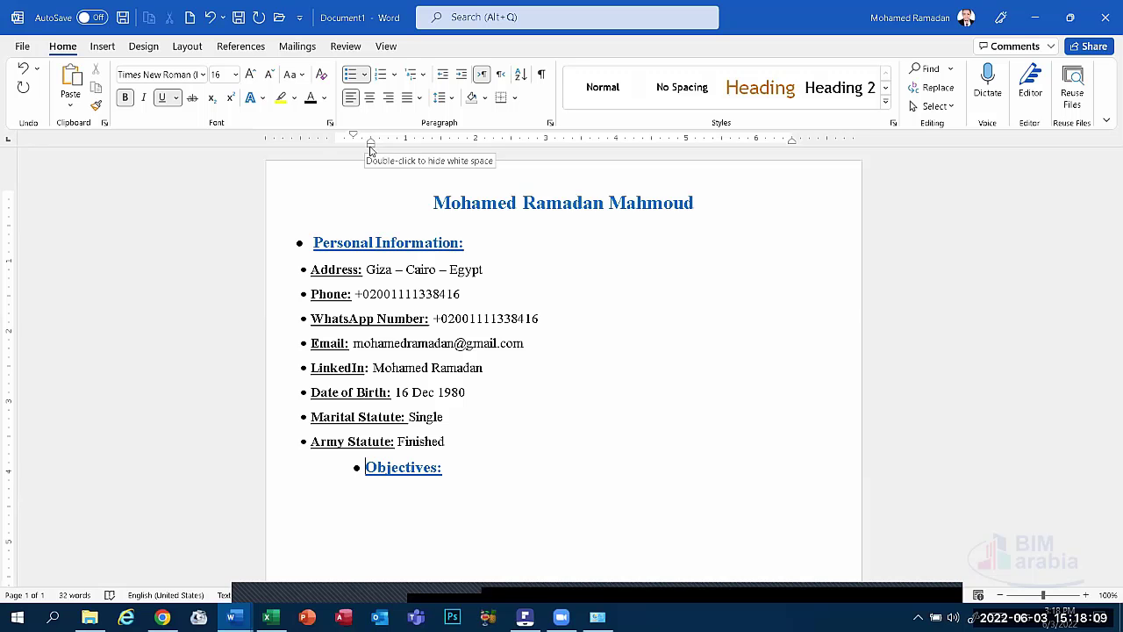
left_click_drag(370, 150, 319, 148)
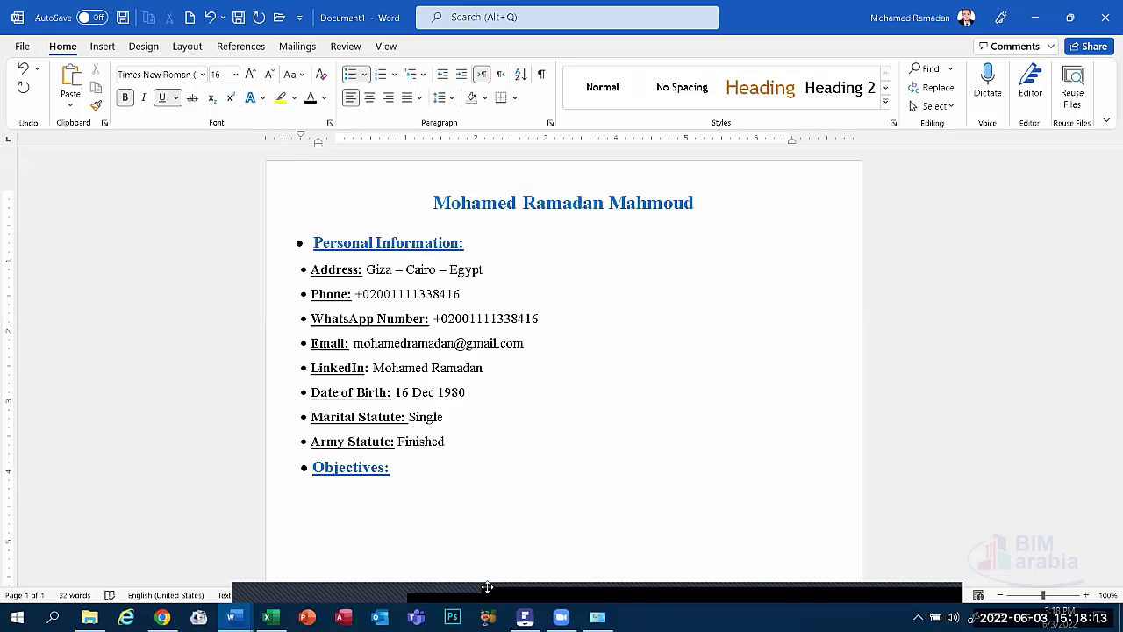
left_click(345, 496)
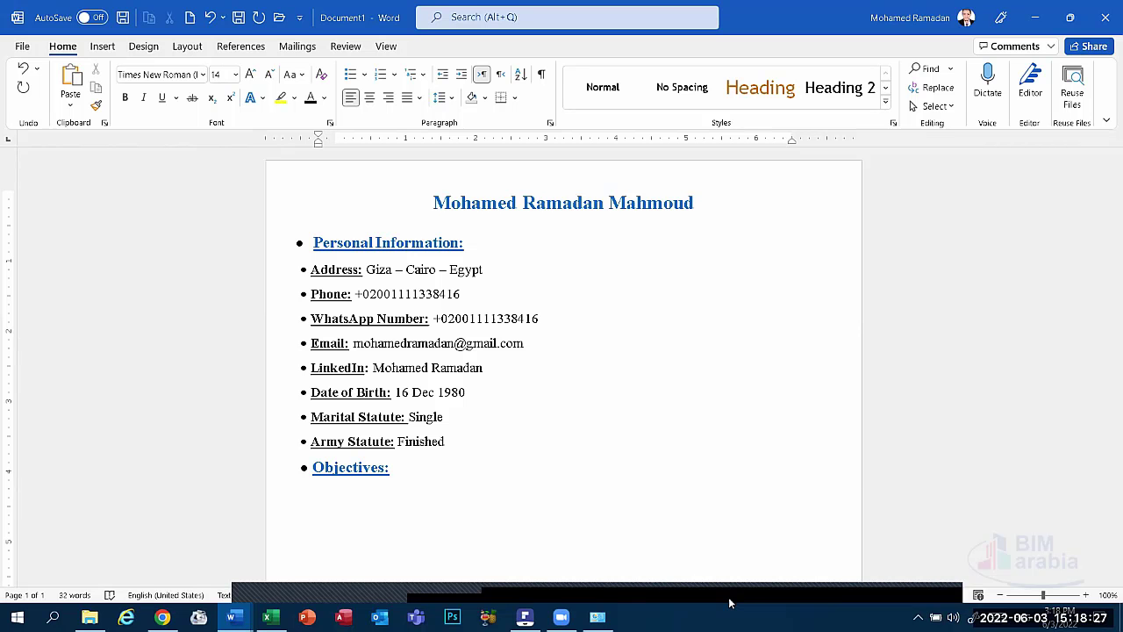
Type the objective 'I Plan to work as Mechanical Engineer in MEP and Hyfroulic'.
type("I Plan to")
type("work in=")
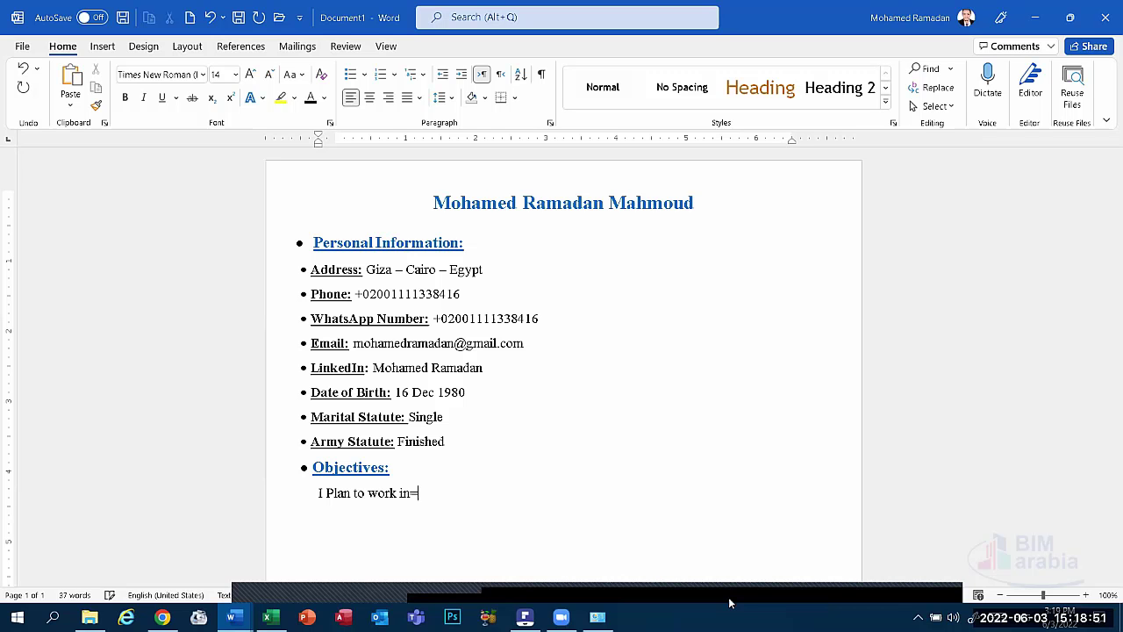
key("BackSpace")
key("BackSpace")
type("as MechanicalE")
key("BackSpace")
type("Engineer")
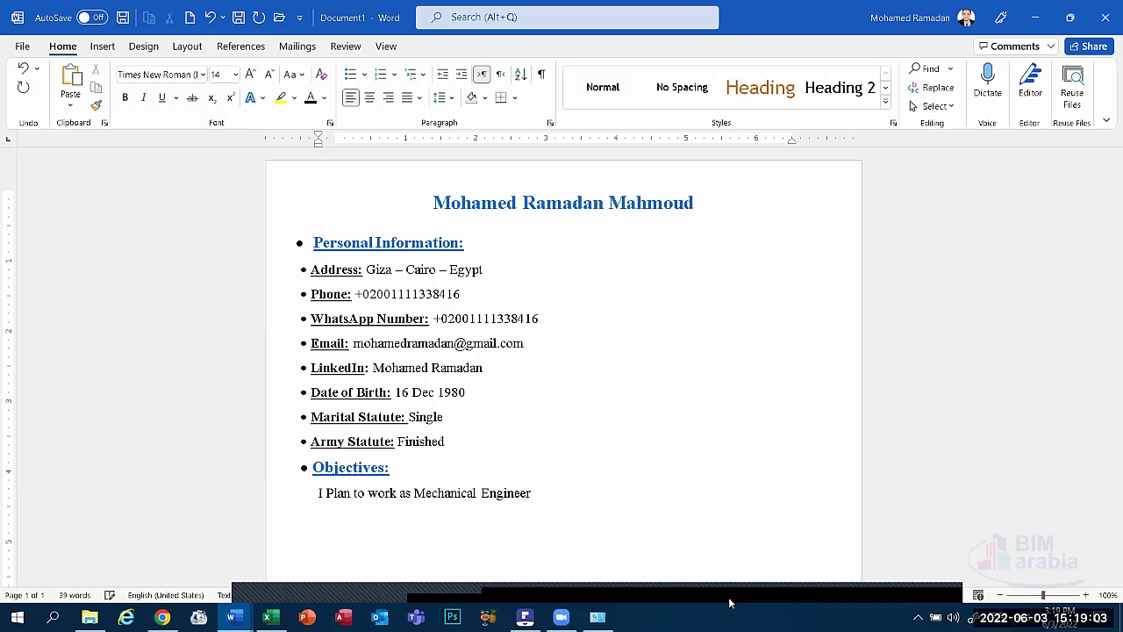
type(",")
key("BackSpace")
key("BackSpace")
type("in Me")
key("BackSpace")
type("EP")
type("and Hyfr")
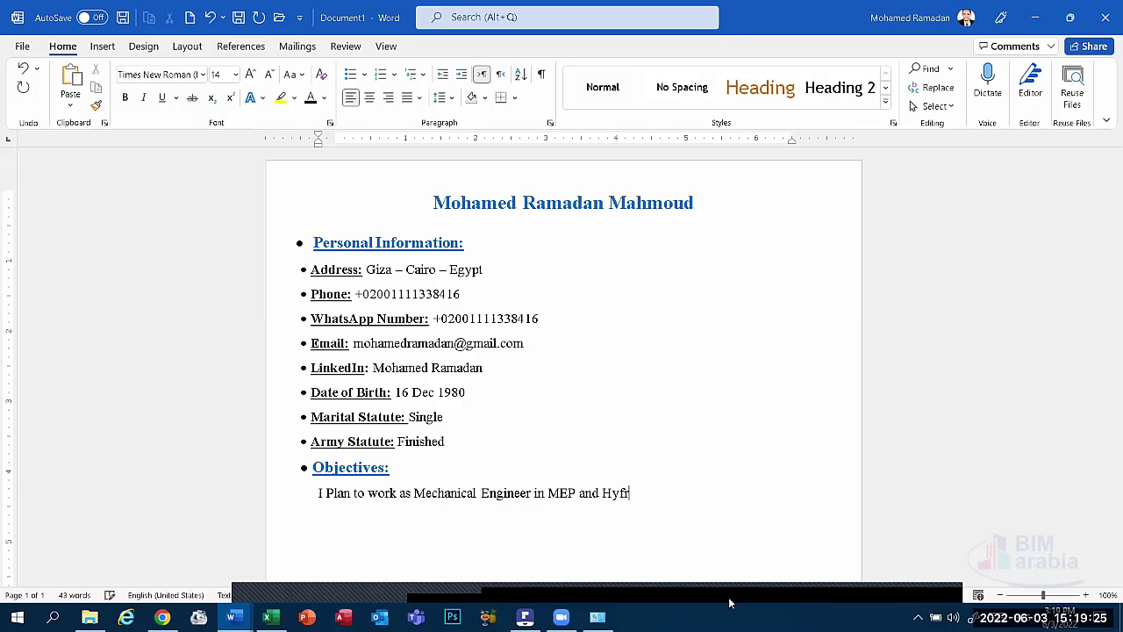
type("oulic")
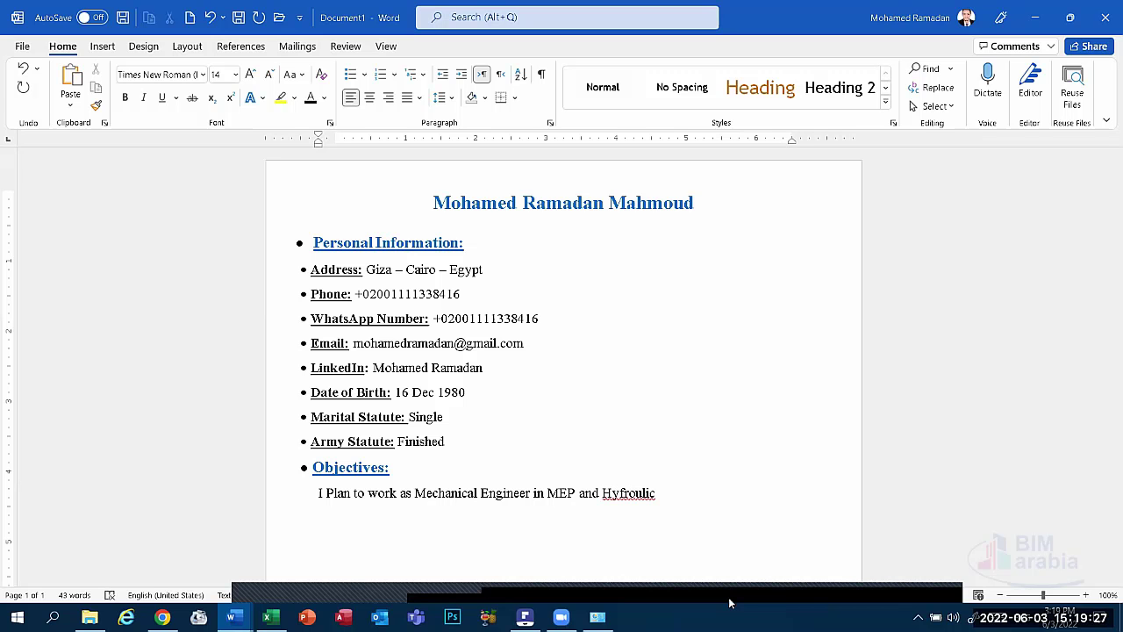
key("Return")
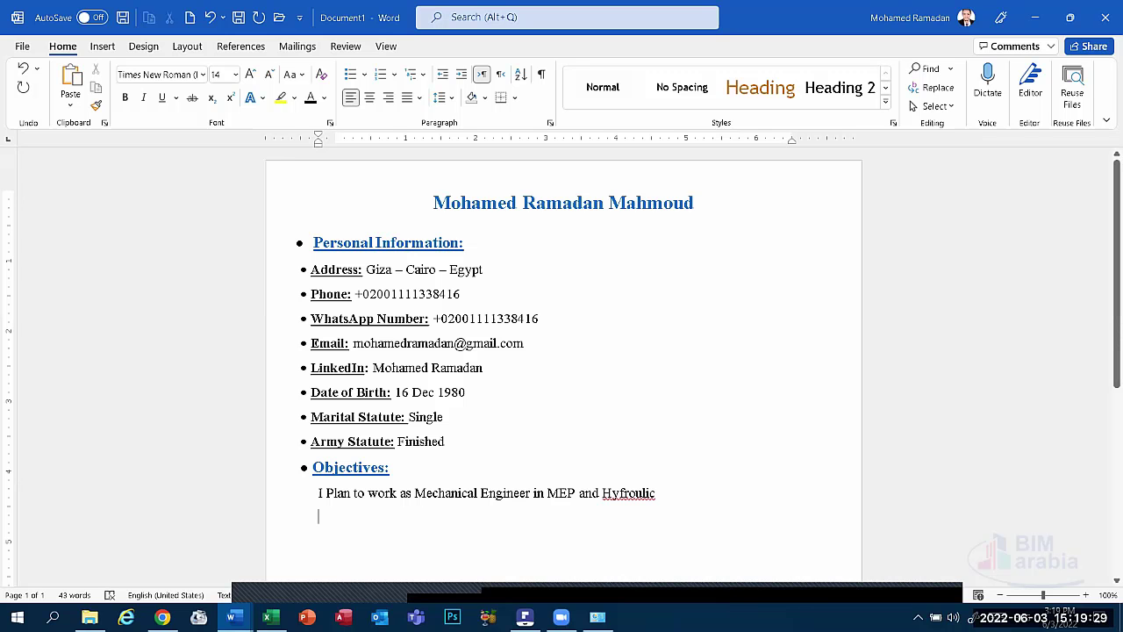
Correct the misspelled 'Hyfroulic' to 'Hydraulic'.
left_click(628, 492)
key("BackSpace")
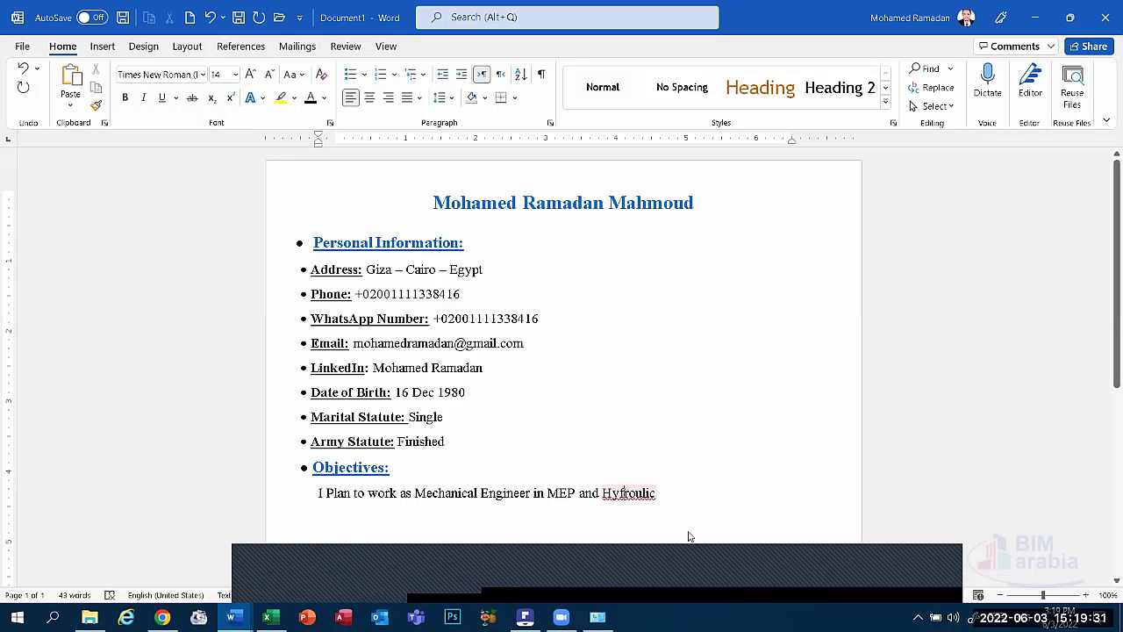
type("d")
key("Up")
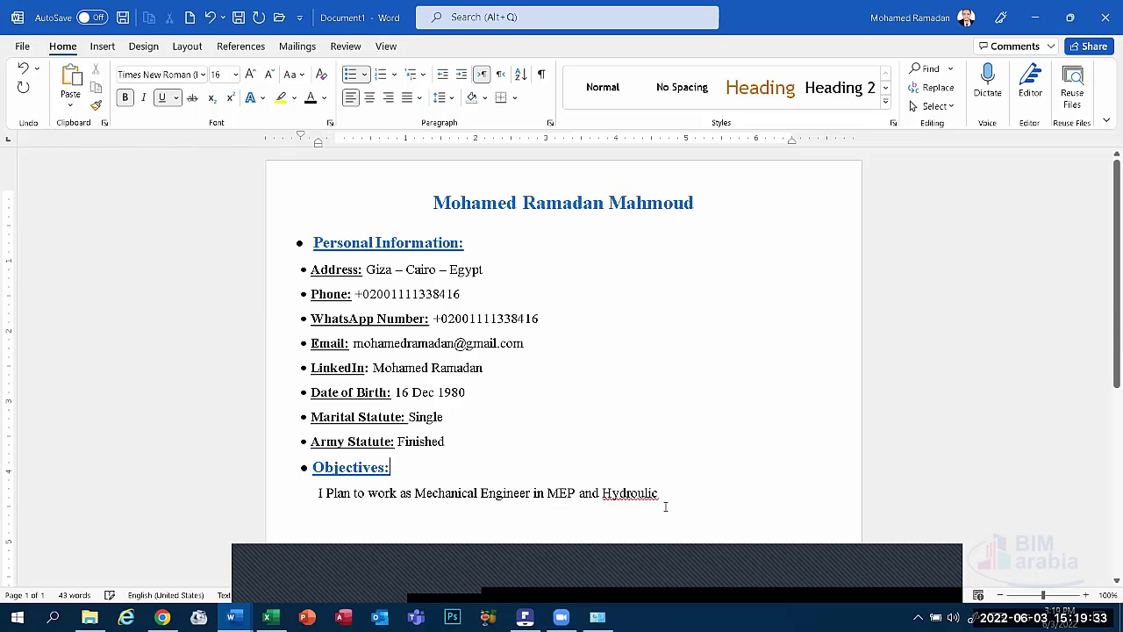
left_click(678, 494)
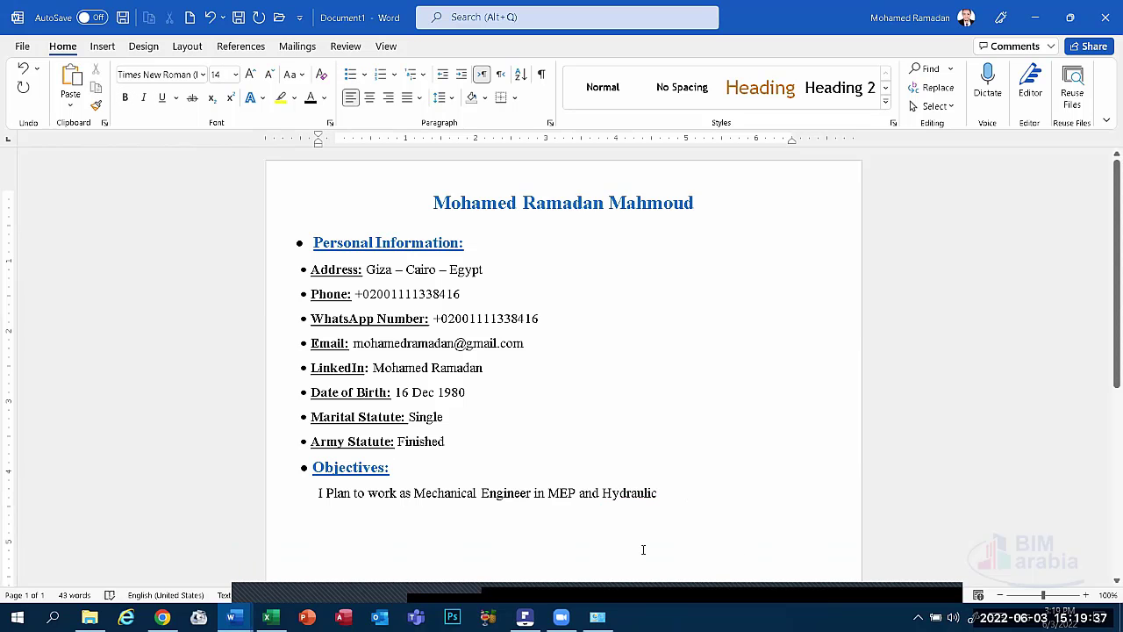
Paste a copy of the 'Objectives:' heading onto the empty line beneath the objective sentence.
left_click(208, 501)
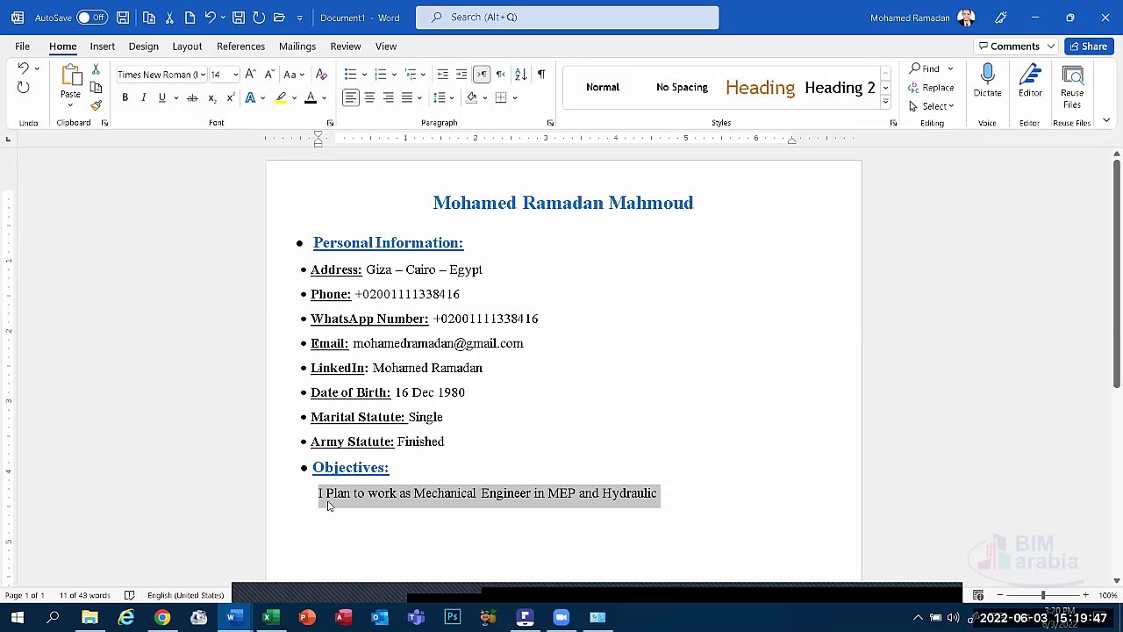
left_click(309, 498)
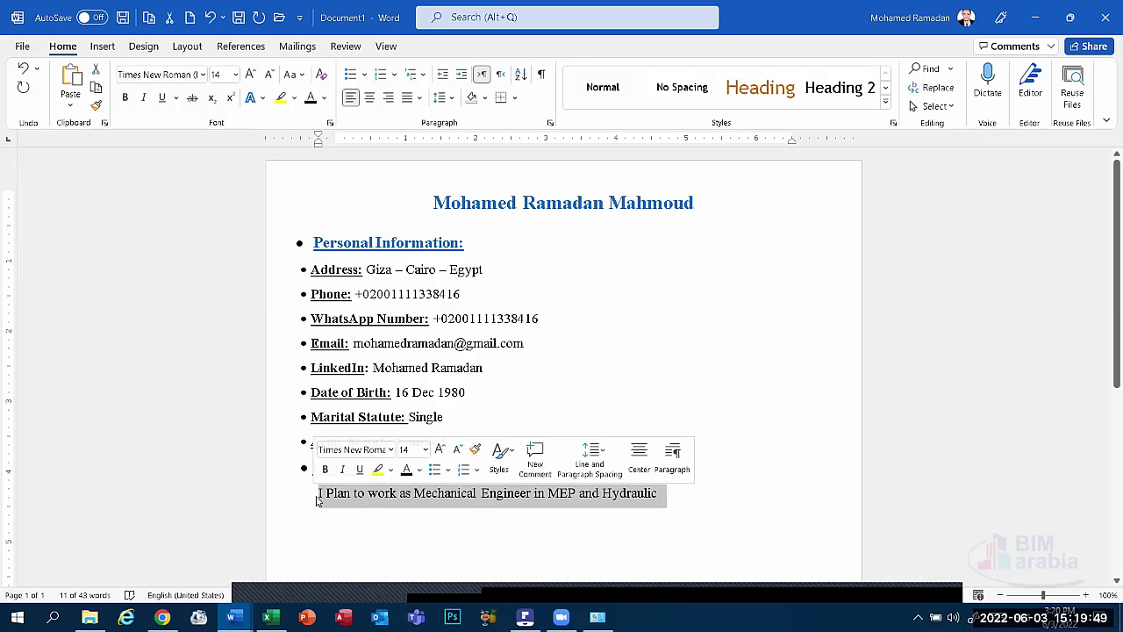
left_click(330, 514)
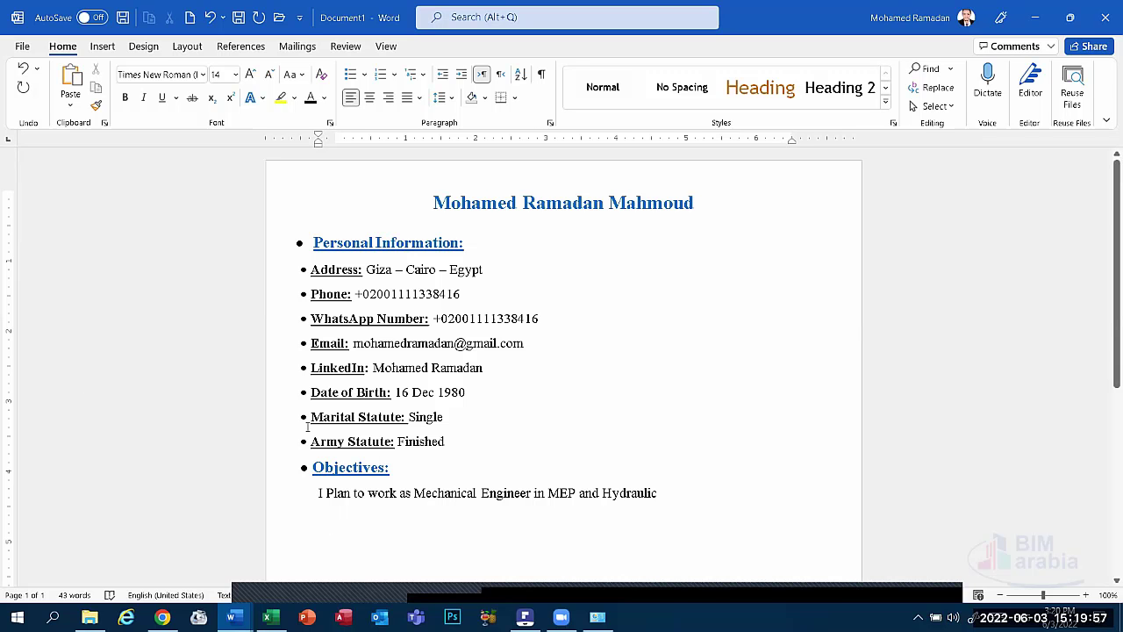
left_click(287, 468)
key("super+c")
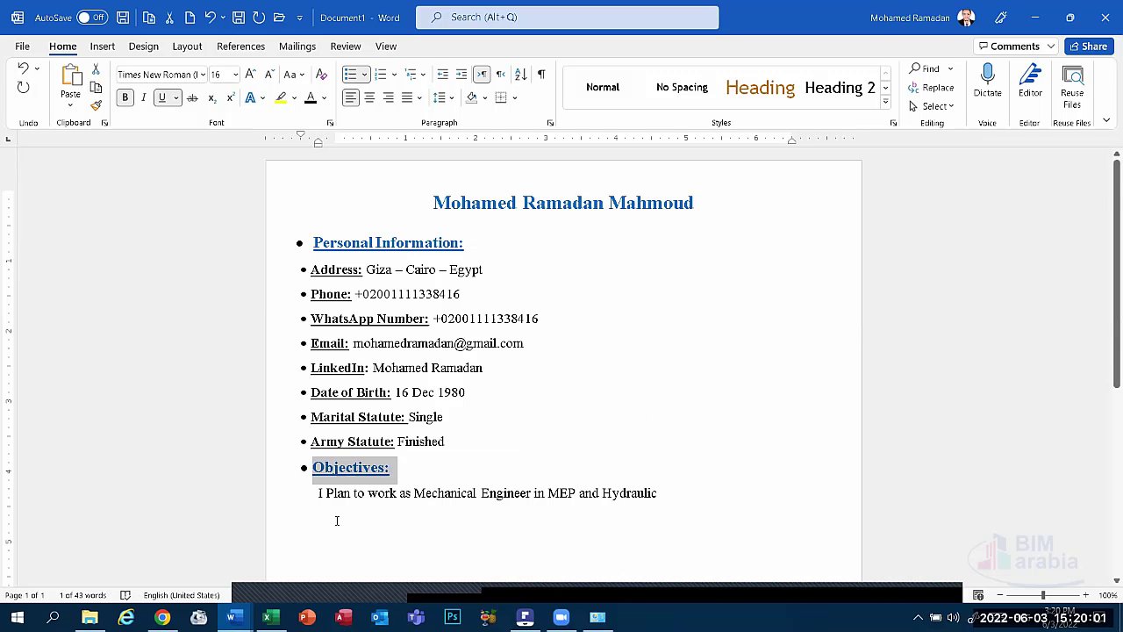
left_click(336, 519)
left_click(73, 83)
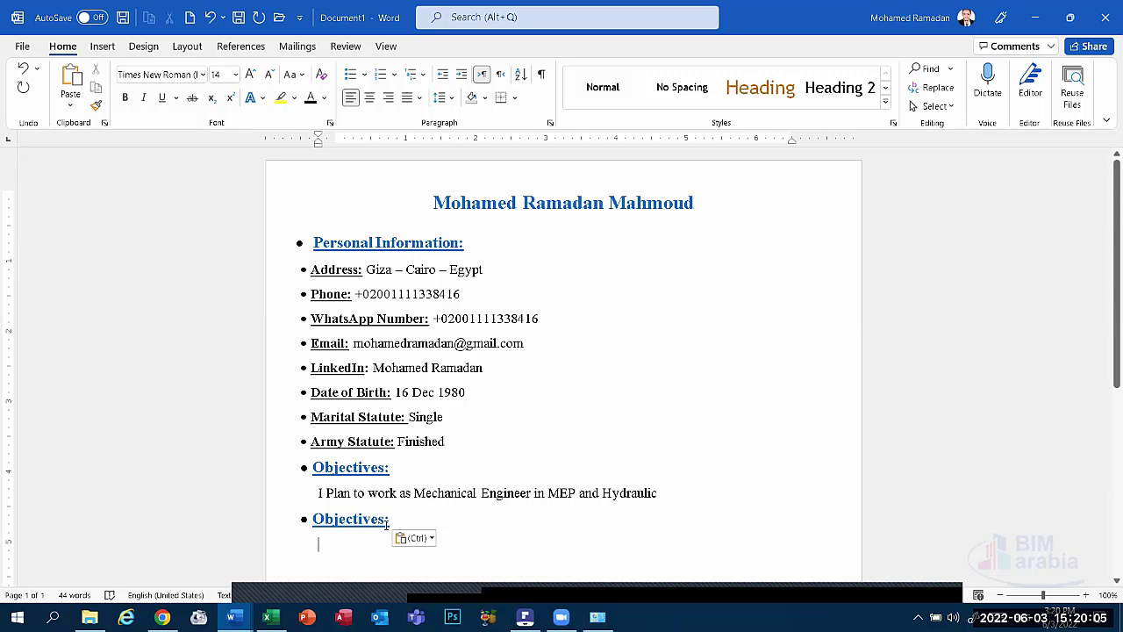
Retitle the pasted heading 'Education' and start a dash-bulleted line beneath it.
left_click_drag(387, 524, 313, 521)
type("E")
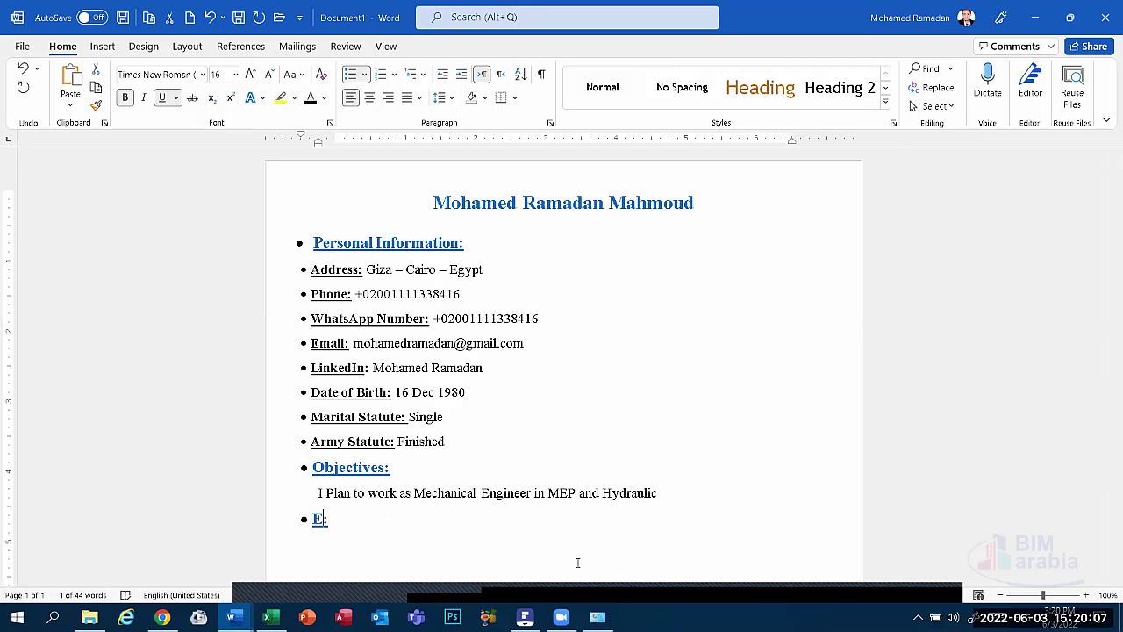
type("duc")
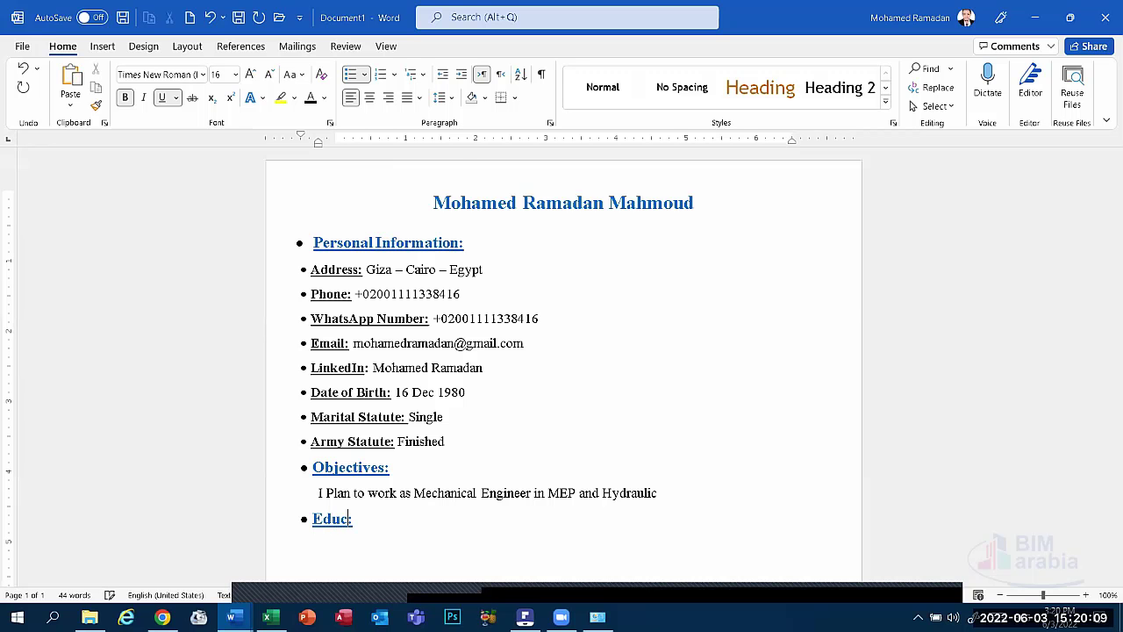
type("tion")
scroll(481, 532, "down", 2)
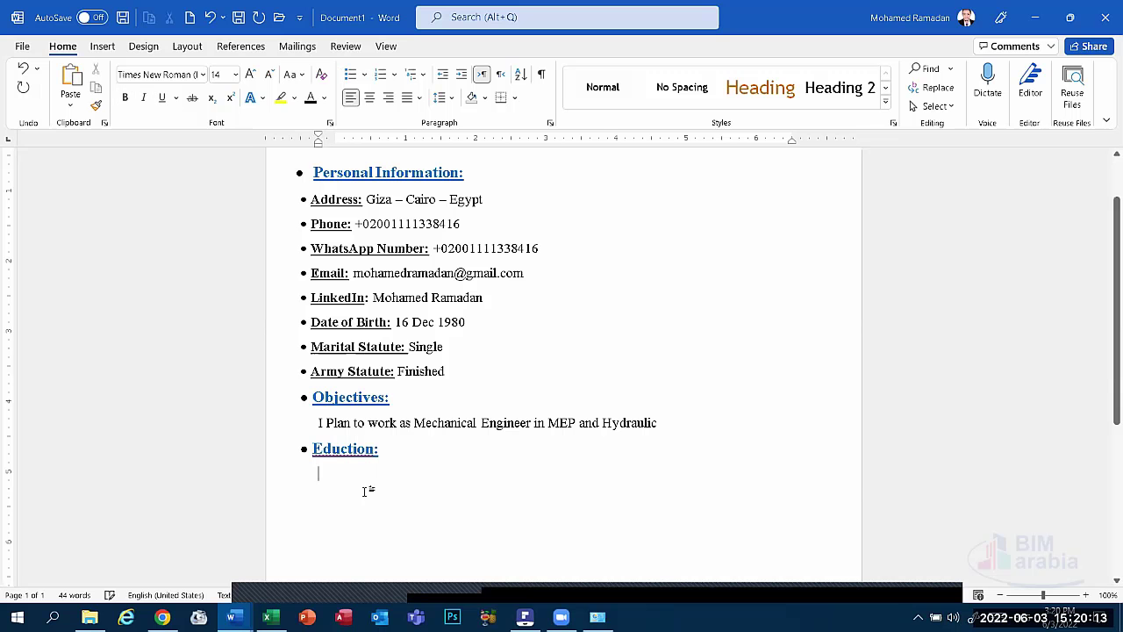
left_click(356, 449)
right_click(357, 449)
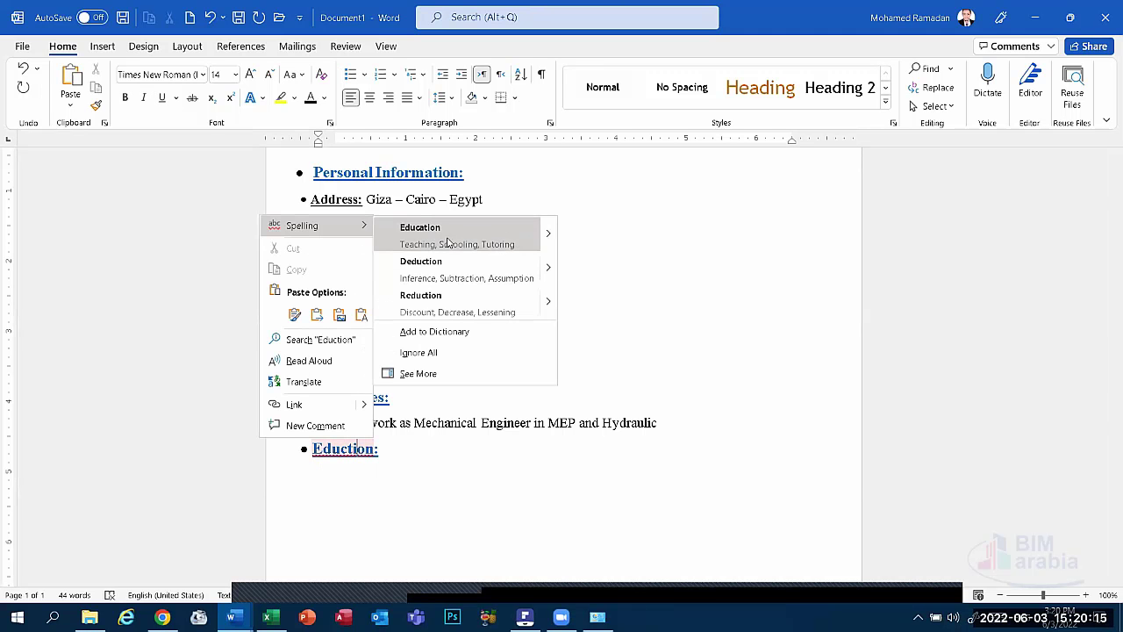
left_click(422, 230)
left_click(332, 479)
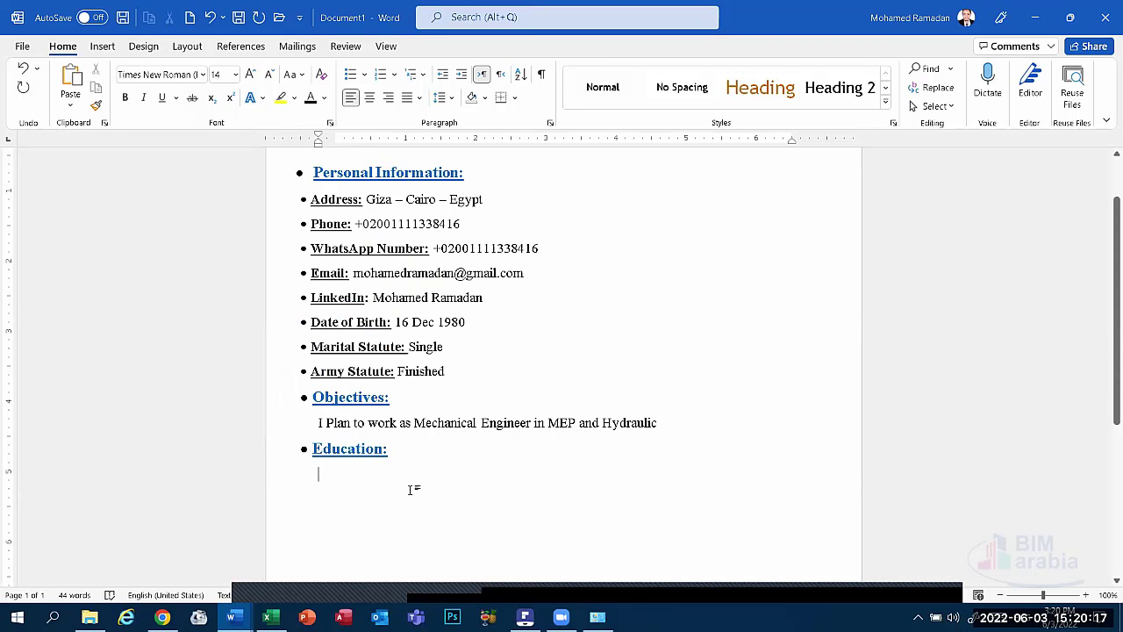
left_click(350, 73)
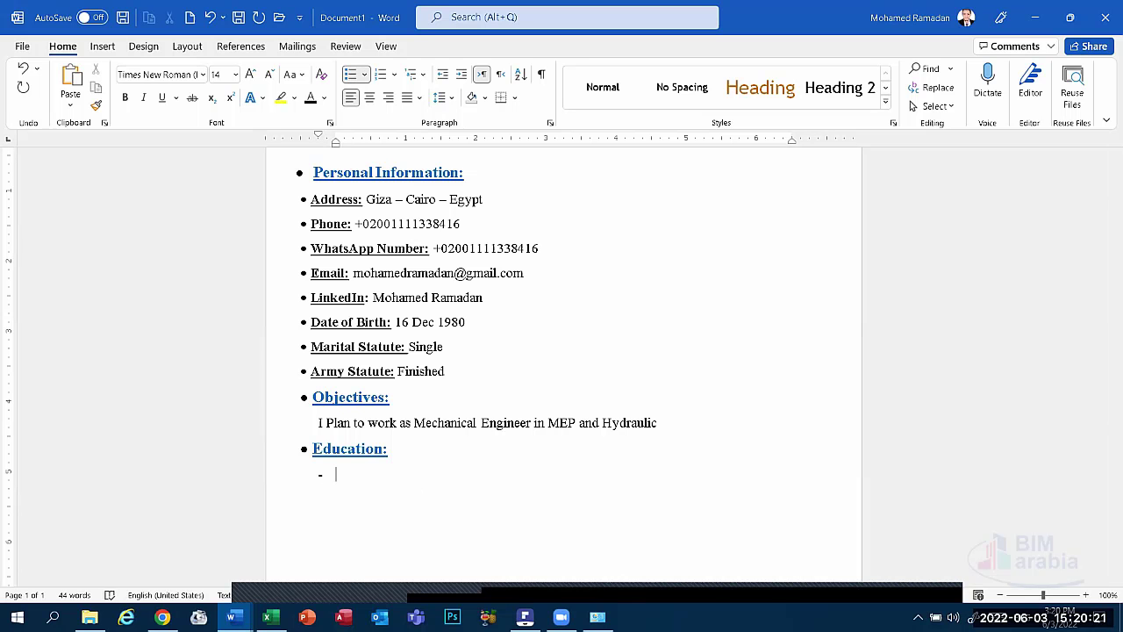
Enter 'Giza Secondary School' and begin the next entry with 'Faculty of Engineering'.
type("G")
type("iza")
type(" Se")
type("ci")
type("ondary")
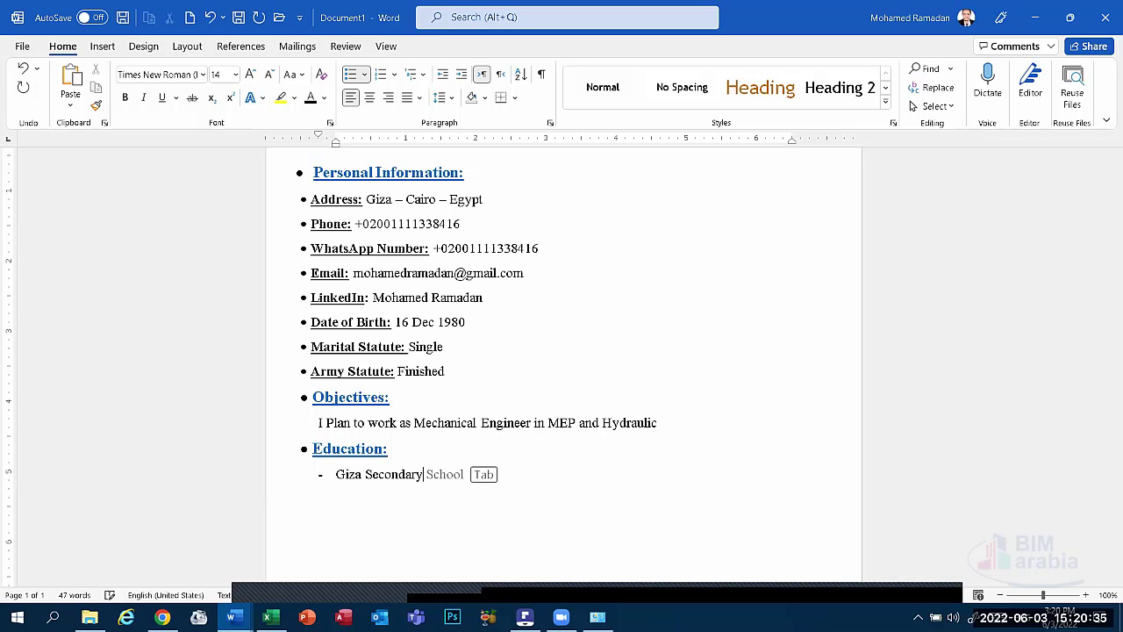
type(" School")
type("Fac")
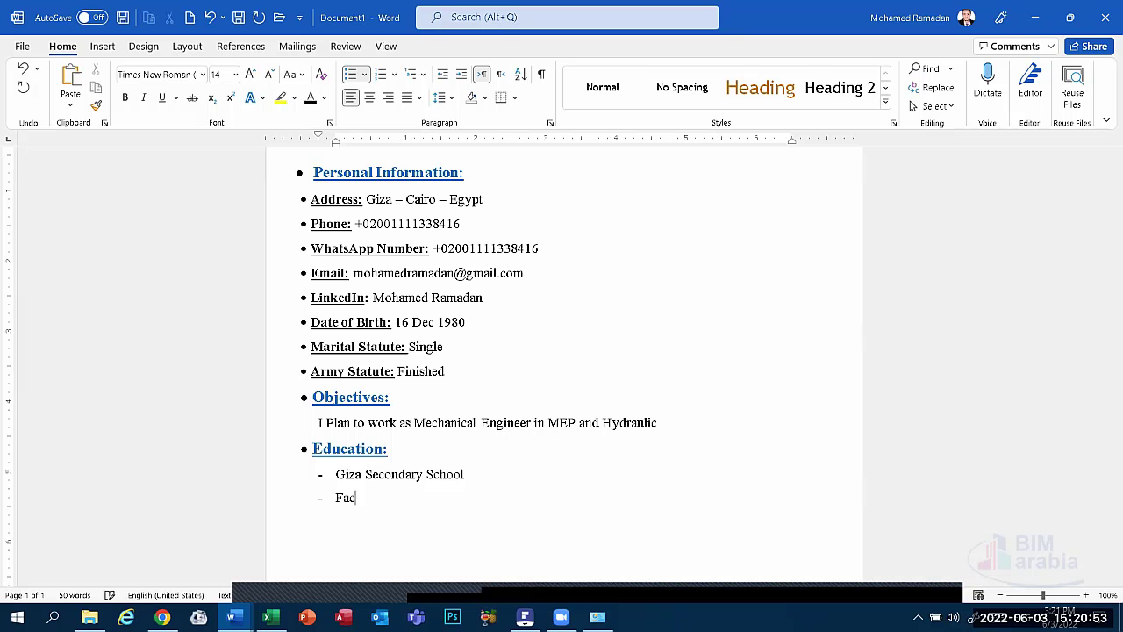
type("ulty of Engi")
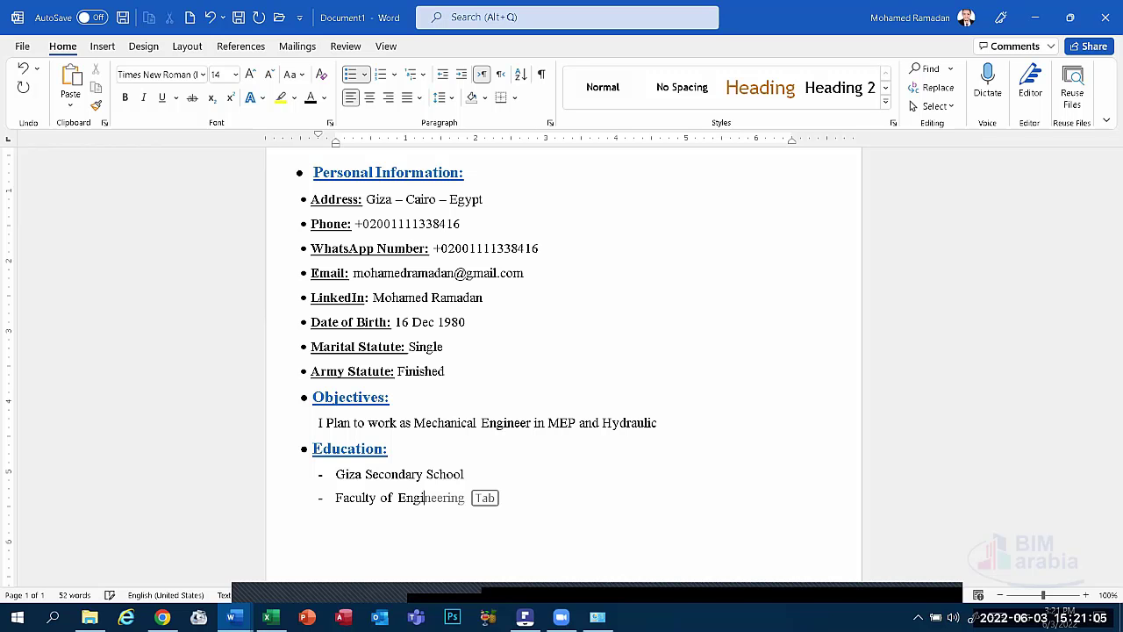
key("Return")
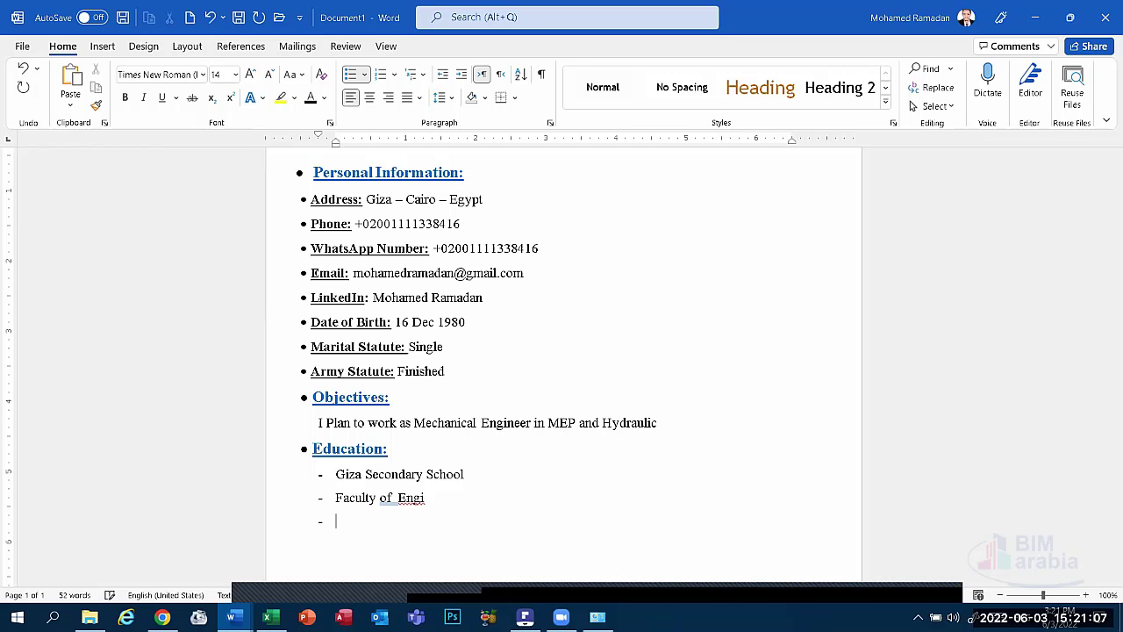
key("BackSpace")
key("BackSpace")
key("BackSpace")
type("inneering")
right_click(436, 498)
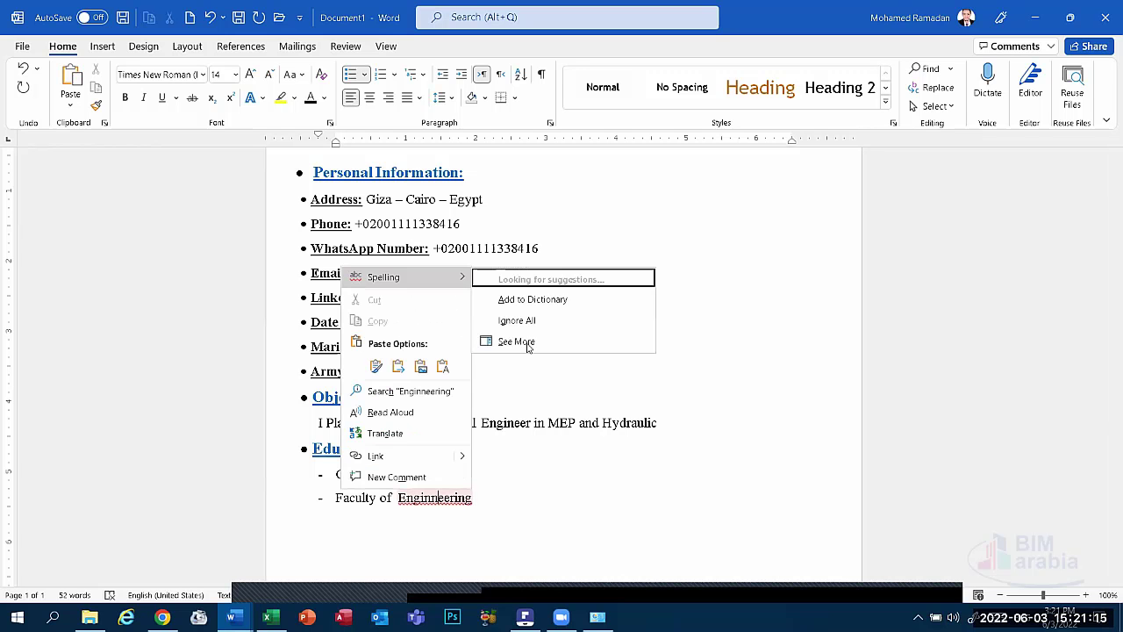
left_click(521, 279)
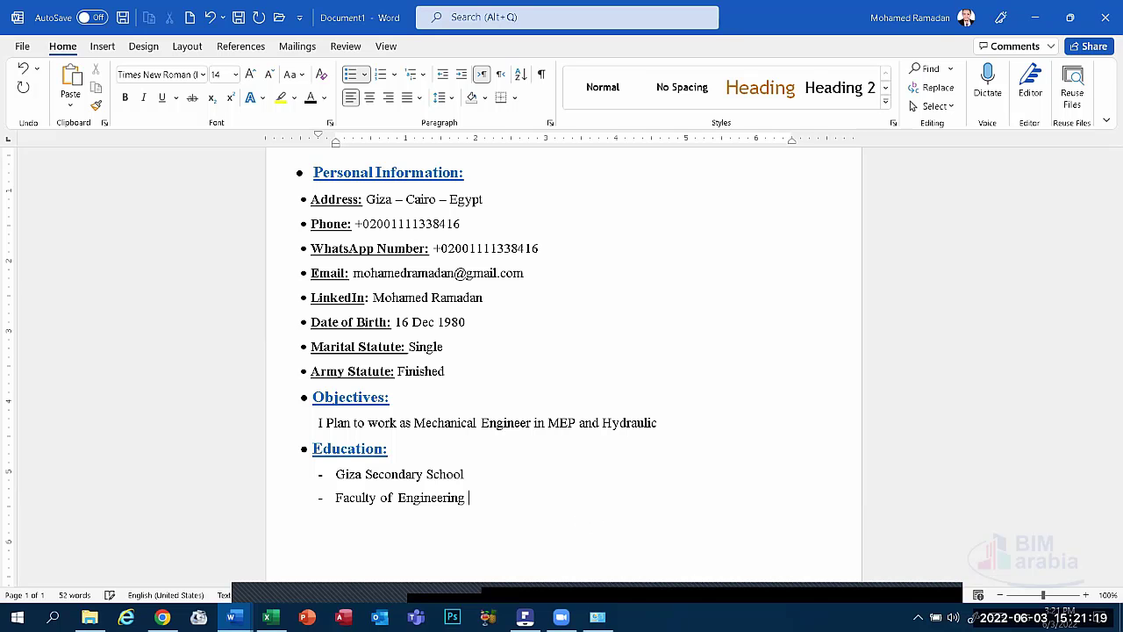
Finish the entry with '- Cairo University - Mechanical Engineering Department'.
type("- ")
type("Cairo")
type(" Univer")
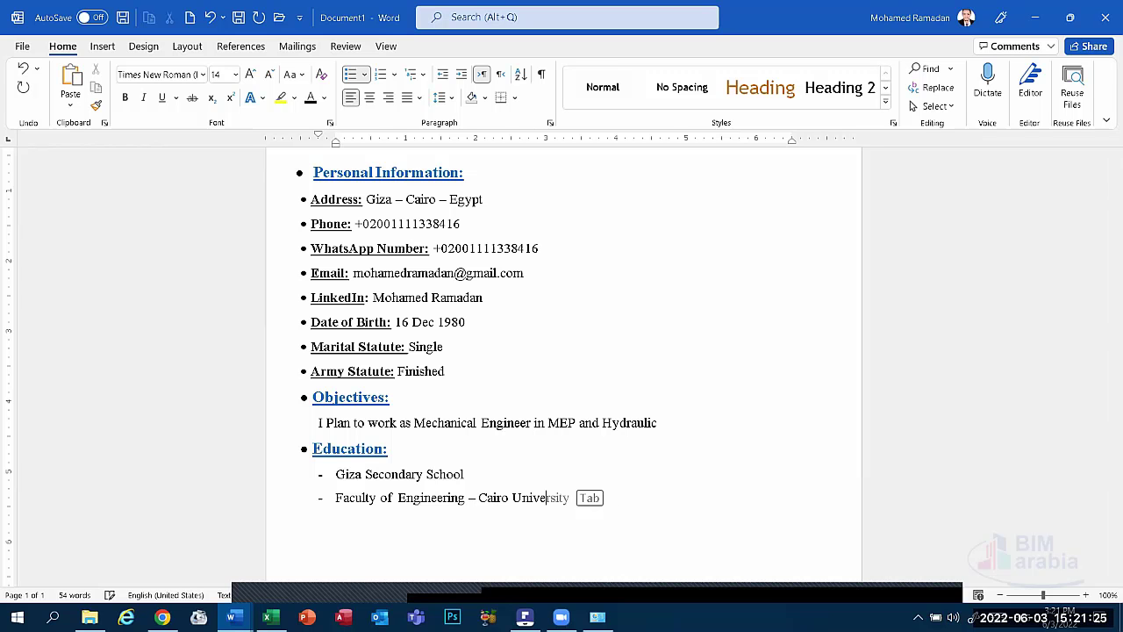
type("rsit")
type("y -")
type("De")
key("BackSpace")
key("BackSpace")
type("m")
key("BackSpace")
type("Mecha")
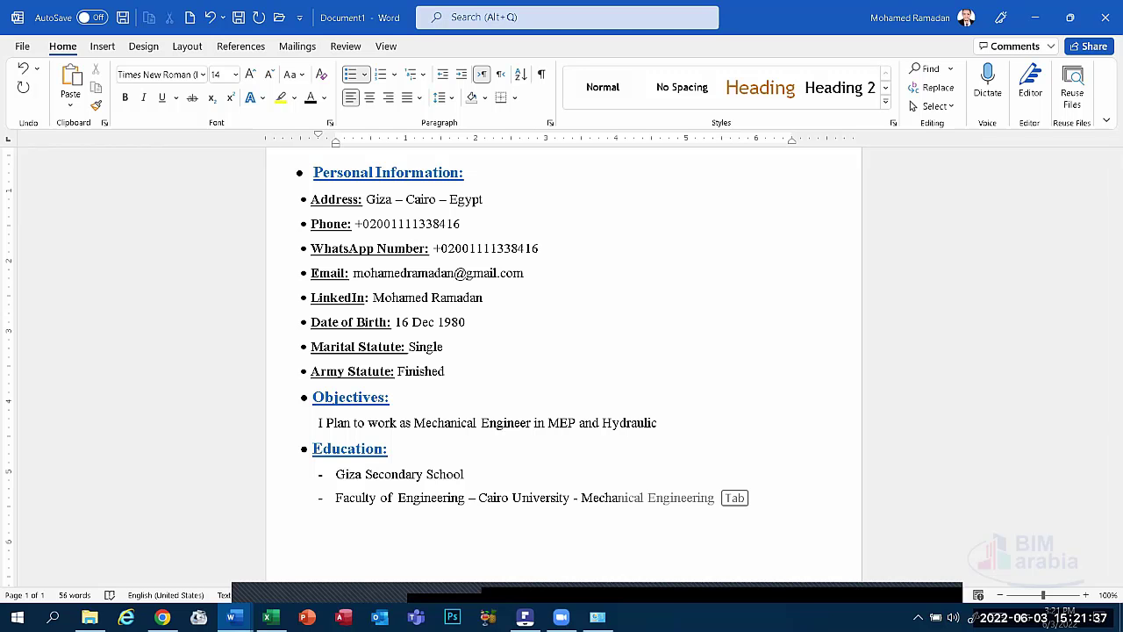
type("nical")
type(" En")
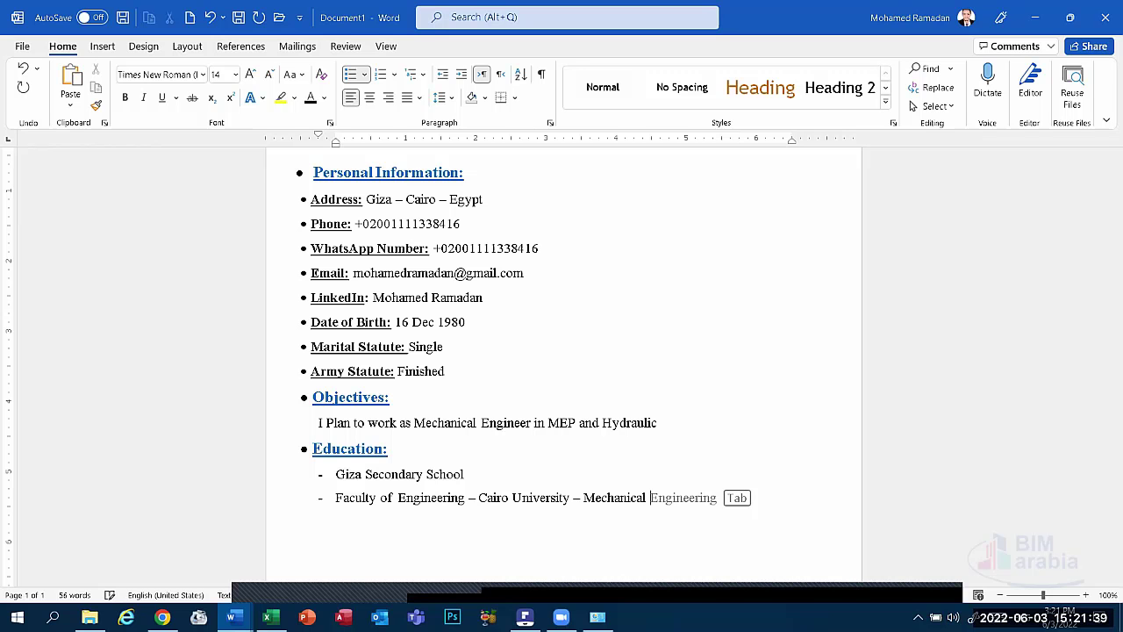
type("gineering D")
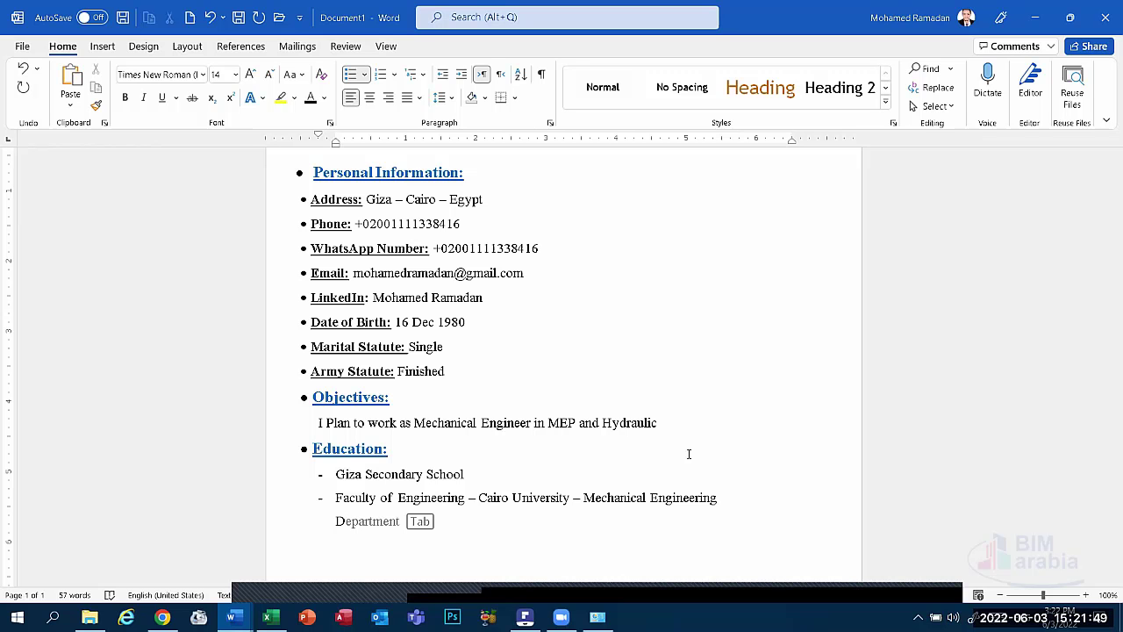
key("Tab")
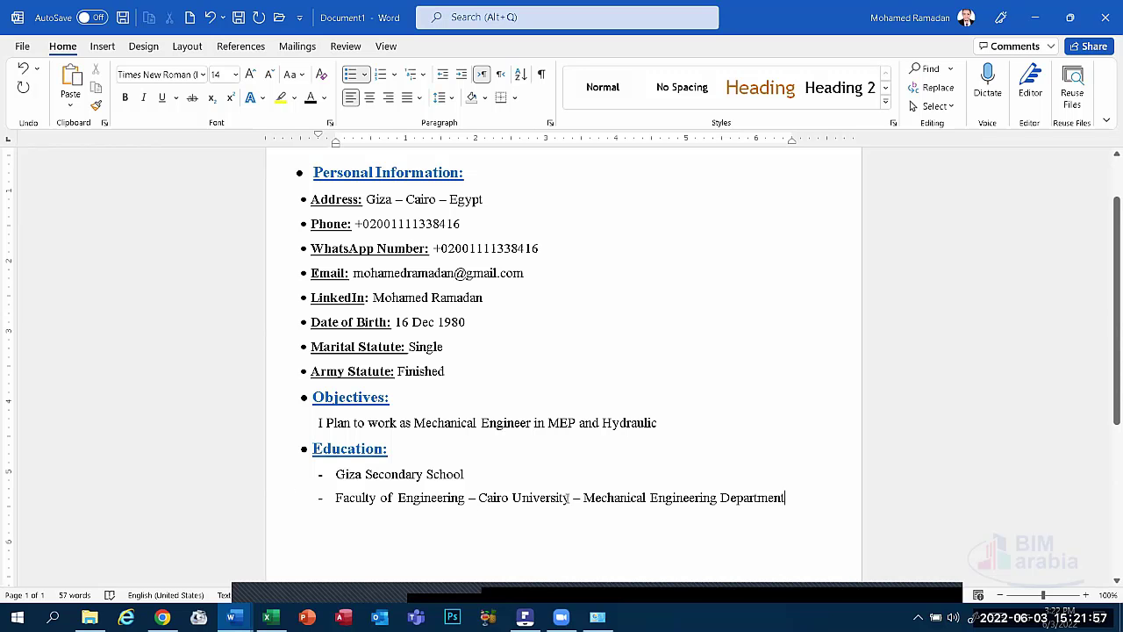
Try moving 'Cairo University', then undo the mistaken pastes to restore the entry.
left_click_drag(571, 498, 485, 503)
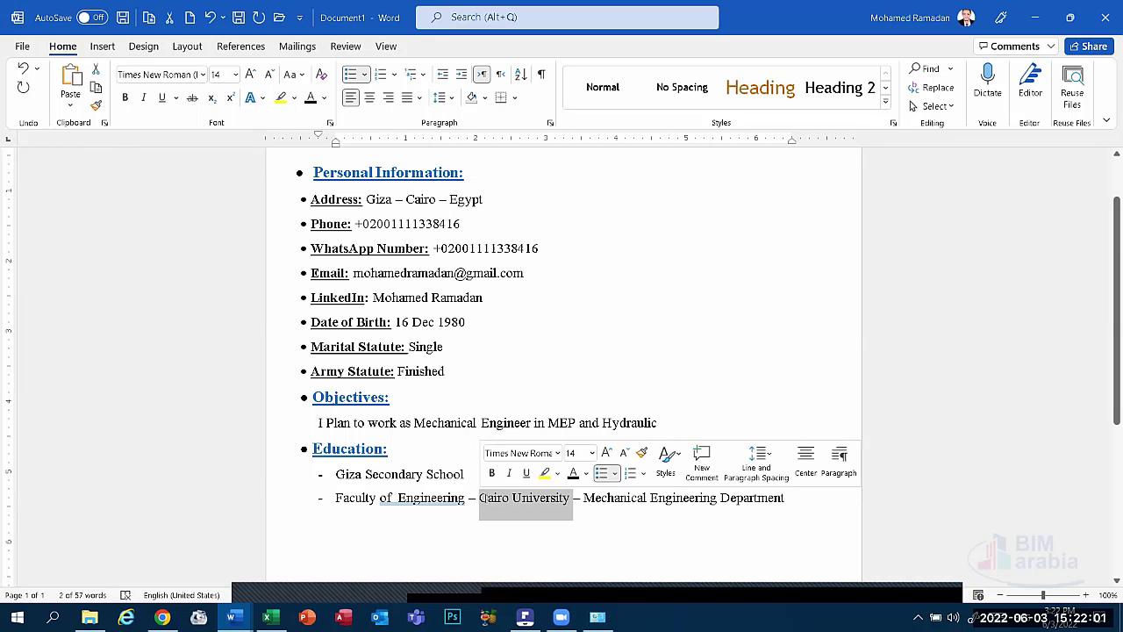
key("Delete")
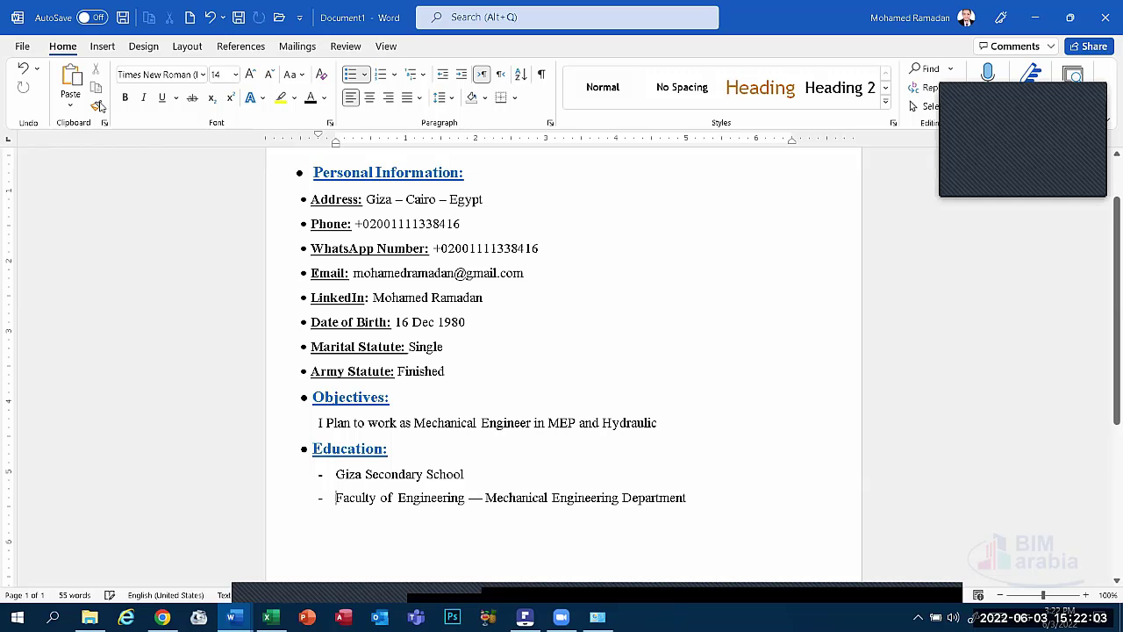
type("Objectives:")
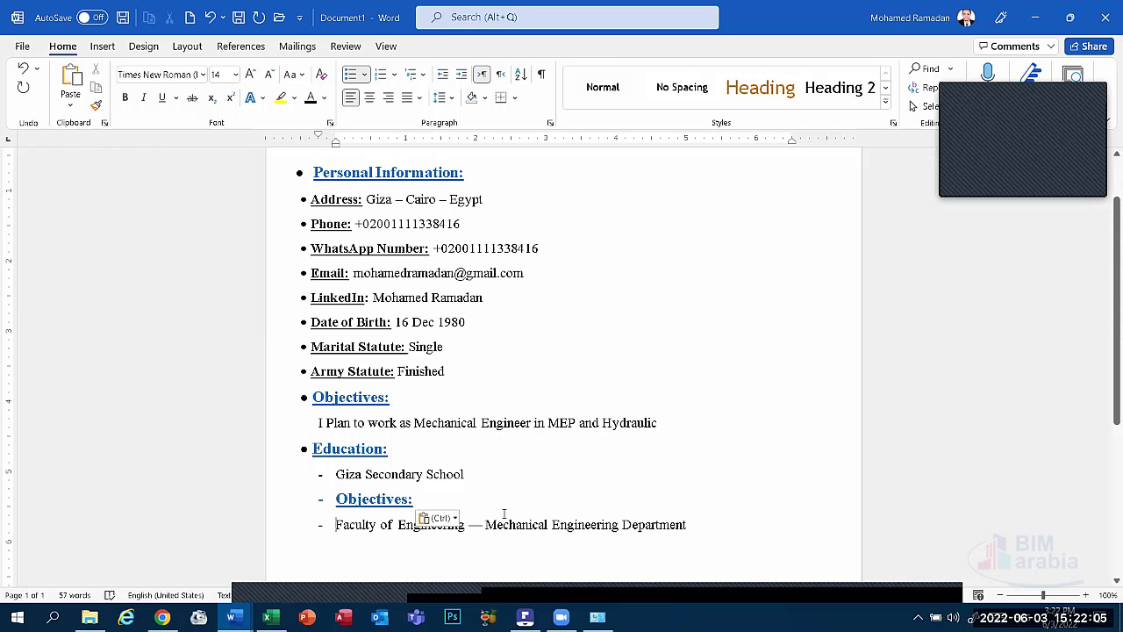
left_click_drag(468, 526, 365, 526)
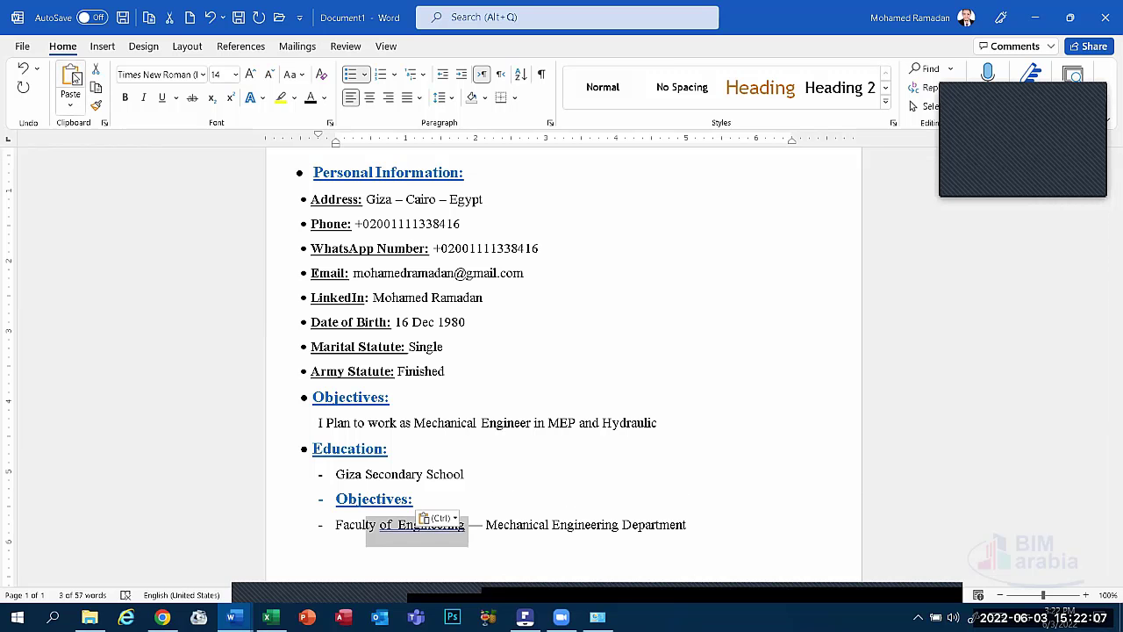
left_click(75, 78)
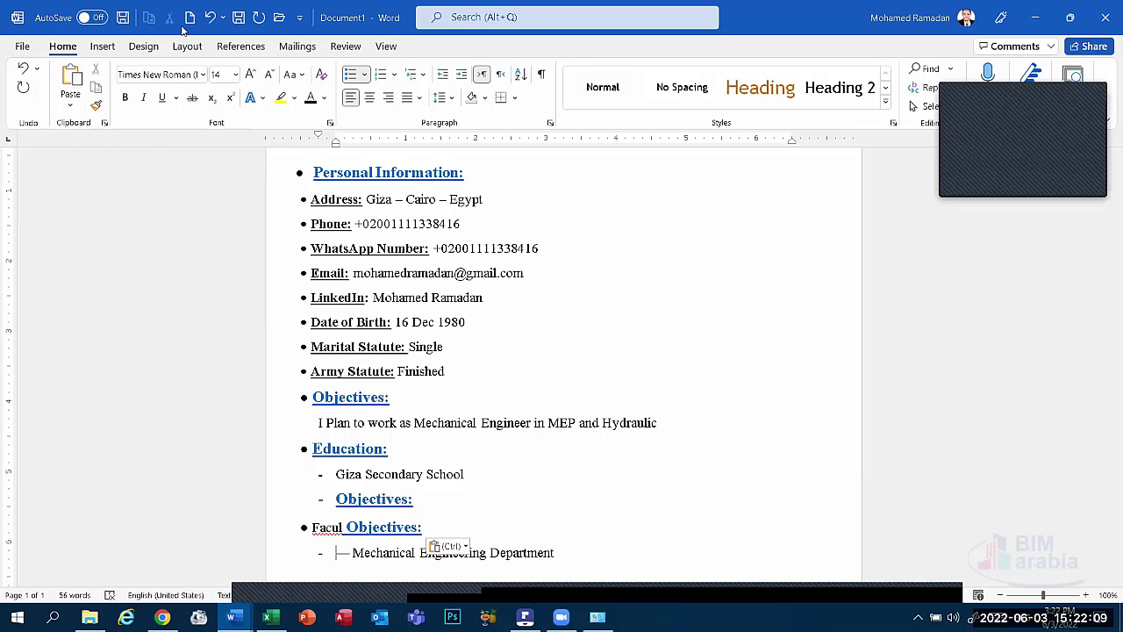
left_click(210, 17)
left_click(211, 18)
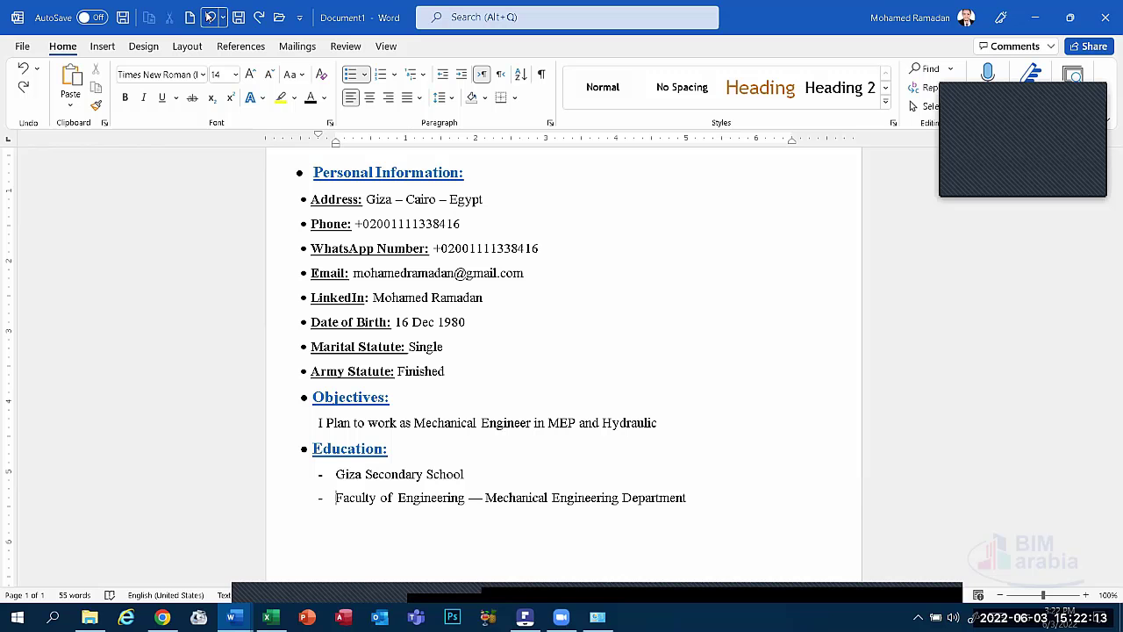
left_click(211, 18)
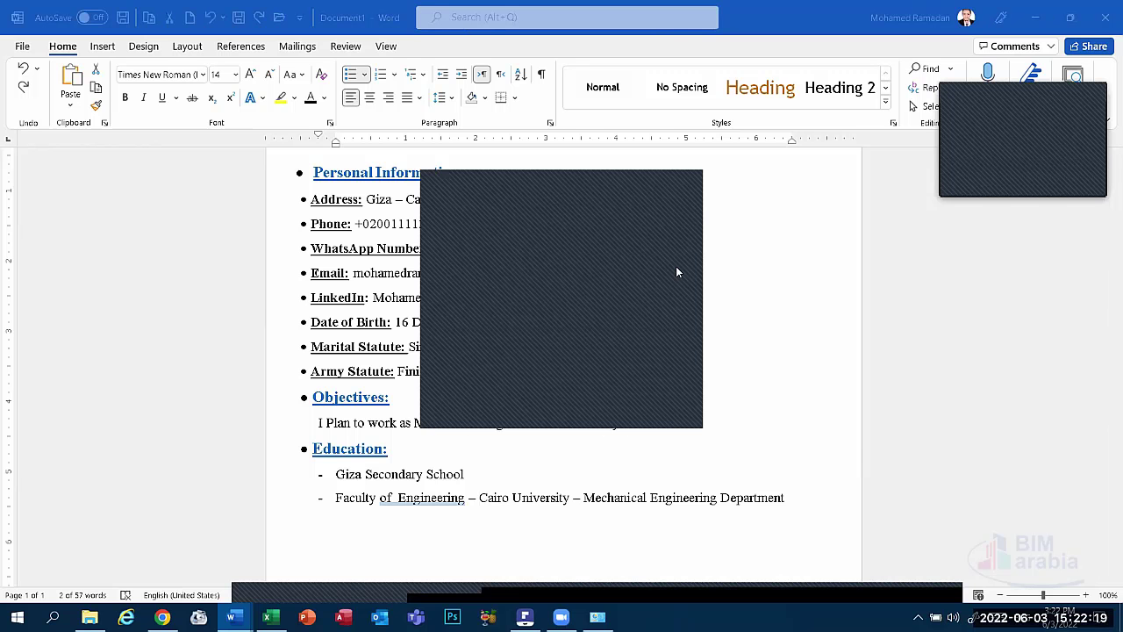
left_click(672, 188)
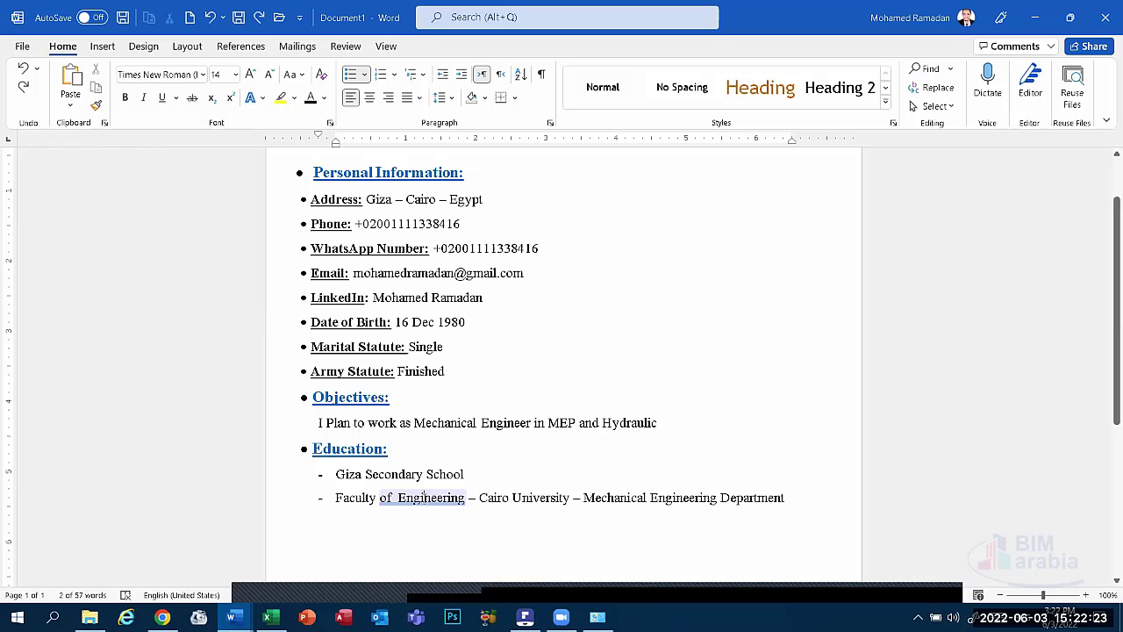
Fix the double space before Engineering and move 'Cairo University -' to the line's start.
right_click(426, 499)
left_click(521, 301)
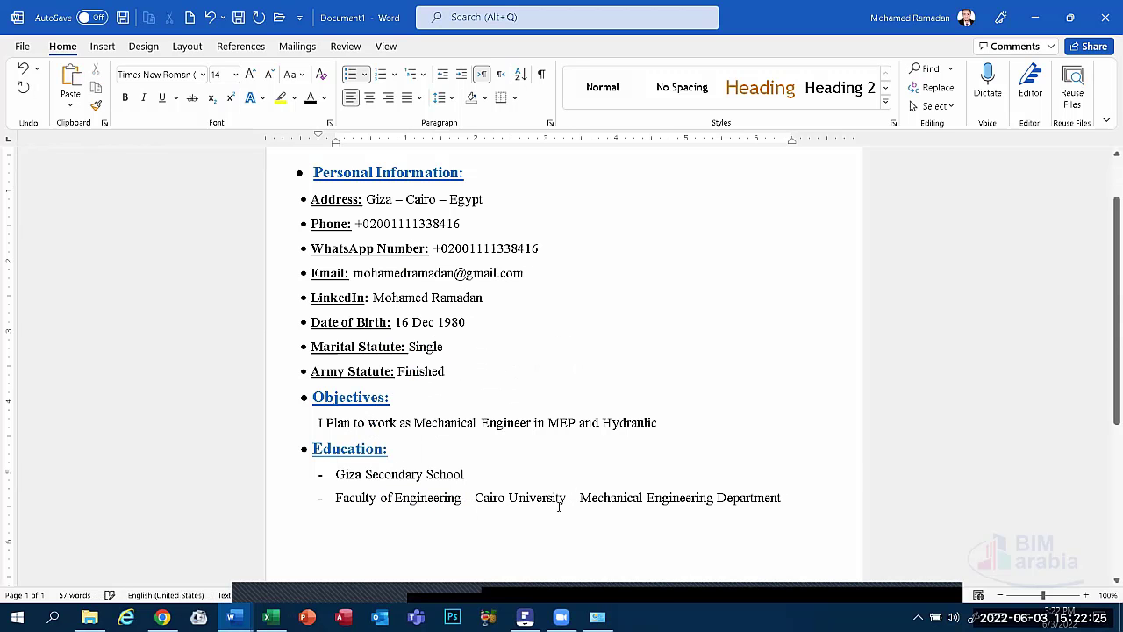
left_click_drag(565, 497, 475, 497)
key("super+c")
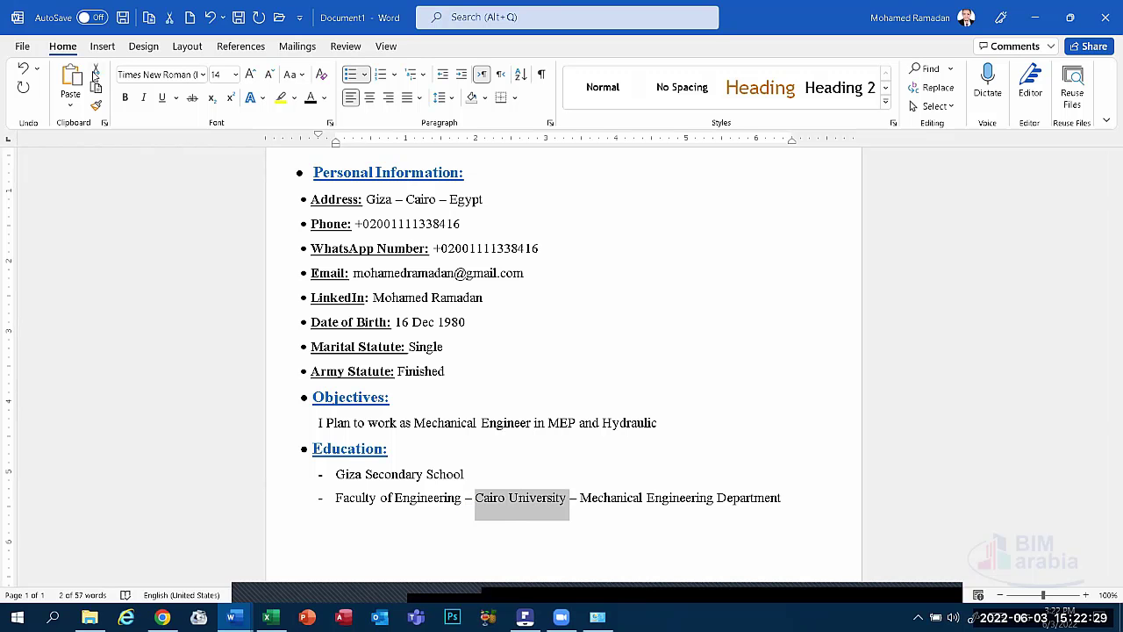
key("Delete")
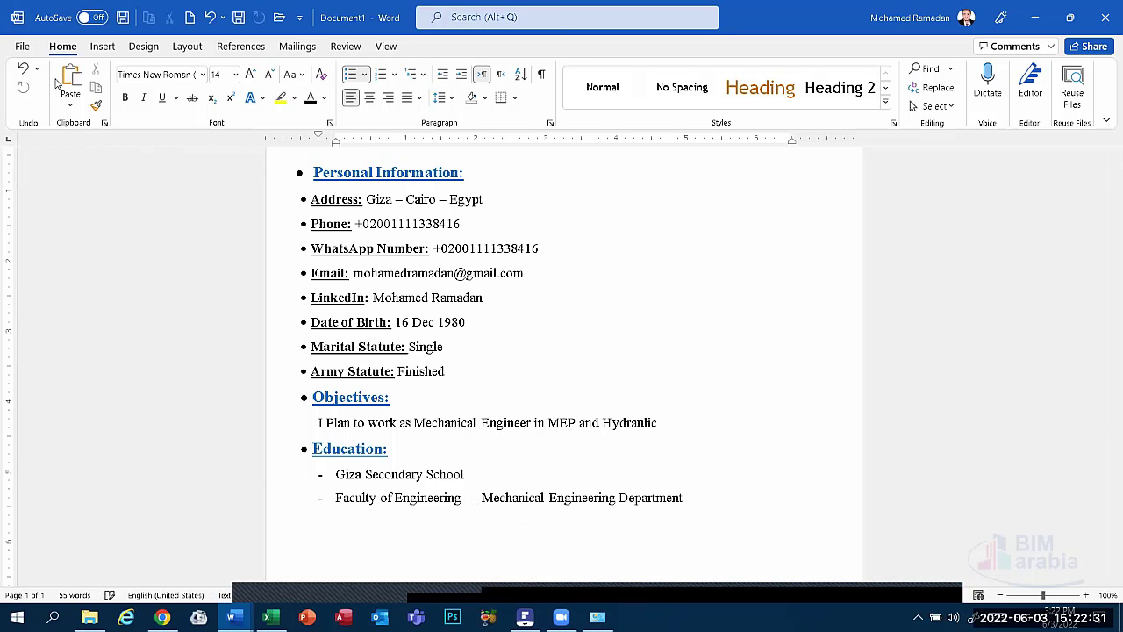
left_click(70, 84)
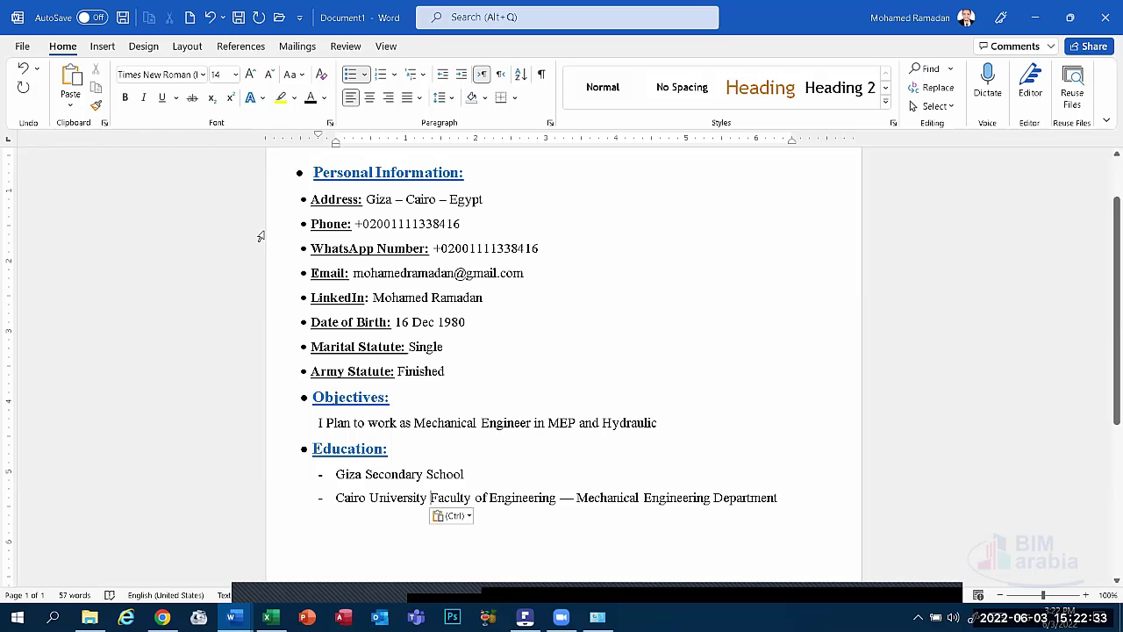
type("-")
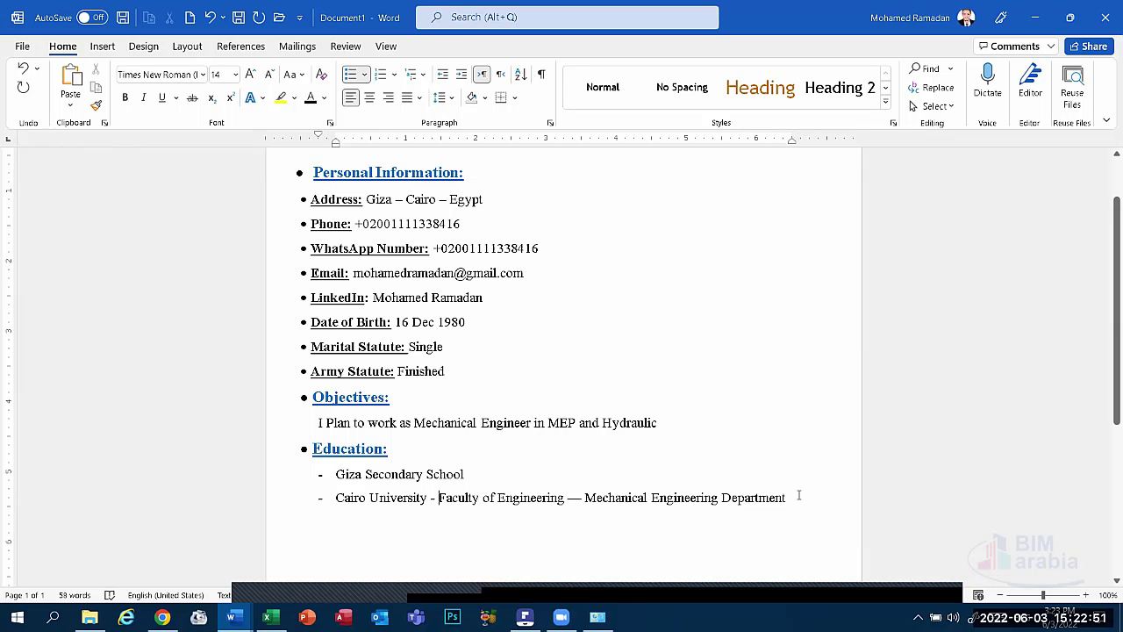
Add a 'Grade: Good' dash entry under Cairo University, leaving the following line unbulleted.
key("Return")
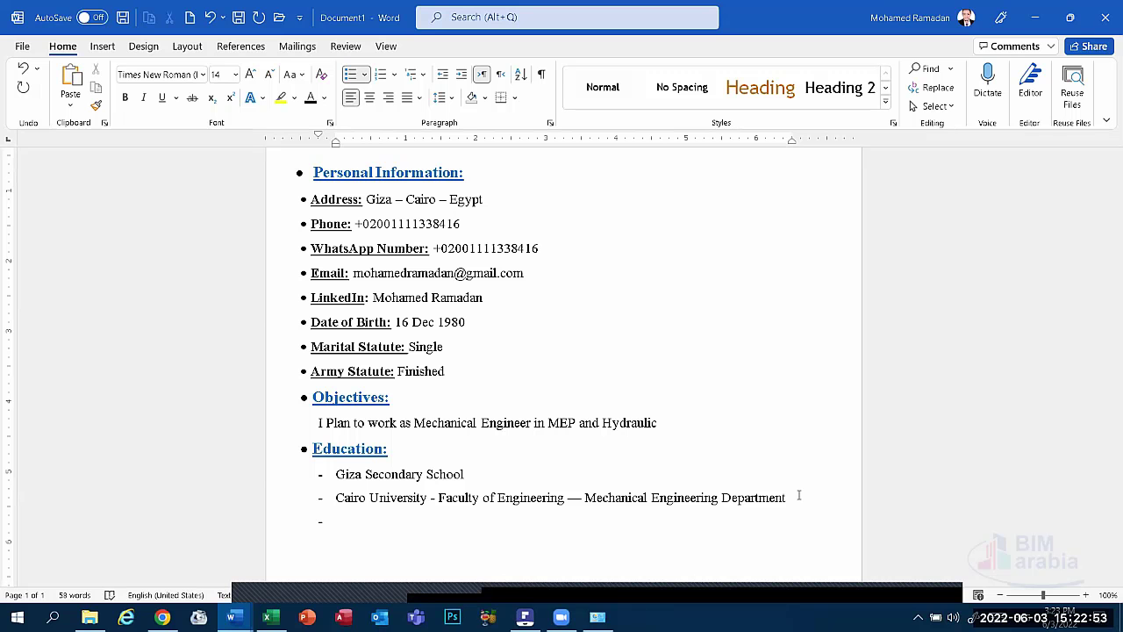
type("Grade")
type(": Good")
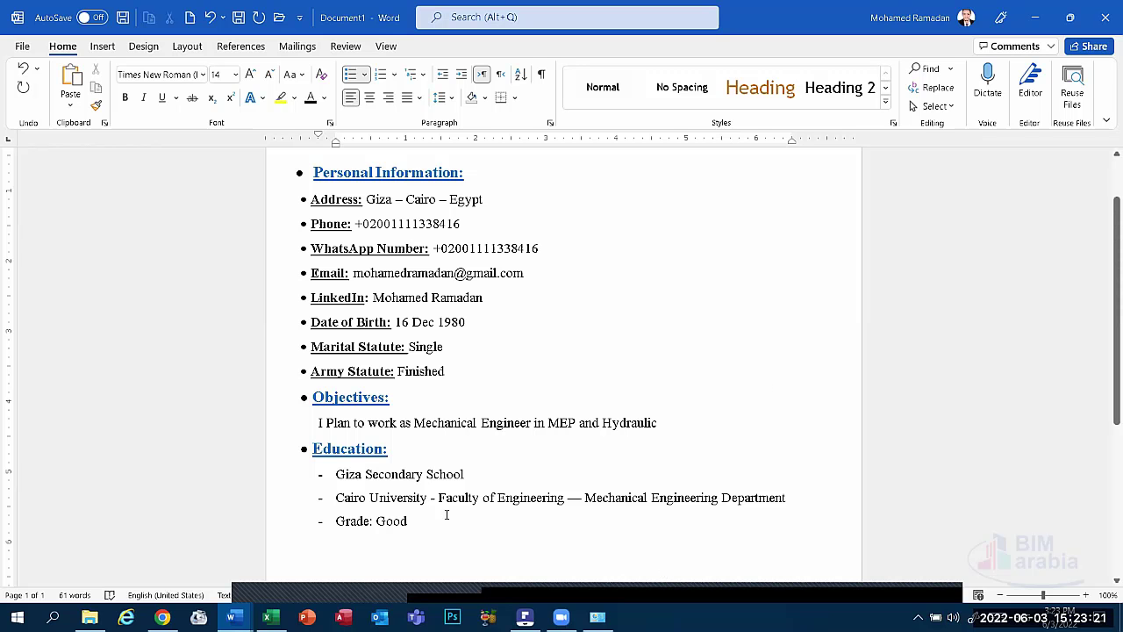
left_click_drag(446, 519, 335, 497)
left_click(403, 497)
key("Return")
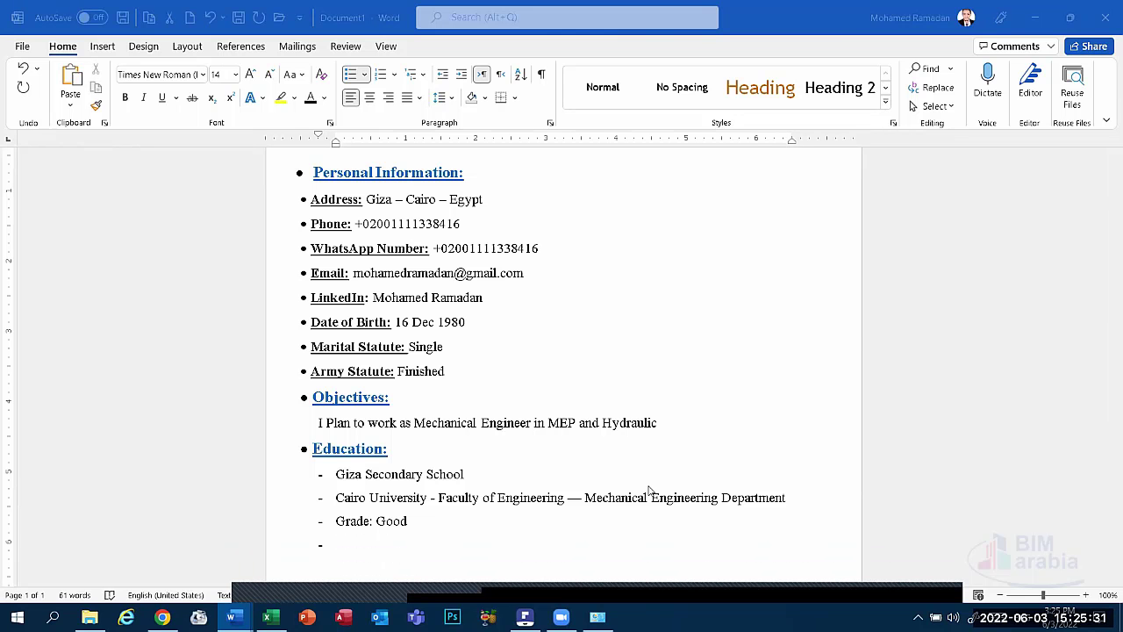
left_click(356, 549)
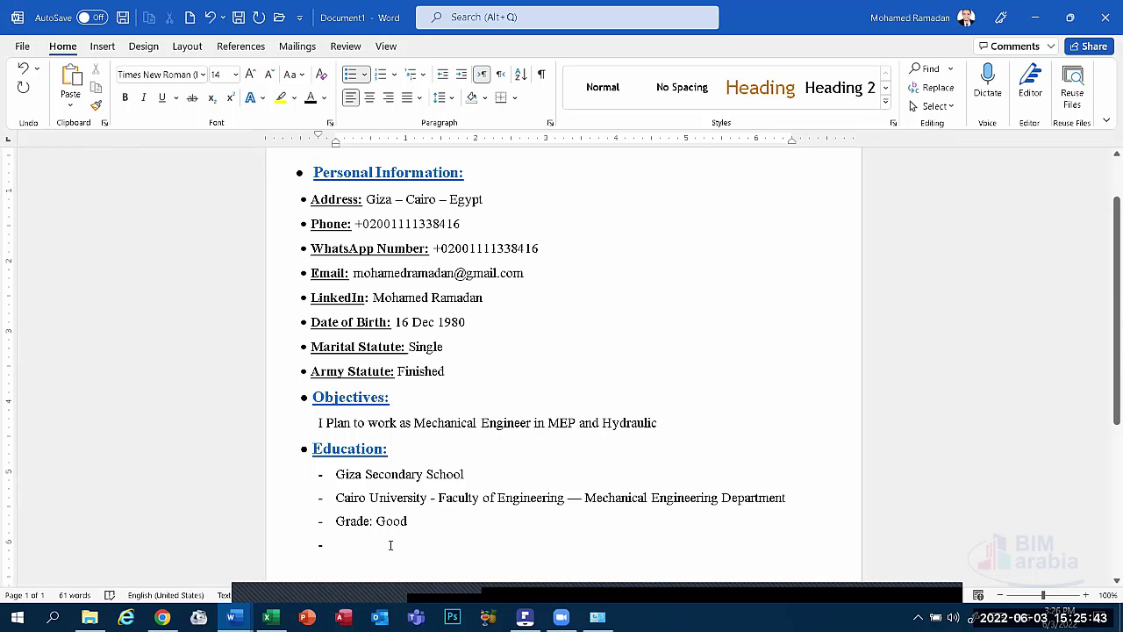
key("BackSpace")
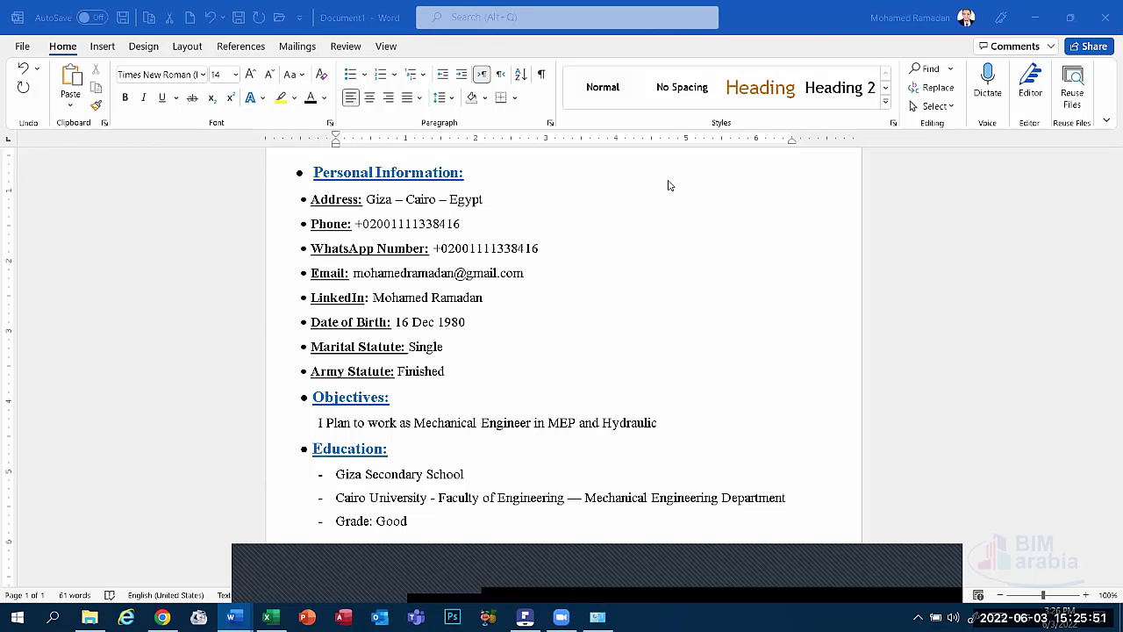
scroll(332, 406, "up", 2)
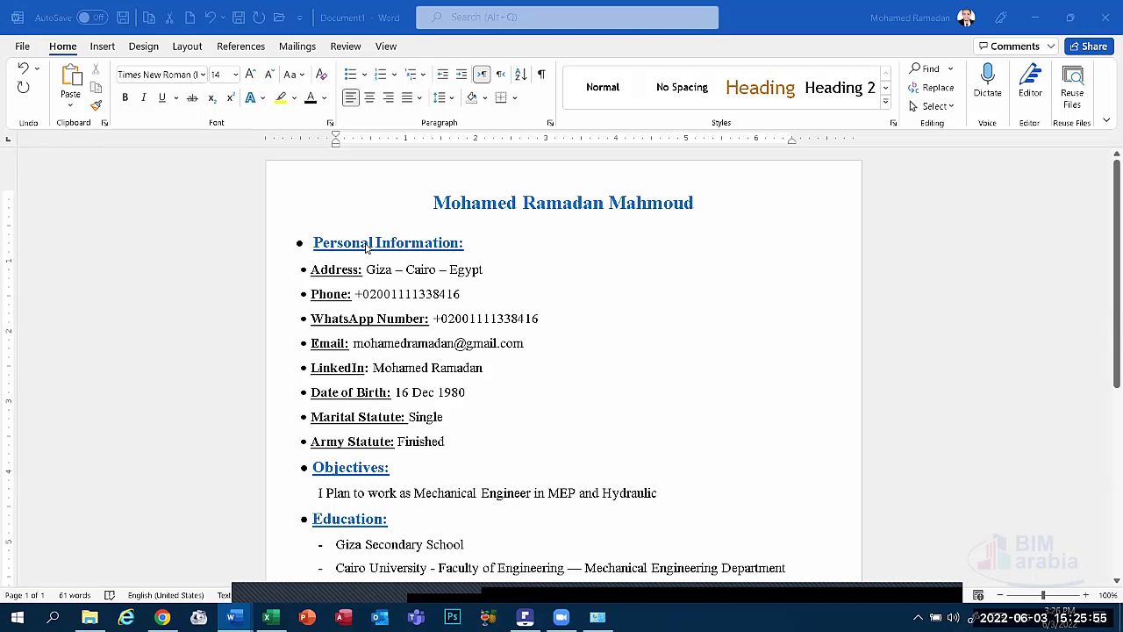
scroll(359, 485, "down", 3)
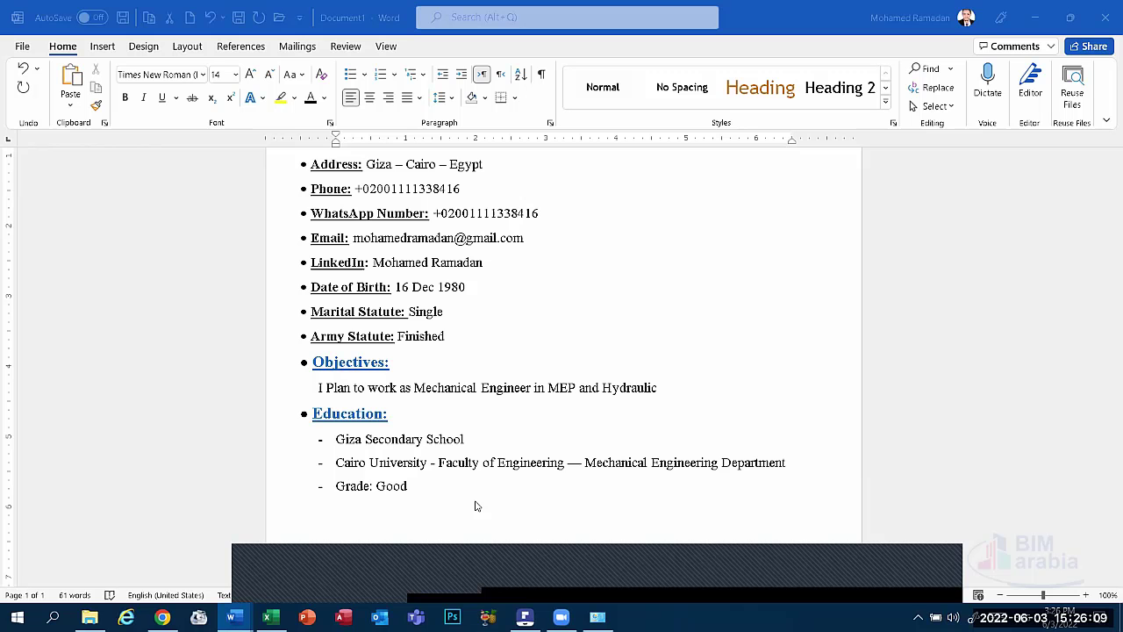
scroll(474, 504, "down", 1)
scroll(476, 505, "up", 2)
scroll(476, 506, "up", 2)
scroll(476, 505, "down", 1)
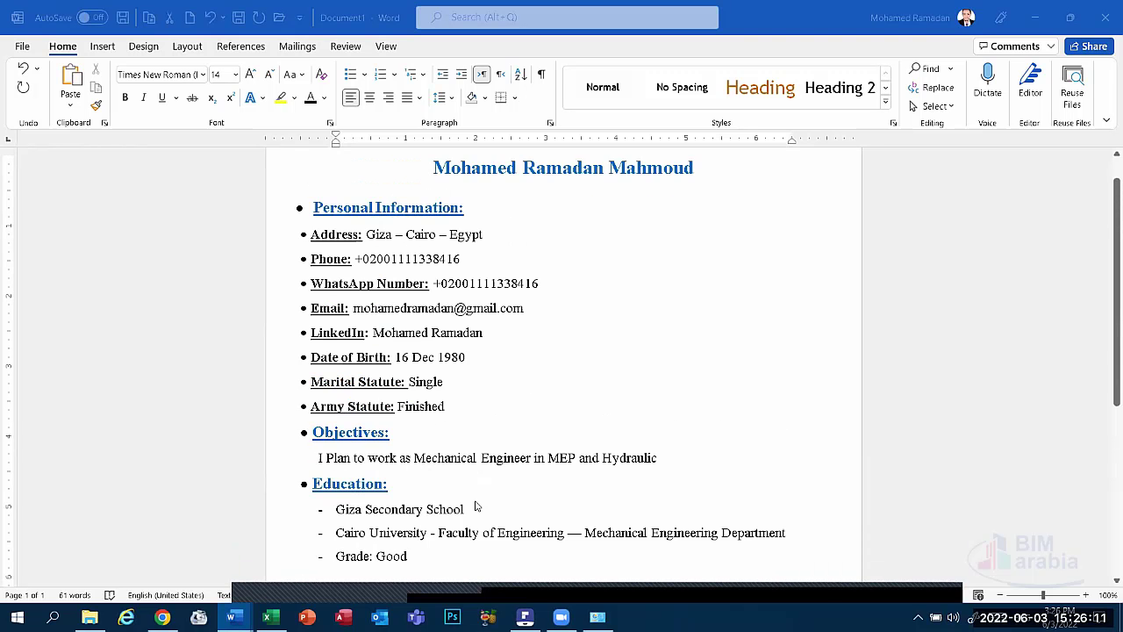
scroll(476, 507, "down", 1)
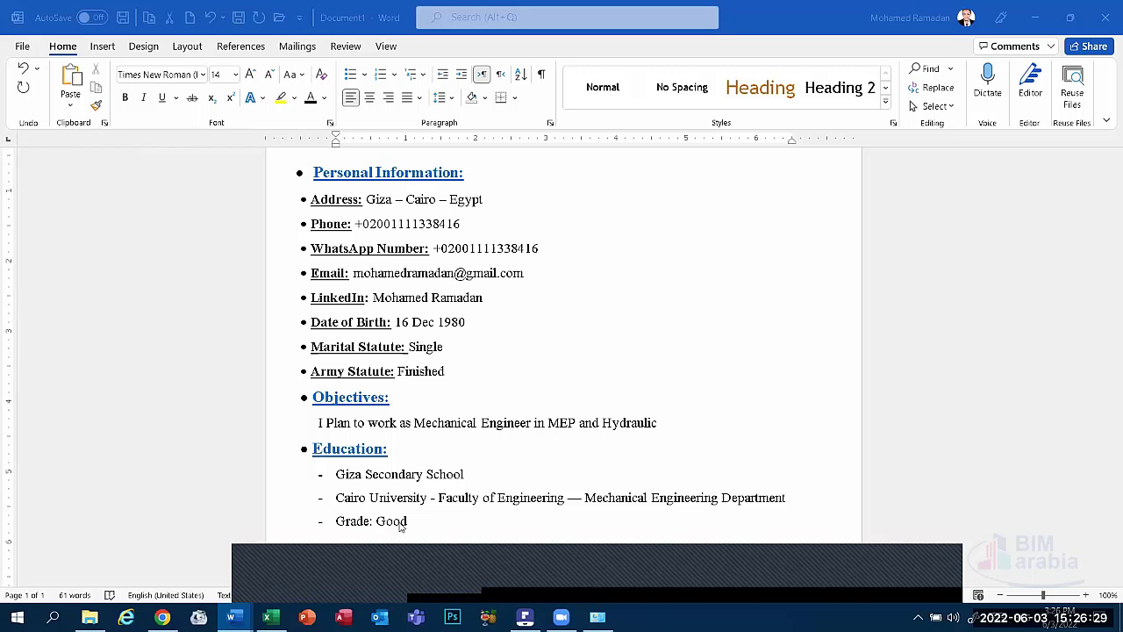
left_click(446, 537)
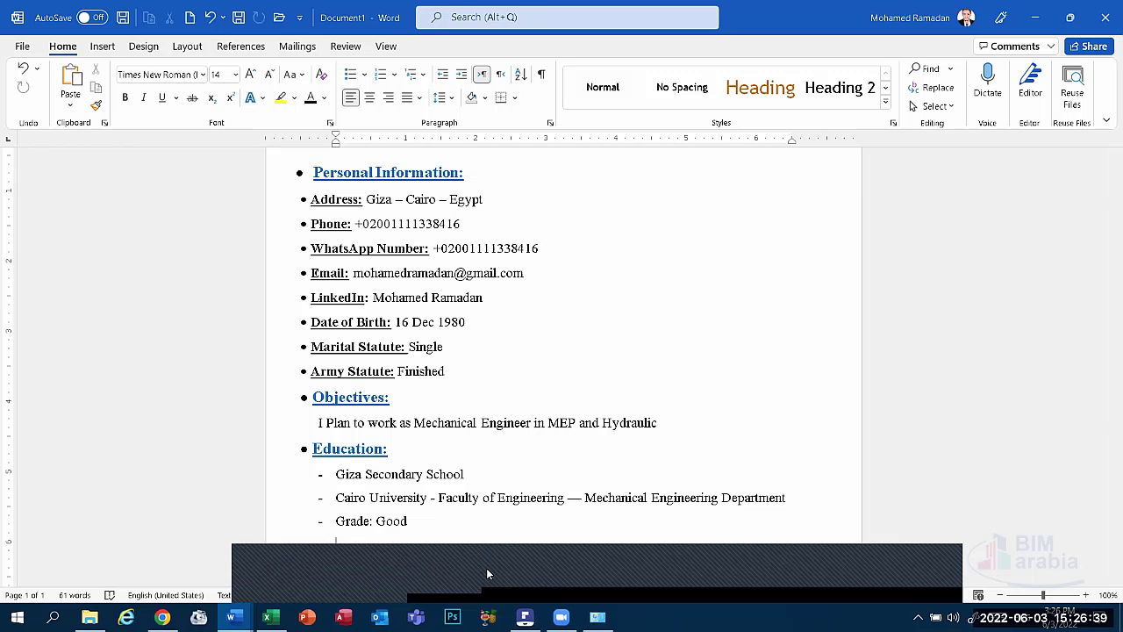
left_click(555, 585)
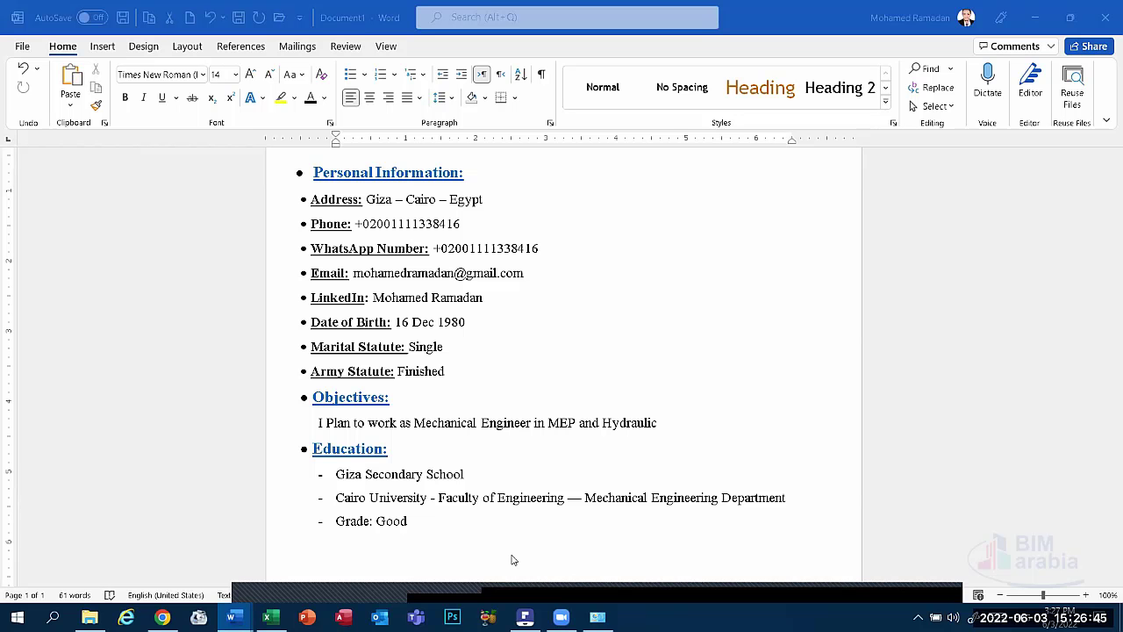
mouse_move(510, 553)
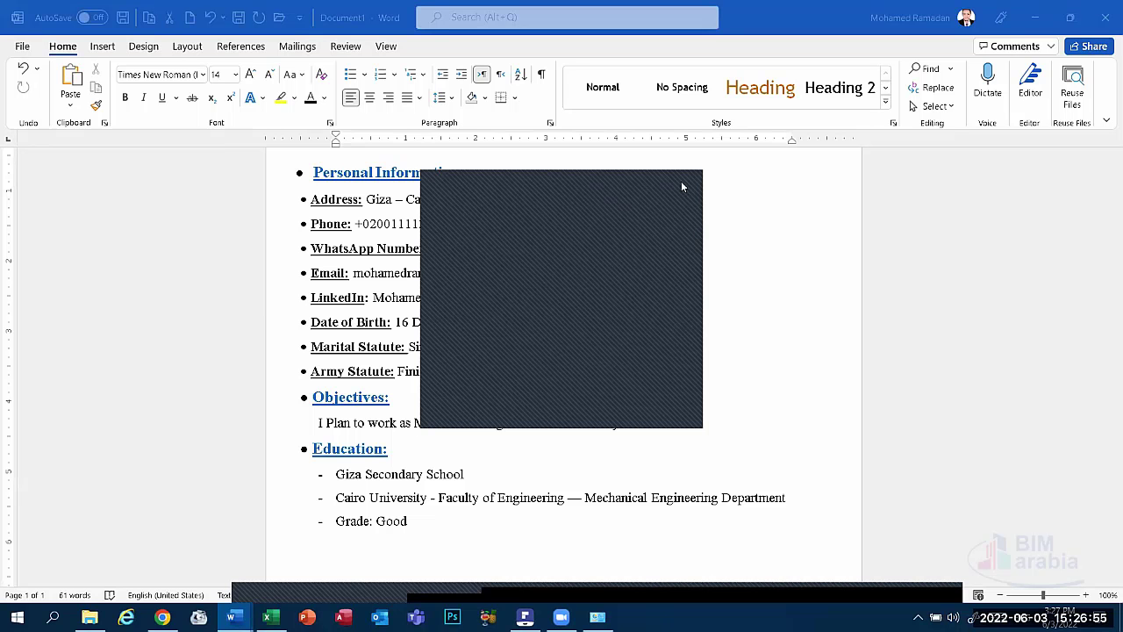
scroll(424, 512, "up", 1)
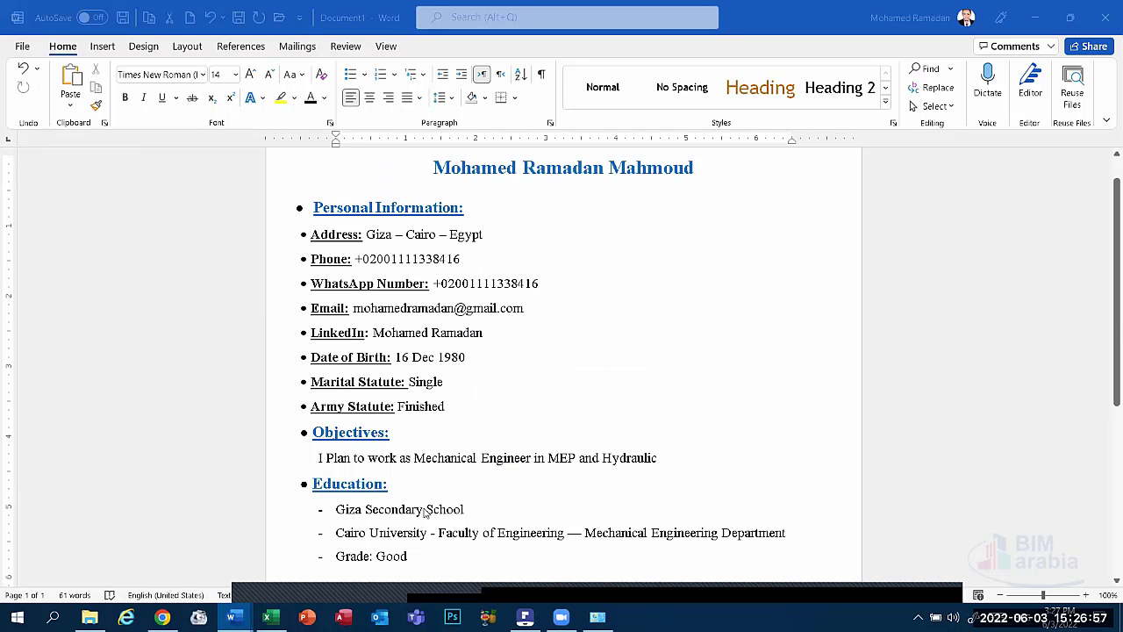
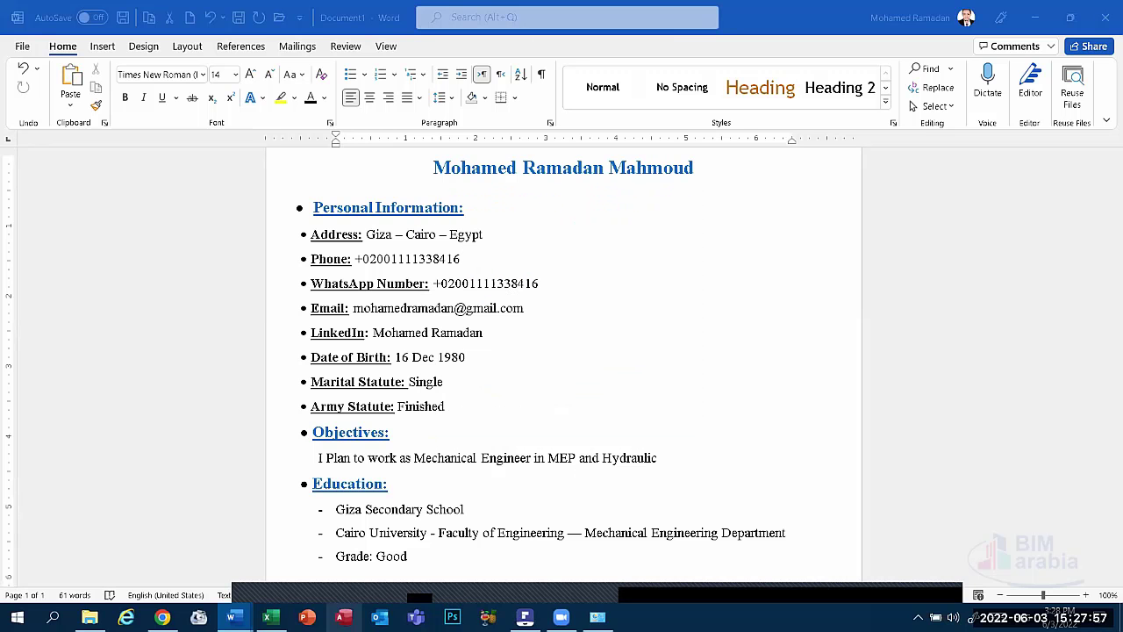
Start a new blank document and type 'Time Break' and '03:50' on two lines.
right_click(231, 617)
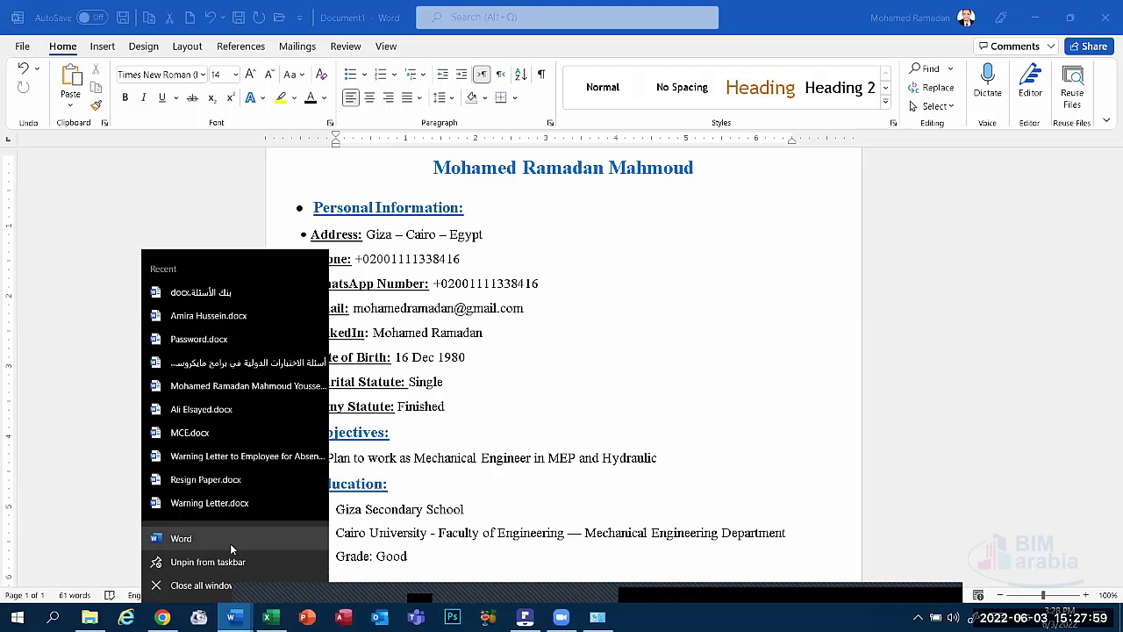
left_click(476, 457)
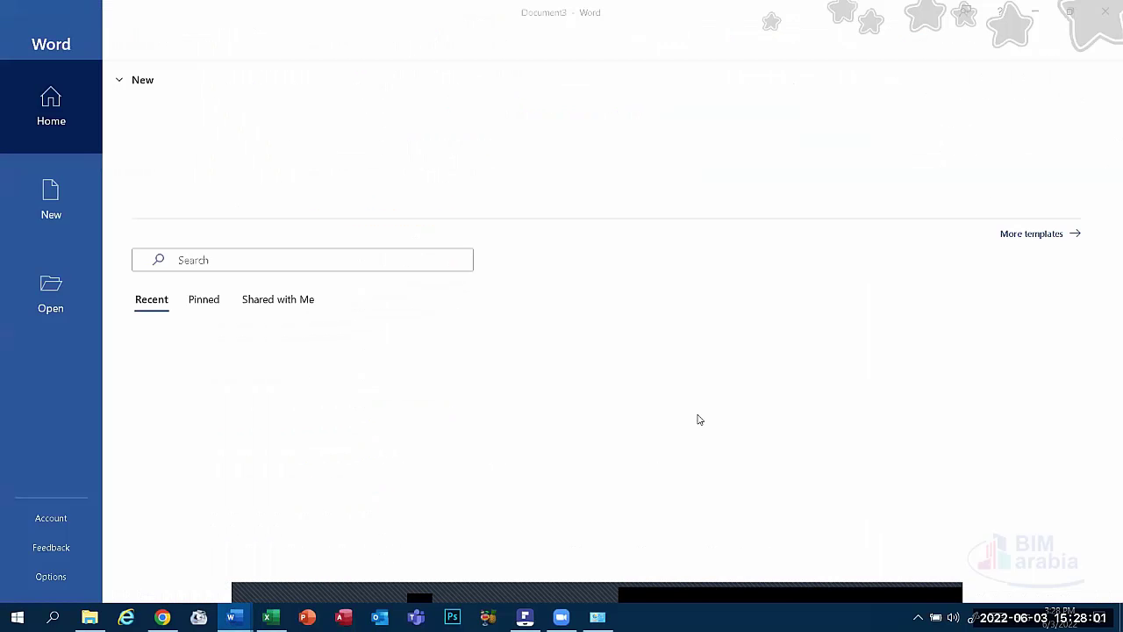
left_click(231, 177)
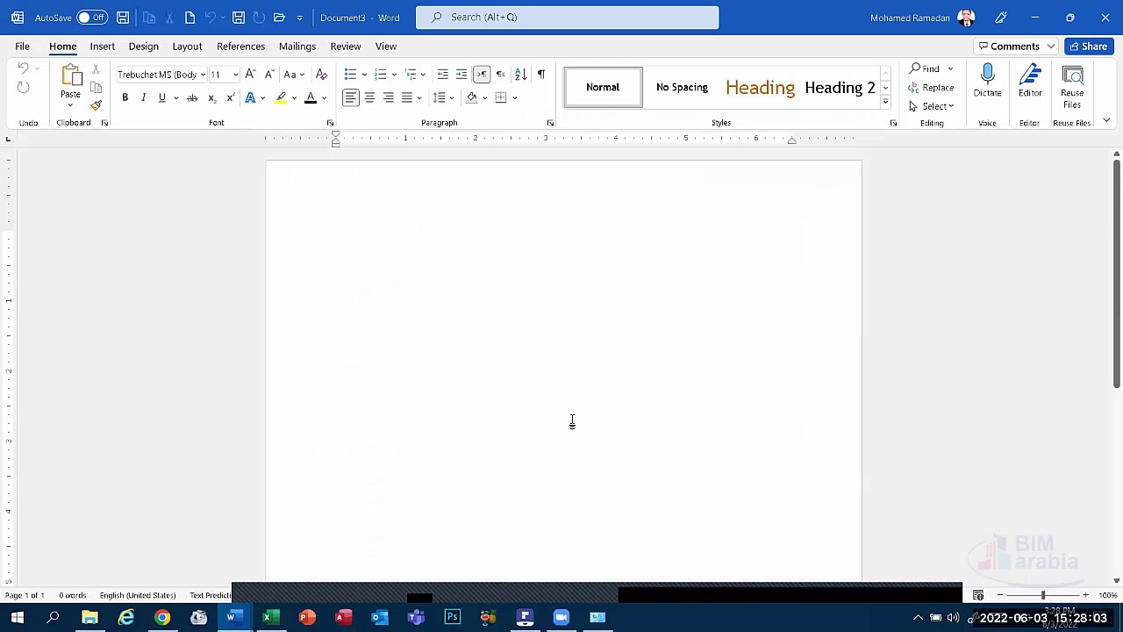
type("T")
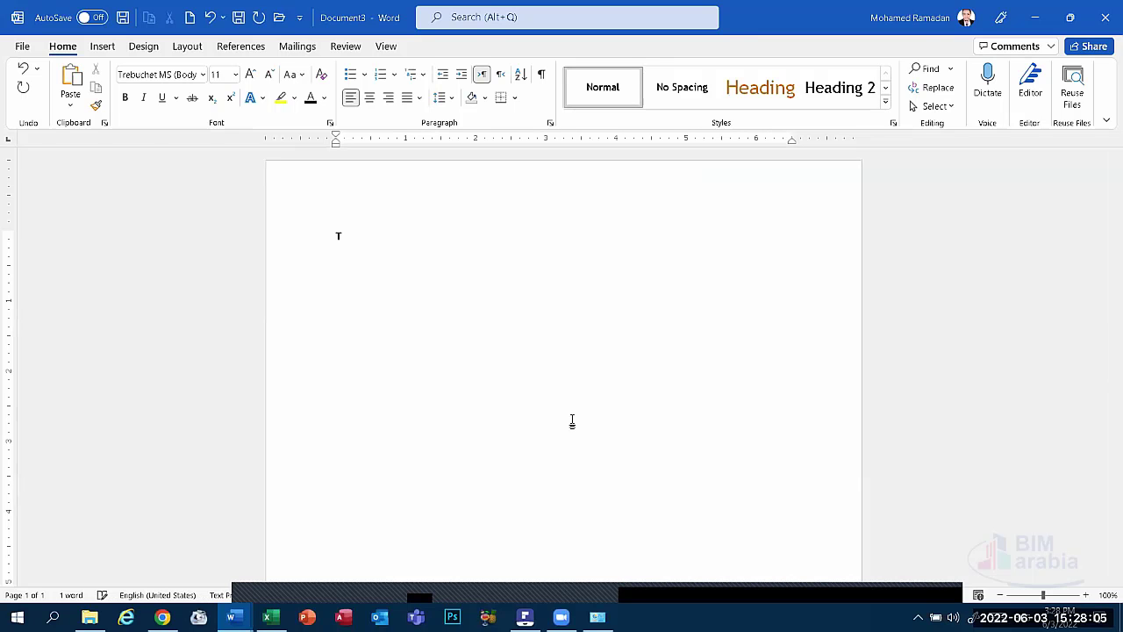
type("ime Brea")
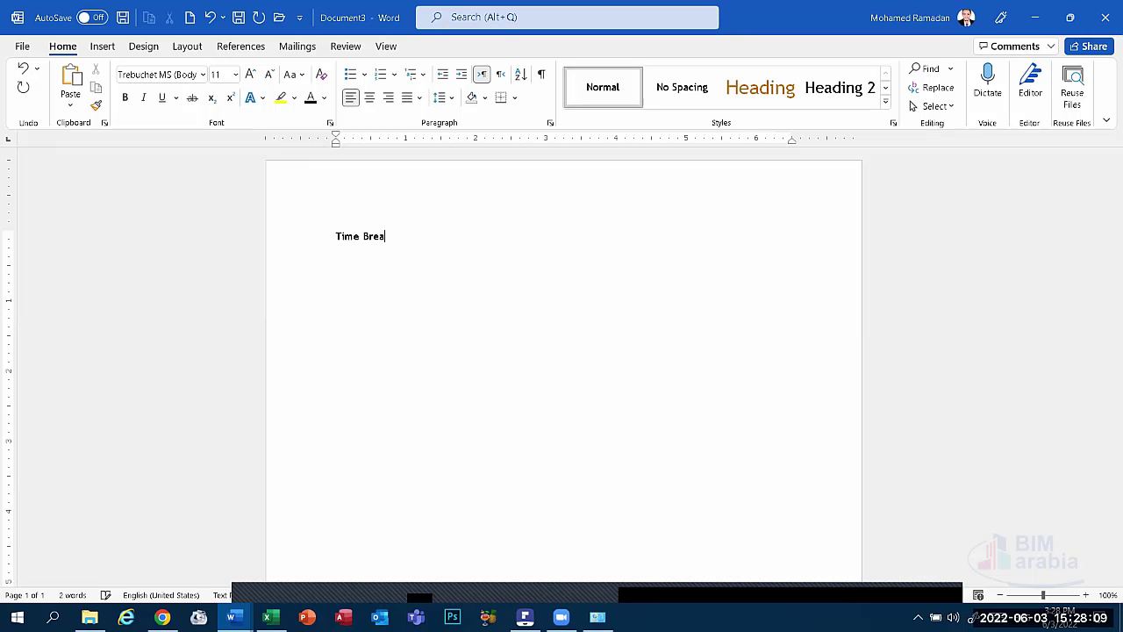
type("k")
key("Return")
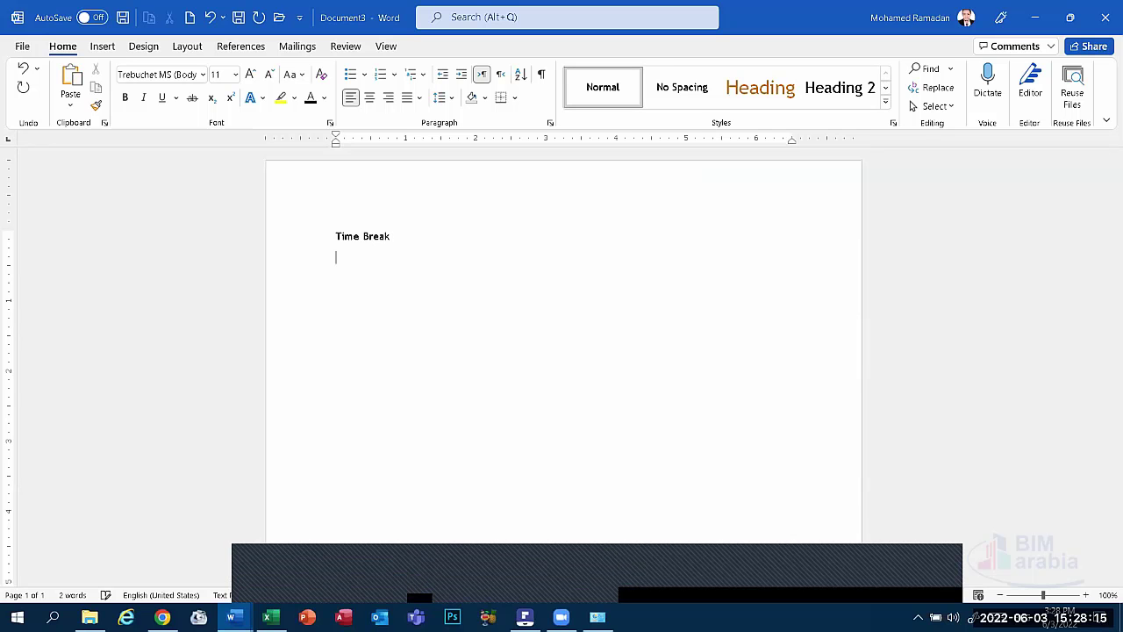
type("03:50")
Center both lines, grow them to 90 pt, and set them in Times New Roman.
triple_click(269, 214)
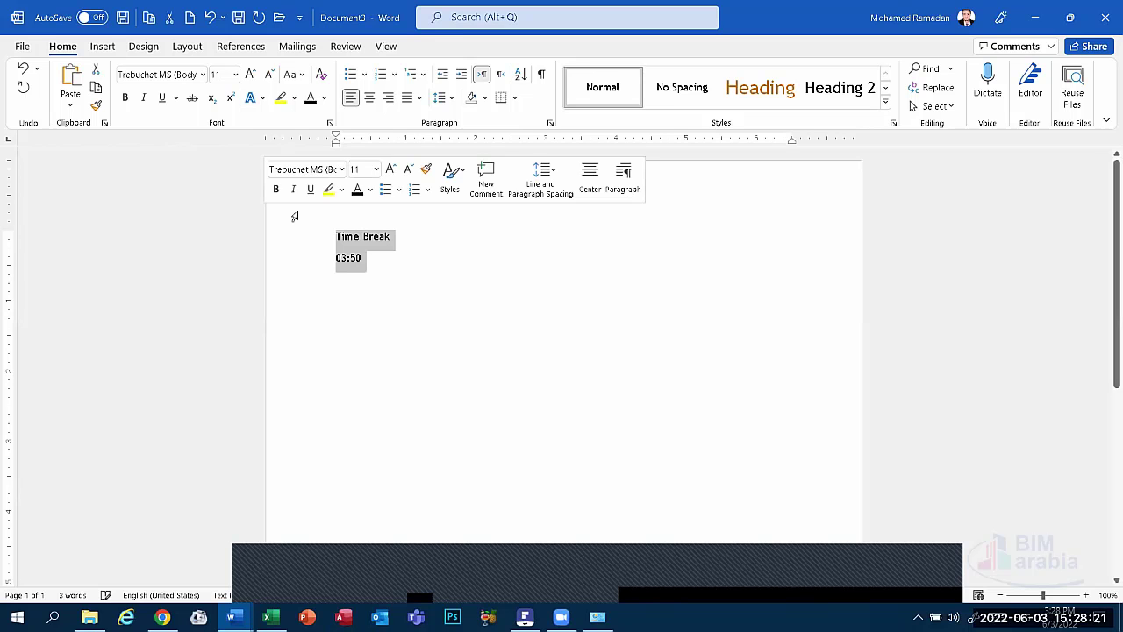
left_click(370, 97)
left_click(254, 76)
left_click(253, 76)
left_click(253, 77)
left_click(254, 76)
left_click(254, 76)
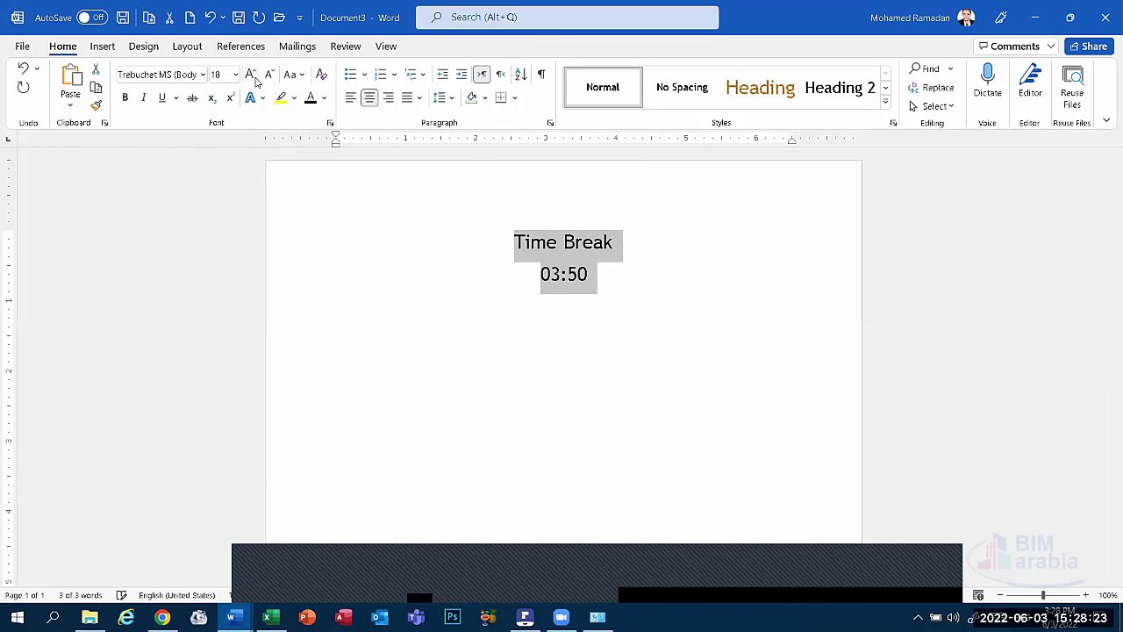
left_click(254, 77)
left_click(253, 76)
left_click(253, 77)
left_click(253, 76)
left_click(253, 77)
left_click(253, 76)
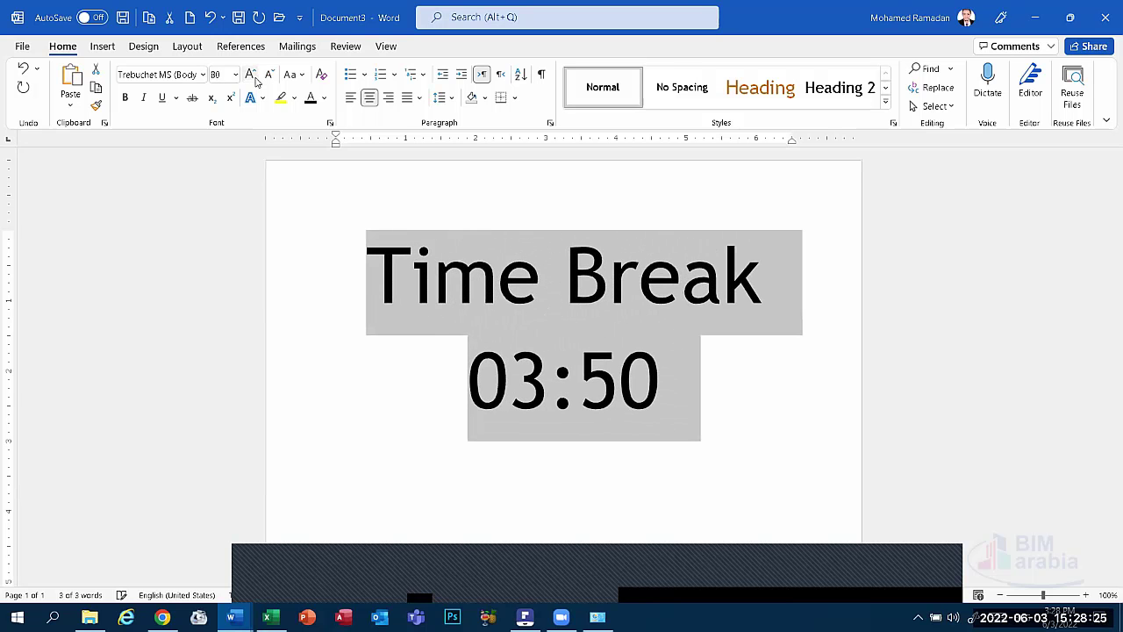
left_click(254, 76)
left_click(205, 75)
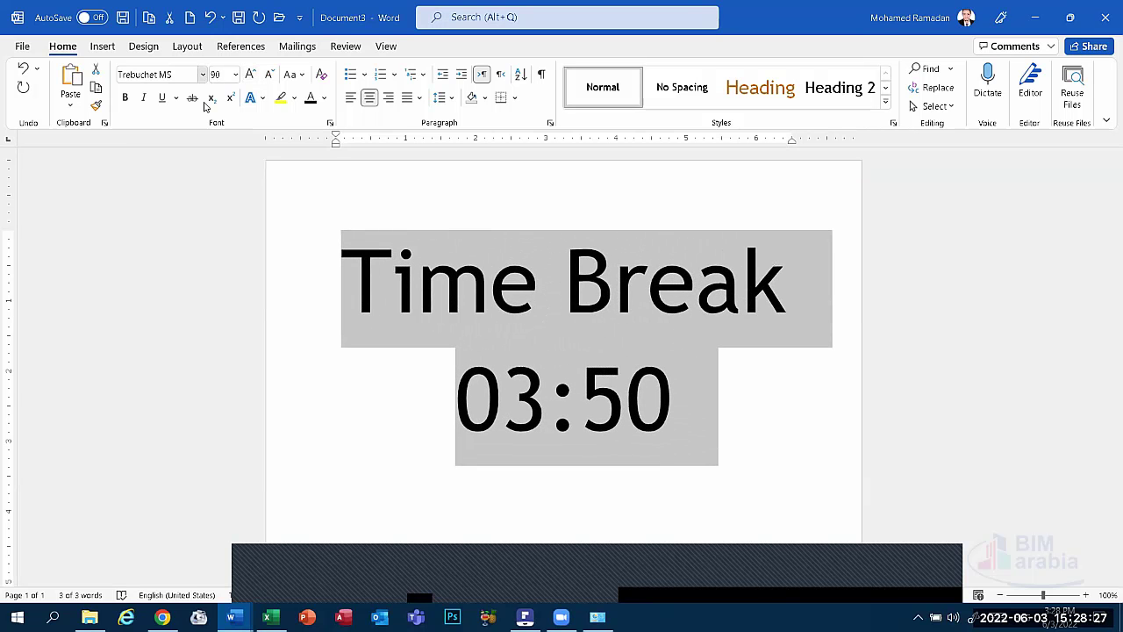
left_click(180, 153)
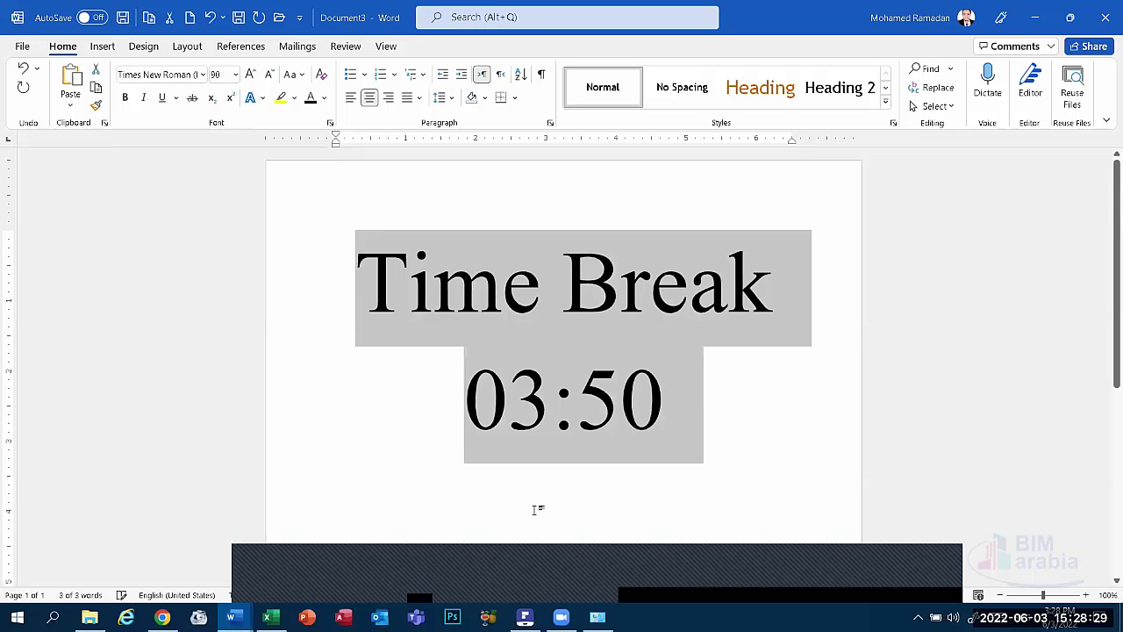
left_click(549, 579)
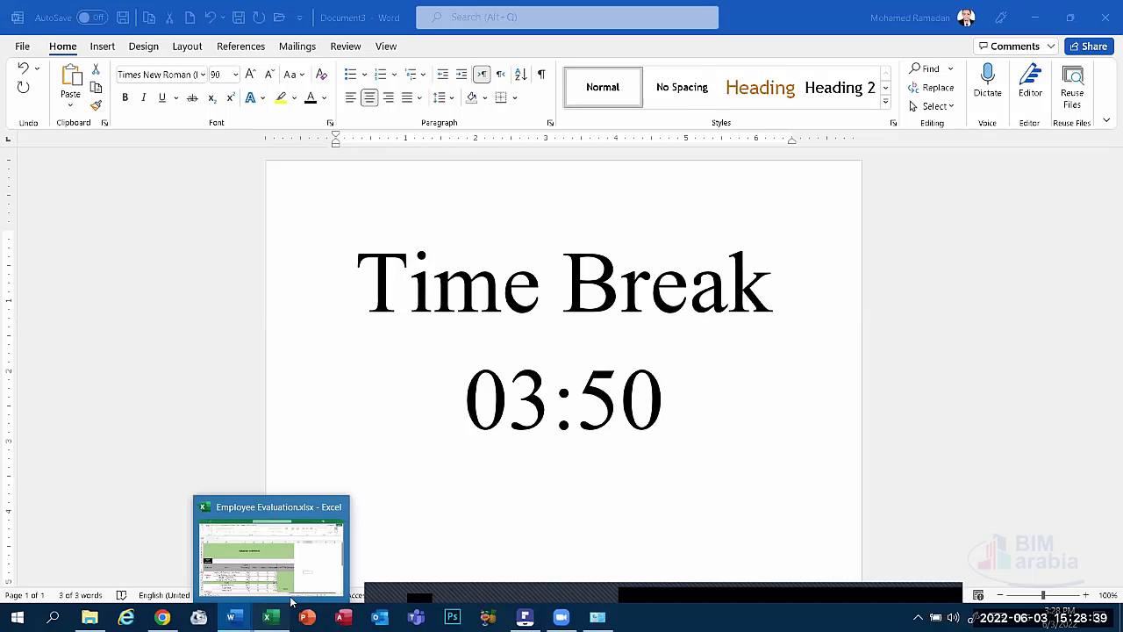
Glance at the Employee Evaluation workbook, then go back and check the Time Break document's text.
left_click(268, 617)
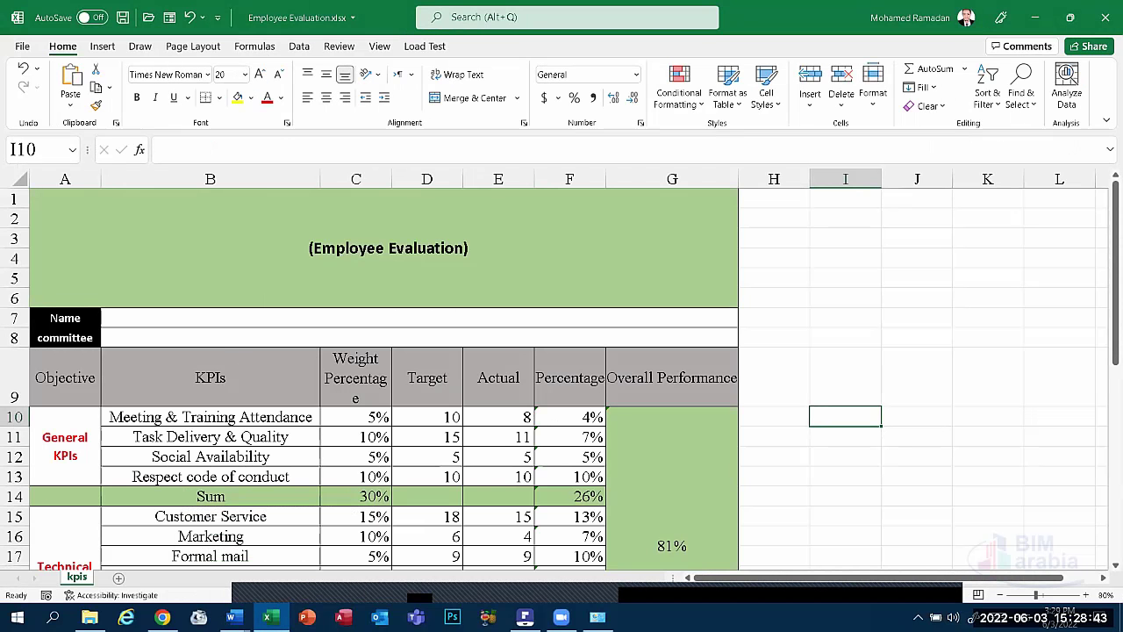
left_click(268, 617)
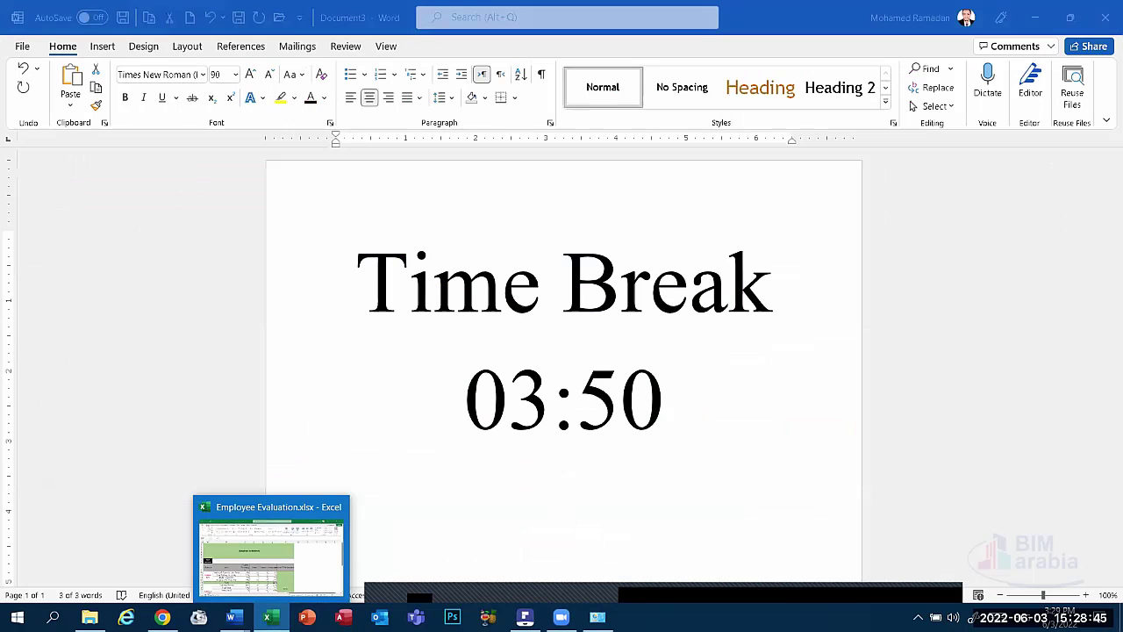
key("ctrl+a")
left_click(628, 395)
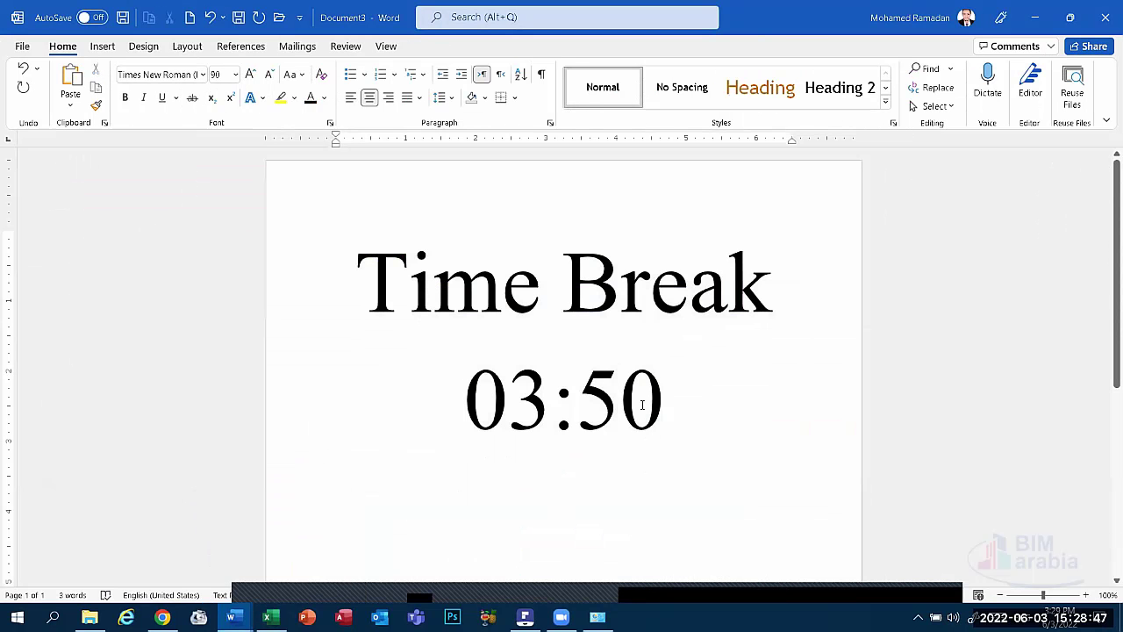
key("End")
key("ctrl+a")
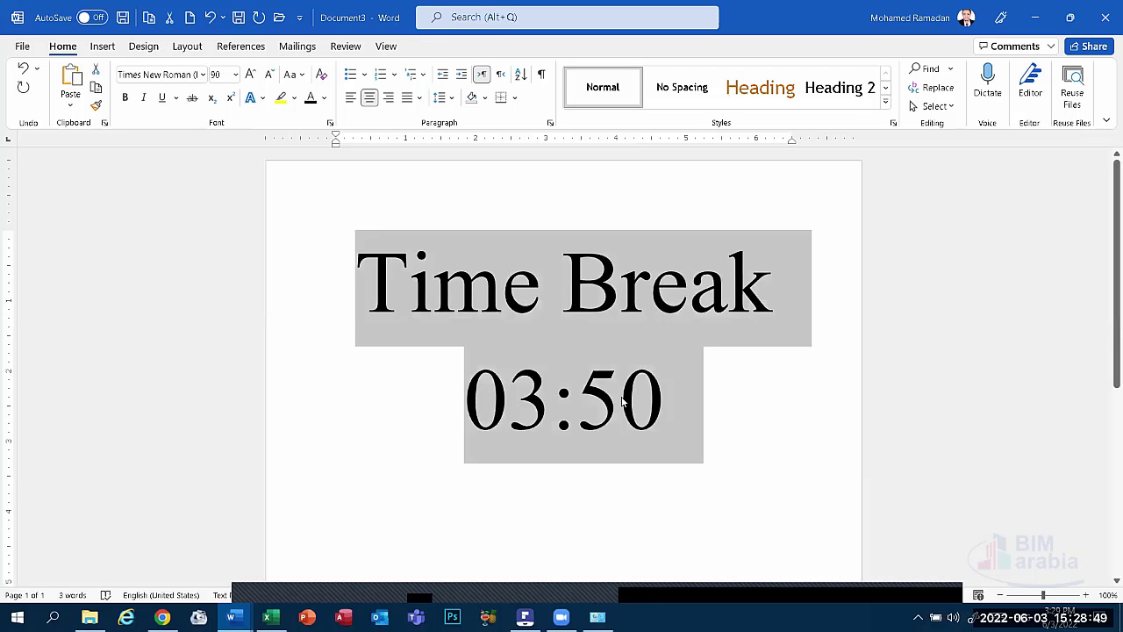
left_click(622, 401)
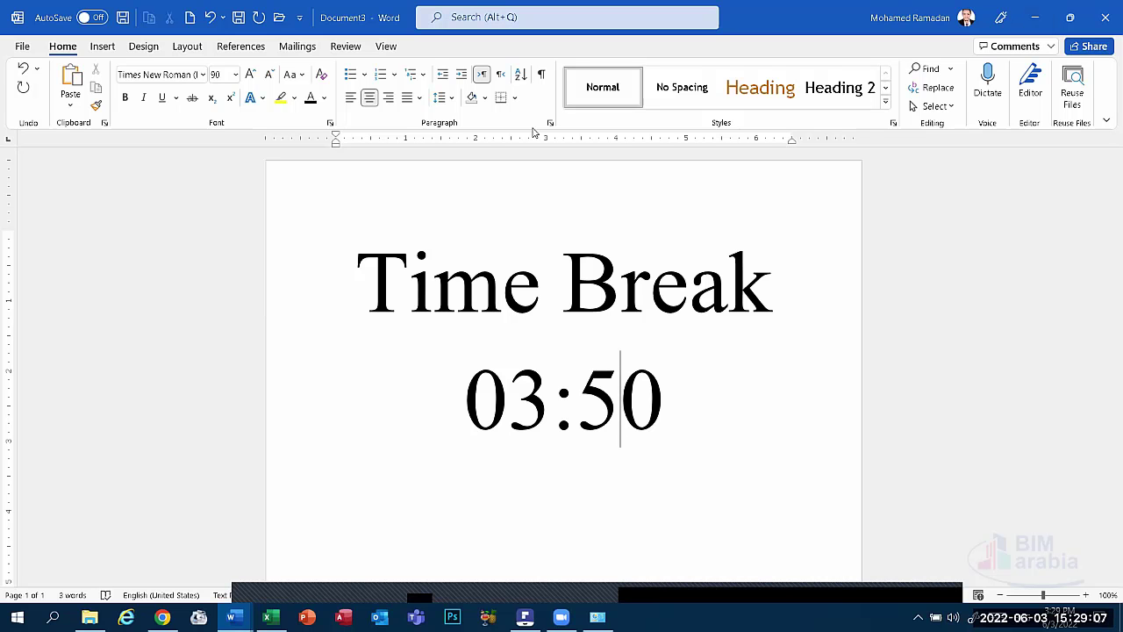
Look over the Employee Evaluation workbook again, then return to the Word CV document.
left_click(268, 617)
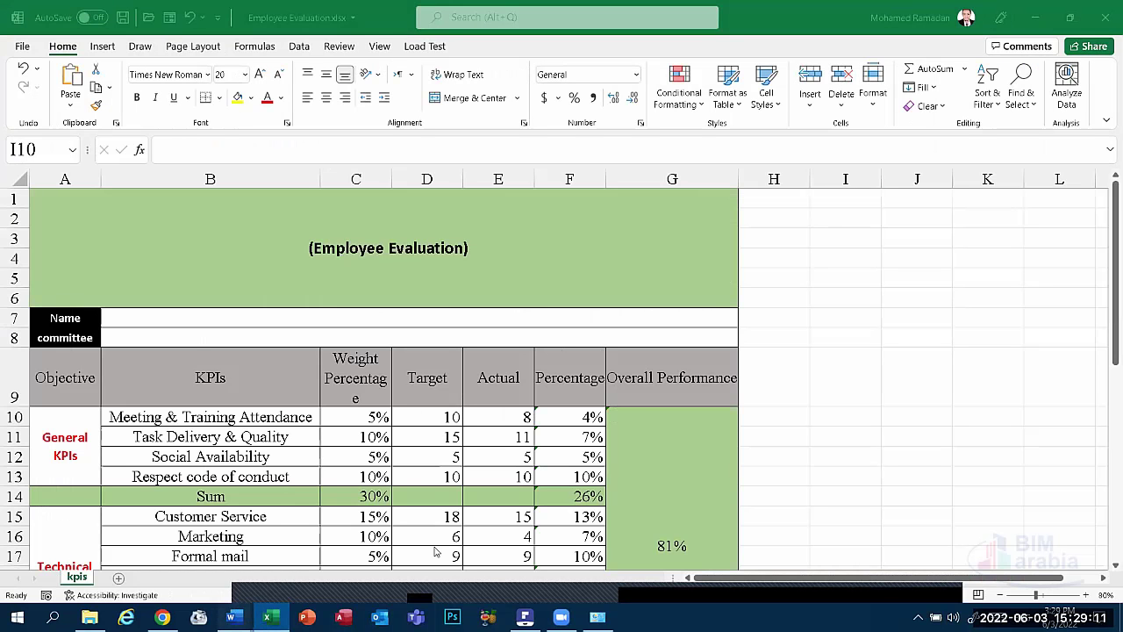
mouse_move(544, 573)
mouse_move(231, 617)
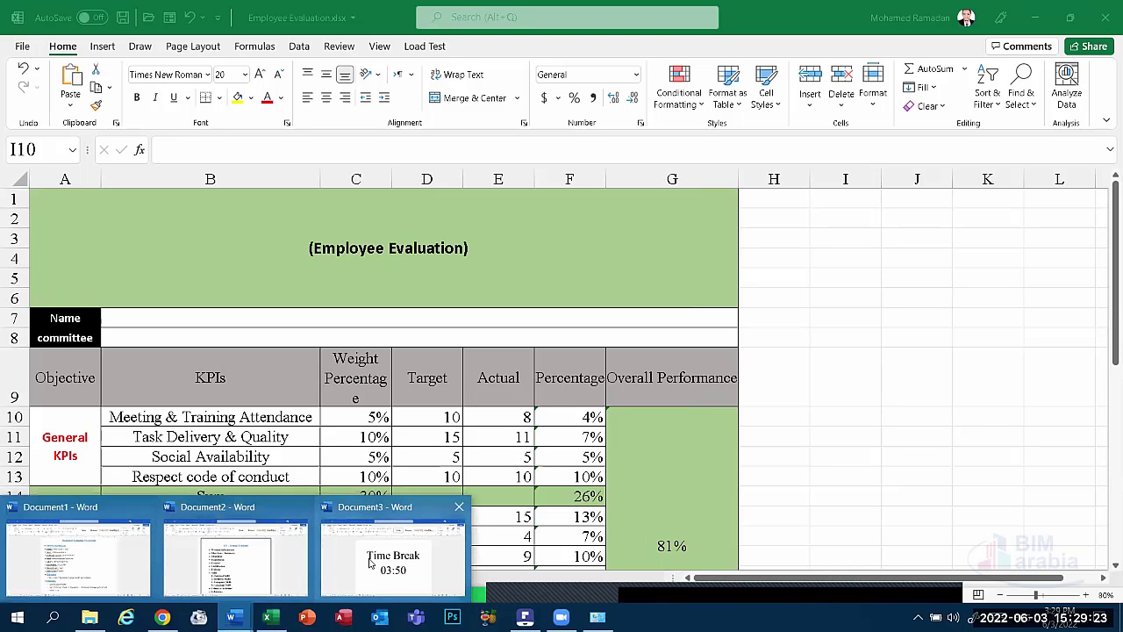
left_click(375, 564)
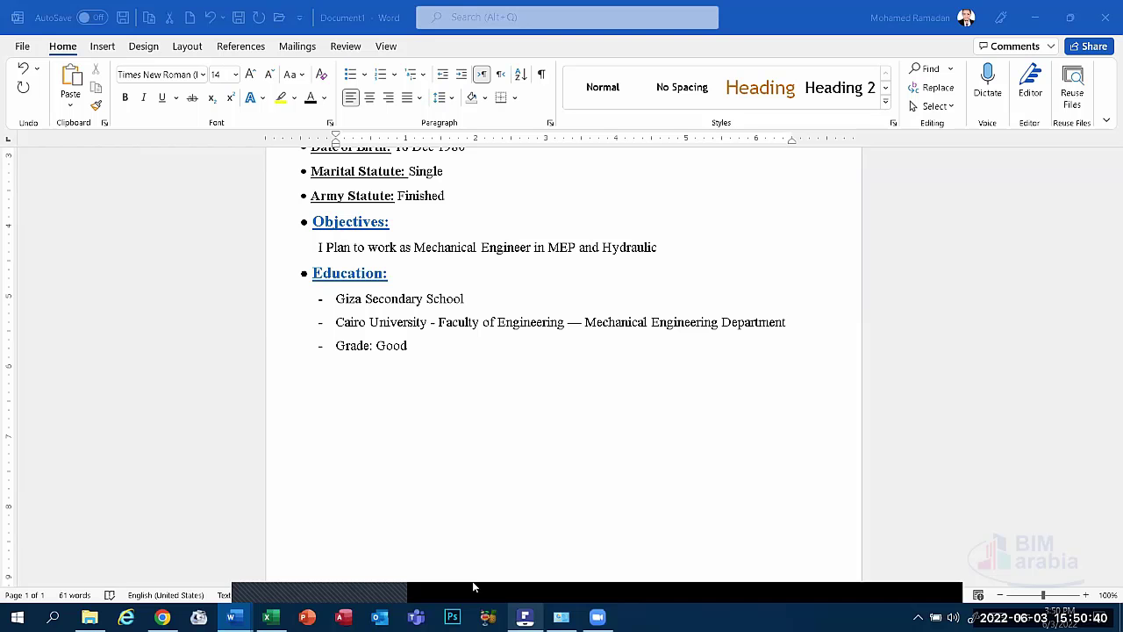
mouse_move(474, 586)
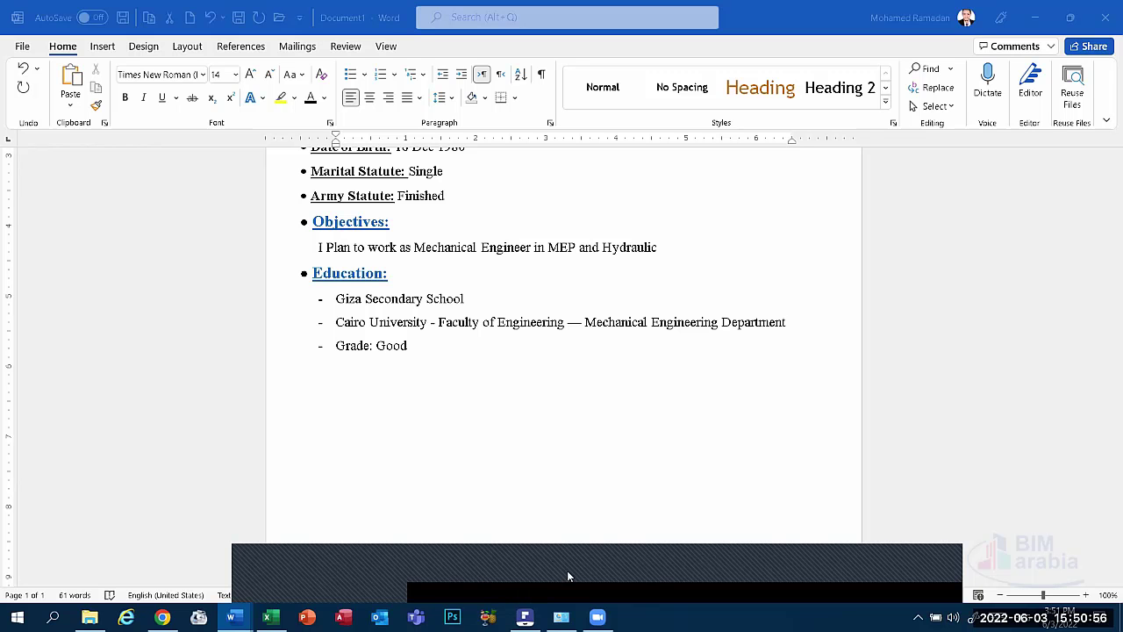
left_click(543, 579)
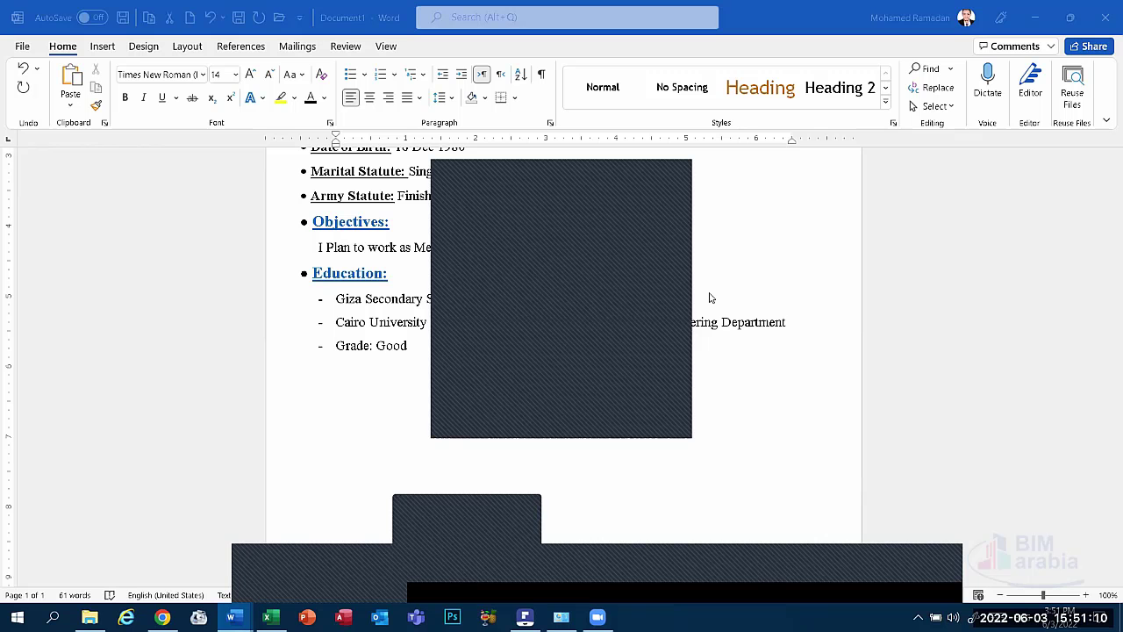
left_click(645, 316)
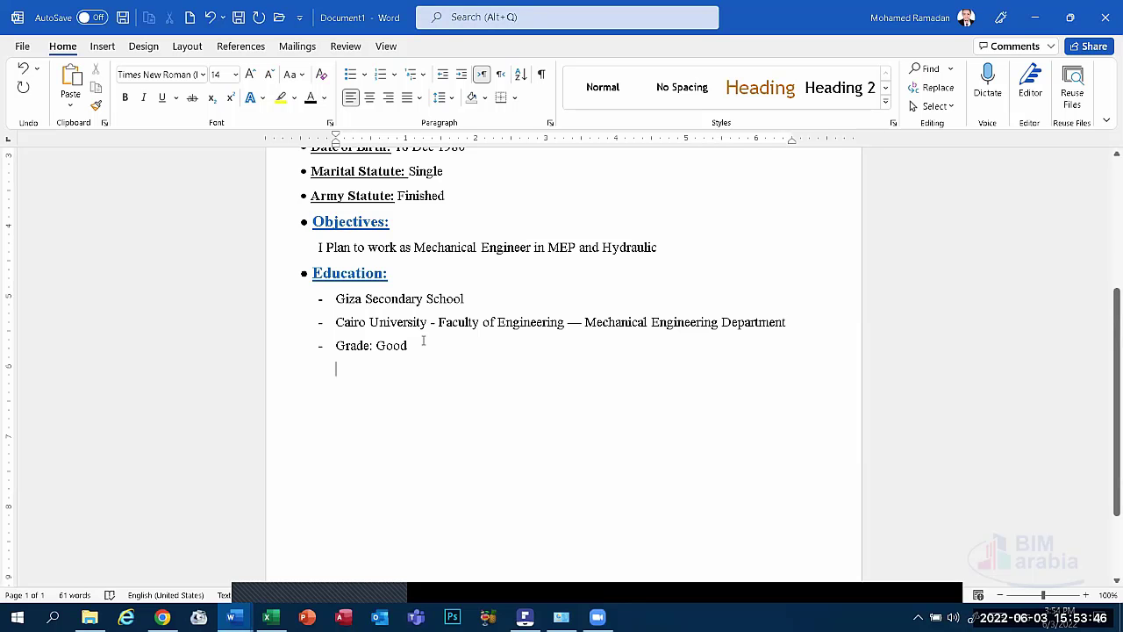
Copy the Education: heading and paste it on the empty line below Grade: Good.
scroll(422, 346, "up", 1)
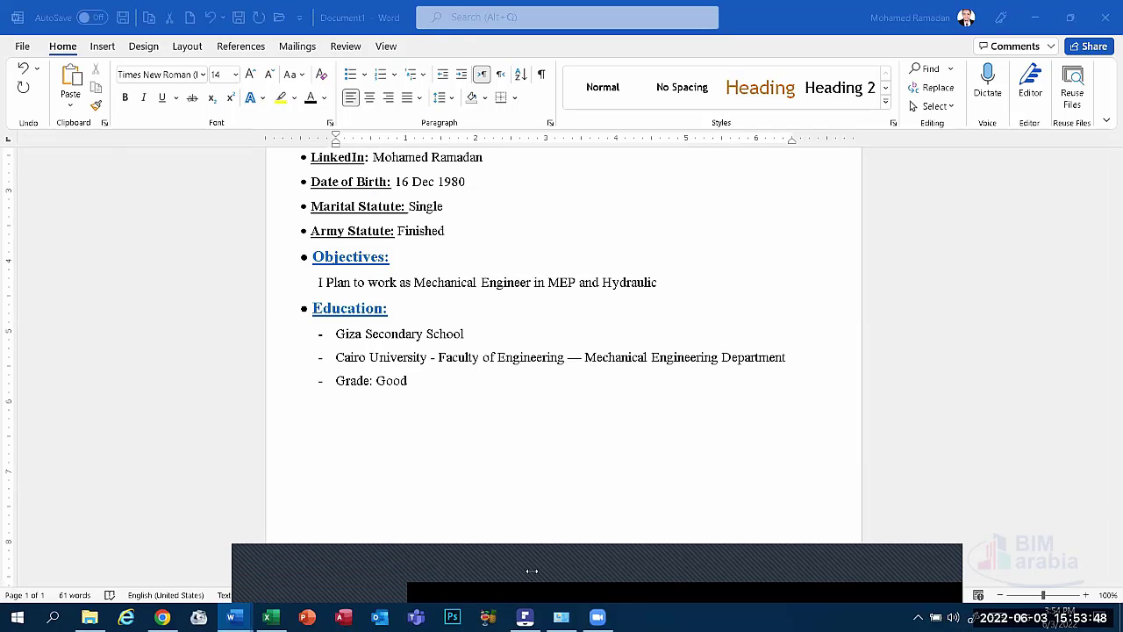
scroll(421, 257, "up", 4)
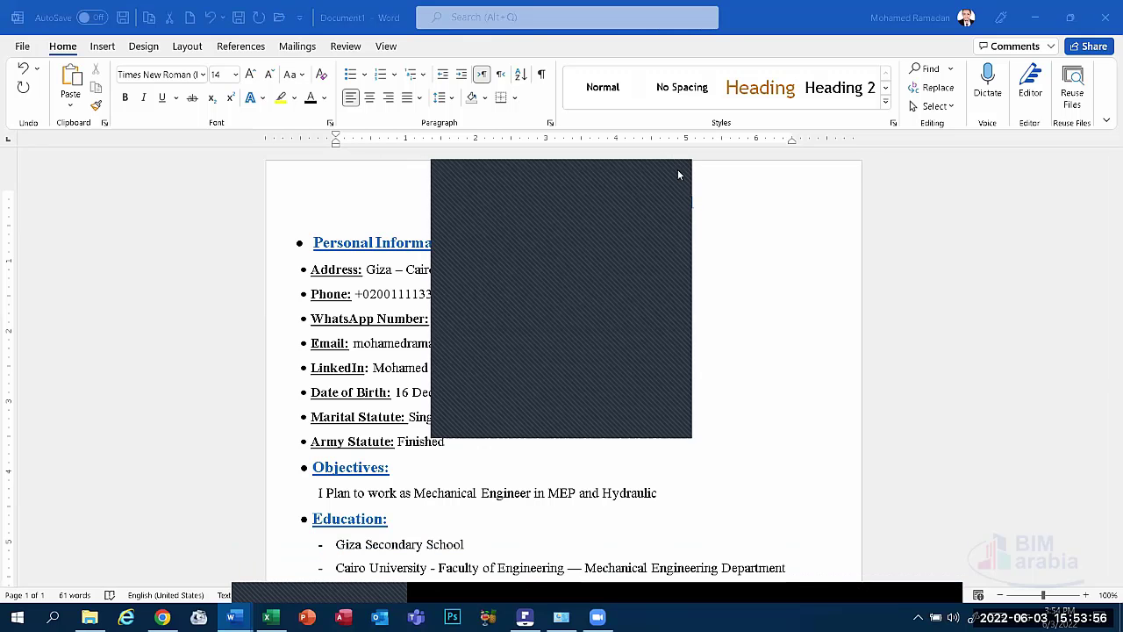
scroll(492, 421, "down", 3)
left_click(359, 479)
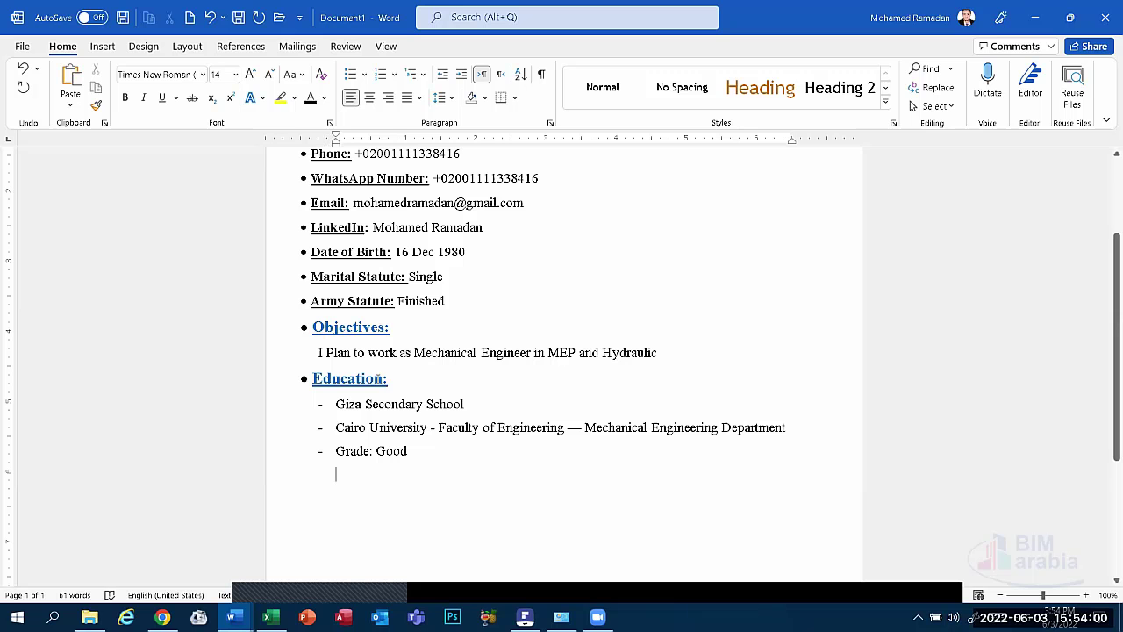
left_click(265, 386)
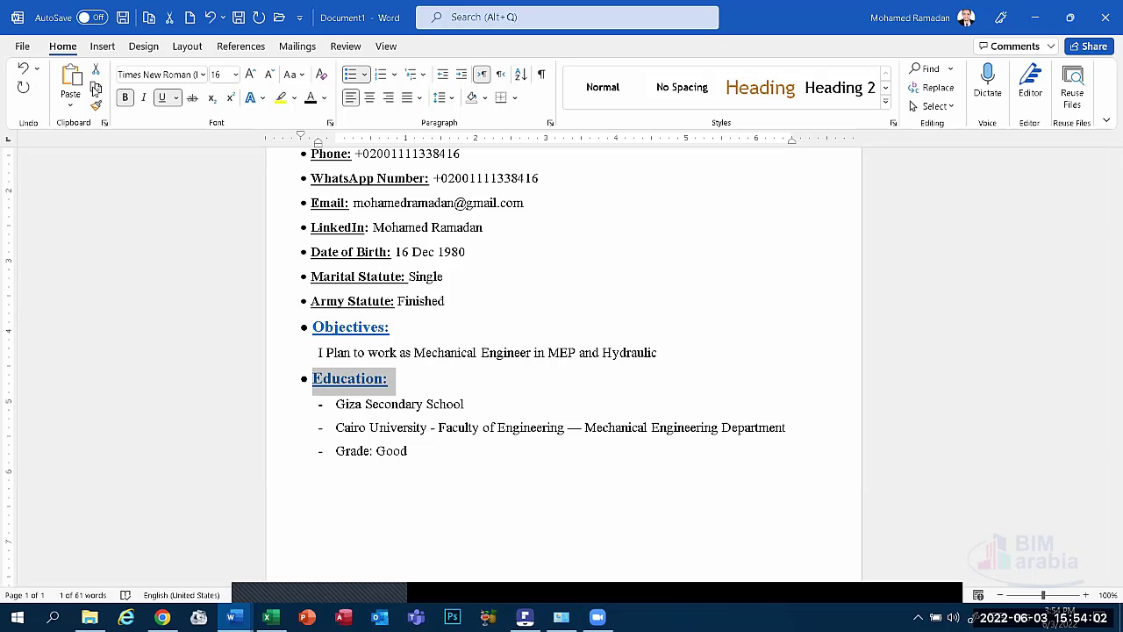
key("ctrl+c")
left_click(342, 480)
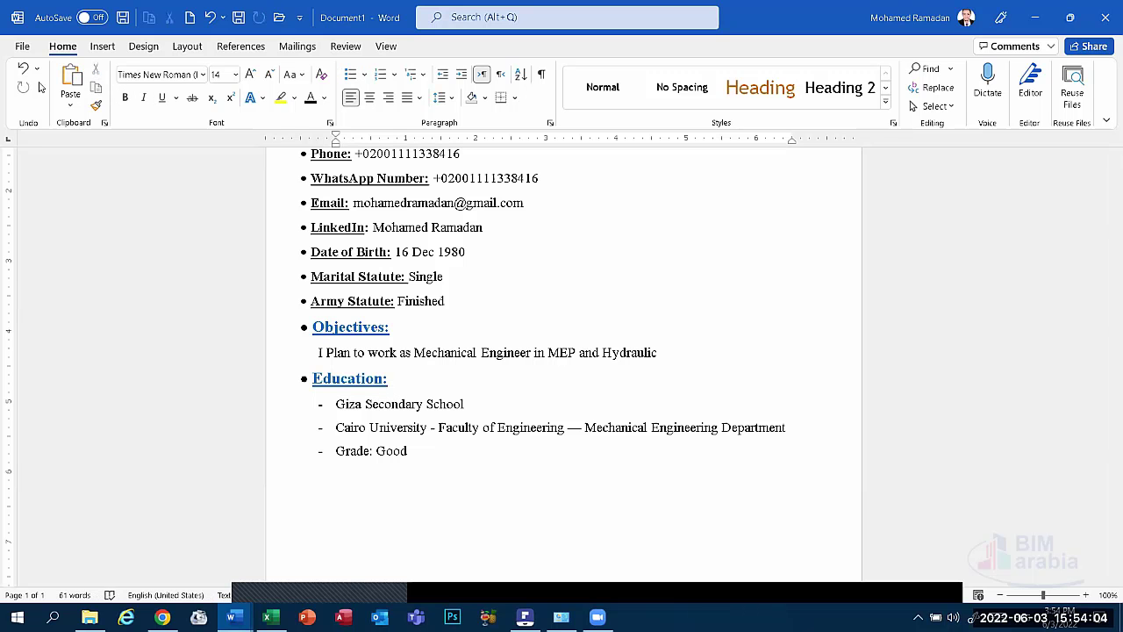
key("ctrl+v")
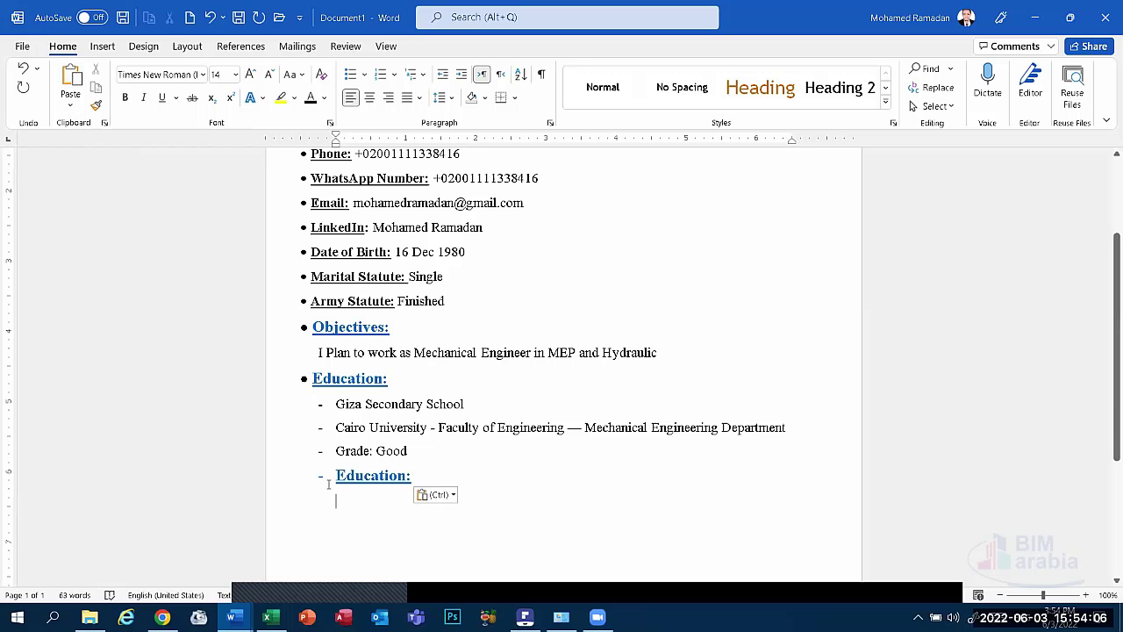
Replace the pasted heading's dash with a round bullet and drag its indent left to align.
left_click(326, 485)
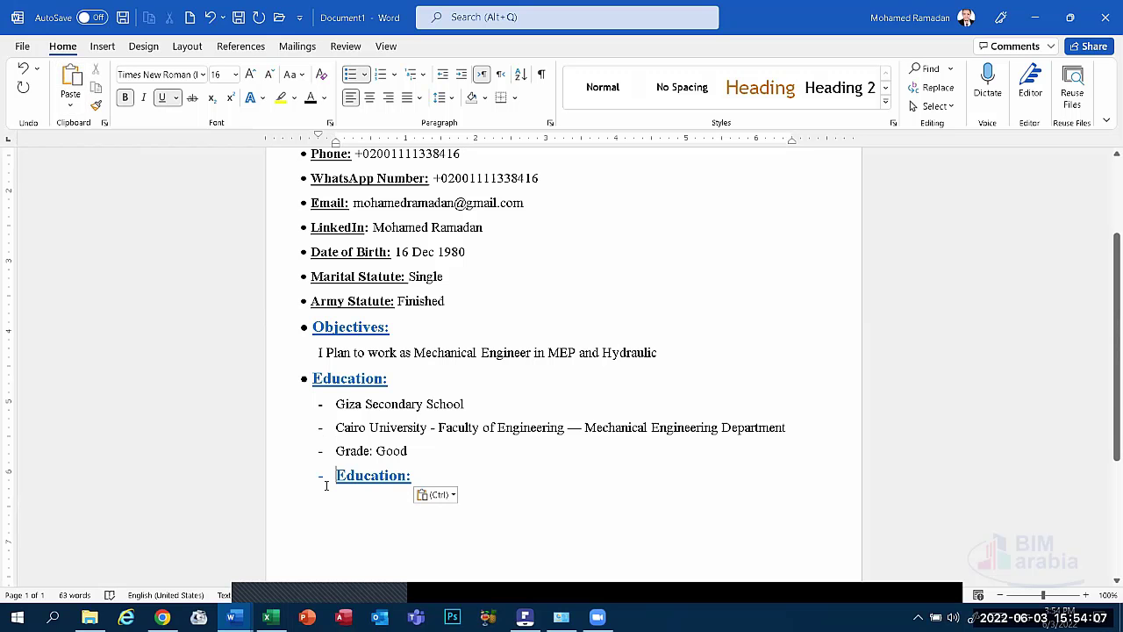
left_click(358, 75)
left_click(367, 75)
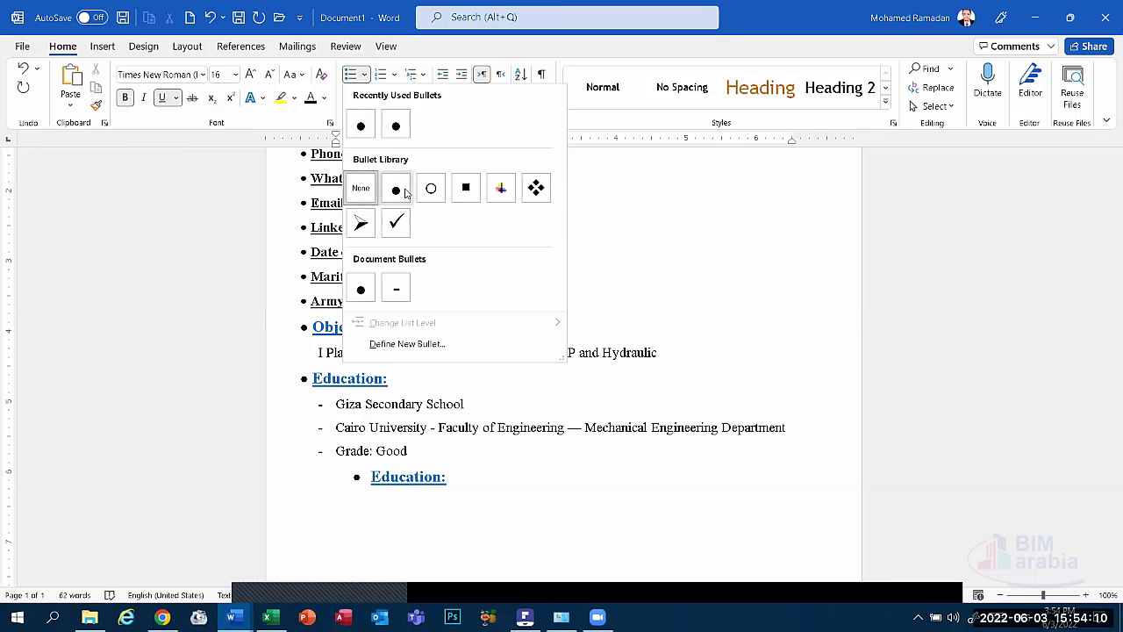
left_click(400, 187)
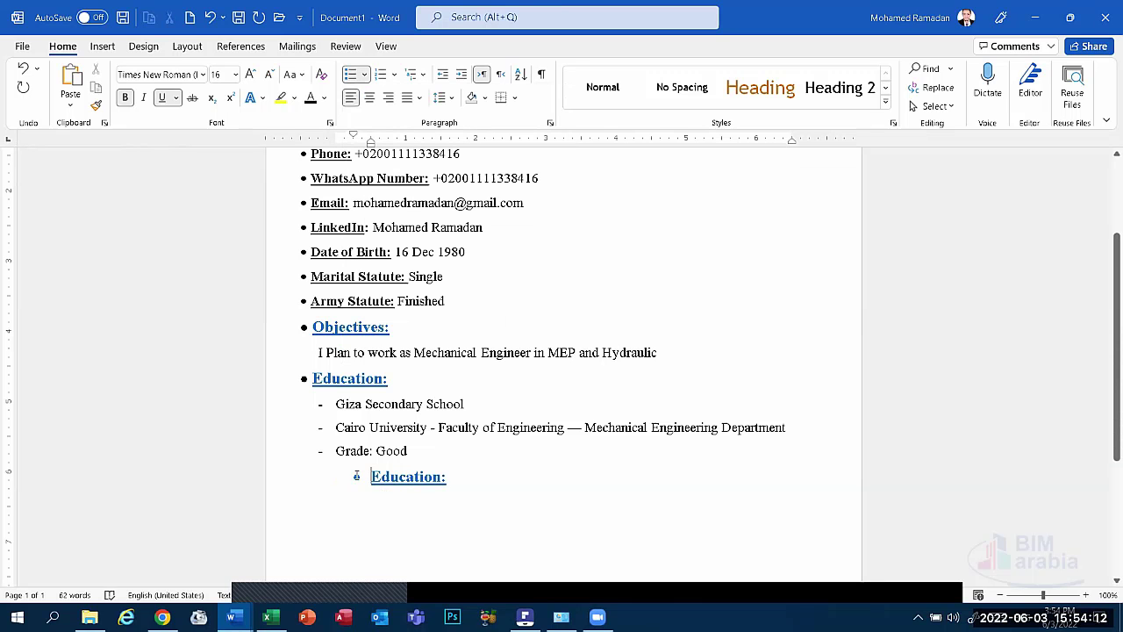
left_click(355, 476)
left_click(356, 477)
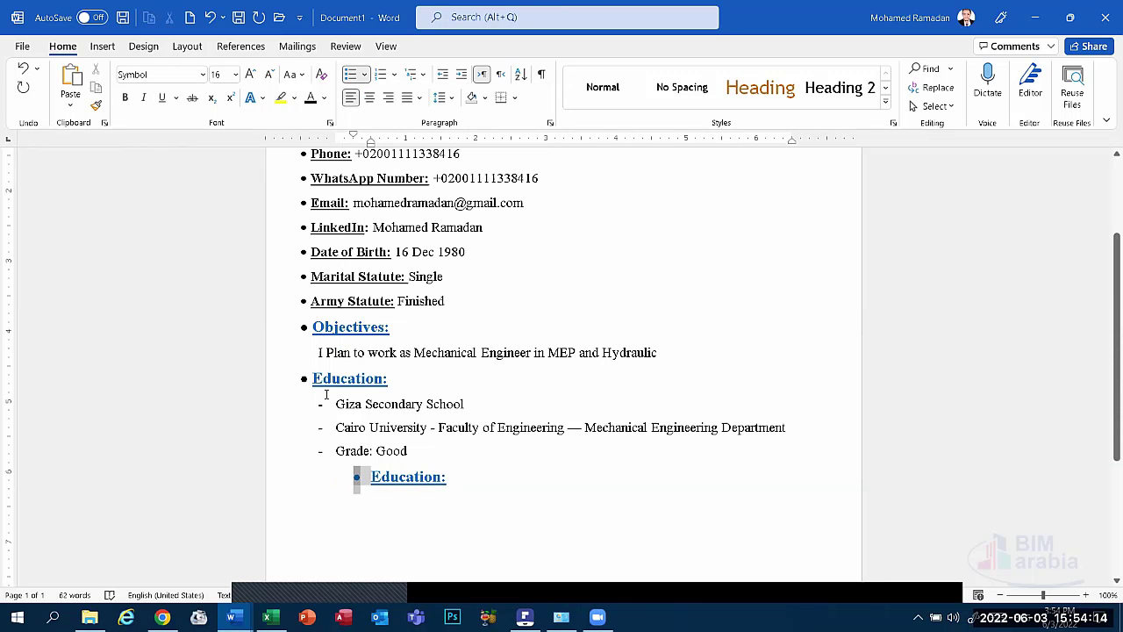
left_click(369, 474)
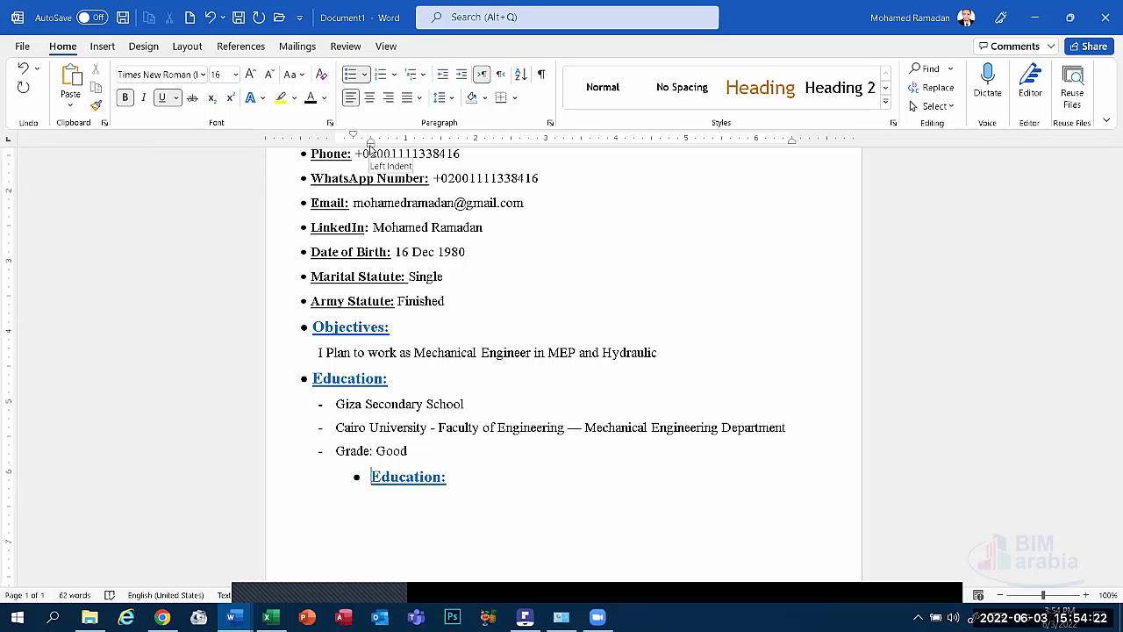
left_click_drag(371, 148, 318, 151)
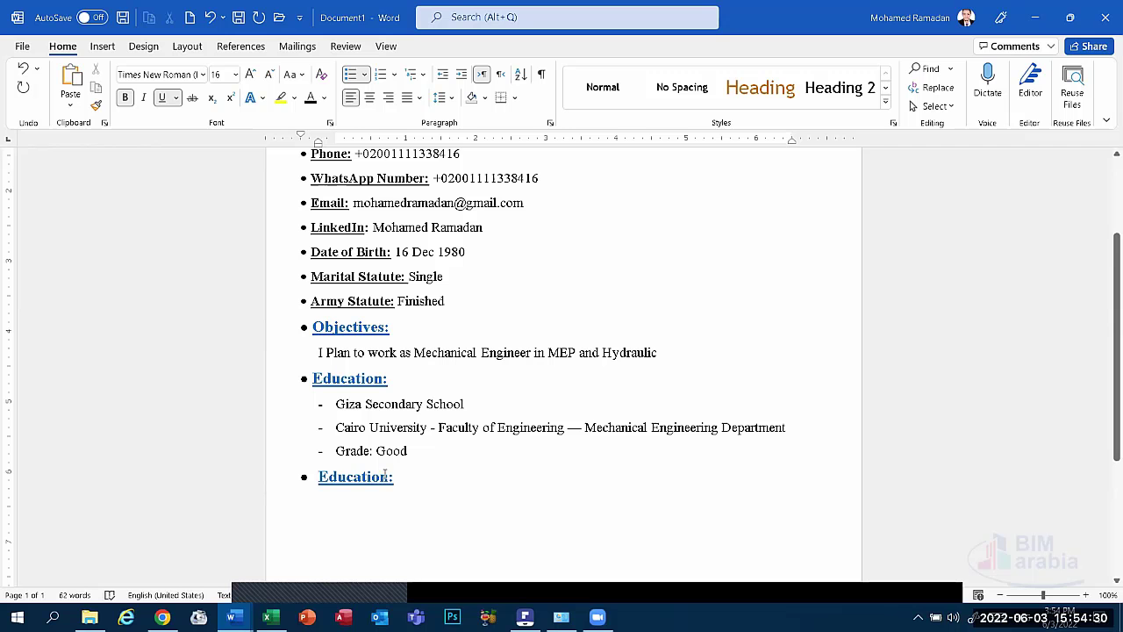
left_click(270, 476)
Rename the heading to 'Experiences' and begin a dash entry dated 'Jan 2022 - May 2022:'.
type("Ex")
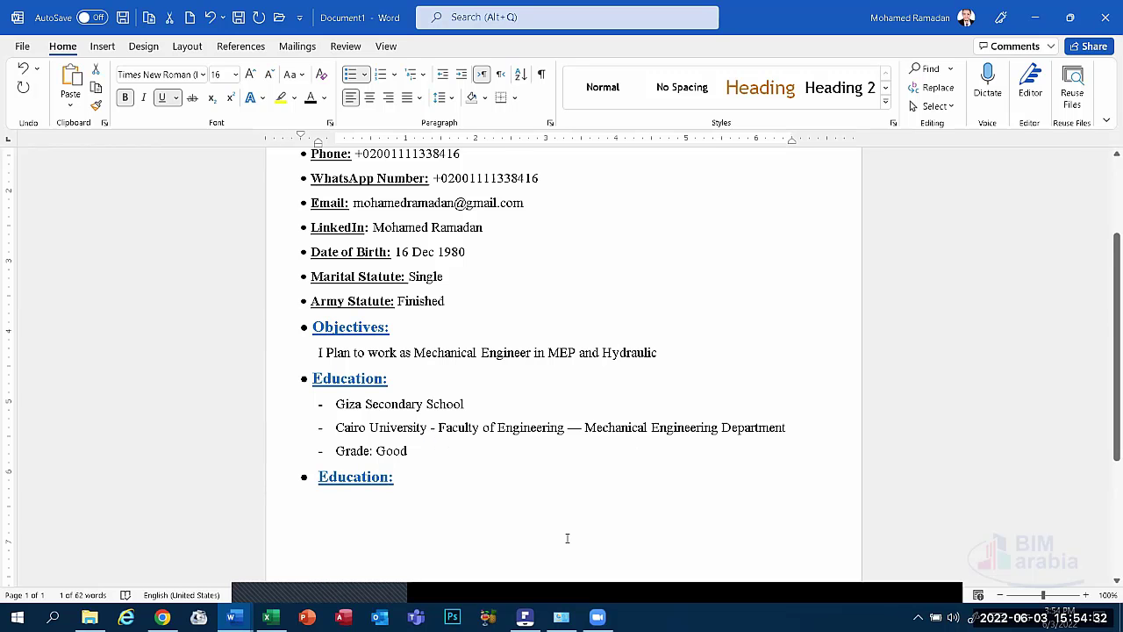
type("pe")
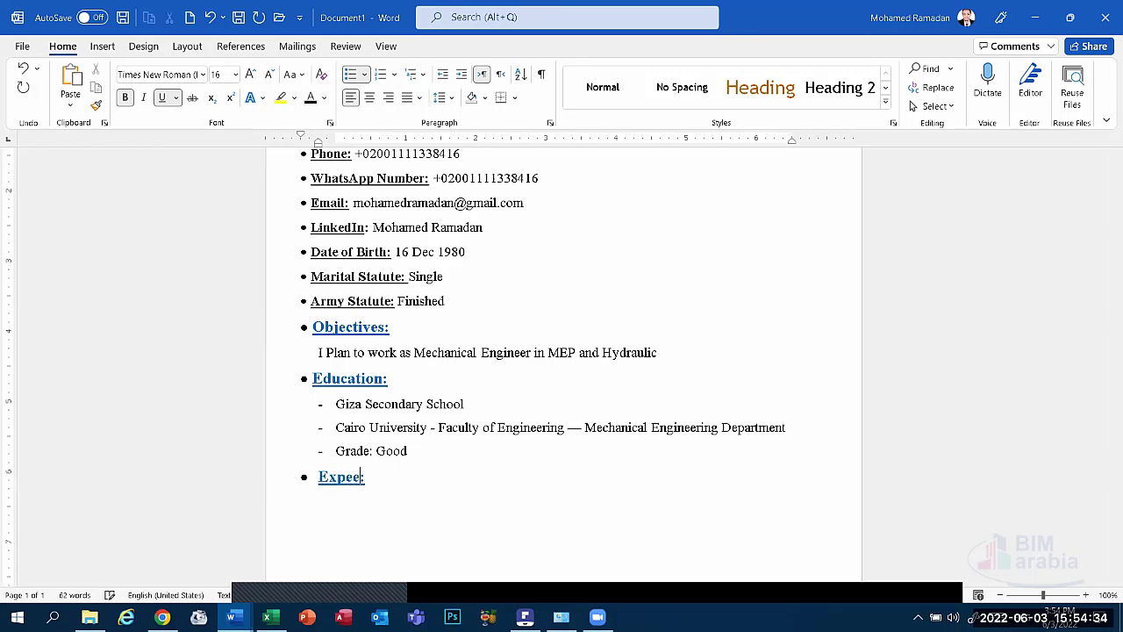
type("riences")
left_click(333, 529)
type("-")
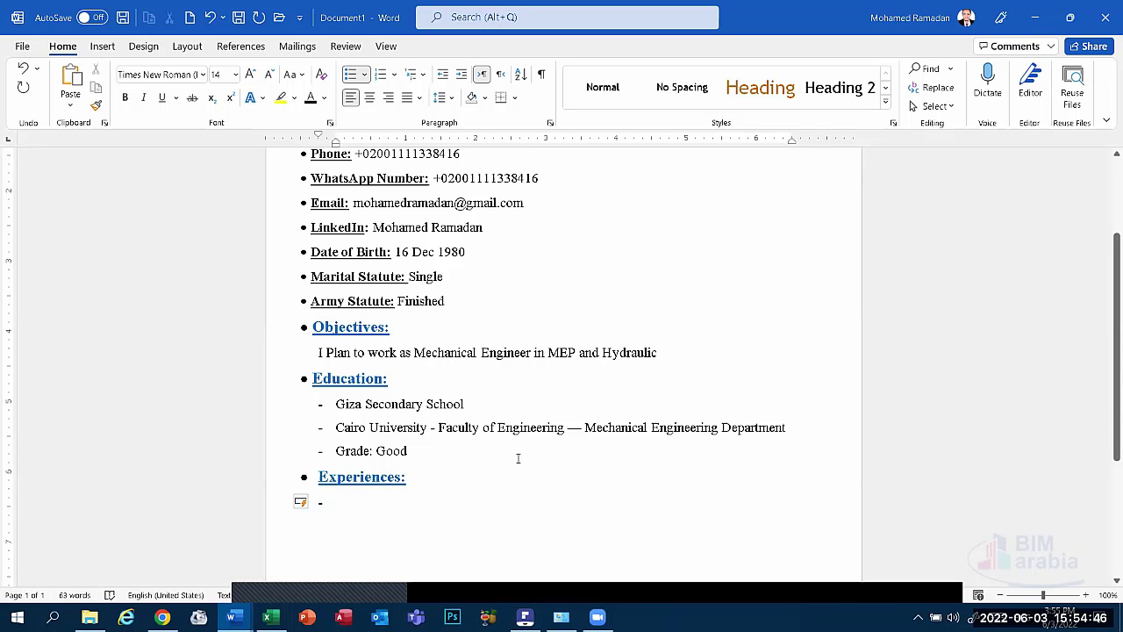
type("2022")
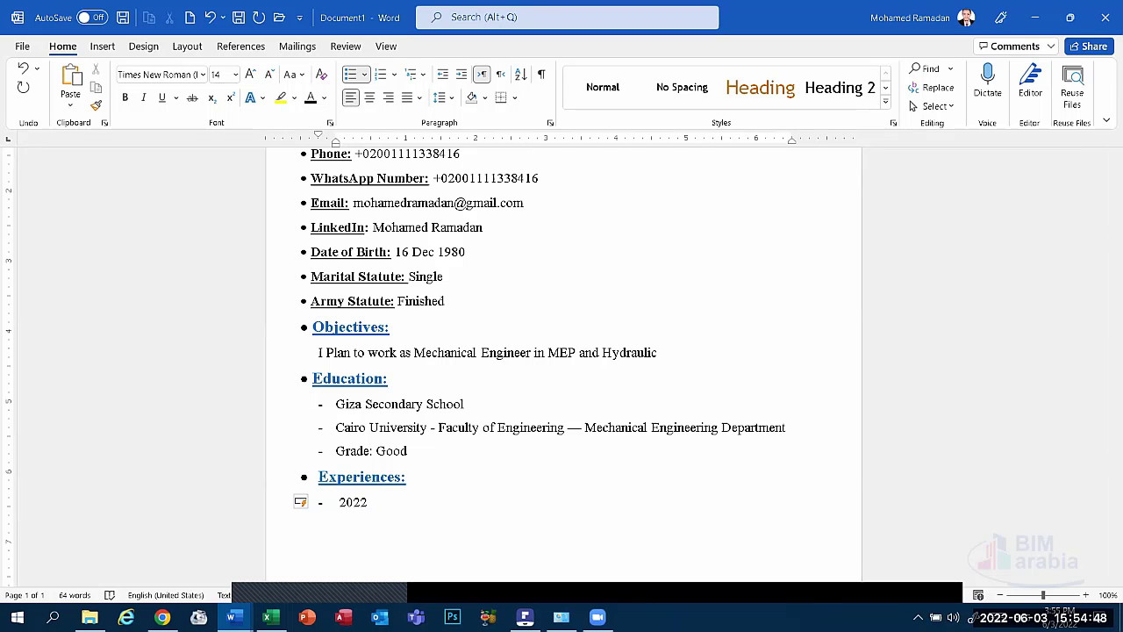
key("BackSpace")
key("BackSpace")
key("BackSpace")
key("BackSpace")
type("ja")
key("BackSpace")
key("BackSpace")
type("Lan")
key("BackSpace")
key("BackSpace")
key("BackSpace")
type("j")
key("BackSpace")
type("Ja")
type("n")
type(" 2022")
type(" - ")
type("May ")
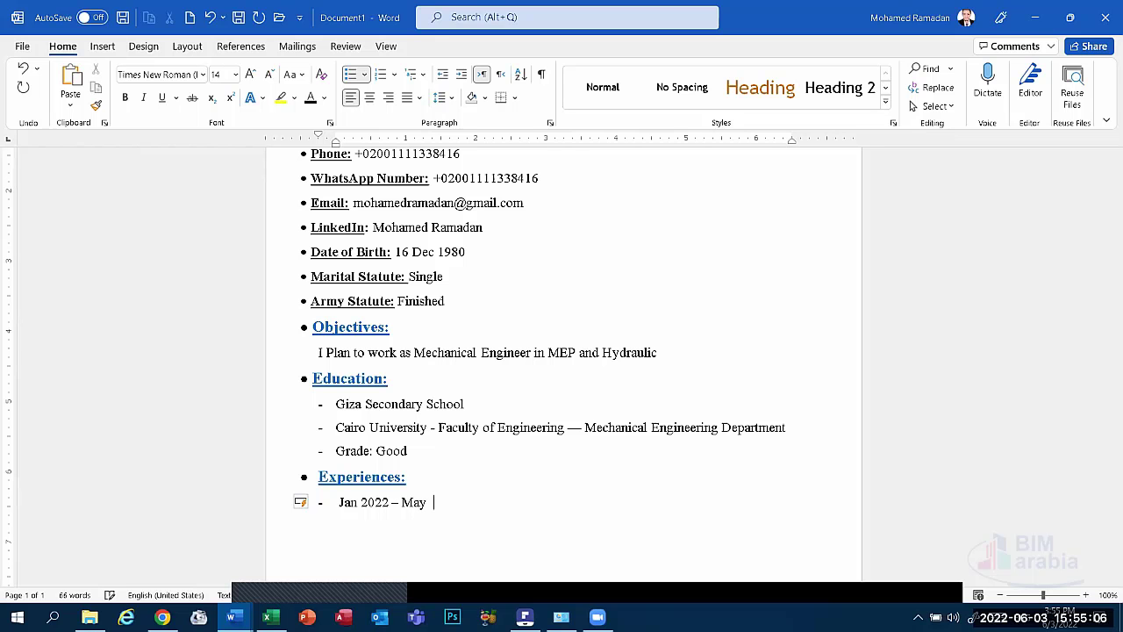
type("2022:")
Complete the entry with 'BIM Arabia - Mechainical Engineer'.
type("BB")
key("BackSpace")
type("IM Arab")
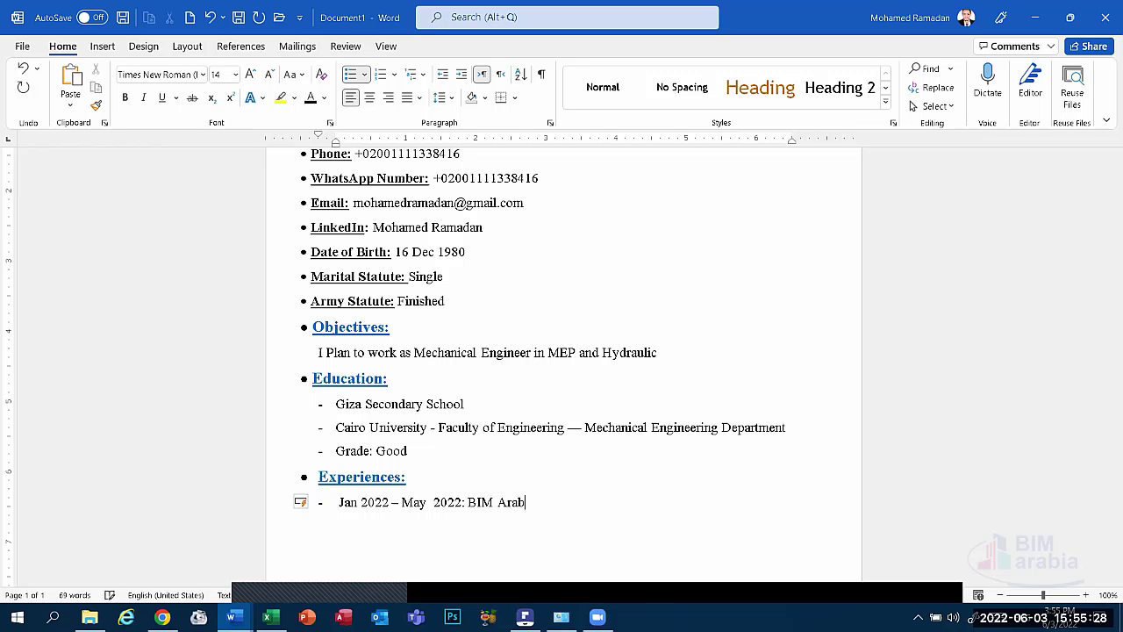
type("ia -")
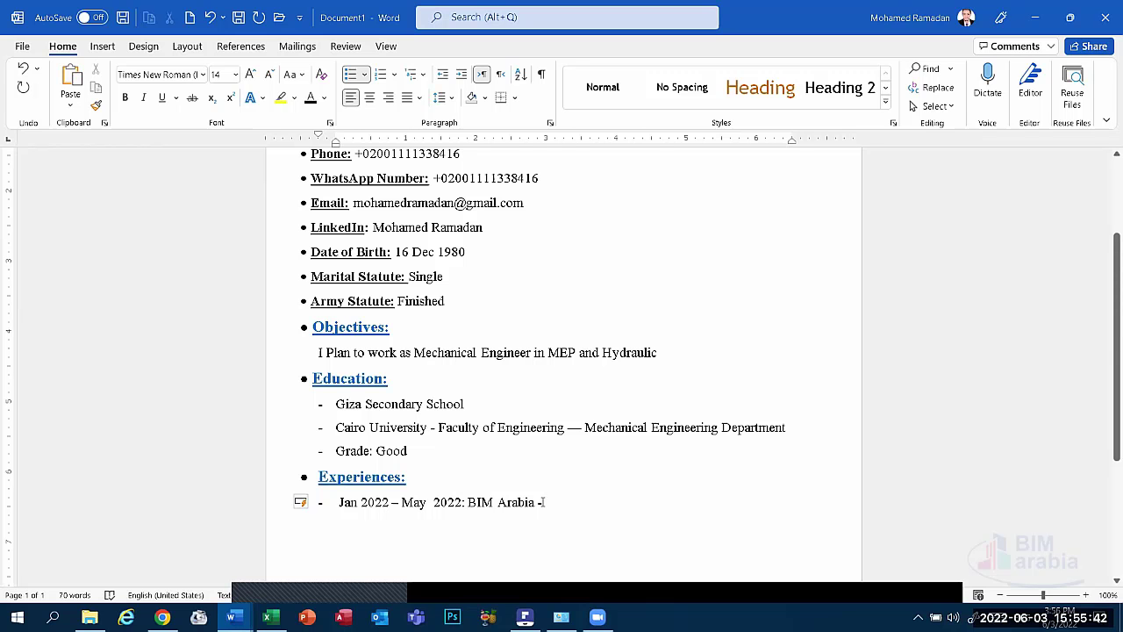
type("Train")
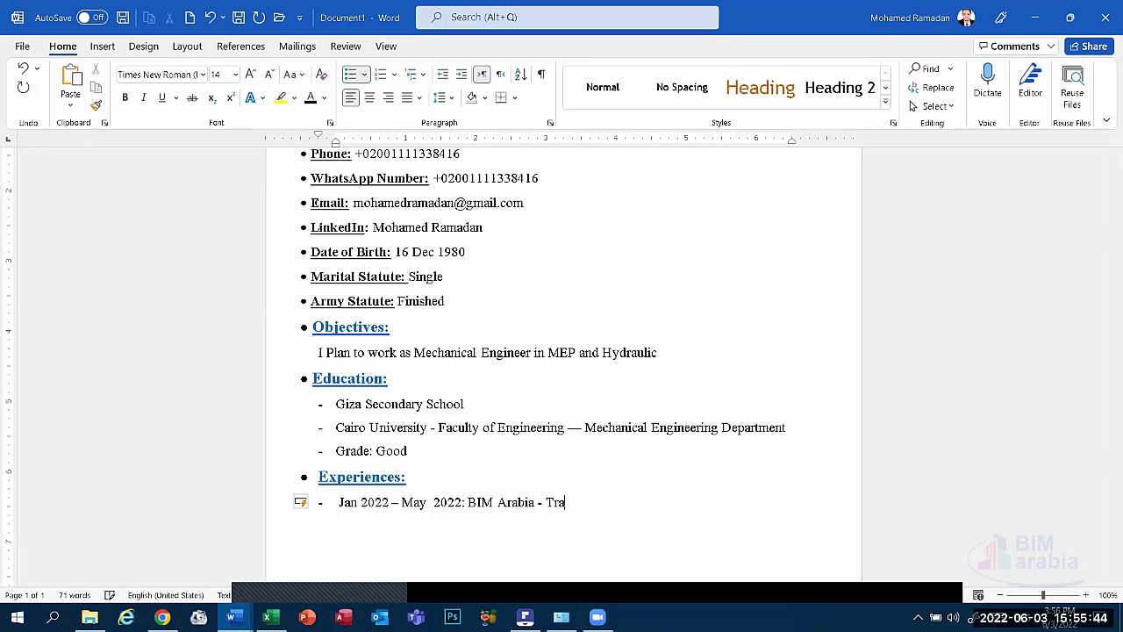
key("BackSpace")
key("BackSpace")
key("BackSpace")
key("BackSpace")
key("BackSpace")
type("E")
key("BackSpace")
type("Mechainical E")
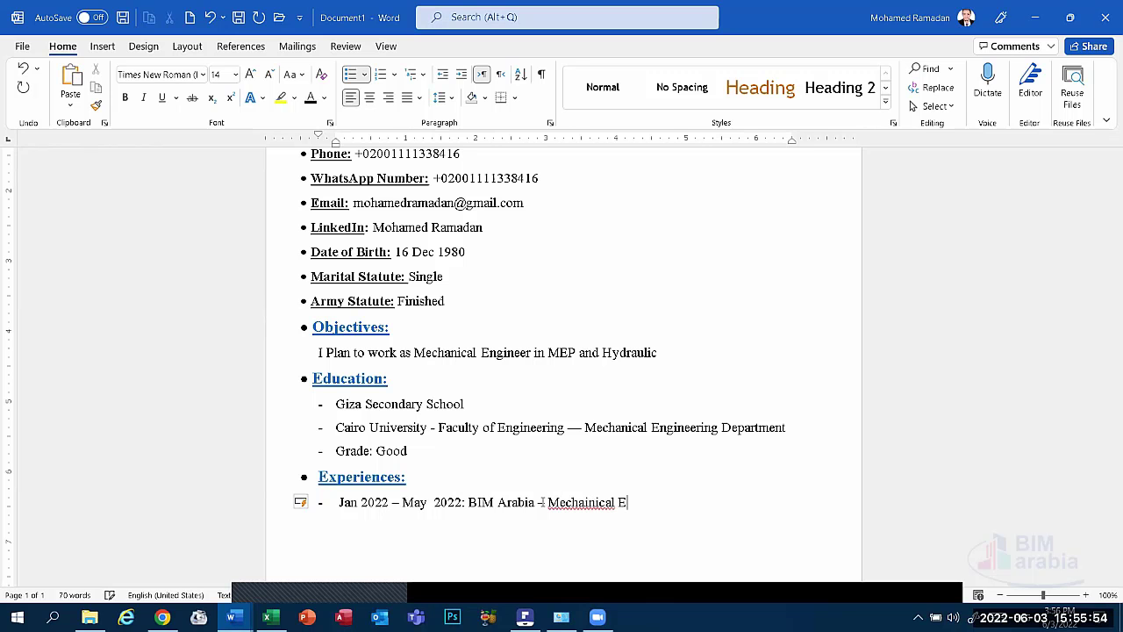
type("ngineer")
Correct the misspelled 'Mechainical' to 'Mechanical' using the spelling suggestions.
left_click(589, 504)
right_click(596, 507)
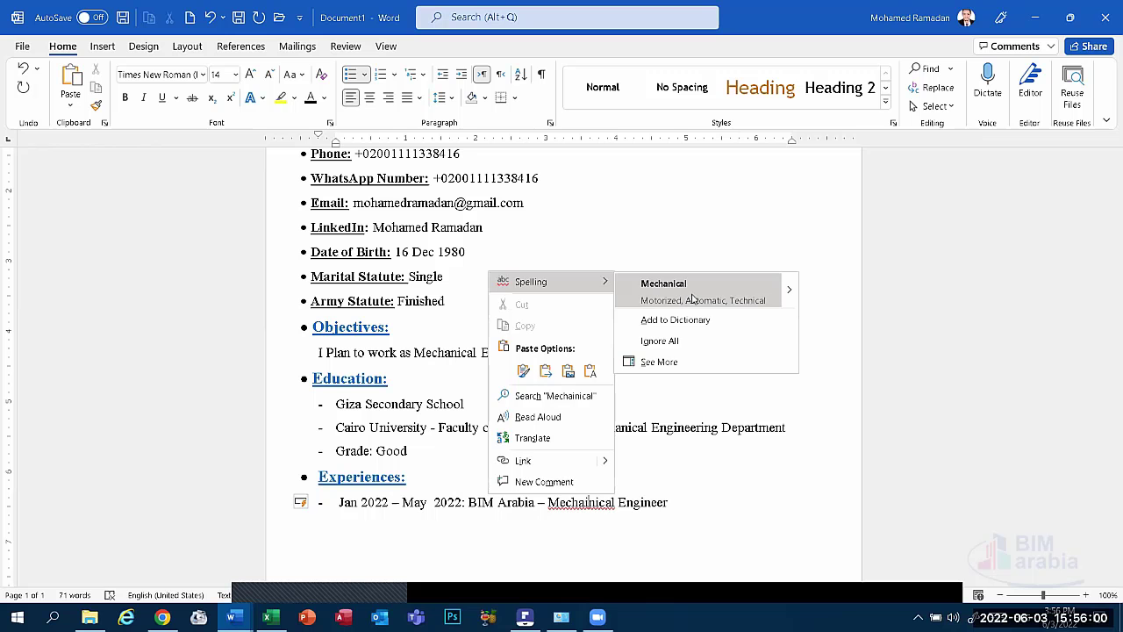
left_click(689, 297)
left_click(667, 511)
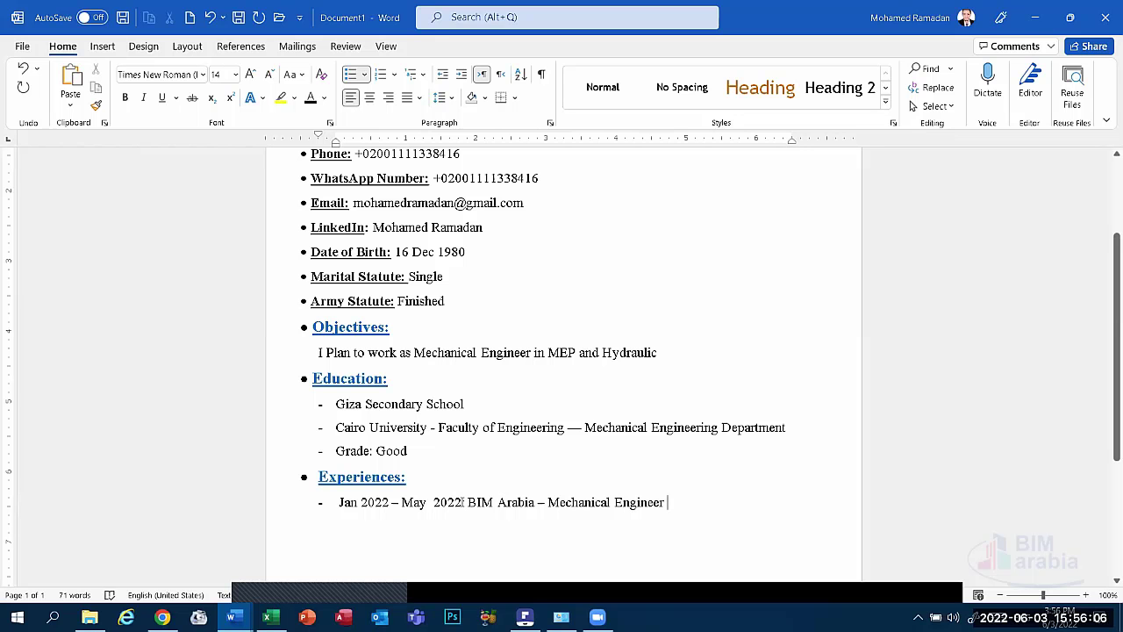
Make 'Jan 2022 – May 2022:' bold and underlined, and fix its double space.
left_click_drag(467, 502, 338, 504)
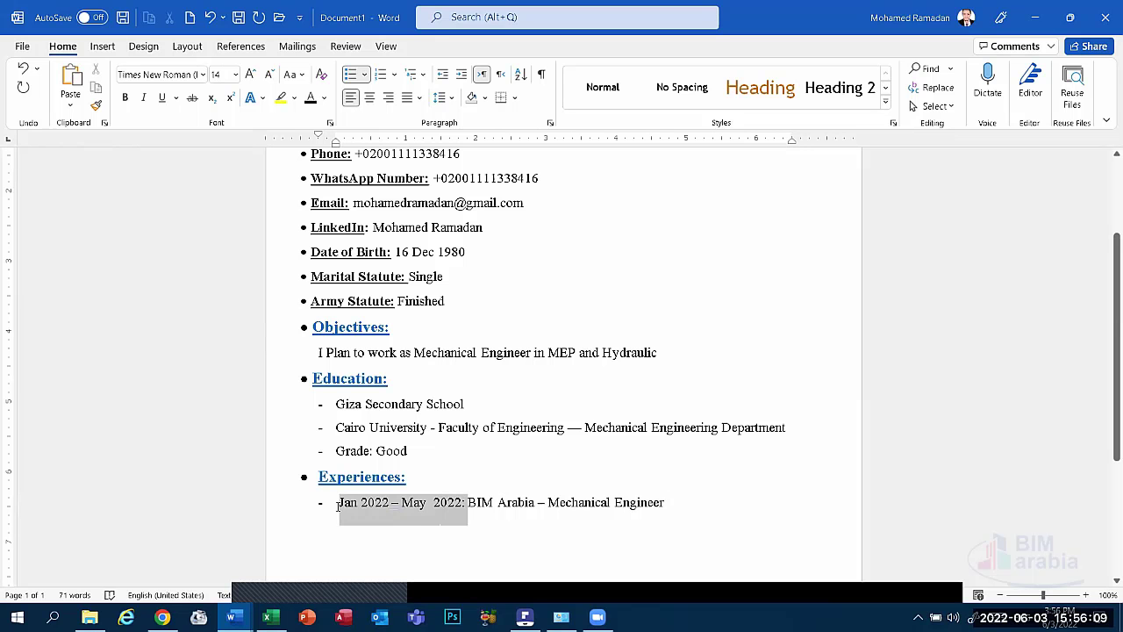
left_click(124, 98)
left_click(161, 98)
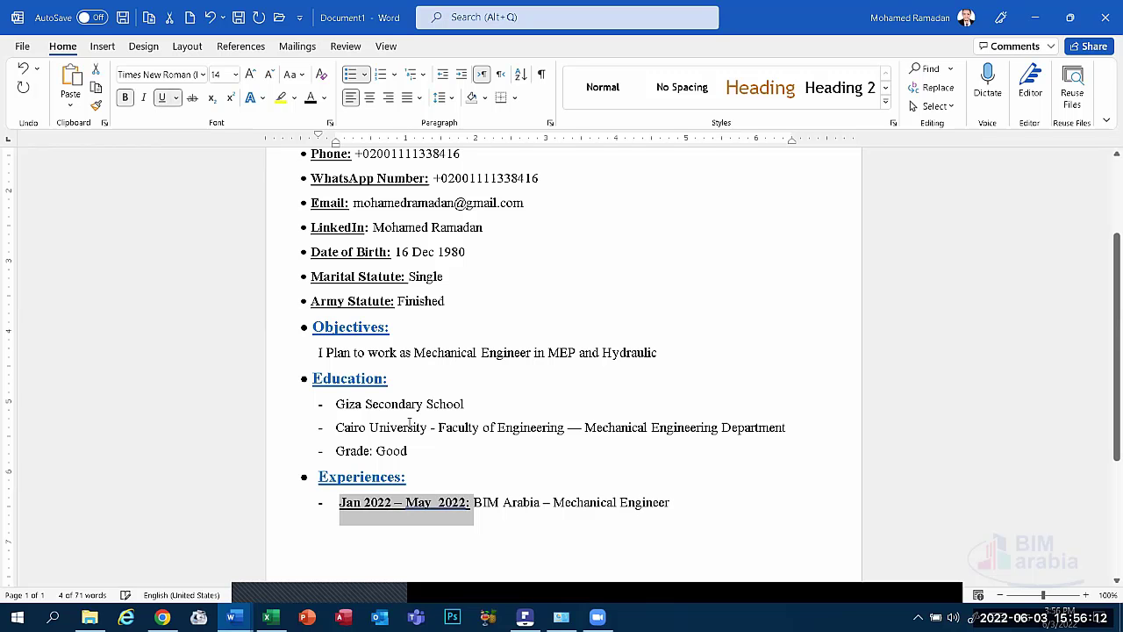
double_click(439, 502)
right_click(439, 501)
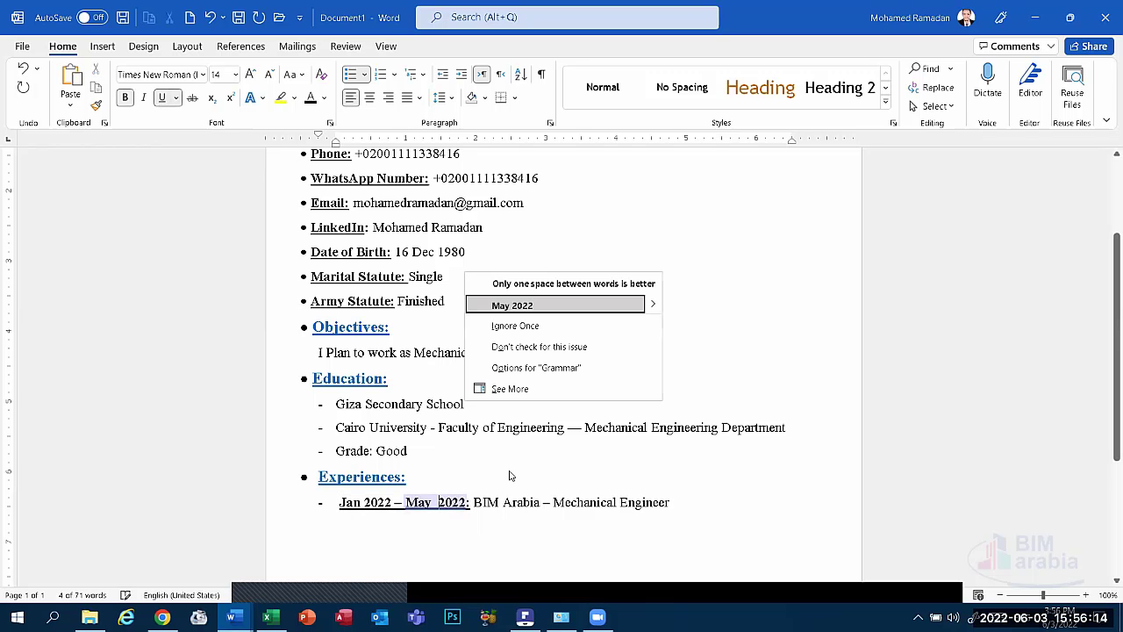
left_click(517, 306)
left_click(705, 502)
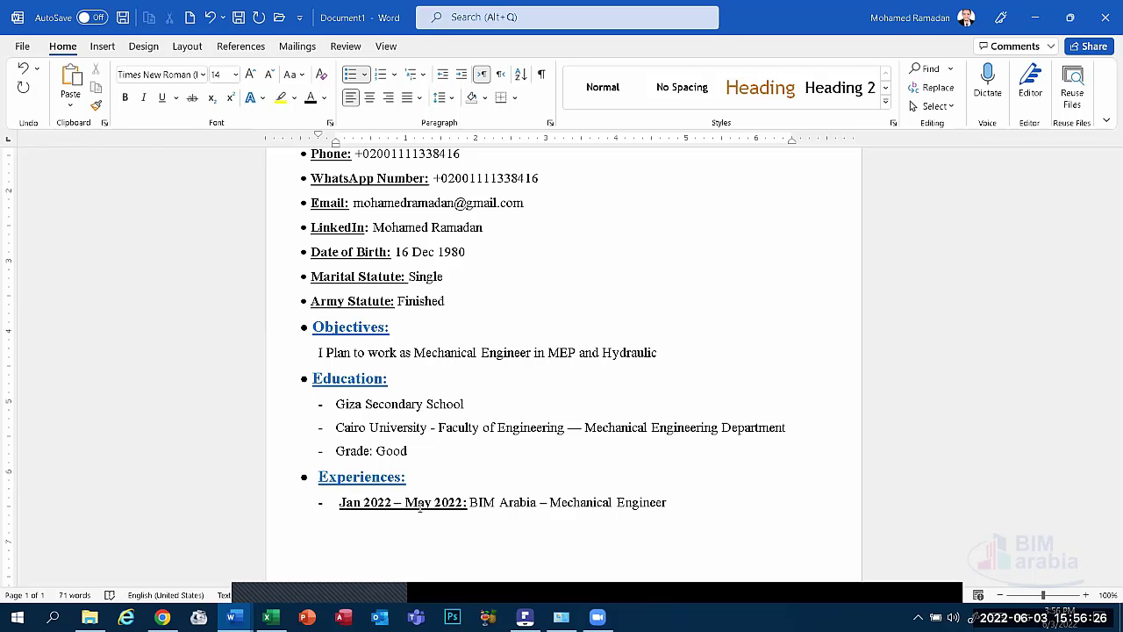
Append '- HVAC Systems' to the BIM Arabia entry and start a new dash line below.
type("-")
type("H")
type("VAC")
type(" S")
type("yste")
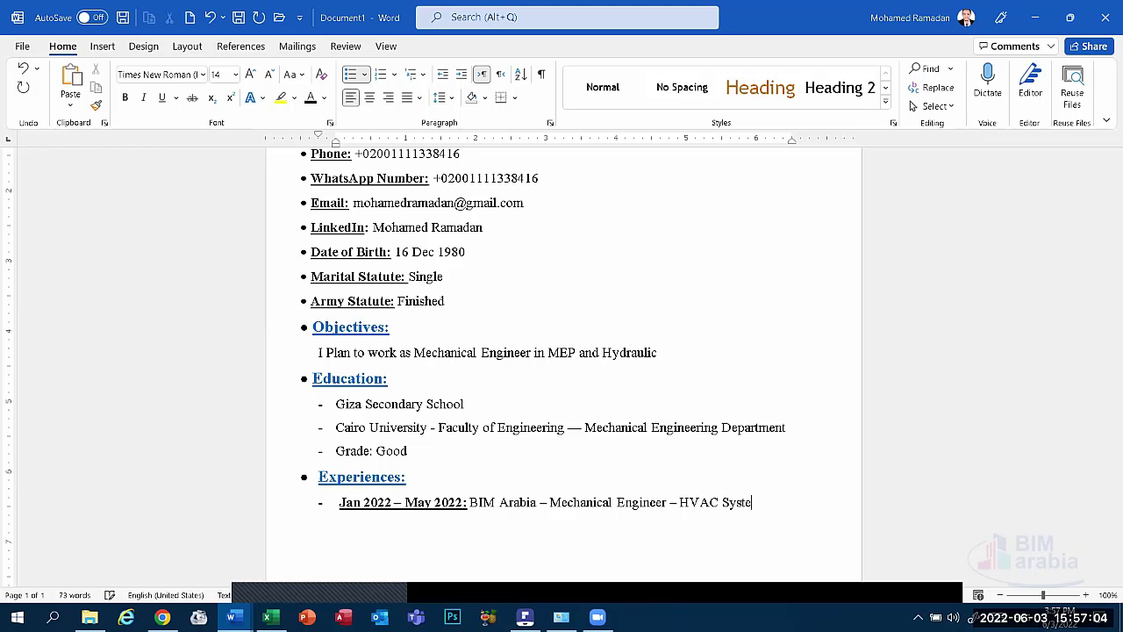
type("ms")
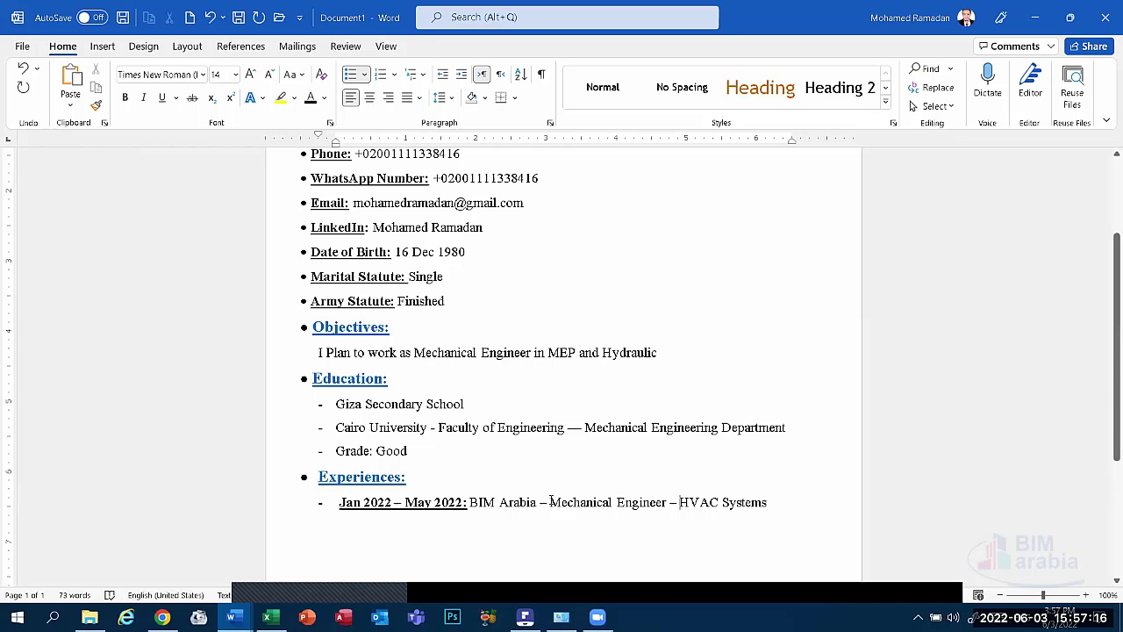
left_click(773, 503)
key("Return")
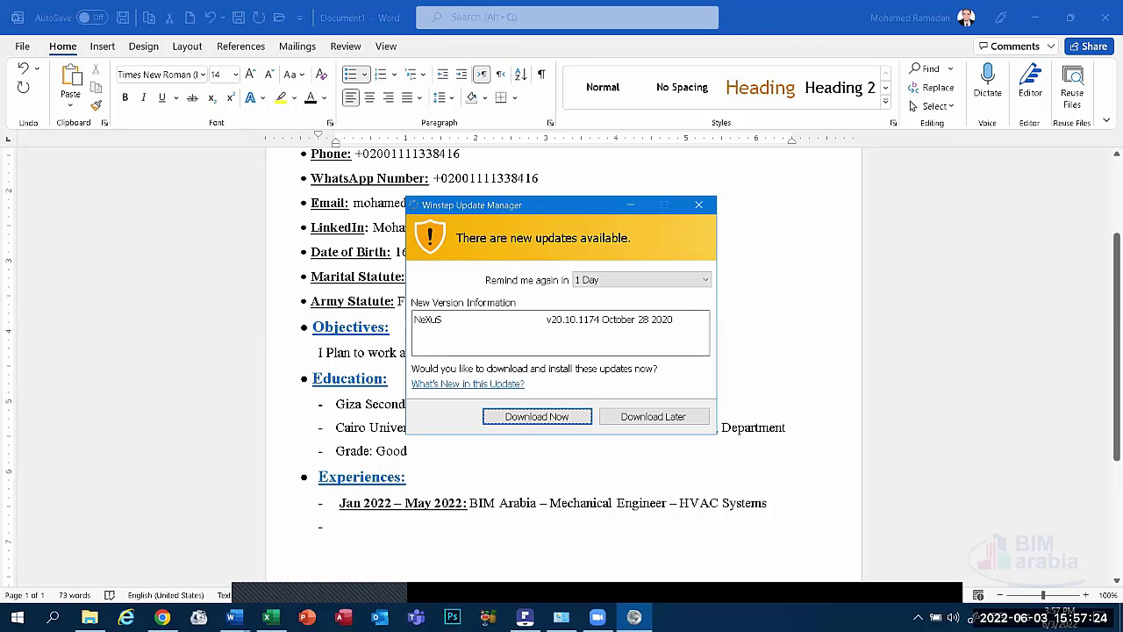
left_click(699, 207)
Type the date 'May 2020 - Aug 2021:' on the new dash line.
type("202")
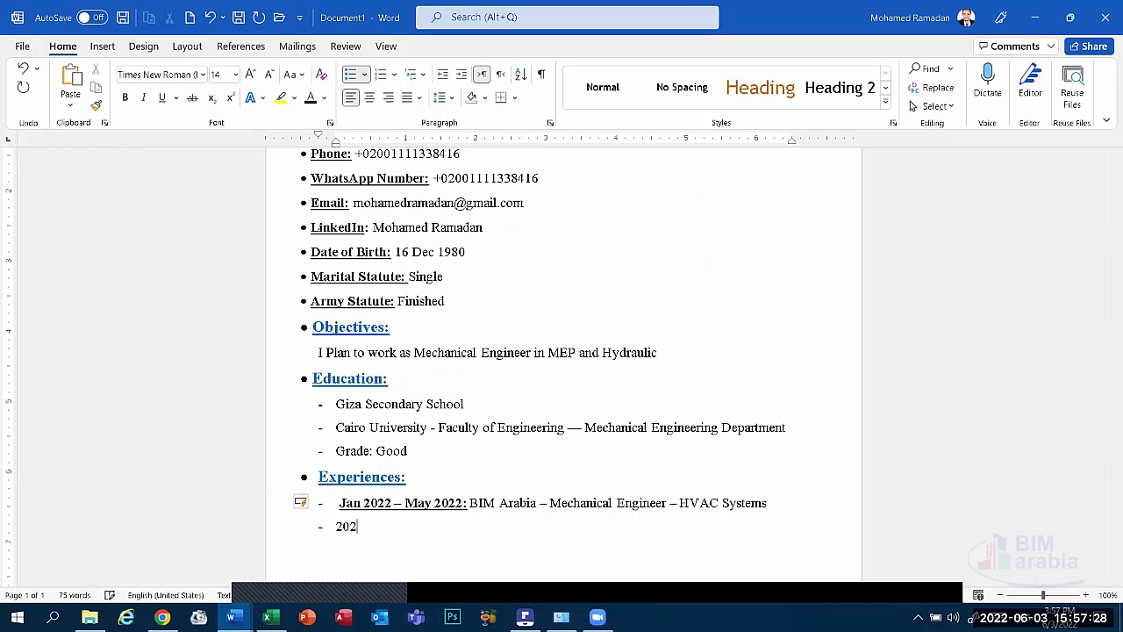
type("1:")
key("BackSpace")
key("BackSpace")
key("BackSpace")
key("BackSpace")
key("BackSpace")
type("Aug")
key("BackSpace")
key("BackSpace")
key("BackSpace")
type("MA")
key("BackSpace")
type("ay 2020 - Aug 2021:")
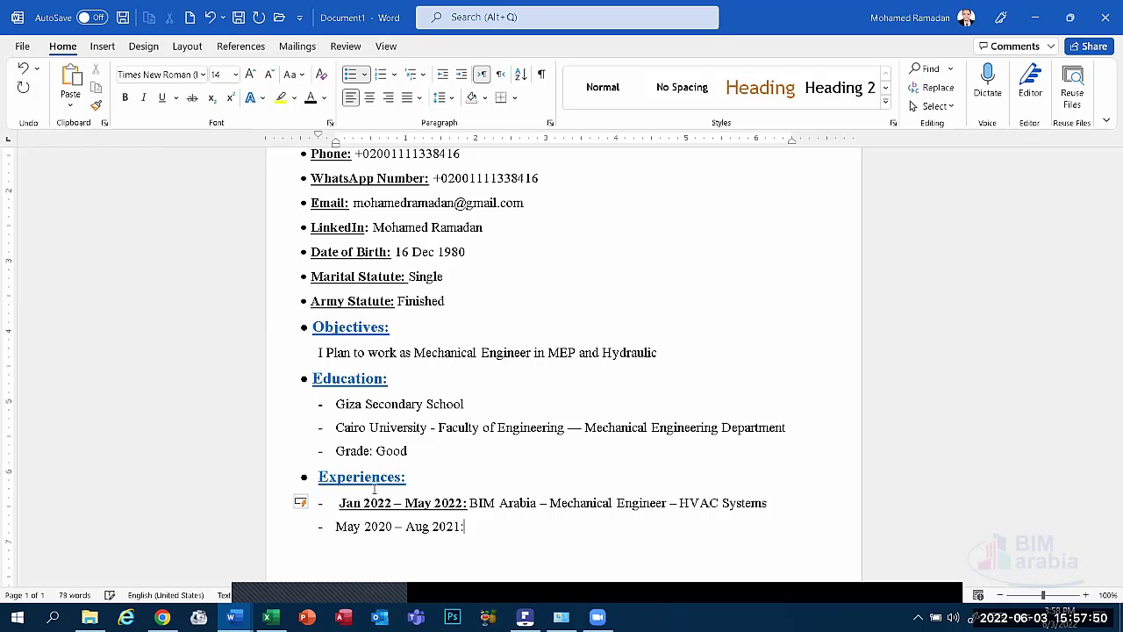
type(" American Academ")
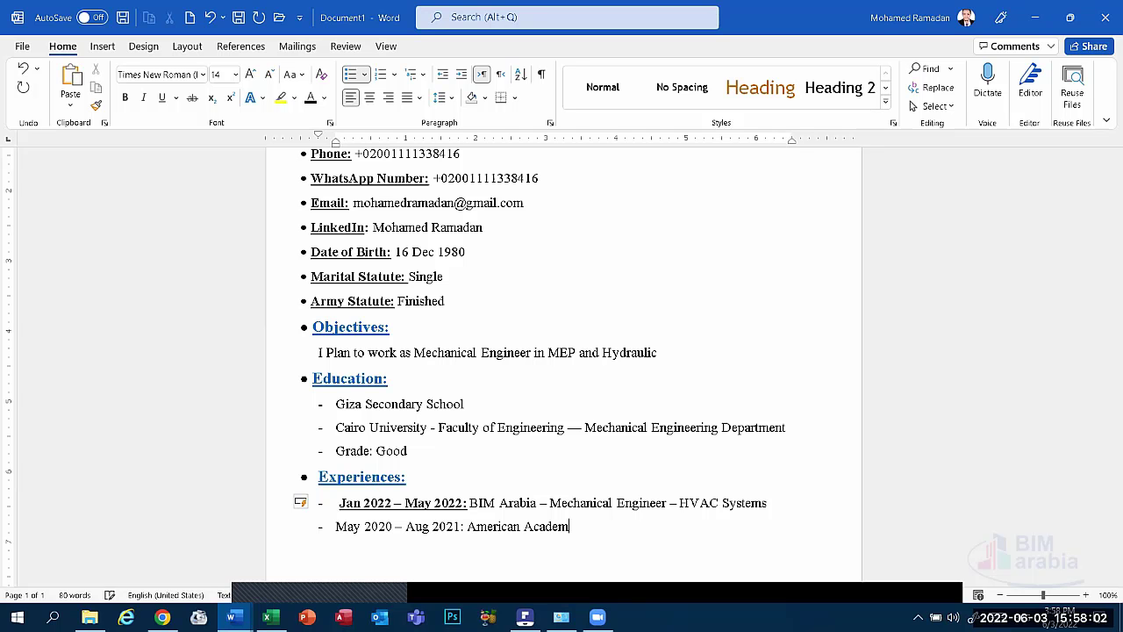
Add 'American Academy - Trainer - ICDL / IC3 Trainer' after the date.
type("y - ")
type("Trai")
type("ner")
type(" -")
type("IC")
type("DL ")
type("/ ")
type("IC3 t")
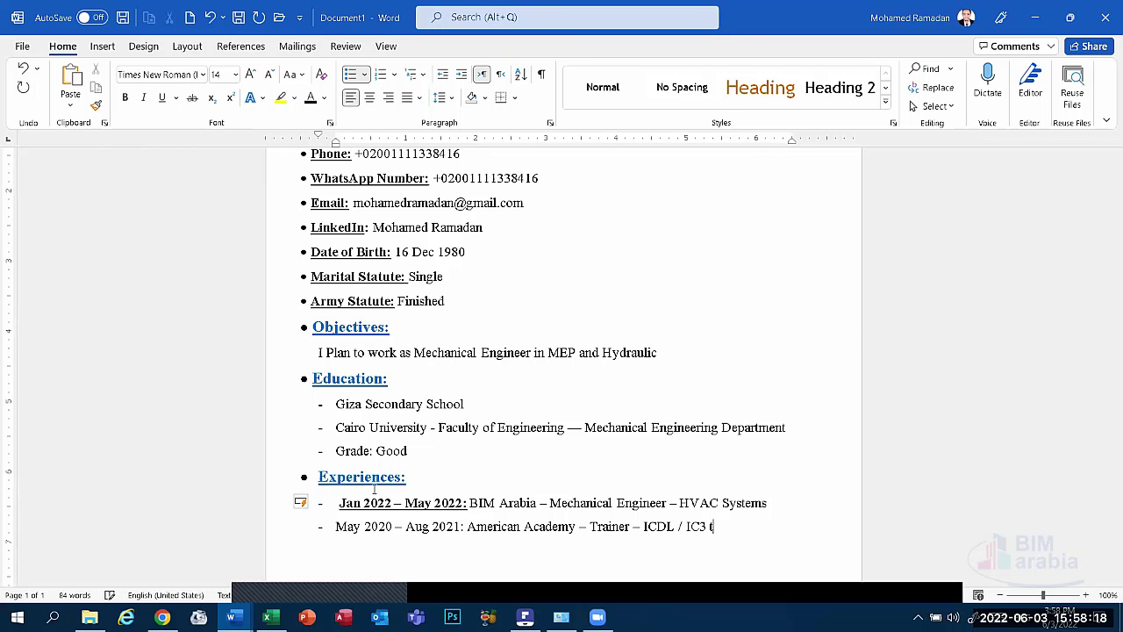
type("ra")
key("BackSpace")
key("BackSpace")
key("BackSpace")
type("Trainer")
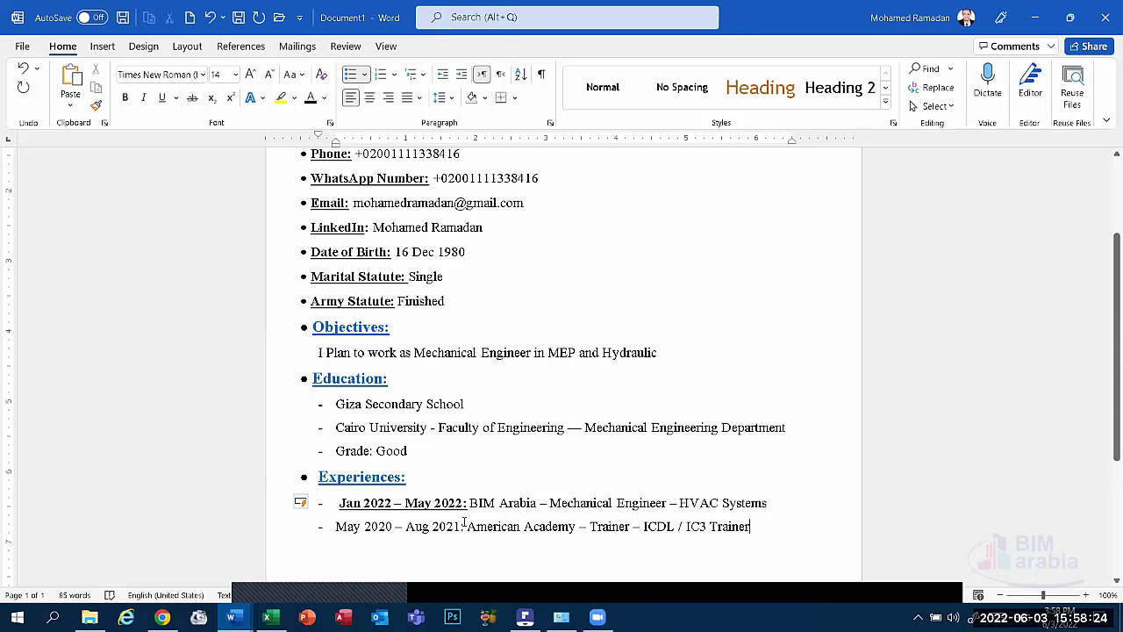
Make the 'May 2020 – Aug 2021:' date range bold and underlined.
left_click_drag(467, 526, 335, 527)
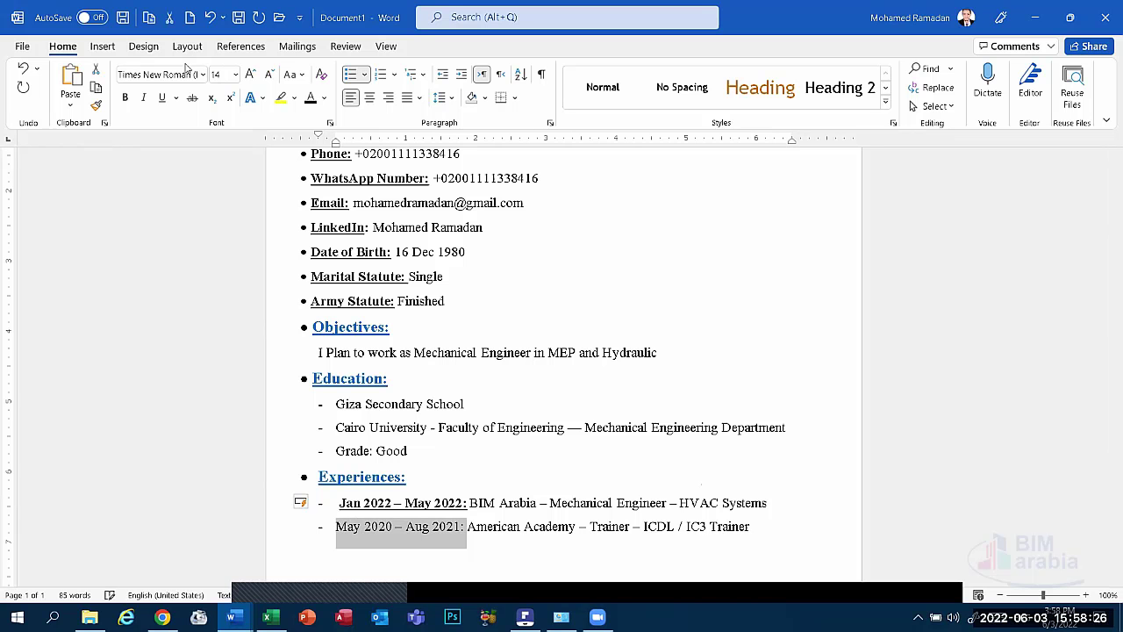
left_click(126, 98)
left_click(162, 98)
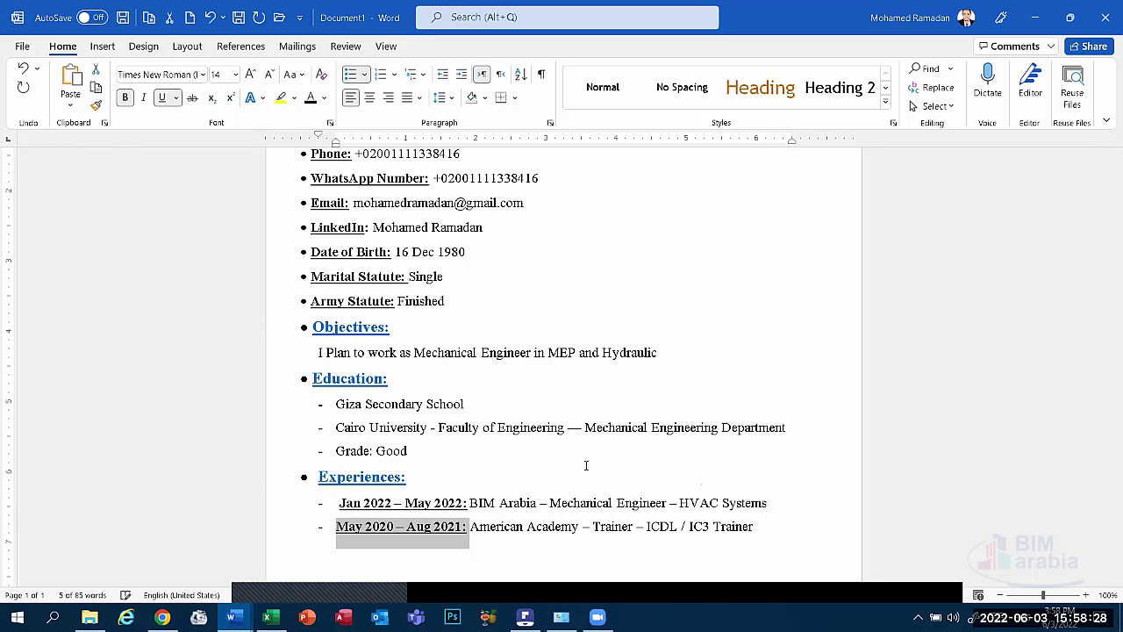
left_click(653, 522)
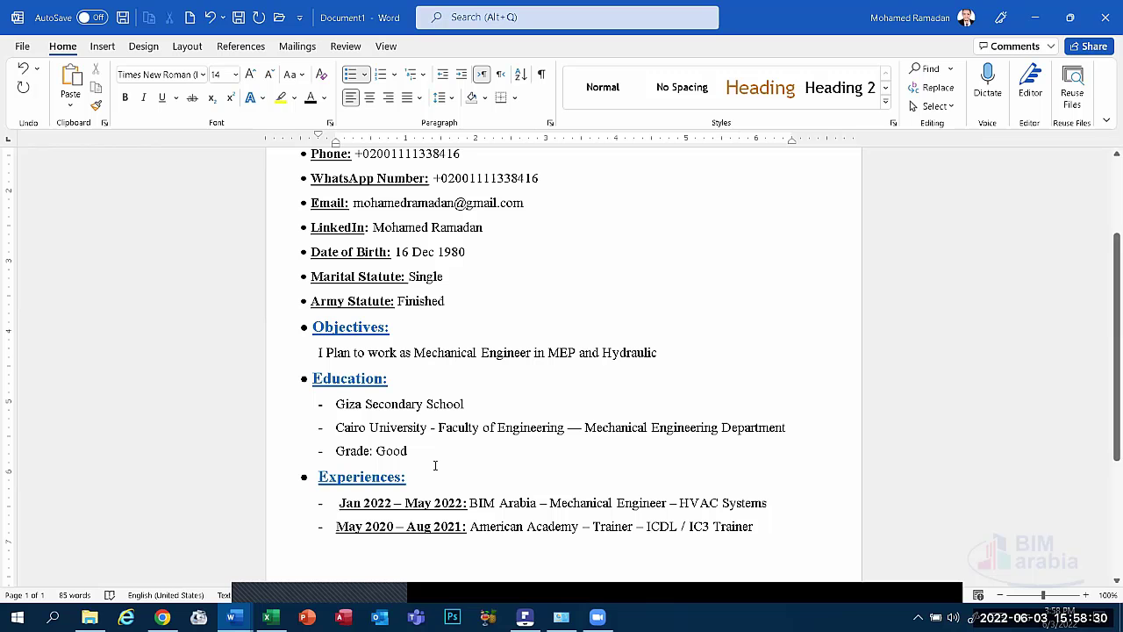
Select and review the 'HVAC Systems' and 'ICDL / IC3 Trainer' text.
left_click_drag(766, 503, 685, 500)
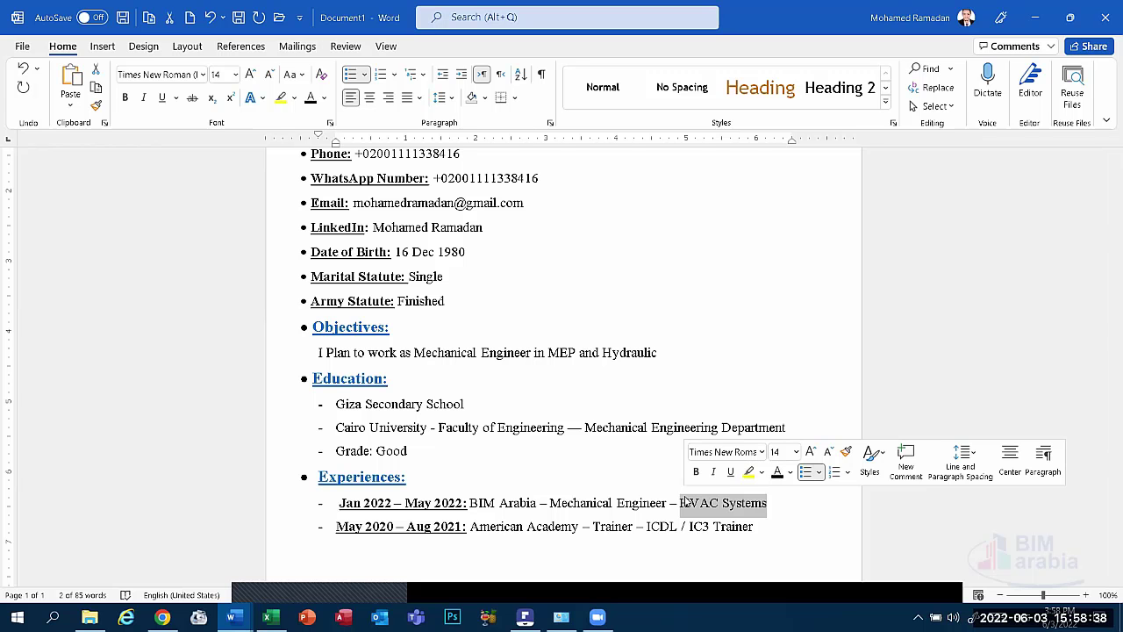
left_click(632, 504)
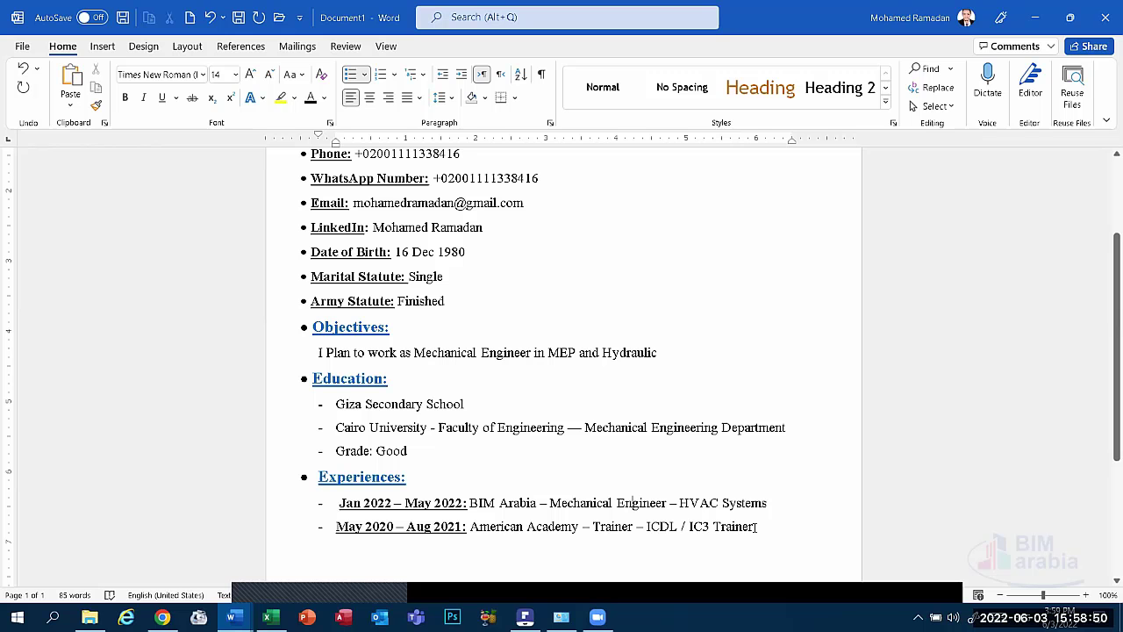
left_click_drag(756, 526, 647, 528)
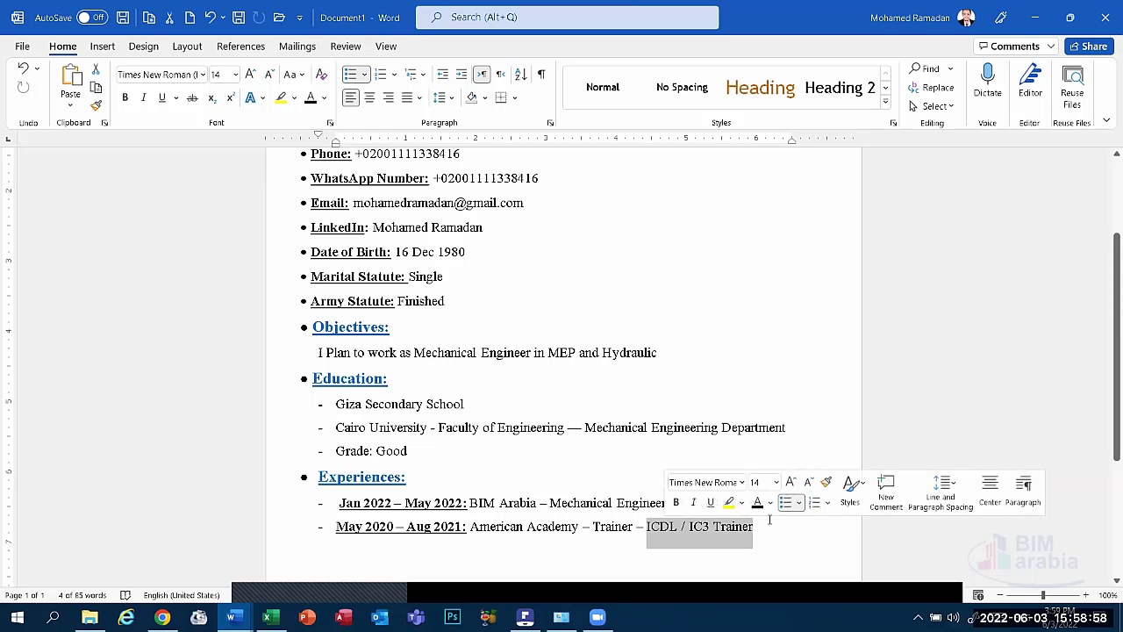
left_click(764, 542)
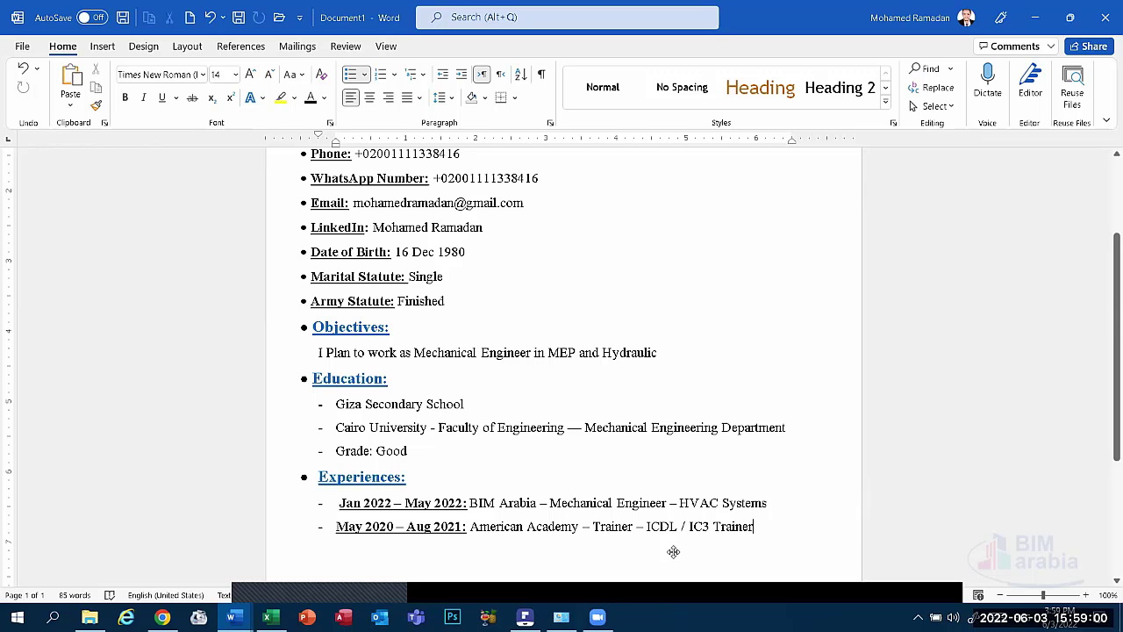
Copy the Experiences: heading and paste it below the American Academy entry.
scroll(474, 494, "down", 3)
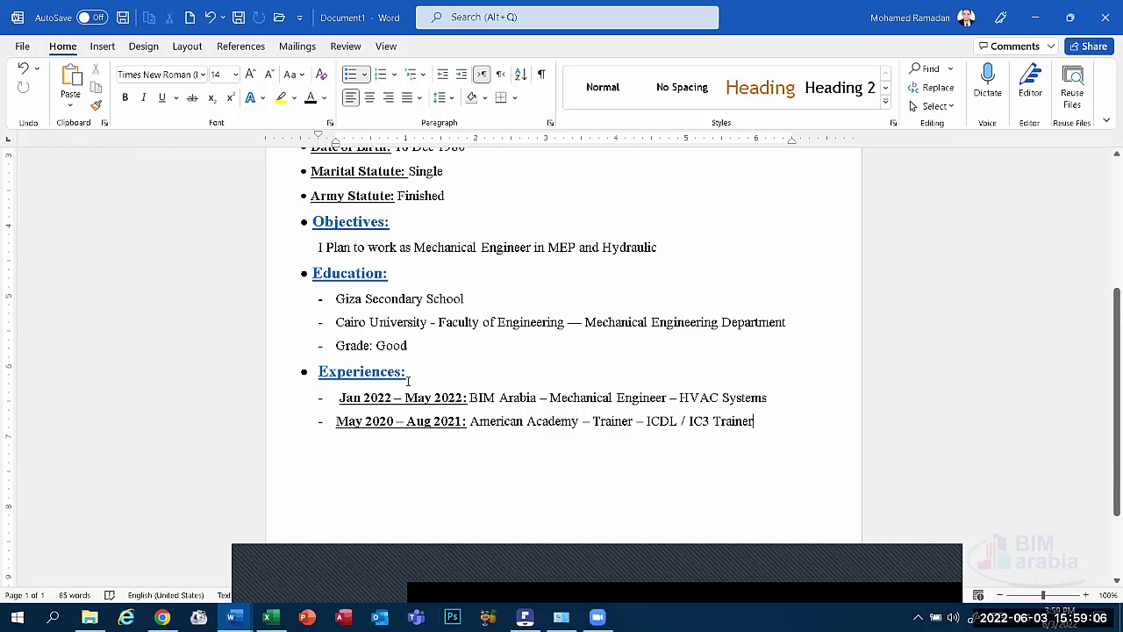
scroll(408, 379, "up", 5)
scroll(396, 409, "down", 4)
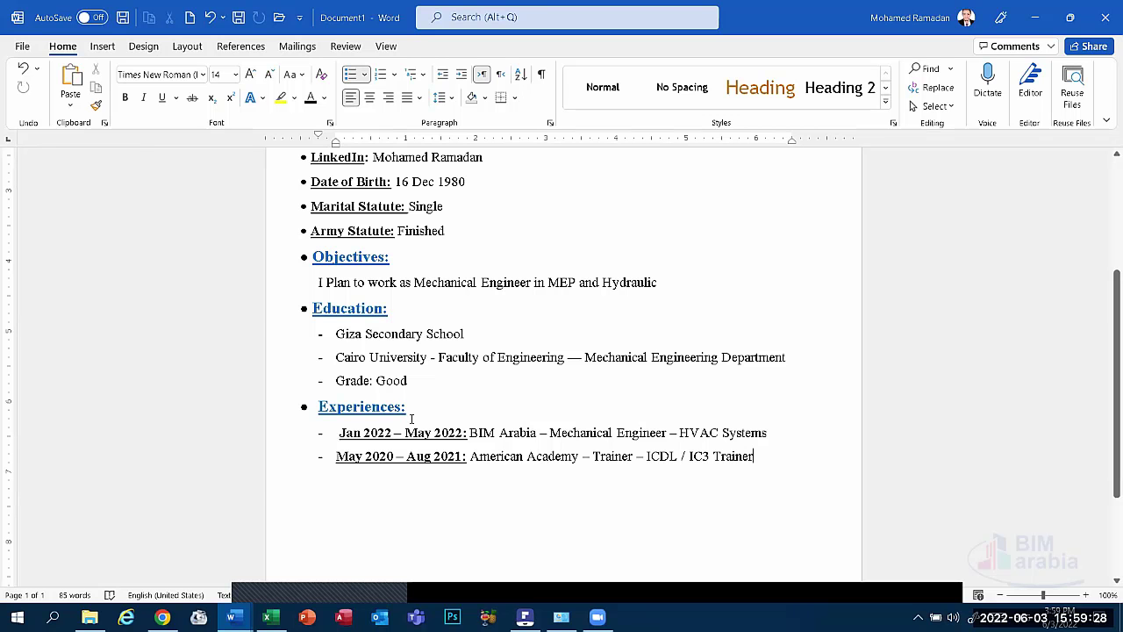
left_click_drag(422, 411, 271, 417)
key("super+c")
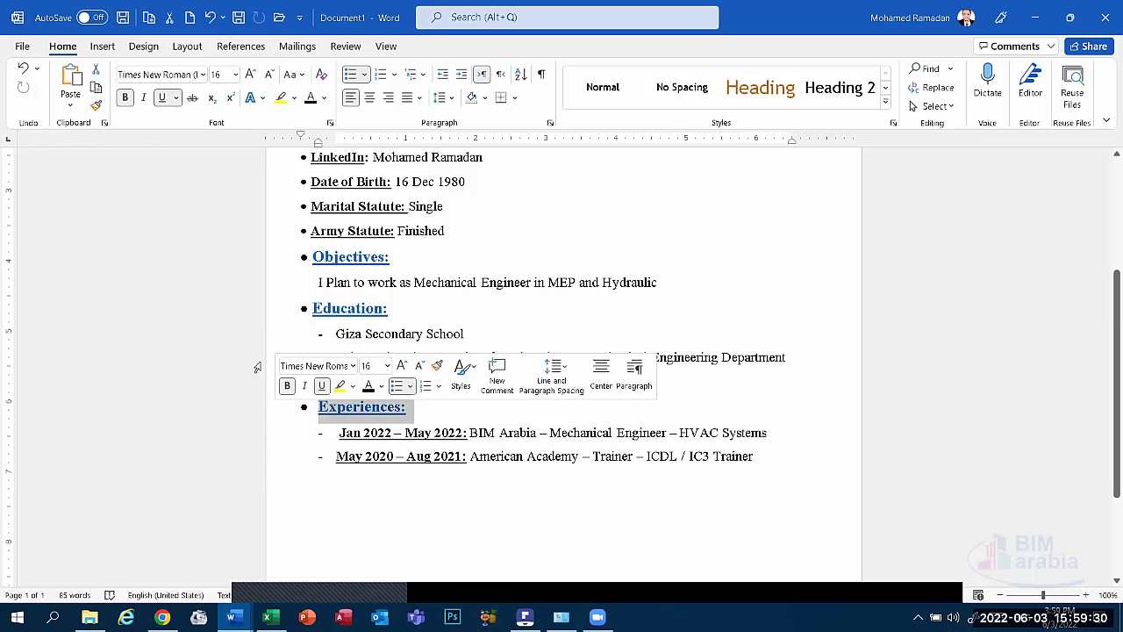
left_click(354, 494)
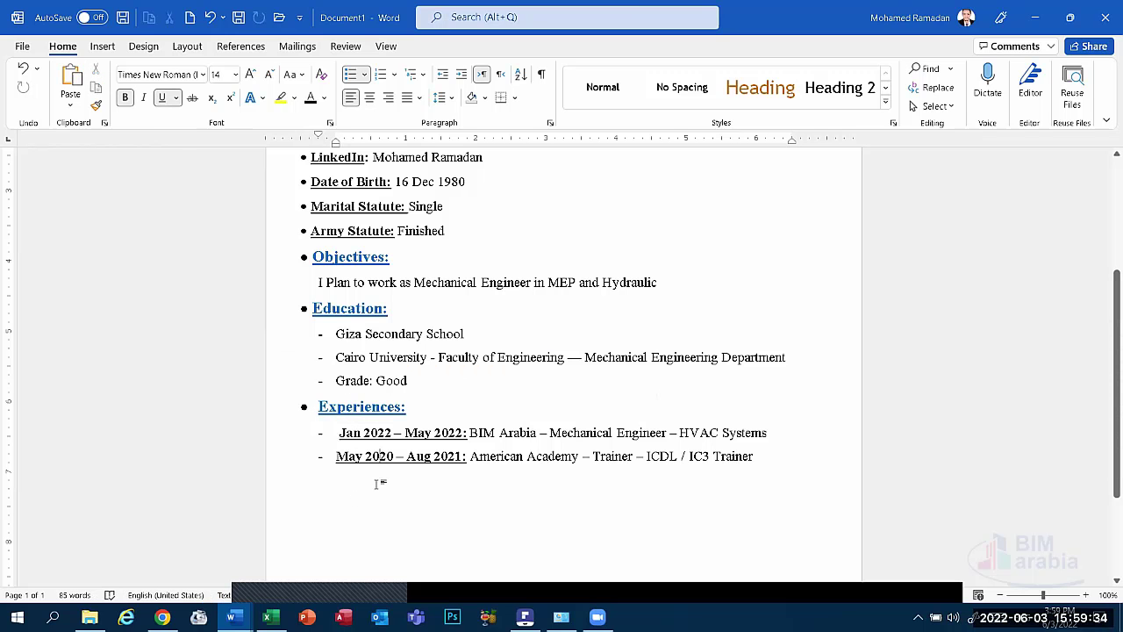
left_click(375, 483)
left_click(71, 79)
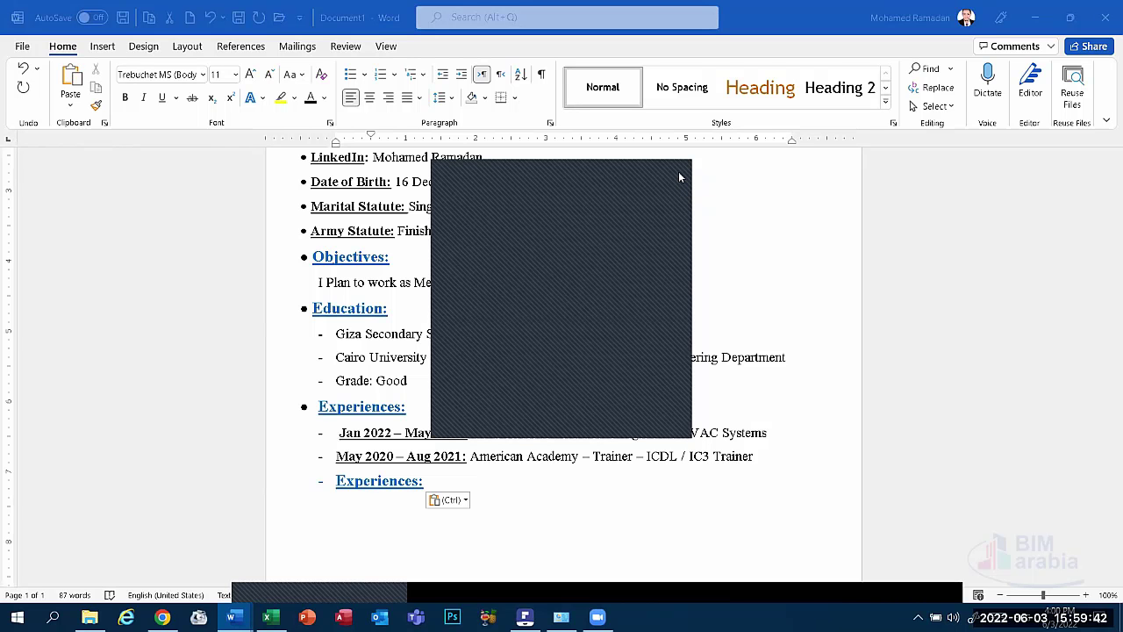
left_click(624, 378)
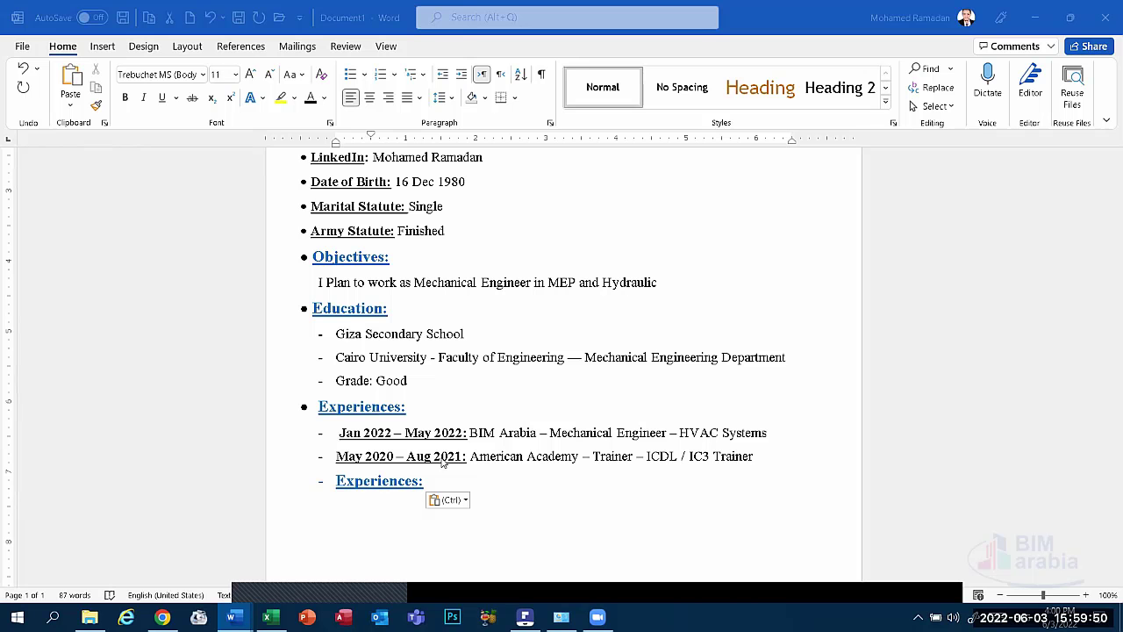
left_click(502, 436)
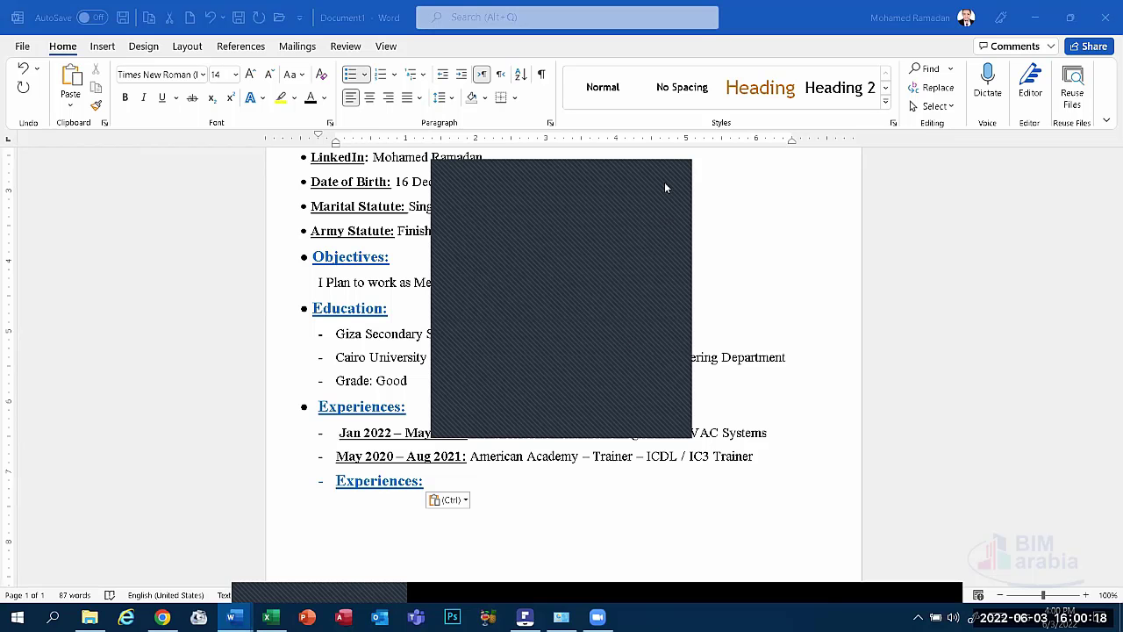
left_click(682, 164)
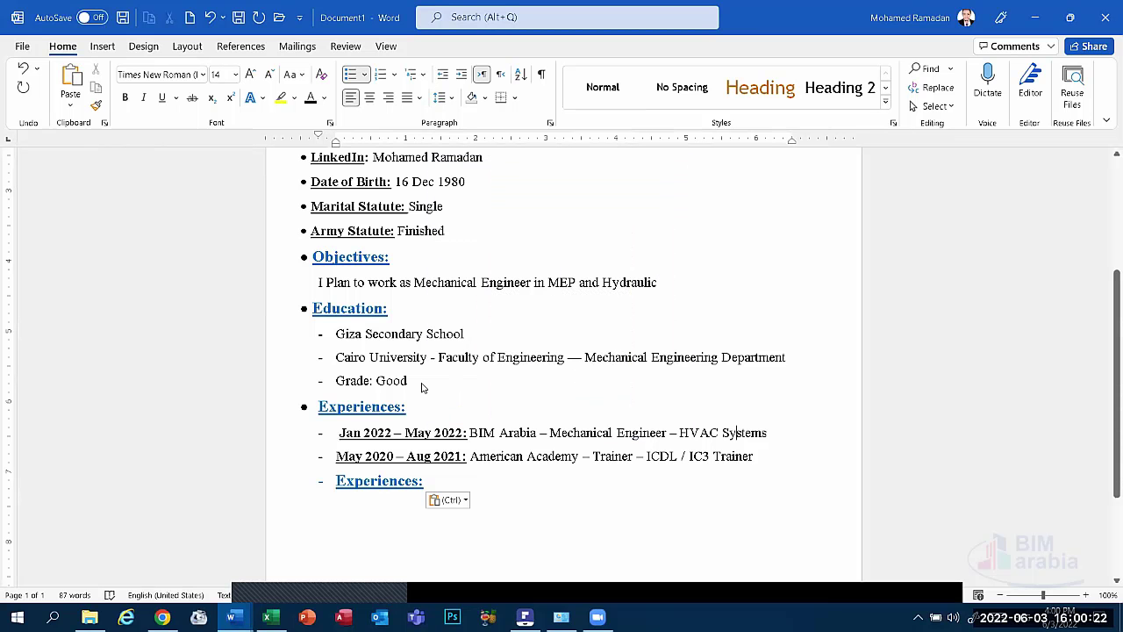
left_click(548, 570)
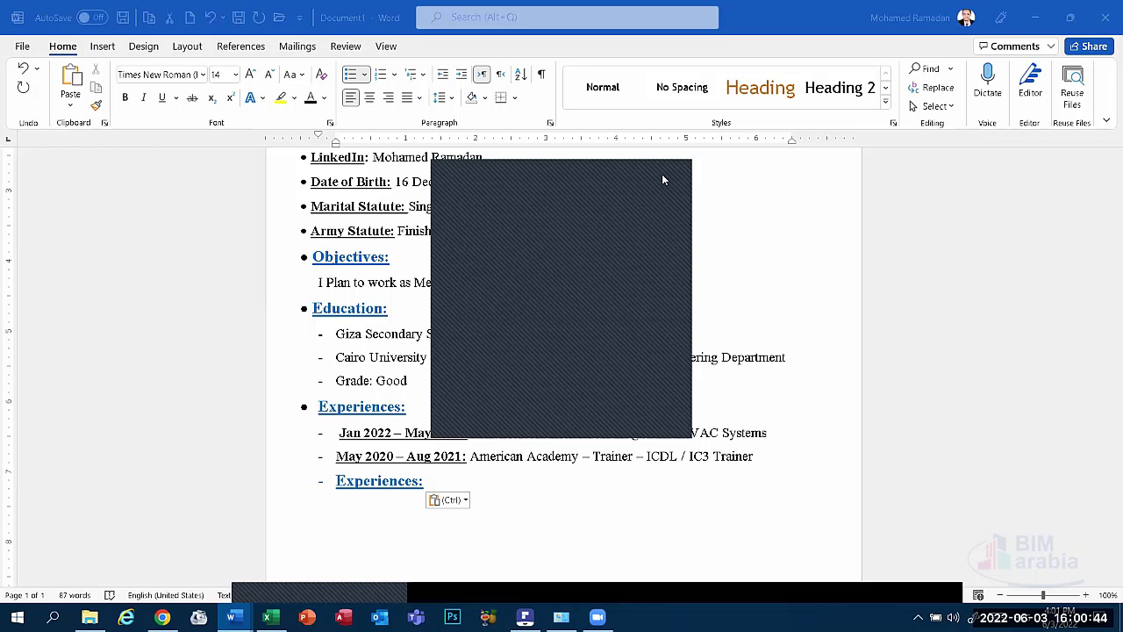
Swap the pasted heading's dash for a round bullet, shift its indent left, and select its text.
left_click(337, 481)
key("BackSpace")
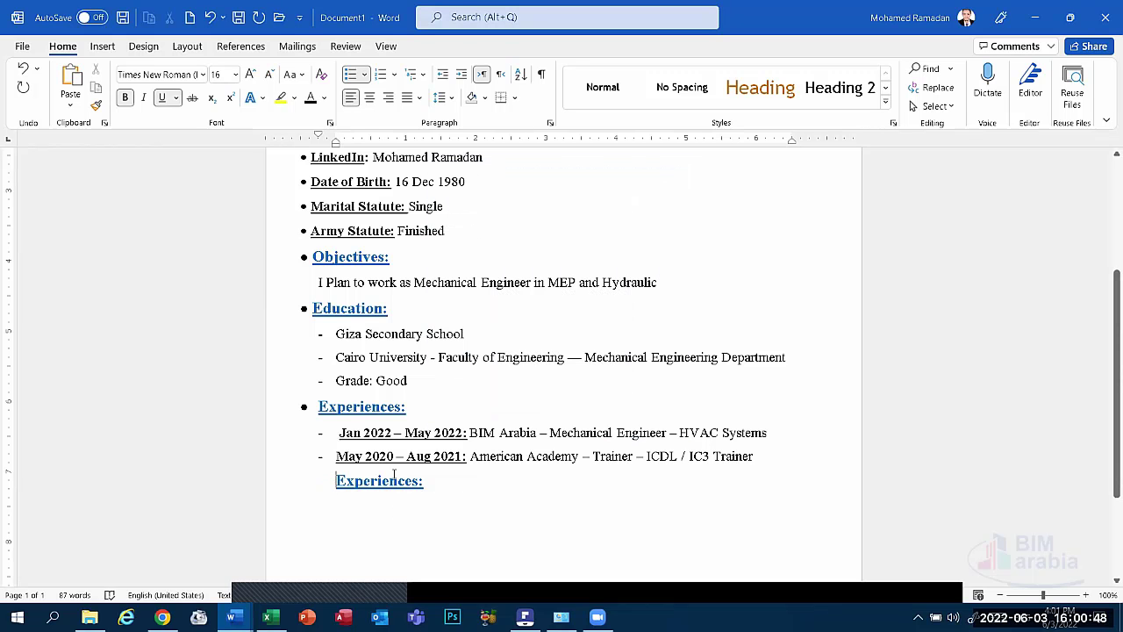
left_click(364, 74)
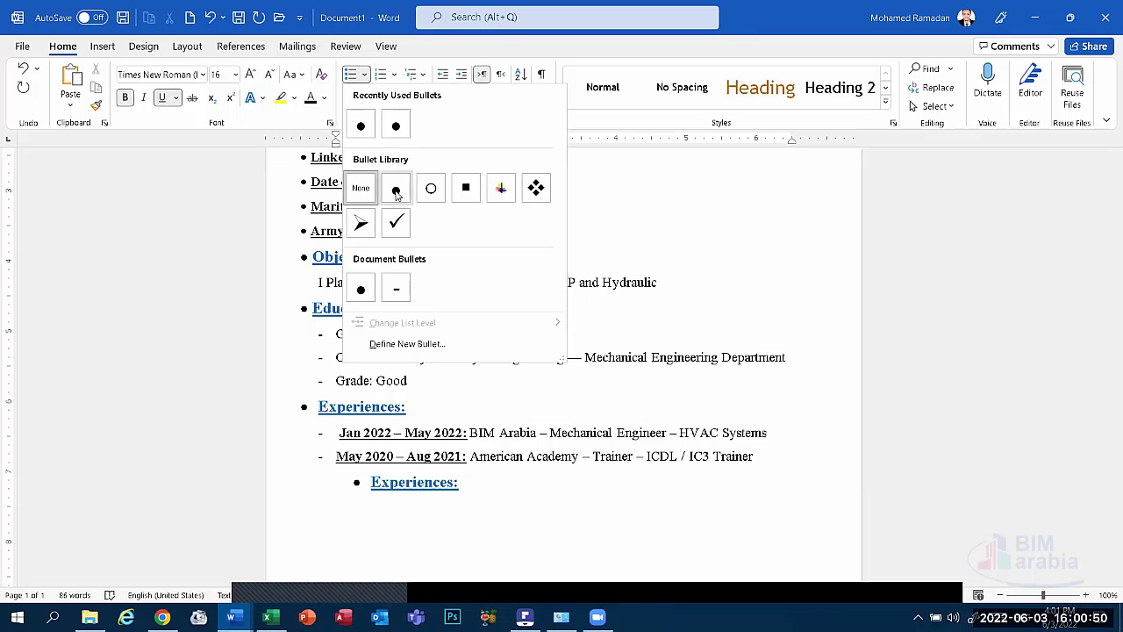
left_click(395, 192)
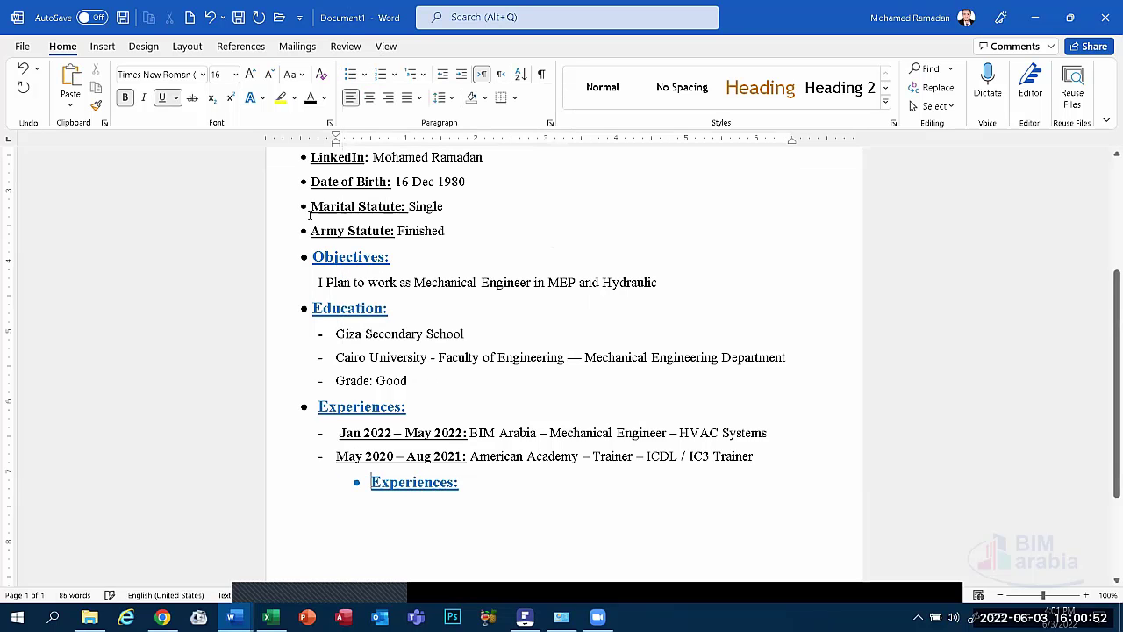
left_click(356, 481)
left_click(369, 482)
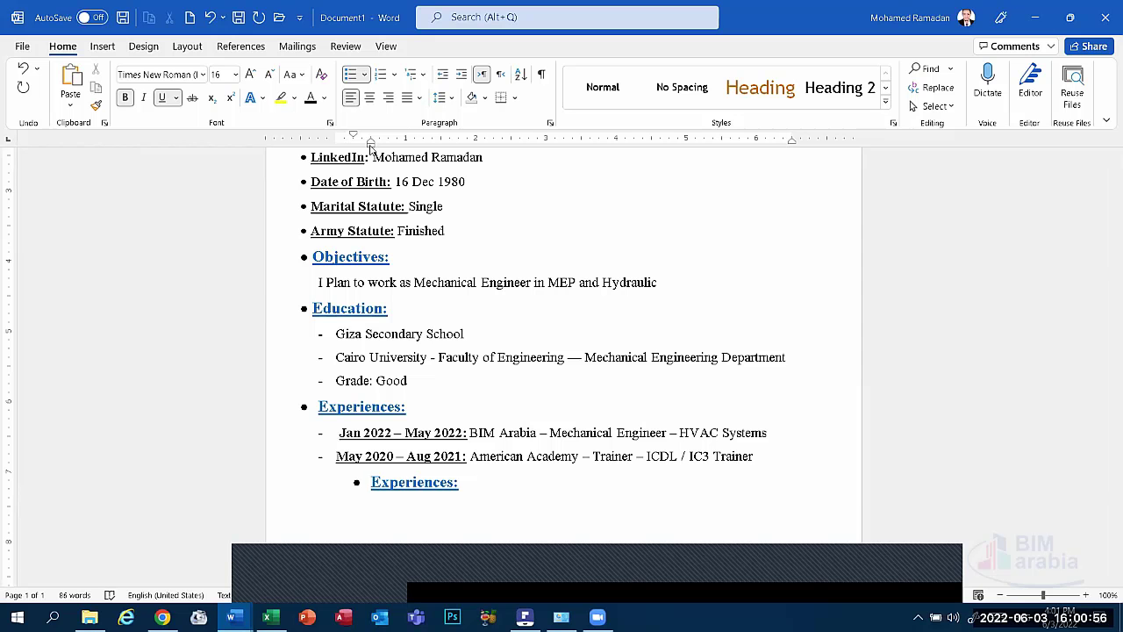
left_click_drag(370, 146, 318, 146)
left_click(538, 596)
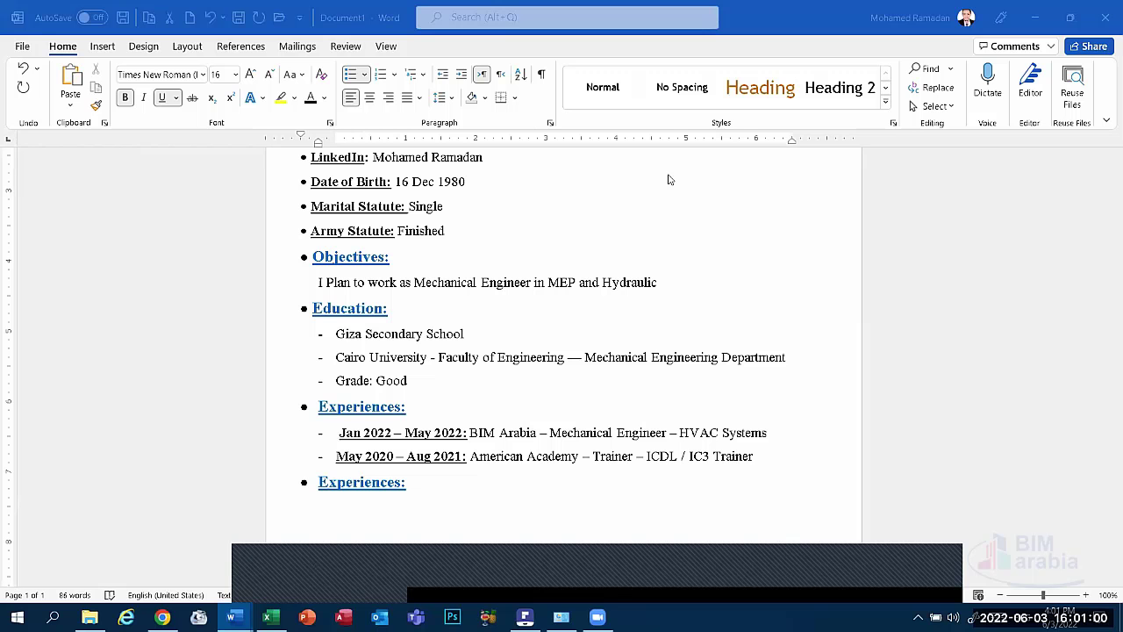
left_click(395, 481)
left_click_drag(395, 482, 318, 484)
Retype the copied heading as 'Courses:' and add a dash entry beginning '2022:' below it.
type("Cou")
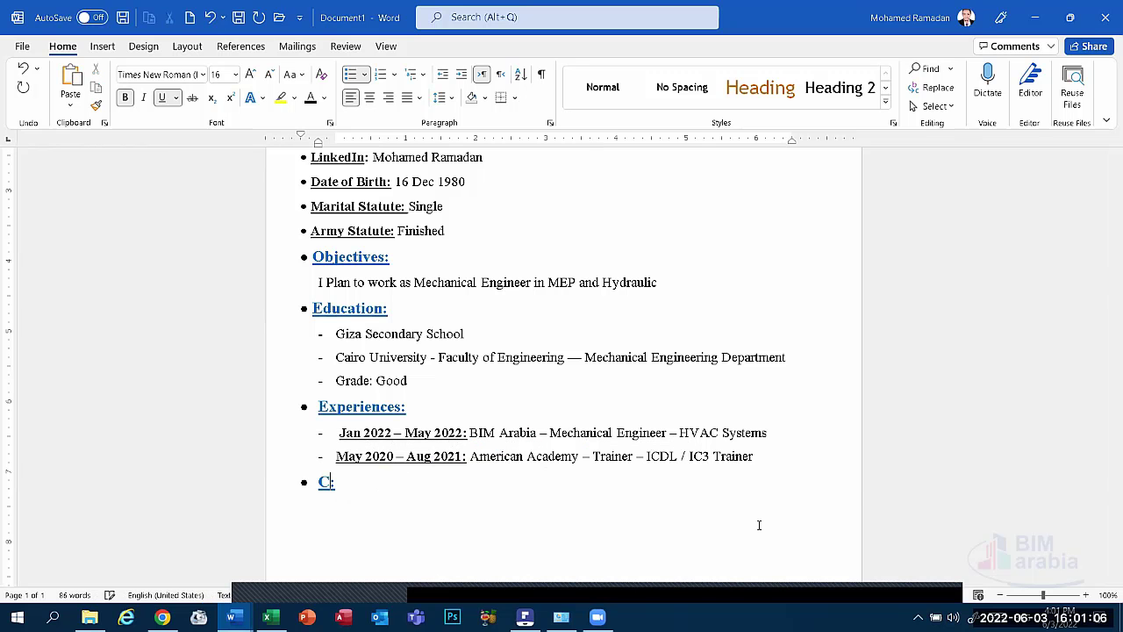
type("rc")
key("BackSpace")
type("ses")
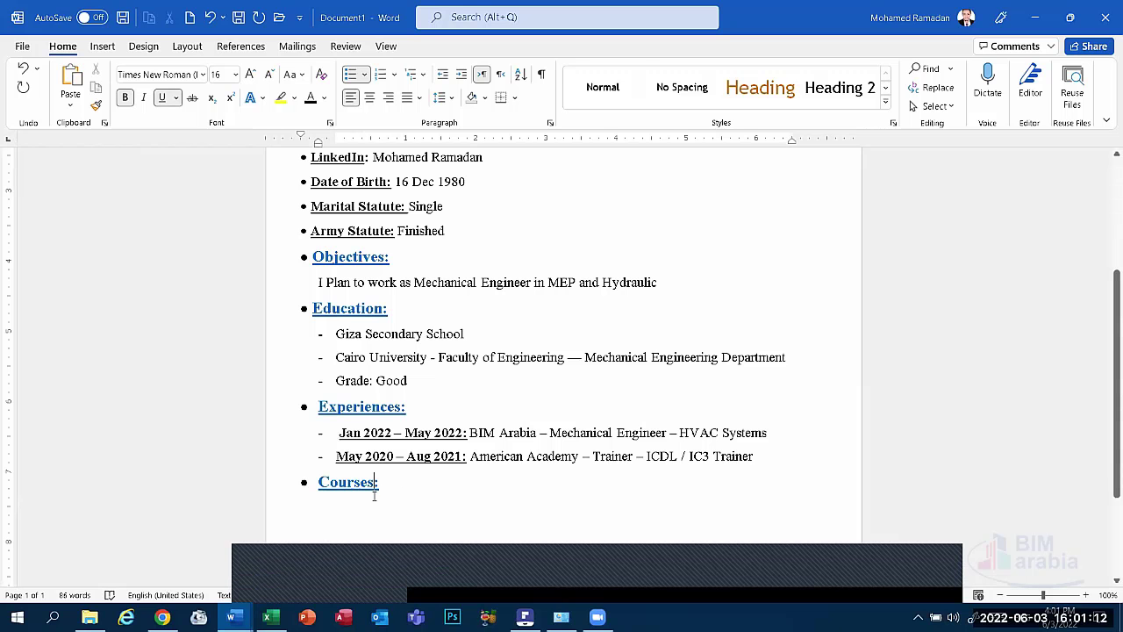
key("Return")
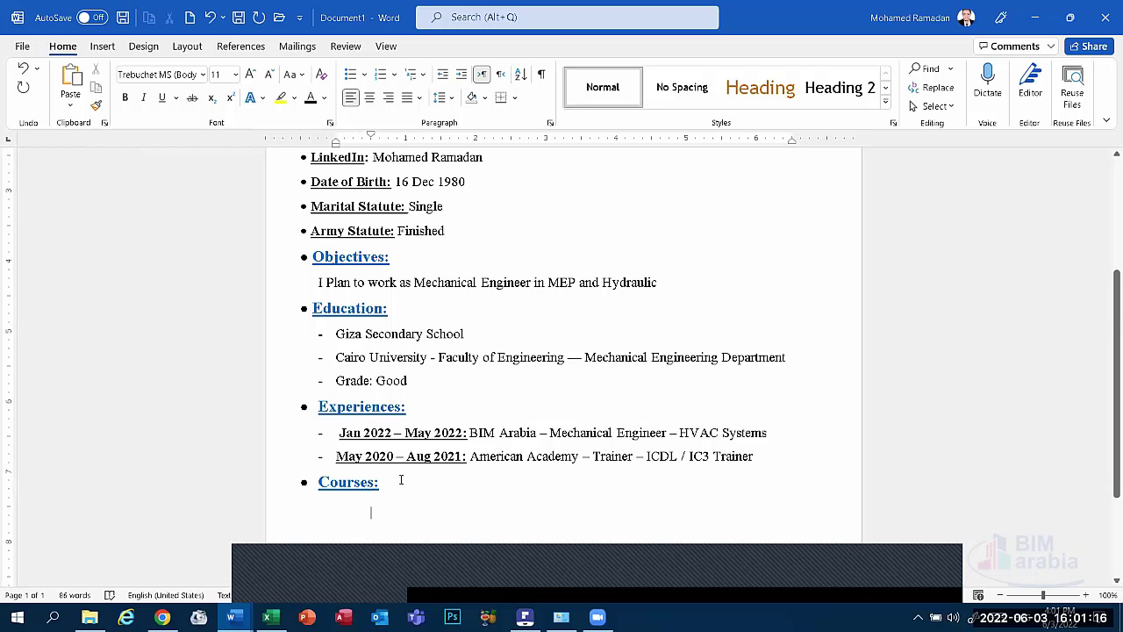
key("BackSpace")
type("-")
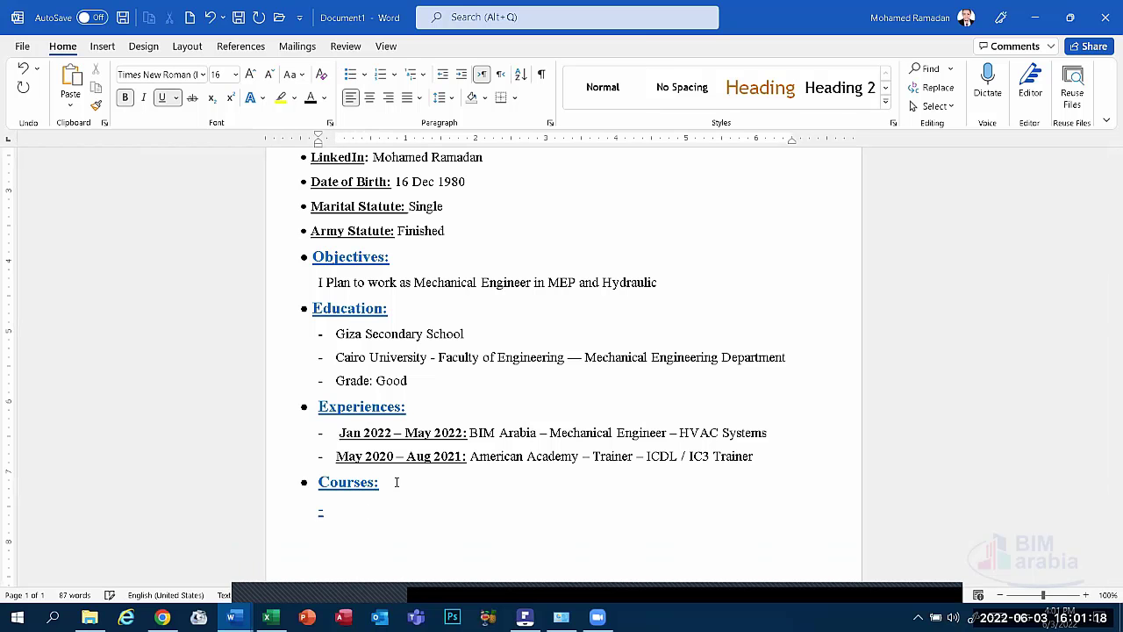
left_click(319, 511)
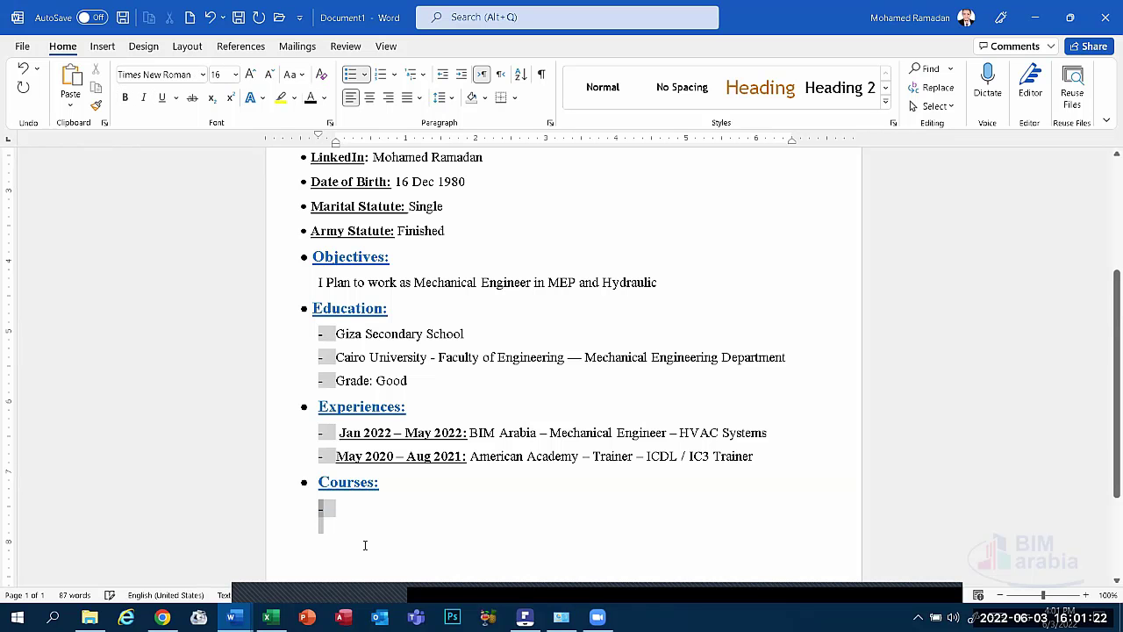
left_click(375, 455)
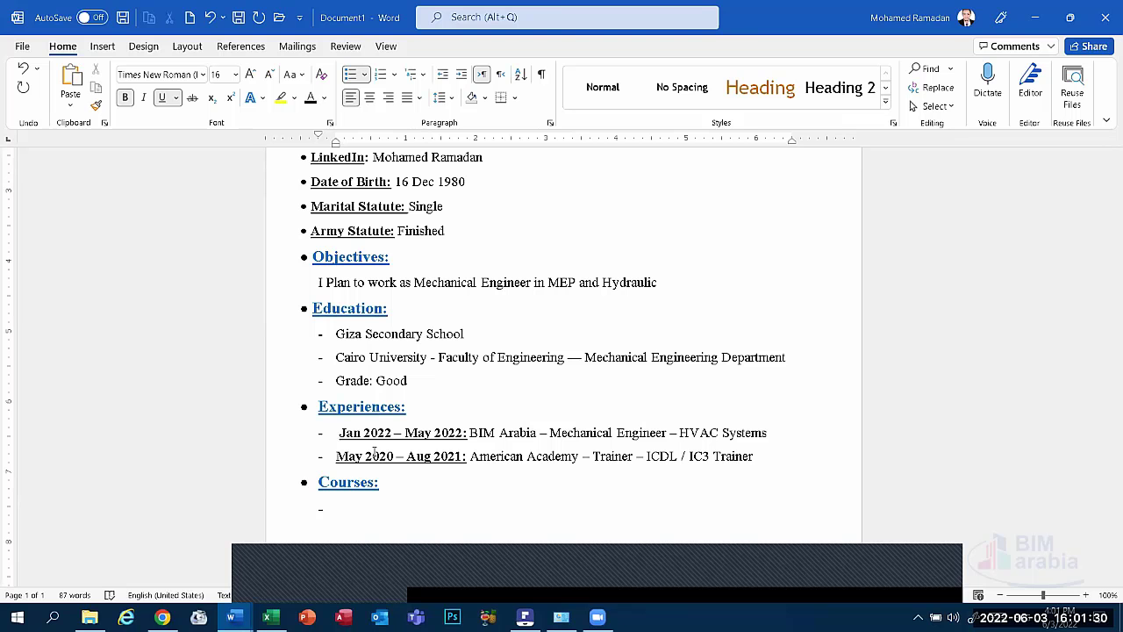
type("2022:")
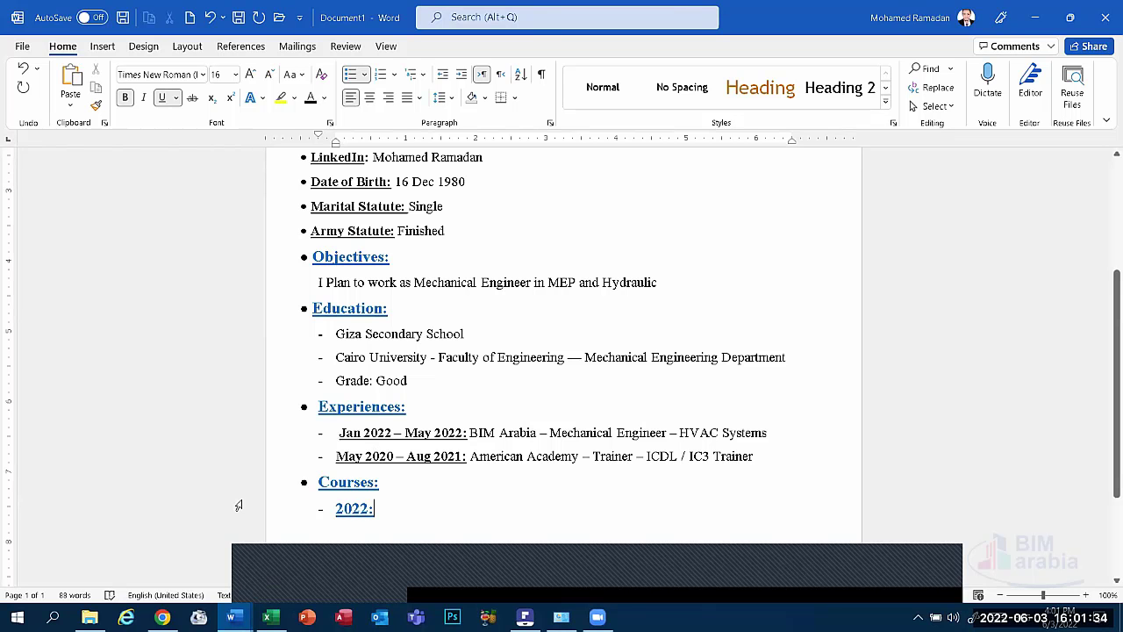
Set the '2022:' date under Courses to 14 pt font size.
left_click(502, 432)
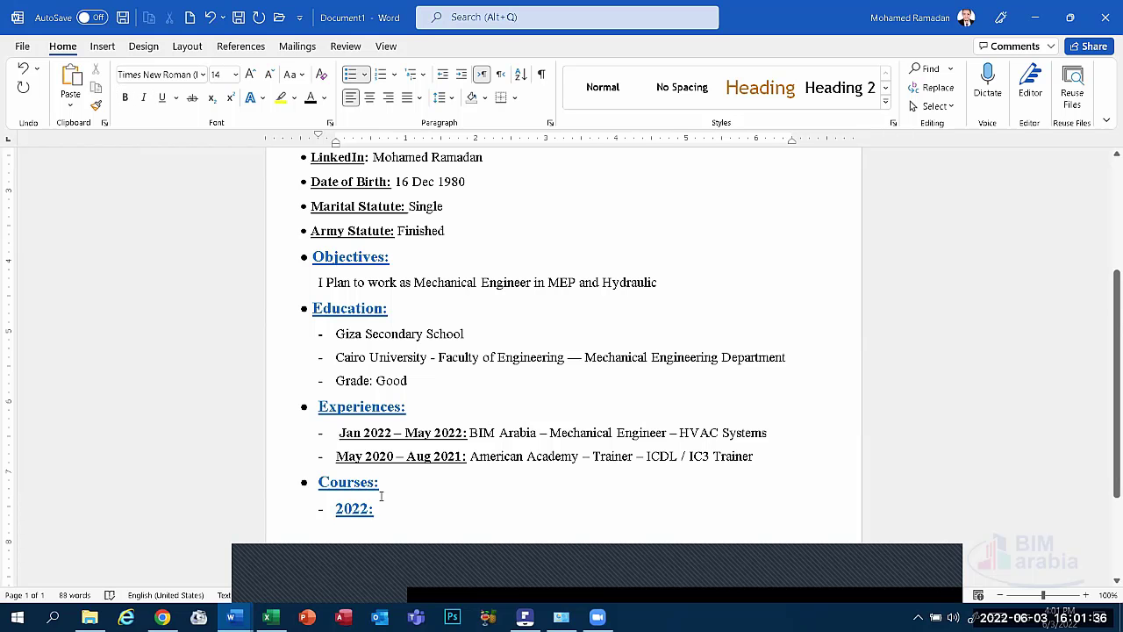
left_click(317, 521)
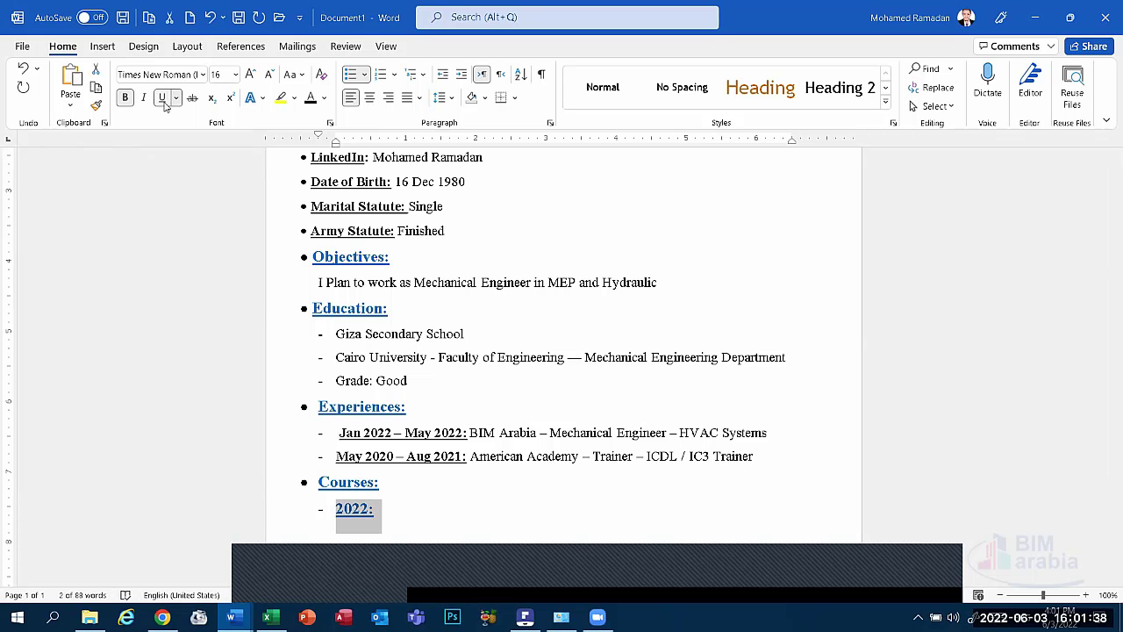
left_click(251, 74)
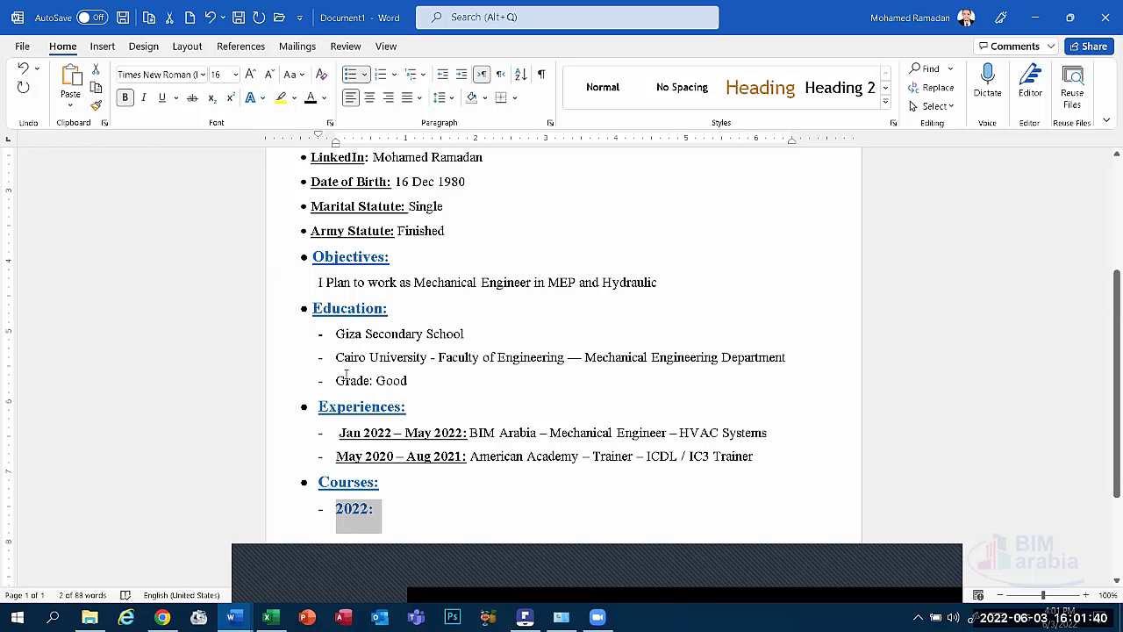
left_click(353, 482)
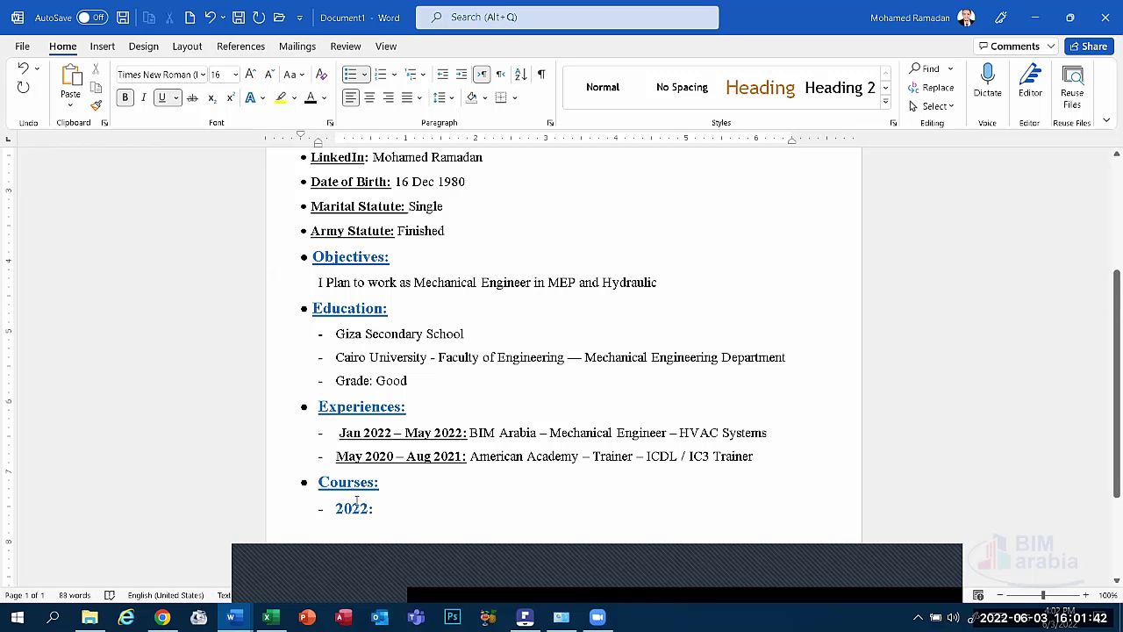
left_click_drag(394, 511, 304, 511)
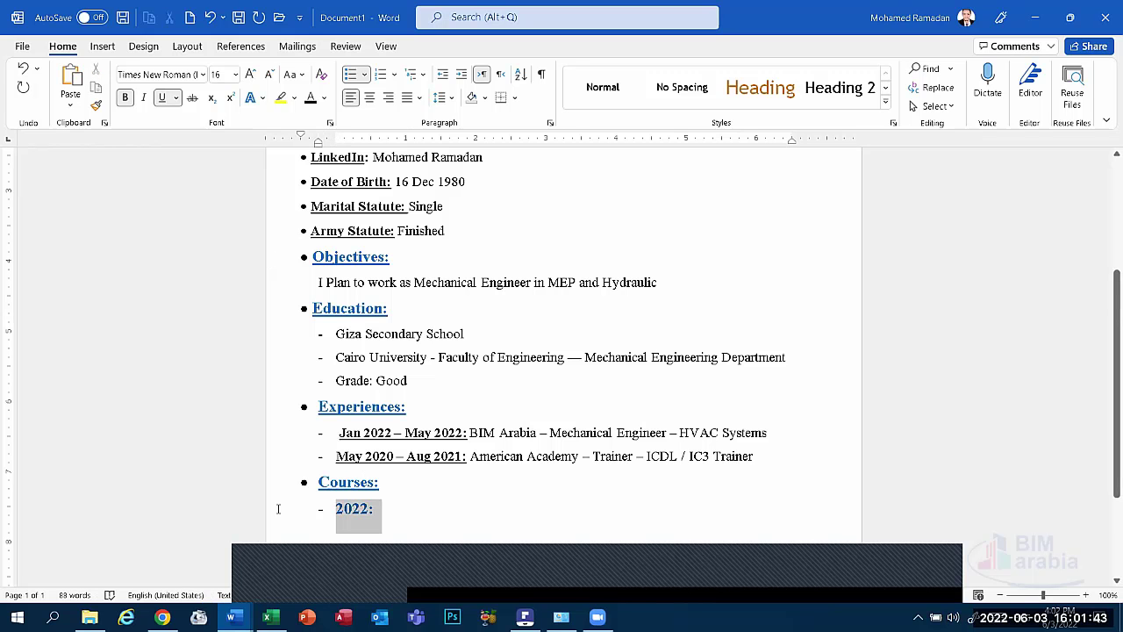
left_click(267, 74)
left_click(380, 493)
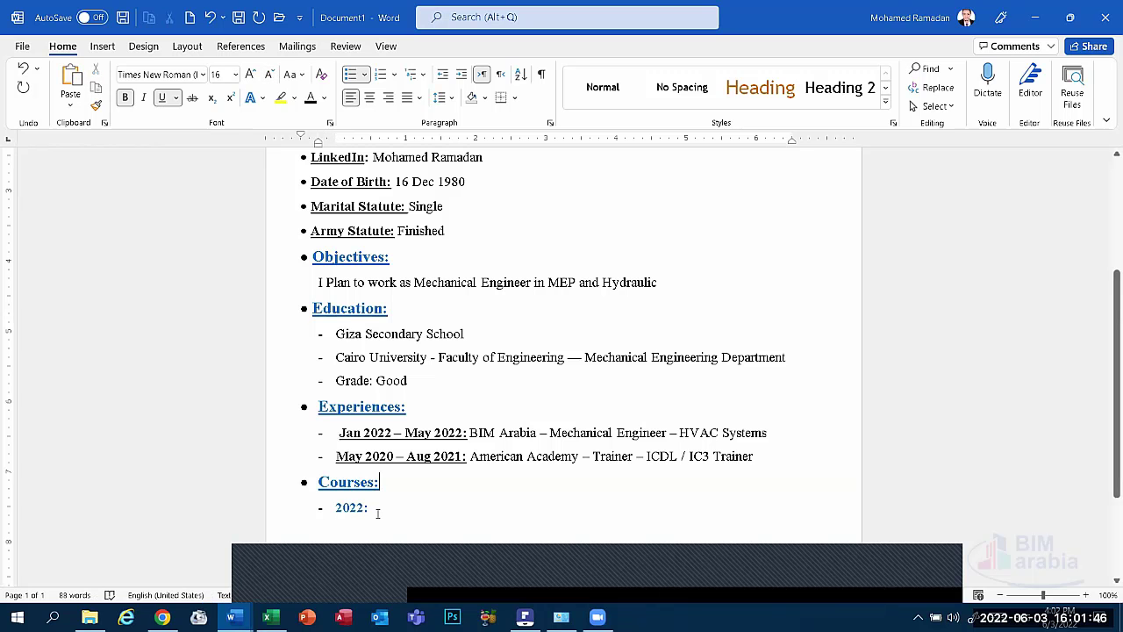
left_click(377, 514)
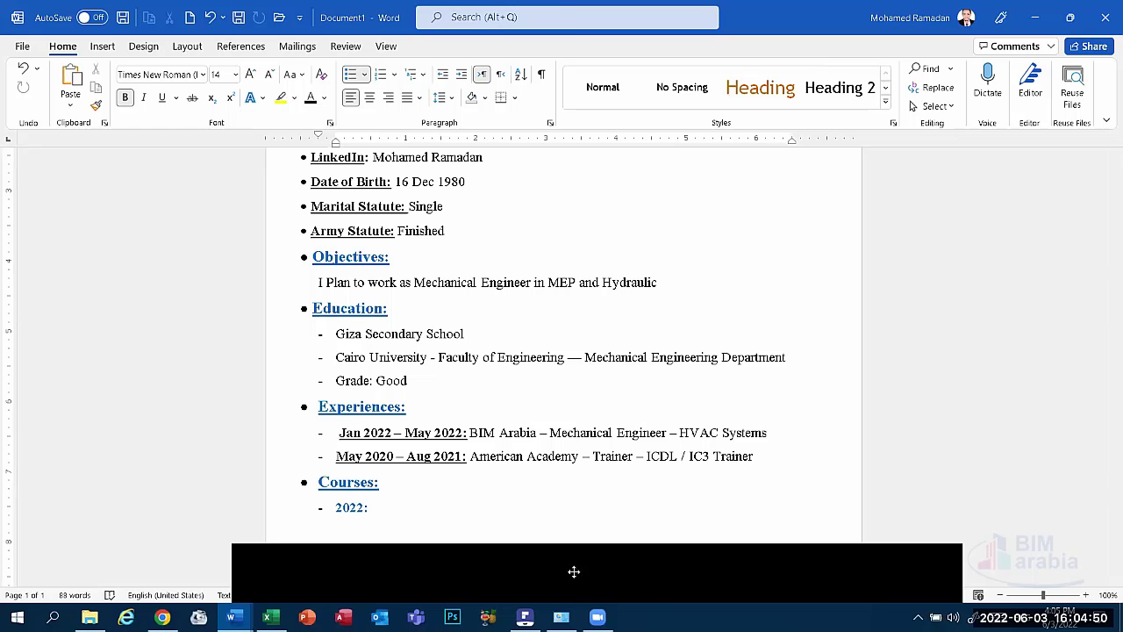
left_click(578, 588)
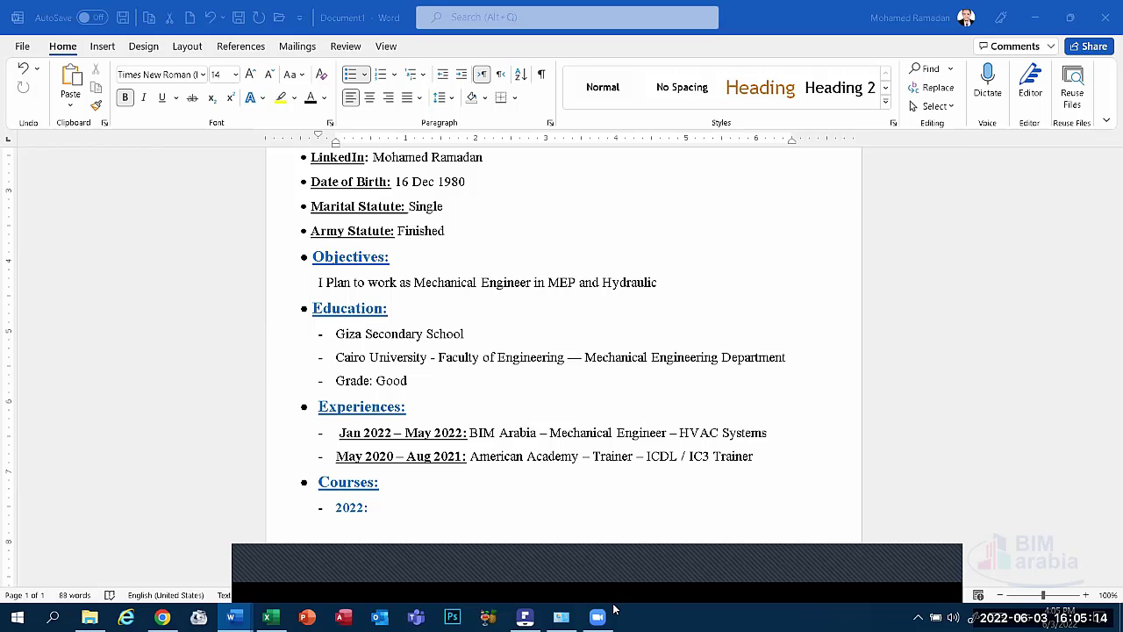
left_click(715, 442)
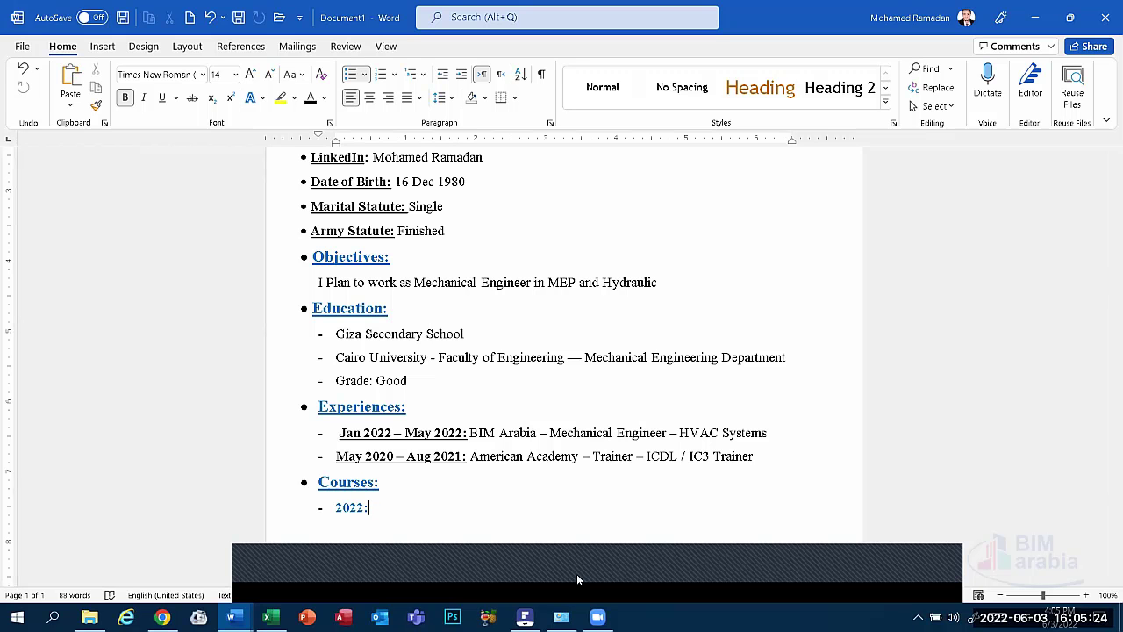
left_click(534, 582)
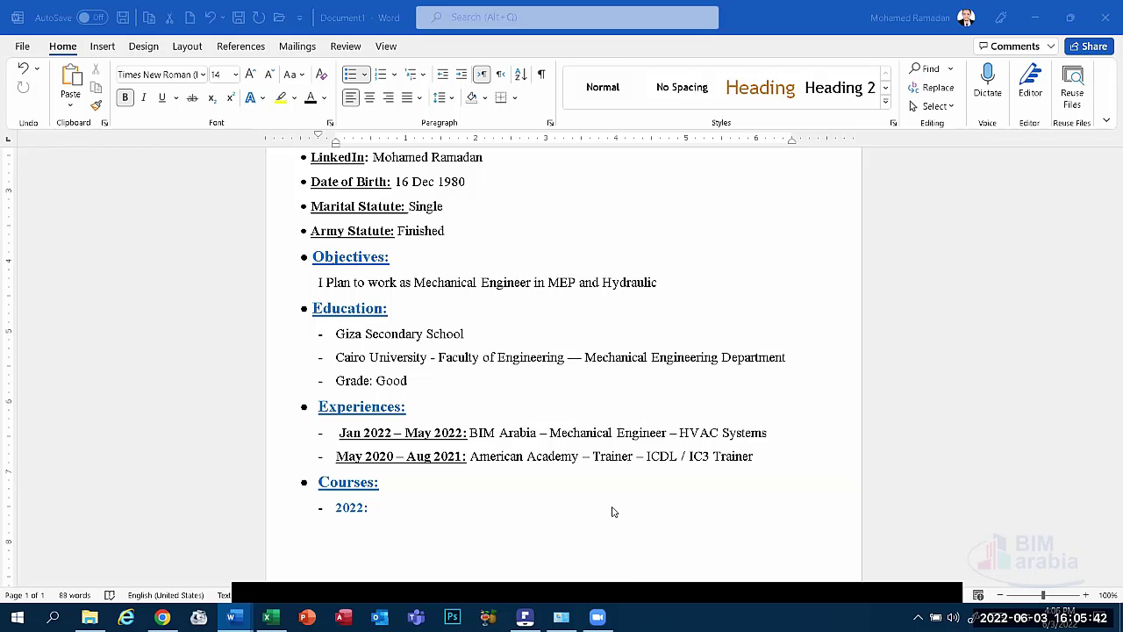
Underline the '2022:' date, then switch underlining off for the text after it.
left_click_drag(383, 511, 335, 509)
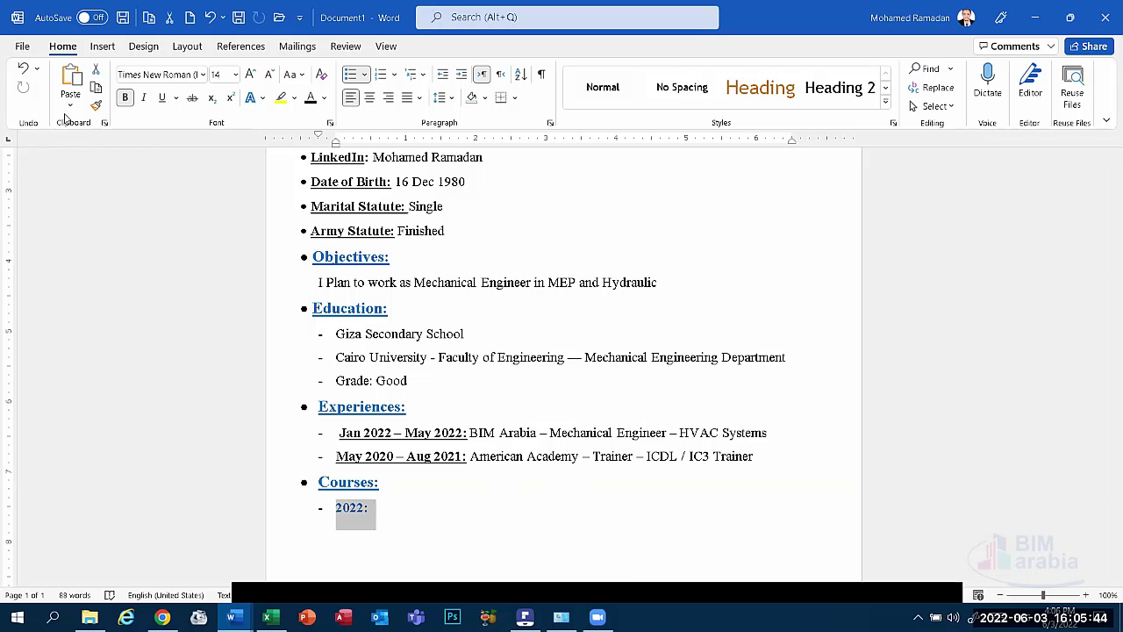
left_click(161, 97)
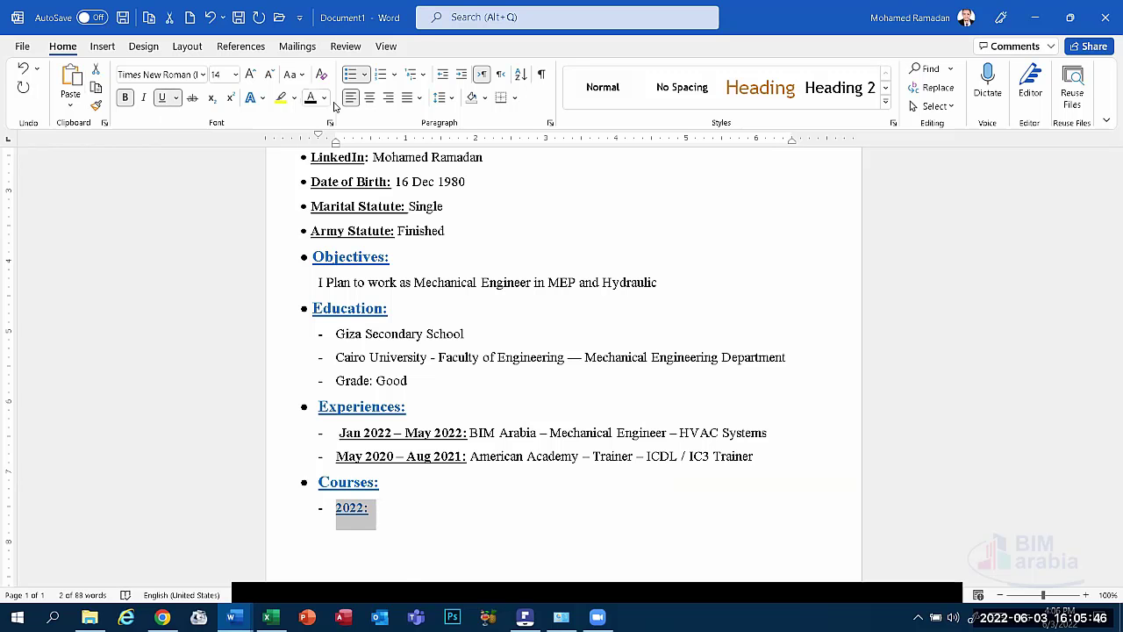
key("Right")
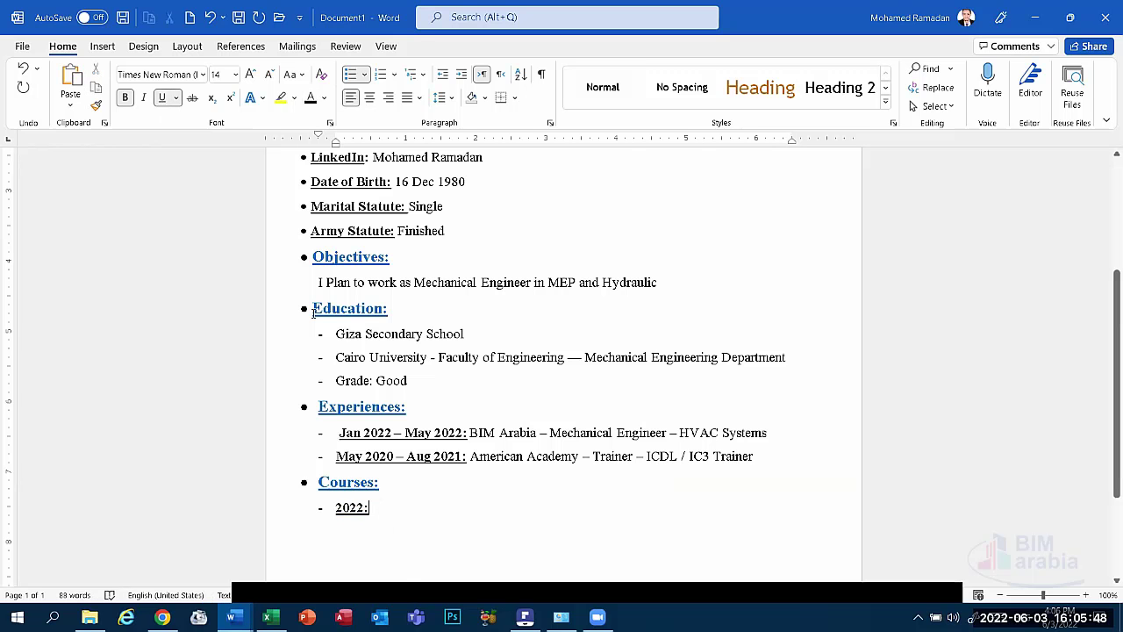
left_click(162, 97)
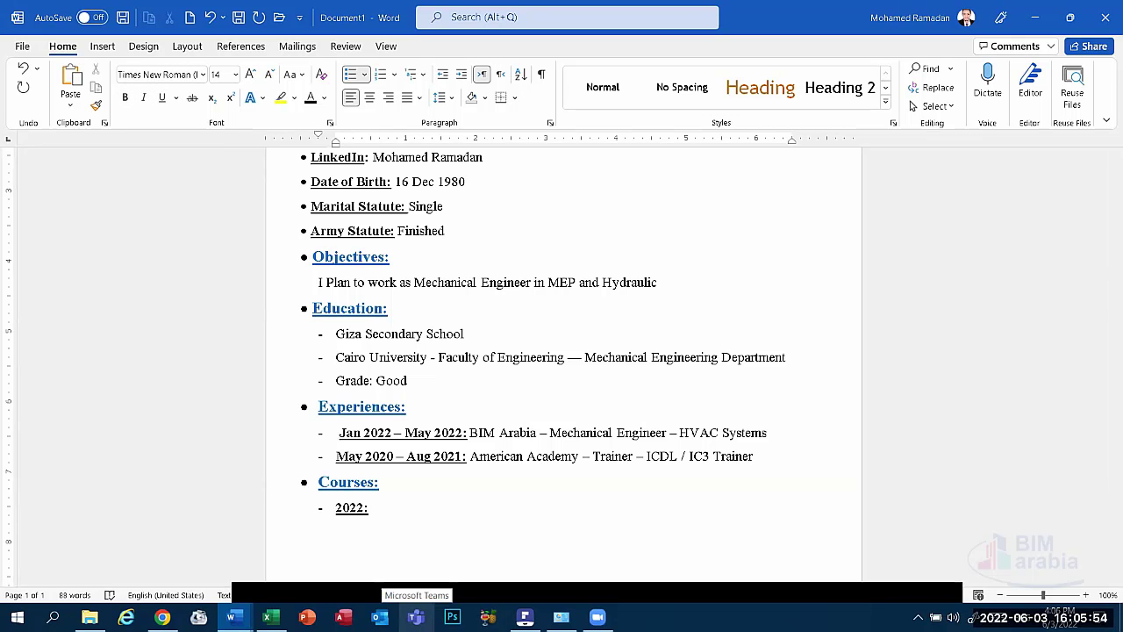
Type 'International Computer Driving License (ICDL)' after the '2022:' date.
type("ICDL")
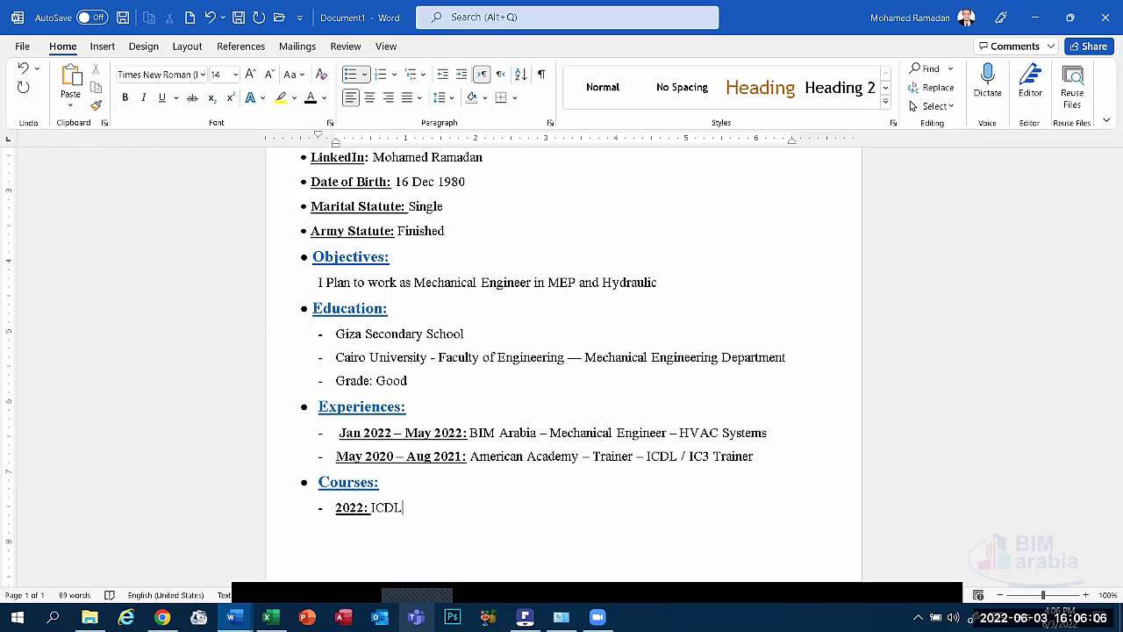
key("BackSpace")
key("BackSpace")
key("BackSpace")
type("nternational Comput")
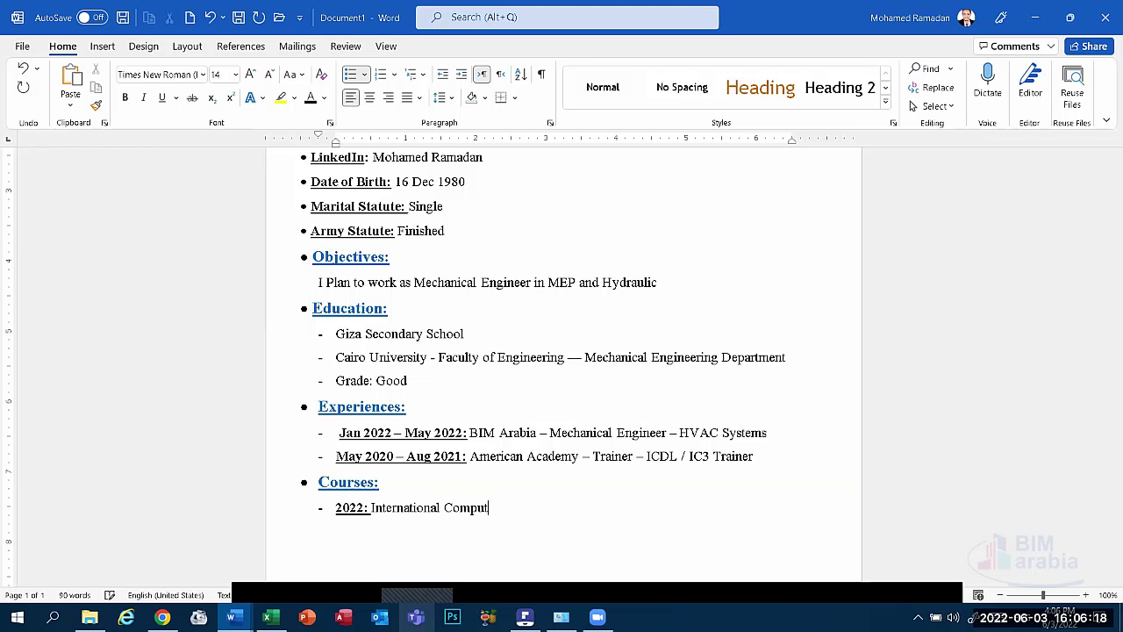
type("er Driving License (")
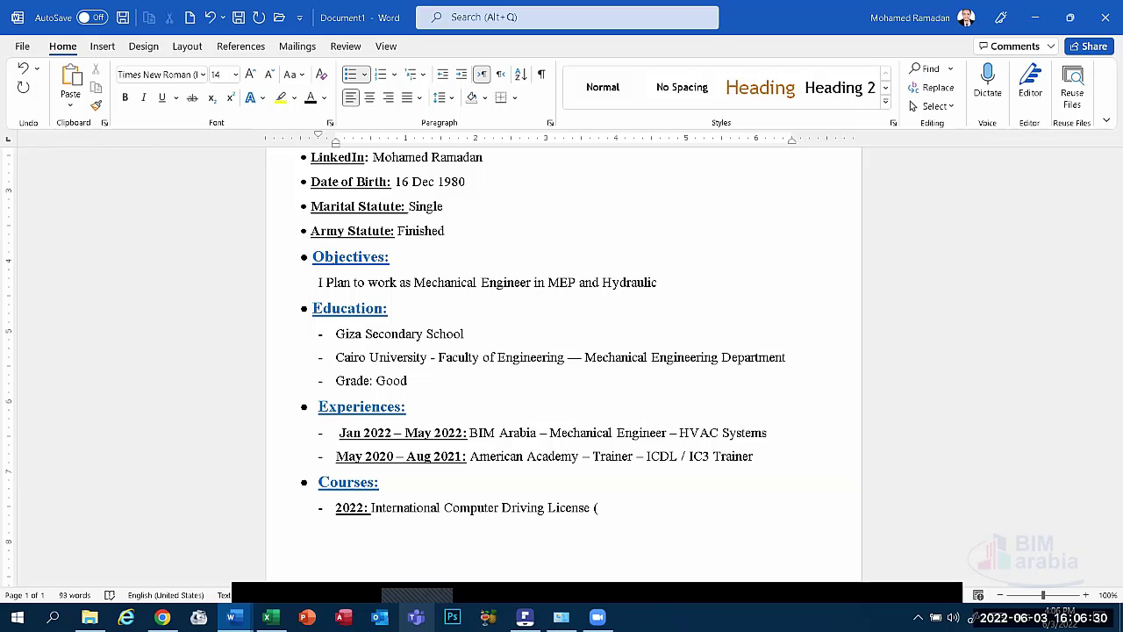
type("ICDL)")
Append 'In American Academy at' to the end of the ICDL course entry.
left_click(373, 518)
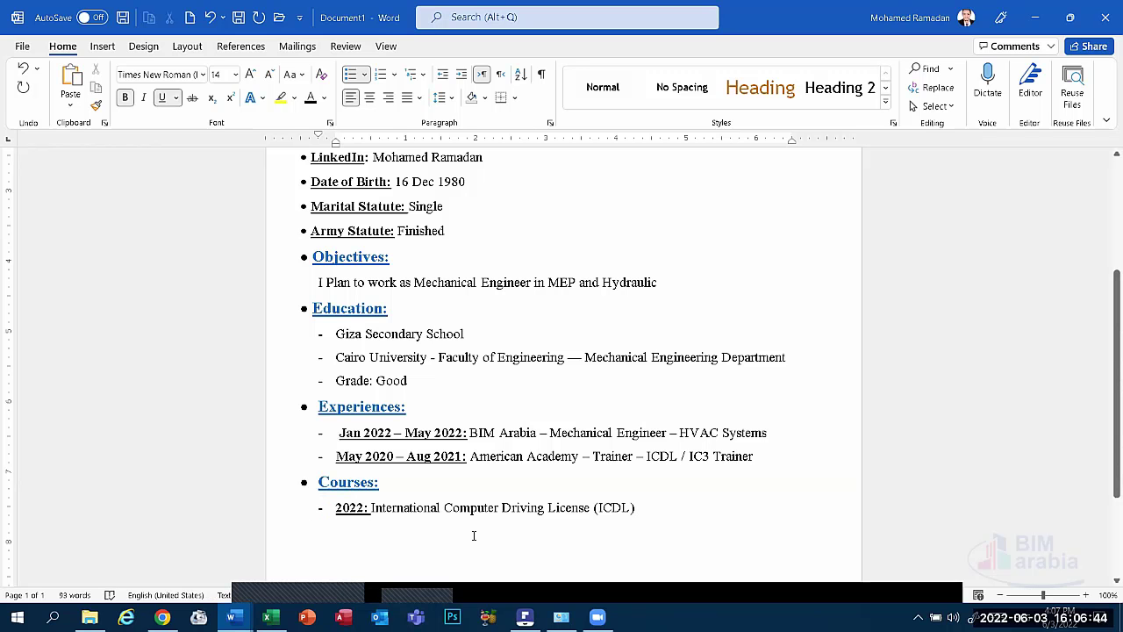
type("A")
key("BackSpace")
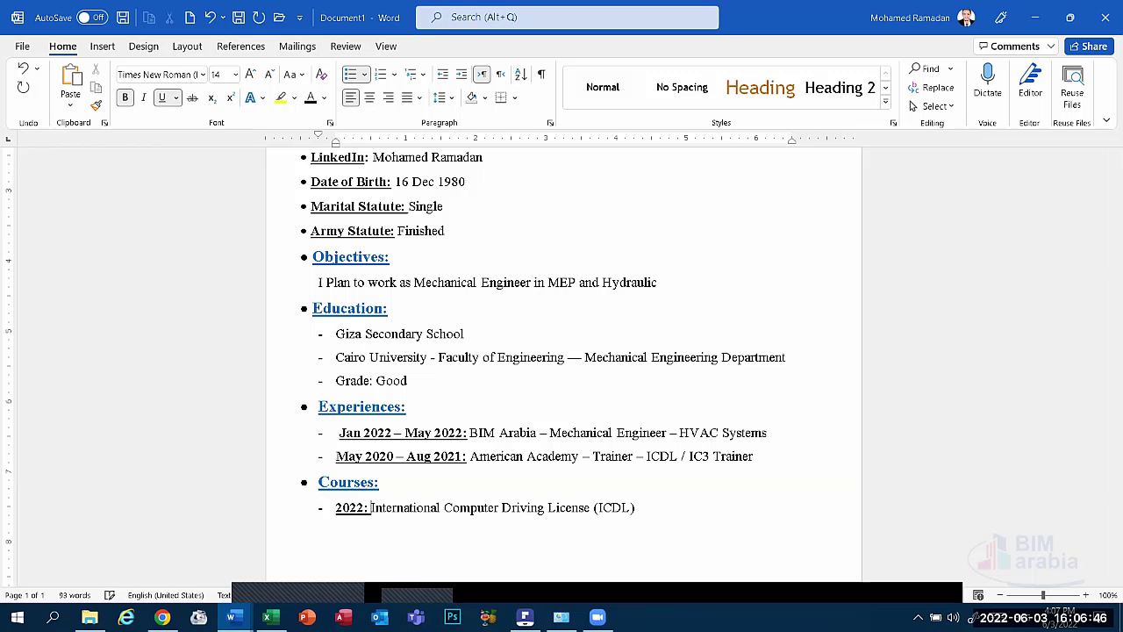
left_click(648, 507)
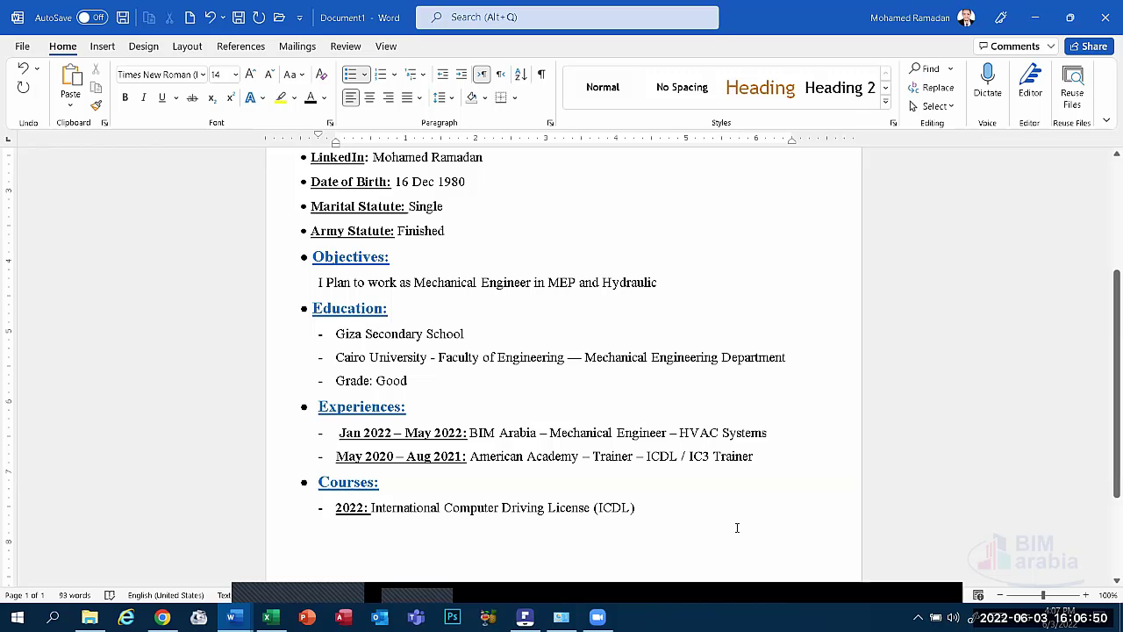
type("IN")
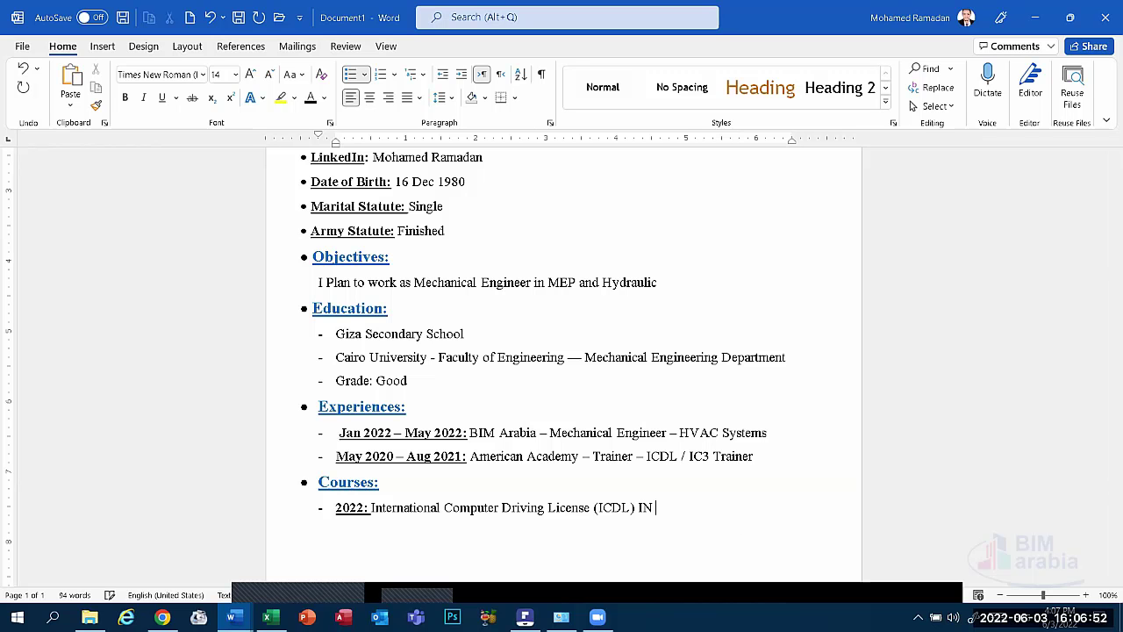
key("BackSpace")
key("BackSpace")
type("In American Academ")
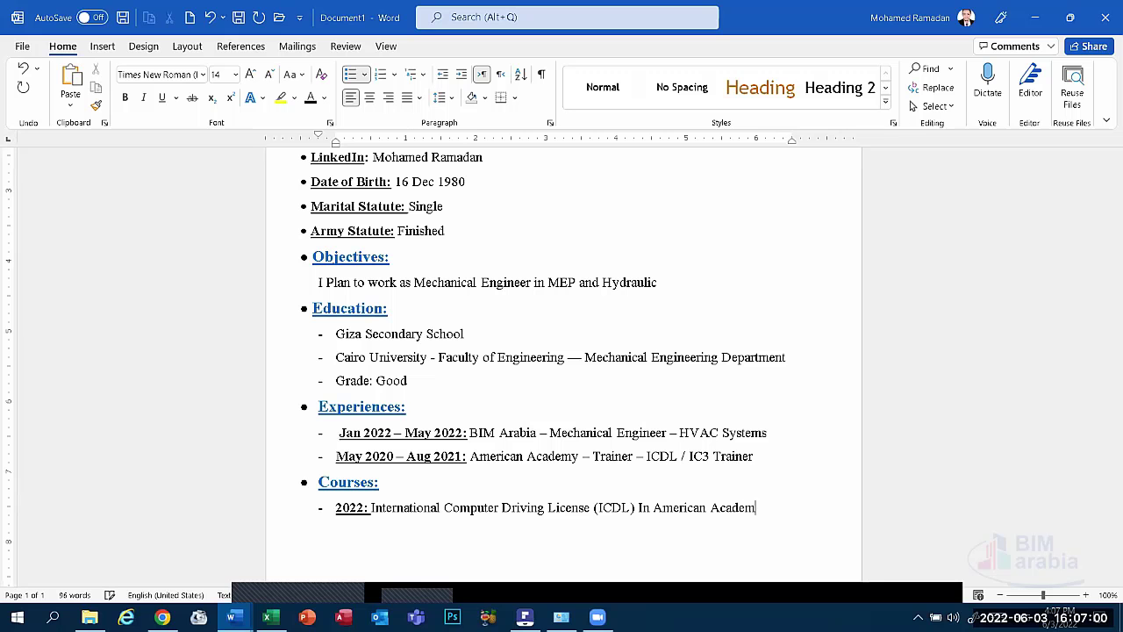
type("y at")
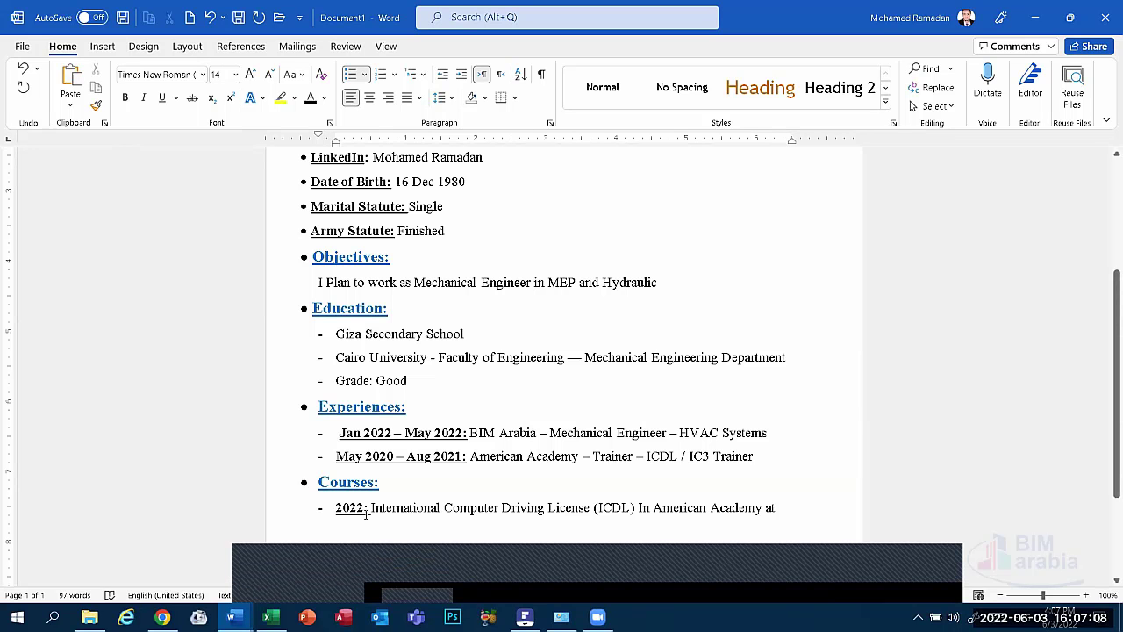
Delete the leading '2022:' date and add 'April 2022' at the end of the line.
left_click_drag(369, 509, 336, 510)
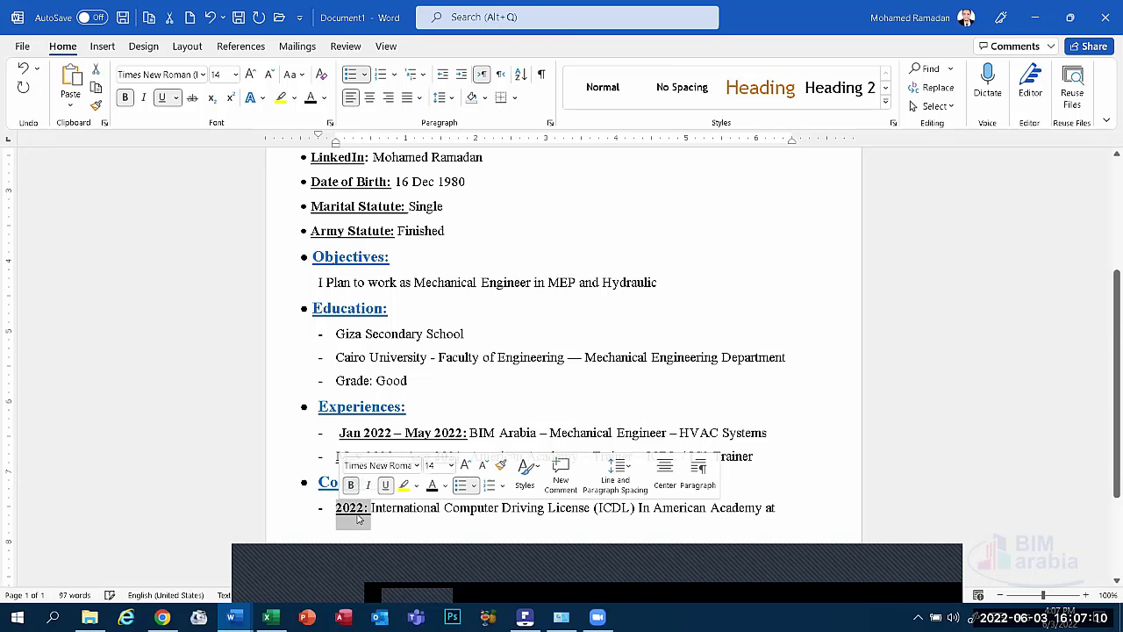
key("Delete")
left_click(802, 518)
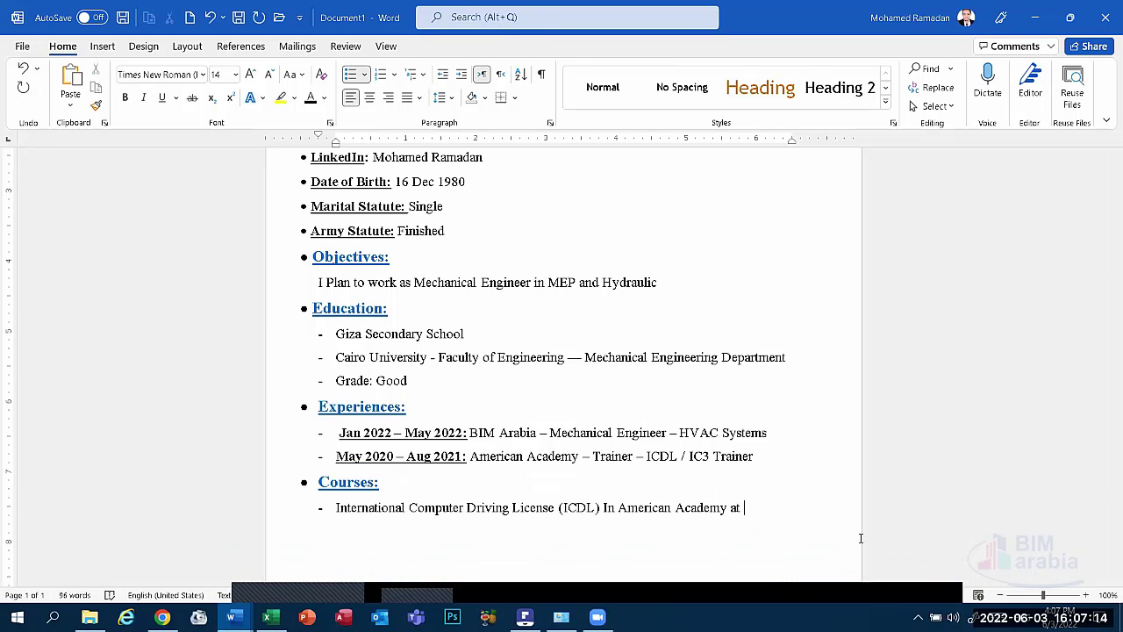
type("April 2022")
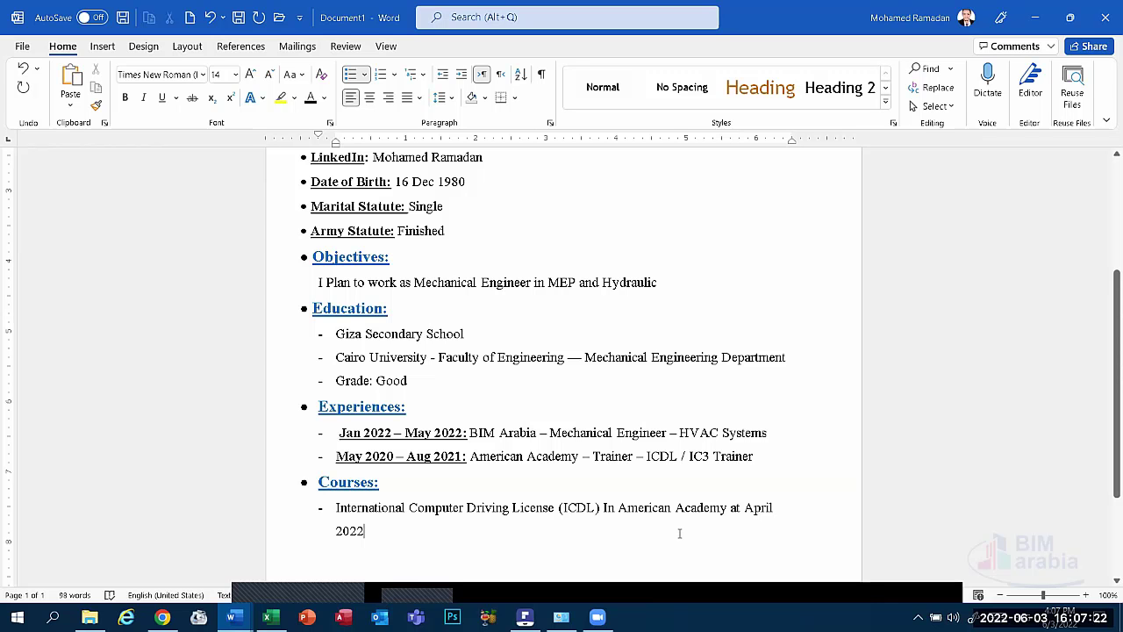
left_click(609, 507)
key("shift+Right")
key("shift+Left")
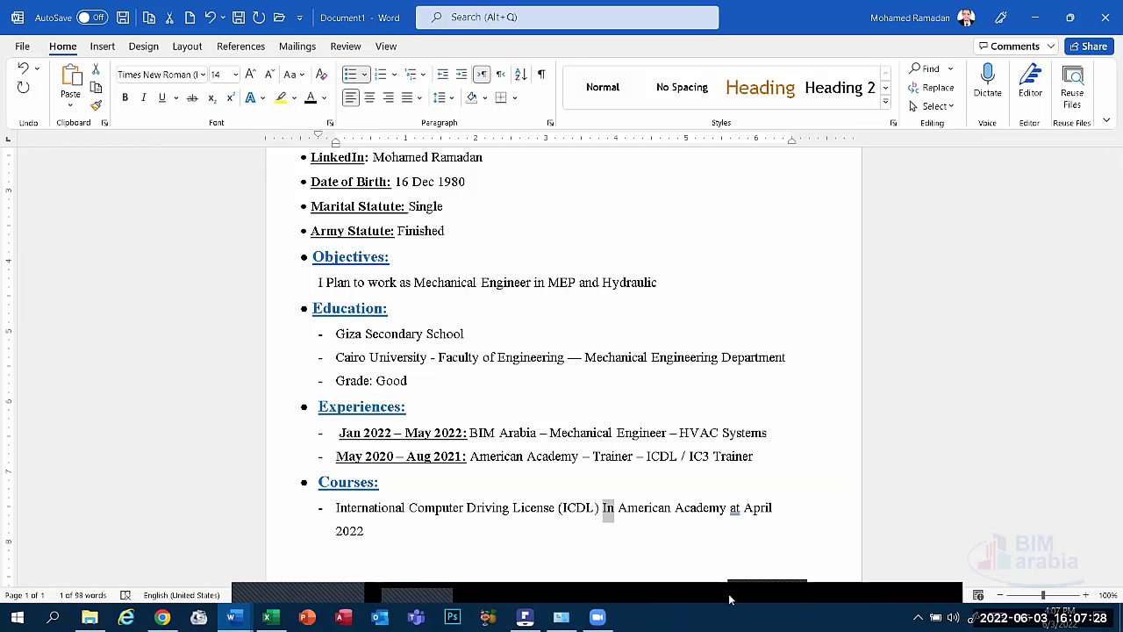
Remove 'at April 2022' from the line end and prefix the ICDL entry with 'April 2022:'.
left_click(705, 507)
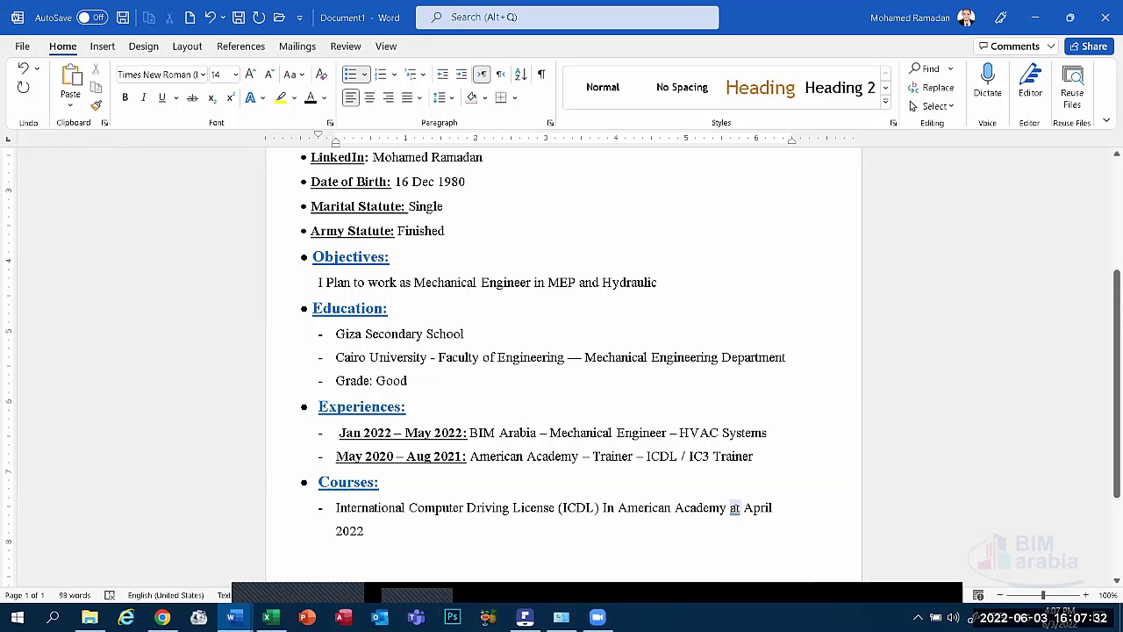
right_click(736, 509)
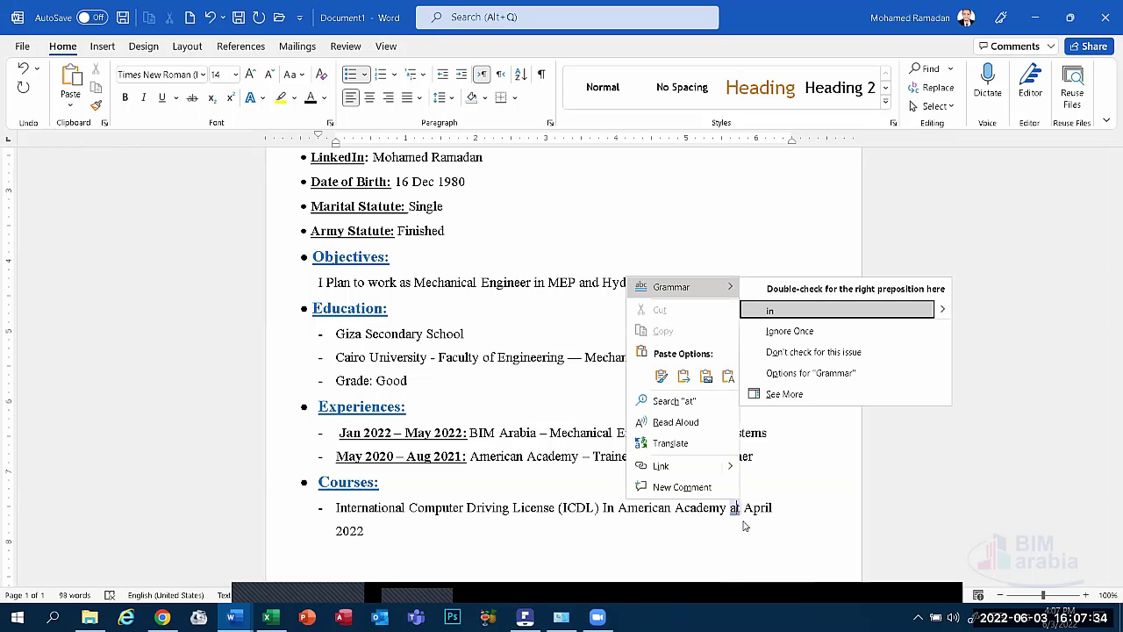
key("Escape")
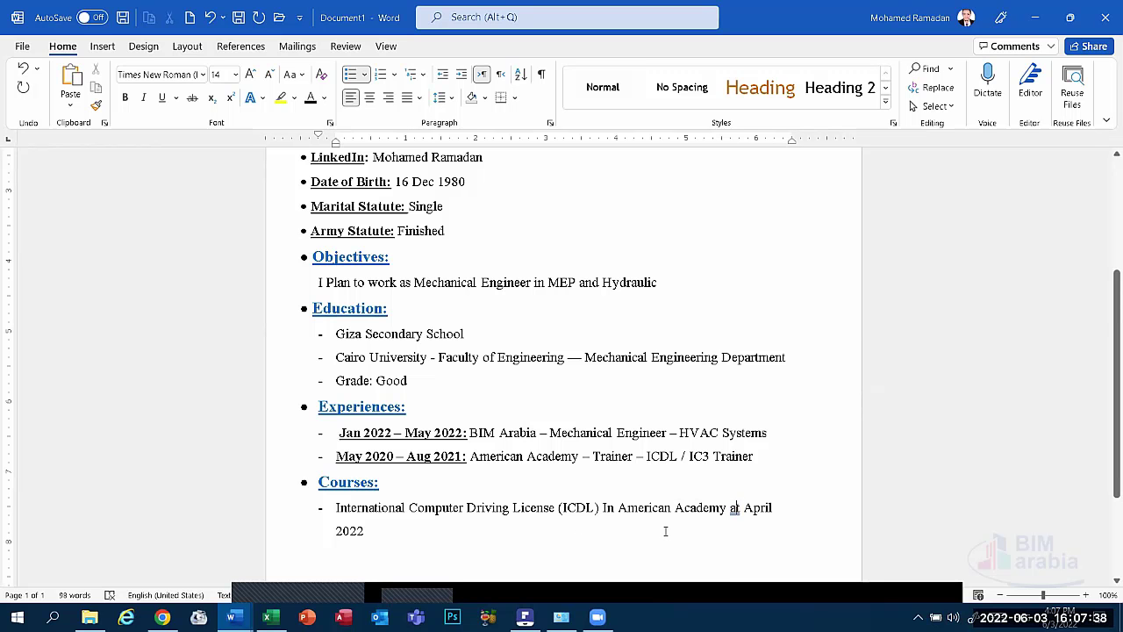
left_click_drag(404, 544, 732, 508)
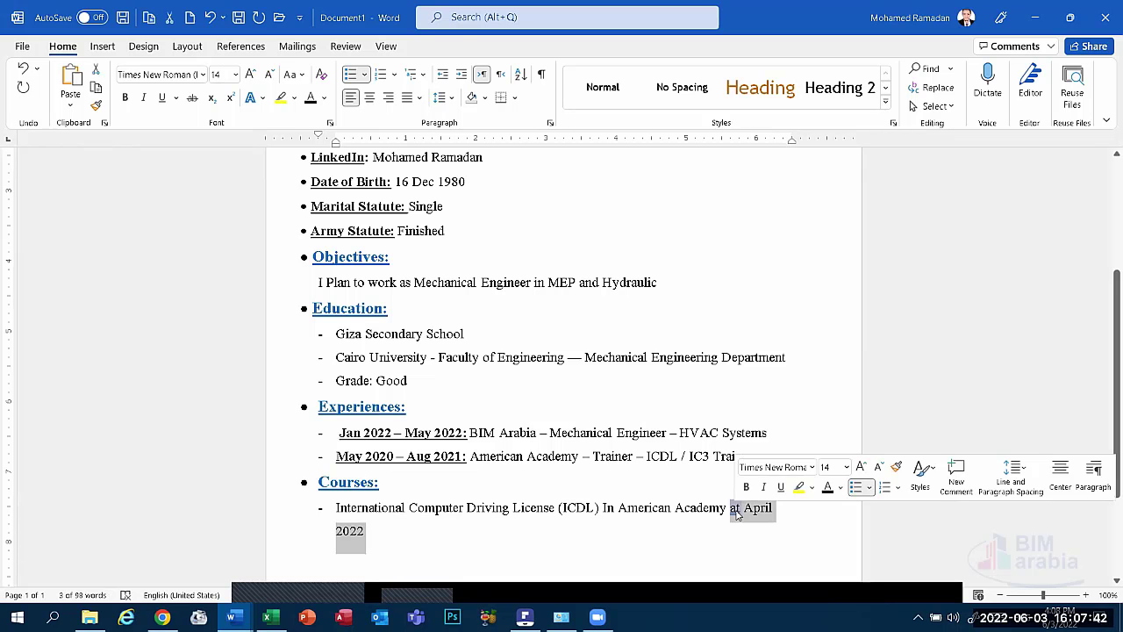
key("Delete")
left_click(321, 512)
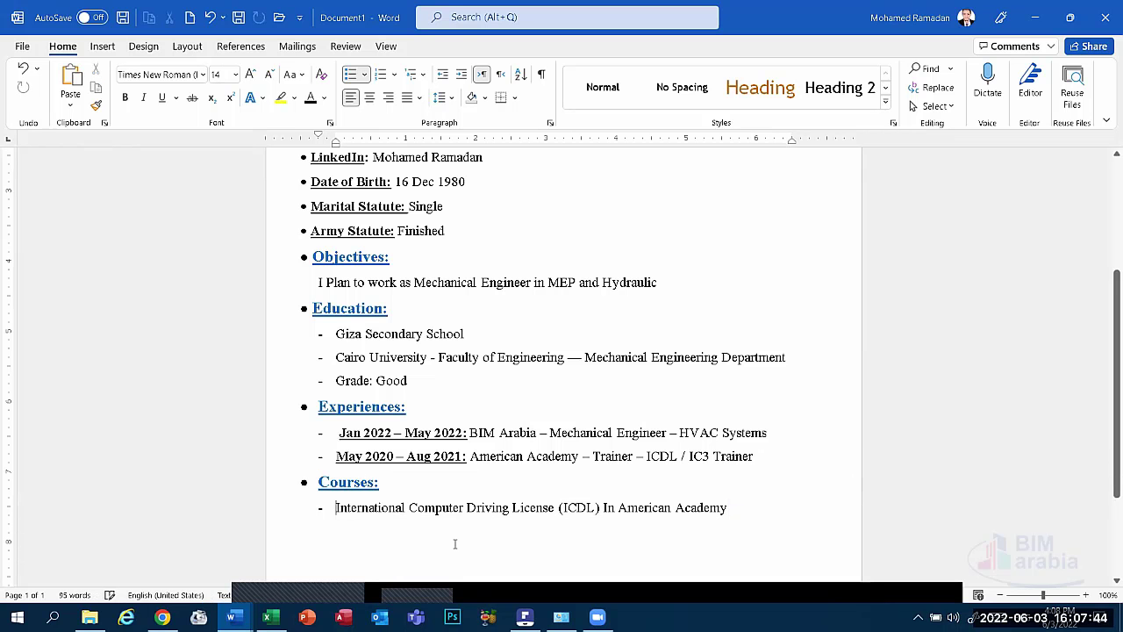
type("April ")
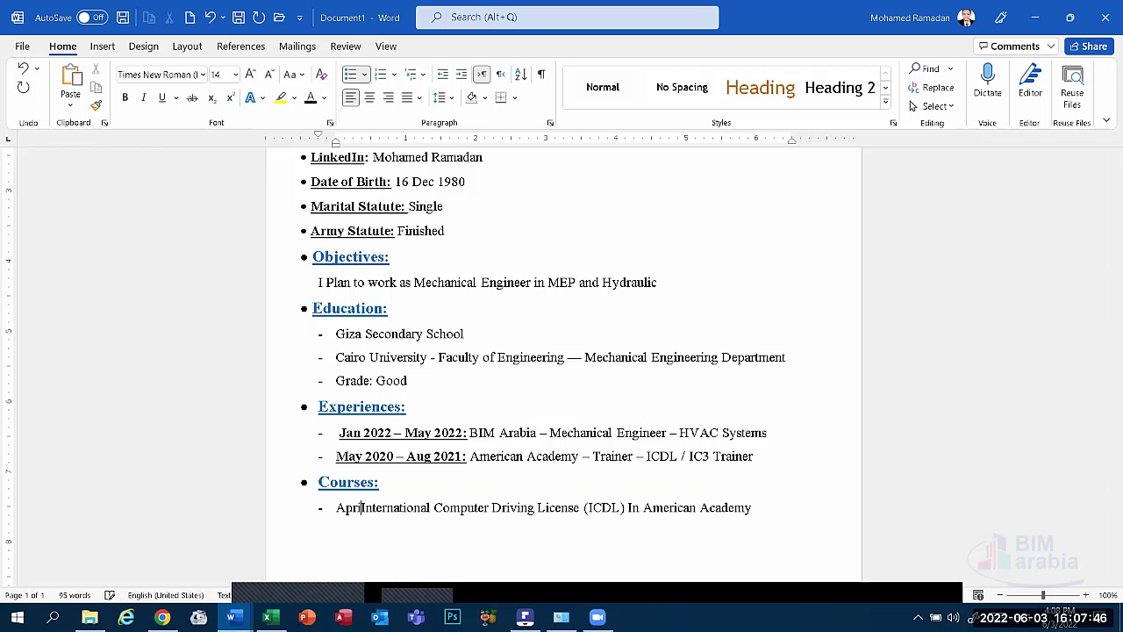
type("2022")
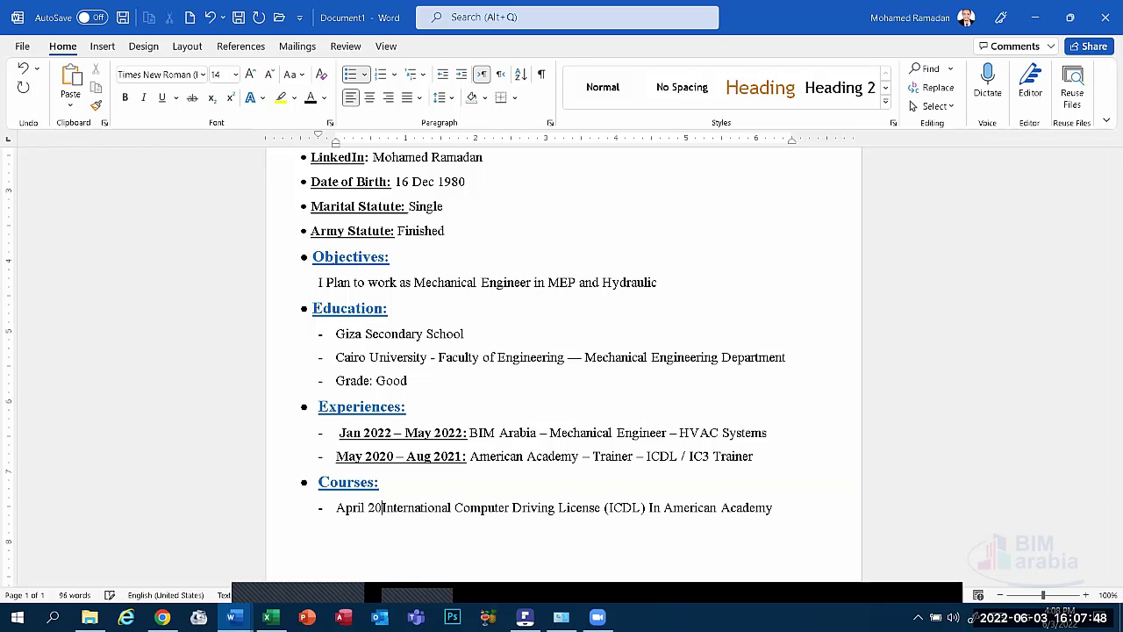
type(":")
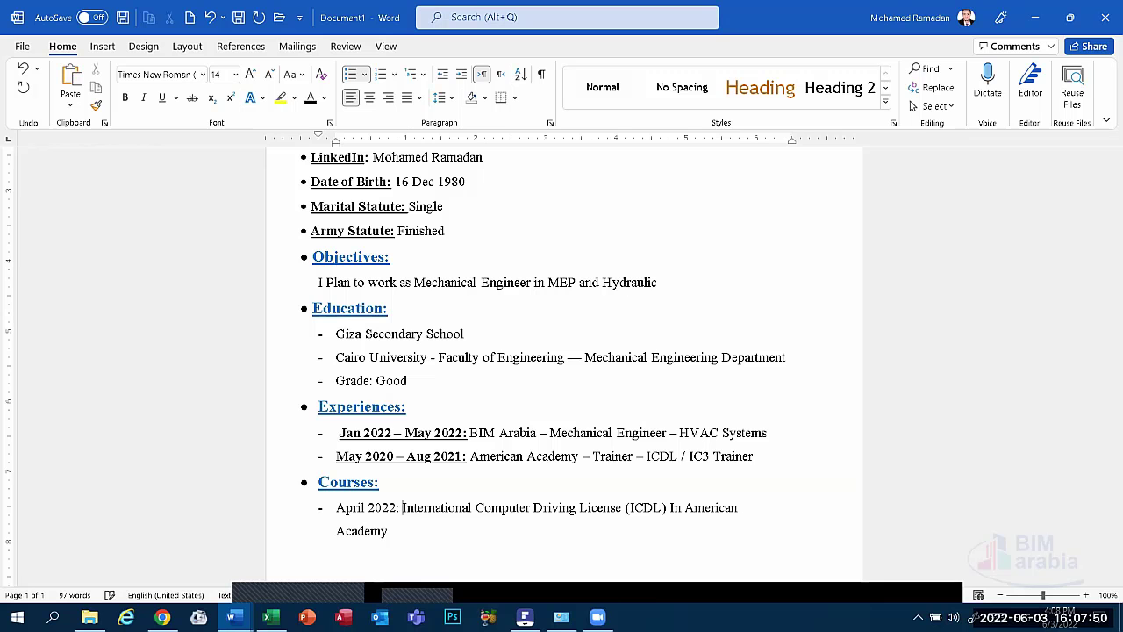
scroll(404, 537, "down", 1)
left_click(394, 460)
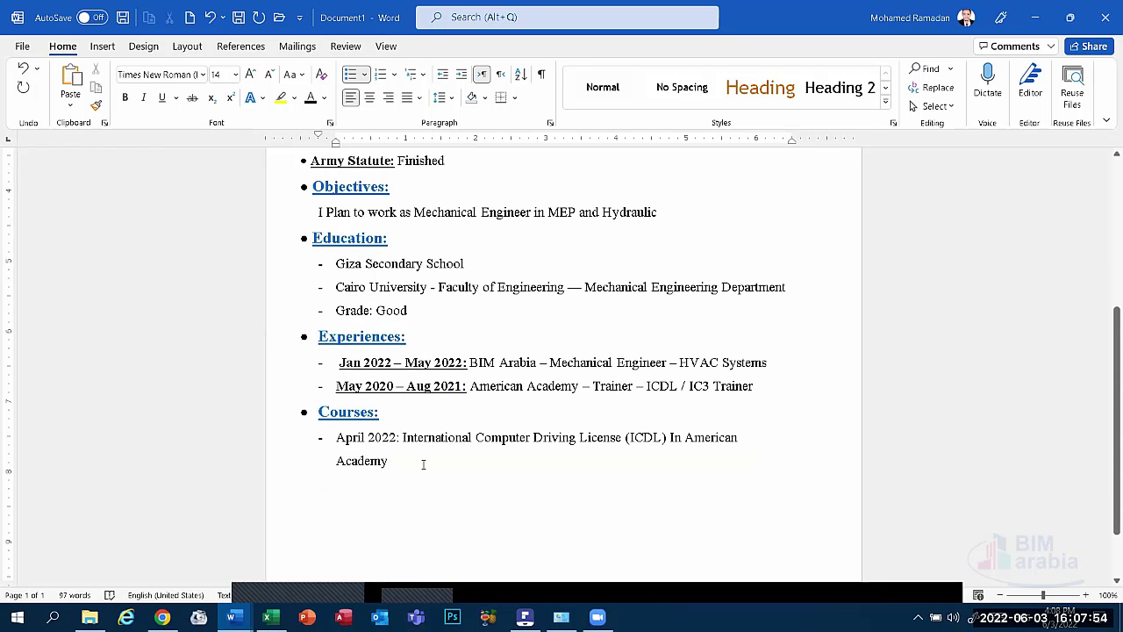
Start a new '2020:' course entry reading 'Heating ventilation', correcting the spelling of ventilation.
key("Return")
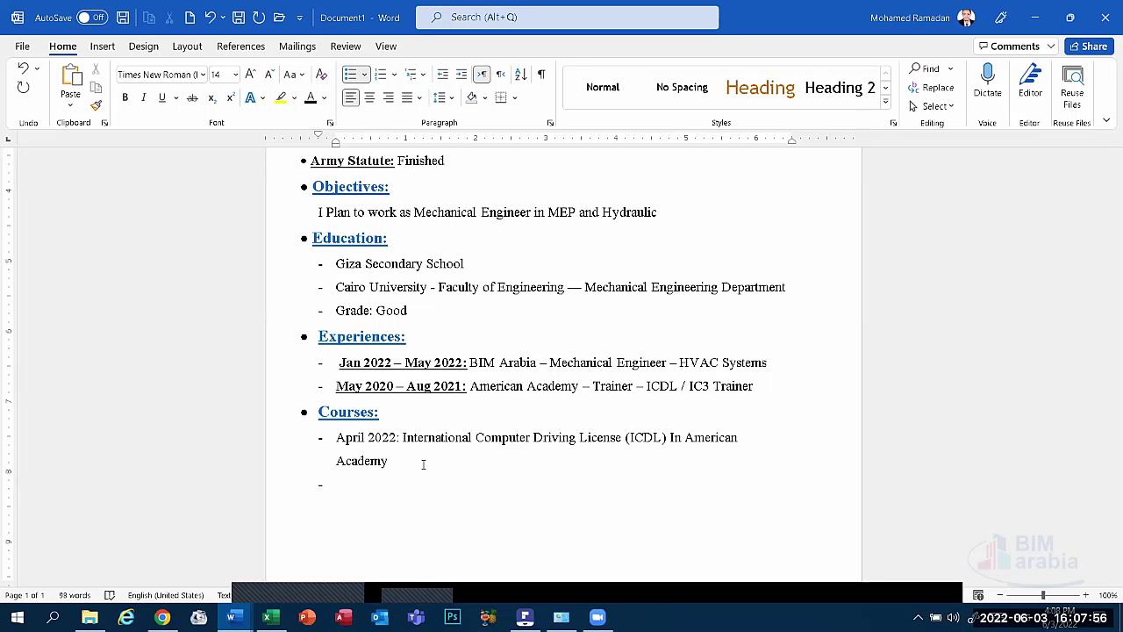
type("2020: HVAC")
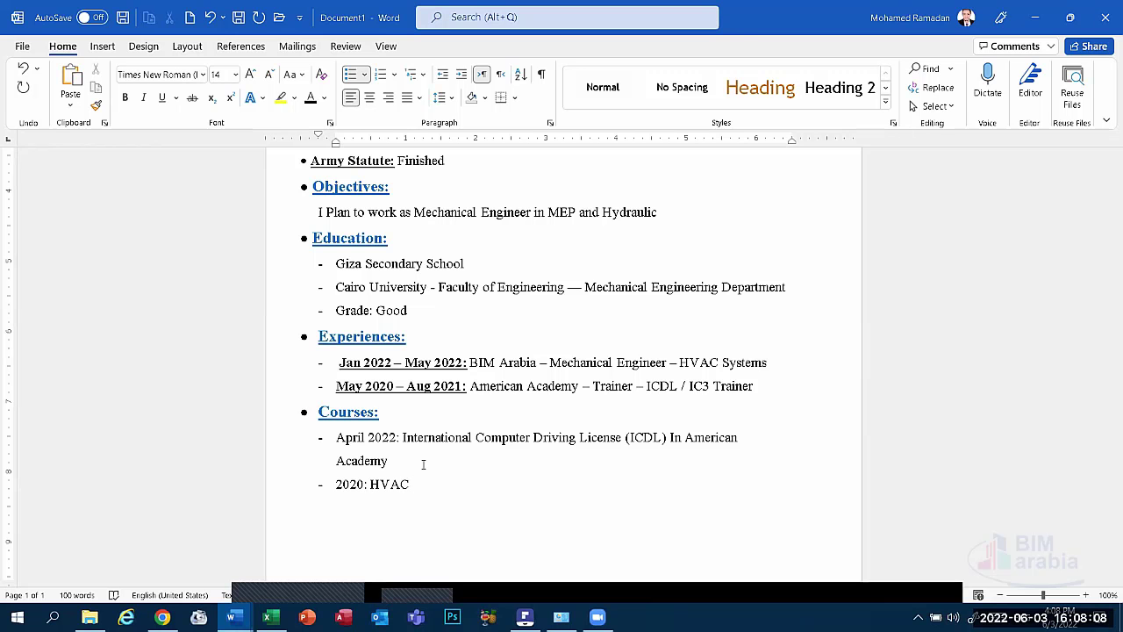
type("\\")
key("BackSpace")
key("BackSpace")
key("BackSpace")
key("BackSpace")
key("BackSpace")
key("BackSpace")
type("(Heating ventil")
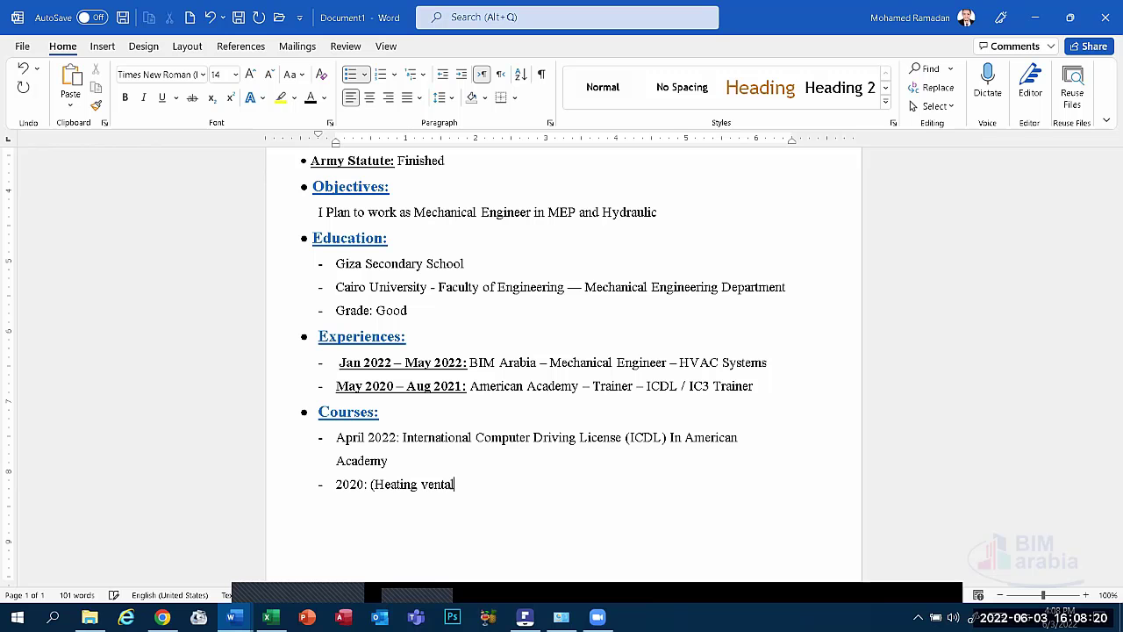
type("tion")
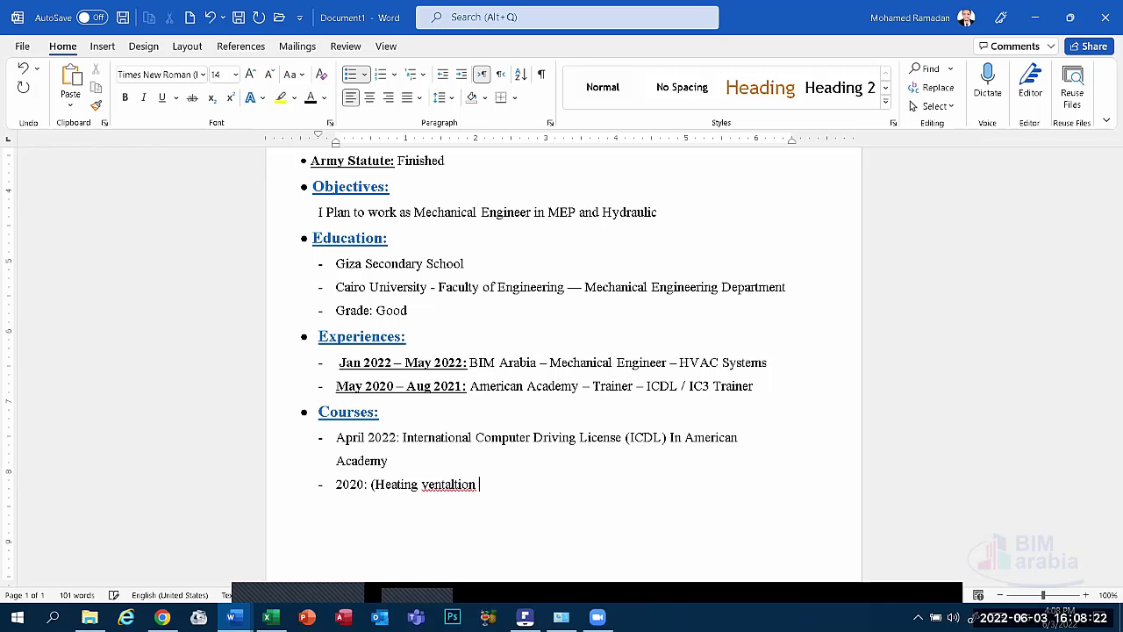
right_click(453, 484)
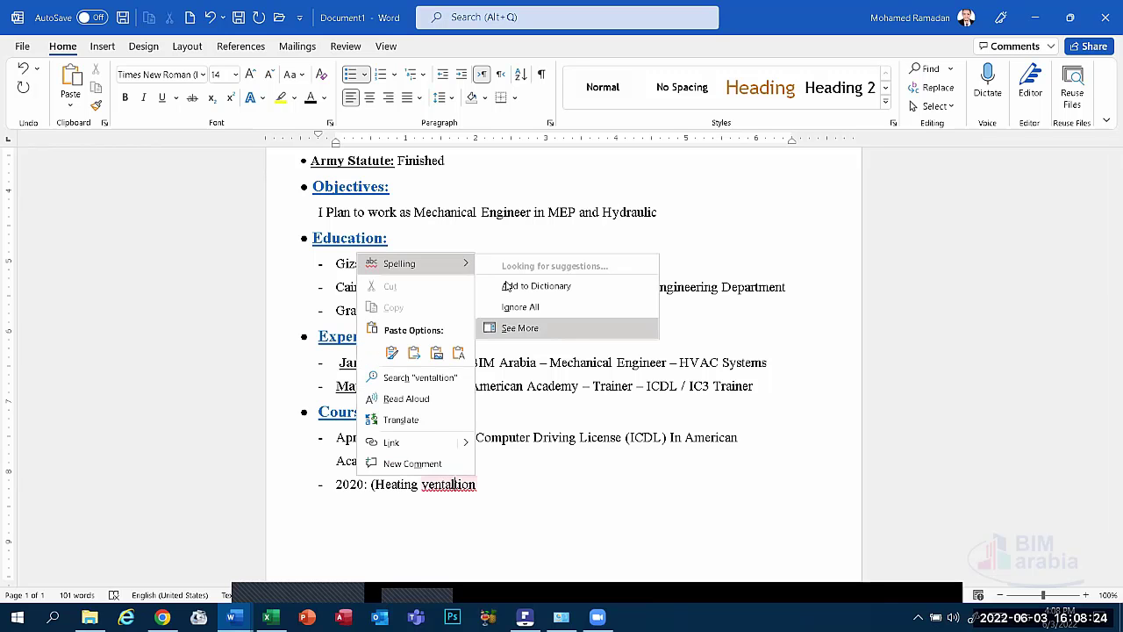
left_click(526, 262)
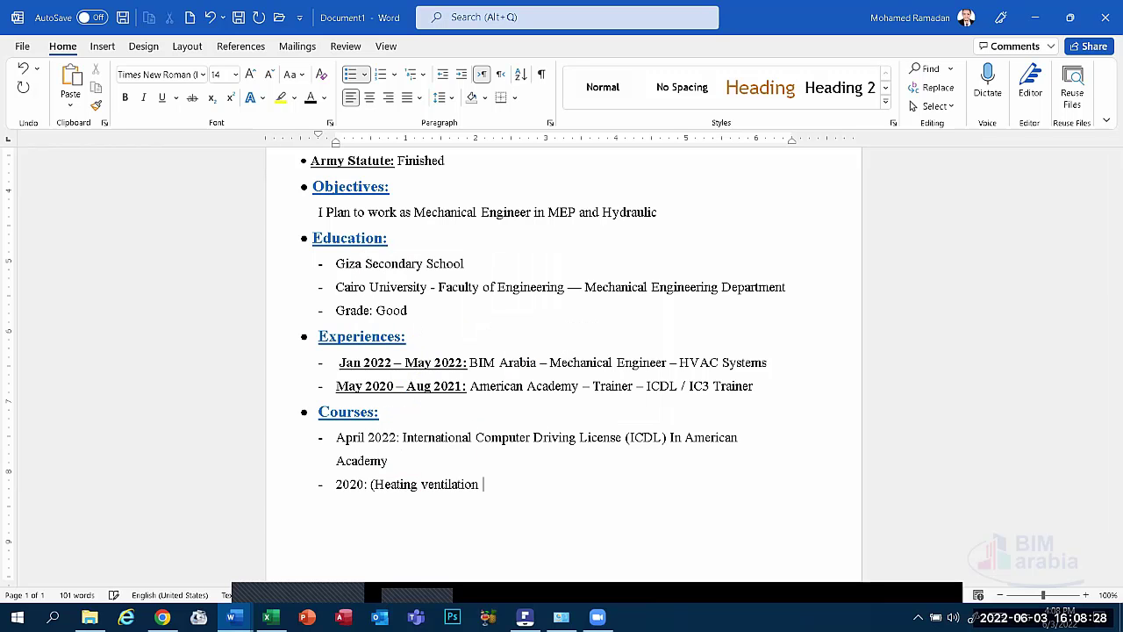
Add 'air conditioning (HVAC)' with corrected spelling and remove the stray parenthesis before Heating.
type("air conditiong")
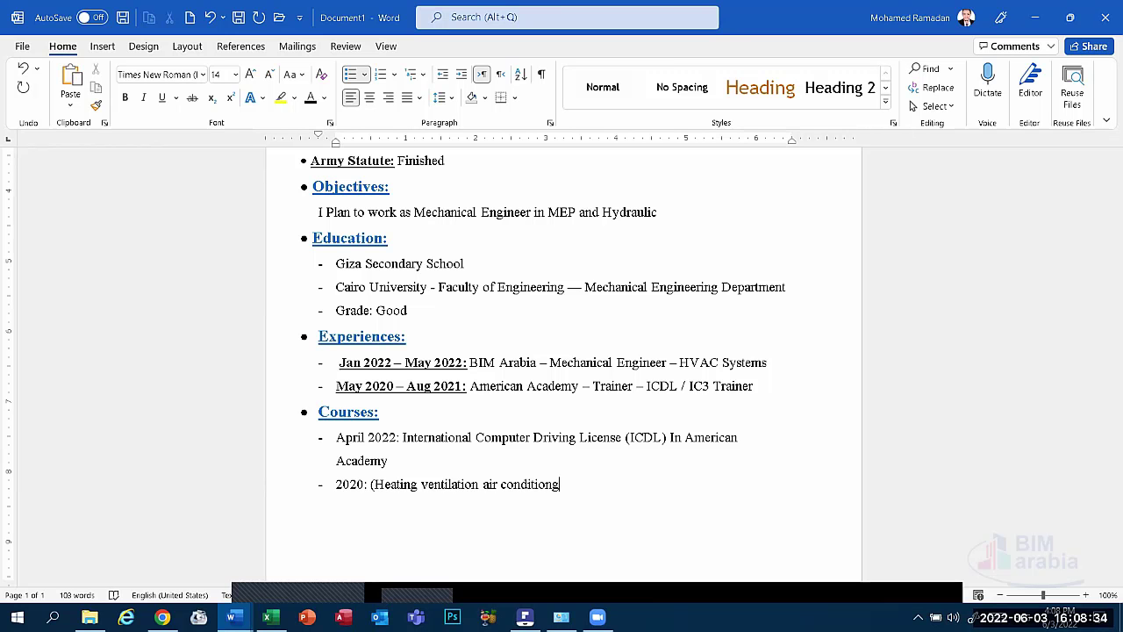
key("BackSpace")
key("BackSpace")
key("BackSpace")
type("nng")
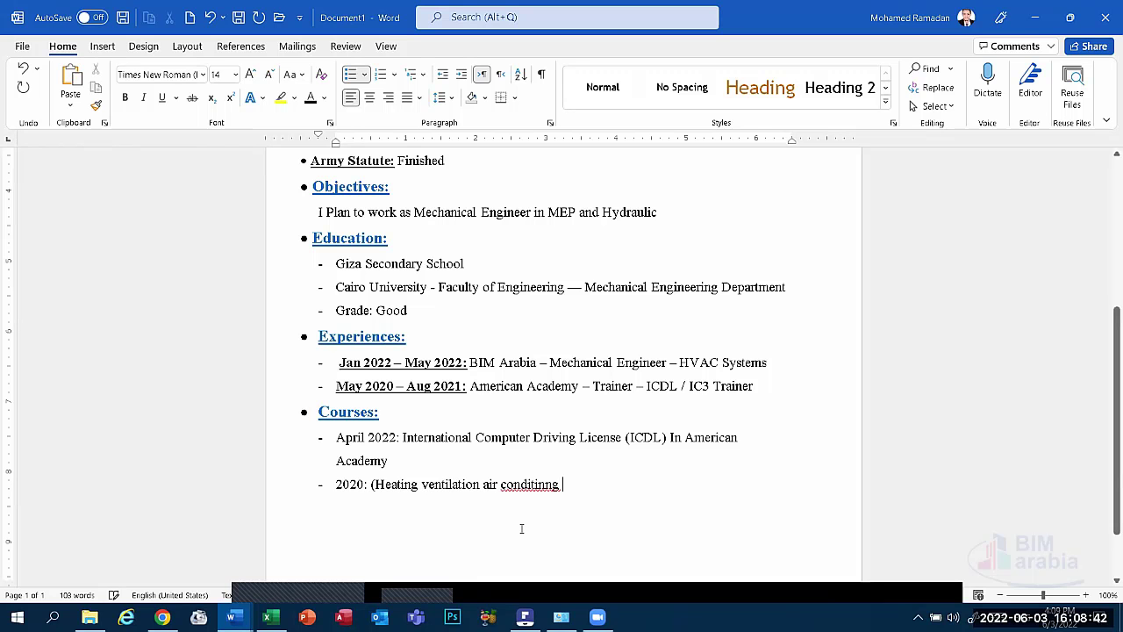
right_click(553, 483)
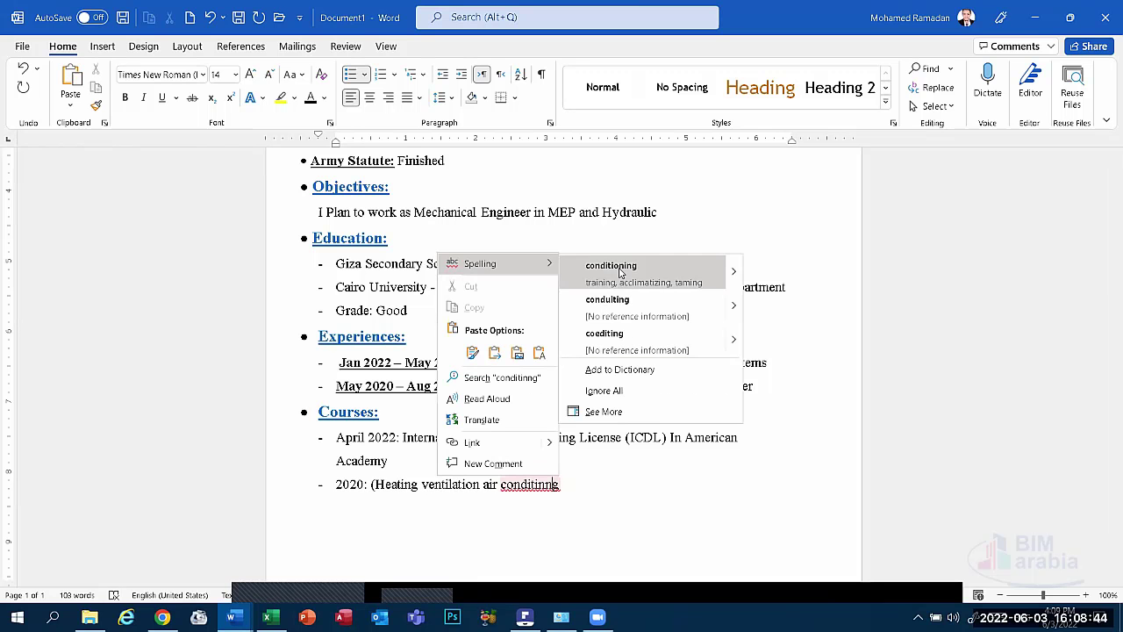
left_click(622, 296)
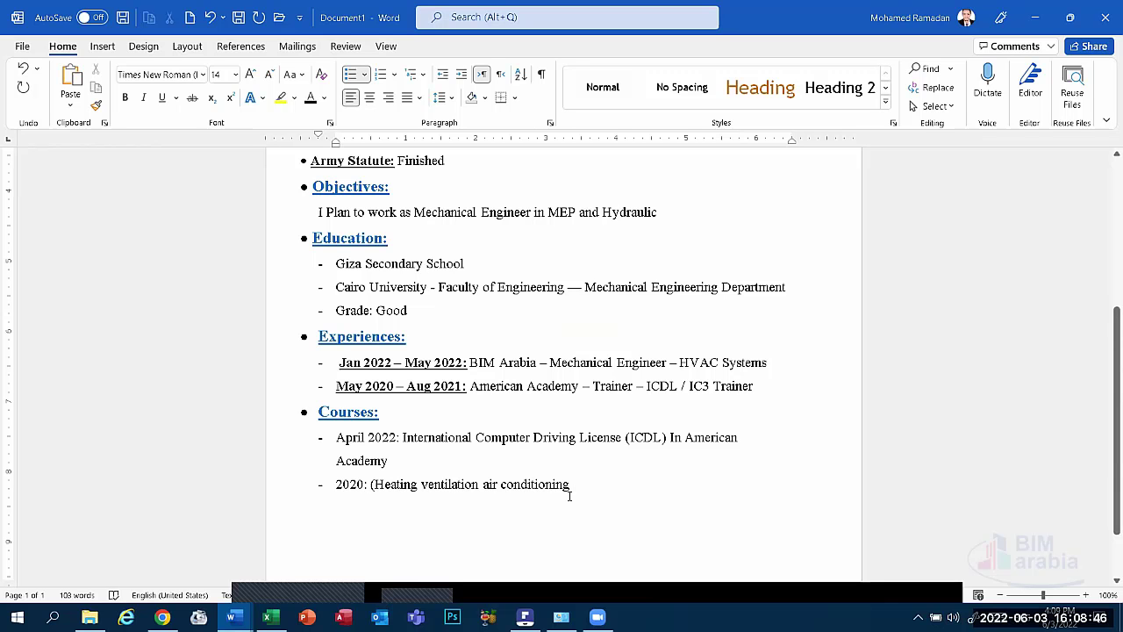
type("(H")
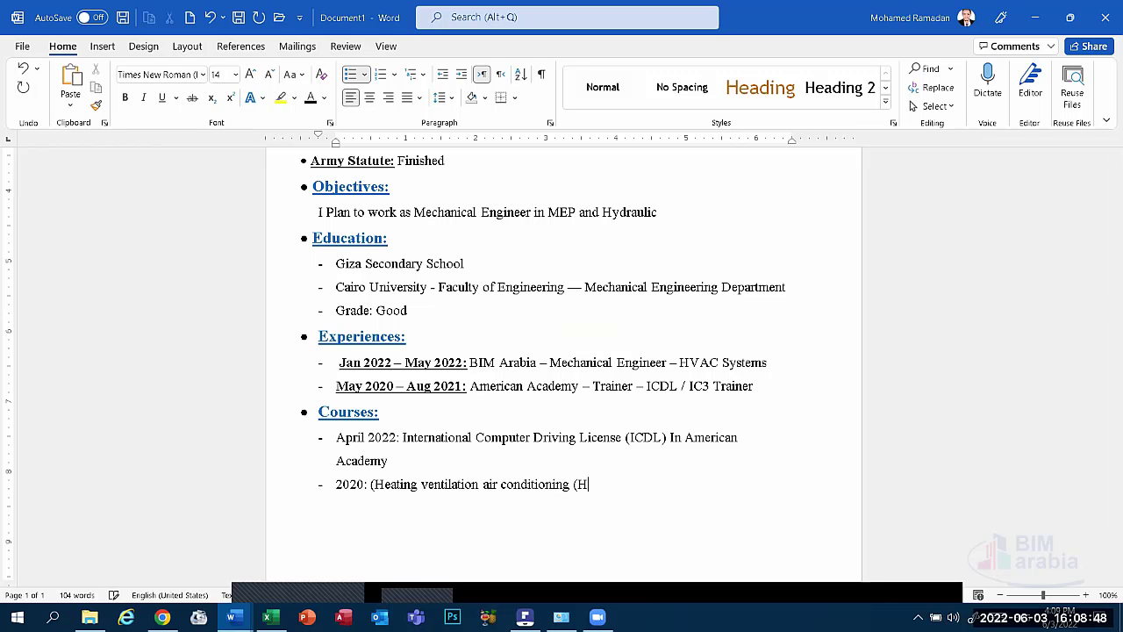
type("VAC)")
left_click(371, 484)
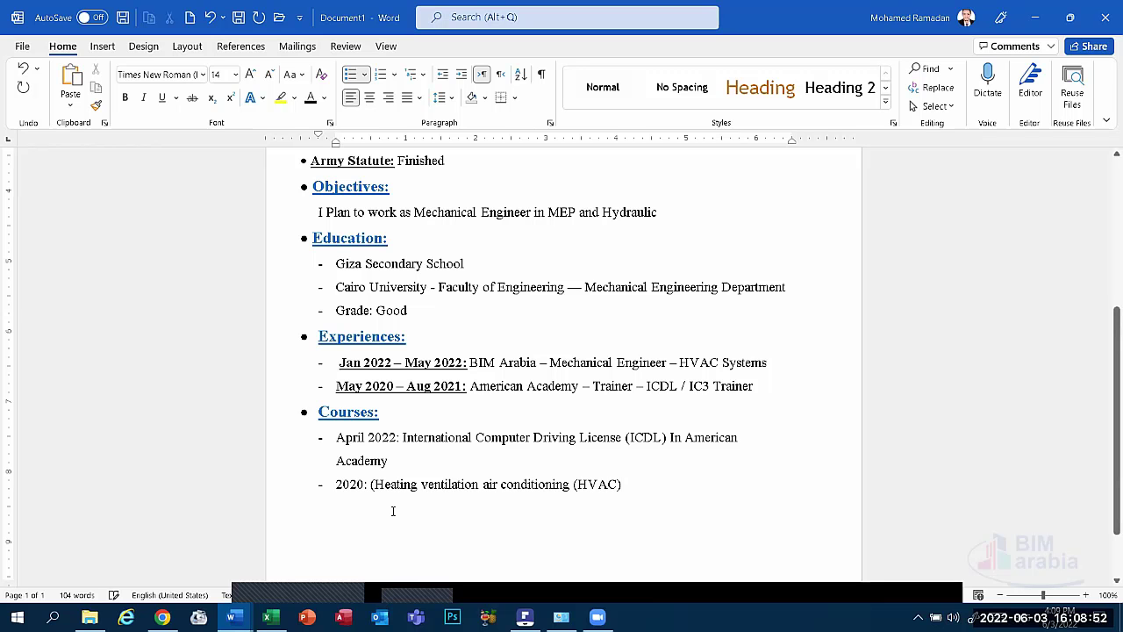
key("BackSpace")
Capitalise Ventilation, Air and Conditioning in the HVAC course entry.
left_click(639, 489)
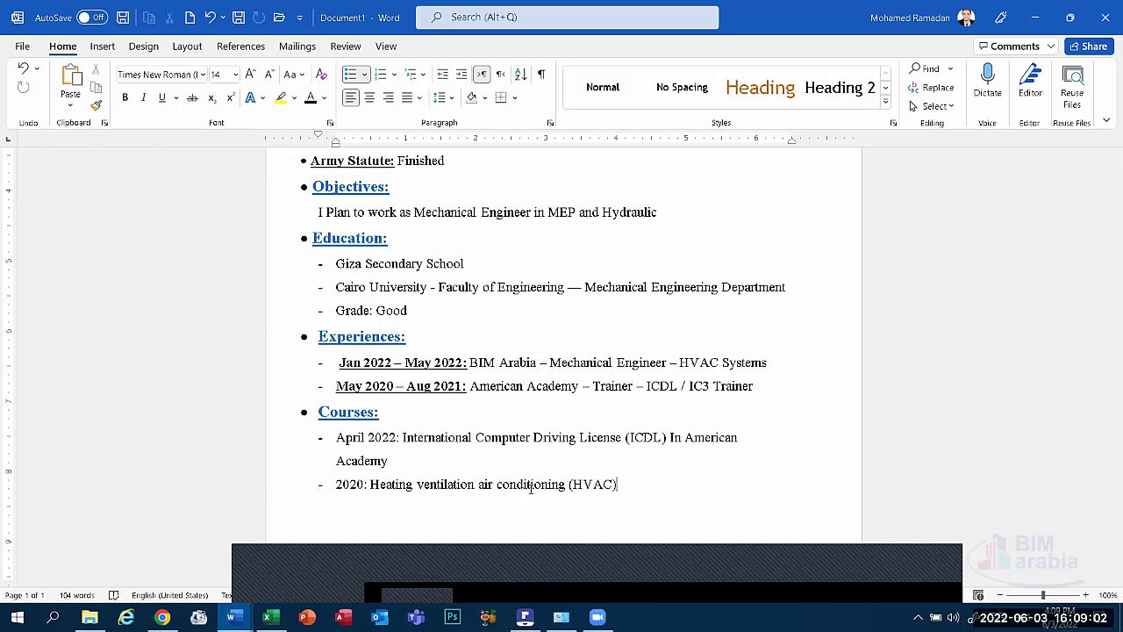
left_click(544, 577)
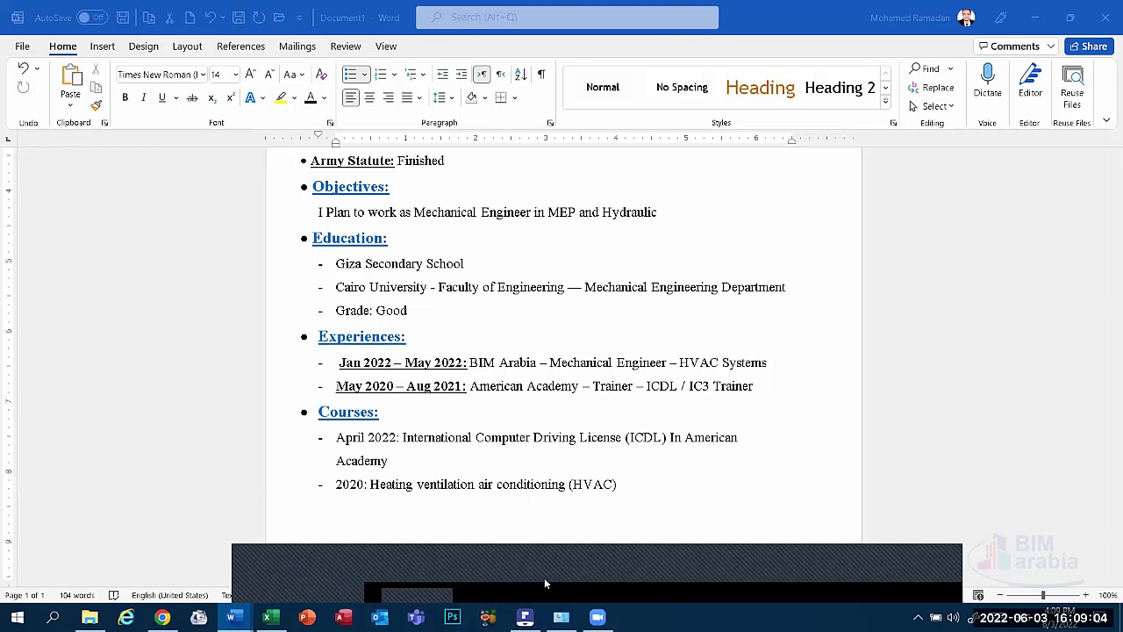
left_click(672, 175)
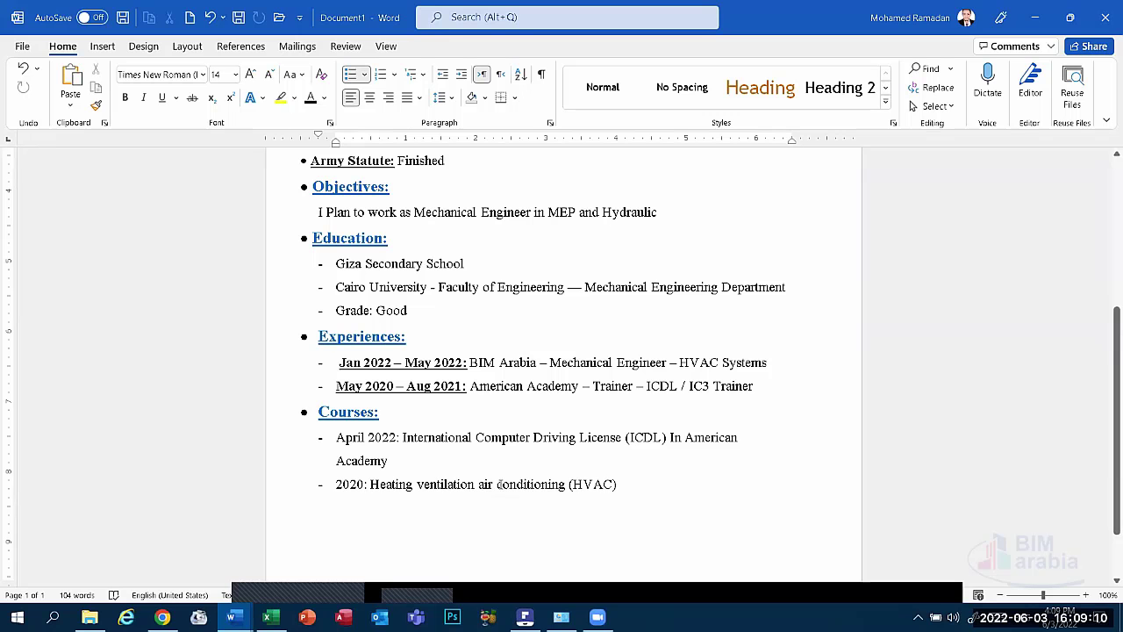
double_click(488, 484)
type("Air")
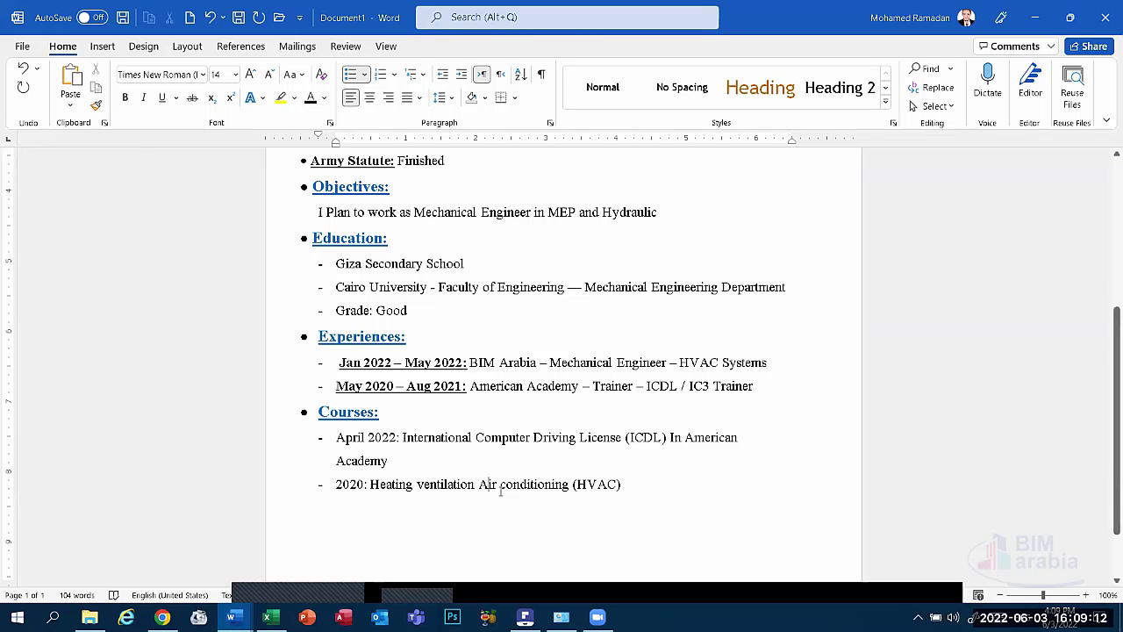
left_click(506, 488)
key("BackSpace")
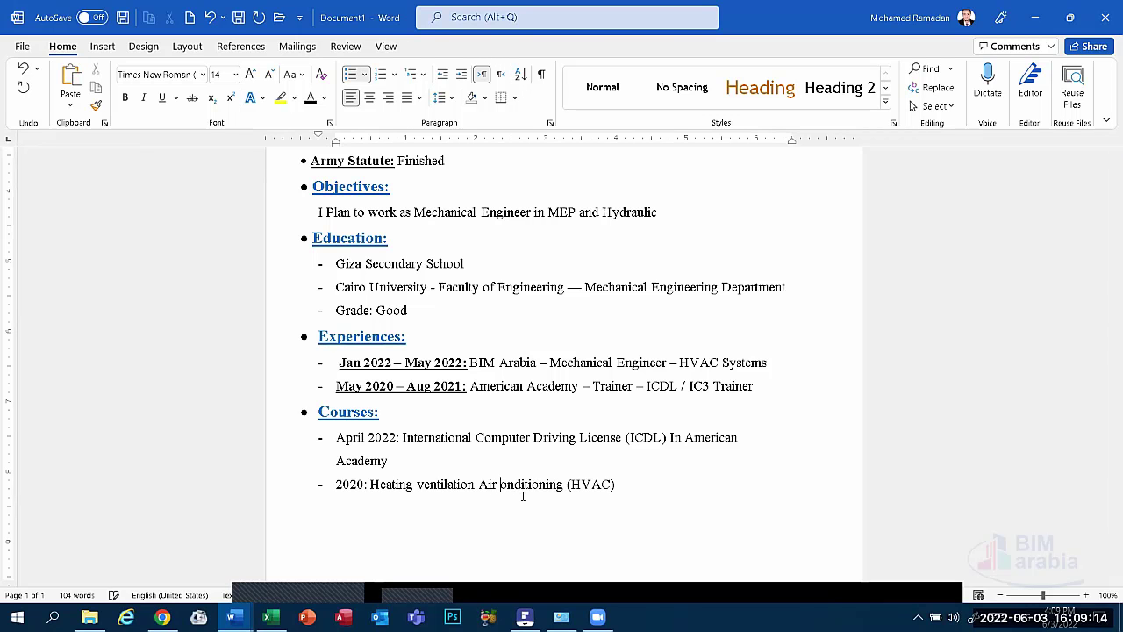
type("C")
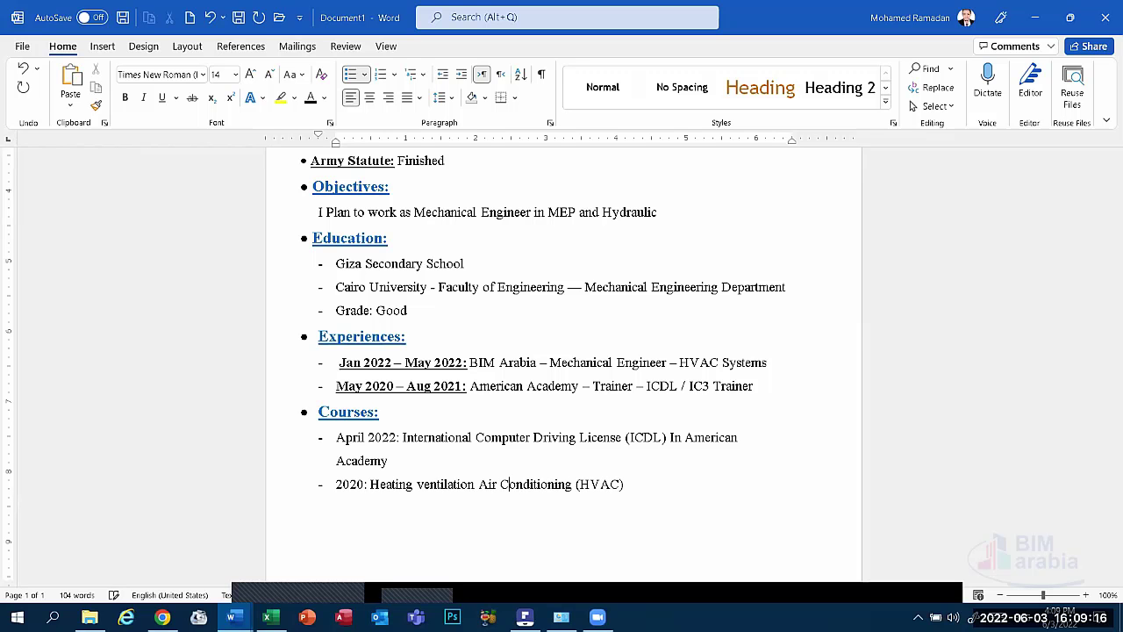
left_click(424, 485)
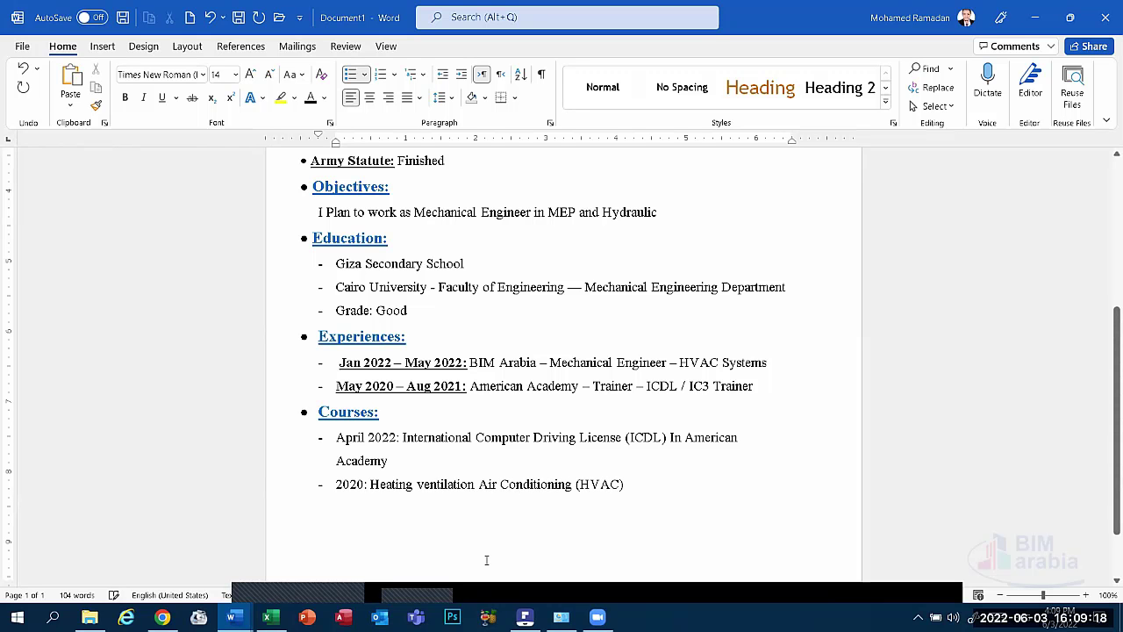
key("BackSpace")
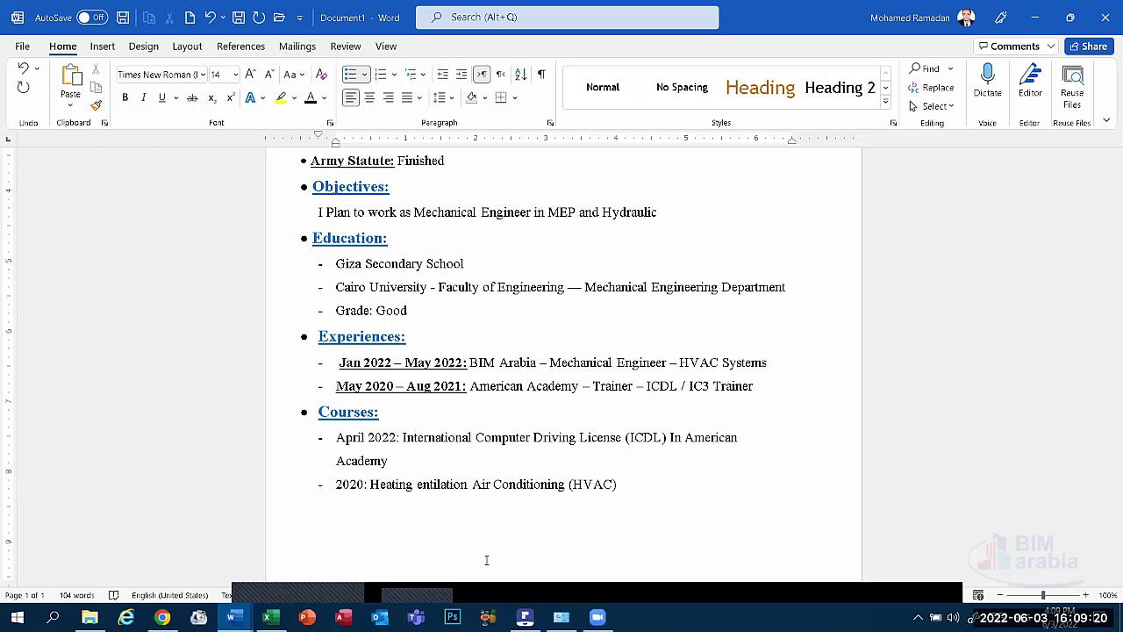
type("V")
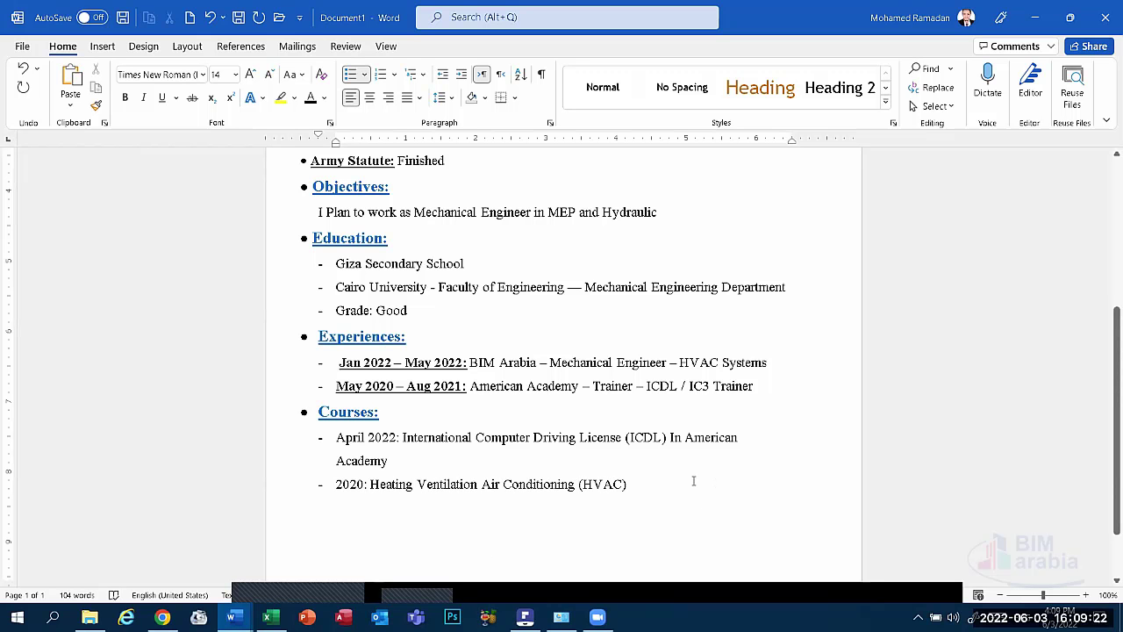
Append 'In BIM Arabia' to the HVAC entry and change its date to 'May 2020:'.
left_click(629, 483)
type("I")
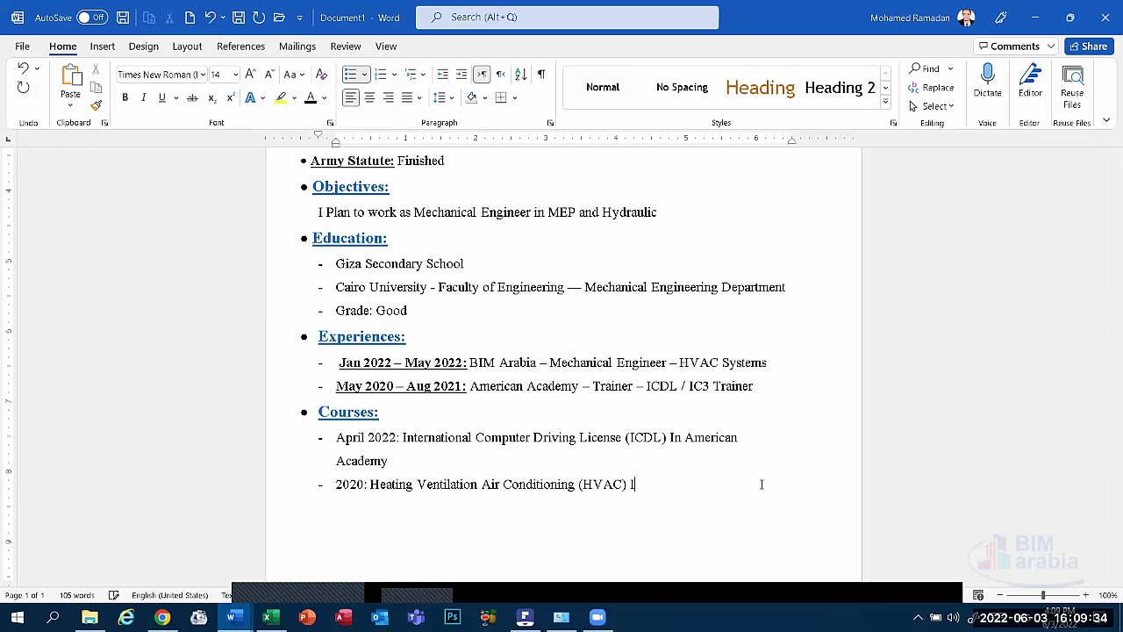
type("n BIM Arabia")
left_click(335, 483)
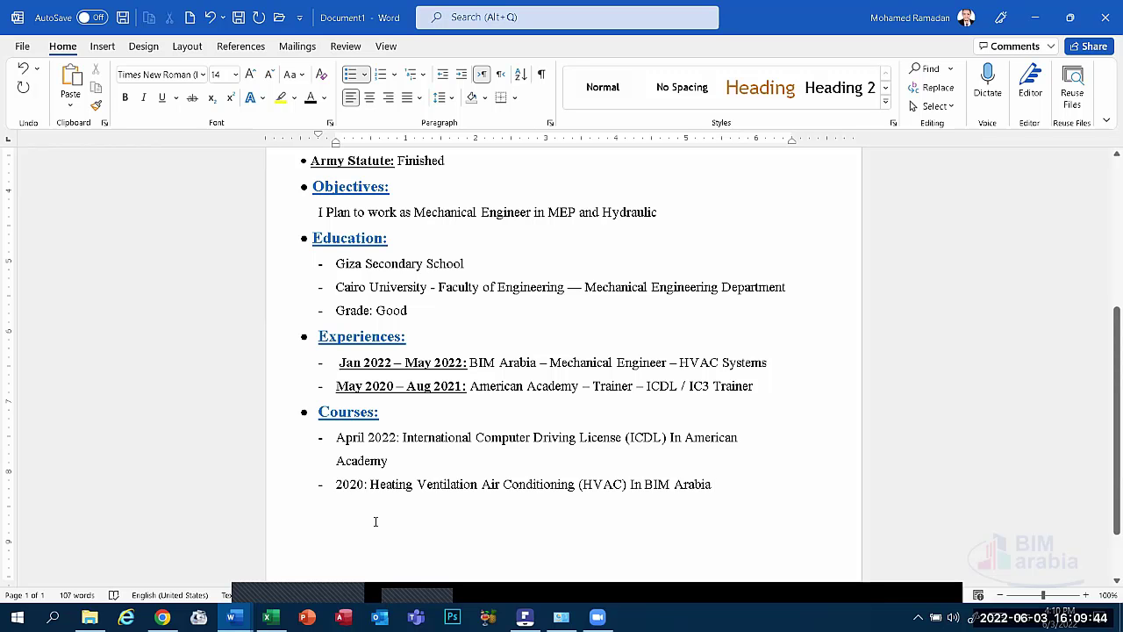
type("MA")
key("BackSpace")
type("ay")
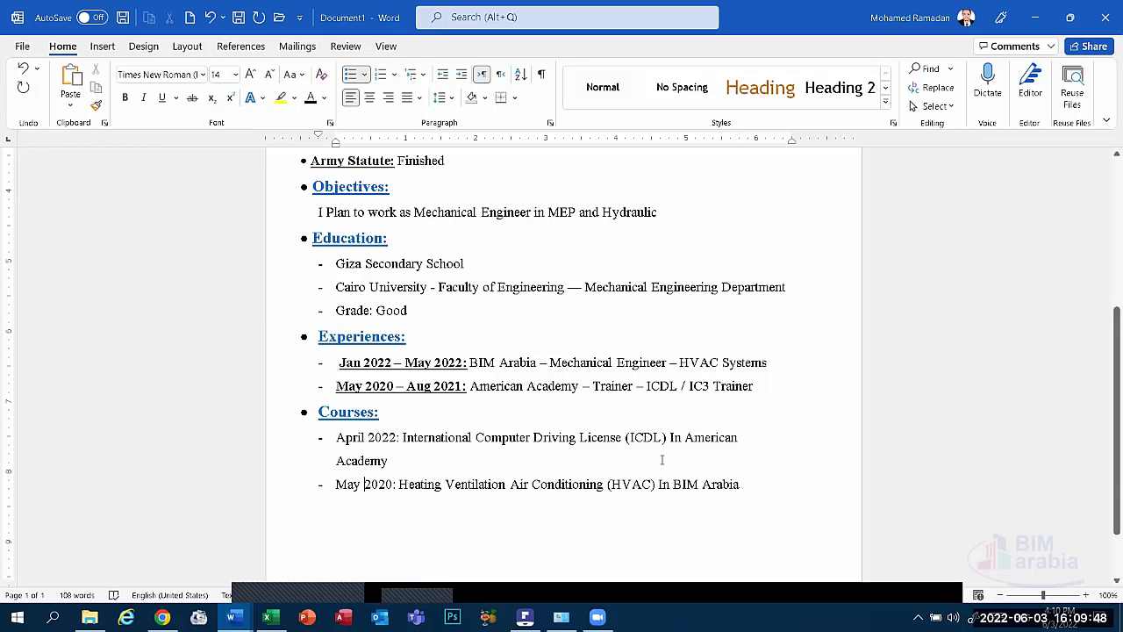
left_click(755, 486)
Make both course dates, 'April 2022:' and 'May 2020:', bold and underlined.
left_click_drag(400, 437, 336, 437)
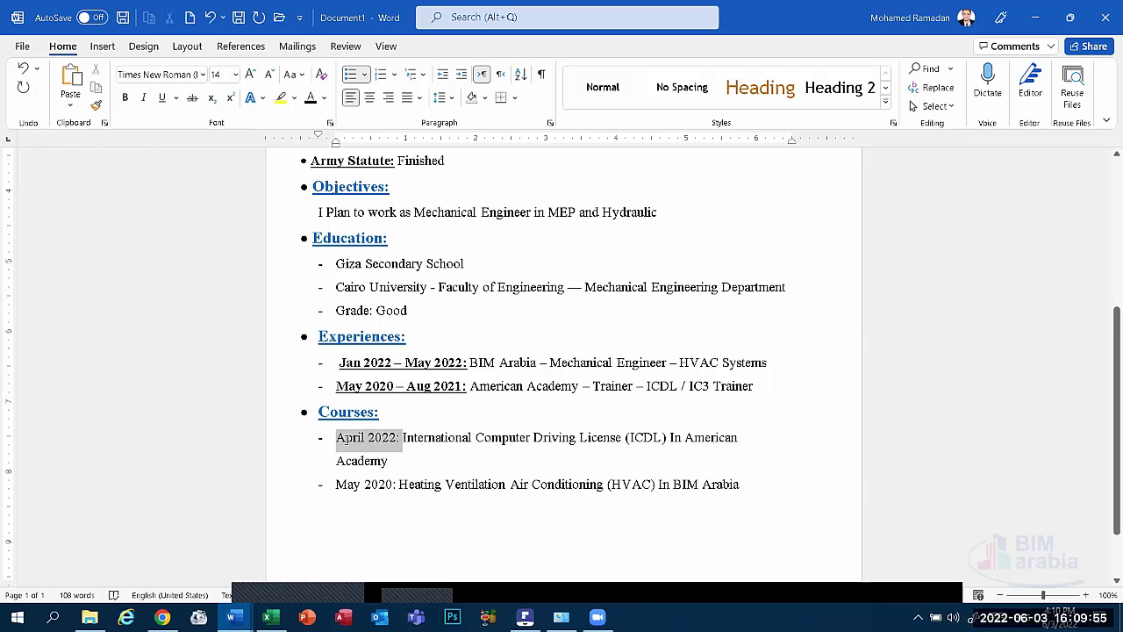
left_click(126, 98)
left_click(162, 97)
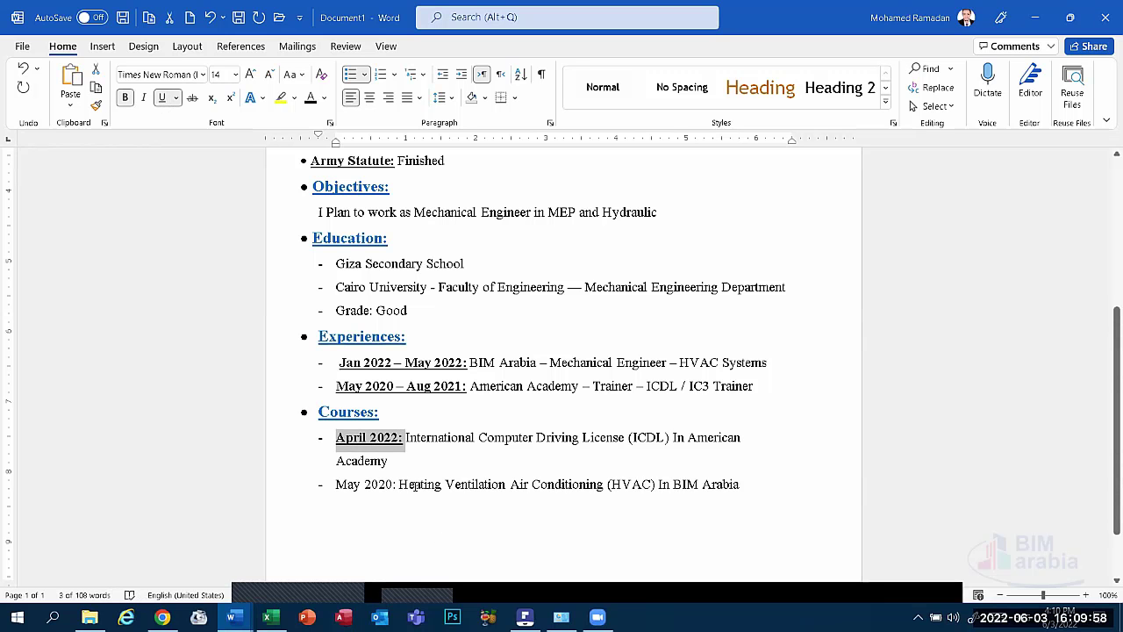
left_click_drag(337, 484, 400, 484)
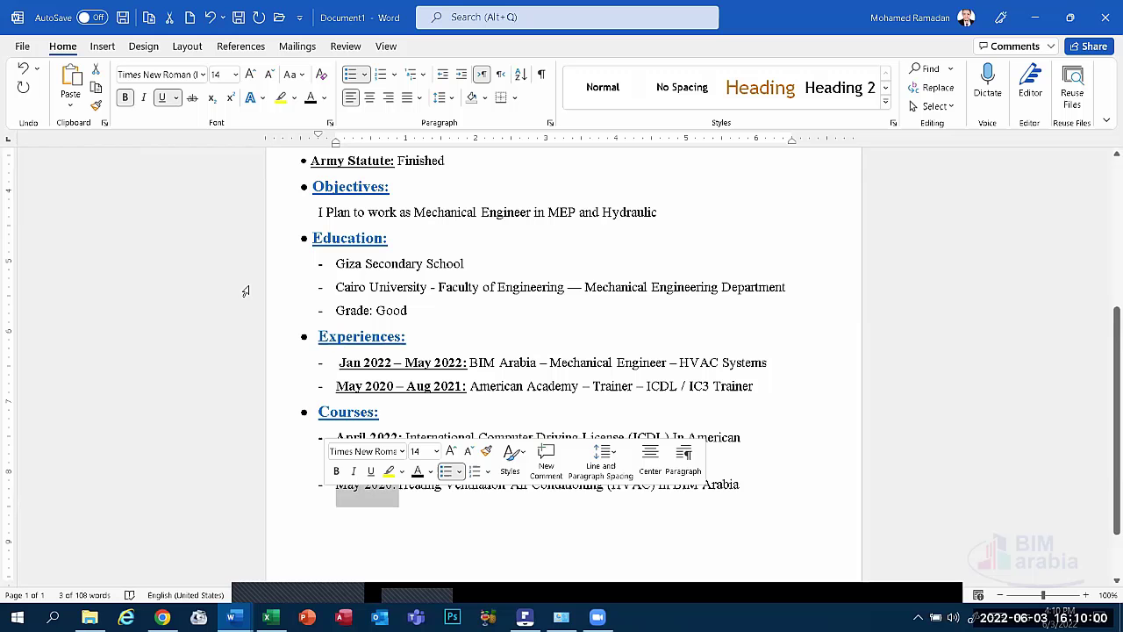
left_click(126, 98)
left_click(162, 97)
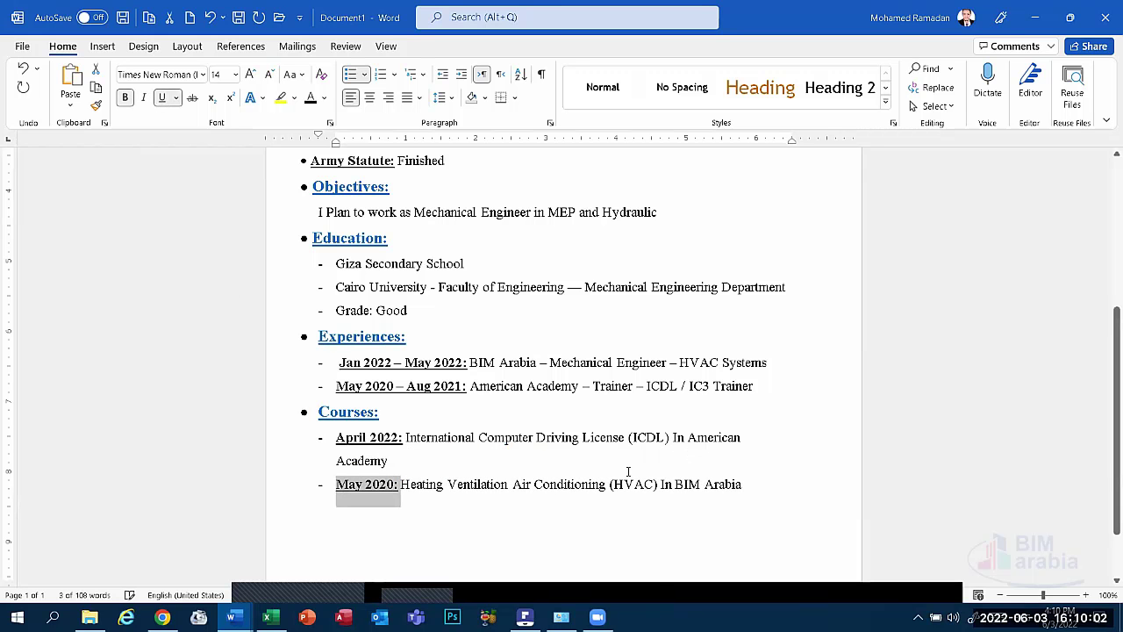
left_click(755, 489)
scroll(757, 495, "up", 4)
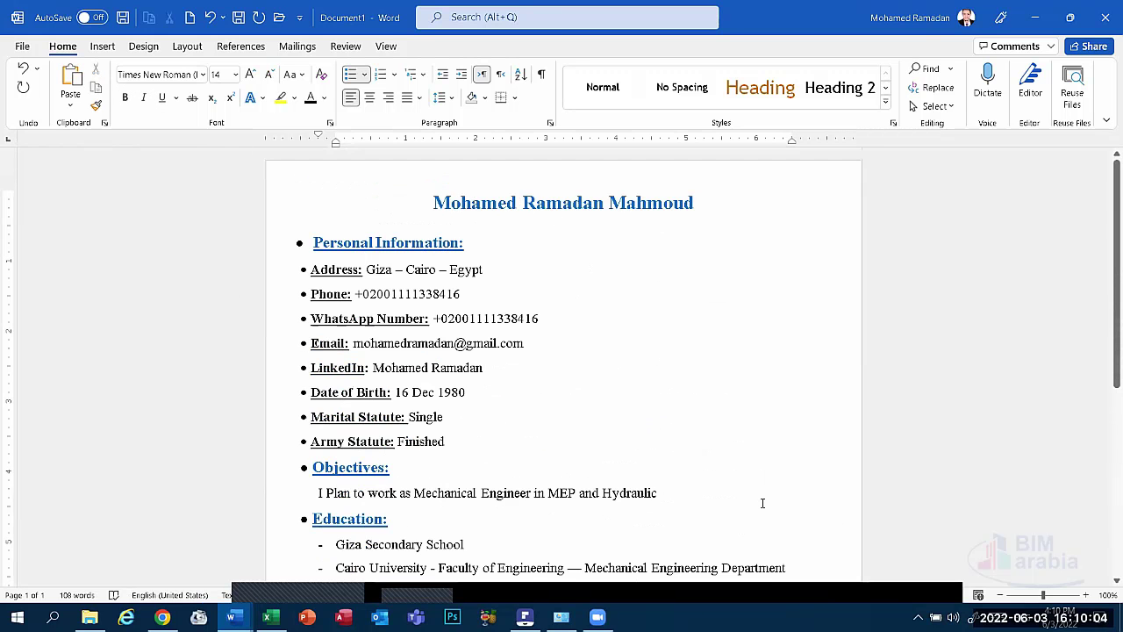
scroll(761, 500, "down", 4)
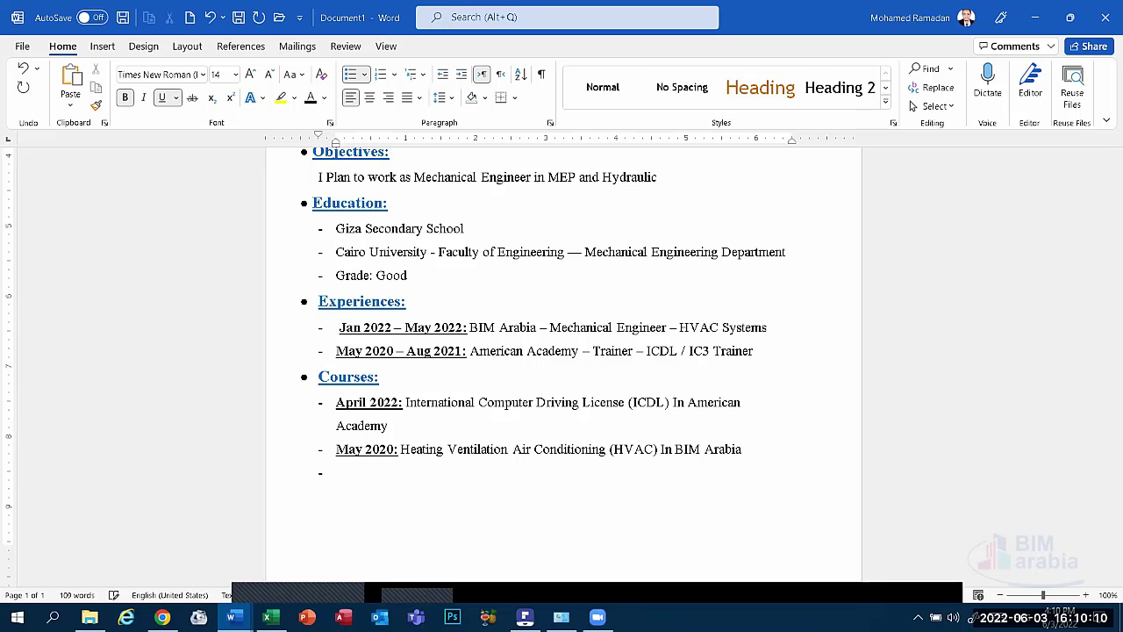
Copy the Courses heading and paste it on a new line below the HVAC entry.
key("BackSpace")
key("BackSpace")
left_click(288, 379)
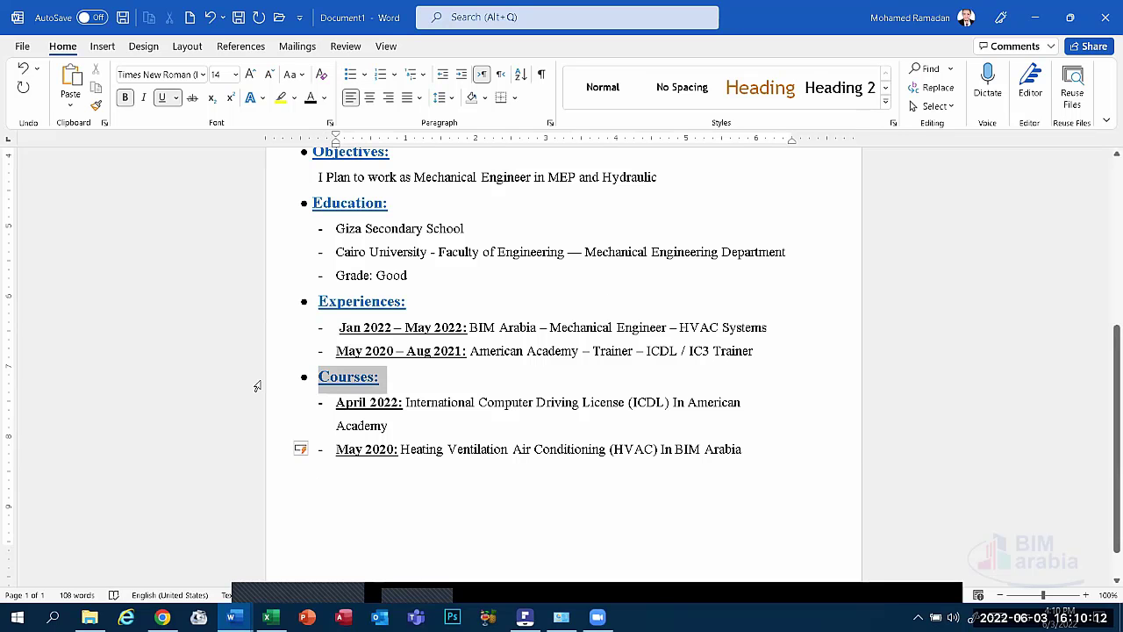
key("ctrl+c")
left_click(366, 493)
key("Return")
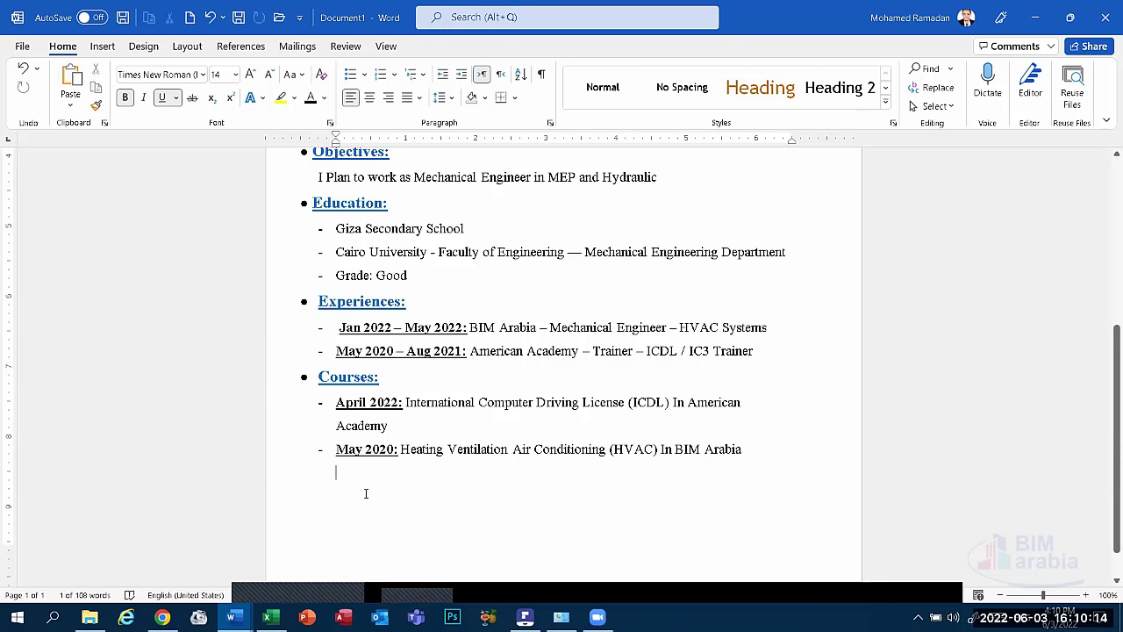
left_click(73, 77)
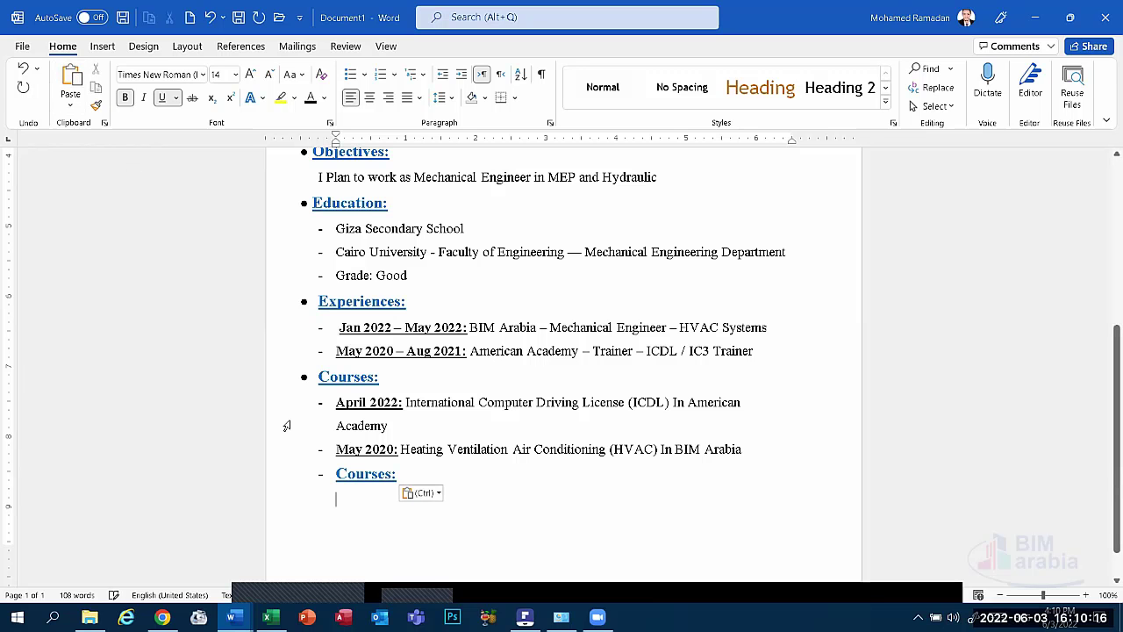
Give the pasted heading a black filled round bullet, aligned left with the other headings.
left_click(325, 475)
key("BackSpace")
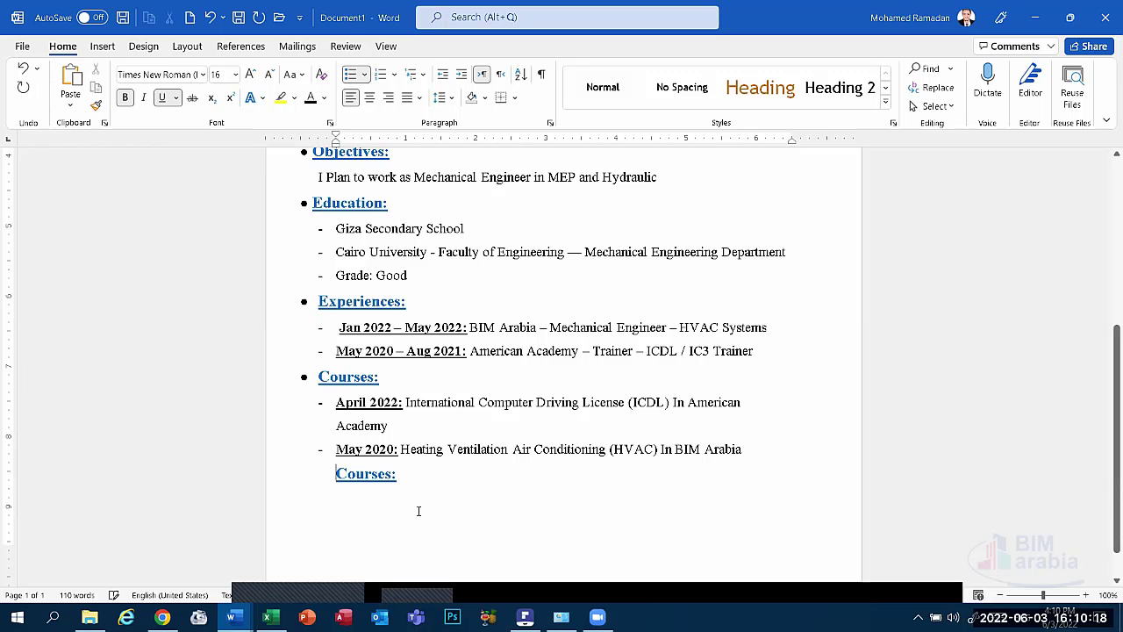
left_click(364, 75)
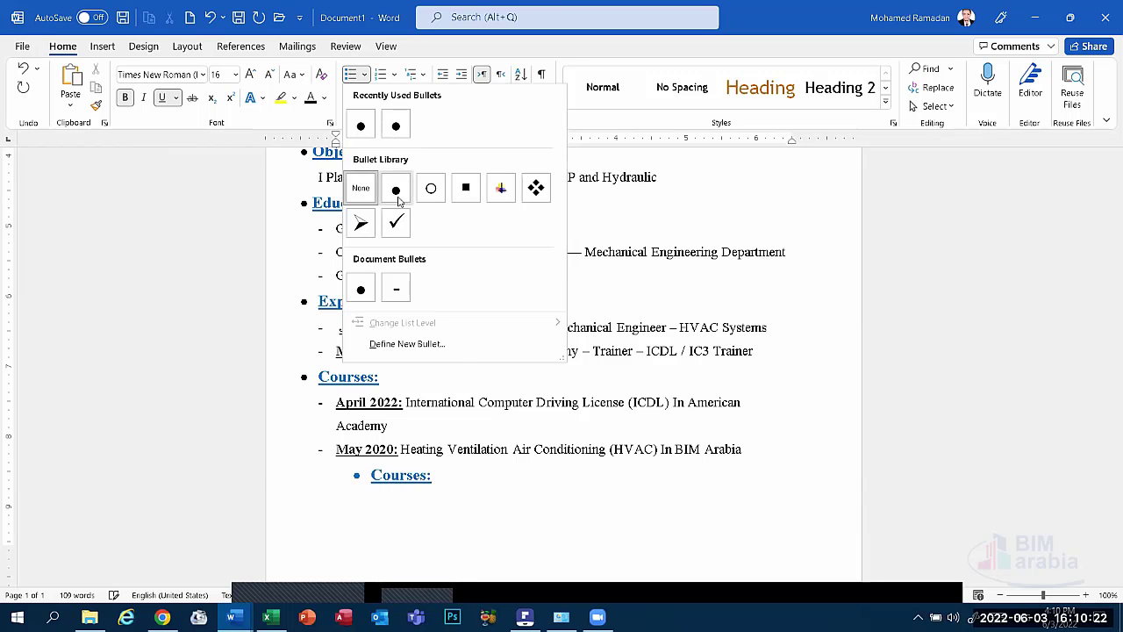
left_click(395, 186)
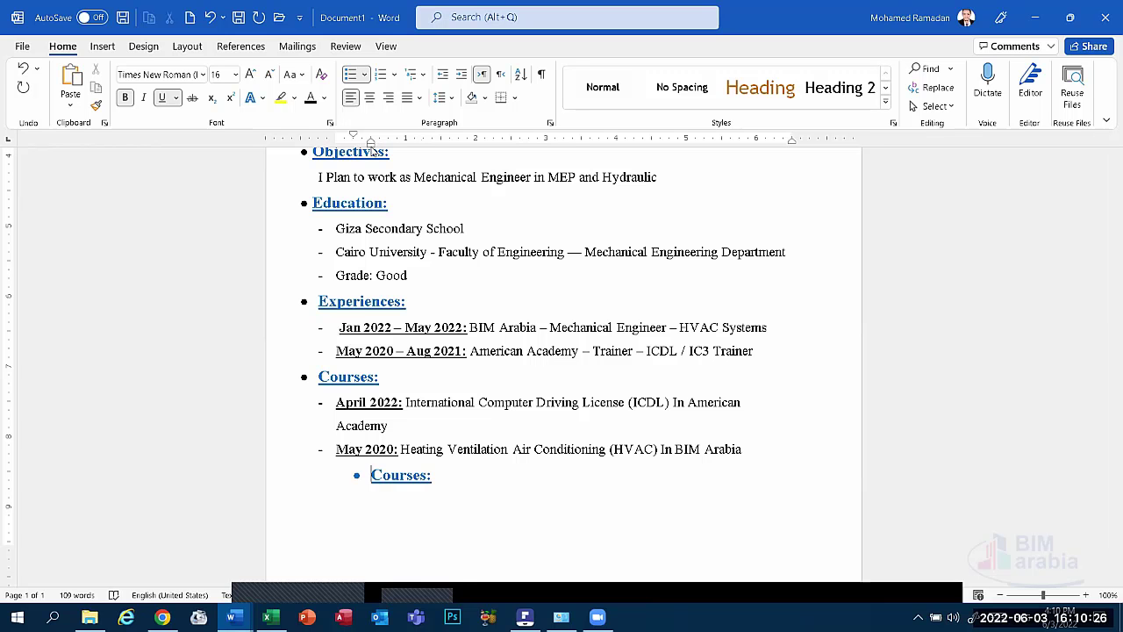
left_click_drag(371, 146, 322, 158)
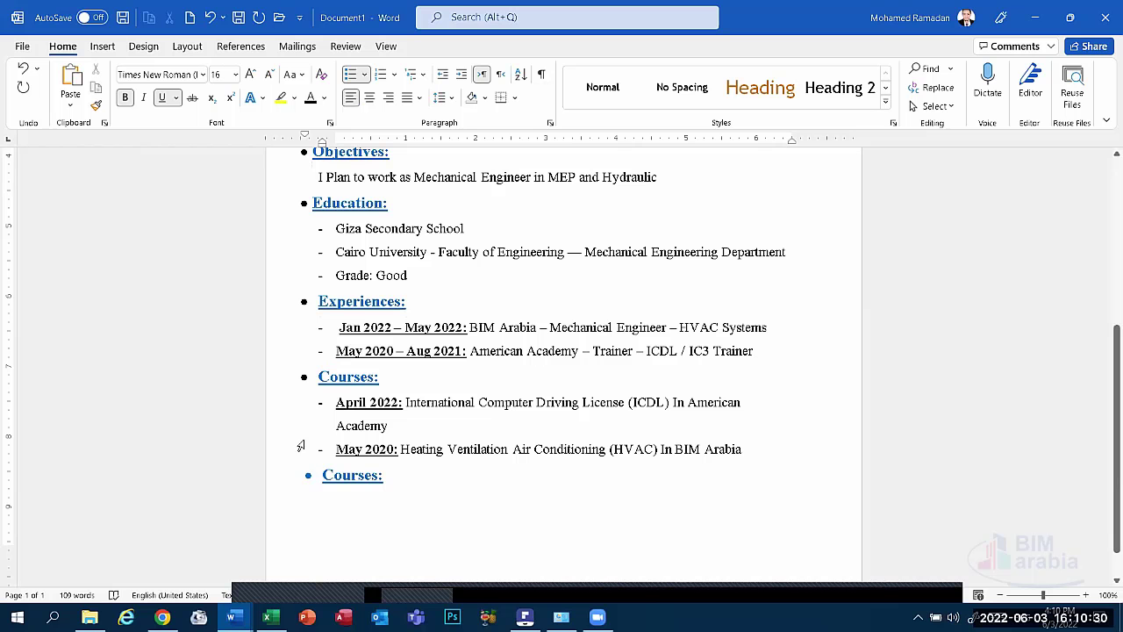
left_click(308, 474)
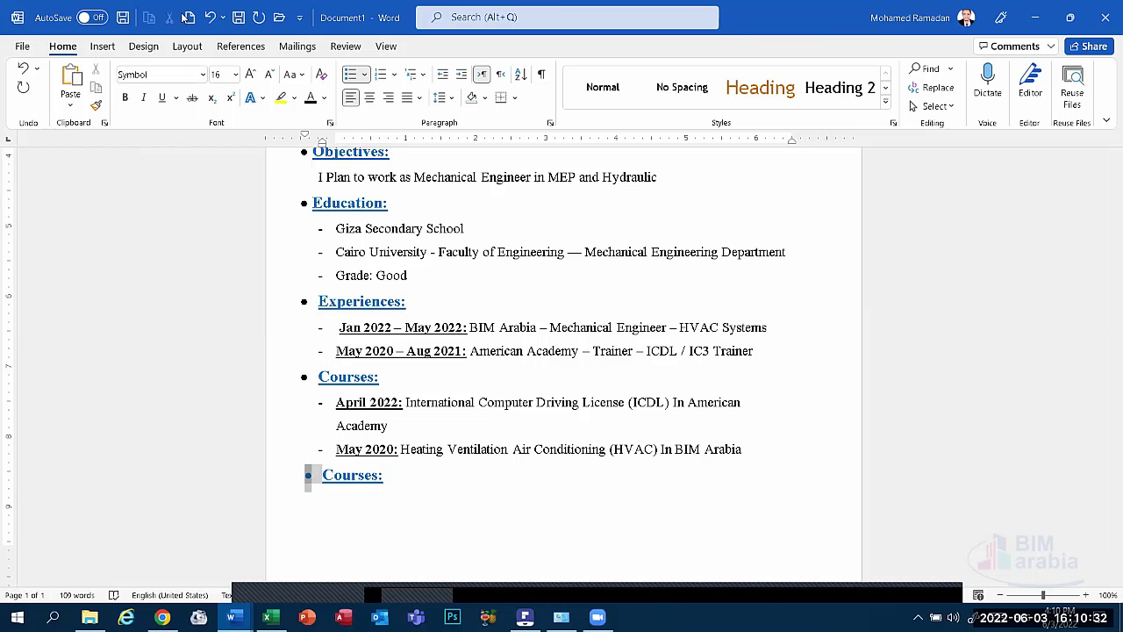
left_click(310, 97)
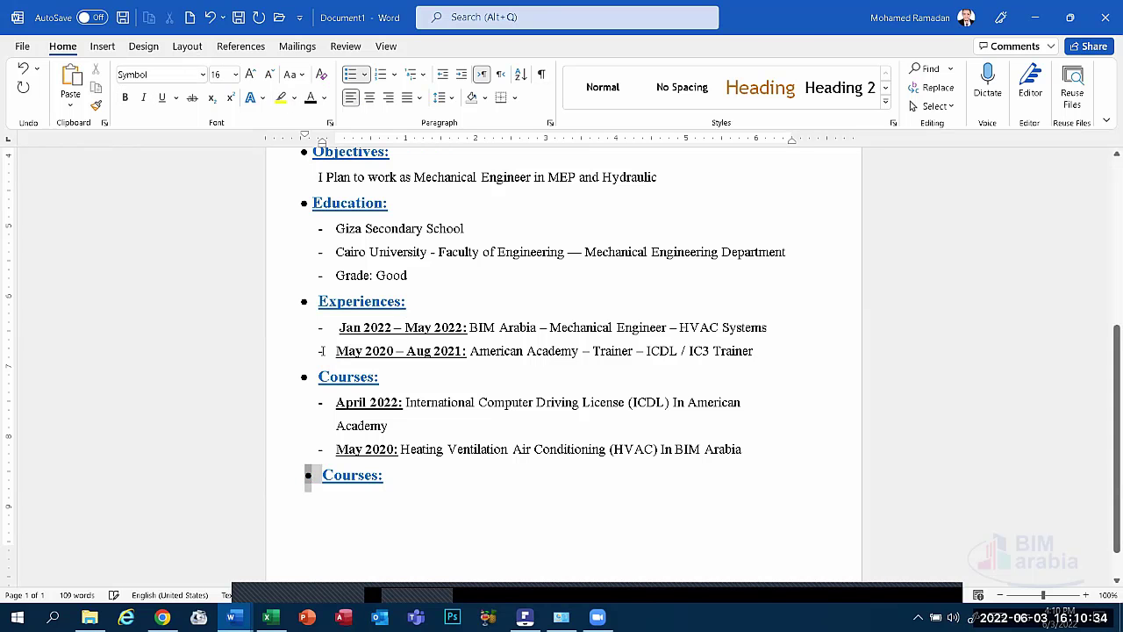
Rename the new heading to 'Certification:' and start an empty dash line beneath it.
double_click(377, 474)
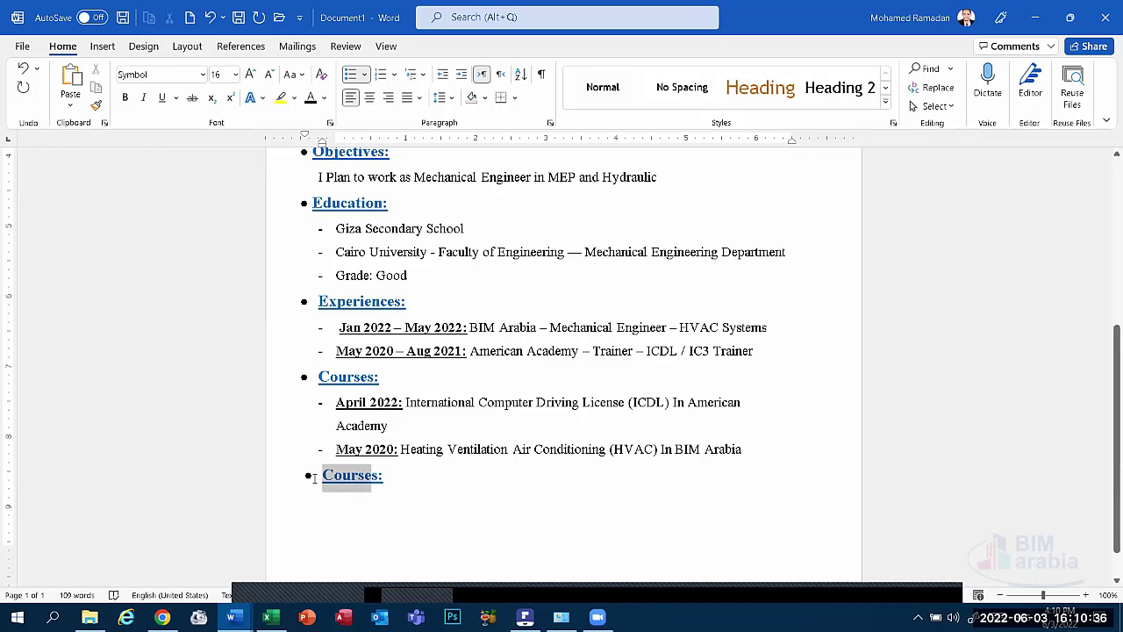
type("s")
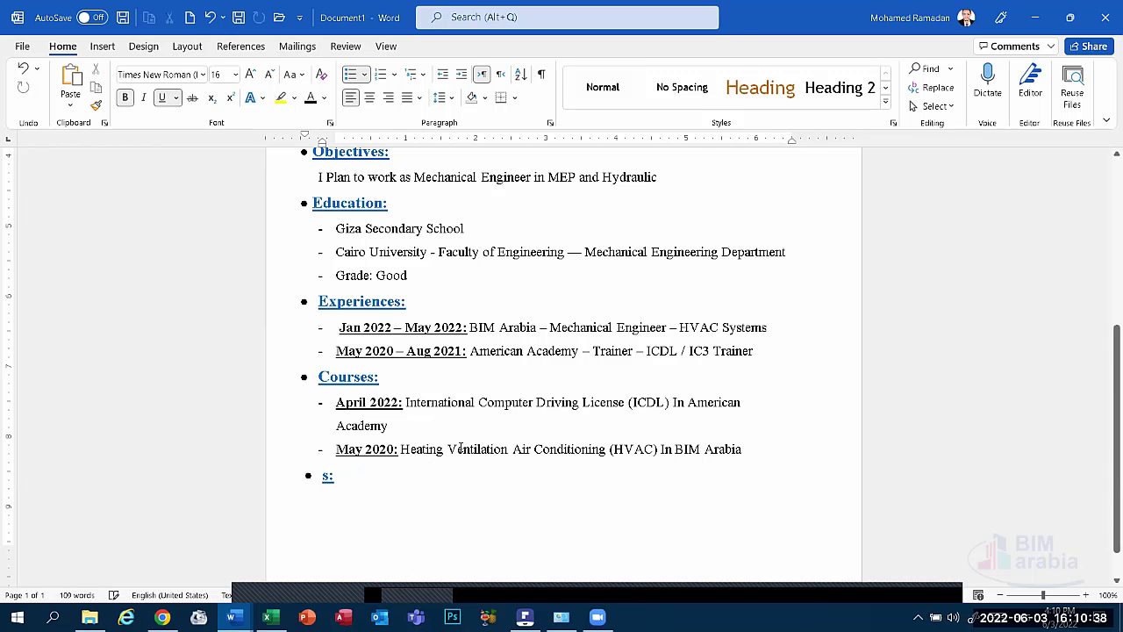
type("C")
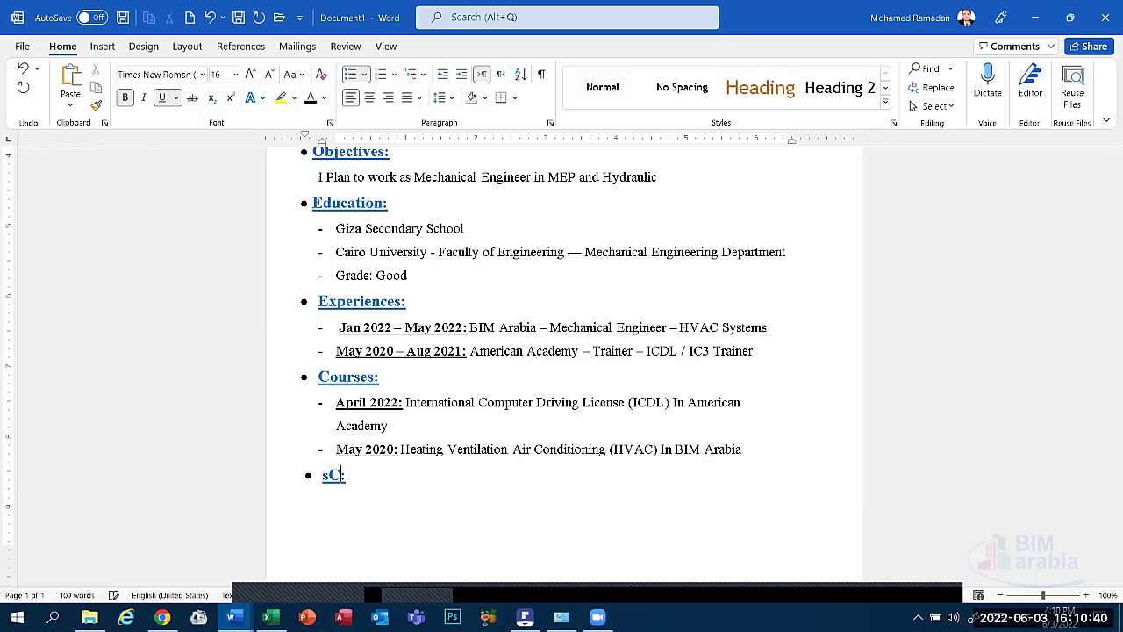
key("BackSpace")
key("BackSpace")
type("C")
type("ertif")
type("ication")
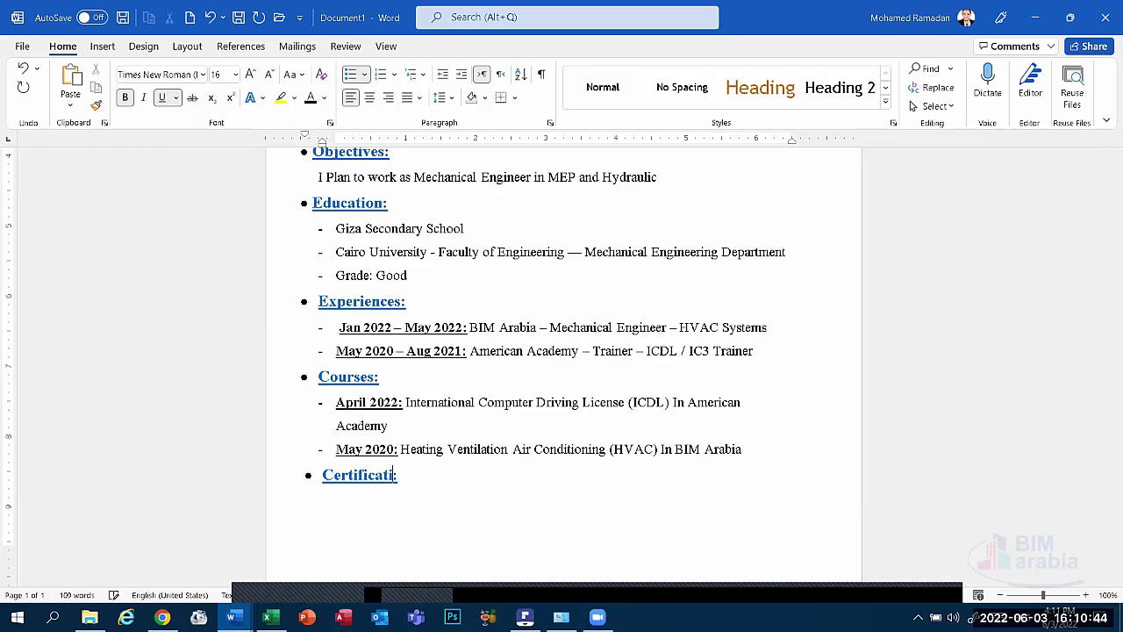
left_click(343, 507)
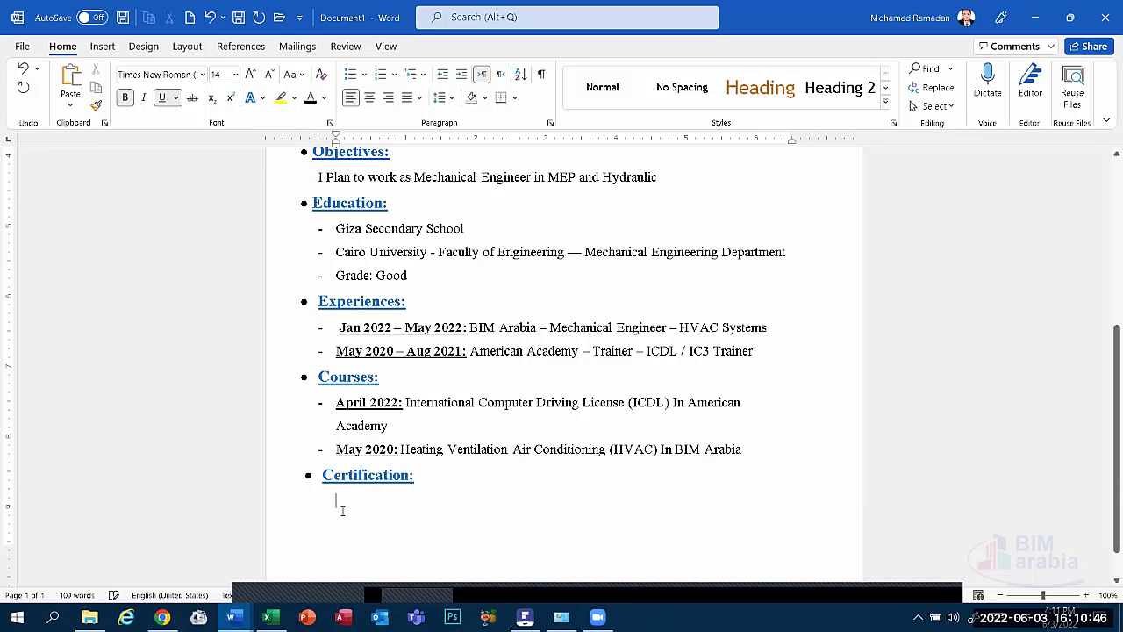
type("-")
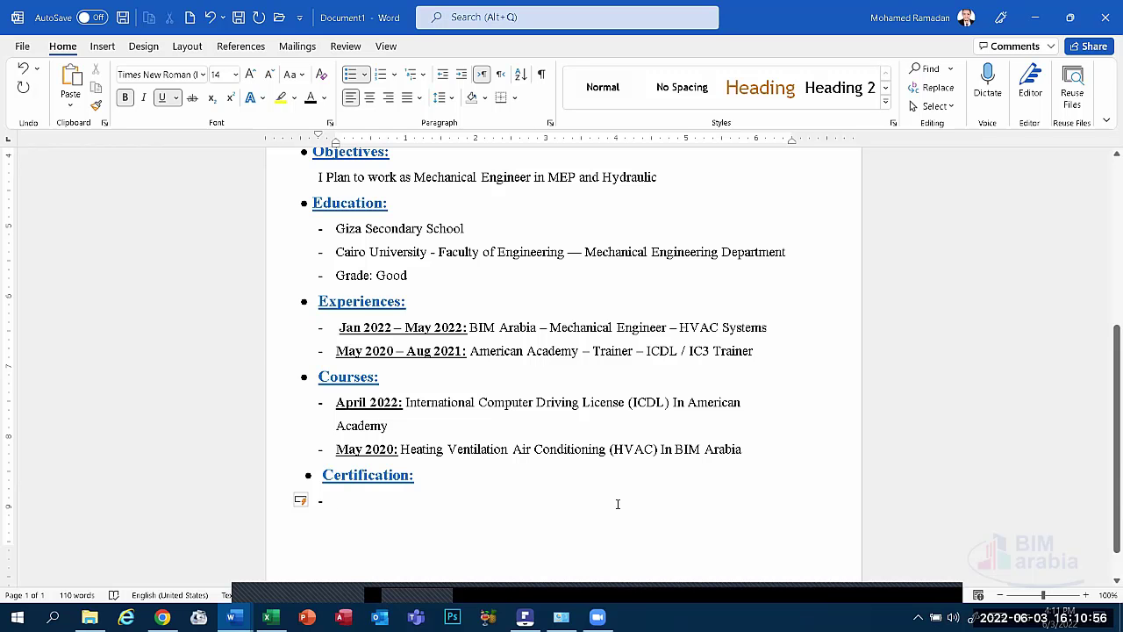
Type the bold, underlined date 'April 2022:' and turn bold and underline off after it.
type("A")
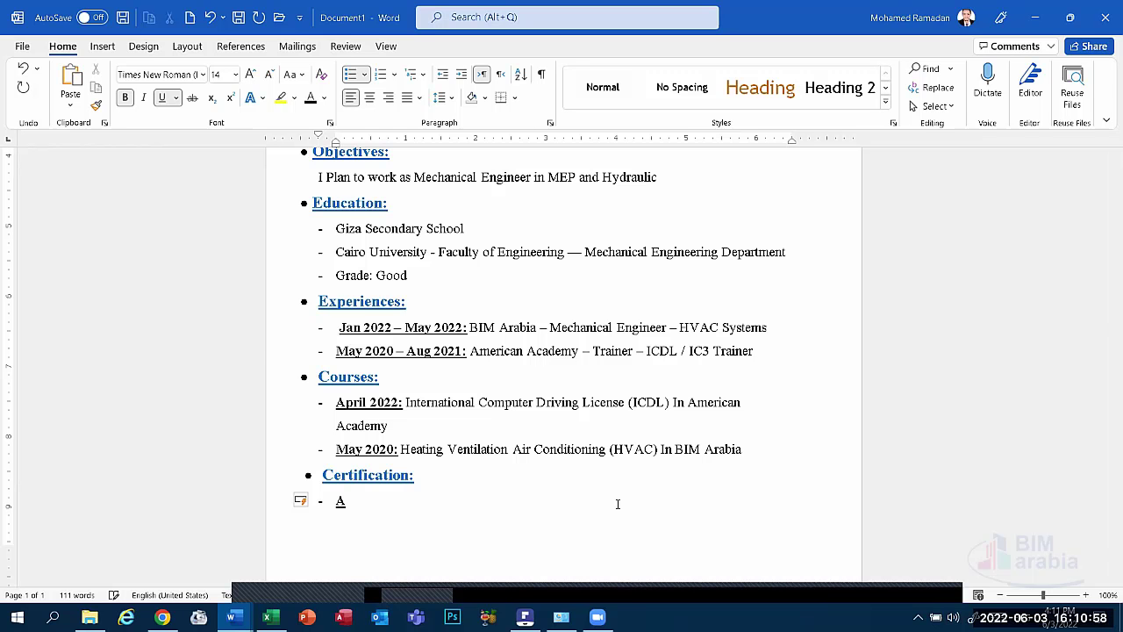
type("pril 2022:")
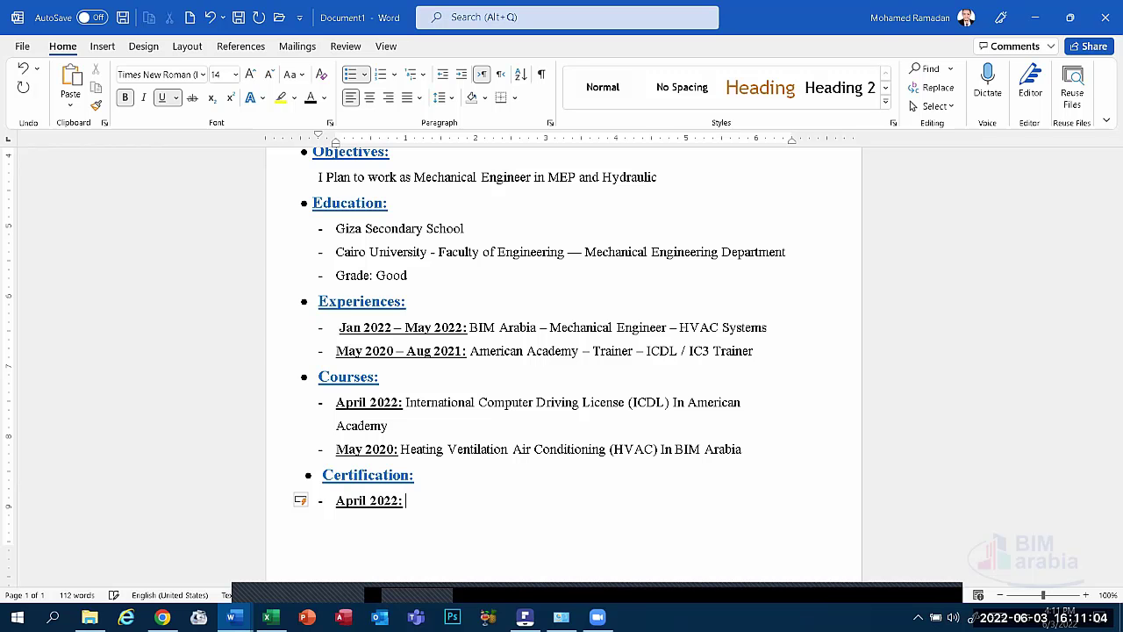
left_click(164, 98)
left_click(126, 97)
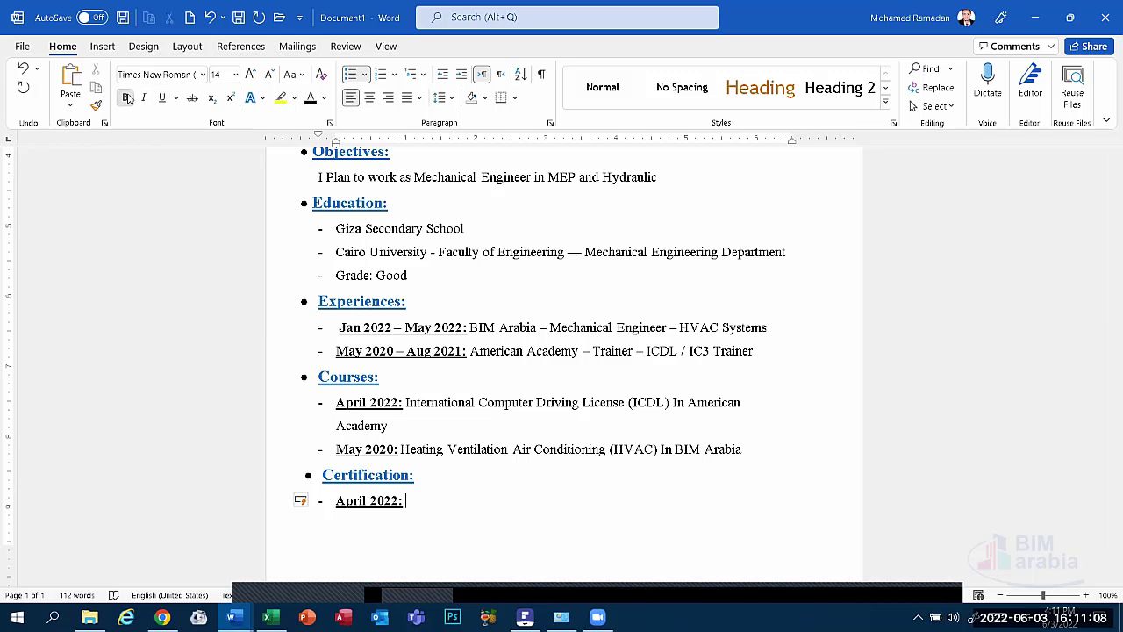
type("HVAC")
key("BackSpace")
key("BackSpace")
key("BackSpace")
key("BackSpace")
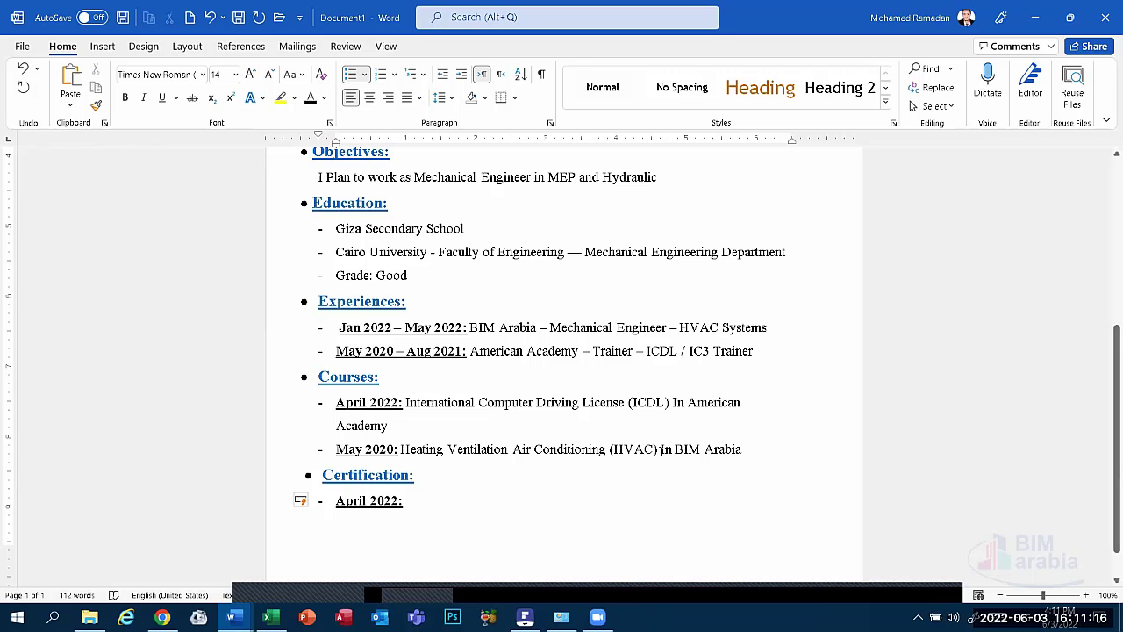
Paste the 'Heating Ventilation Air Conditioning (HVAC)' course title after the date and add 'from BIM Arabia'.
left_click_drag(659, 453, 402, 450)
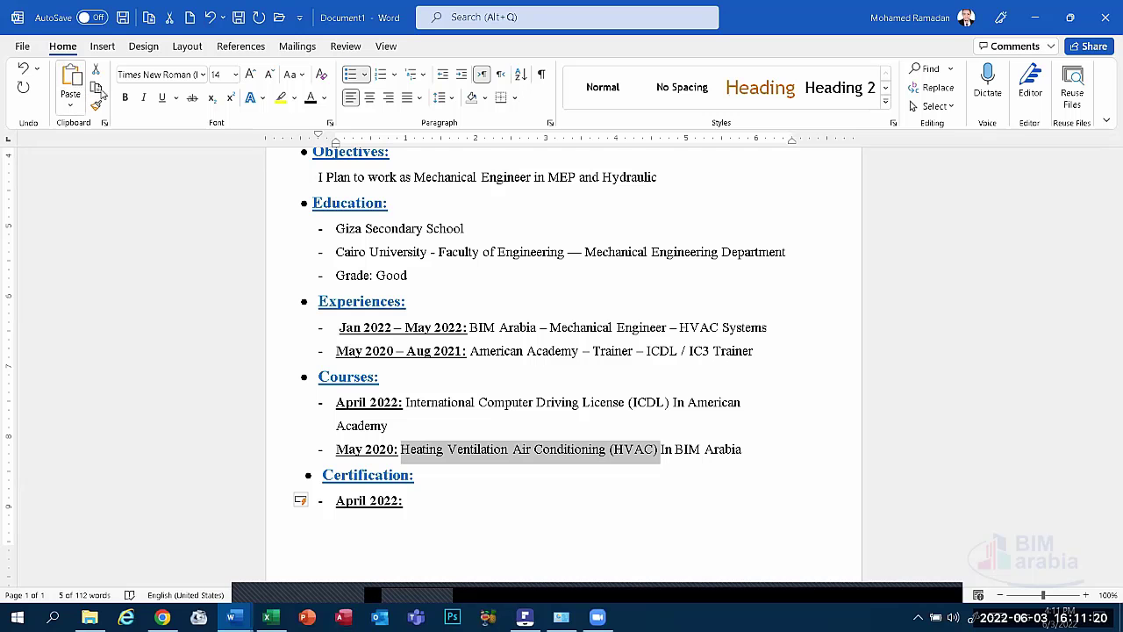
left_click(455, 507)
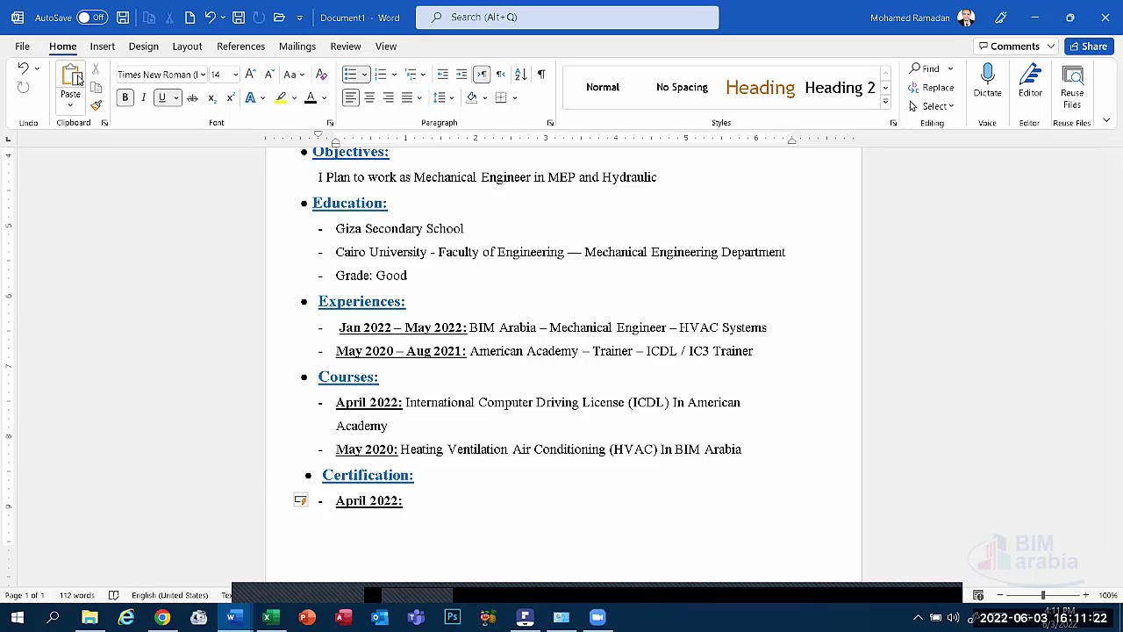
left_click(70, 81)
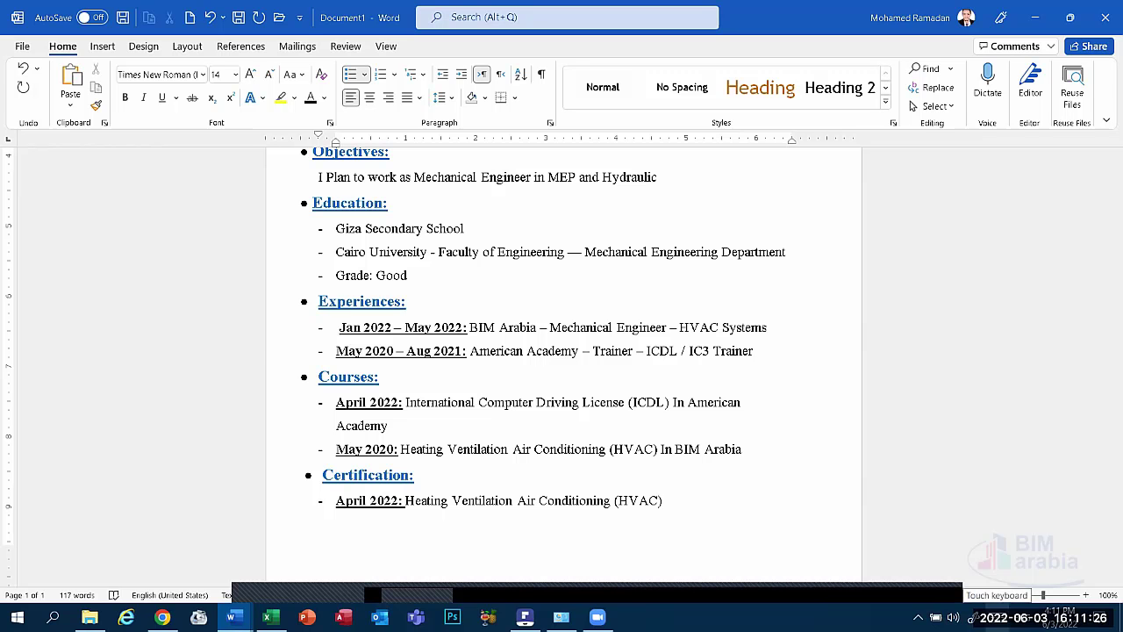
type("F")
key("BackSpace")
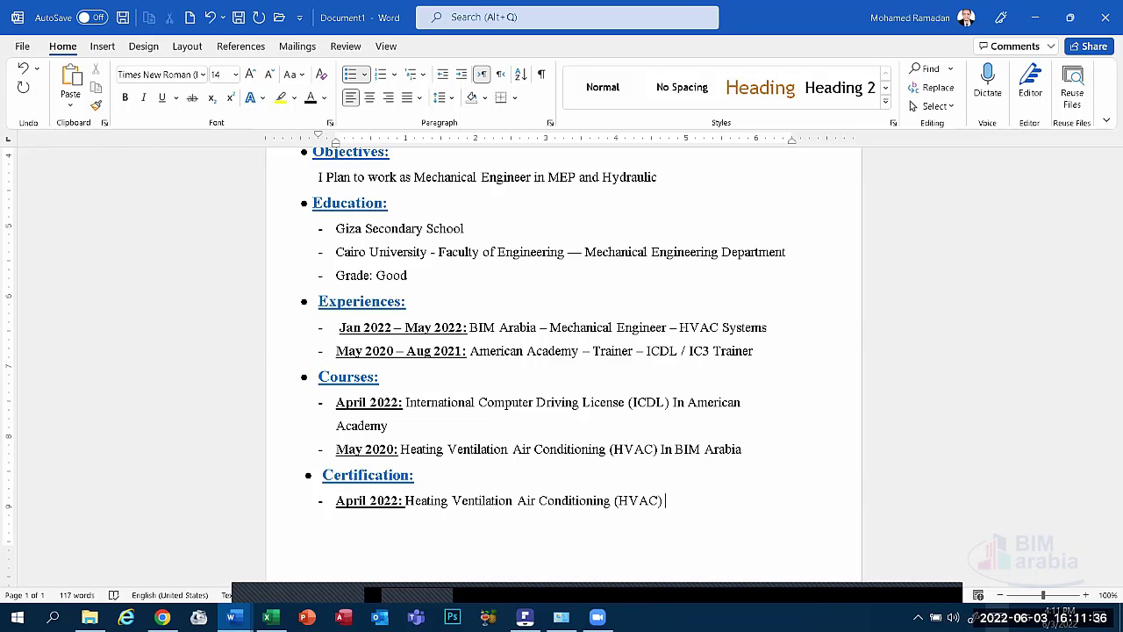
type("F")
key("BackSpace")
type("from")
type("BIM Arabia")
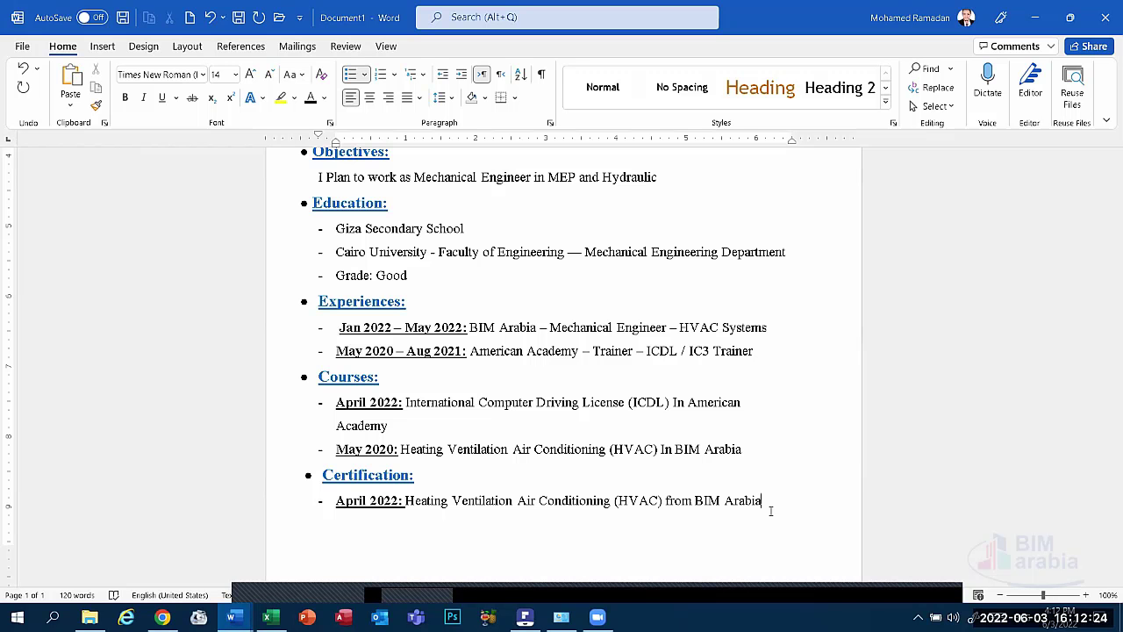
Start a new round-bulleted line below the April 2022 certification entry.
scroll(668, 471, "down", 1)
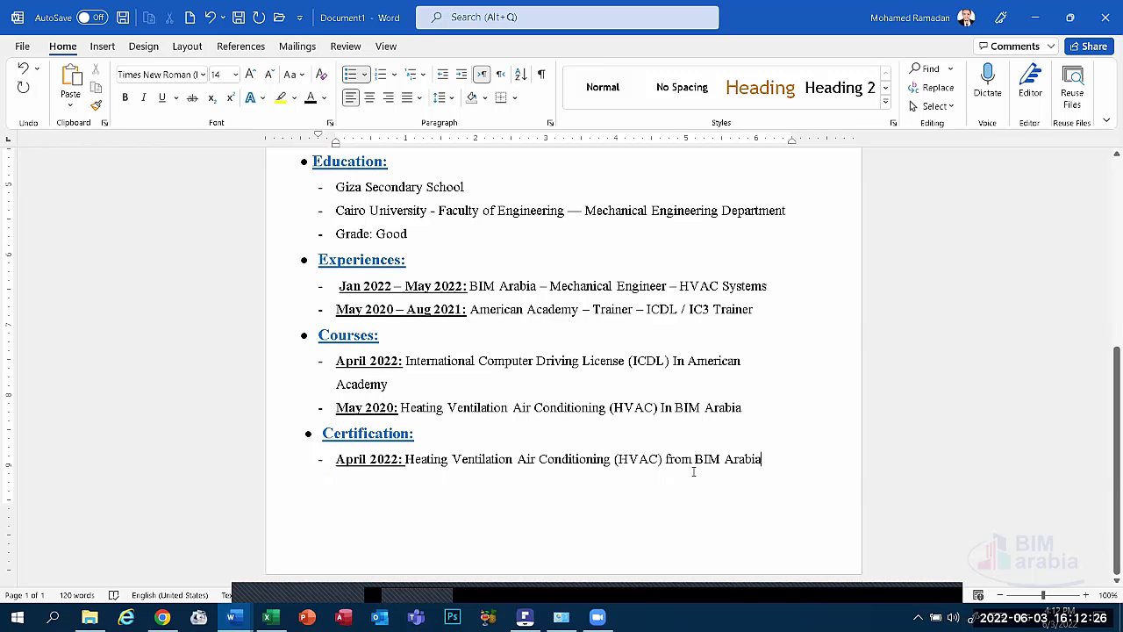
key("Return")
key("BackSpace")
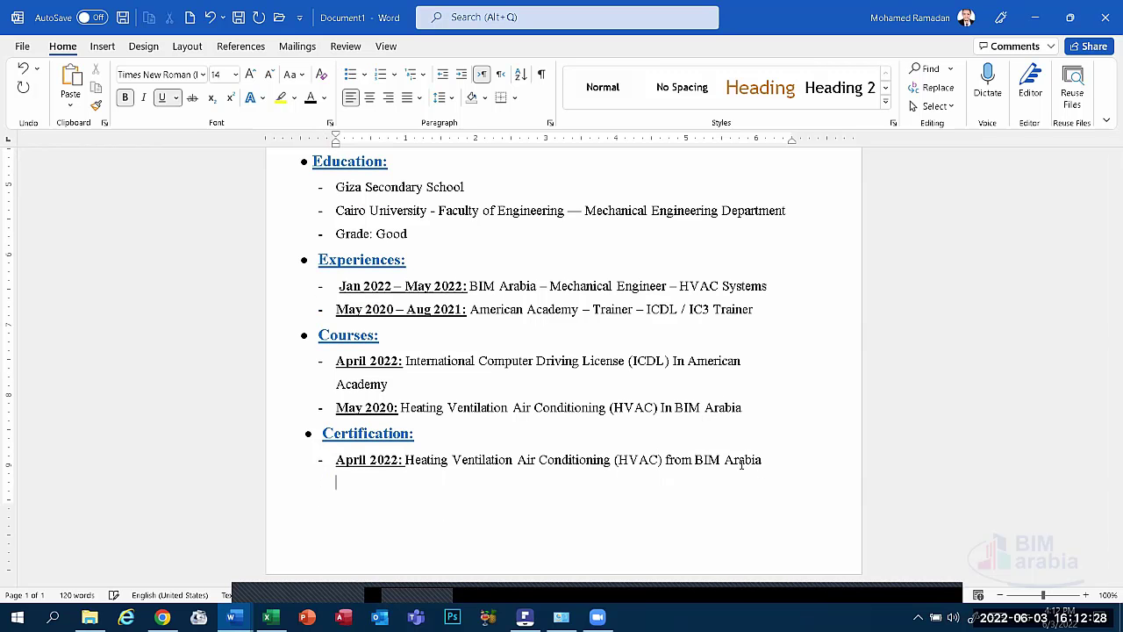
left_click(364, 75)
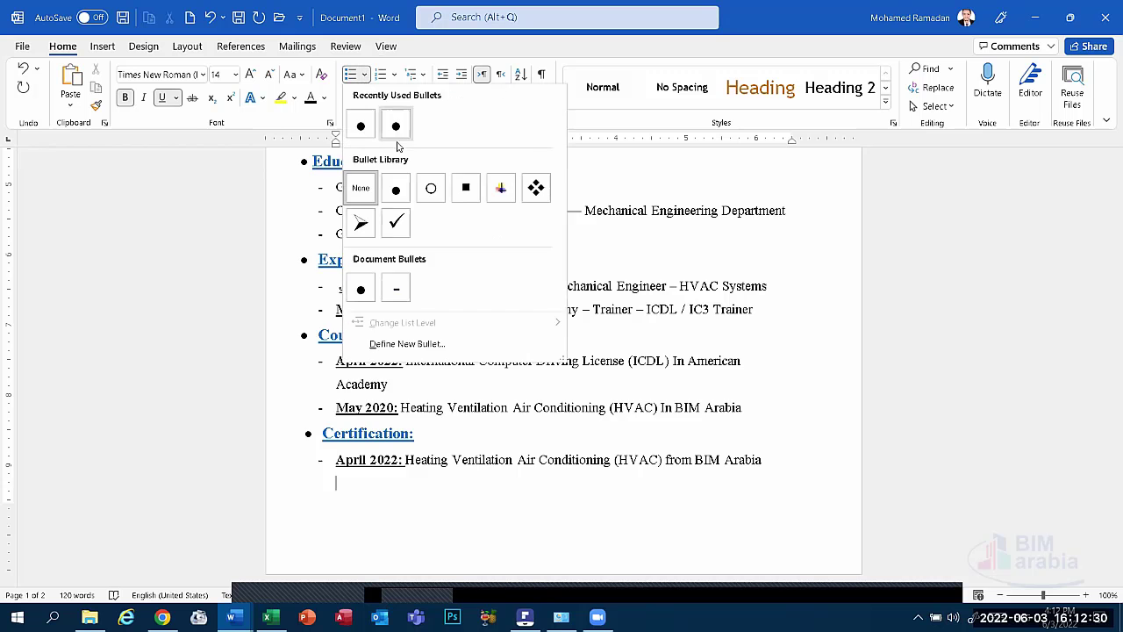
left_click(396, 188)
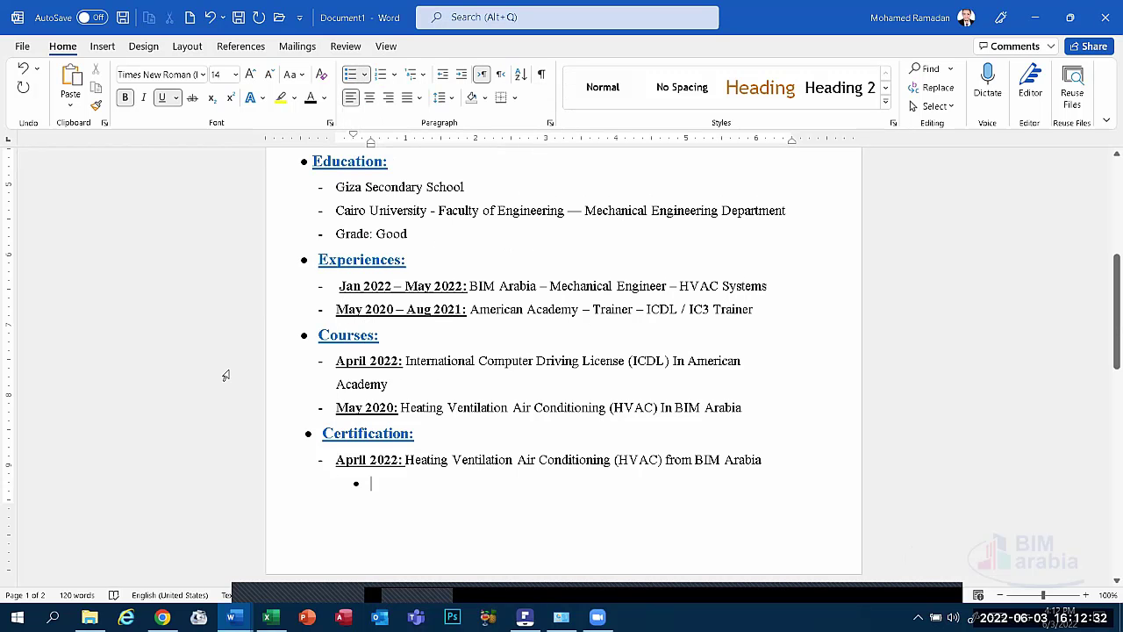
Copy the Certification: heading and paste it onto the new line.
left_click(313, 436)
left_click_drag(314, 434, 422, 433)
key("super+c")
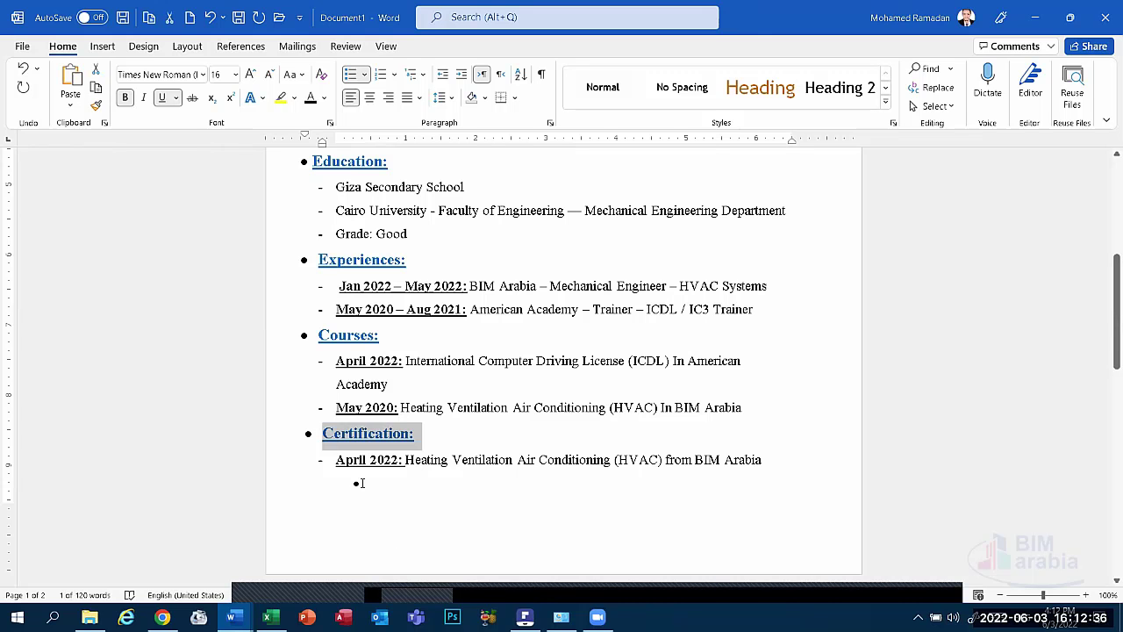
left_click(361, 483)
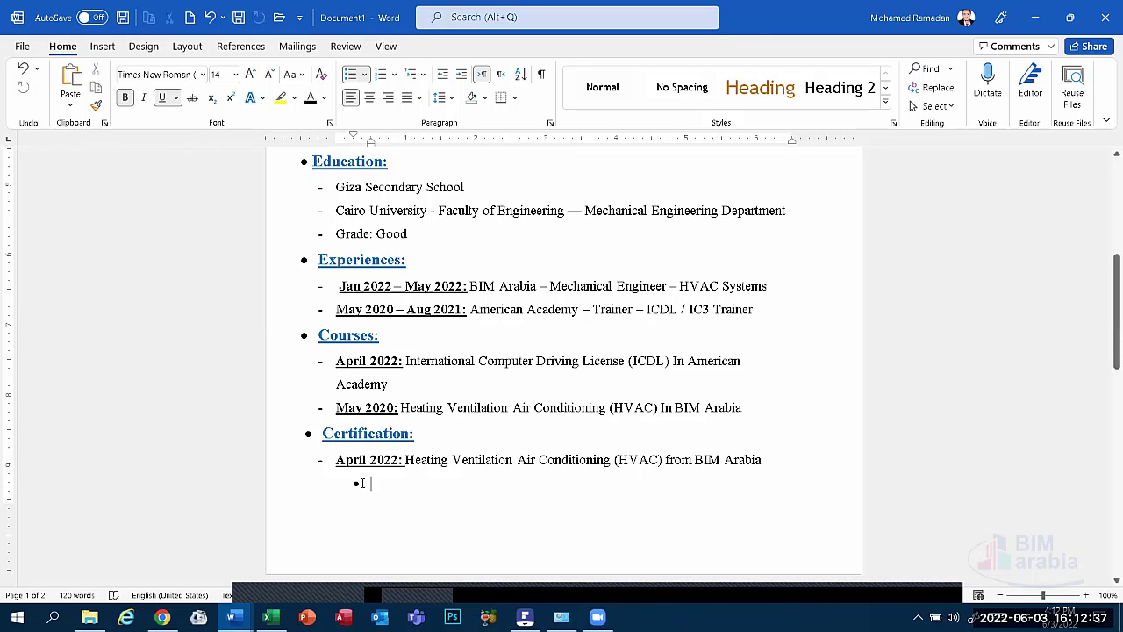
left_click(70, 79)
scroll(396, 509, "down", 1)
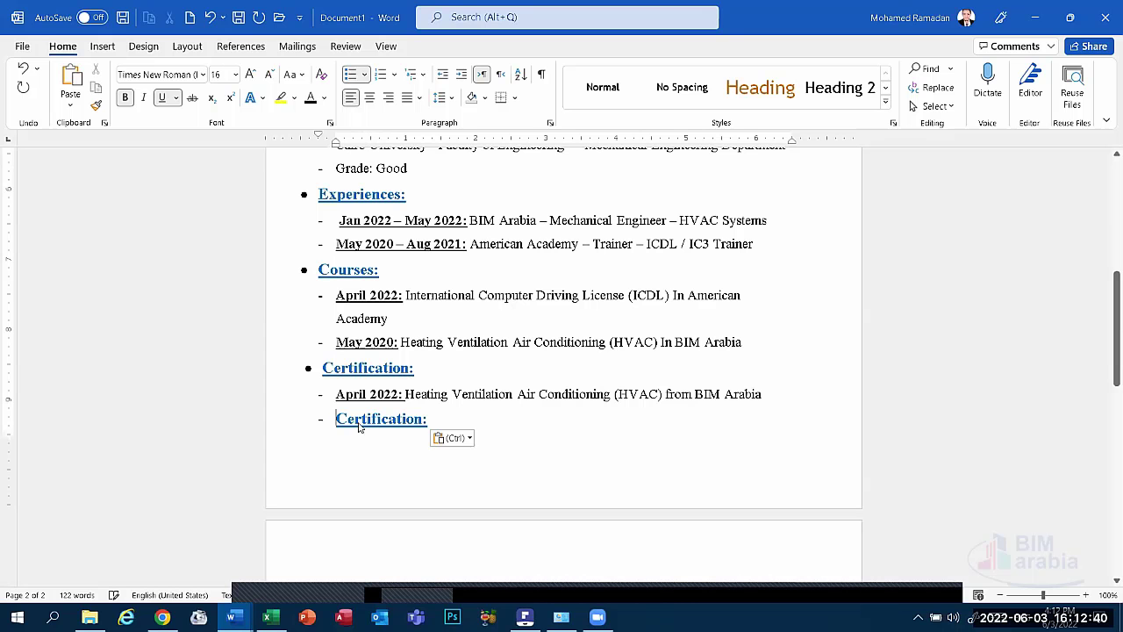
Apply round bullets and add a line after the April 2022 entry, pushing the copied heading to page 2.
left_click(364, 75)
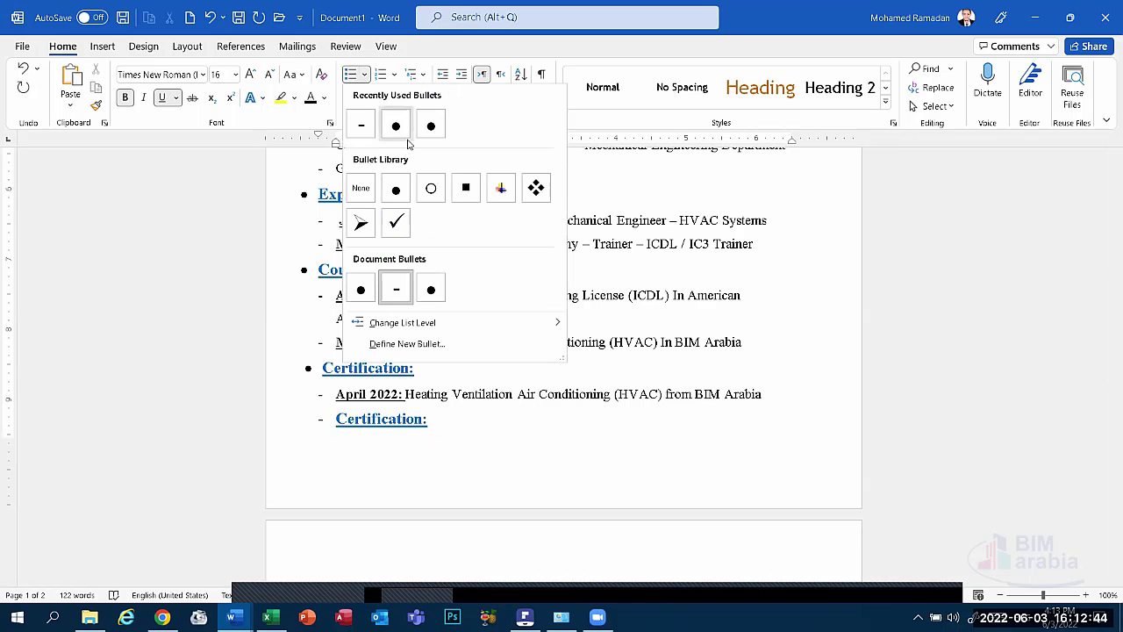
left_click(395, 189)
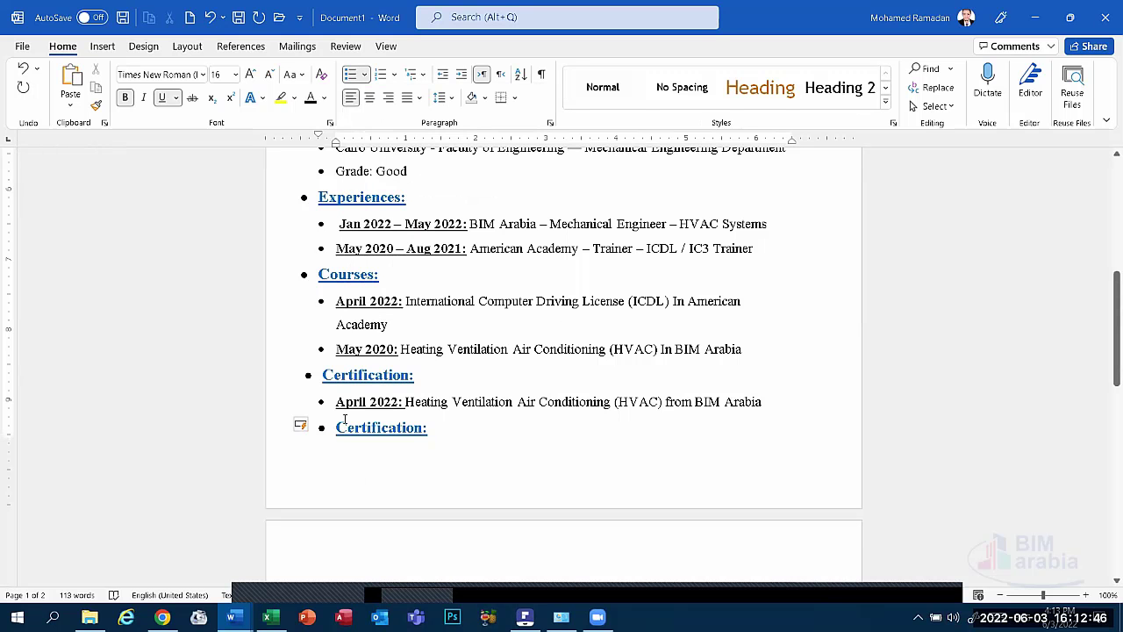
left_click(770, 403)
key("Return")
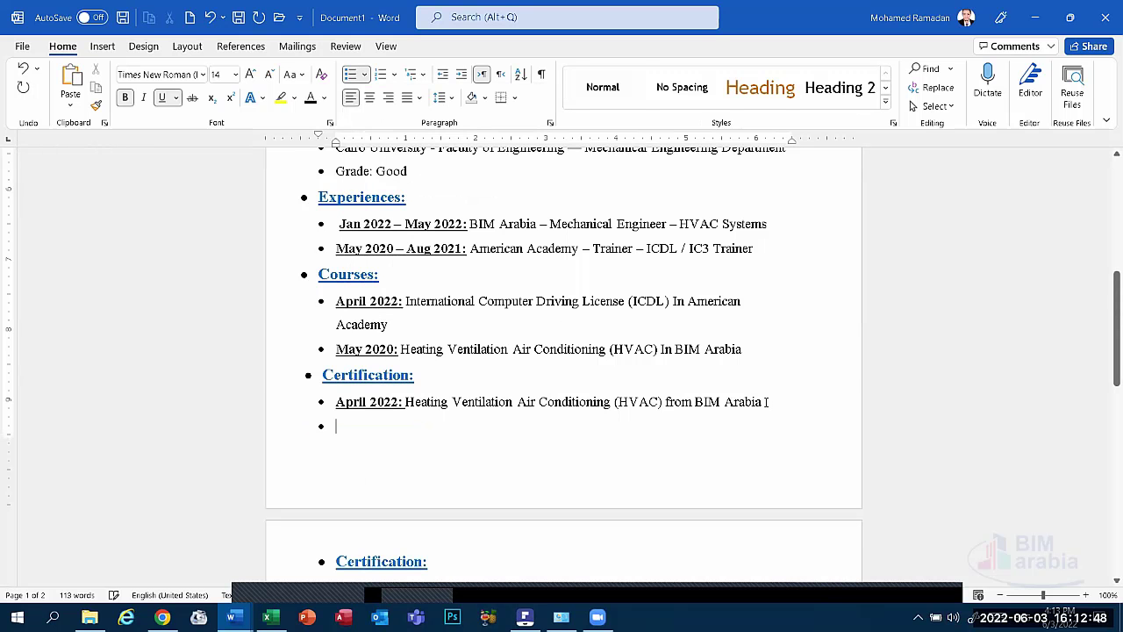
key("BackSpace")
scroll(539, 436, "down", 5)
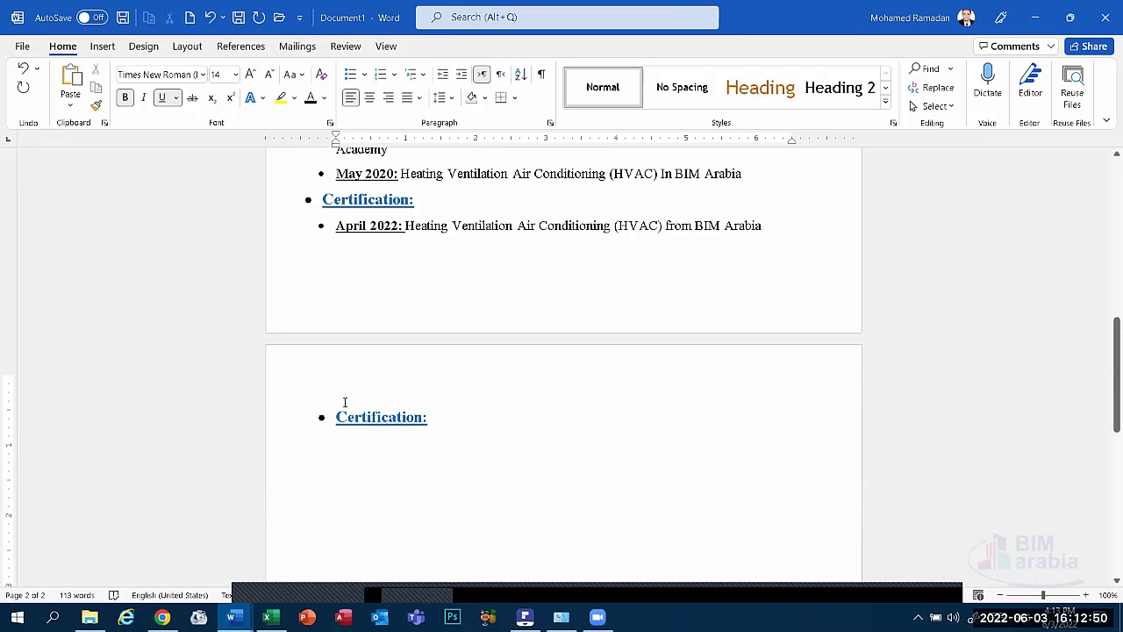
key("BackSpace")
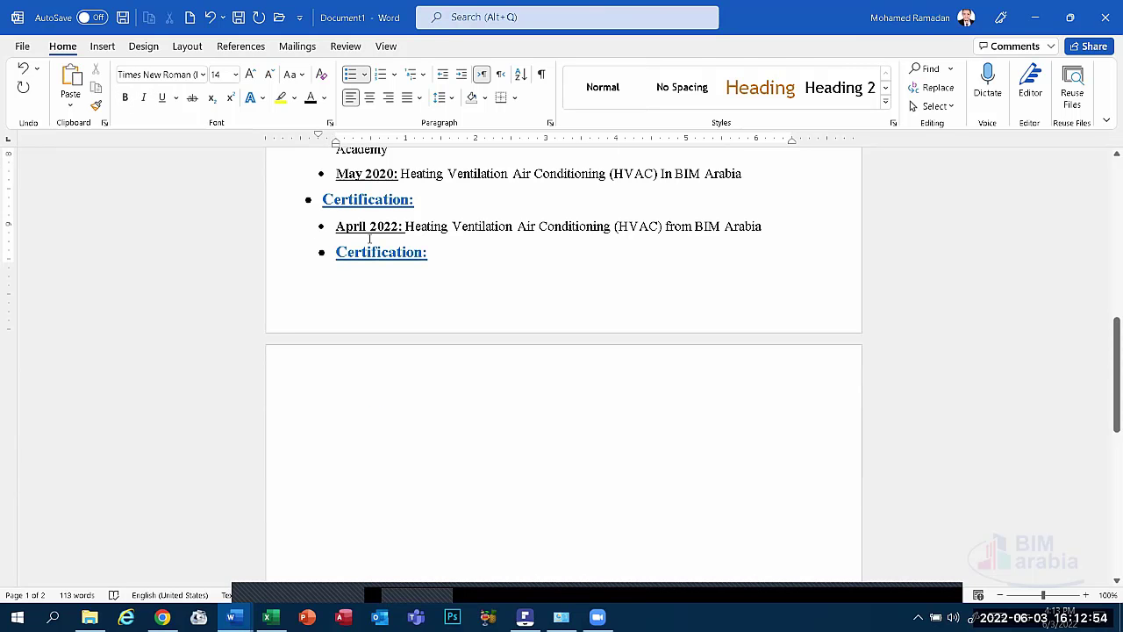
scroll(369, 238, "up", 4)
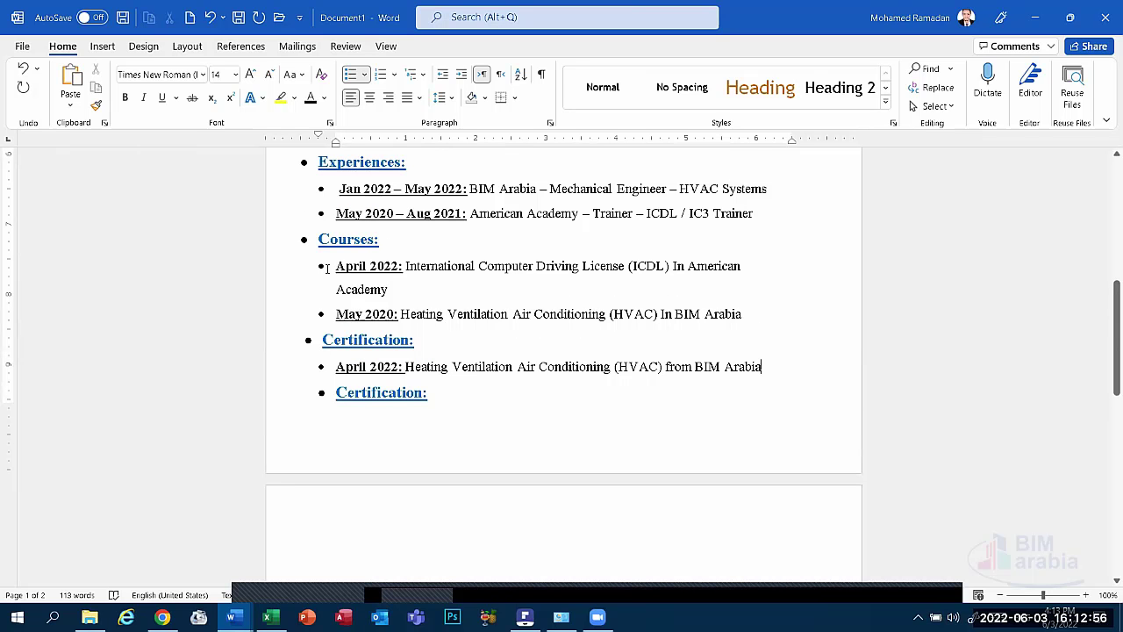
key("ctrl+z")
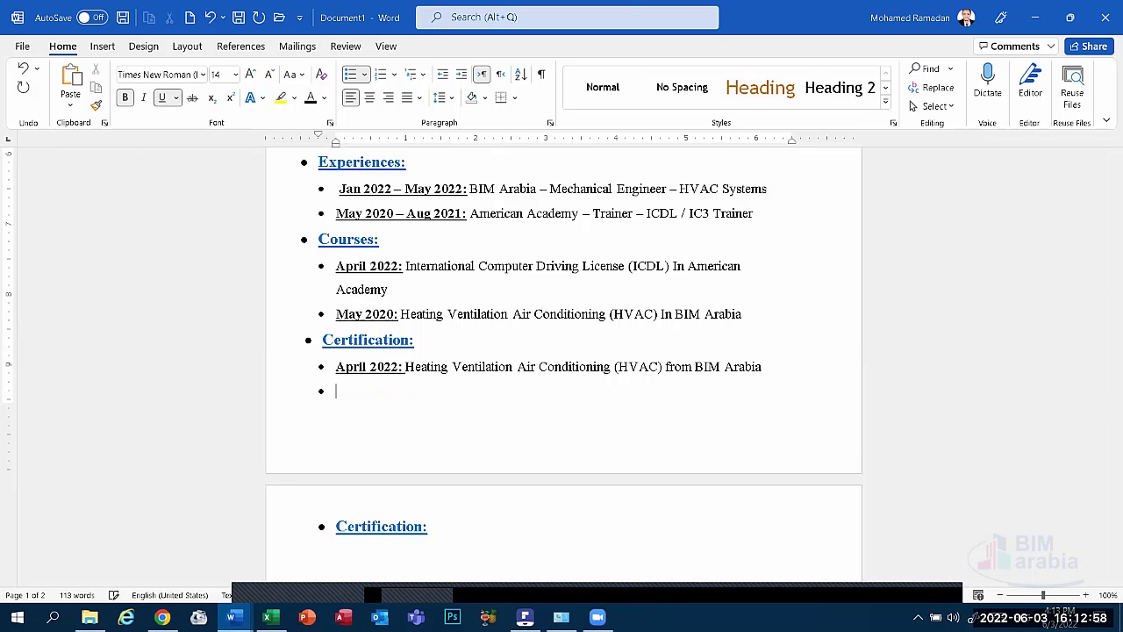
key("BackSpace")
scroll(389, 468, "down", 2)
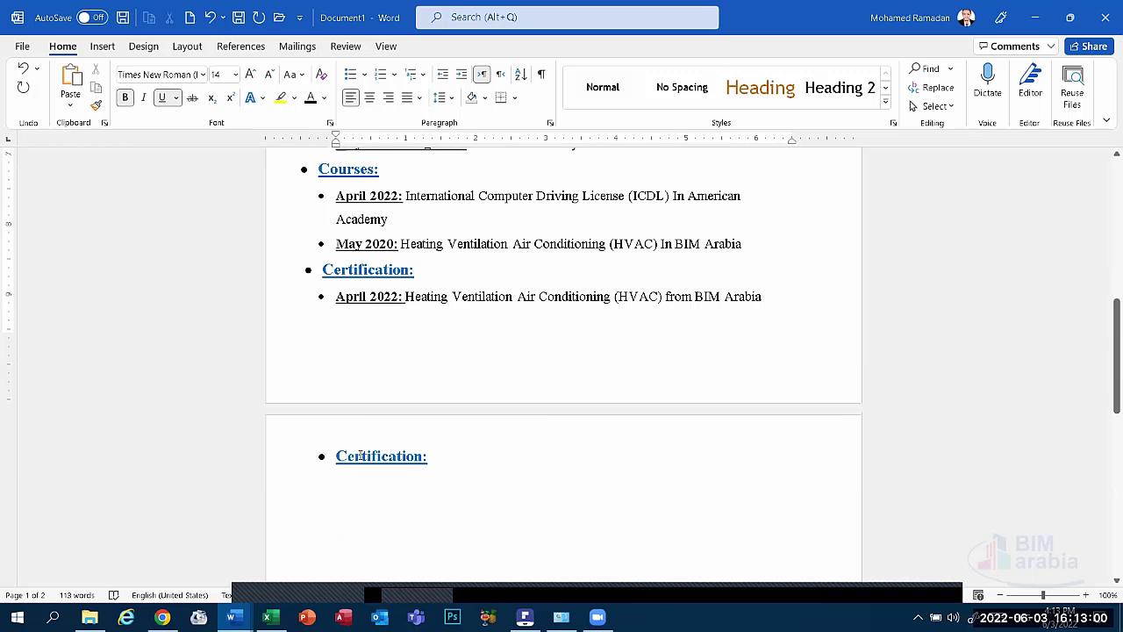
Rename the copied heading to 'Skills:' and move to the line below it.
left_click_drag(338, 456, 428, 456)
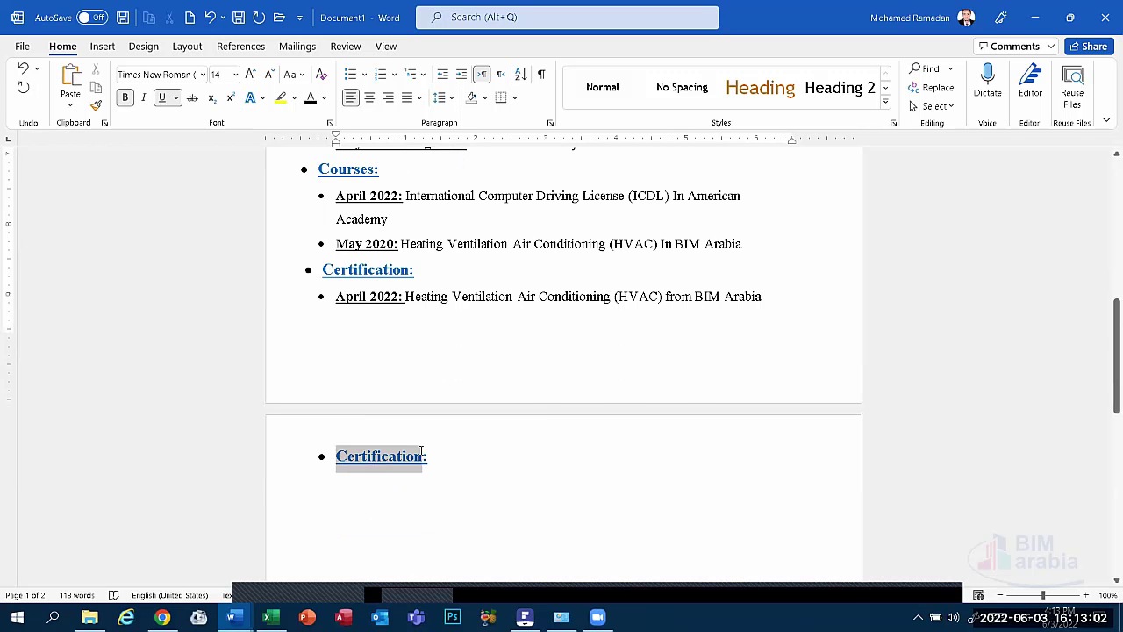
type("S:")
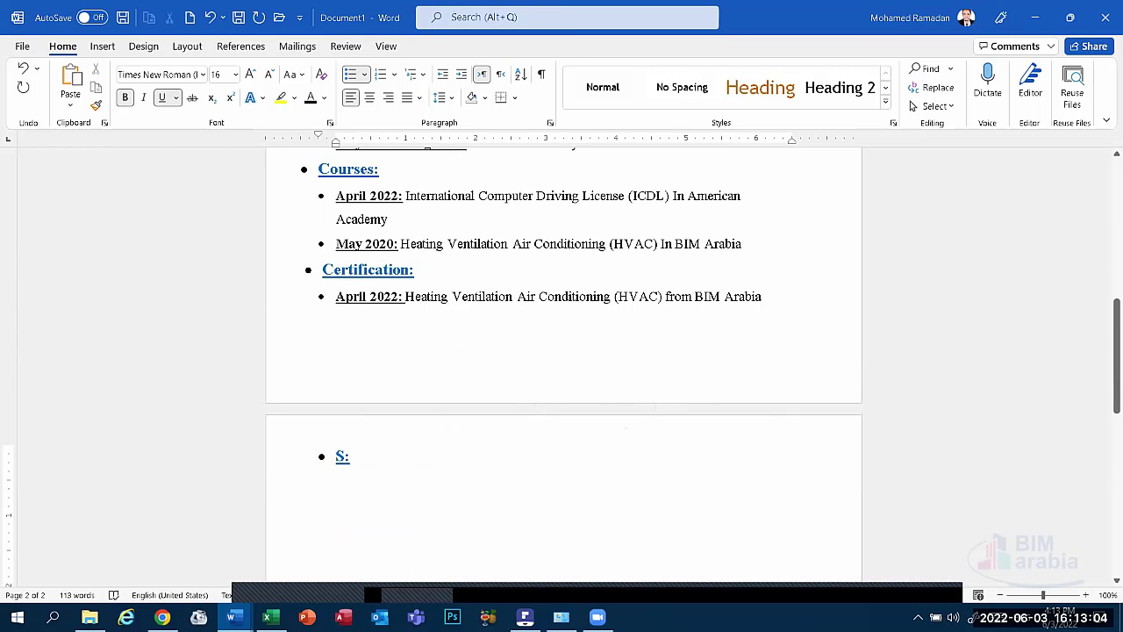
type("kills")
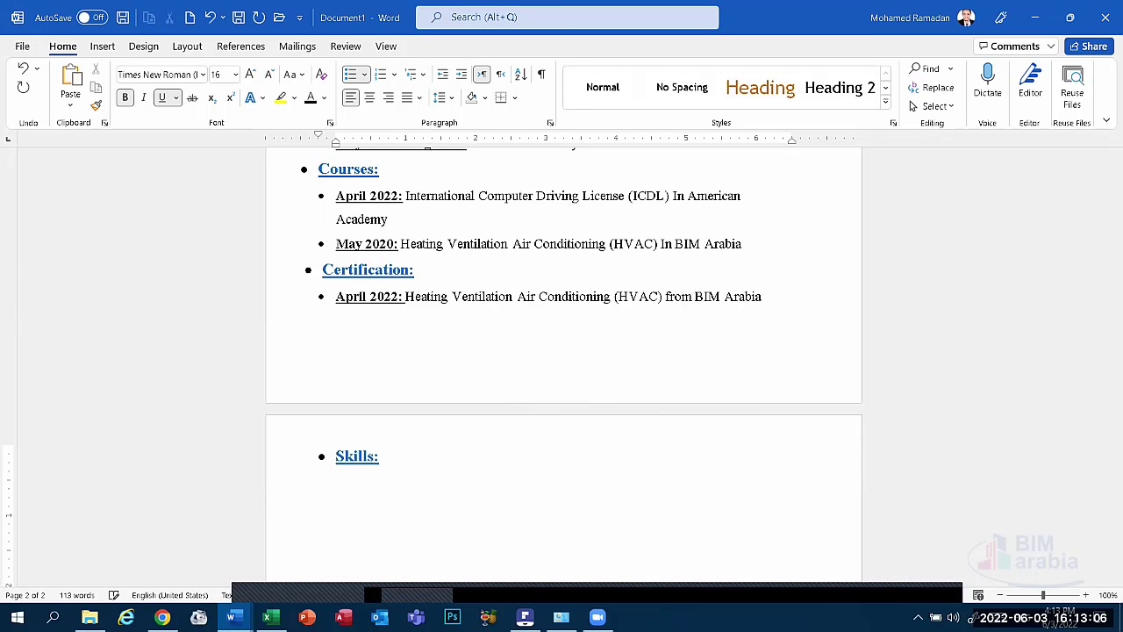
scroll(674, 519, "down", 3)
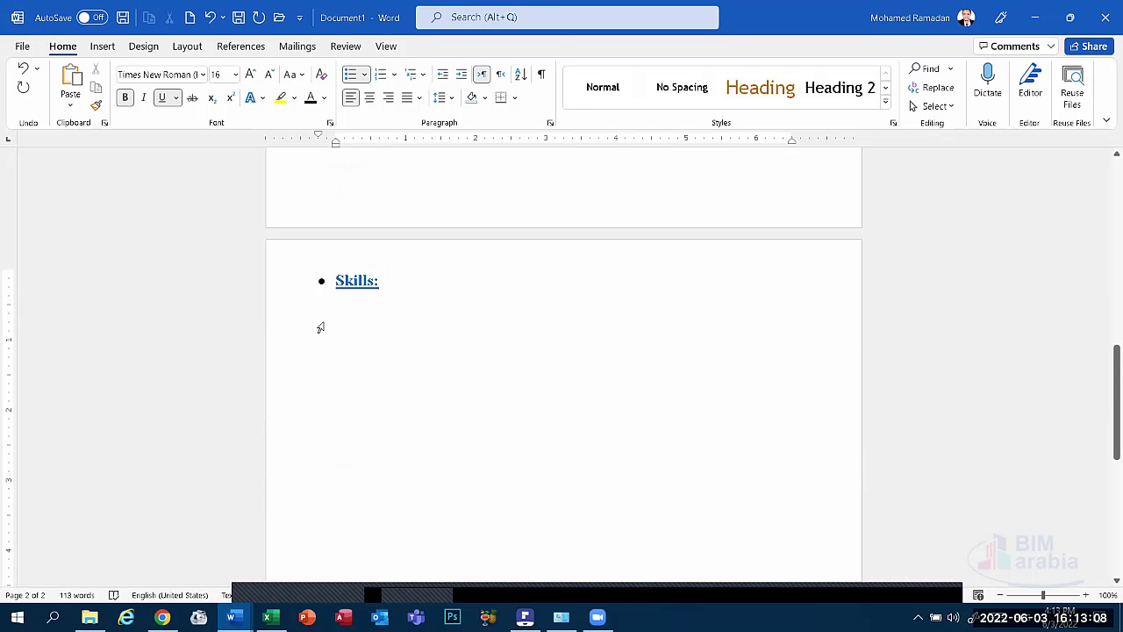
left_click(351, 318)
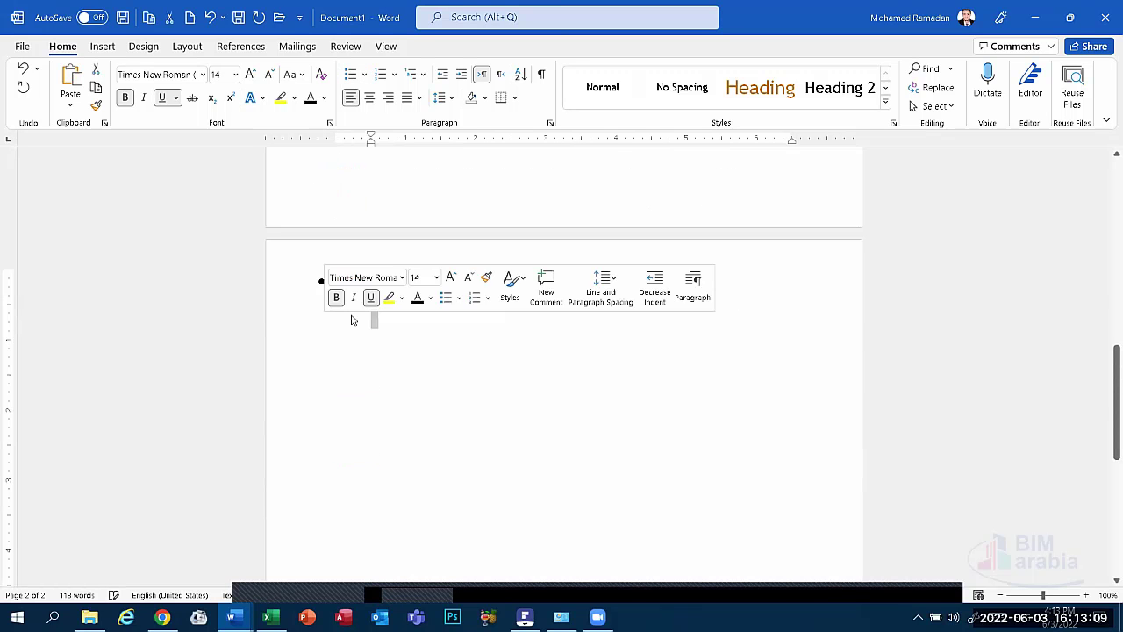
Add a dash-bulleted 'Personal Skills:' line under Skills:.
left_click(364, 74)
left_click(393, 125)
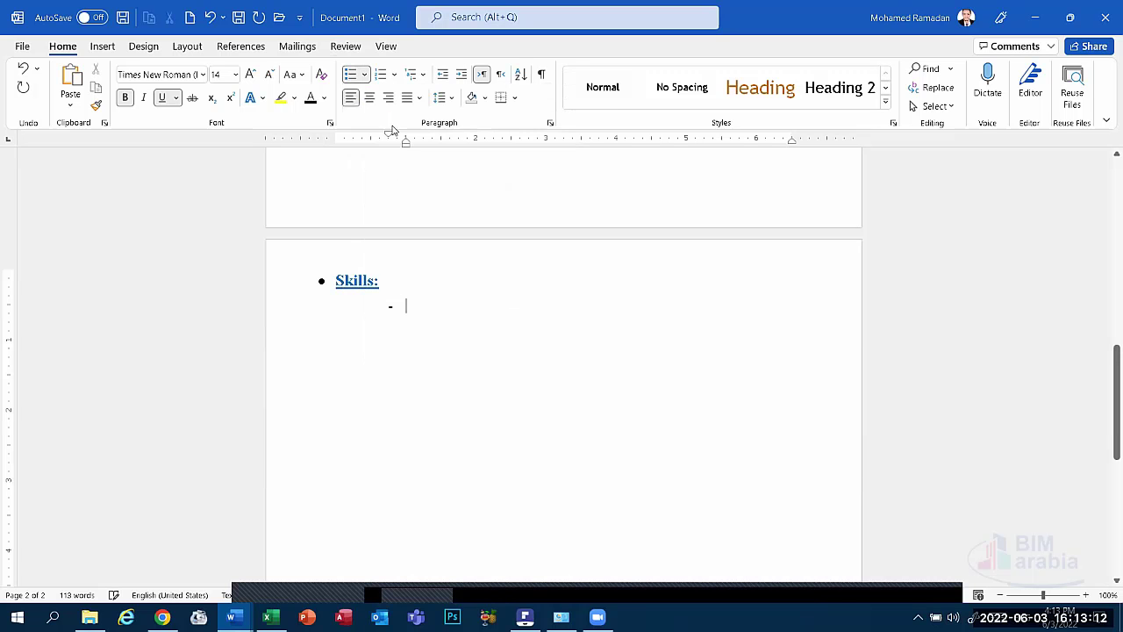
type("P")
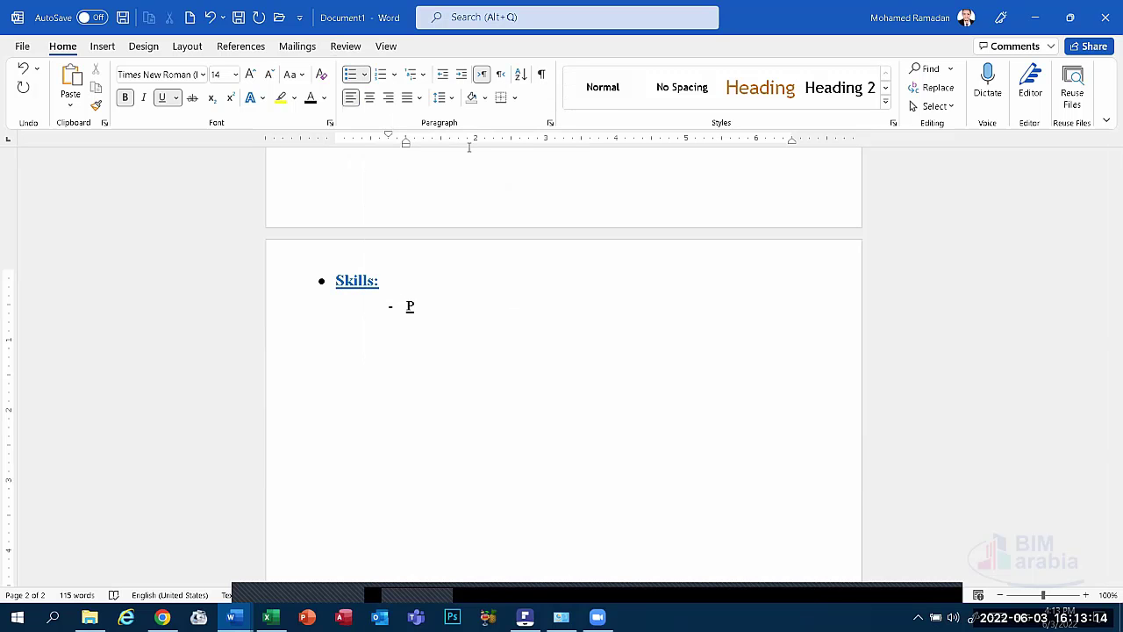
type("ersonal Skills:")
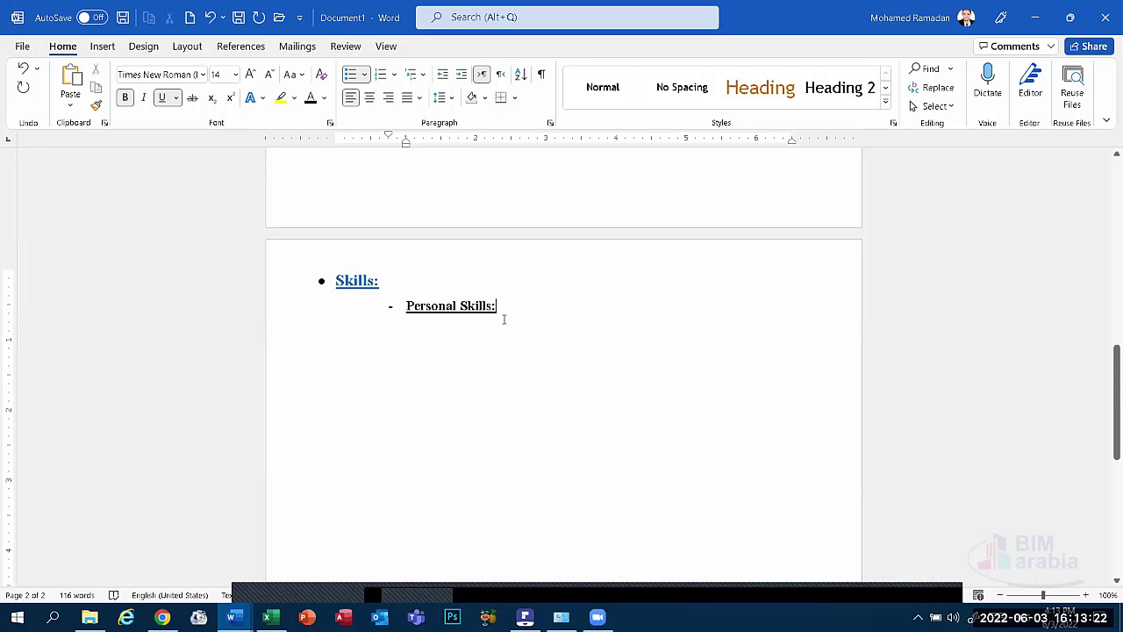
Move the Personal Skills: left indent on the ruler to line up beneath Skills:.
left_click_drag(503, 320, 336, 281)
left_click_drag(497, 306, 402, 306)
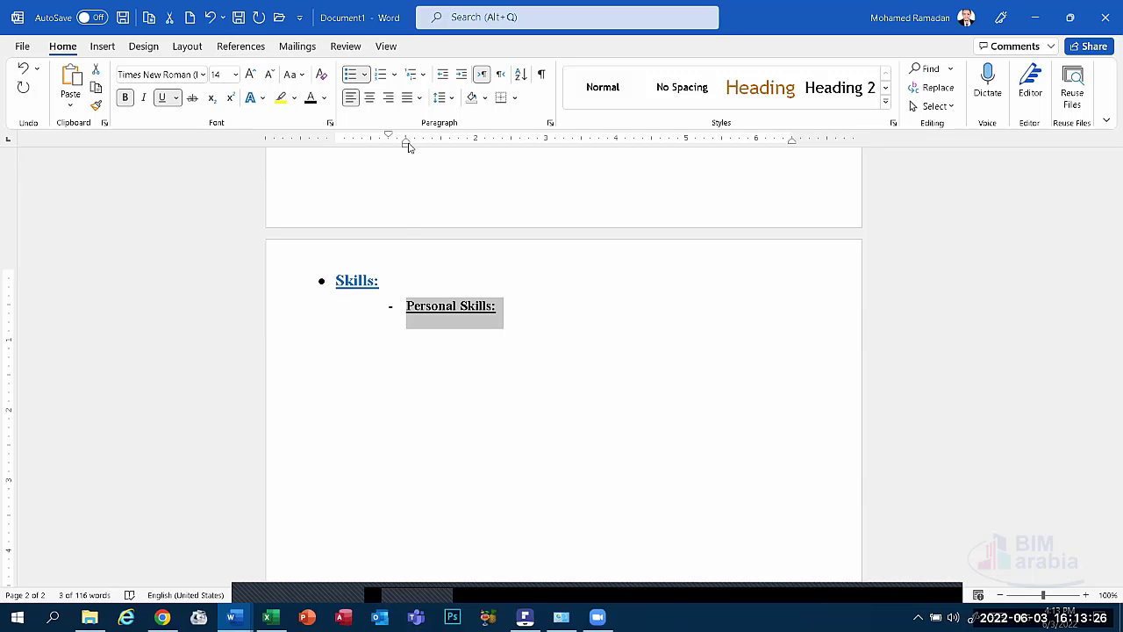
left_click_drag(405, 144, 326, 151)
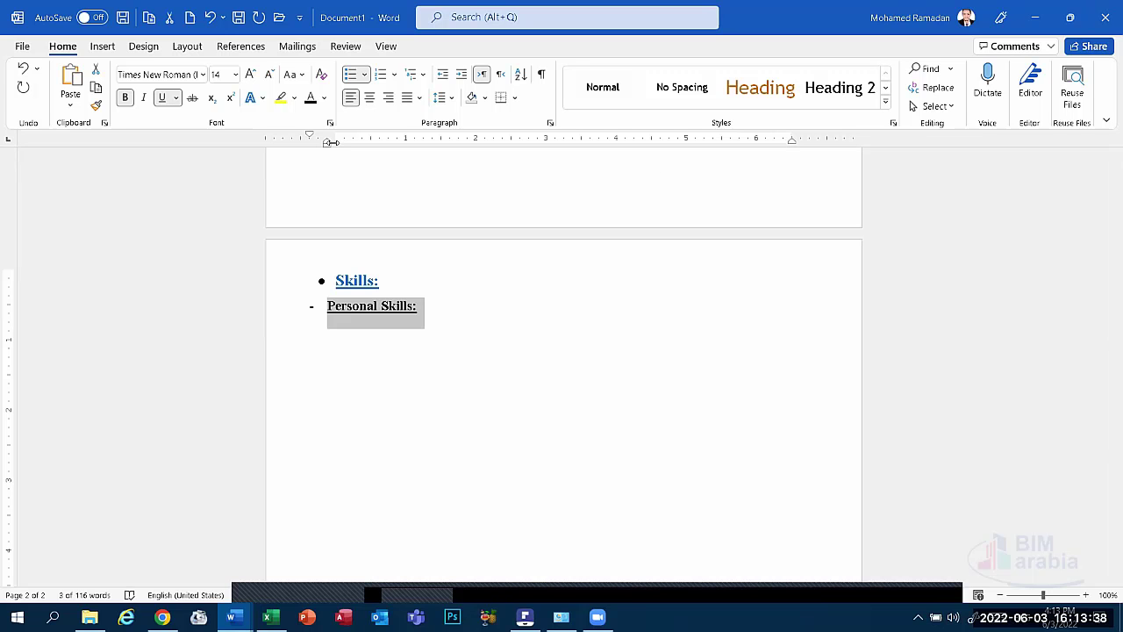
left_click_drag(326, 145, 339, 151)
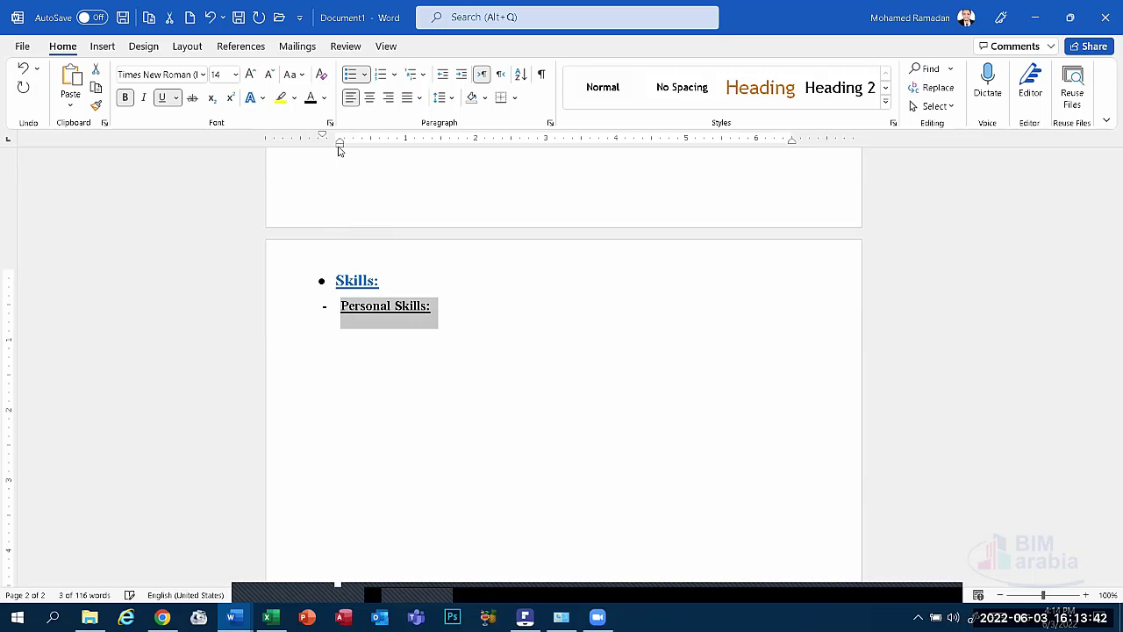
left_click(402, 321)
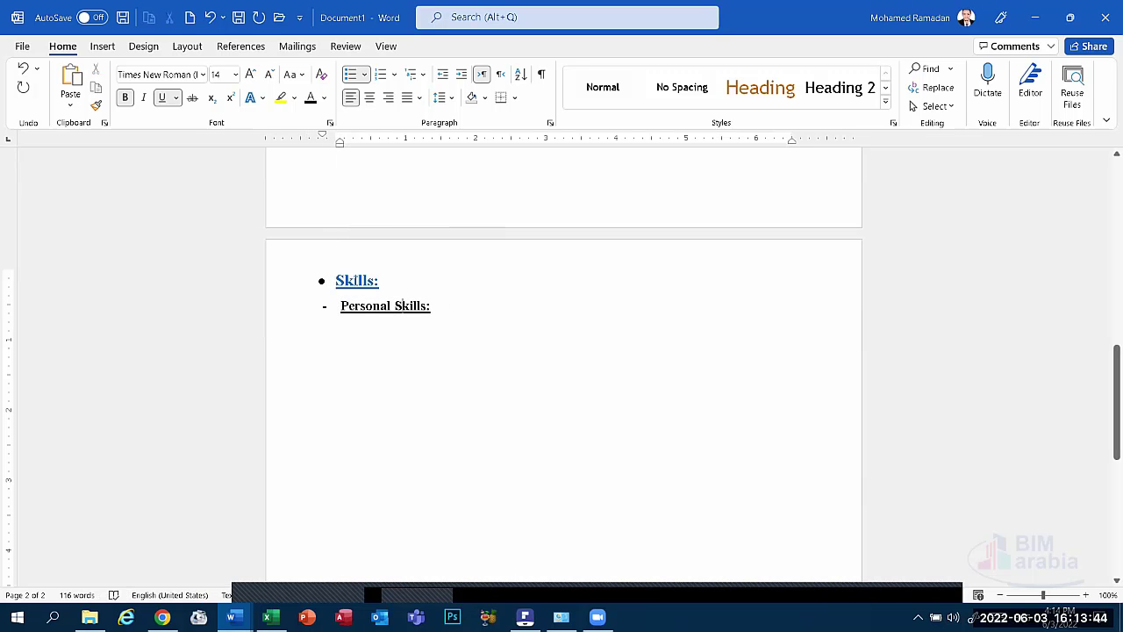
double_click(355, 280)
Copy the Skills: heading format onto Personal Skills: and start a dash line below it.
left_click(97, 105)
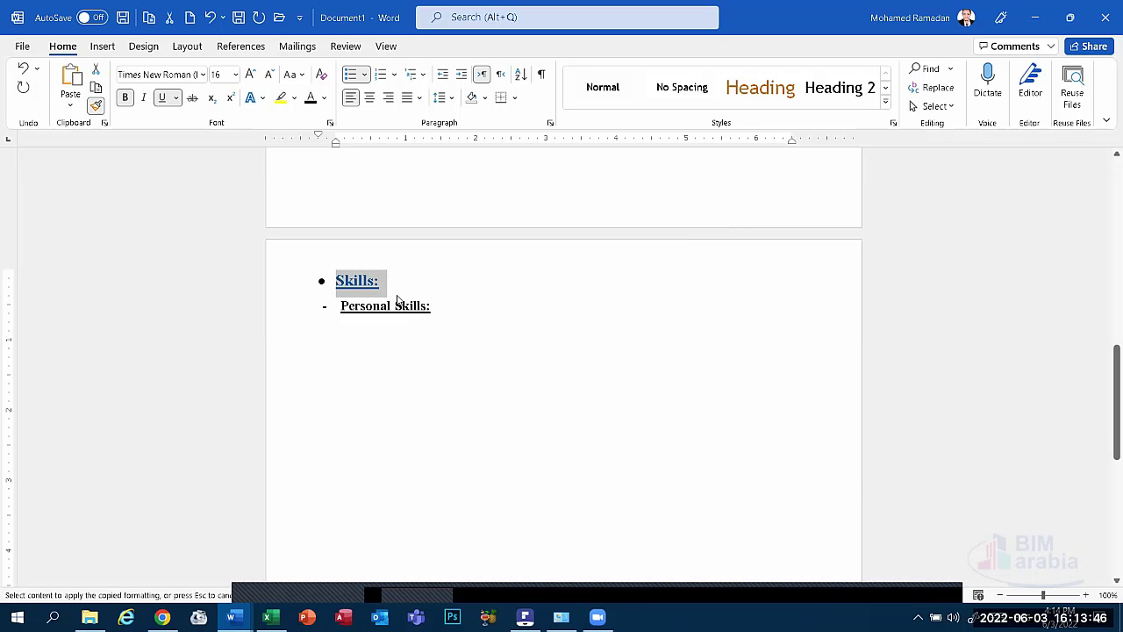
left_click_drag(457, 307, 272, 307)
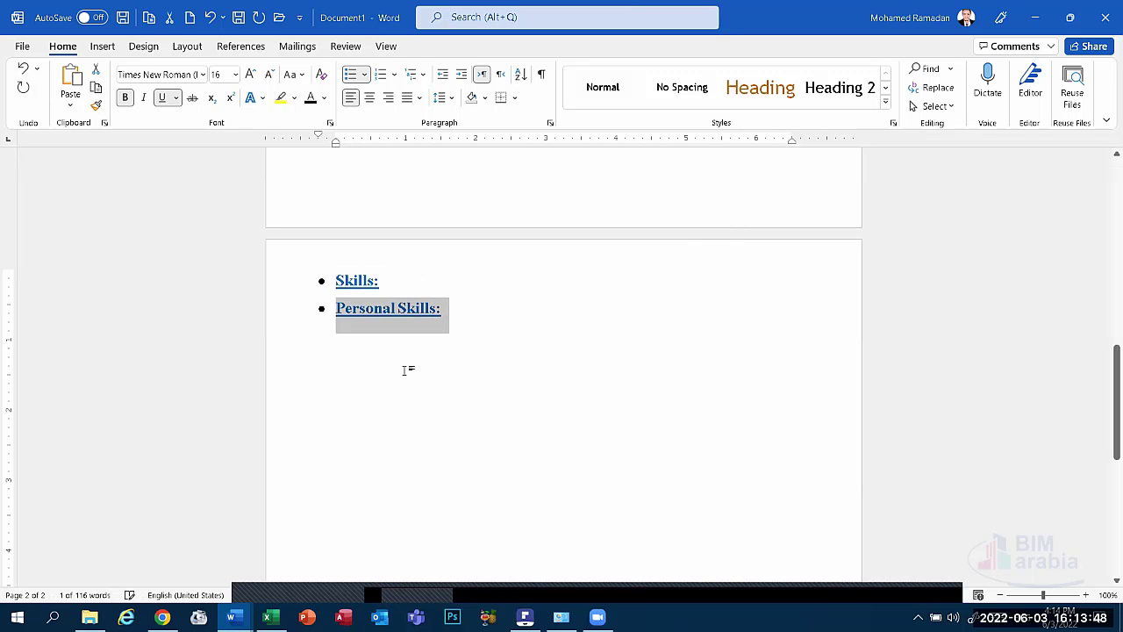
left_click(347, 331)
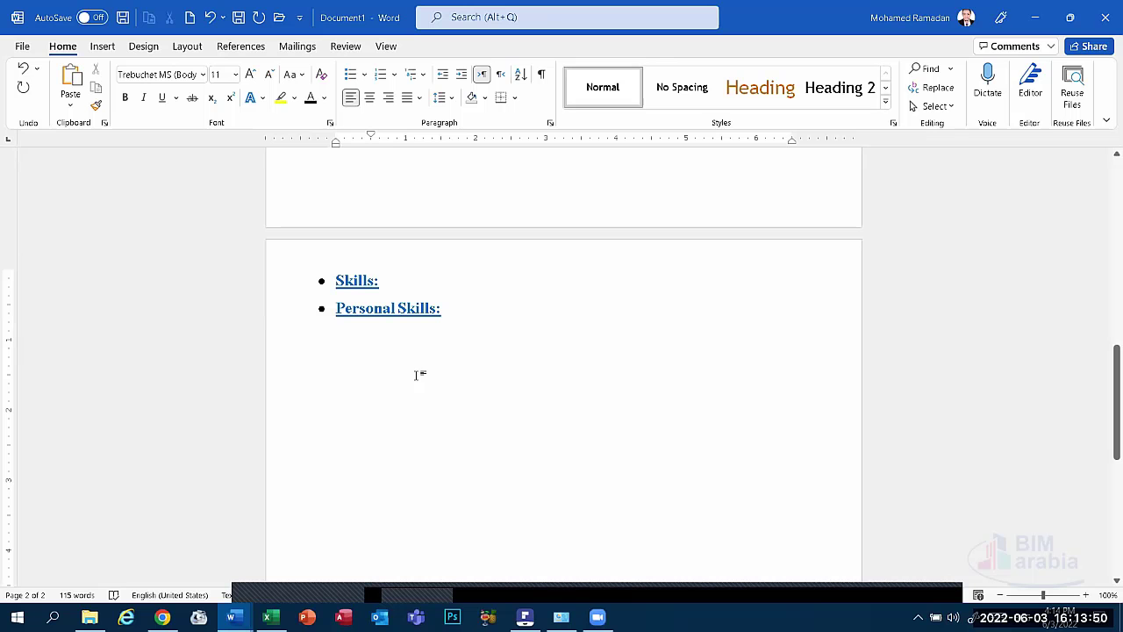
key("Tab")
type("-")
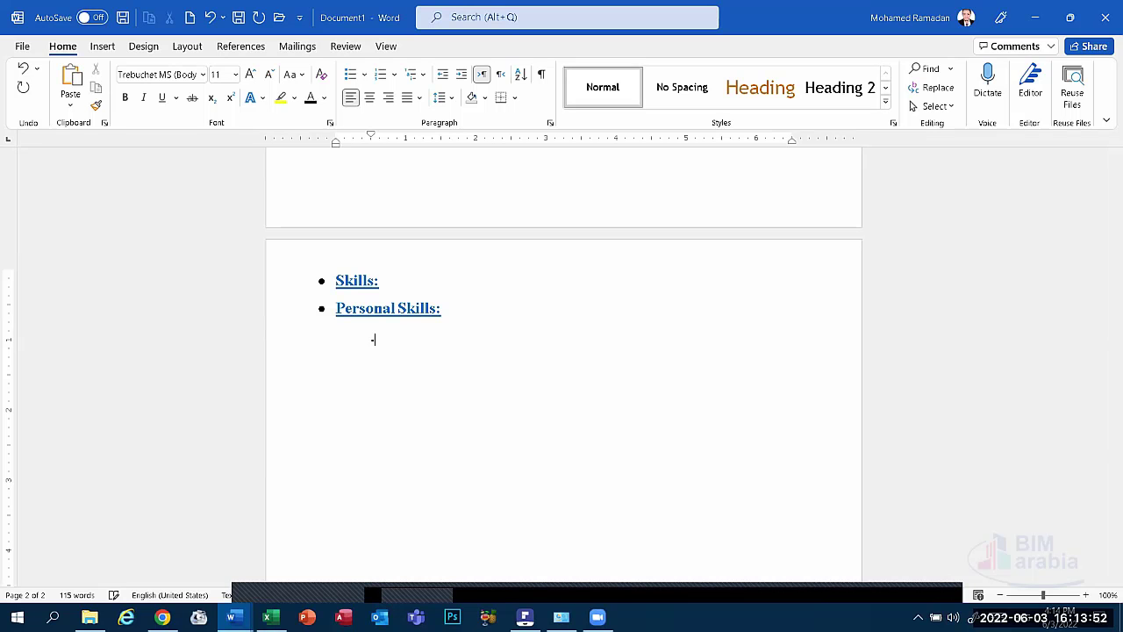
key("BackSpace")
key("BackSpace")
key("BackSpace")
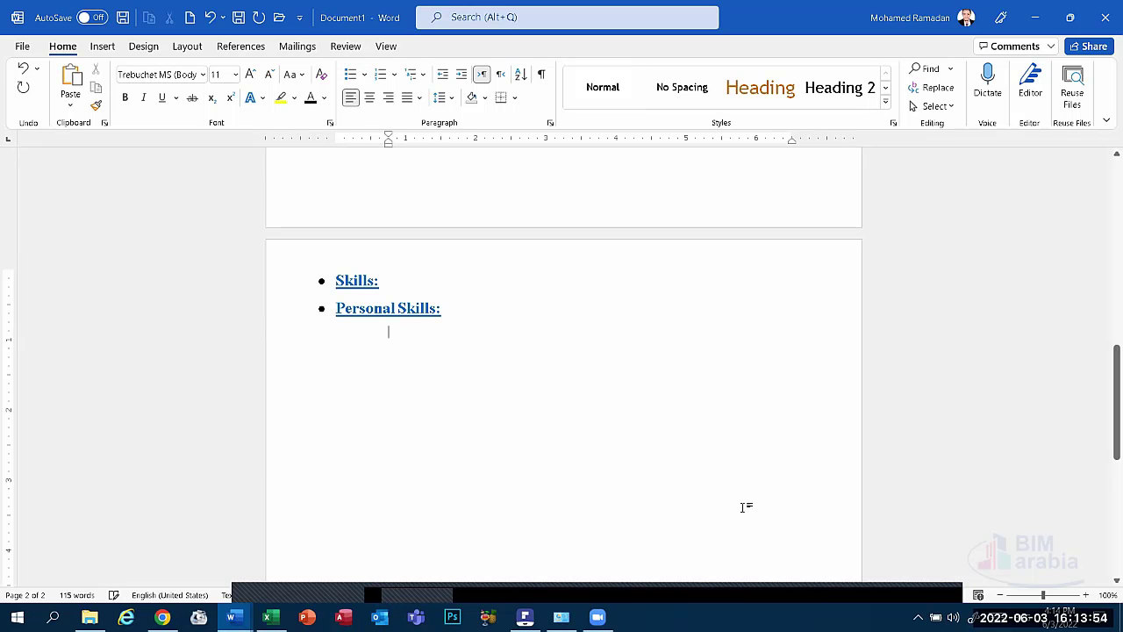
key("Return")
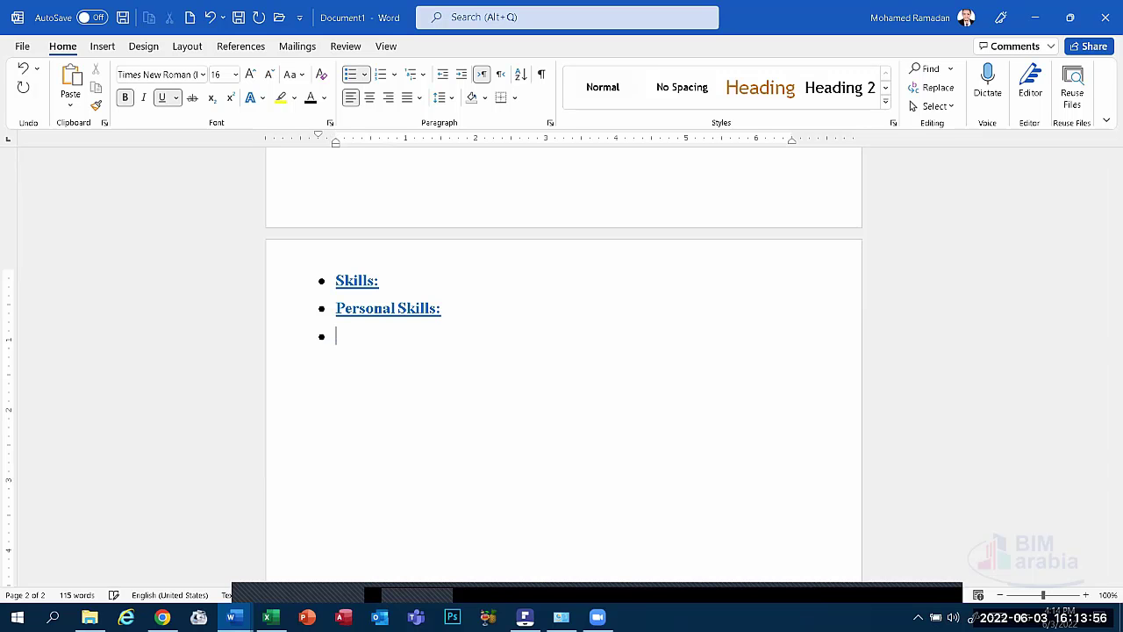
key("BackSpace")
type("-")
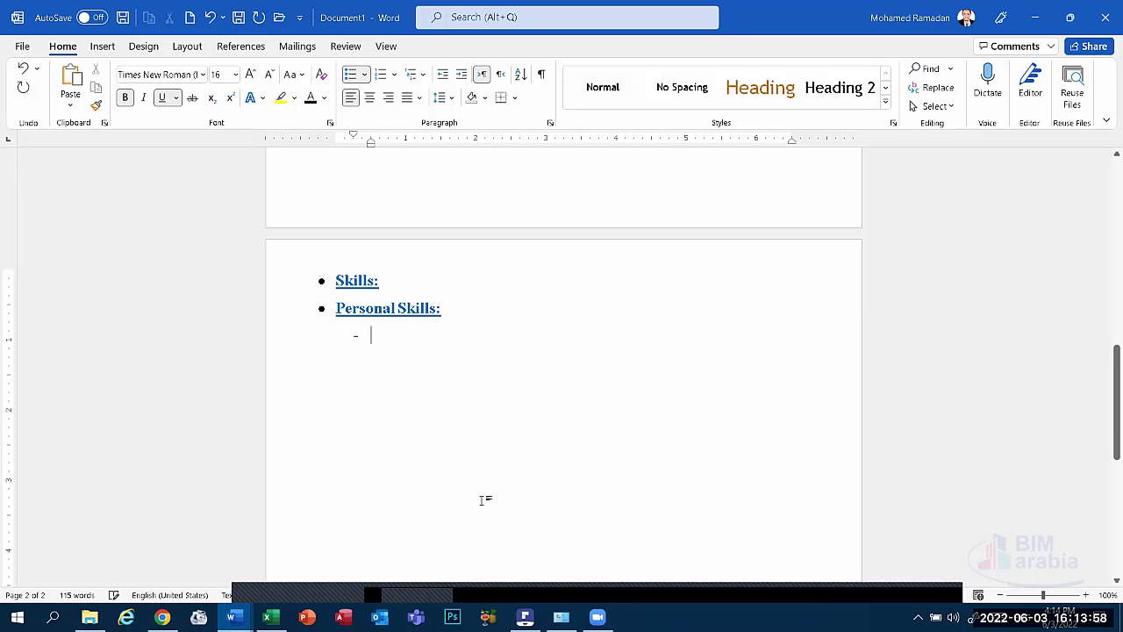
Add 'Time Management' as a plain black 14 pt dash item, with no bold or underline.
left_click(356, 334)
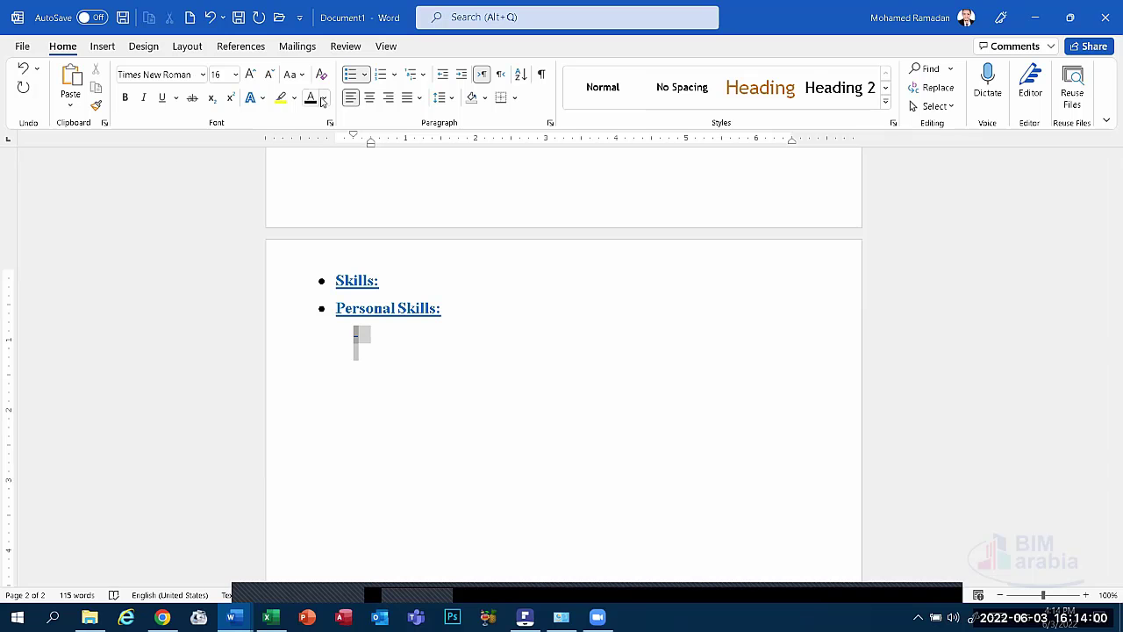
left_click(474, 369)
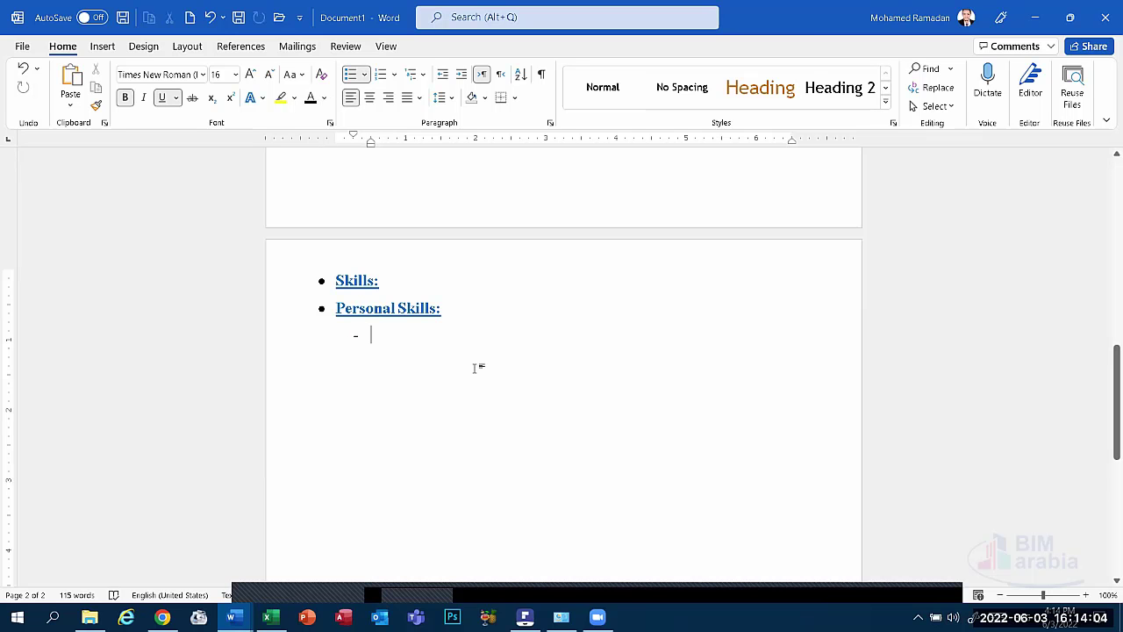
type("T")
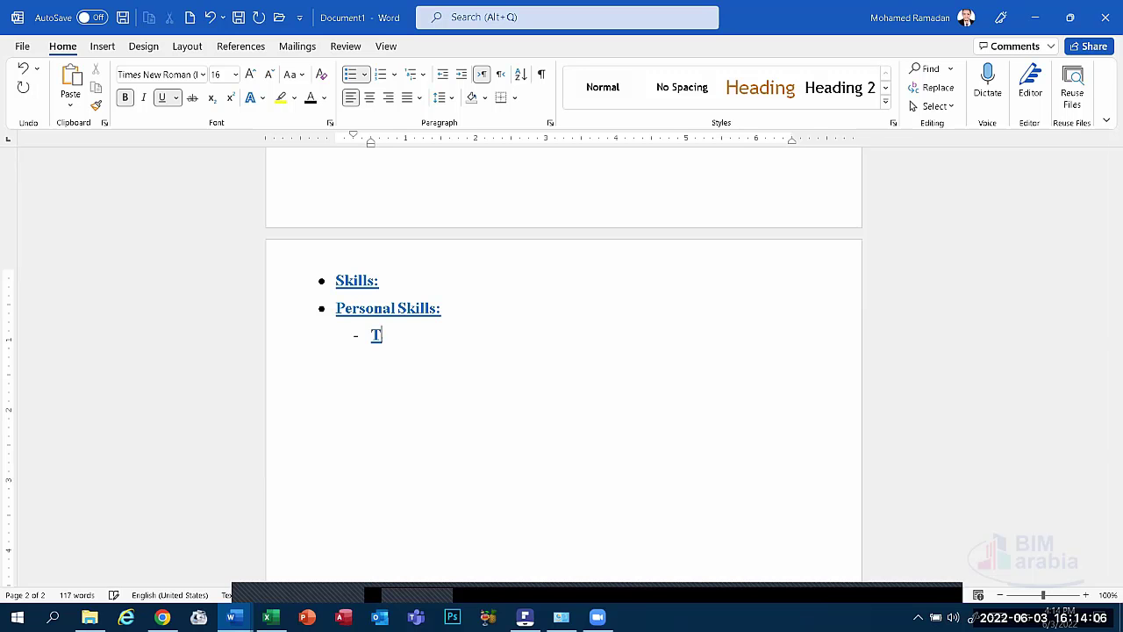
type("ime Mana")
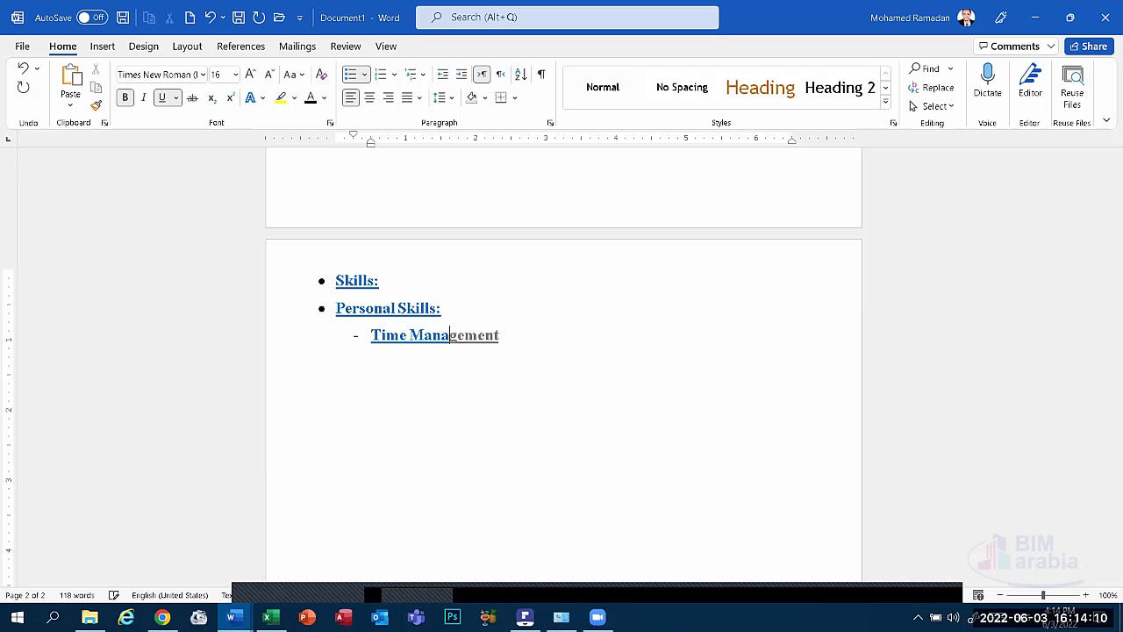
type("gement")
triple_click(404, 336)
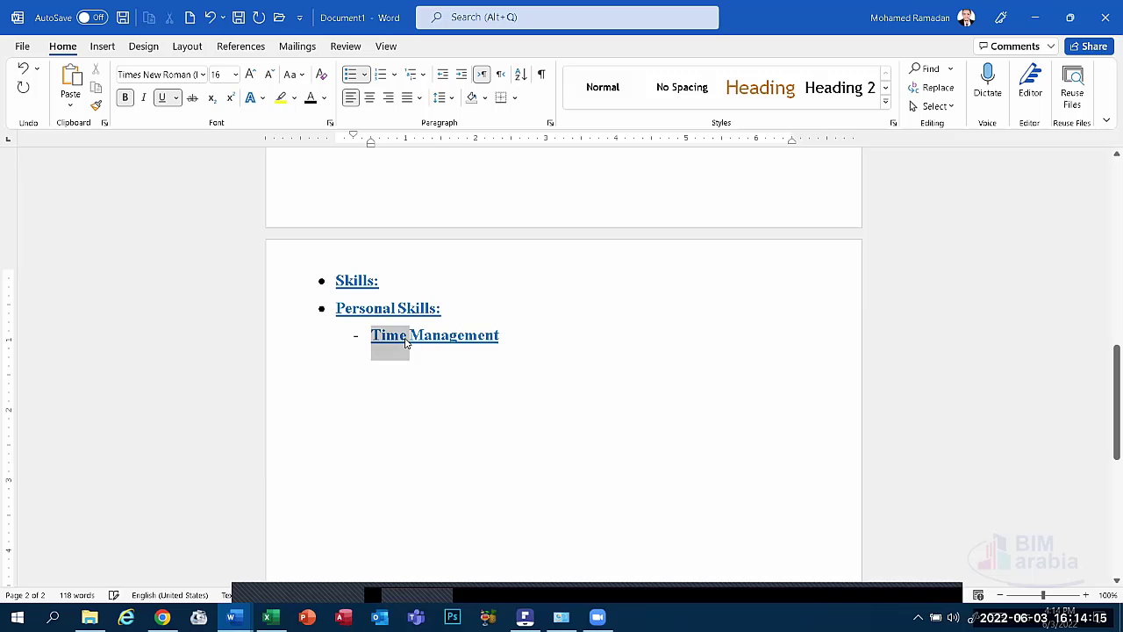
left_click(161, 97)
left_click(124, 98)
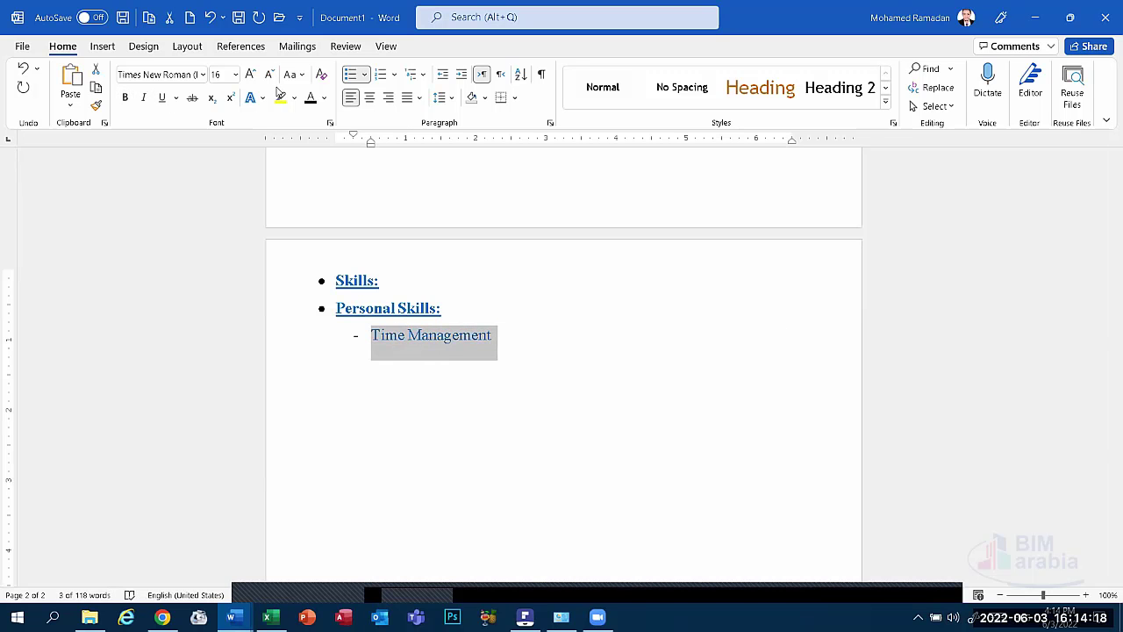
left_click(310, 97)
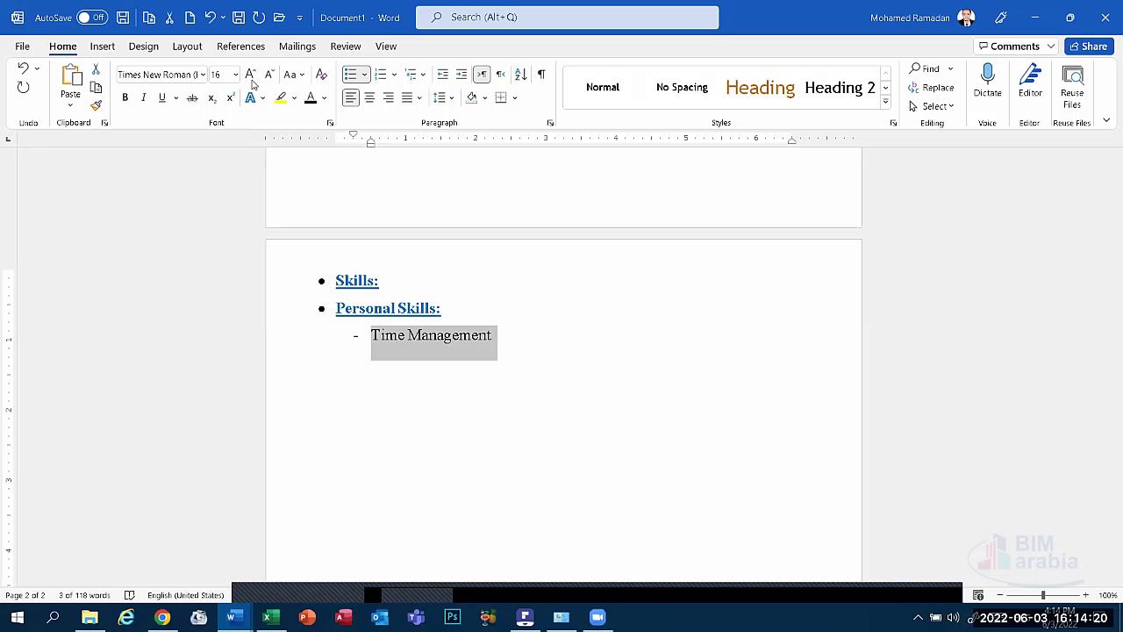
left_click(268, 74)
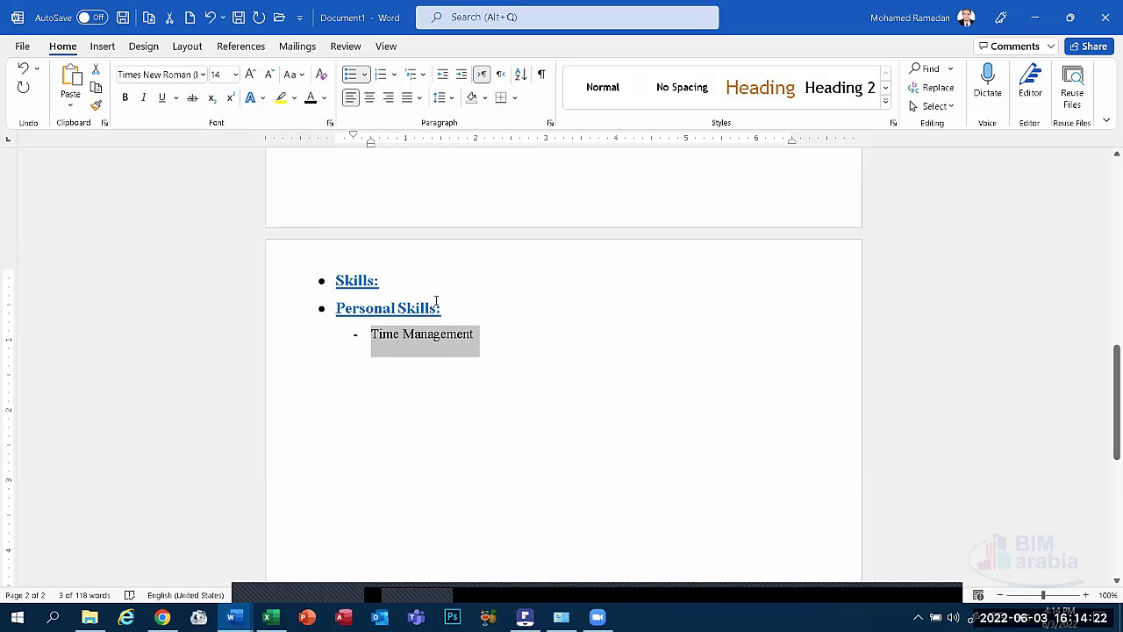
left_click(478, 335)
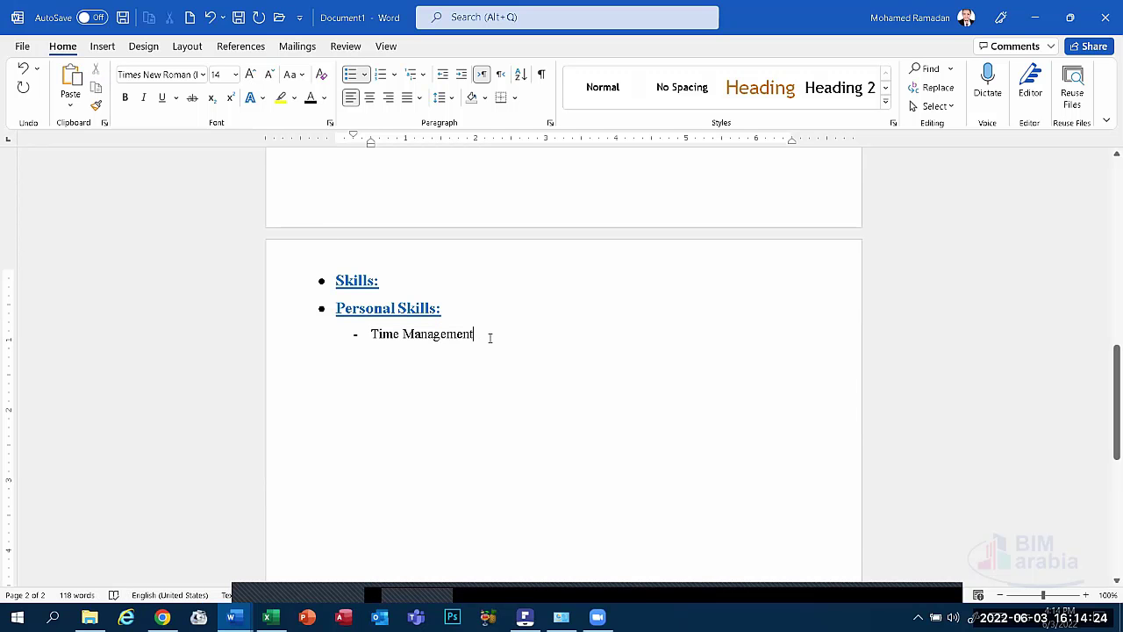
key("Return")
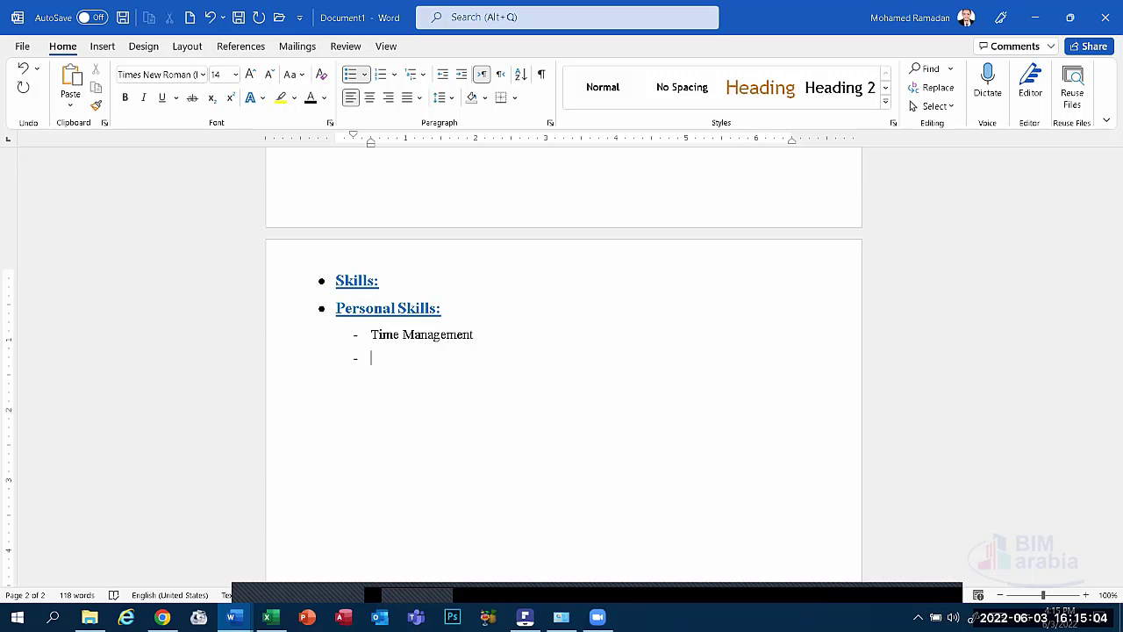
Enter 'Planning' and then 'Solve Problems' on successive dash lines below Time Management.
type("Planningd")
key("BackSpace")
type("Solve ")
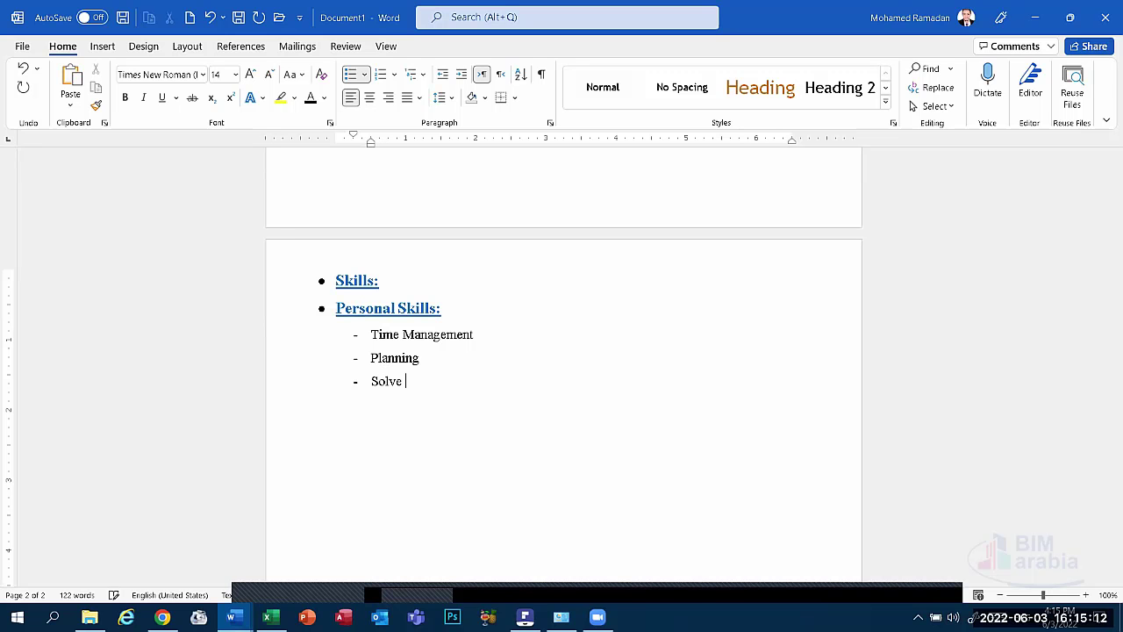
type("Problems")
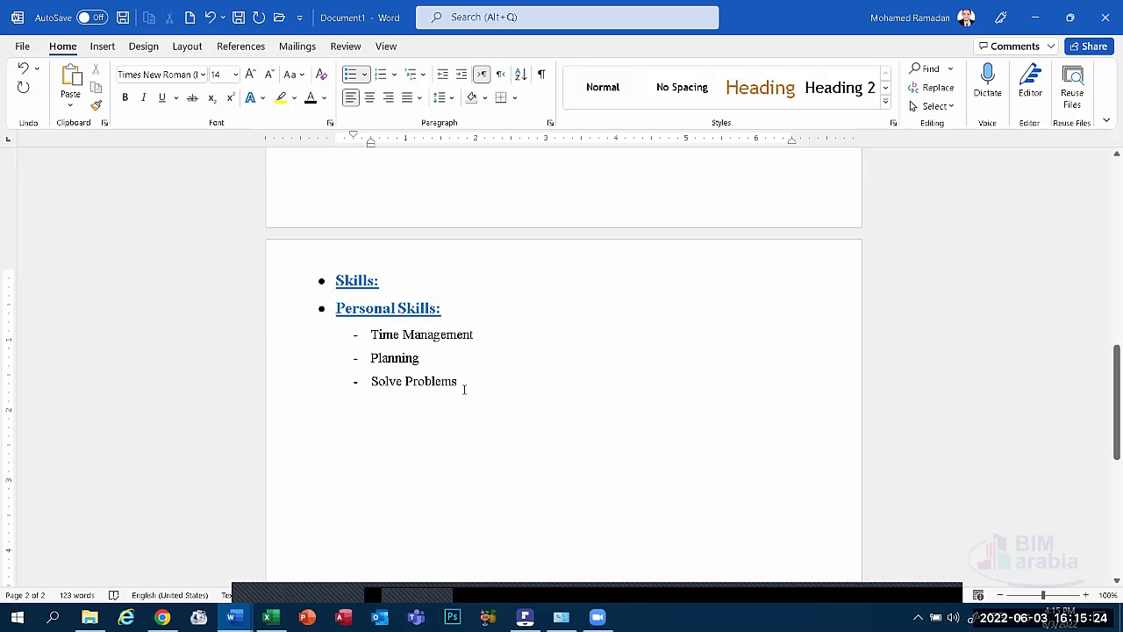
Paste a copy of the Personal Skills: heading below Solve Problems, with a space after its bullet.
triple_click(363, 309)
key("super+c")
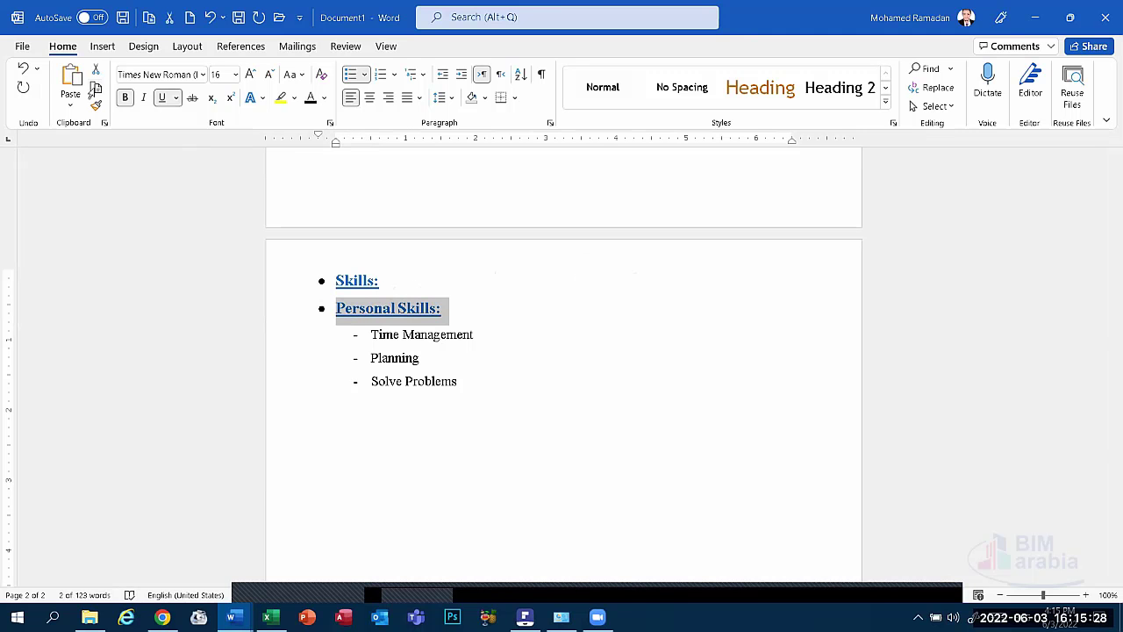
left_click(378, 417)
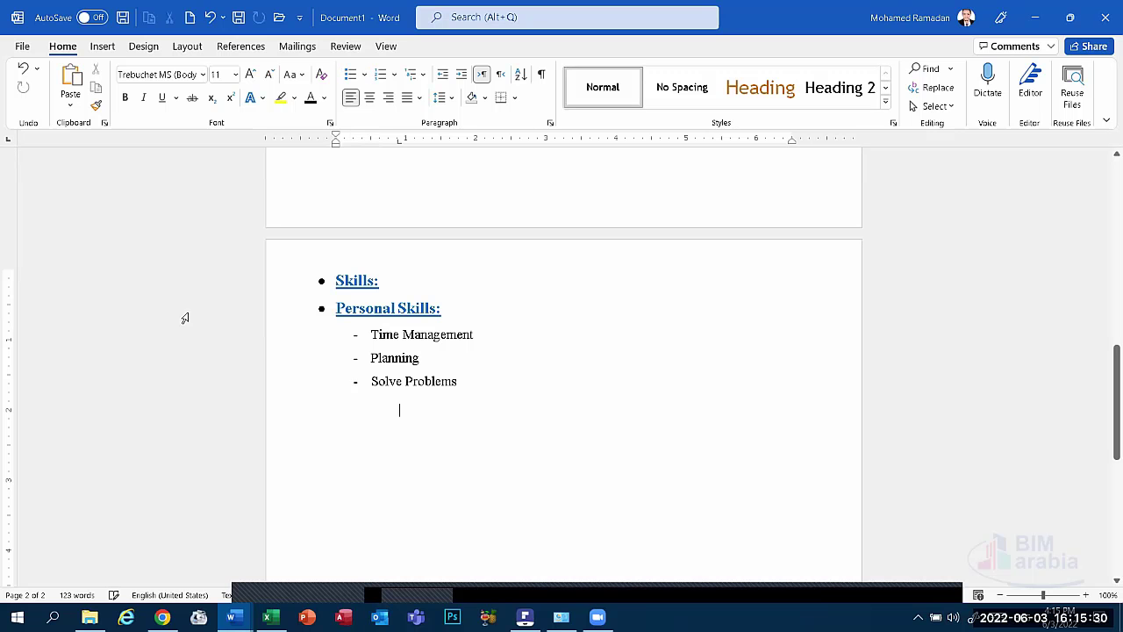
left_click(70, 83)
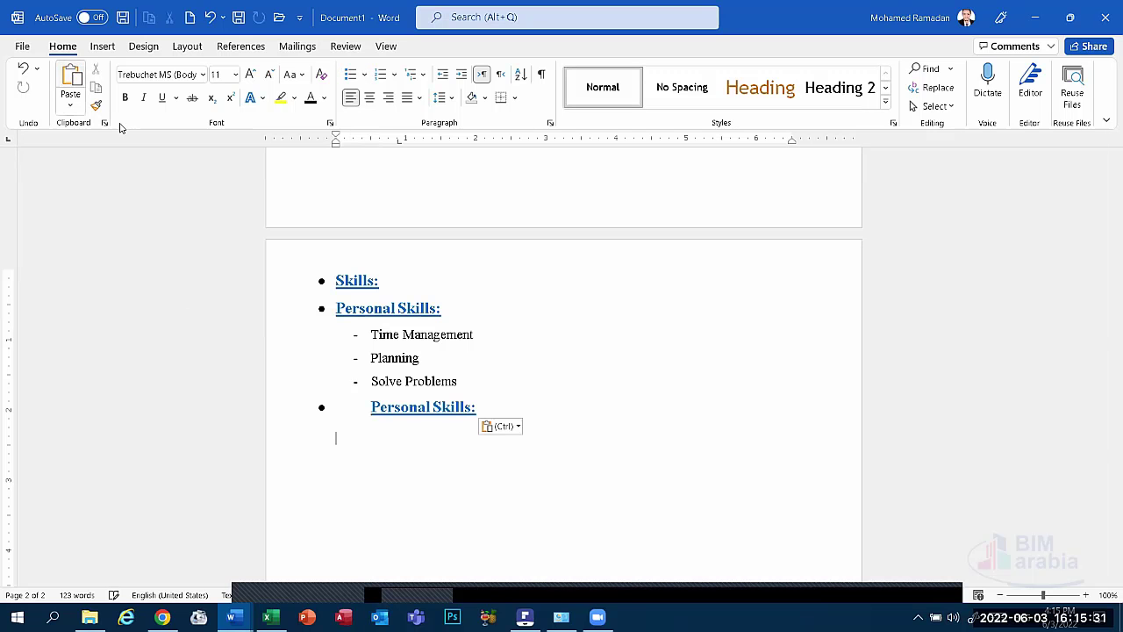
right_click(360, 408)
left_click(445, 232)
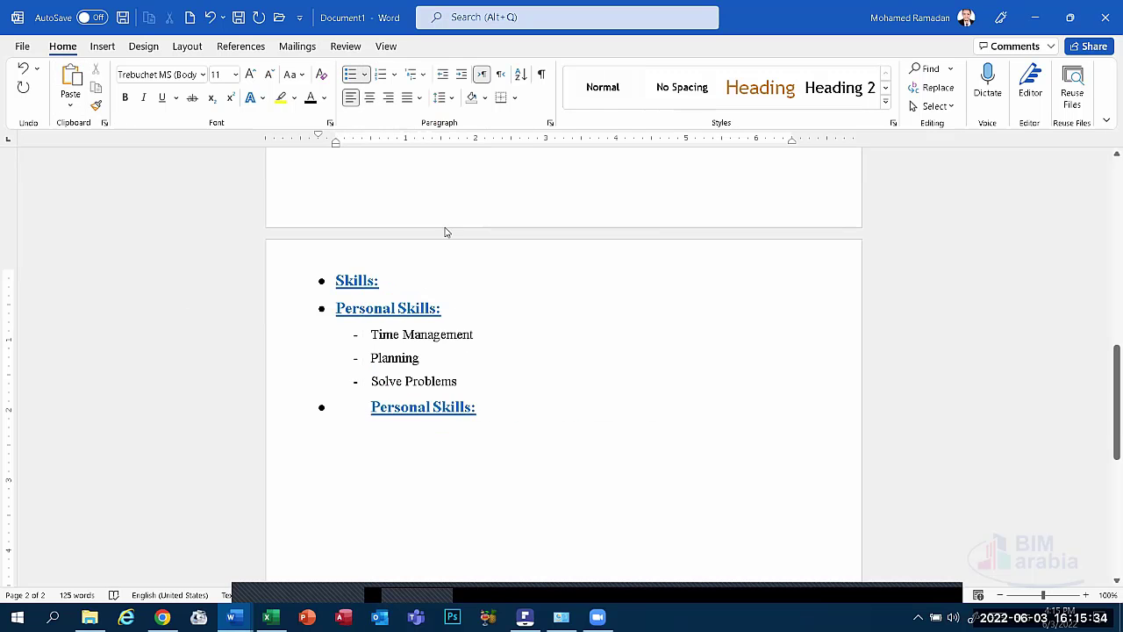
left_click(625, 312)
left_click(537, 331)
left_click(519, 364)
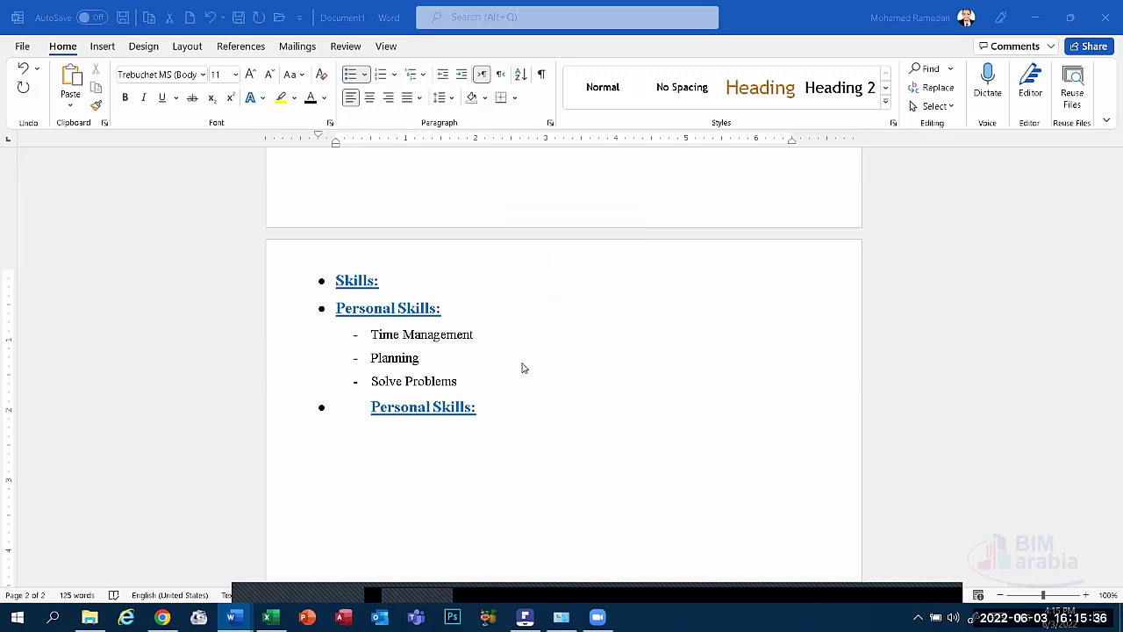
Add a blank line before Skills: and rename the pasted heading to 'Technical Skills:'.
scroll(413, 347, "up", 3)
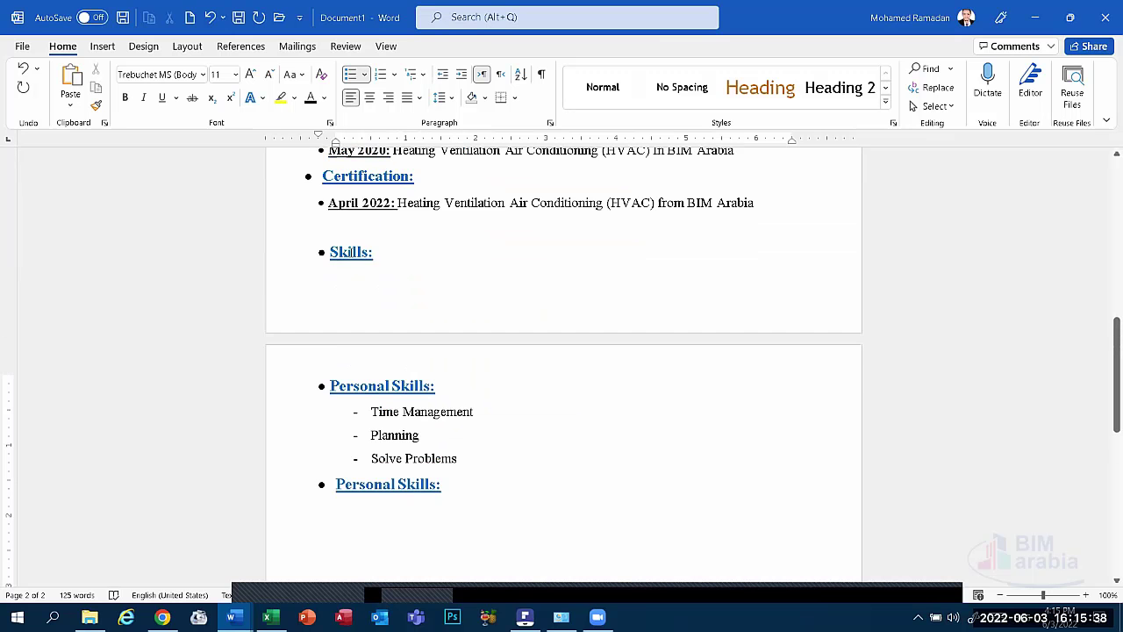
scroll(349, 252, "up", 1)
left_click(352, 260)
key("Return")
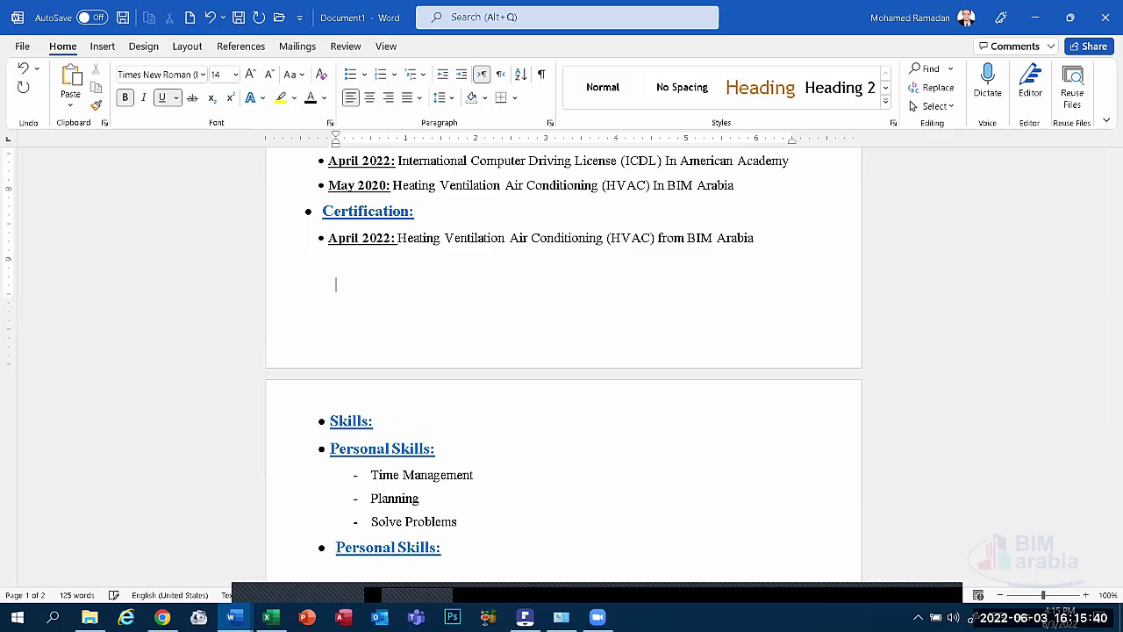
scroll(386, 346, "down", 5)
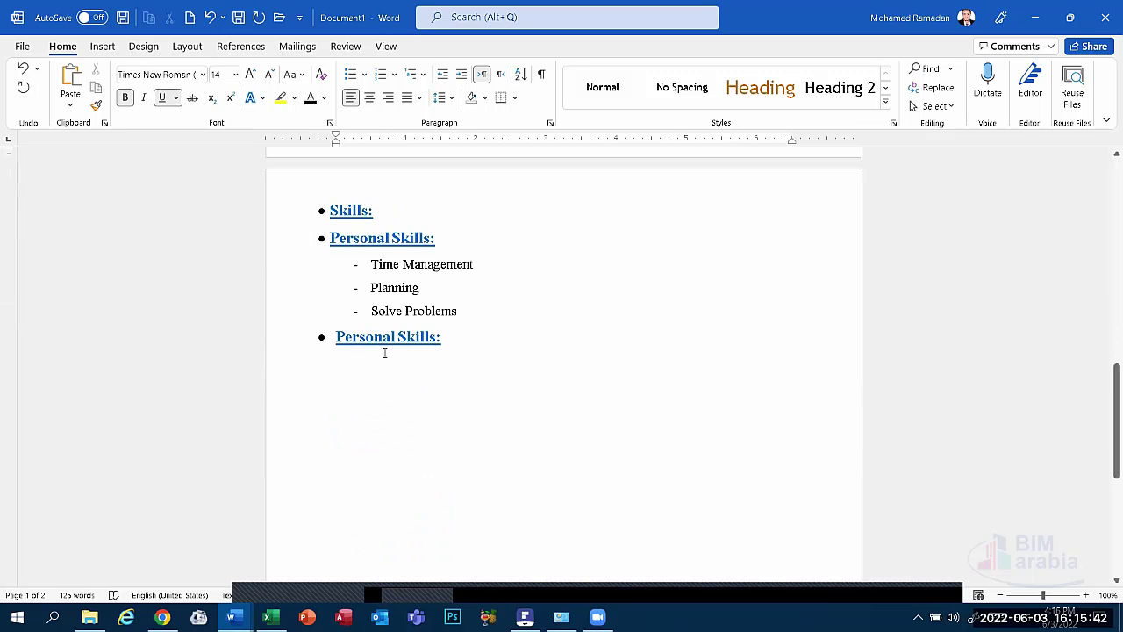
left_click_drag(393, 339, 333, 340)
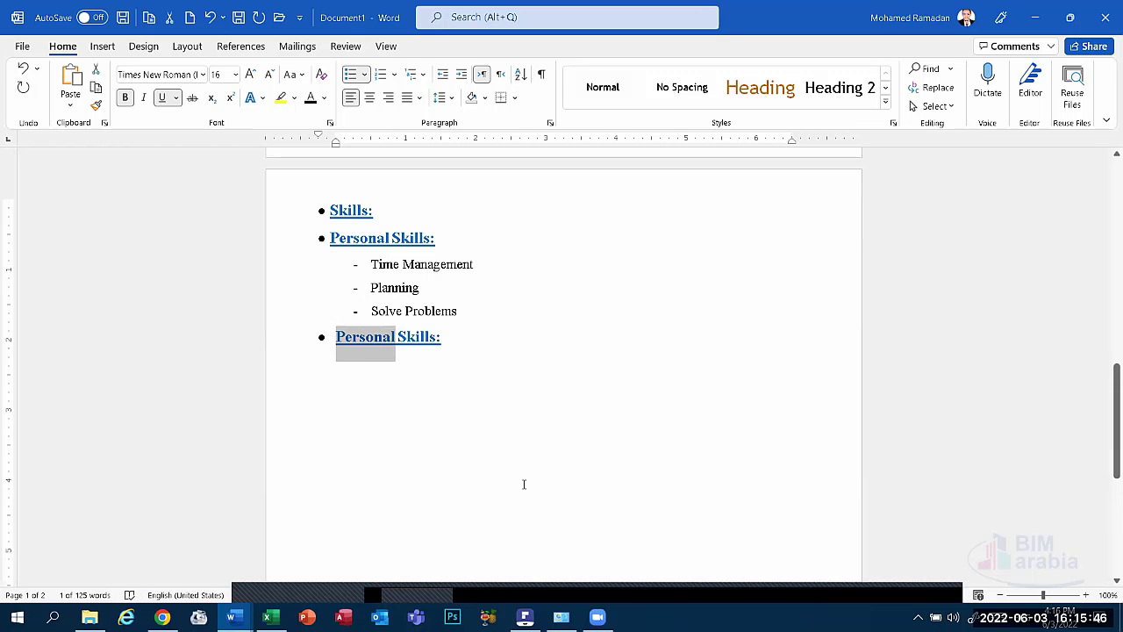
type("Te")
type("chnica")
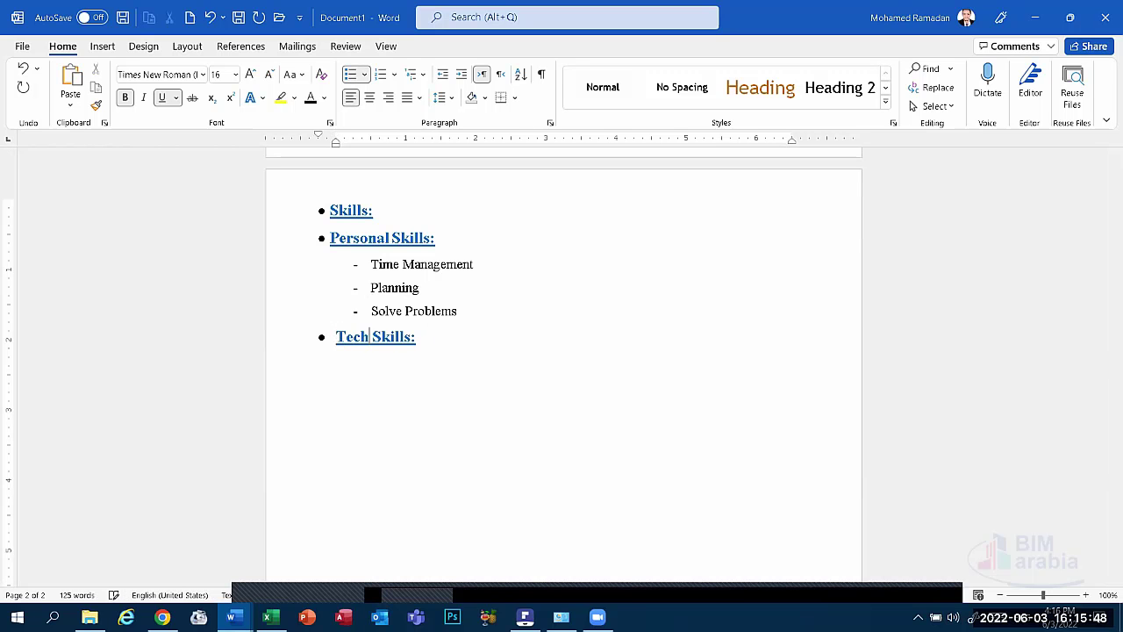
type("l")
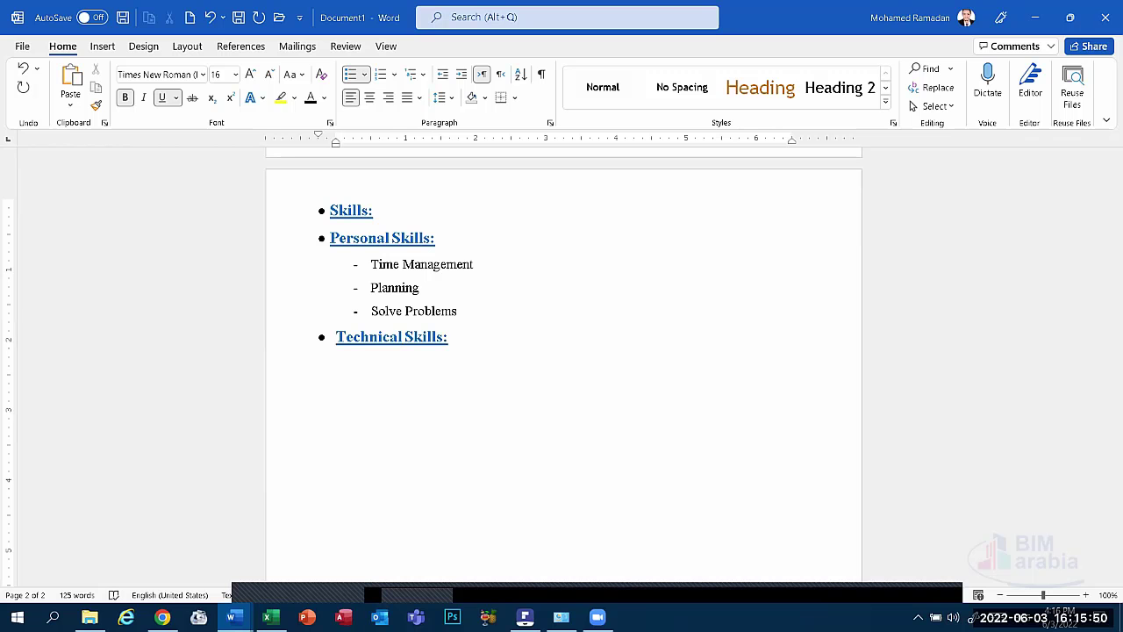
Copy the three Personal Skills items and paste them under Technical Skills:.
double_click(368, 389)
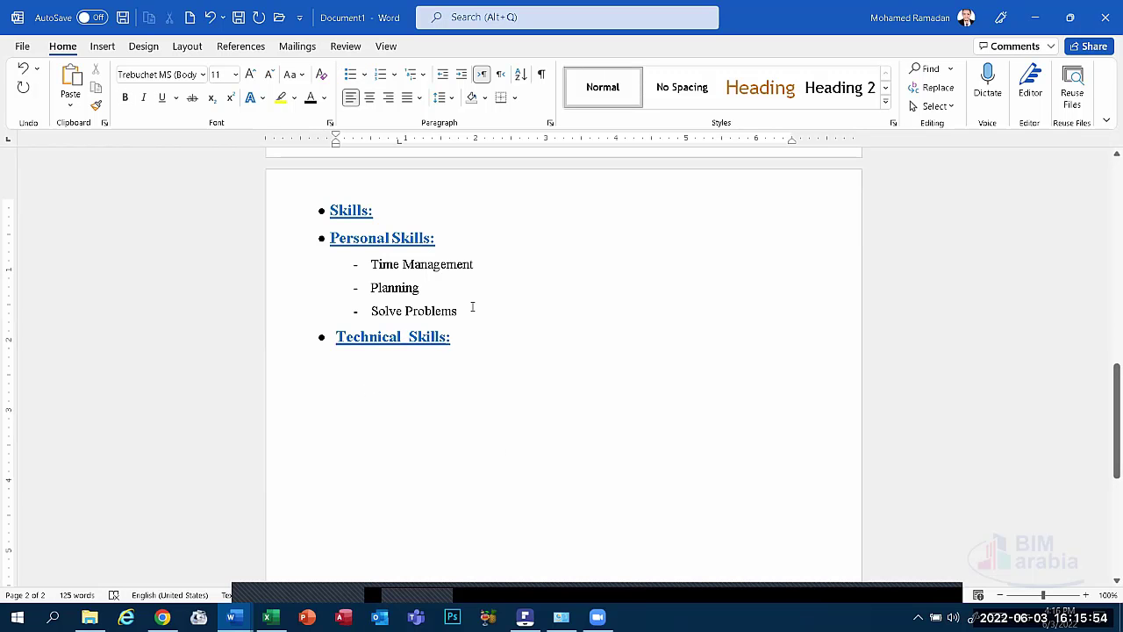
left_click_drag(471, 309, 325, 264)
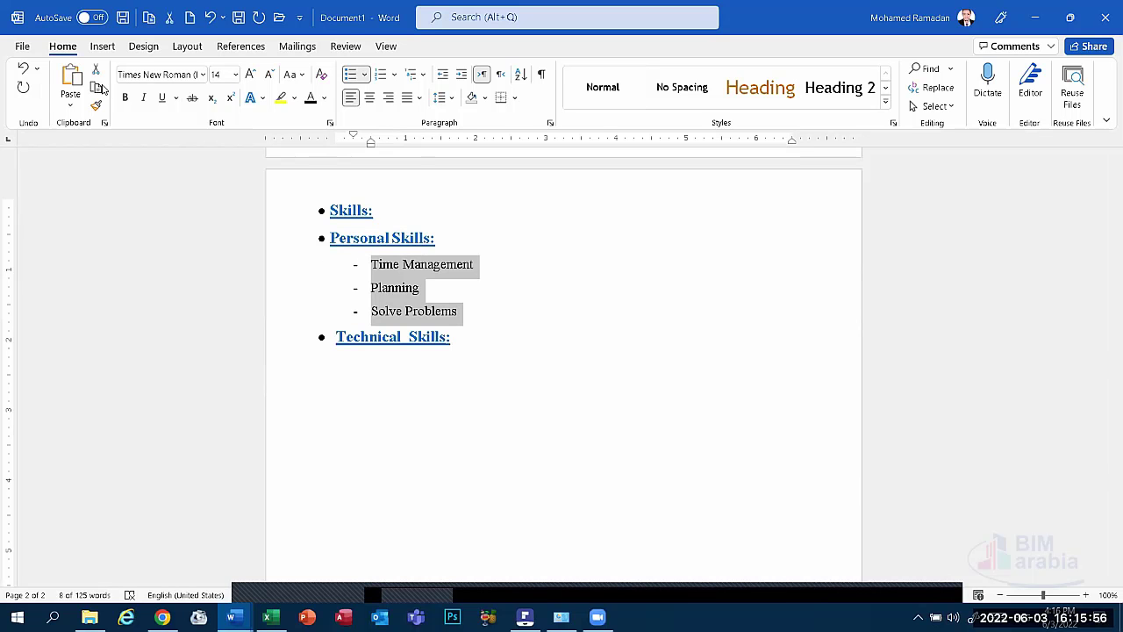
key("ctrl+c")
left_click(390, 372)
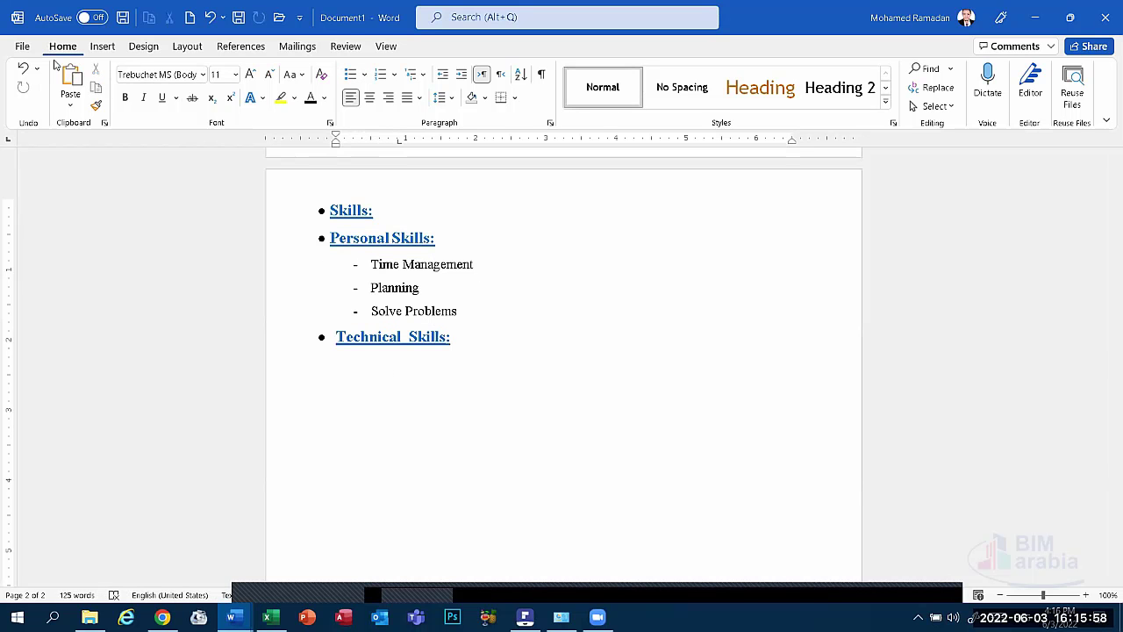
left_click(70, 83)
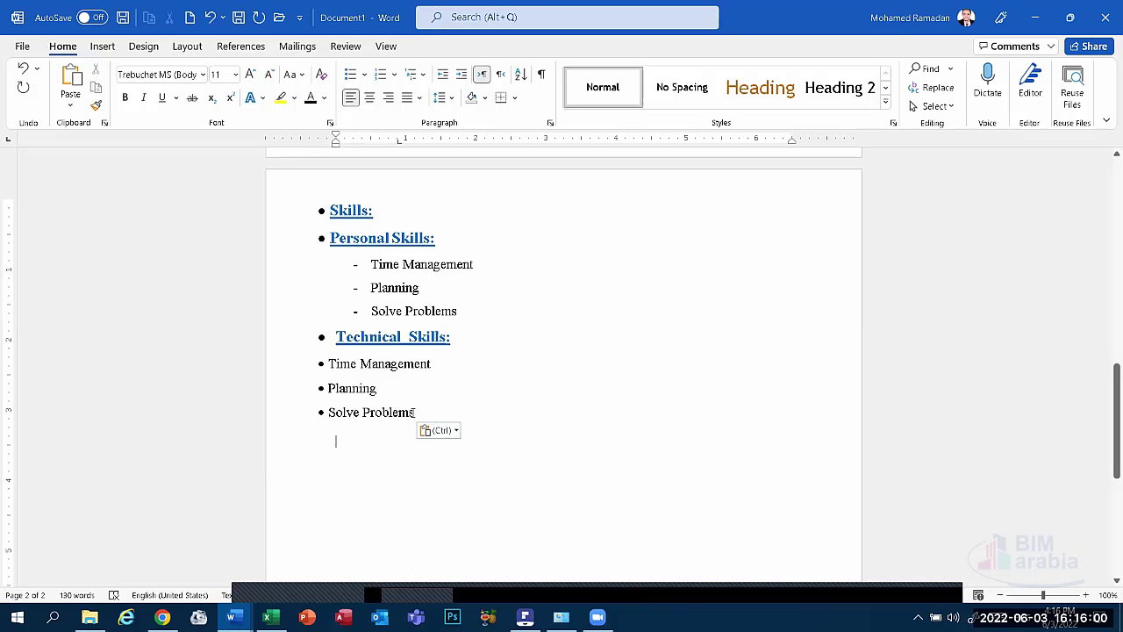
Delete the pasted Planning and Solve Problems lines, keeping one dashed Time Management item.
left_click_drag(413, 412, 338, 395)
key("BackSpace")
key("Up")
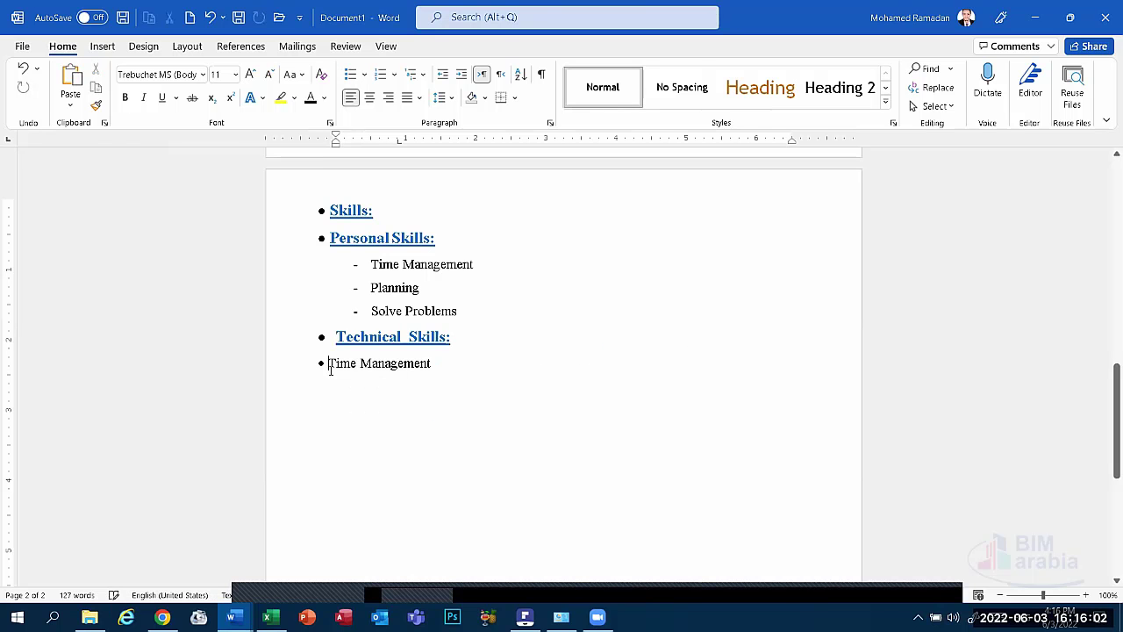
key("BackSpace")
key("ctrl+z")
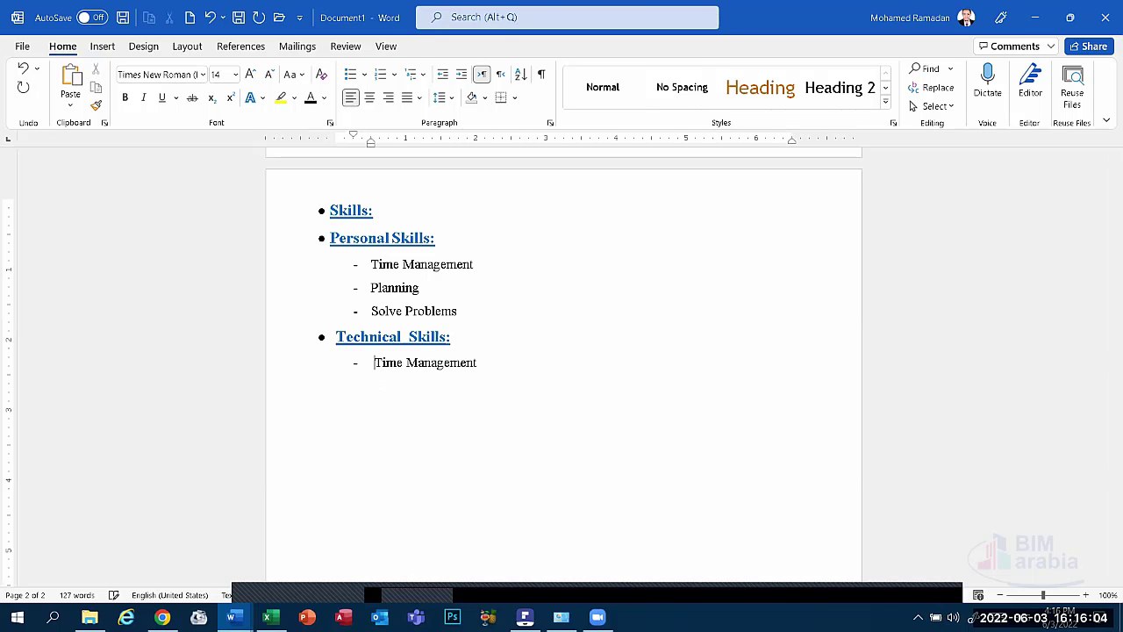
key("shift+Home")
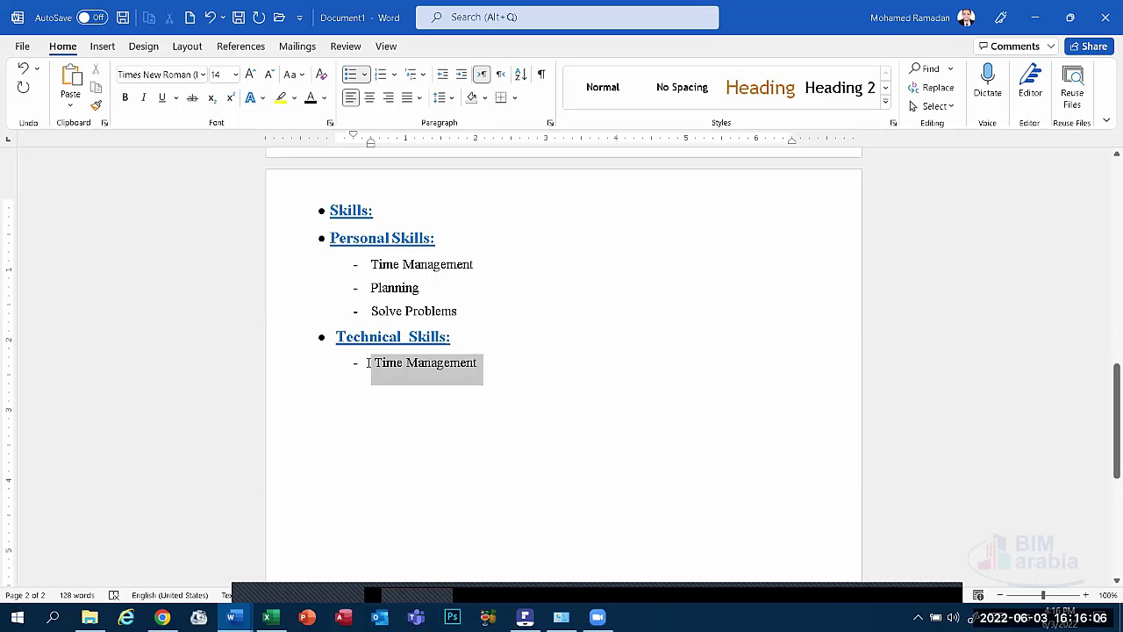
key("BackSpace")
key("BackSpace")
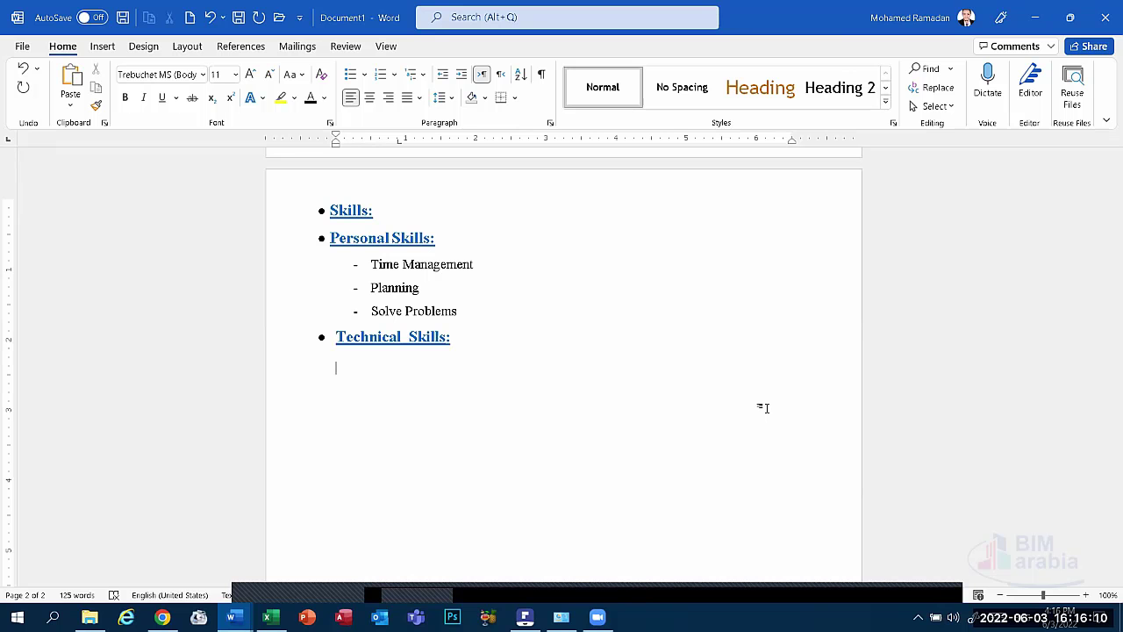
type("S")
key("ctrl+z")
key("ctrl+z")
key("ctrl+z")
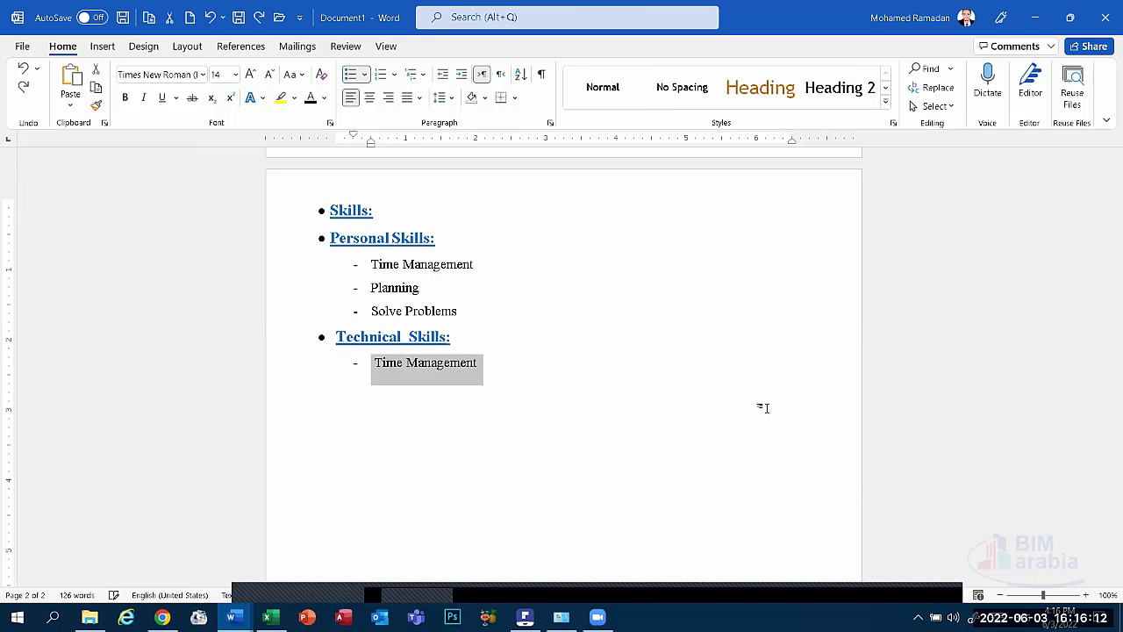
key("ctrl+y")
key("ctrl+y")
key("ctrl+y")
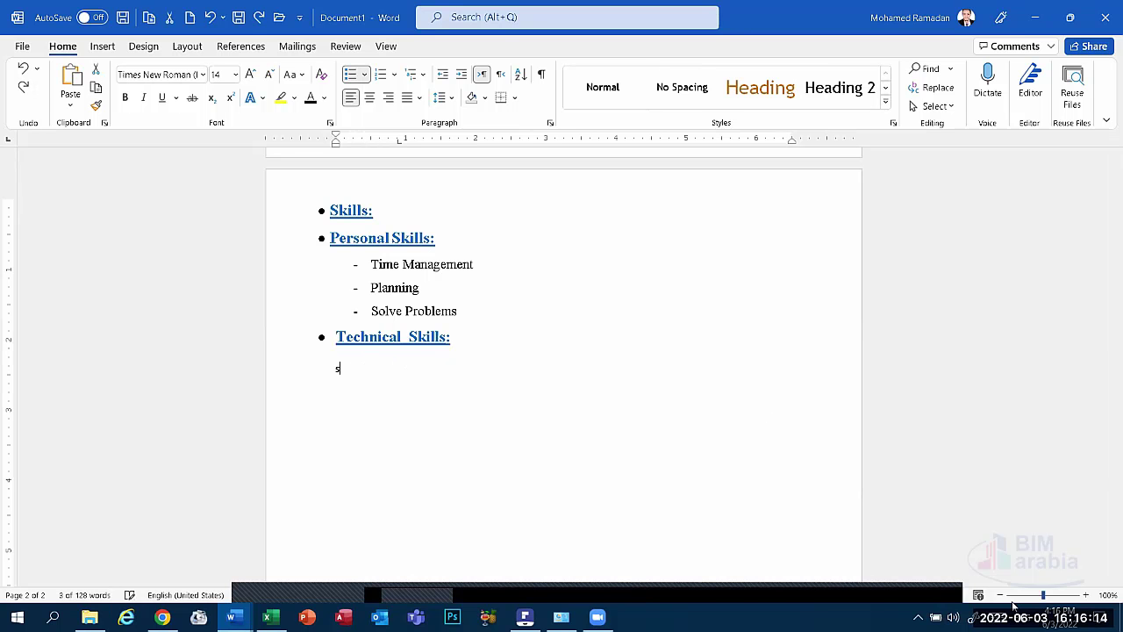
key("ctrl+z")
key("ctrl+z")
key("ctrl+z")
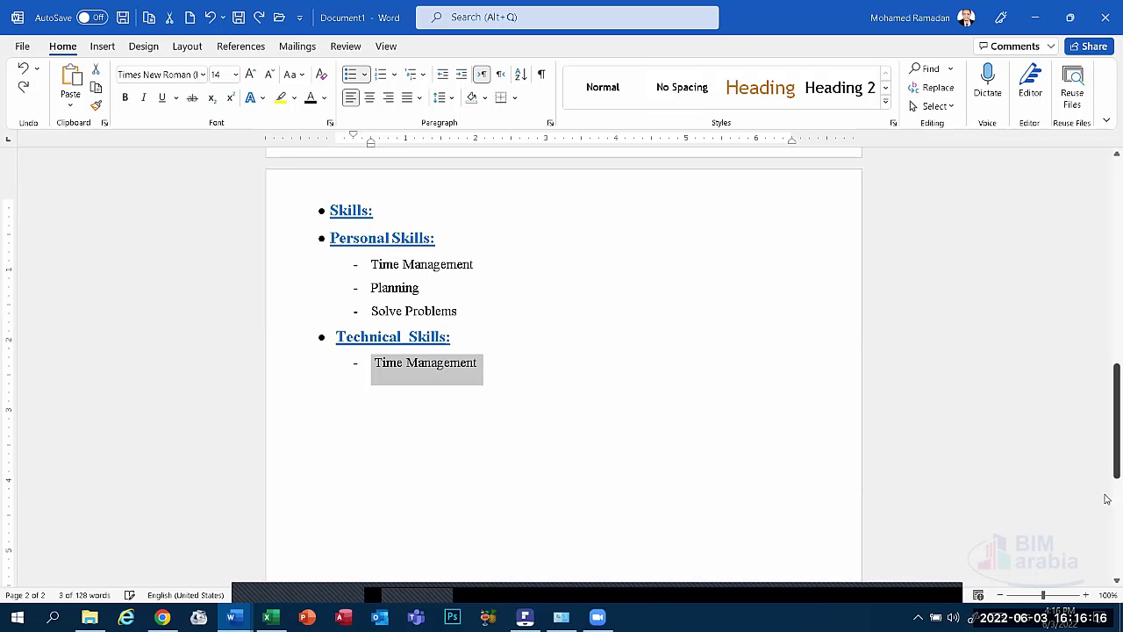
left_click(494, 373)
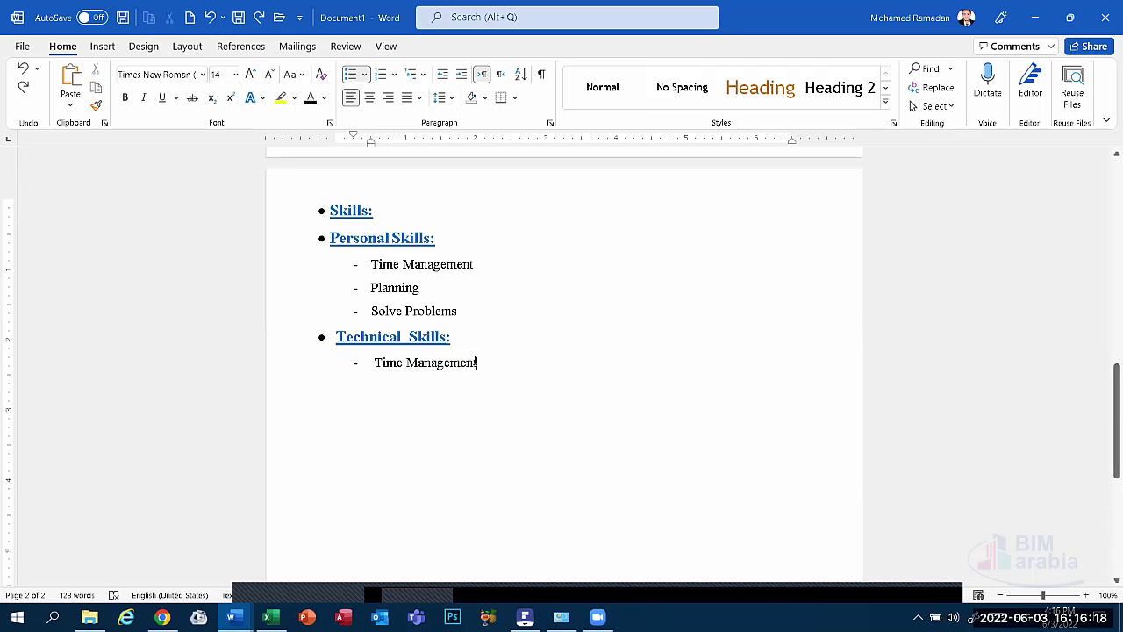
Replace Time Management with 'Sales' and add 'Marketing' as the next dash item.
left_click(383, 363, "shift")
key("BackSpace")
key("BackSpace")
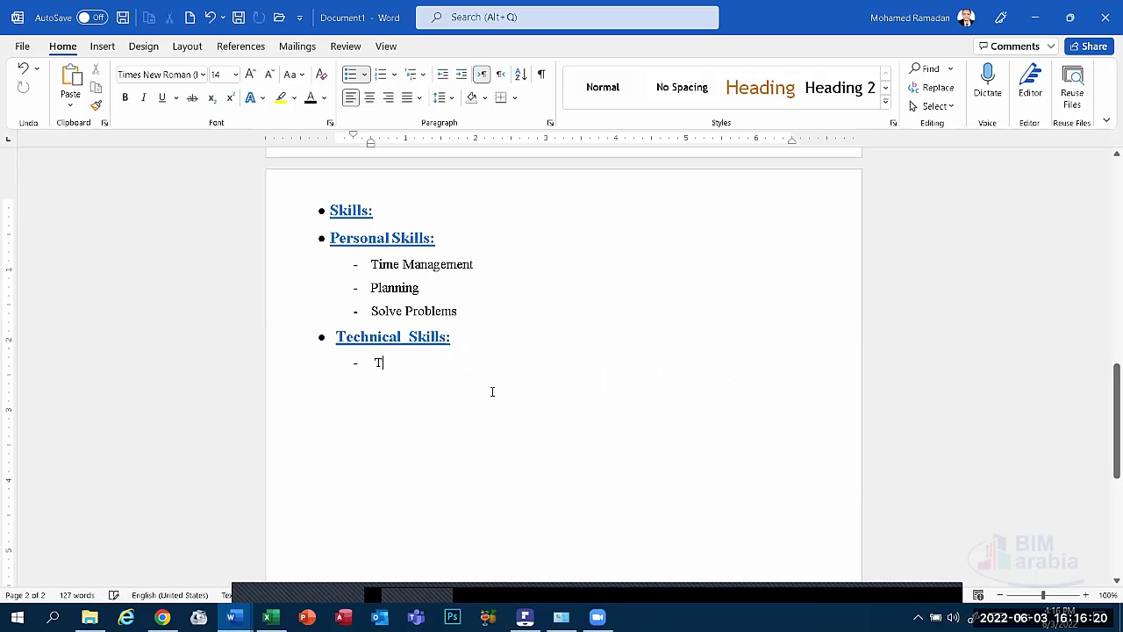
type("Sa")
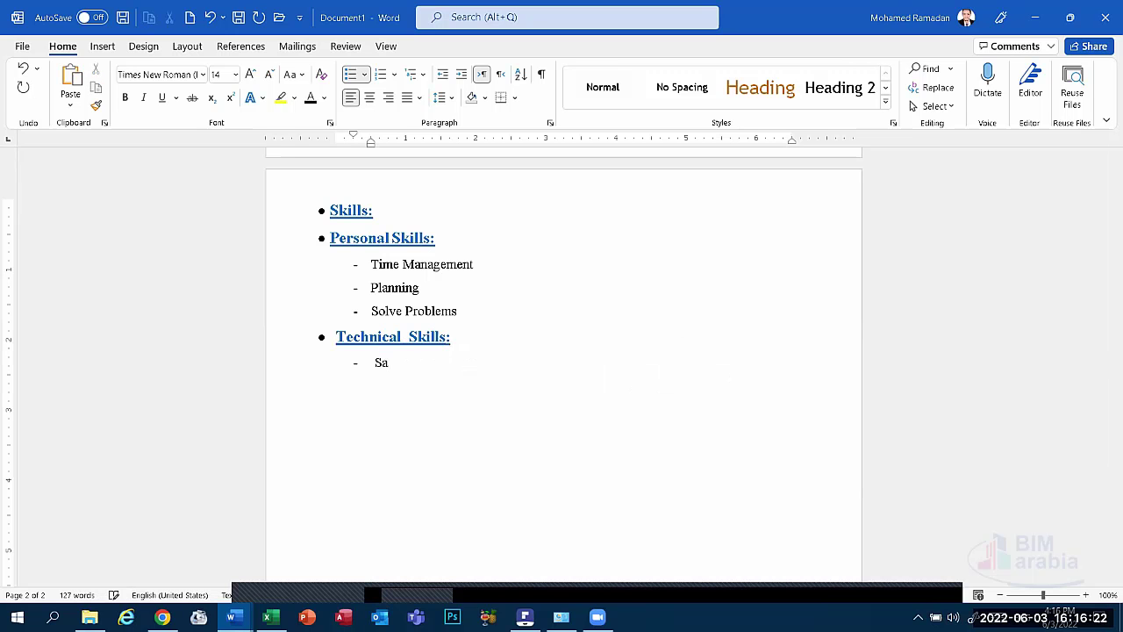
type("les")
key("Return")
type("Ma")
type("rketing")
Add 'Project Management', 'Fluid' and 'Thermodynamics' as further dash items.
type("P")
type("roject")
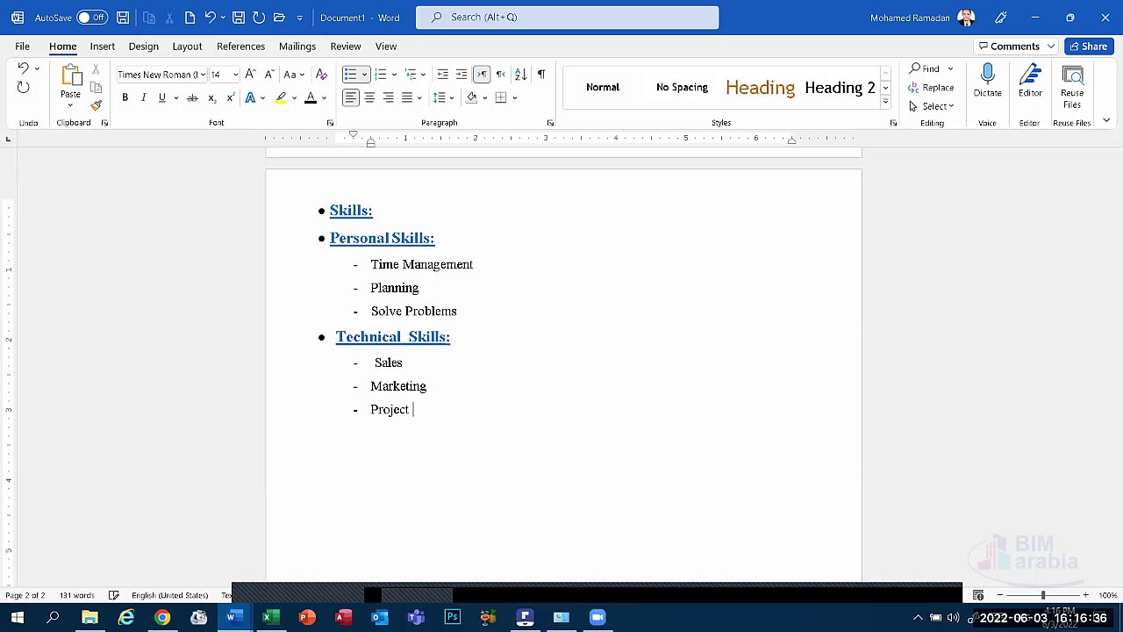
type(" Mana")
key("BackSpace")
key("BackSpace")
type("nag")
key("BackSpace")
key("BackSpace")
type("agement")
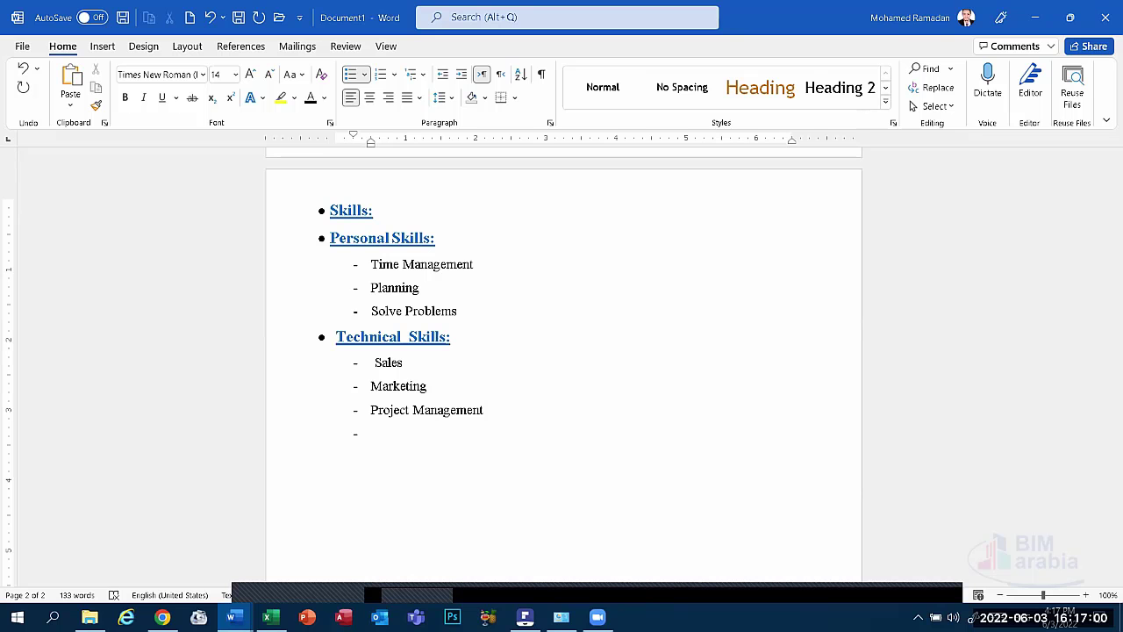
type("Fluid")
key("Return")
type("Thermodyn")
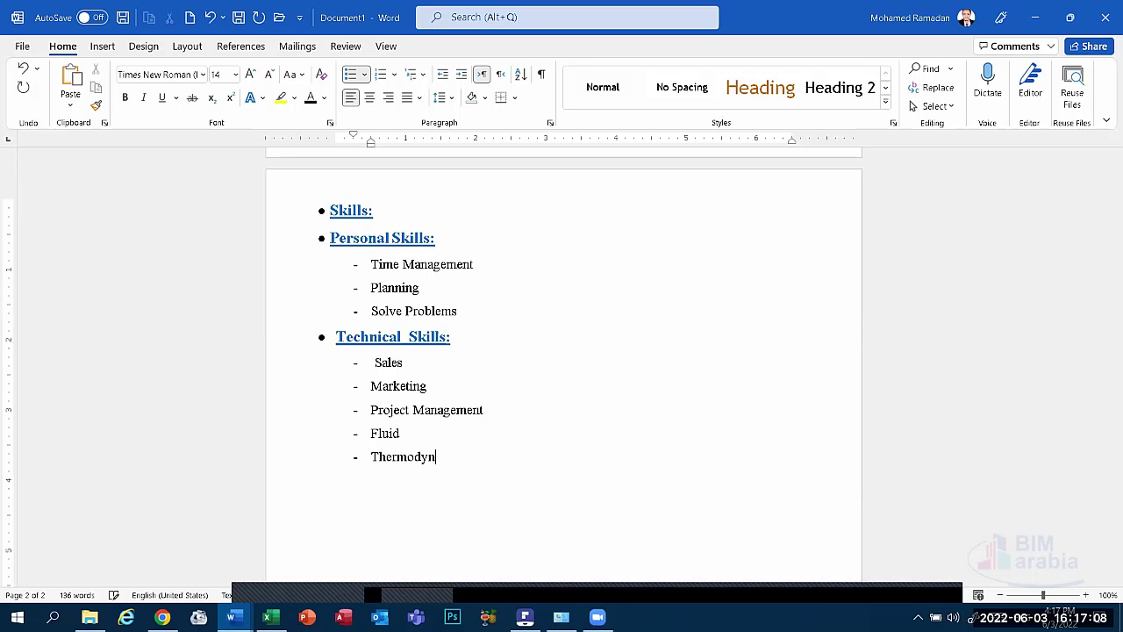
type("amics")
left_click_drag(482, 463, 409, 456)
left_click(446, 472)
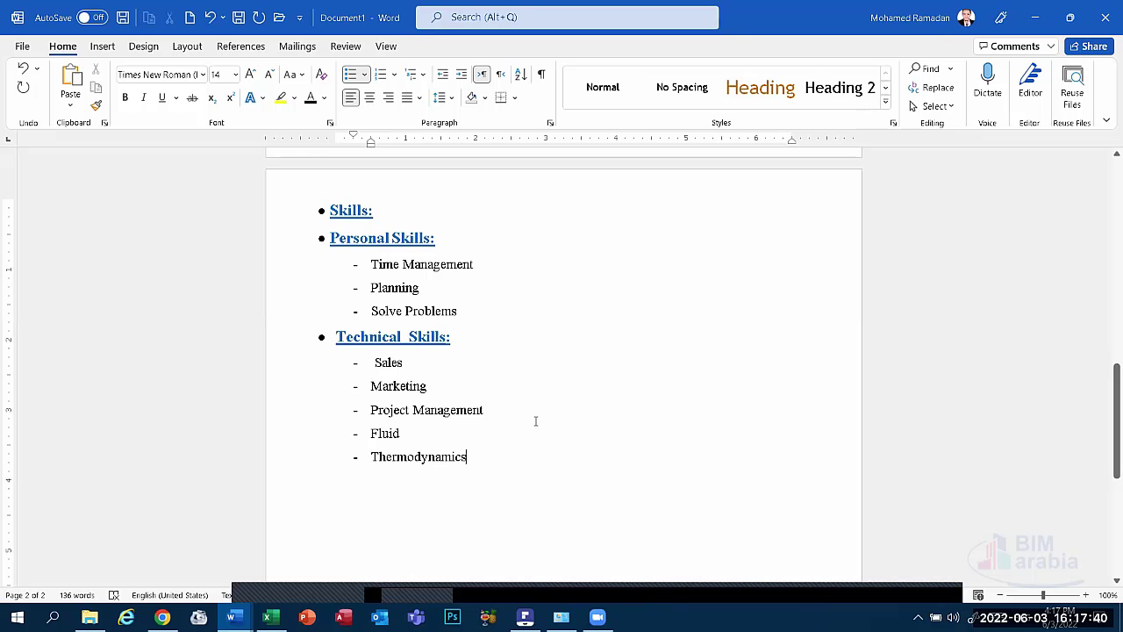
Paste a copy of the Technical Skills: heading below Thermodynamics and select the pasted line.
left_click(307, 339)
left_click(97, 104)
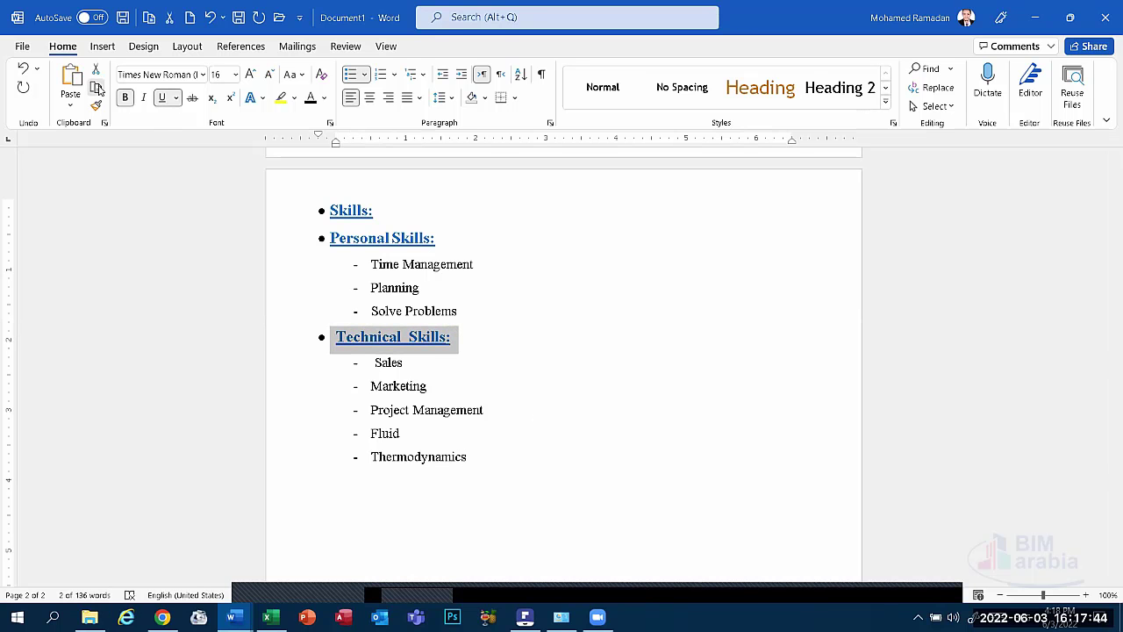
left_click(390, 484)
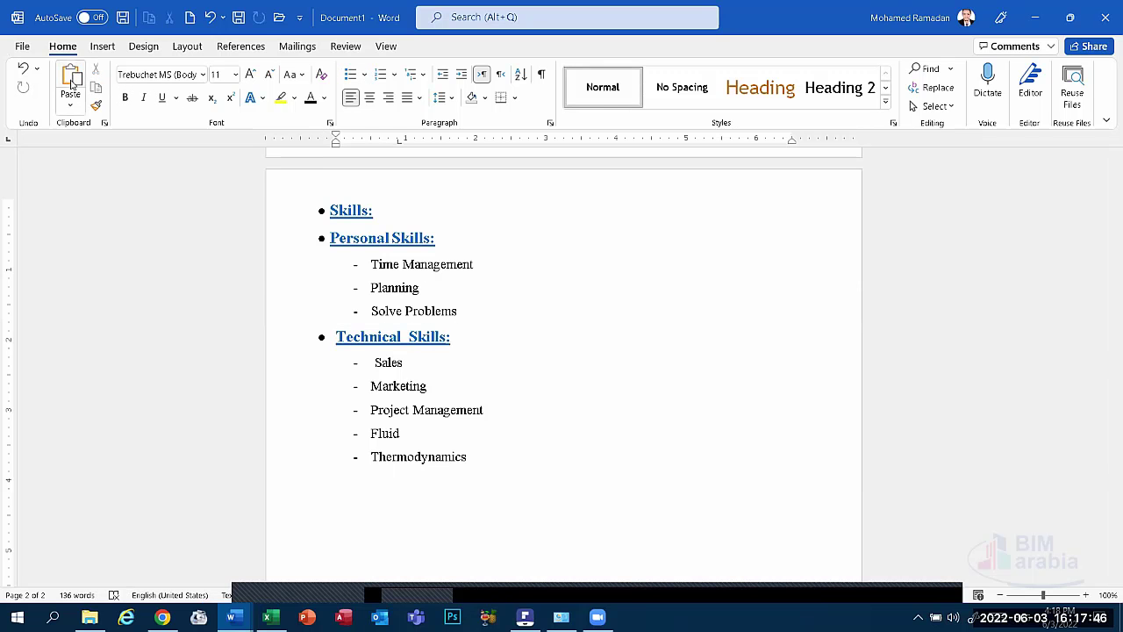
type("Technical  Skills:")
scroll(376, 419, "down", 1)
triple_click(401, 416)
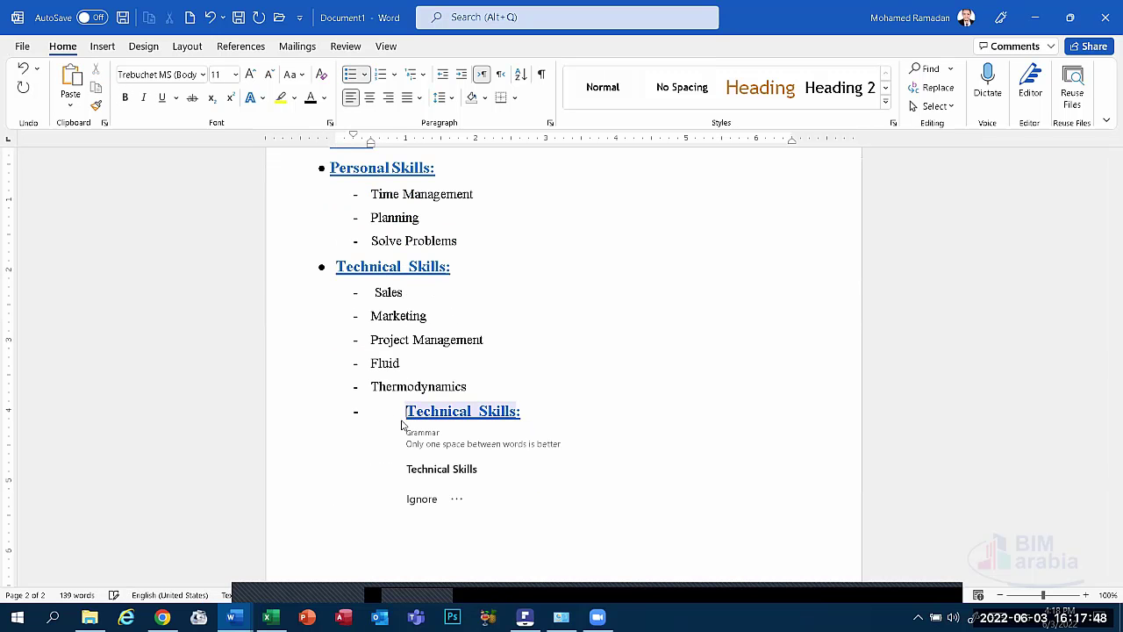
left_click(389, 411)
triple_click(446, 415)
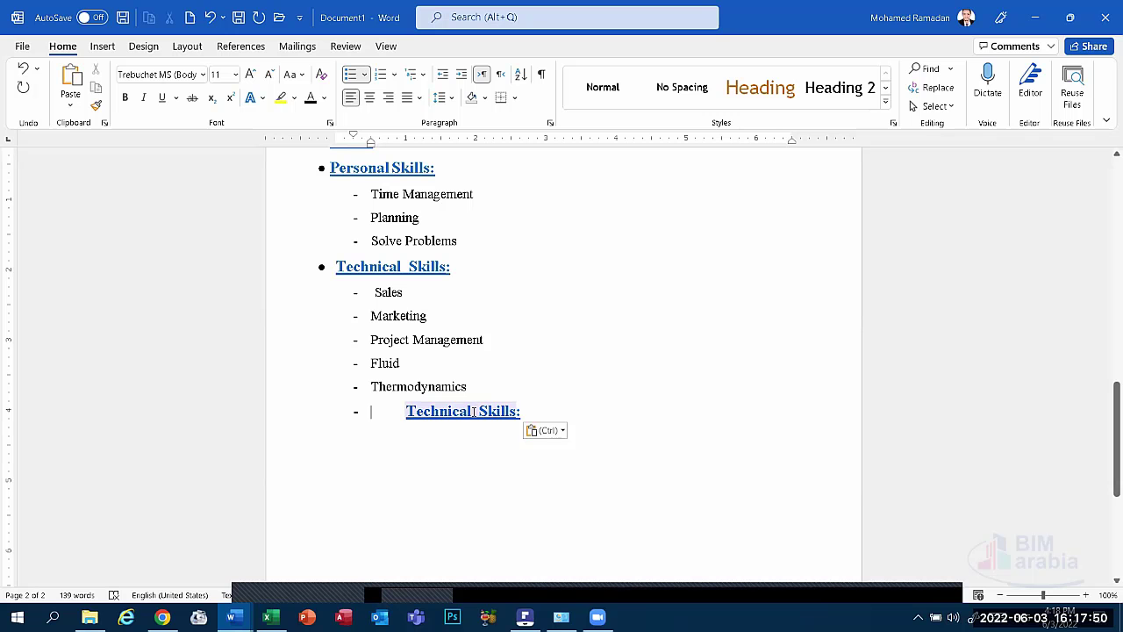
Rename the copy to 'Computer Skills:' and set its bullet to be followed by a space.
left_click_drag(471, 411, 394, 410)
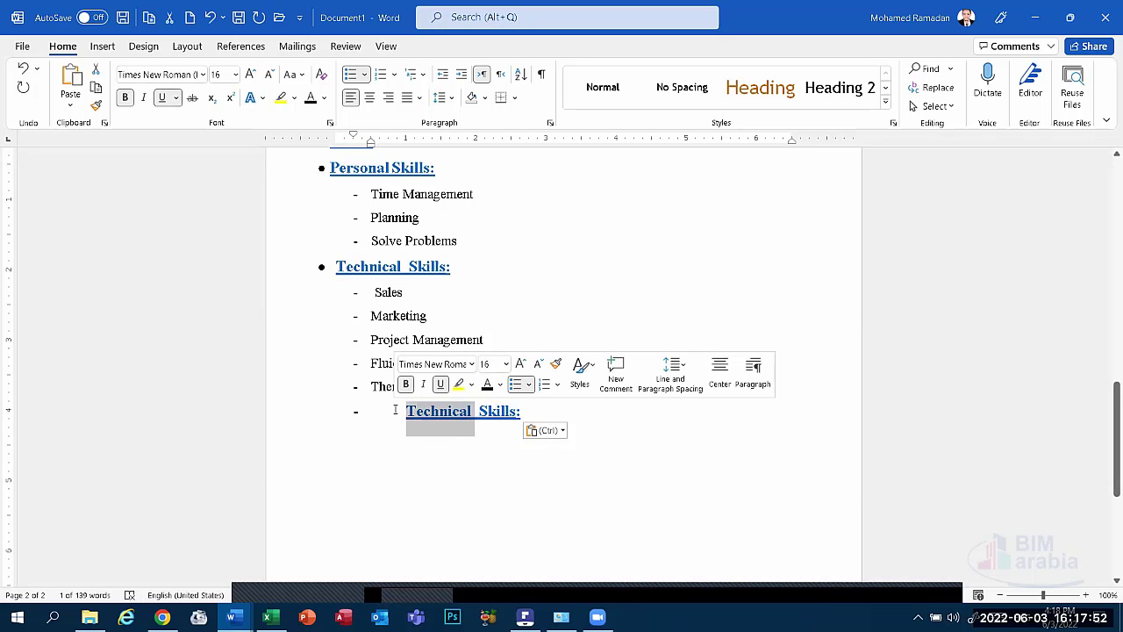
type("Computer")
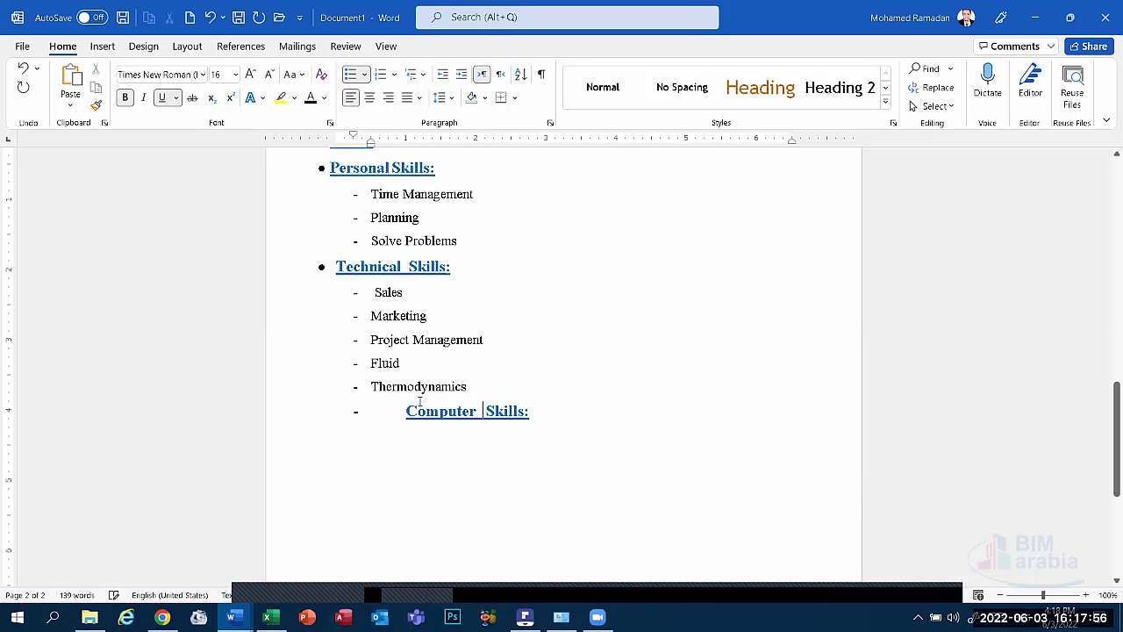
key("BackSpace")
left_click(395, 416)
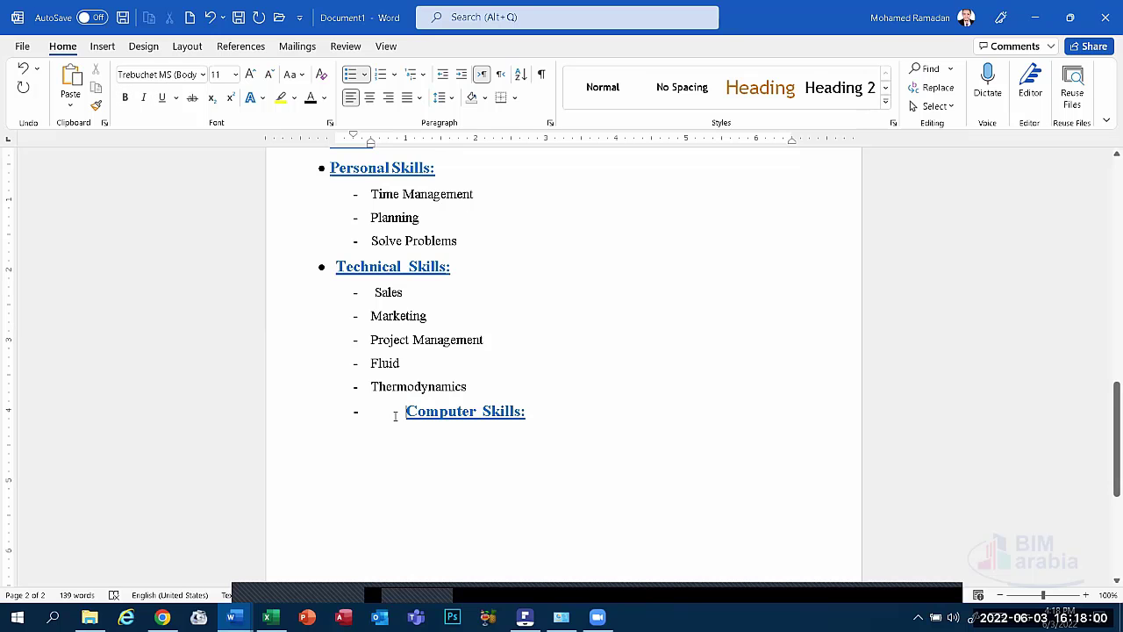
right_click(395, 415)
left_click(433, 174)
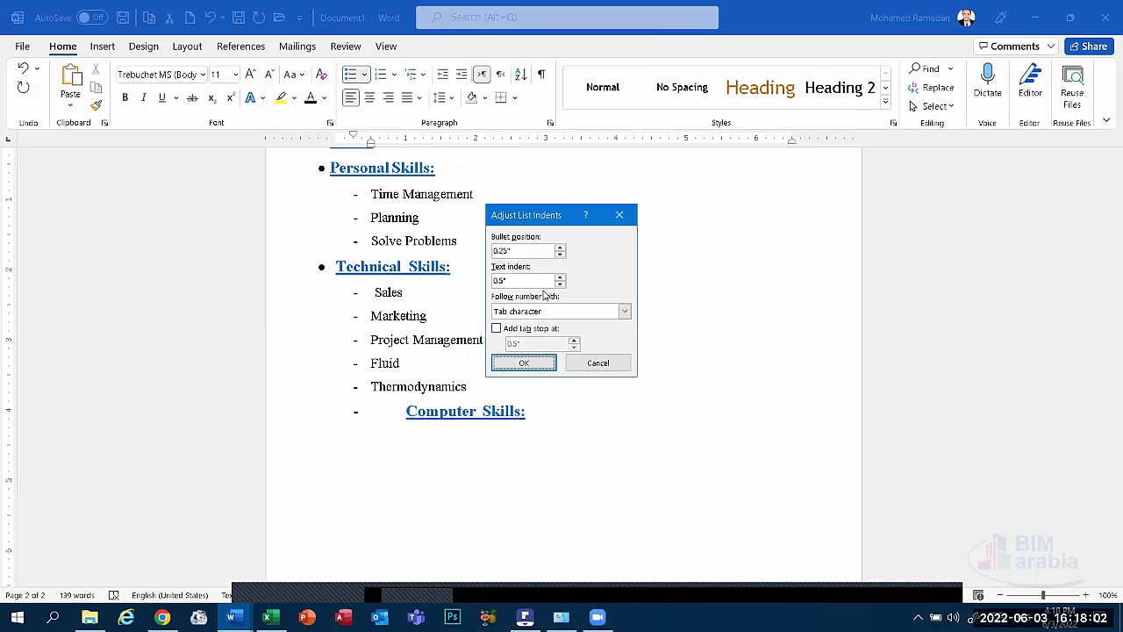
left_click(539, 313)
left_click(531, 335)
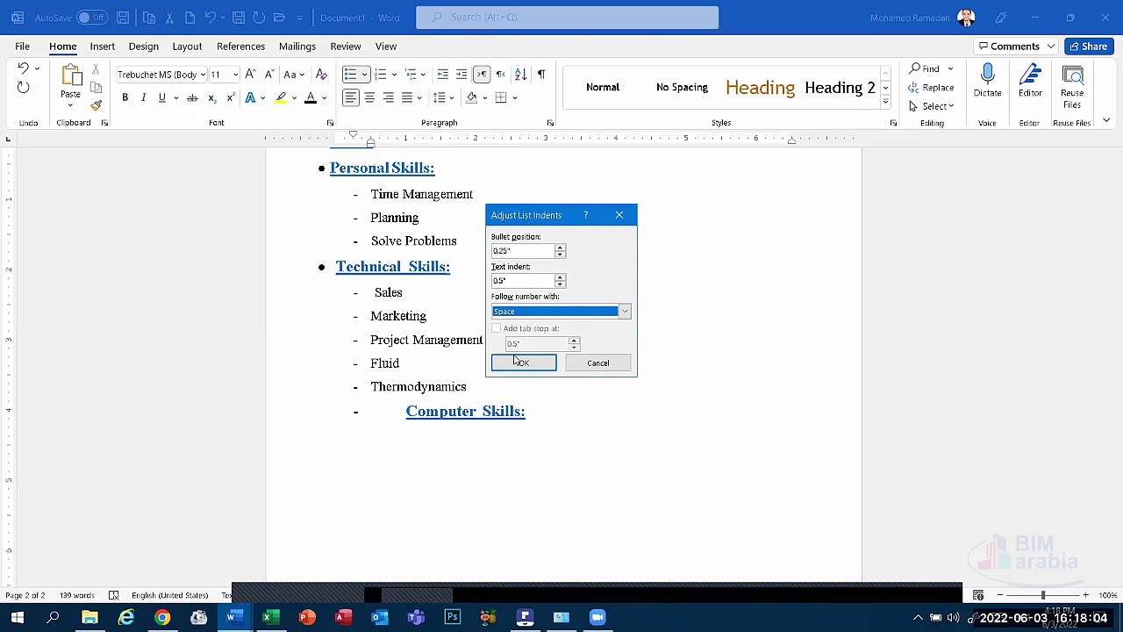
left_click(523, 363)
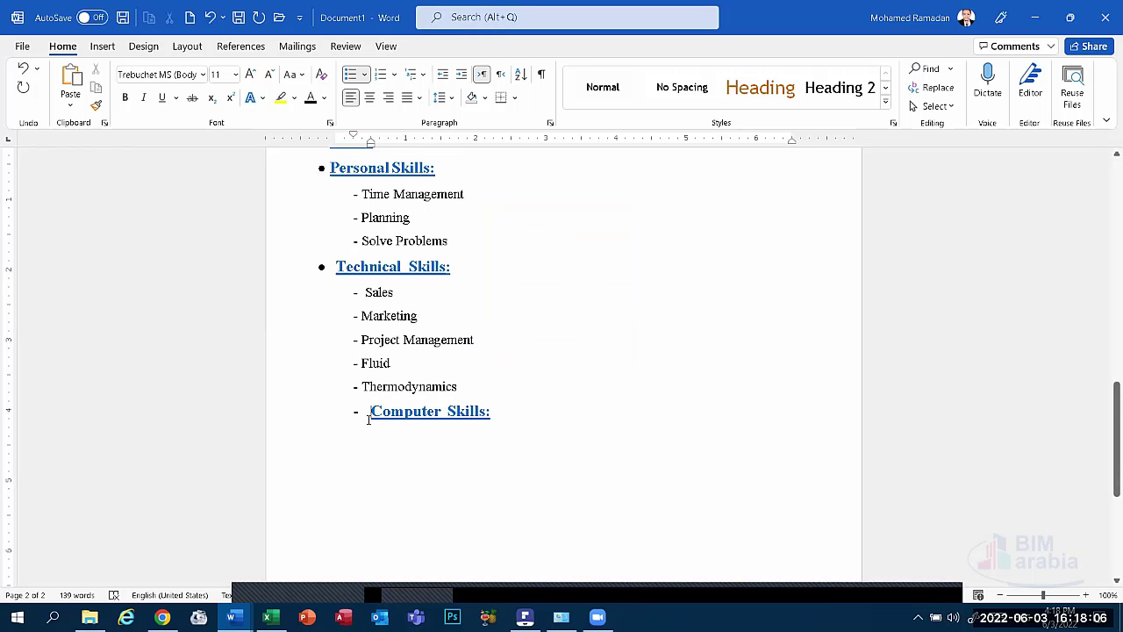
Replace the dash with a round bullet and shift the heading left on the ruler to align.
key("Tab")
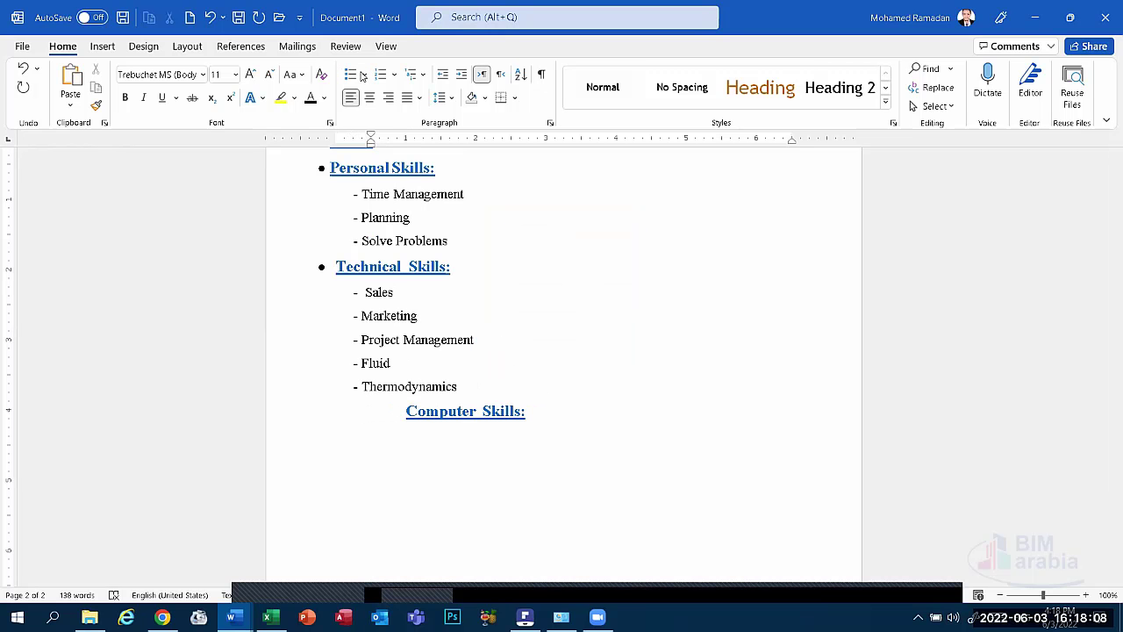
left_click(364, 74)
left_click(396, 186)
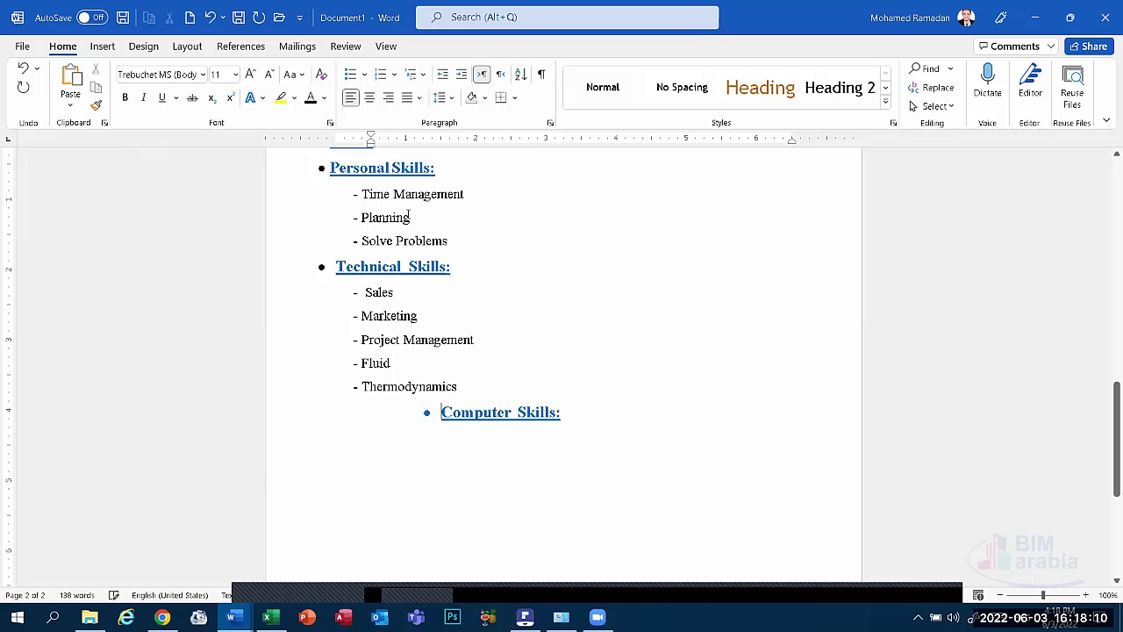
left_click(426, 412)
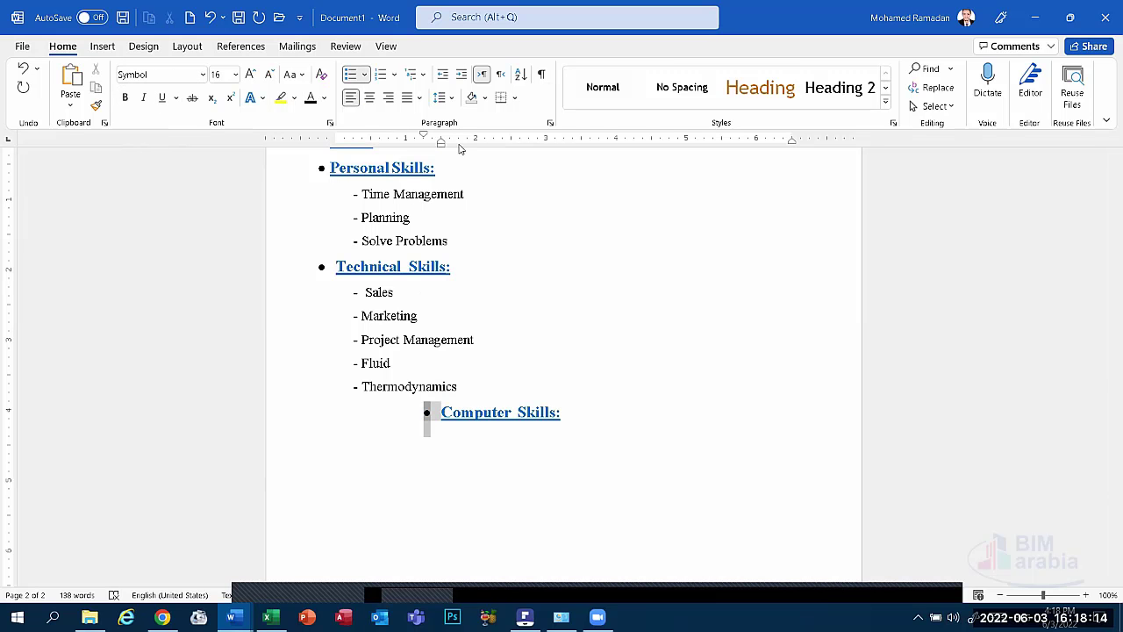
left_click_drag(440, 143, 336, 147)
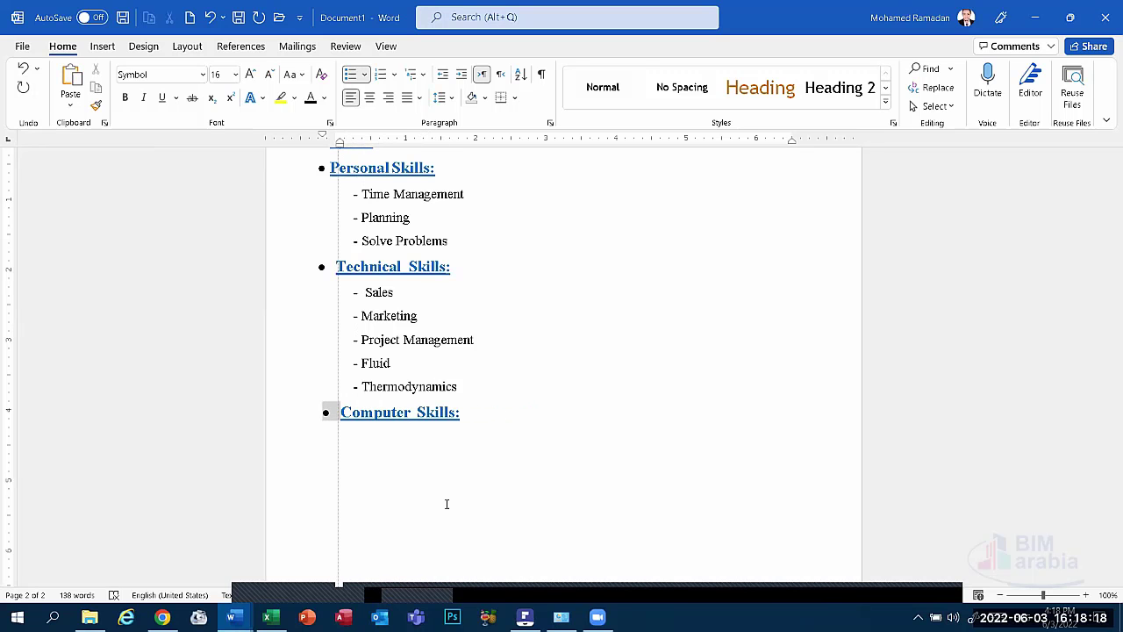
Paste the copied skills list under Computer Skills and delete everything except the Sales line.
left_click(395, 450)
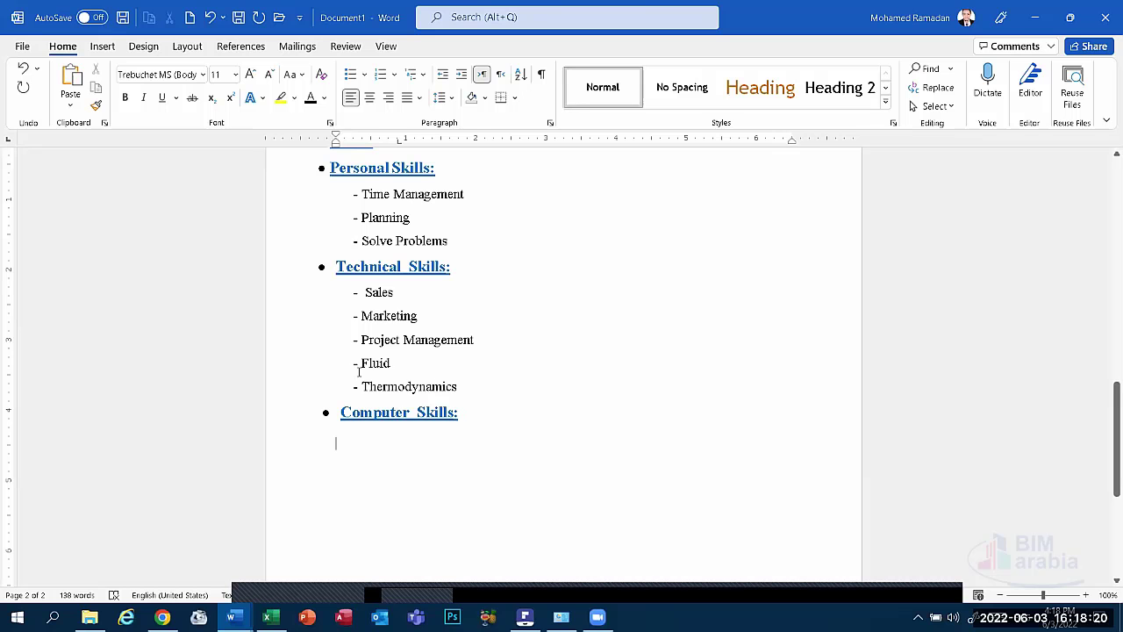
left_click_drag(464, 387, 314, 296)
key("super+c")
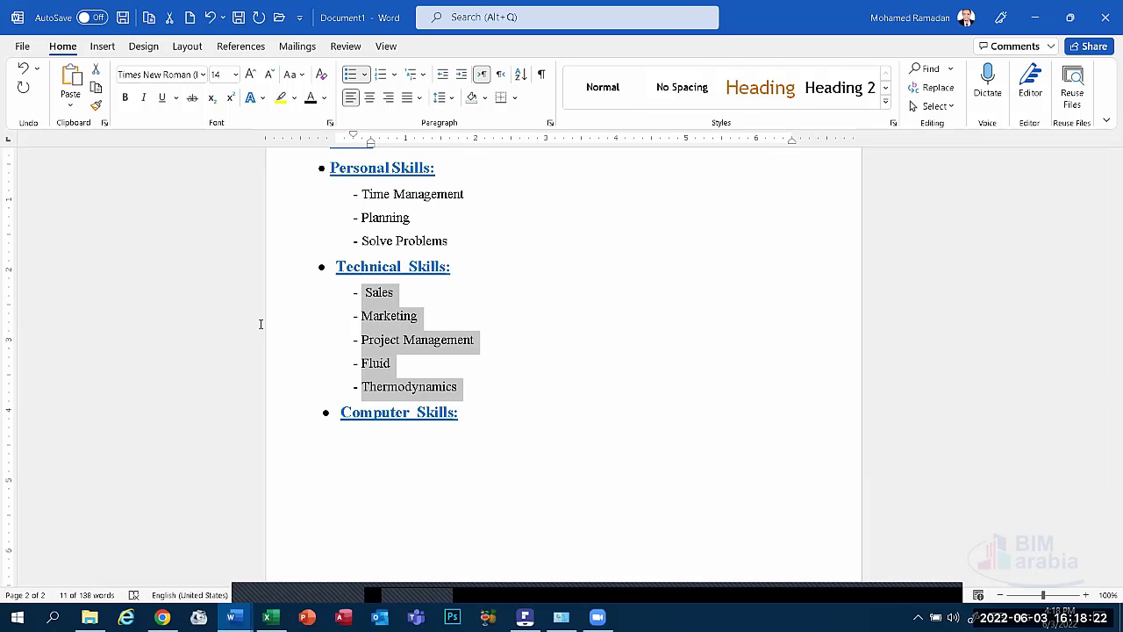
left_click(401, 456)
left_click(70, 84)
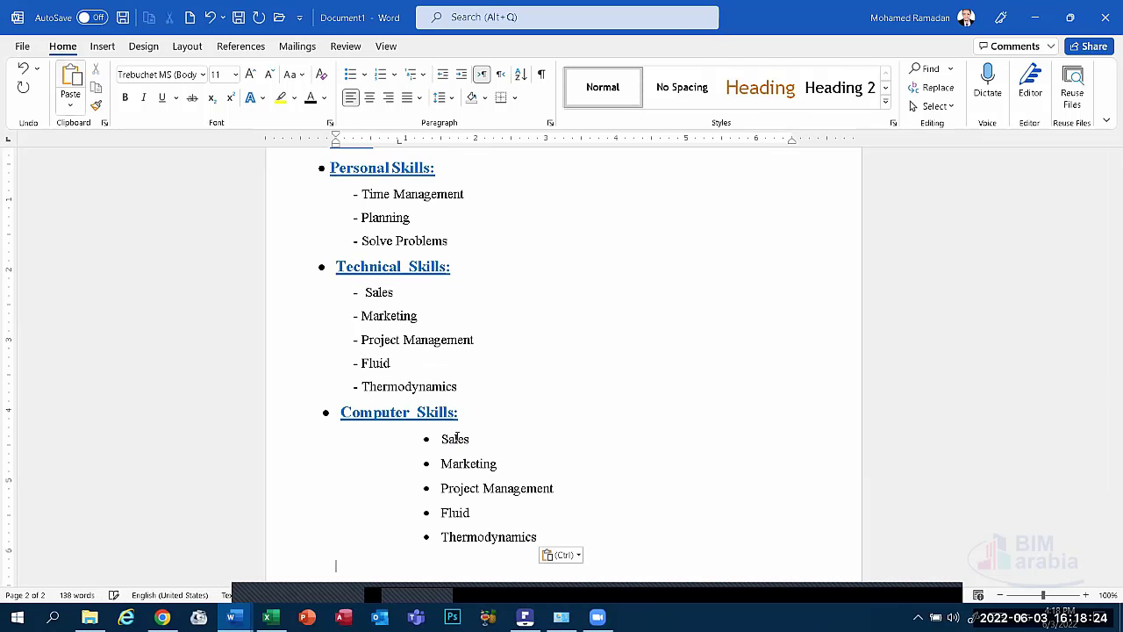
left_click_drag(535, 536, 440, 464)
key("BackSpace")
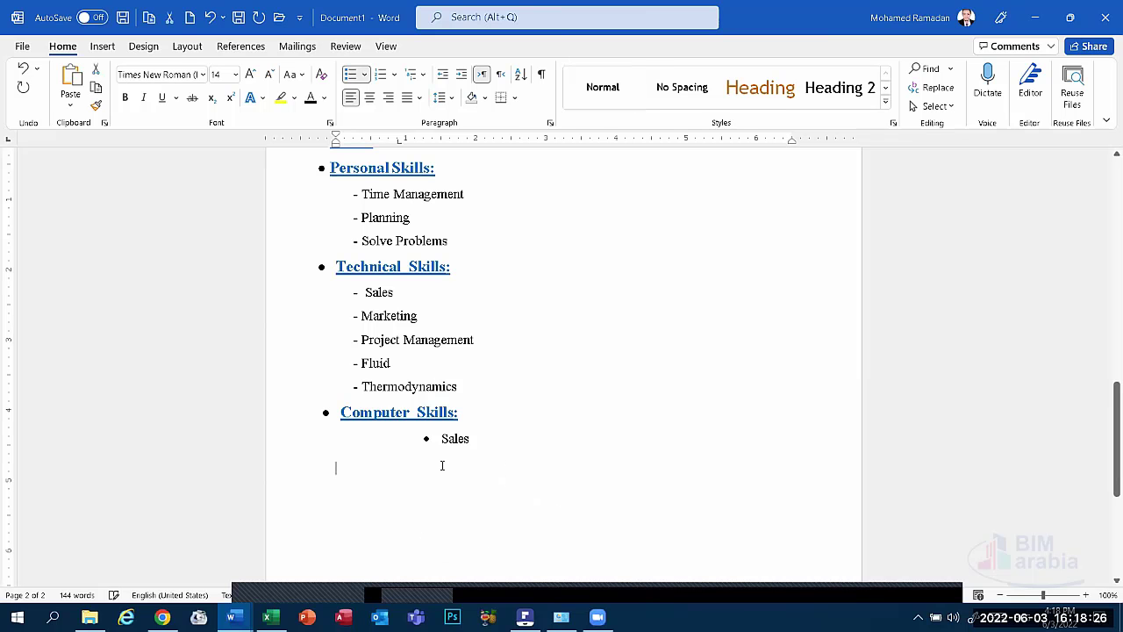
left_click(441, 439)
key("BackSpace")
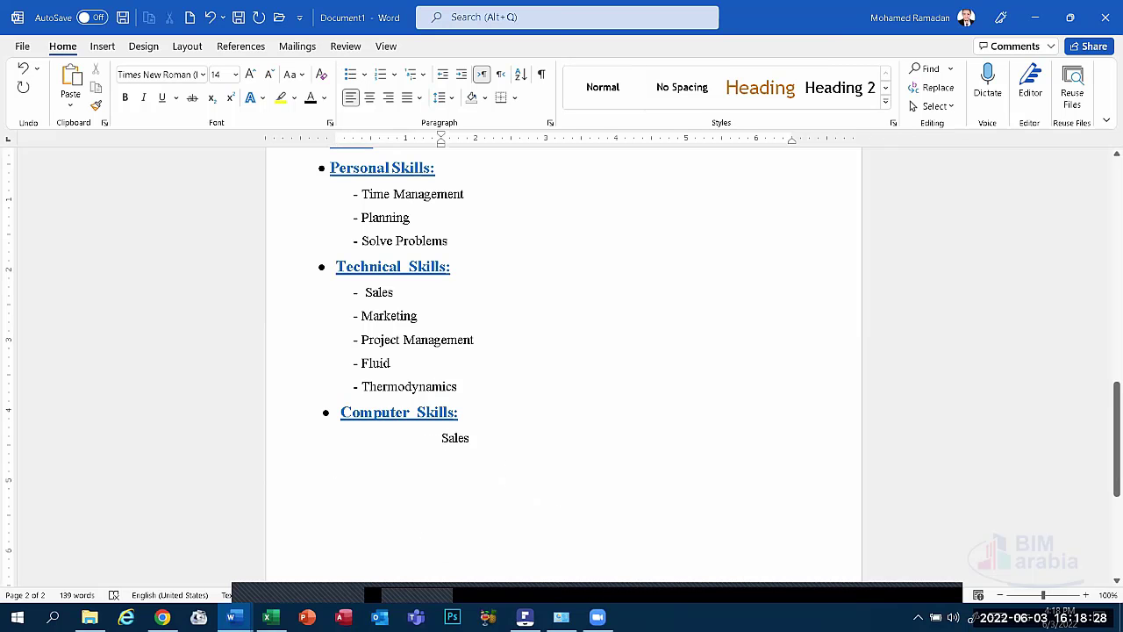
Replace Sales with dash items 'Excellent (Excel)' and 'Very Good (Word - PowerPoint)'.
type("-")
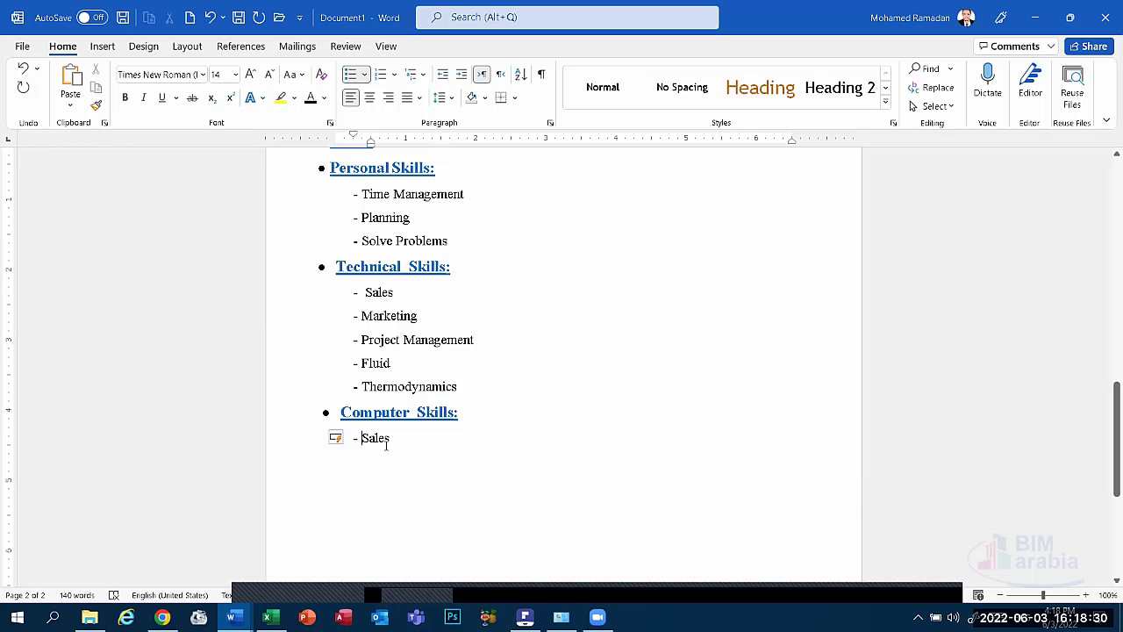
left_click(391, 439)
key("BackSpace")
key("BackSpace")
key("BackSpace")
key("BackSpace")
key("BackSpace")
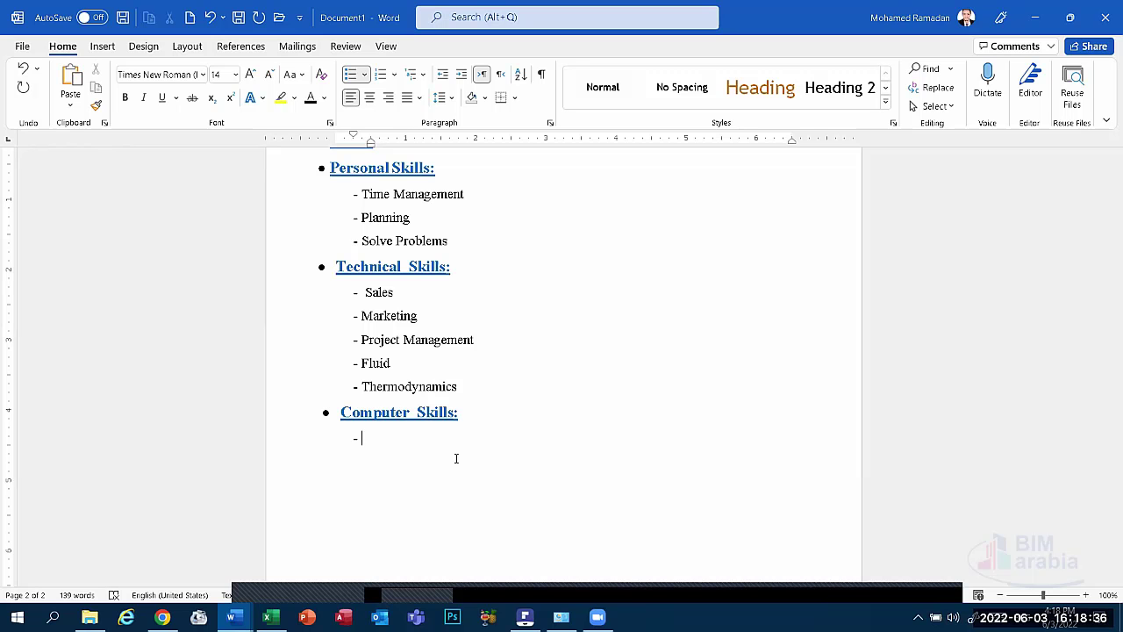
type("Excellennt")
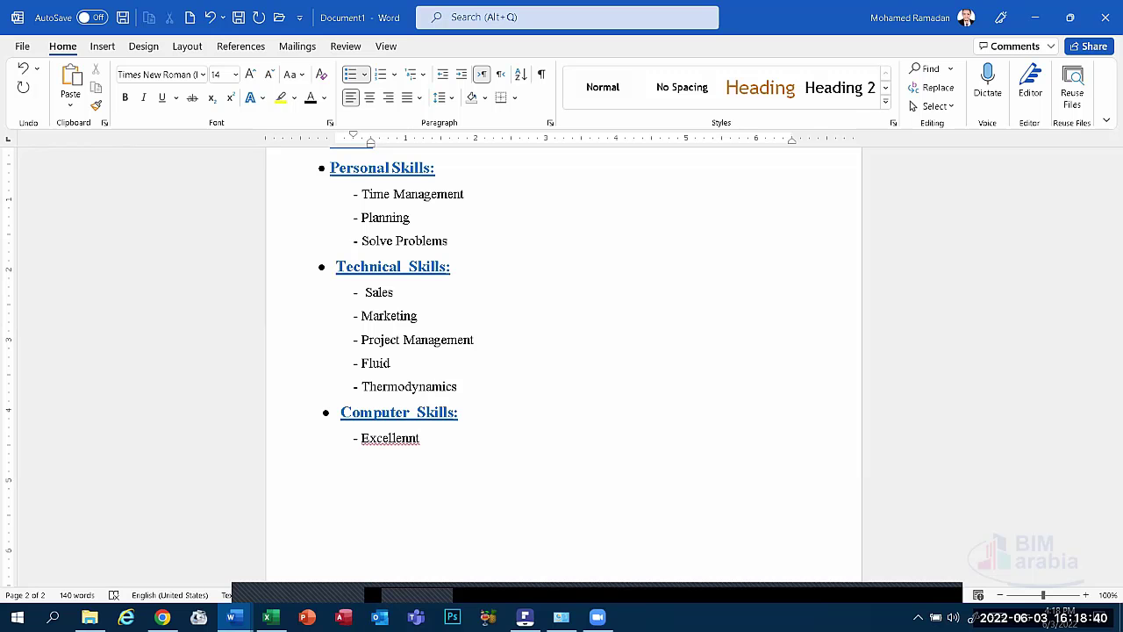
key("BackSpace")
key("BackSpace")
key("BackSpace")
type("t")
type(" (Excel")
type(")")
type("Very")
type(" Good")
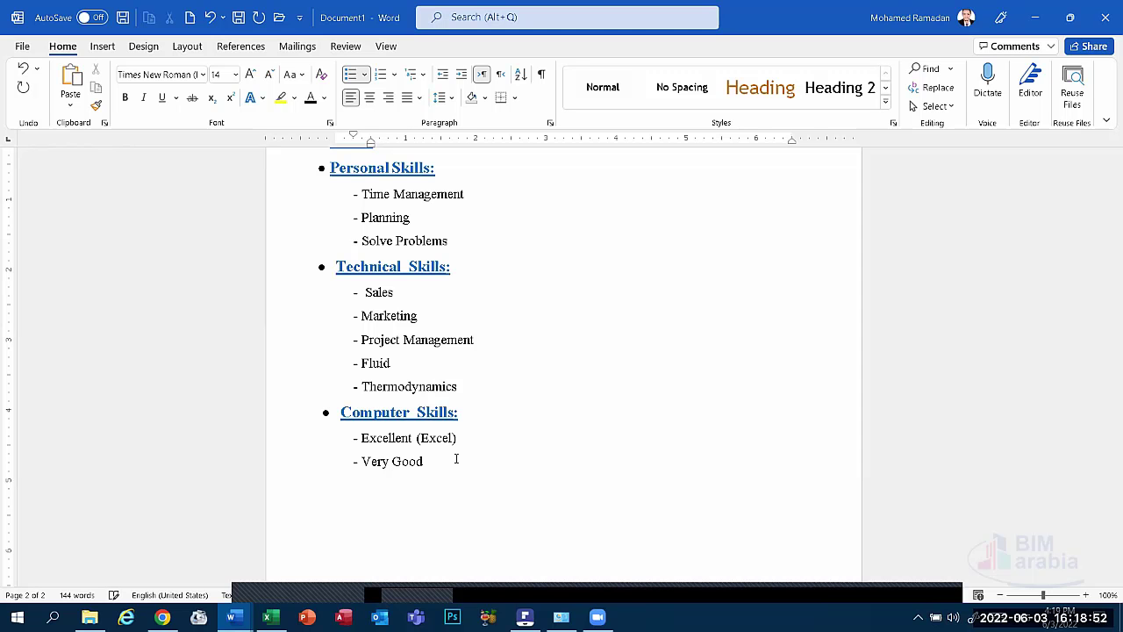
type(" (")
type("Word")
type(" - Power")
type("Poin")
type("t)")
Add 'Good at (Autocad - Revit - Solidworks - Matlab - Hap - Elite - Duct Sizer)' and 'Good at (Photoshop)' lines.
key("Return")
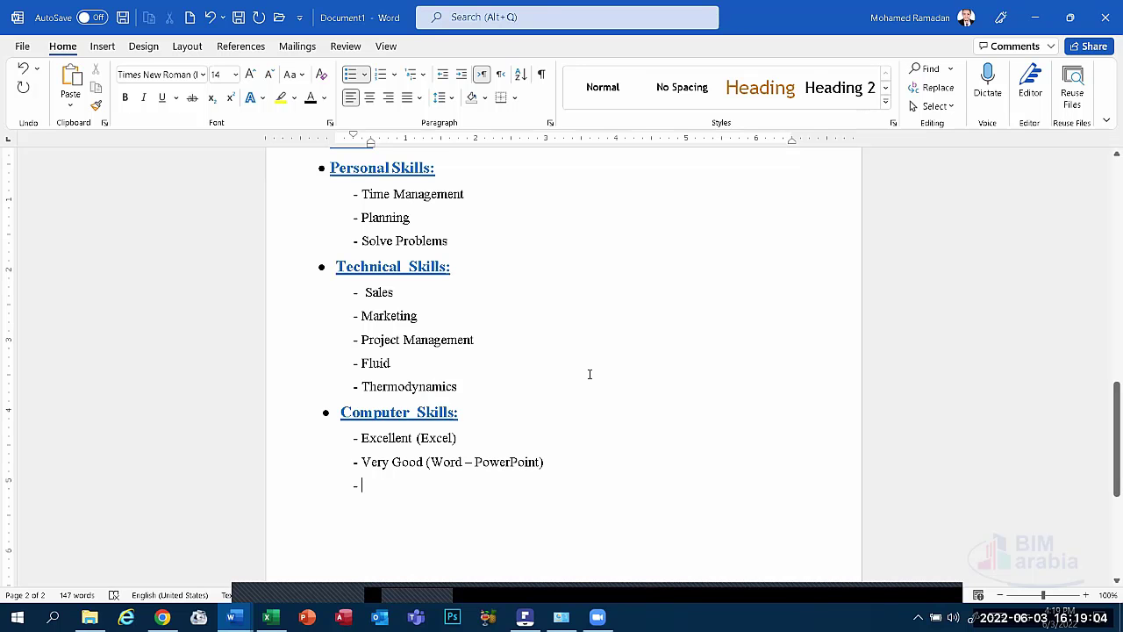
type("Auto")
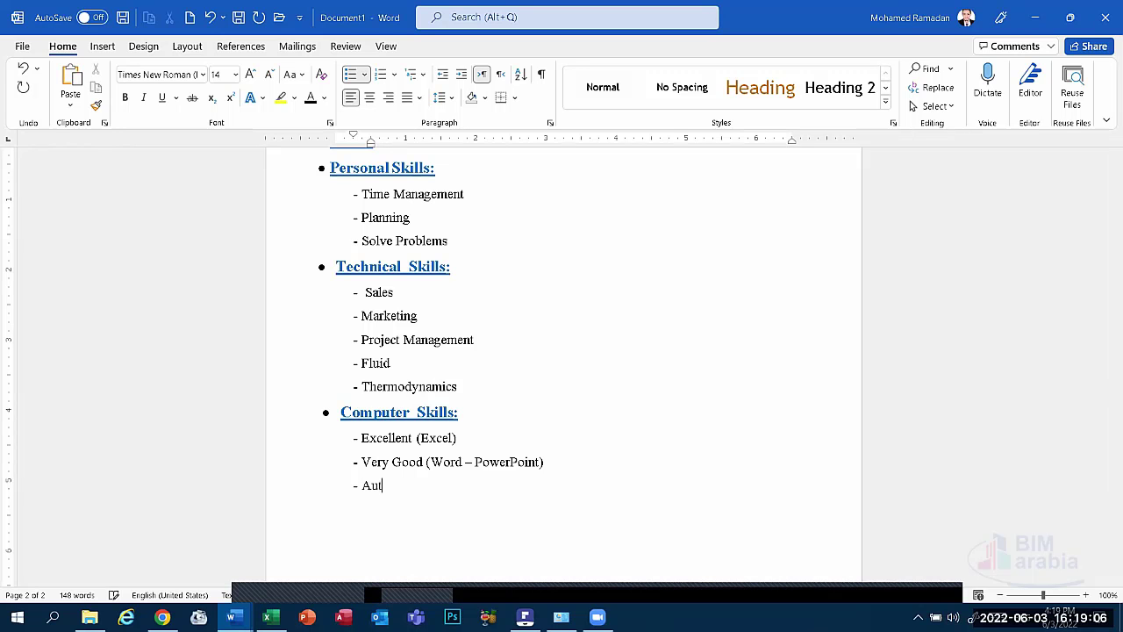
key("BackSpace")
key("BackSpace")
key("BackSpace")
key("BackSpace")
type("g")
key("BackSpace")
type("Good at (Autocad ")
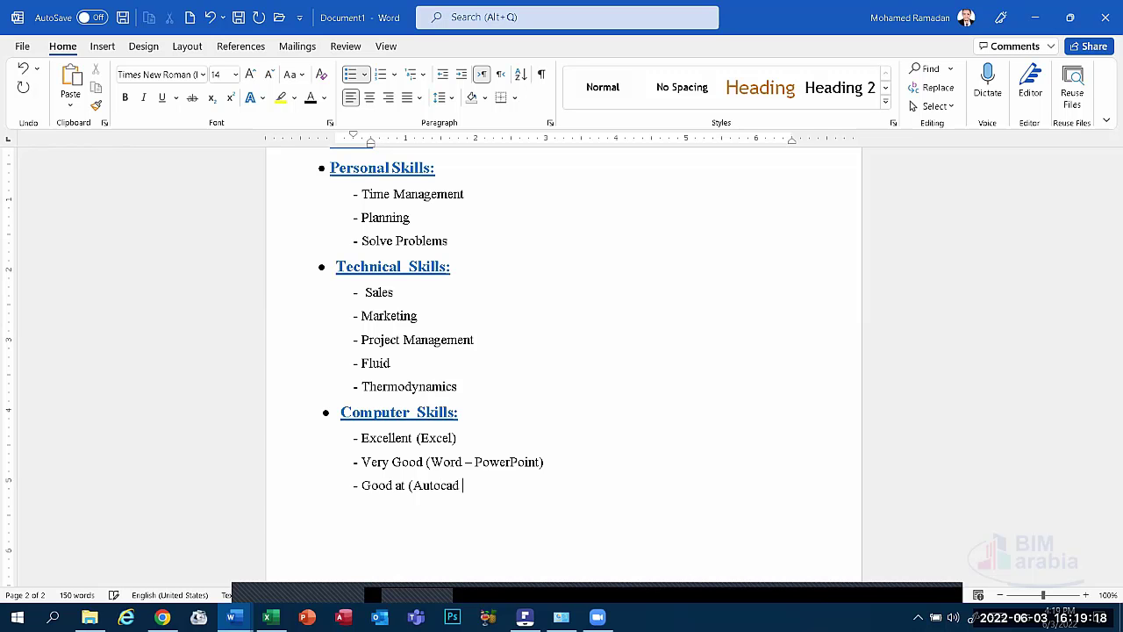
type("- Re")
type("vit ")
type("-")
type(" Soli")
type("dworks ")
type("-")
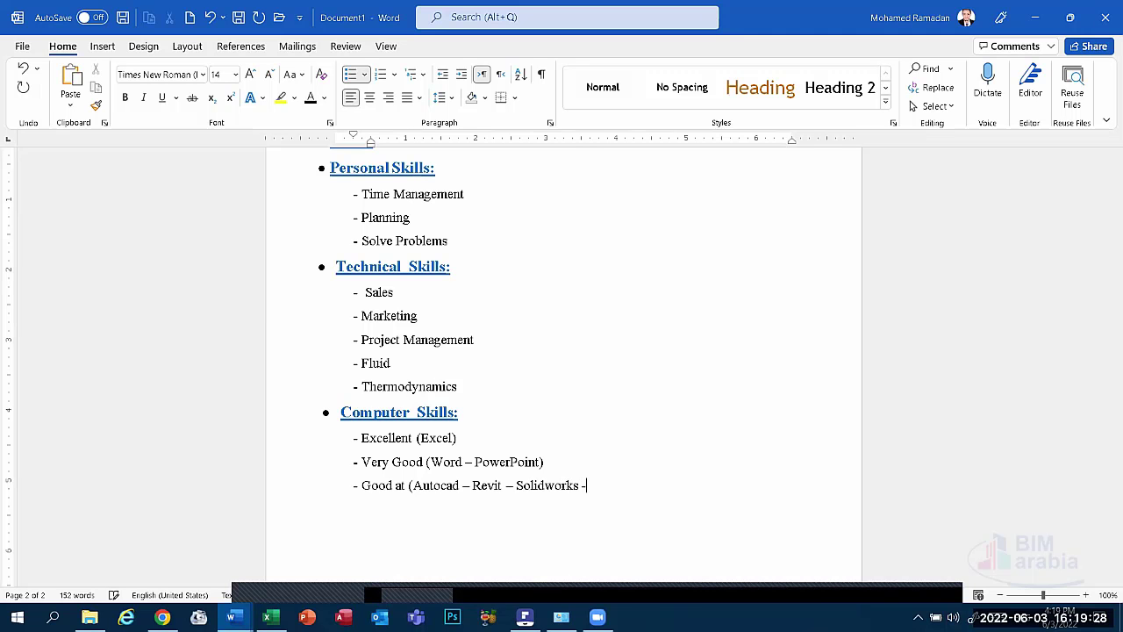
type(" Matlab")
type(" - Hap")
type(" -")
type(" Eli")
type("te -")
type(" Duc")
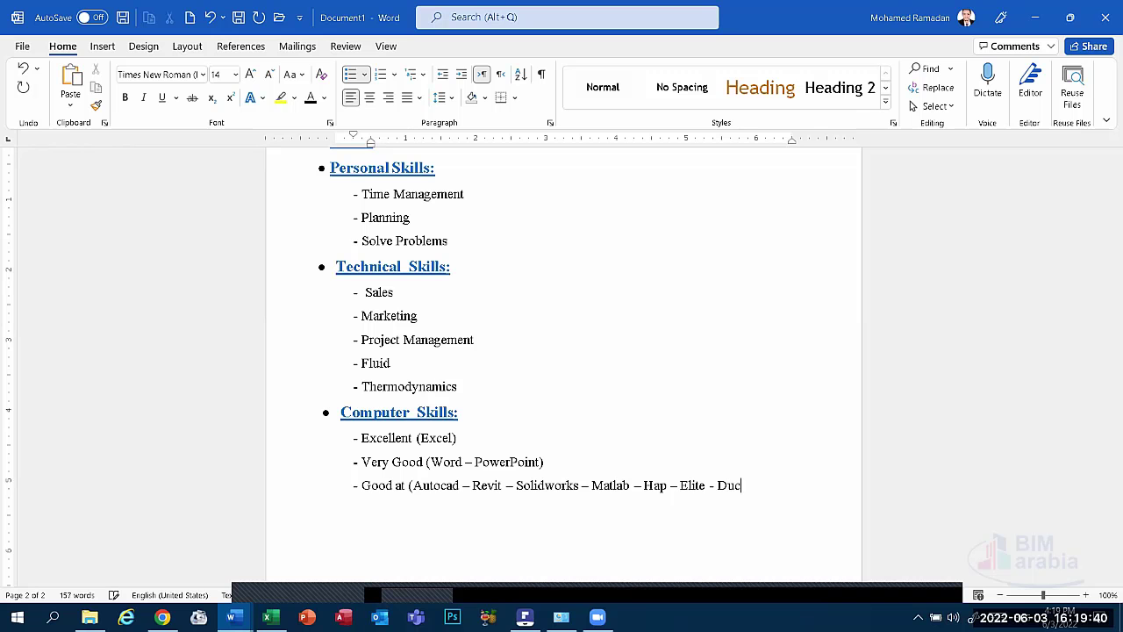
type("t Sizer)")
key("Return")
type("Good at")
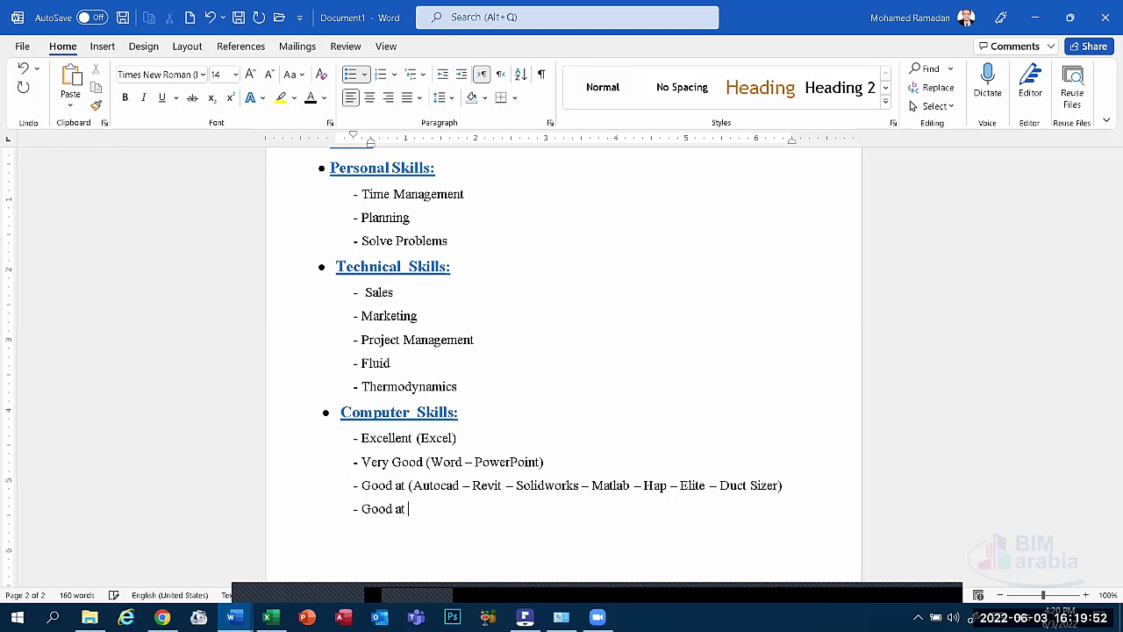
type(" (Photoshop)")
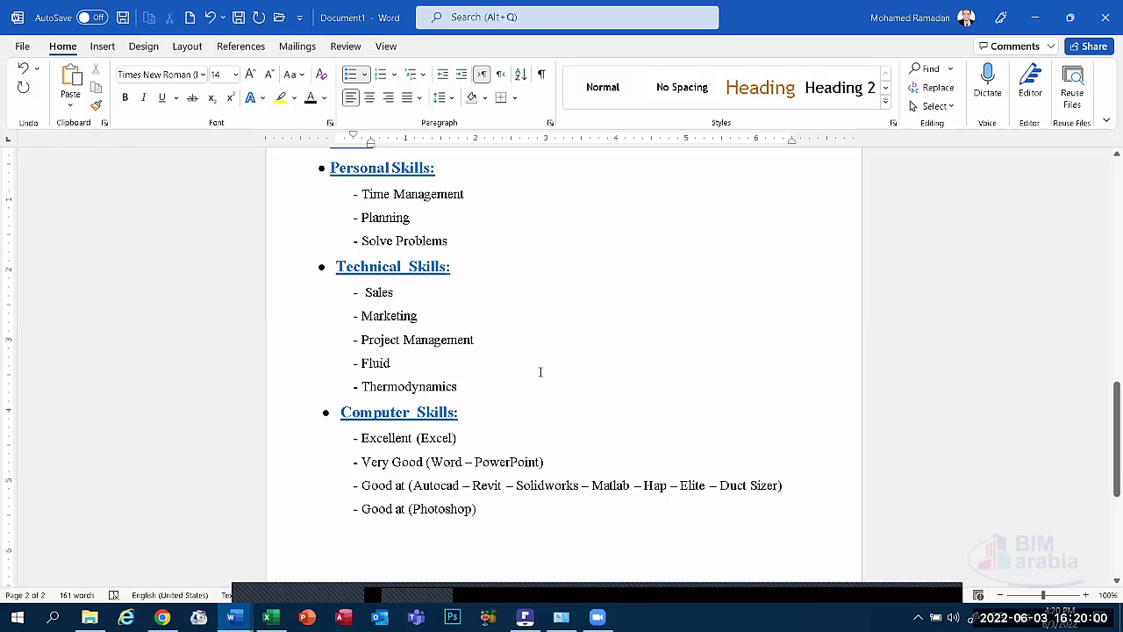
left_click_drag(456, 510, 320, 448)
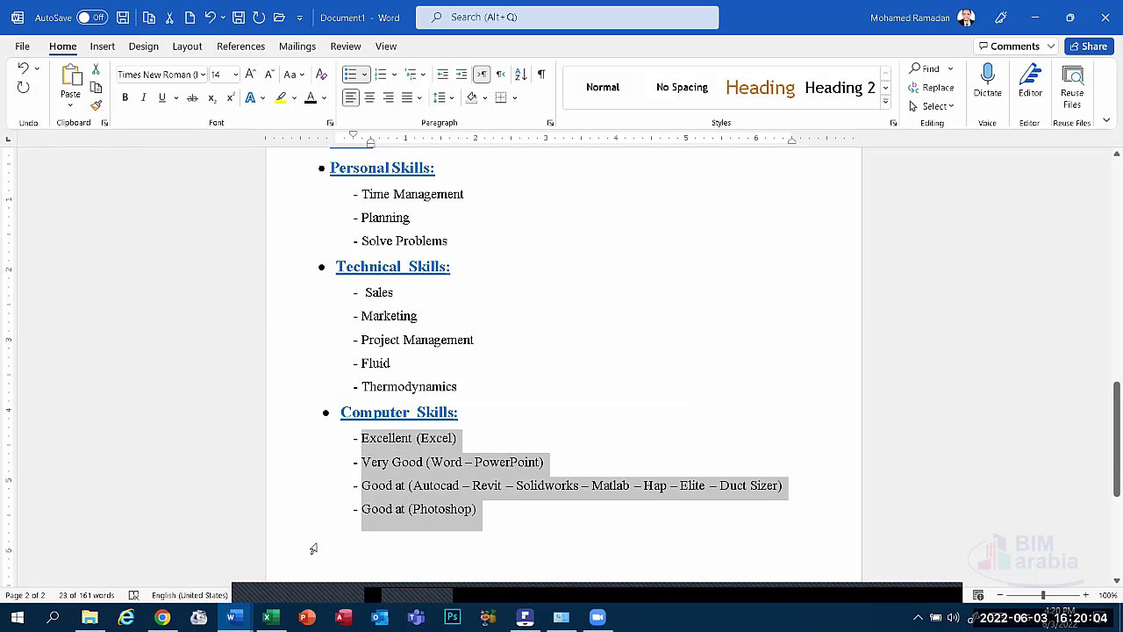
left_click(405, 437)
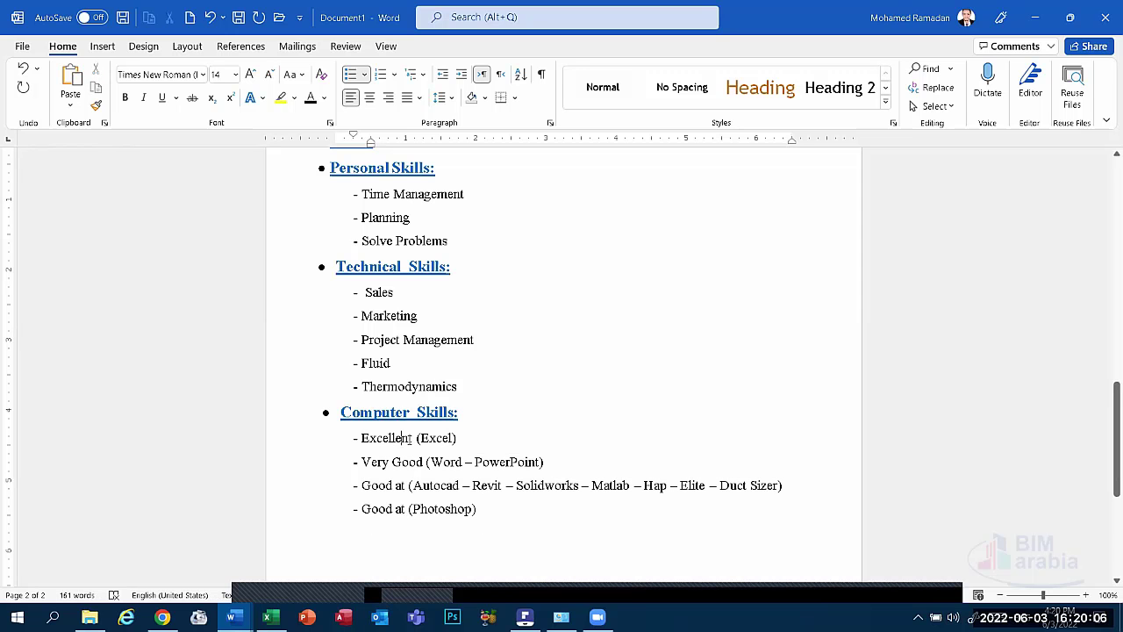
key("ctrl+shift+Left")
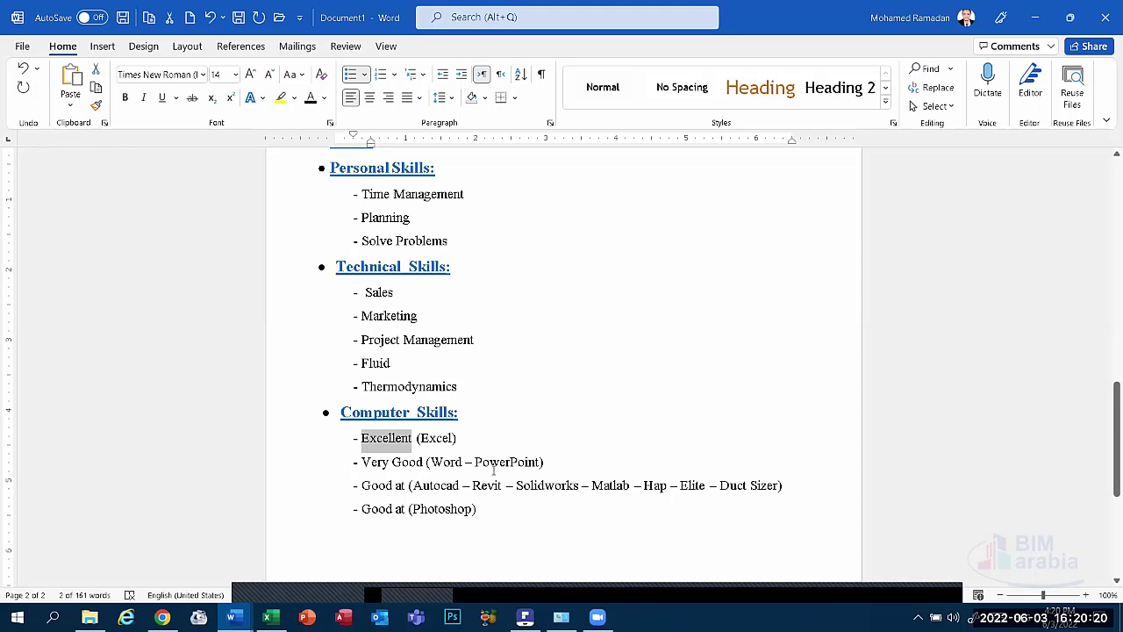
scroll(456, 445, "down", 6)
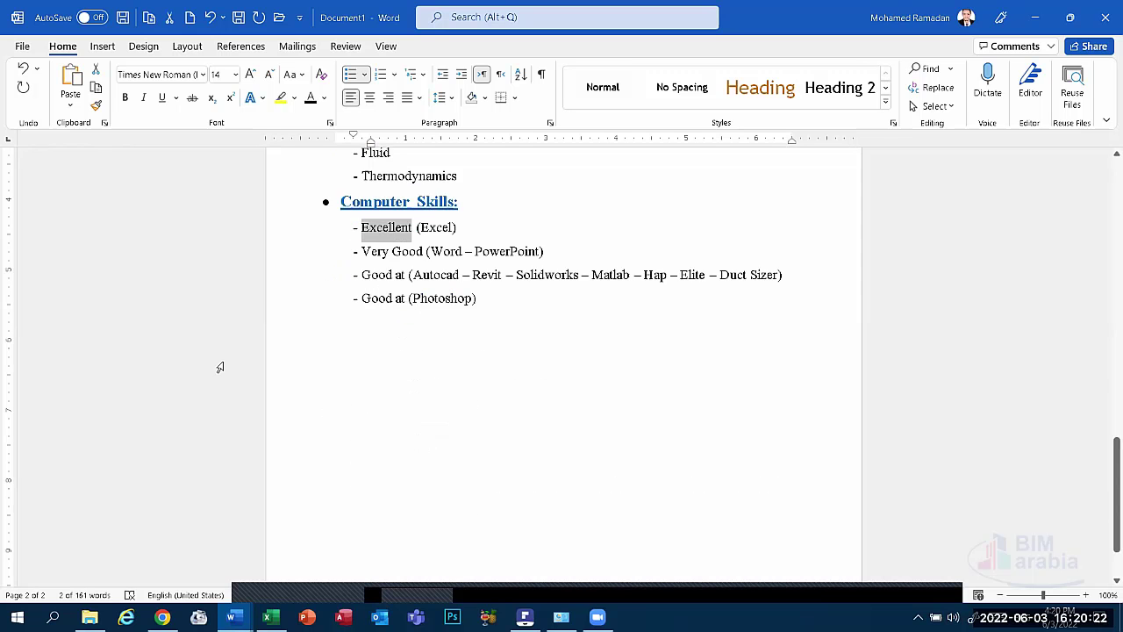
scroll(431, 368, "up", 6)
scroll(430, 372, "up", 1)
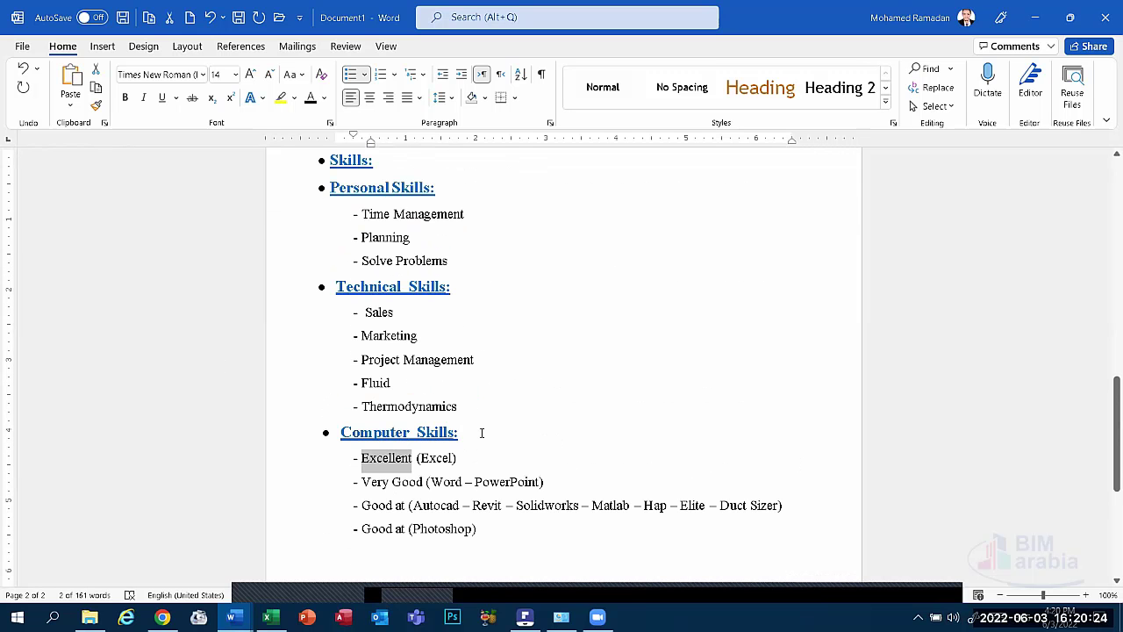
Paste a copy of the Computer Skills heading below the Photoshop line with a solid round bullet.
left_click_drag(481, 433, 323, 423)
key("super+c")
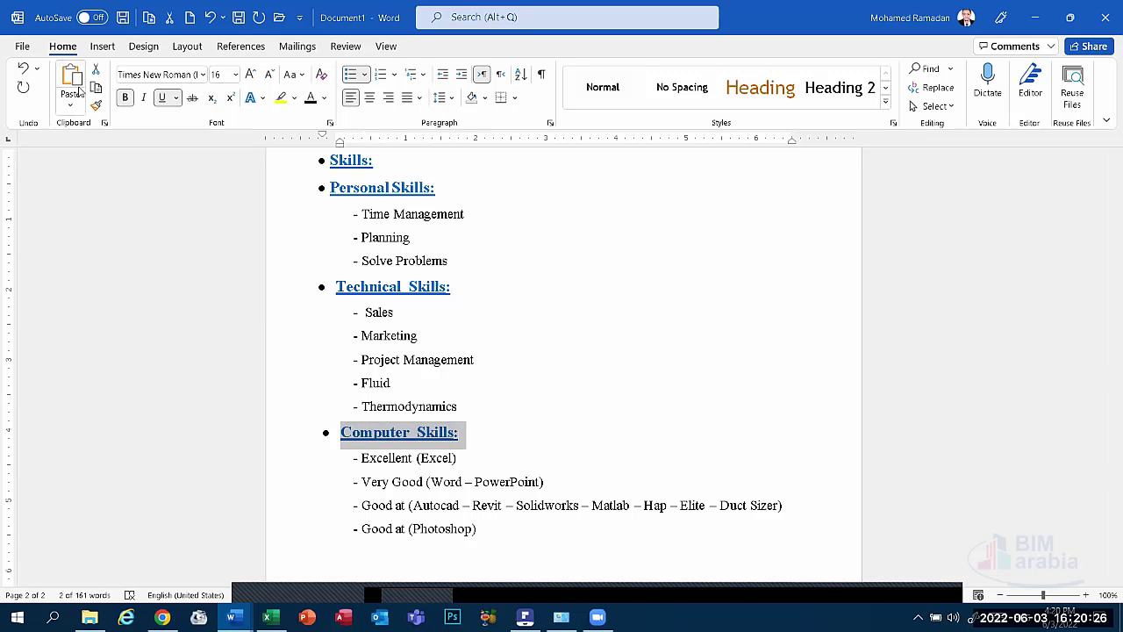
scroll(477, 374, "down", 4)
left_click(465, 382)
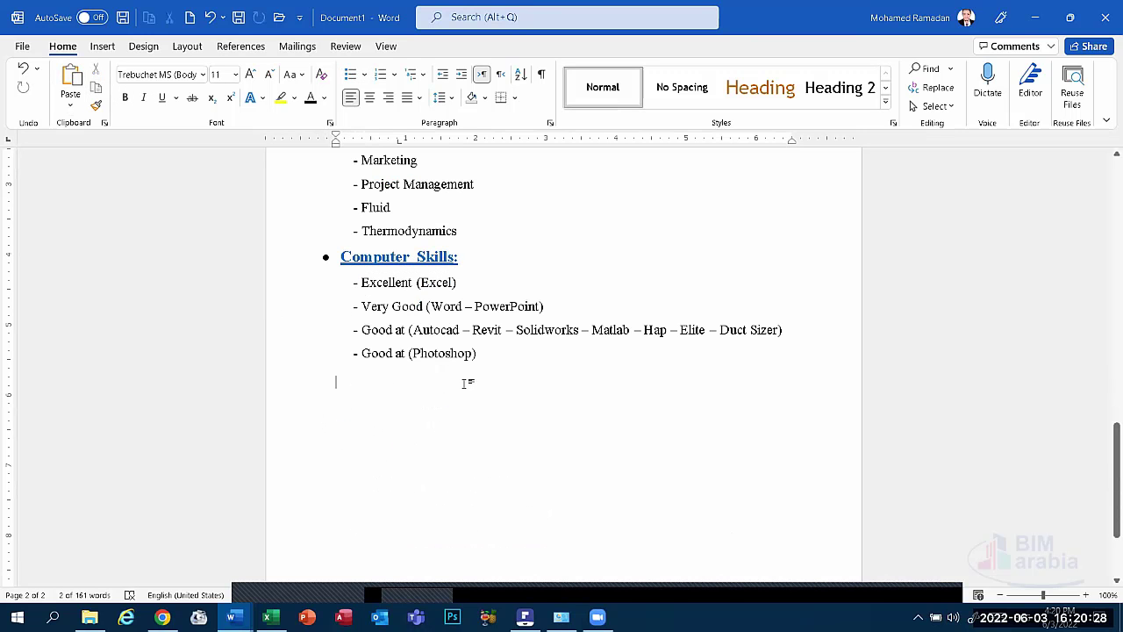
left_click(70, 84)
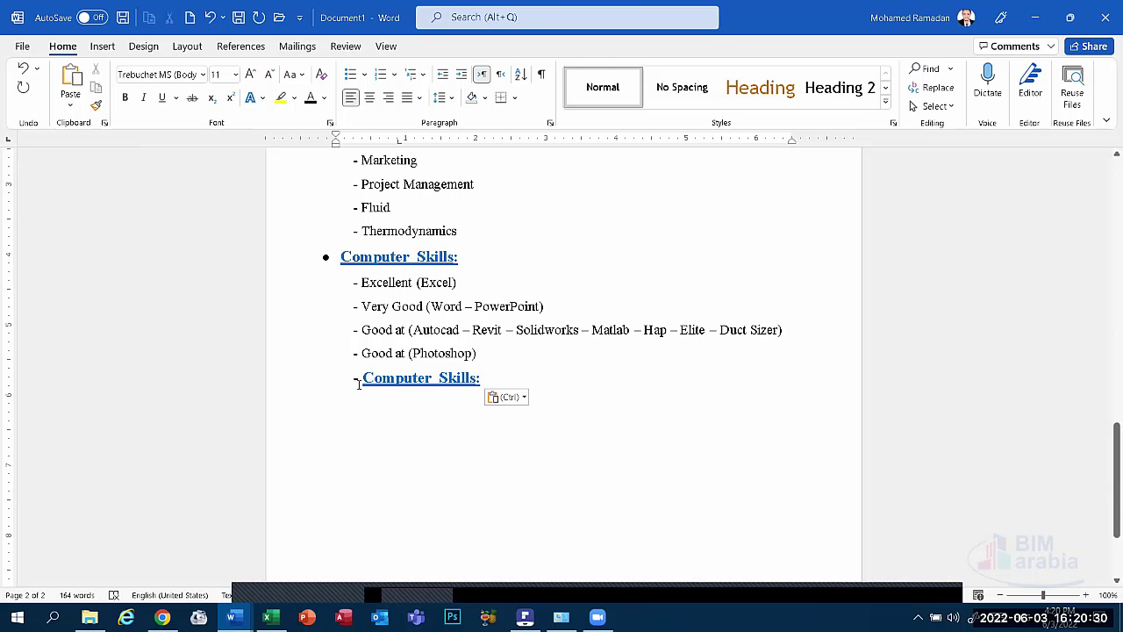
left_click(358, 384)
left_click(361, 381)
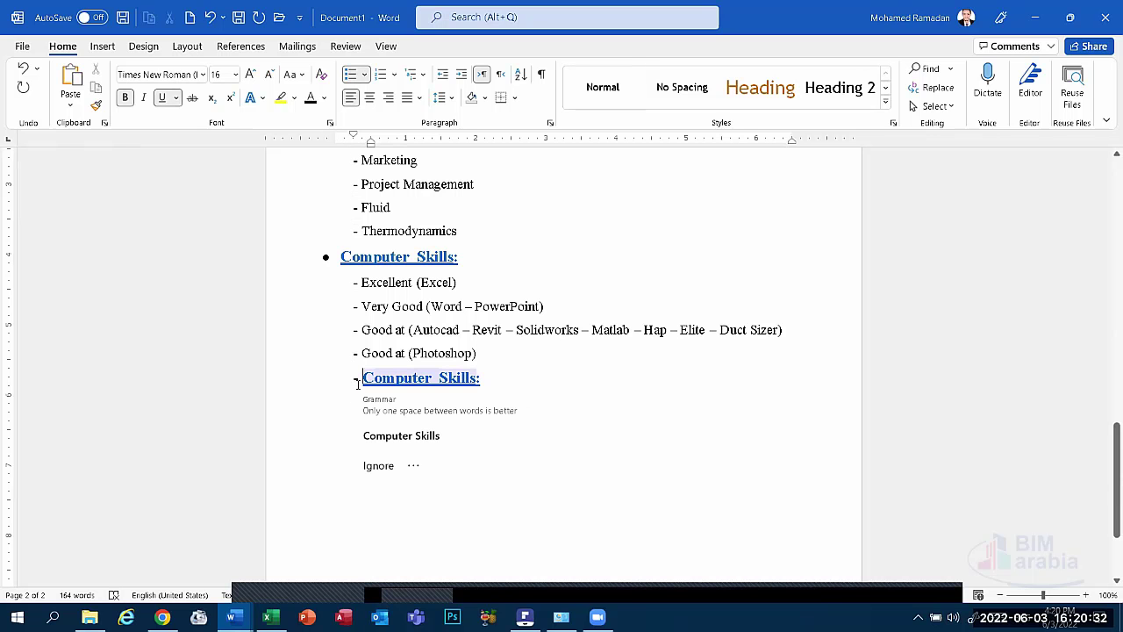
key("BackSpace")
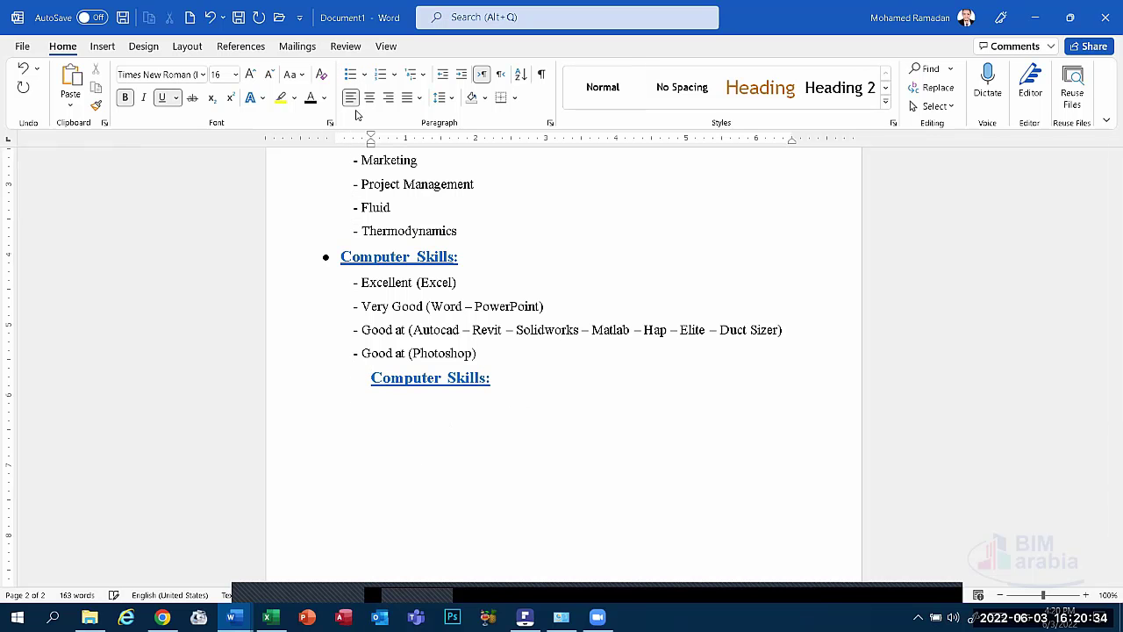
left_click(365, 73)
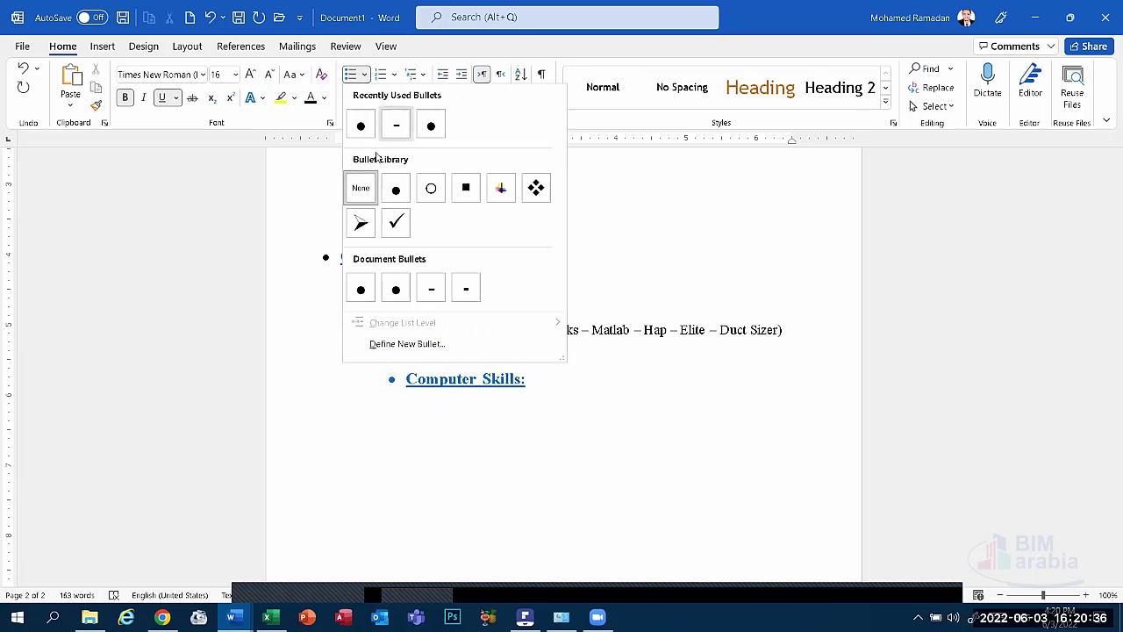
left_click(395, 185)
Rename the heading to 'Language Skills:' and shift its indent left to match the other headings.
left_click_drag(476, 383, 405, 390)
type("Language")
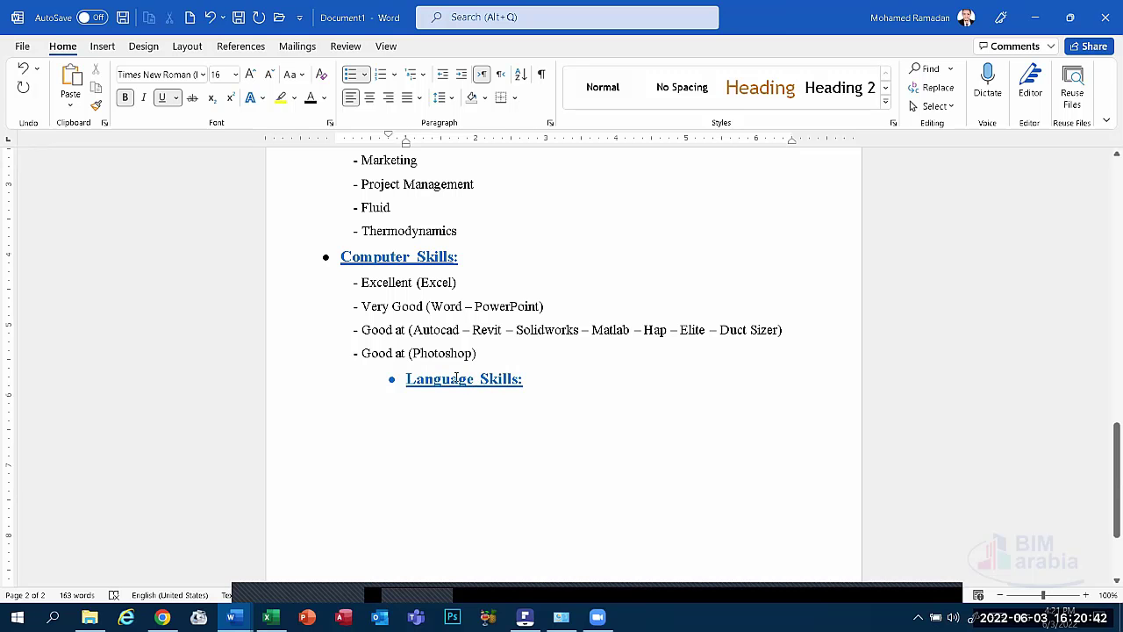
left_click(392, 379)
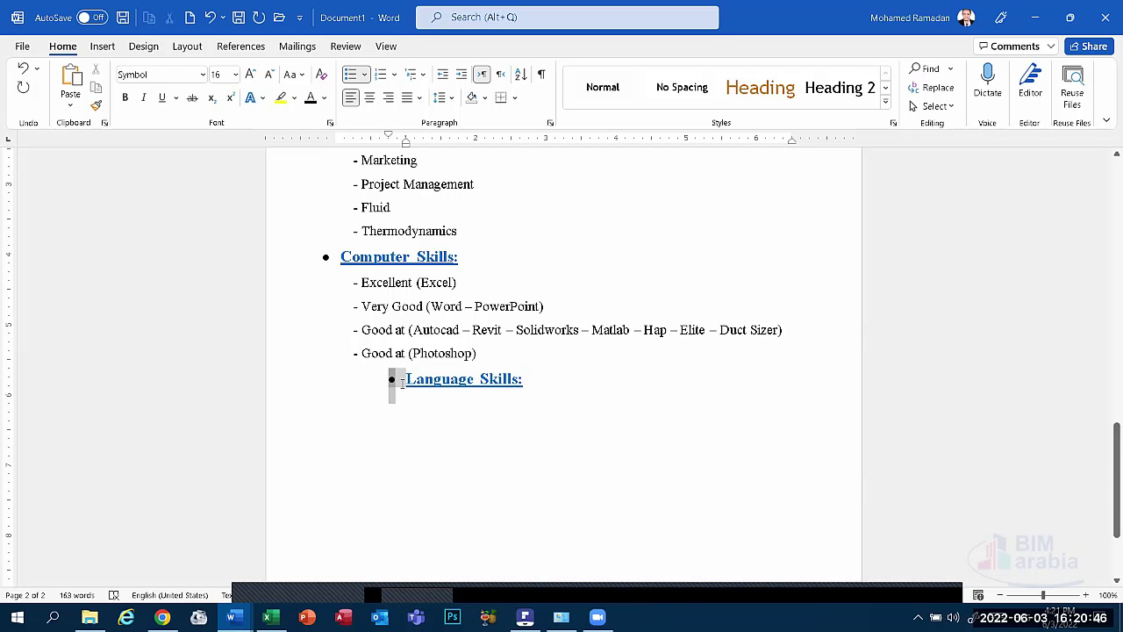
key("Home")
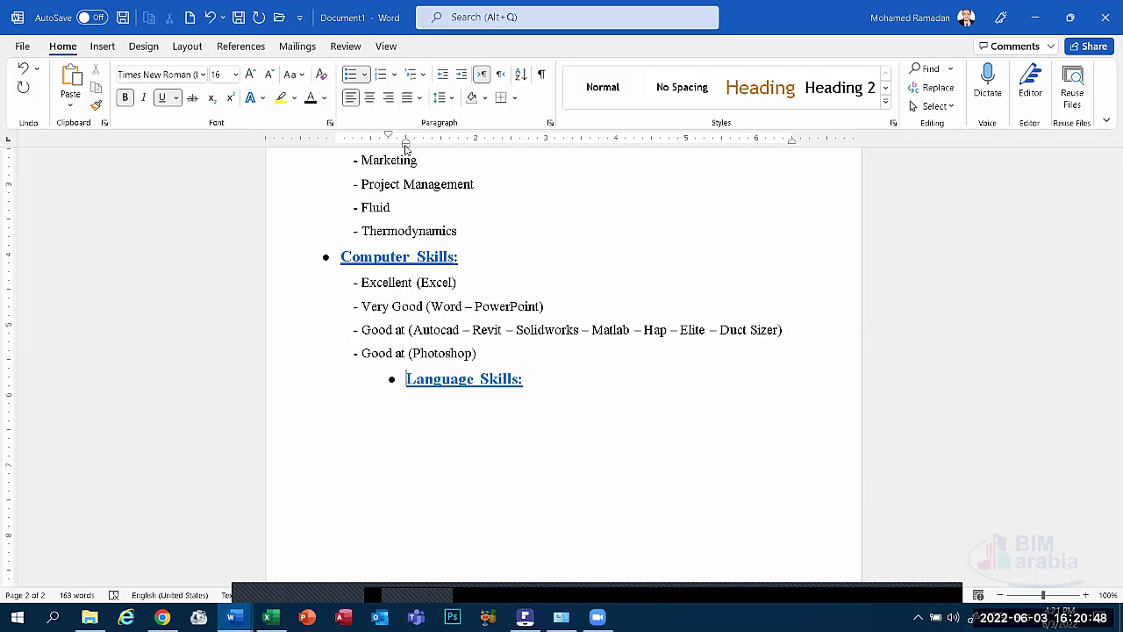
mouse_move(409, 146)
left_mouse_down()
mouse_move(326, 146)
mouse_move(341, 148)
left_mouse_up()
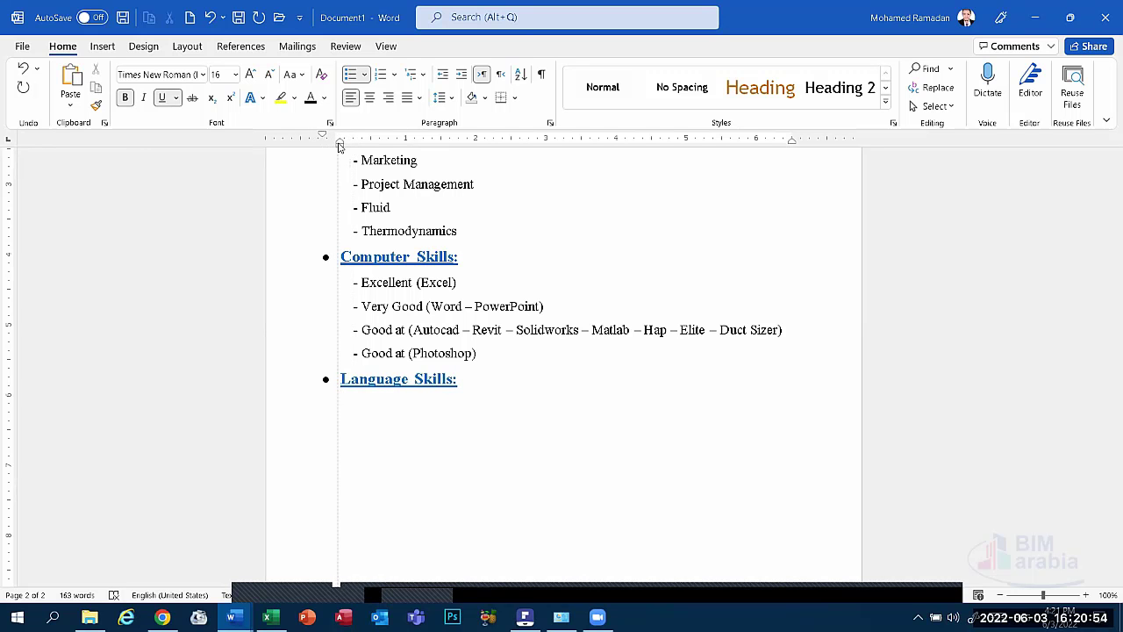
Dismiss the grammar flag on the Language Skills heading and return to the line below.
left_click(361, 408)
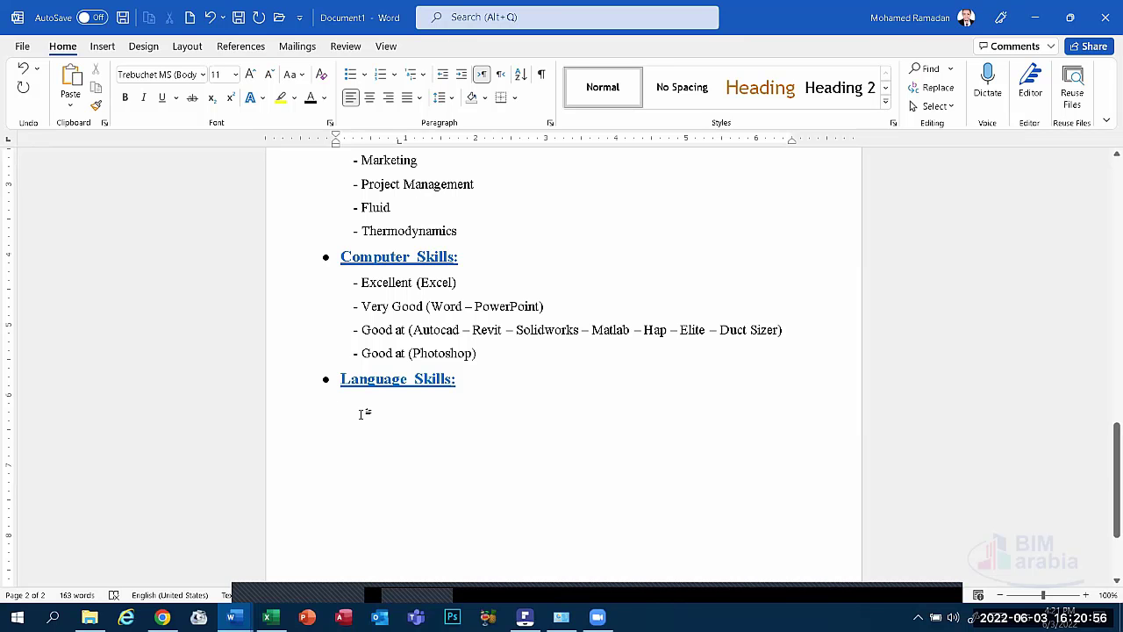
key("shift+Up")
right_click(377, 379)
left_click(474, 186)
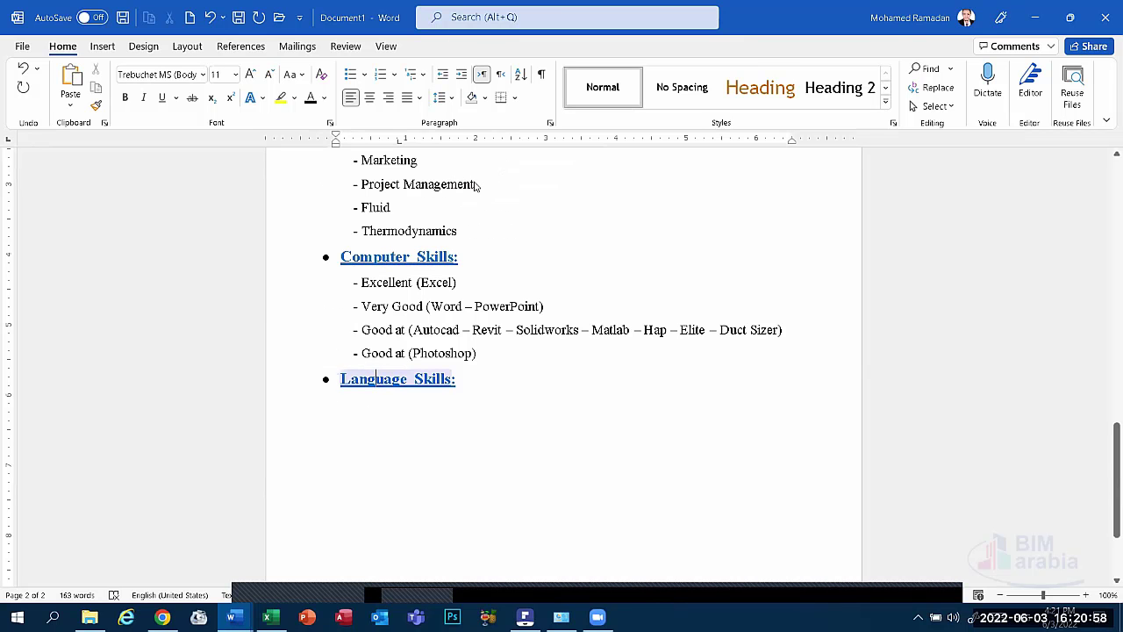
left_click(378, 408)
Paste the Computer Skills lines under Language Skills, keeping only a dash 'Excellent (Excel)' line.
type("- ")
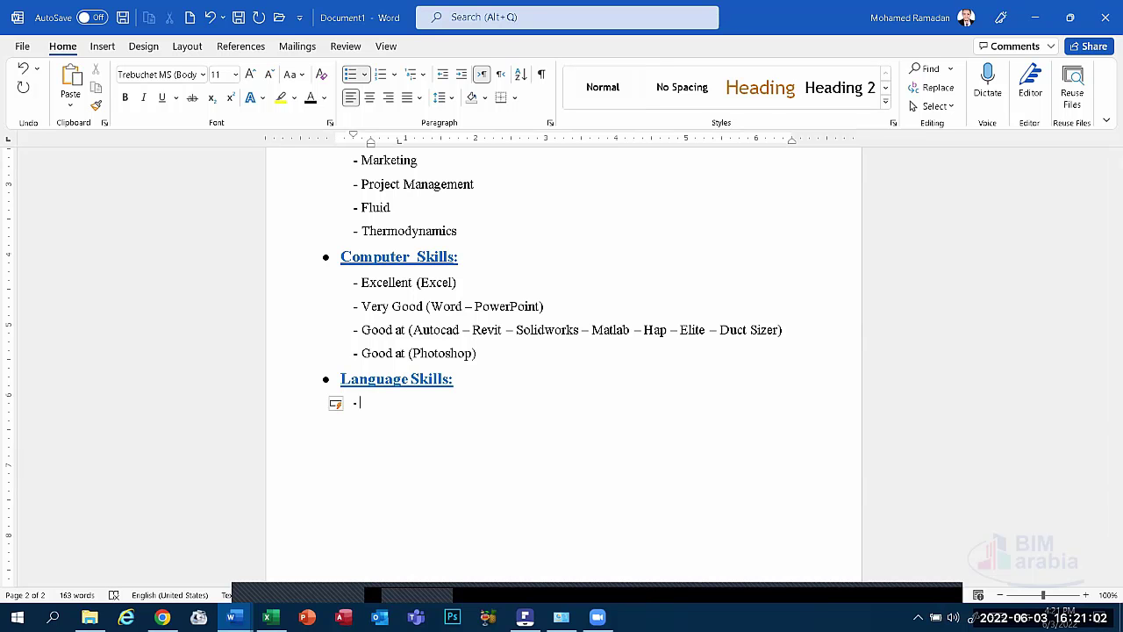
type("Ar")
key("BackSpace")
key("BackSpace")
key("BackSpace")
left_click_drag(478, 355, 348, 288)
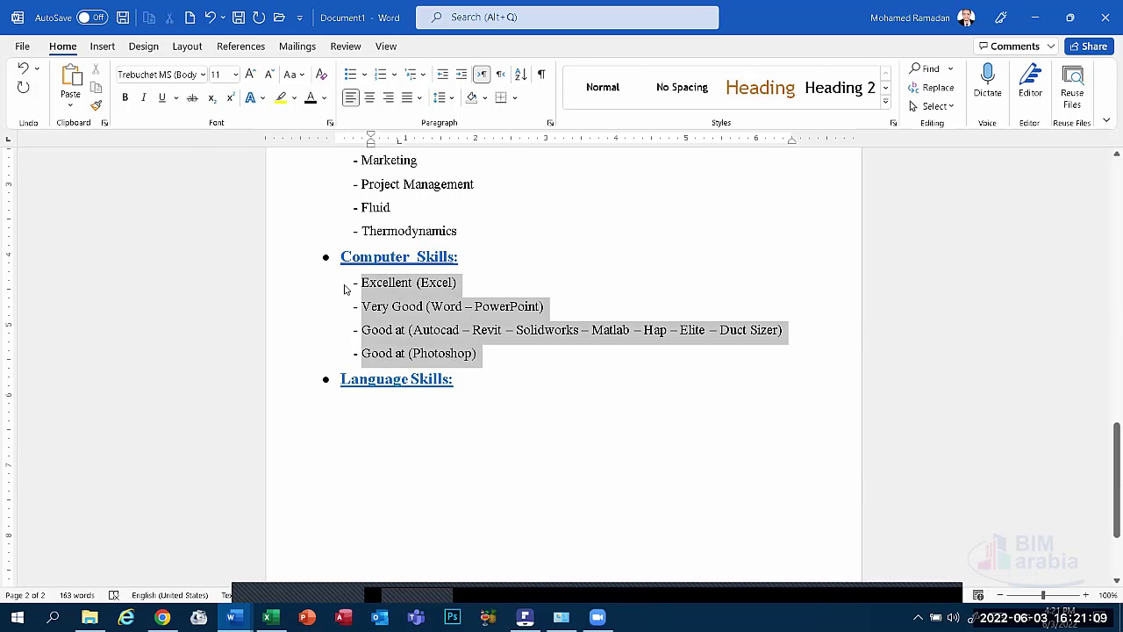
left_click(373, 403)
left_click(76, 66)
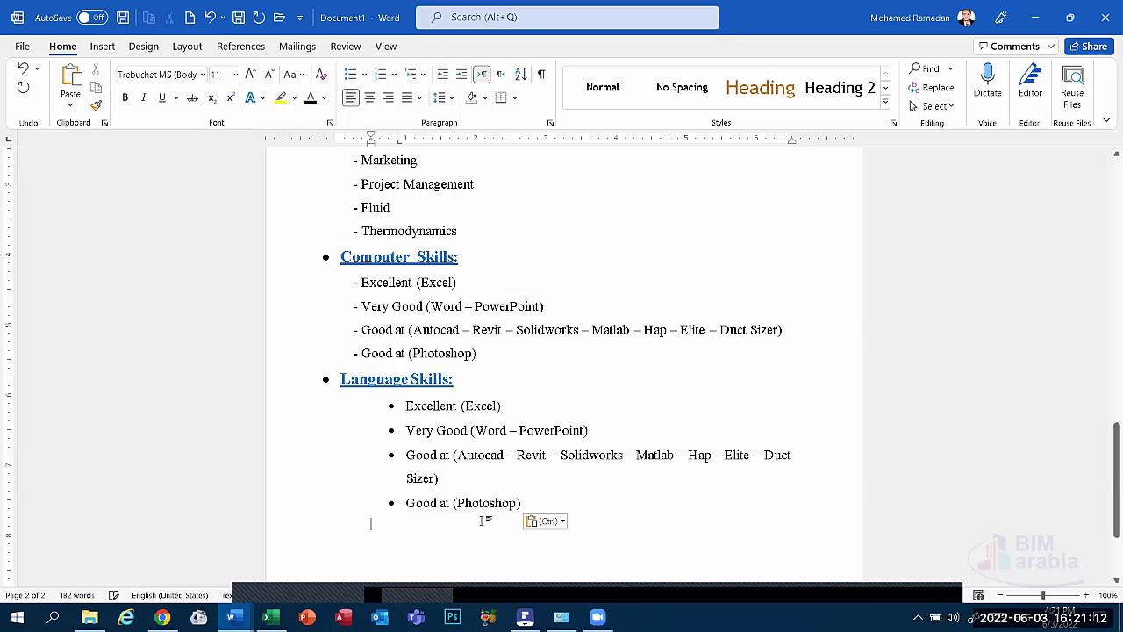
left_click_drag(519, 502, 392, 427)
key("BackSpace")
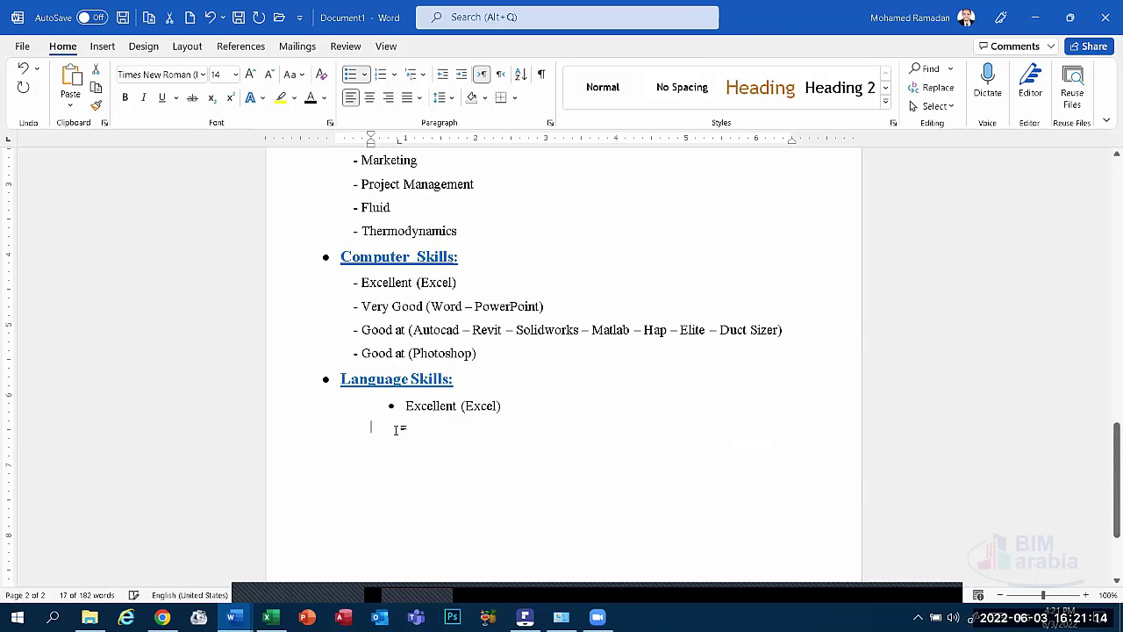
key("BackSpace")
key("BackSpace")
type("-")
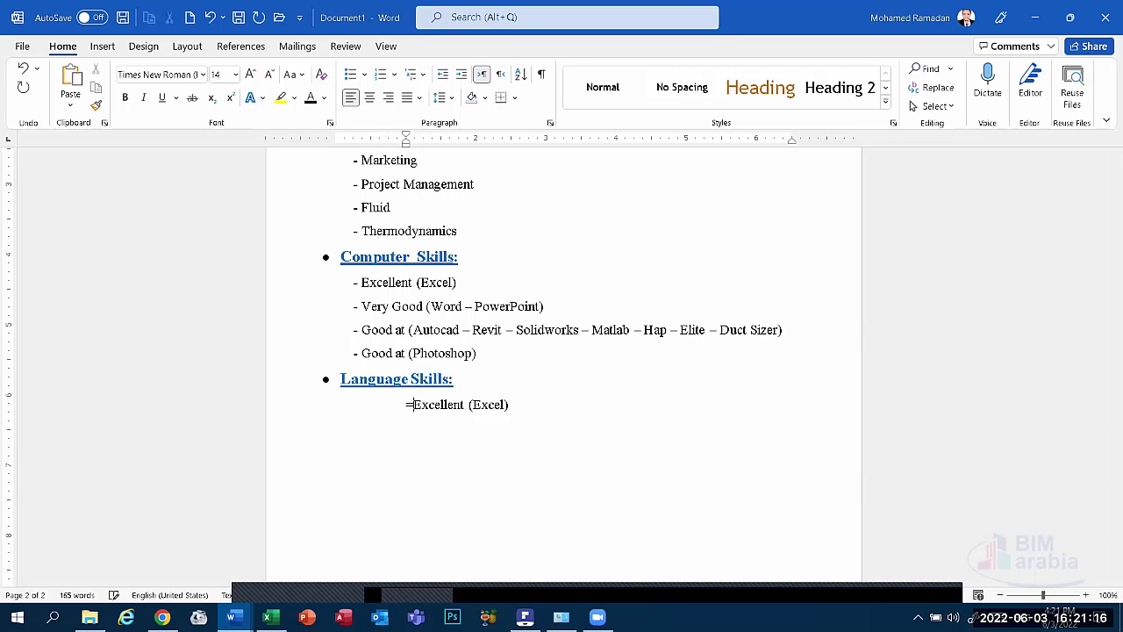
key("ctrl+z")
key("ctrl+y")
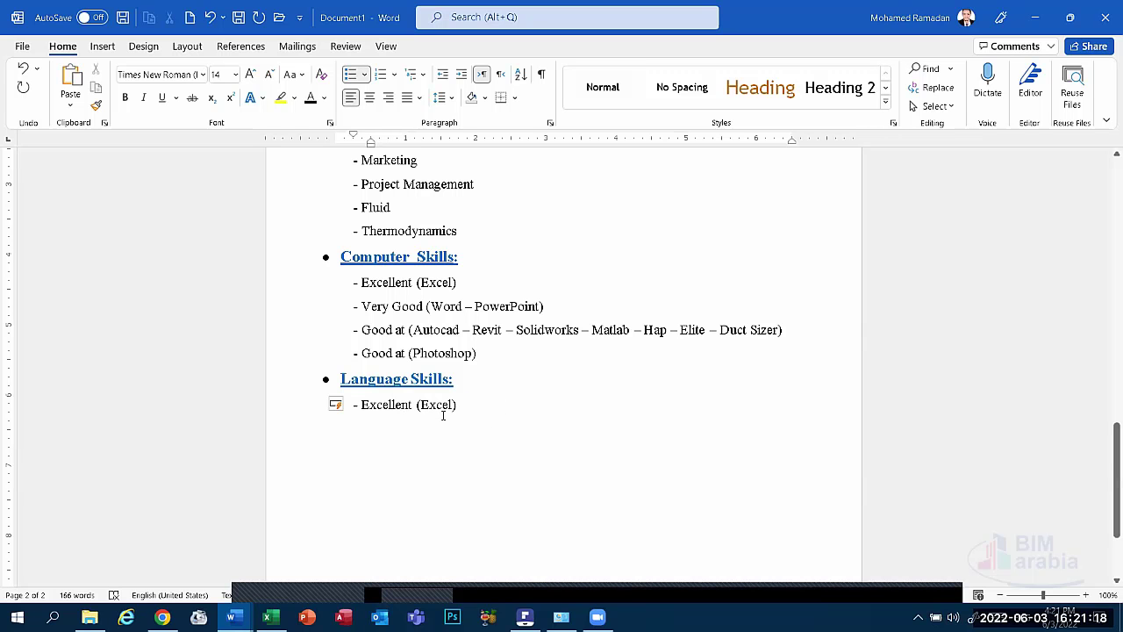
Replace that line with 'Arabic: Native Language', correcting the misspelled 'Arabbic'.
left_click_drag(456, 406, 361, 405)
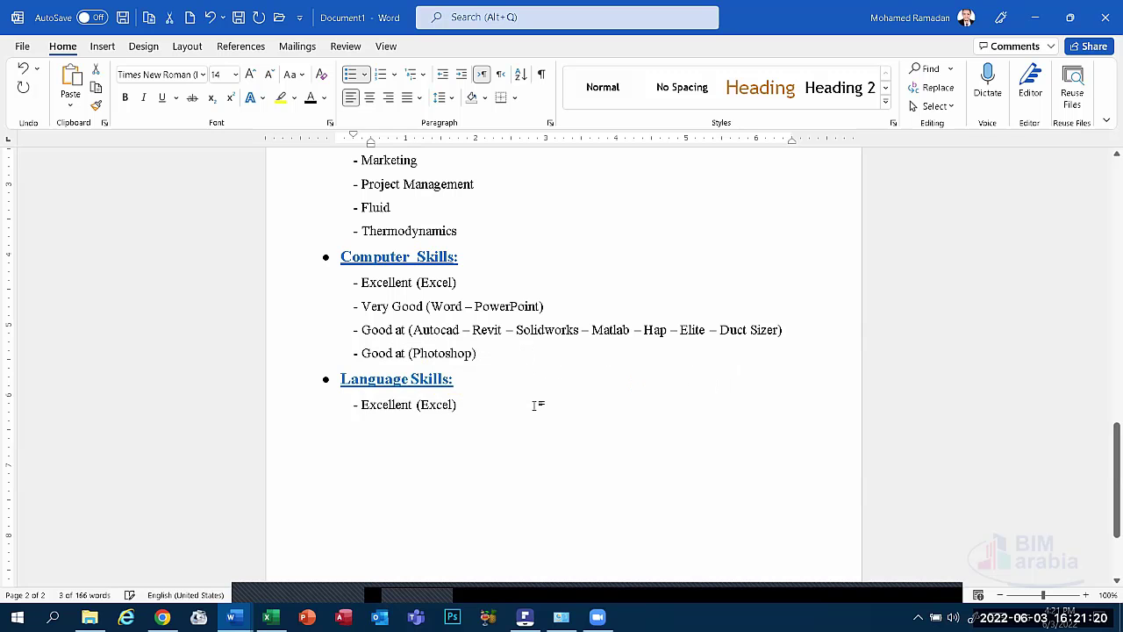
type("A")
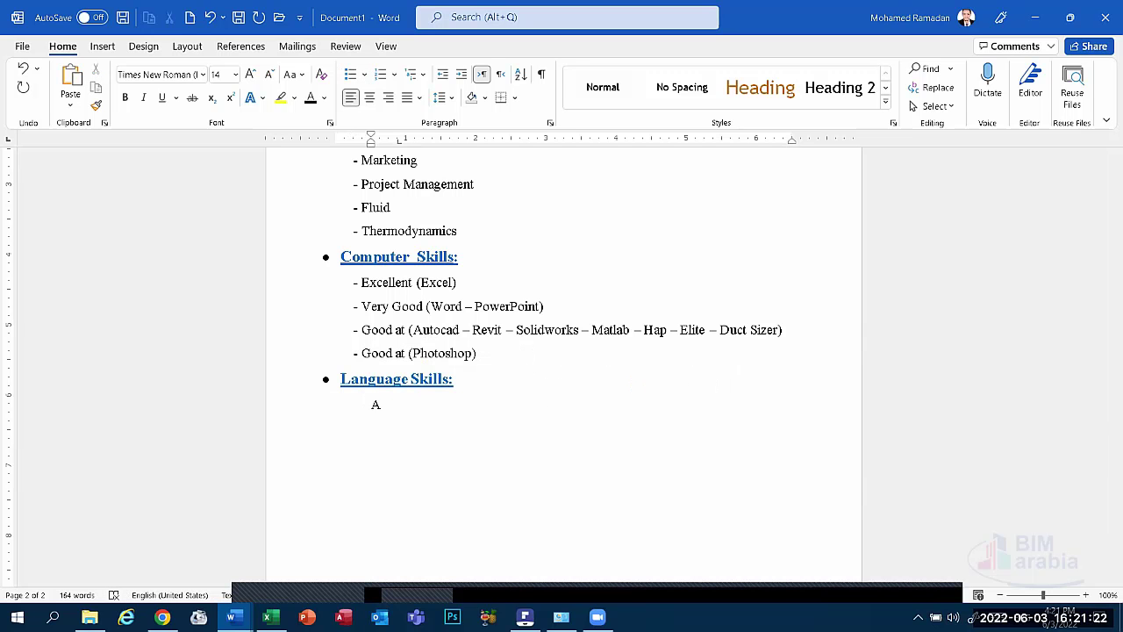
type("rabbic: Native ")
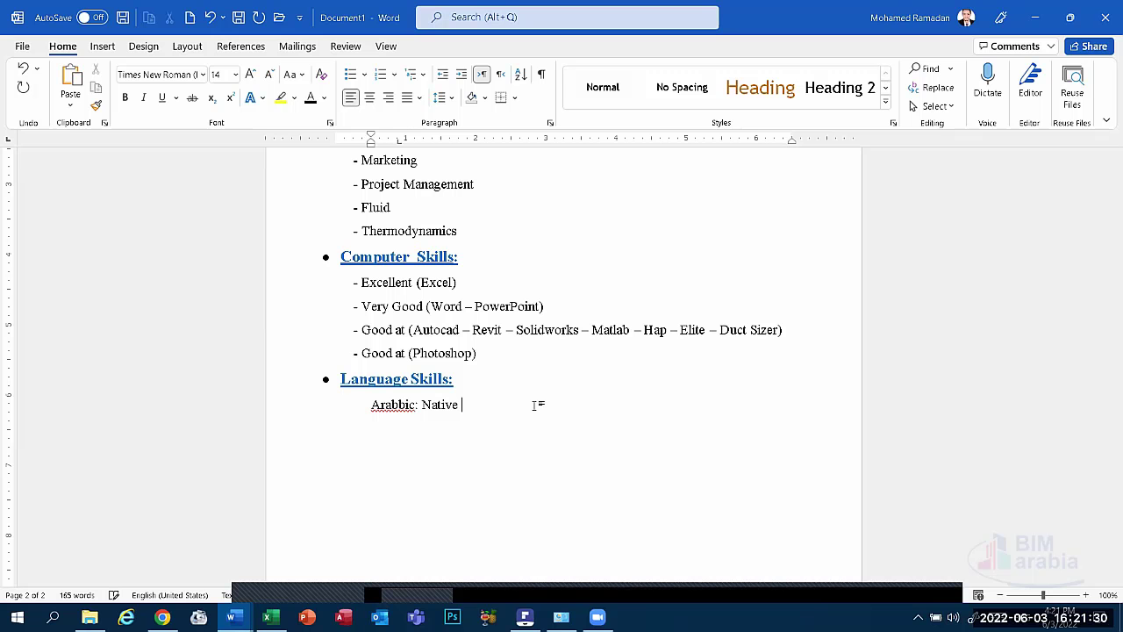
type("Language")
double_click(392, 405)
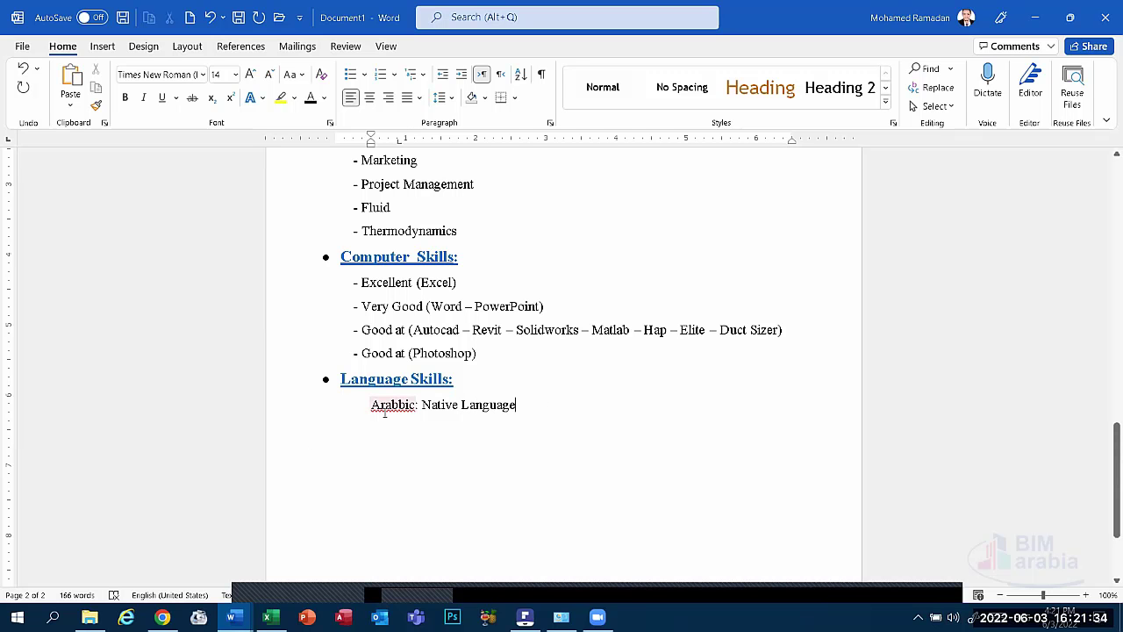
left_click(397, 405)
right_click(392, 405)
left_click(386, 461)
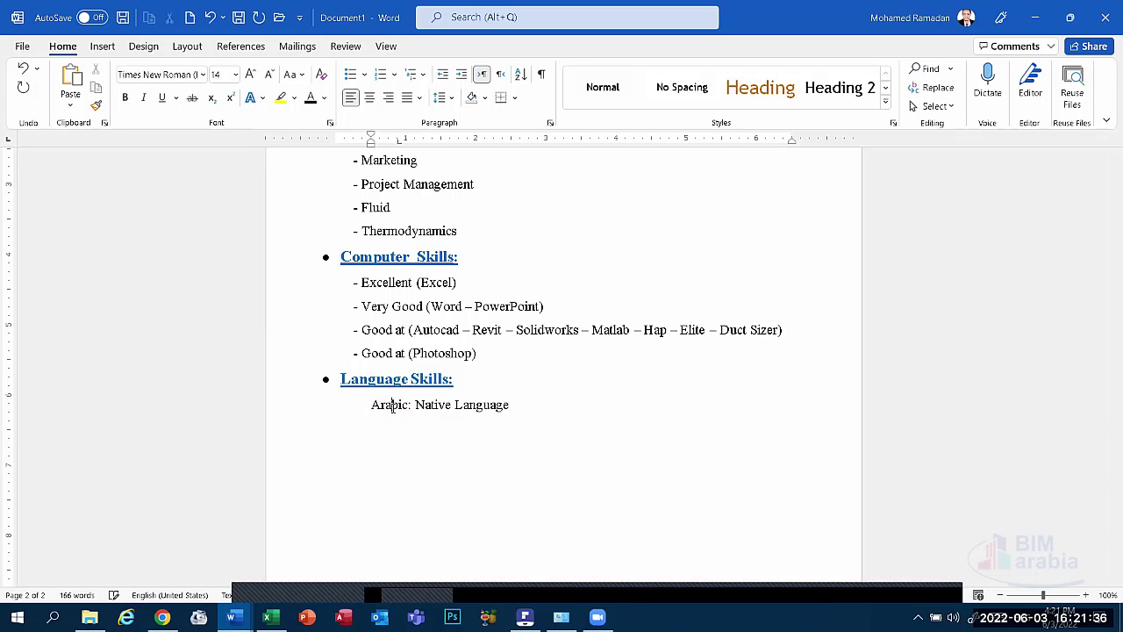
type("-")
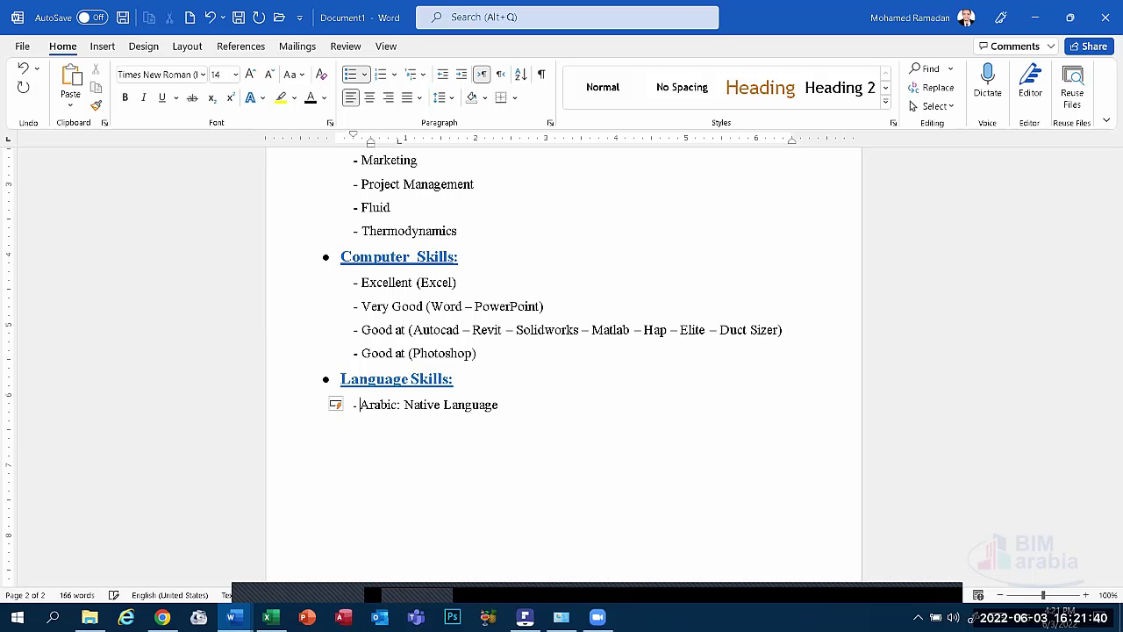
left_click(503, 403)
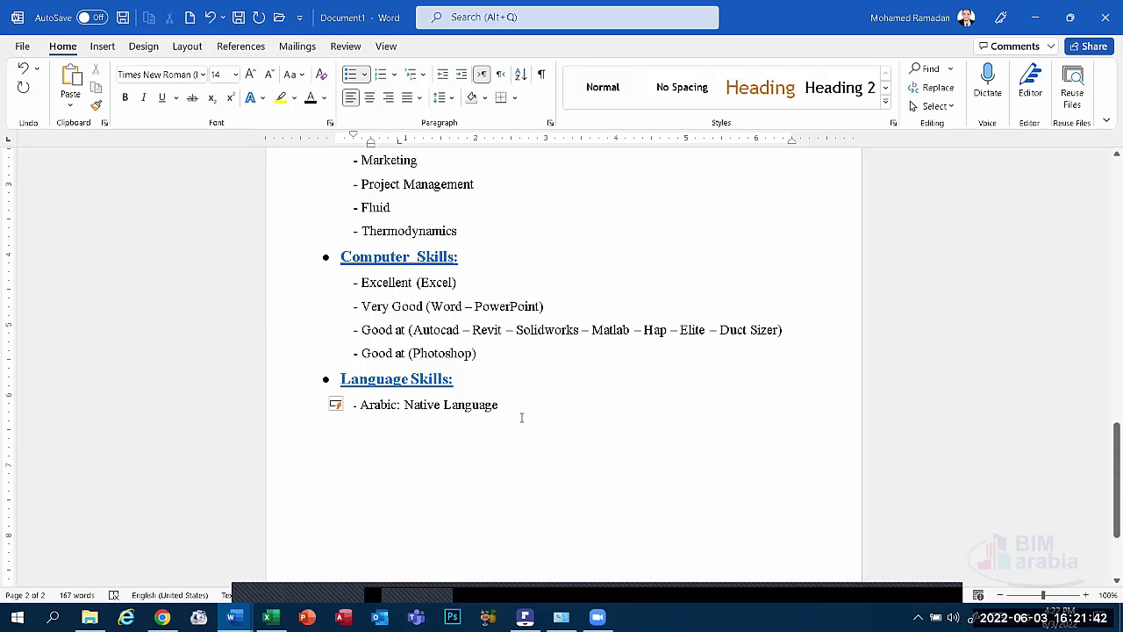
Start an 'English :' dash line and give the Photoshop-through-English lines 1.5 line spacing.
key("Return")
type("E")
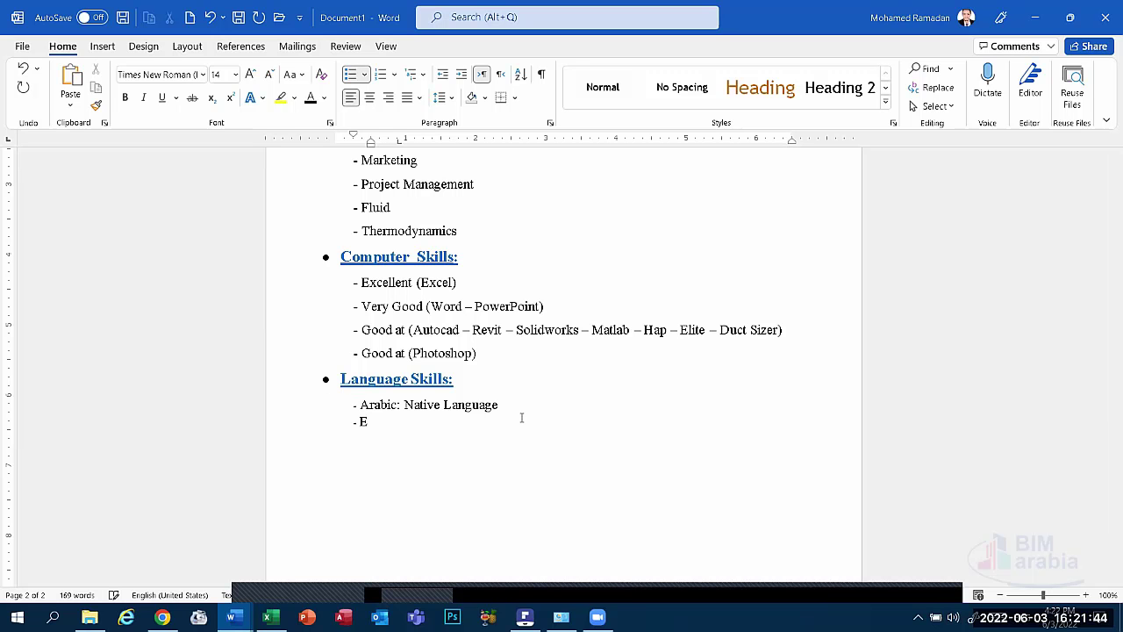
type("nglish :")
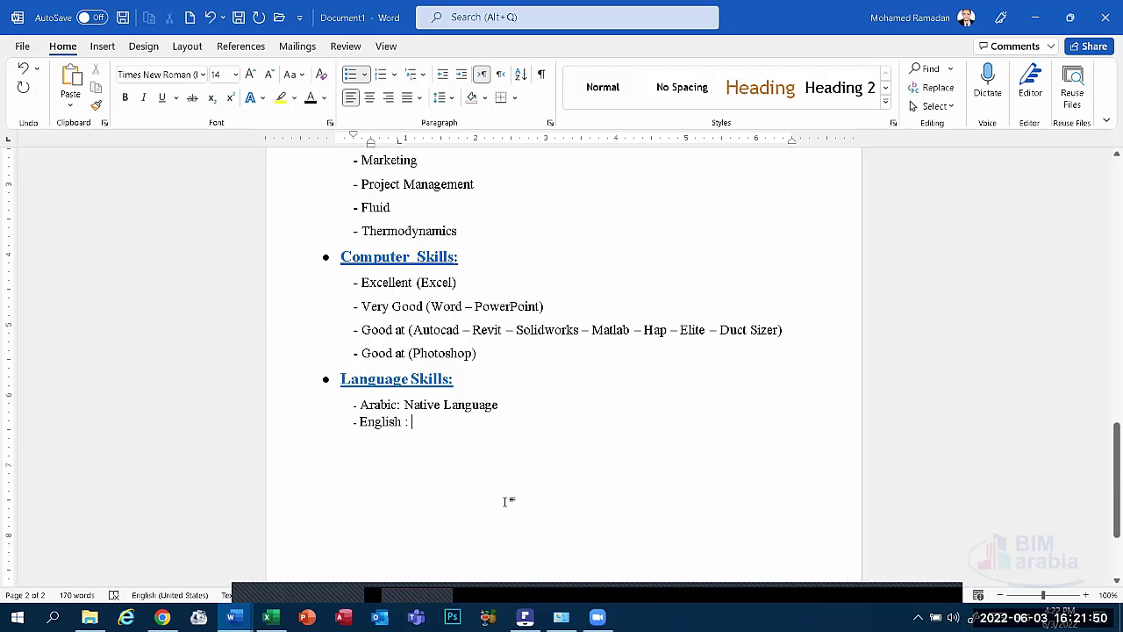
left_click_drag(509, 499, 334, 359)
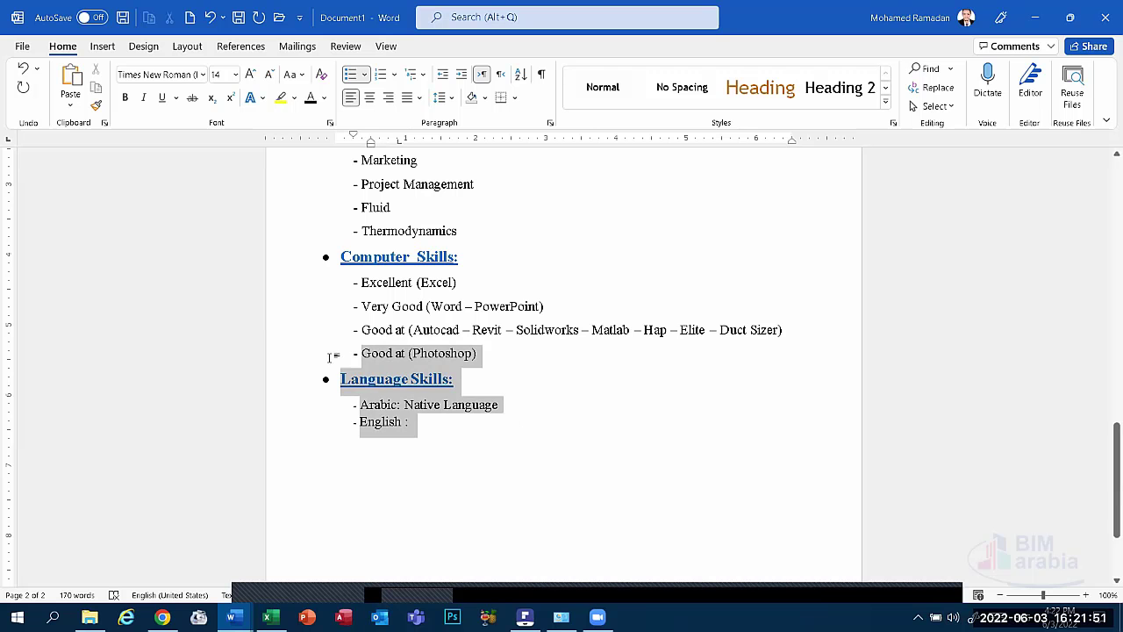
left_click(443, 97)
left_click(462, 158)
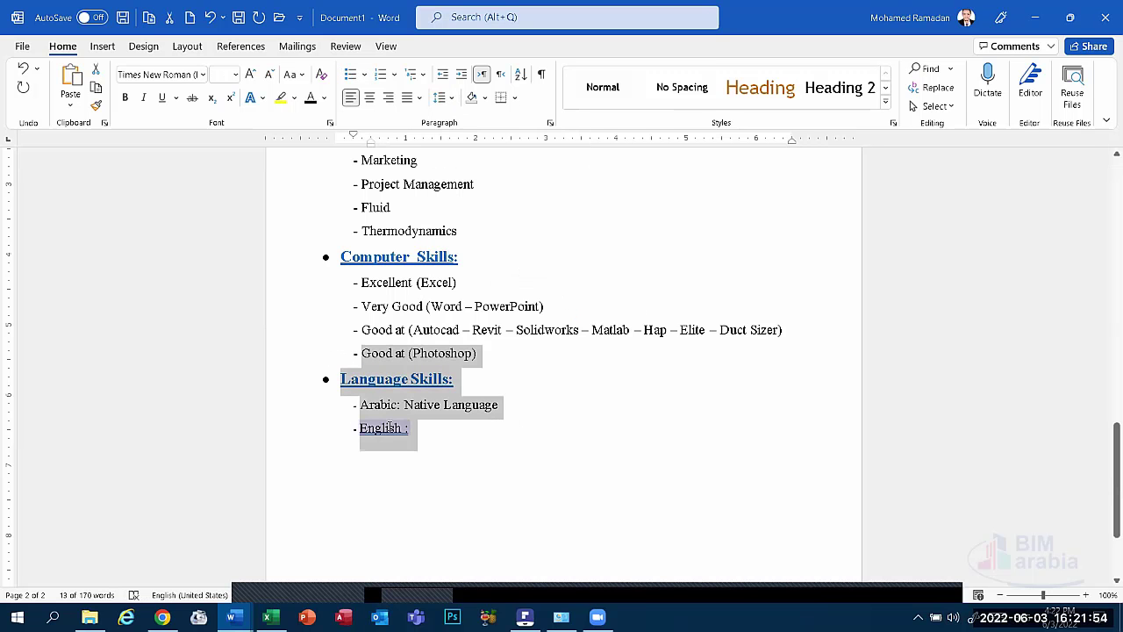
Remove the space before the colon and complete 'English: Good at (Speaking - Listening)'.
left_click(387, 428)
right_click(386, 427)
left_click(452, 231)
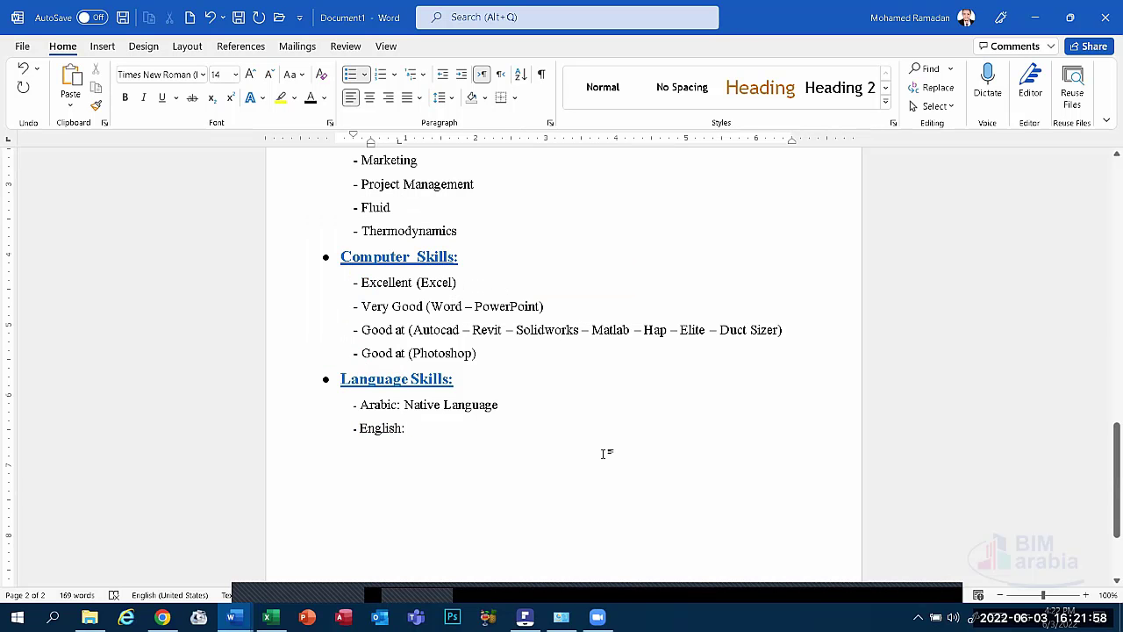
type("Good at")
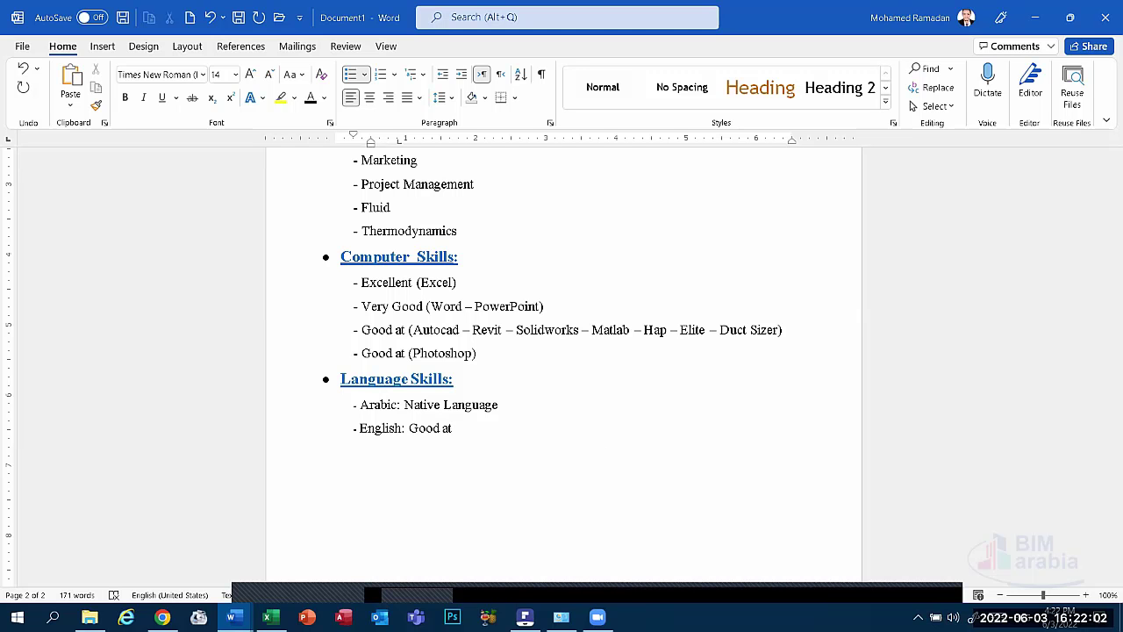
type(" (")
type("Speaking - Lis")
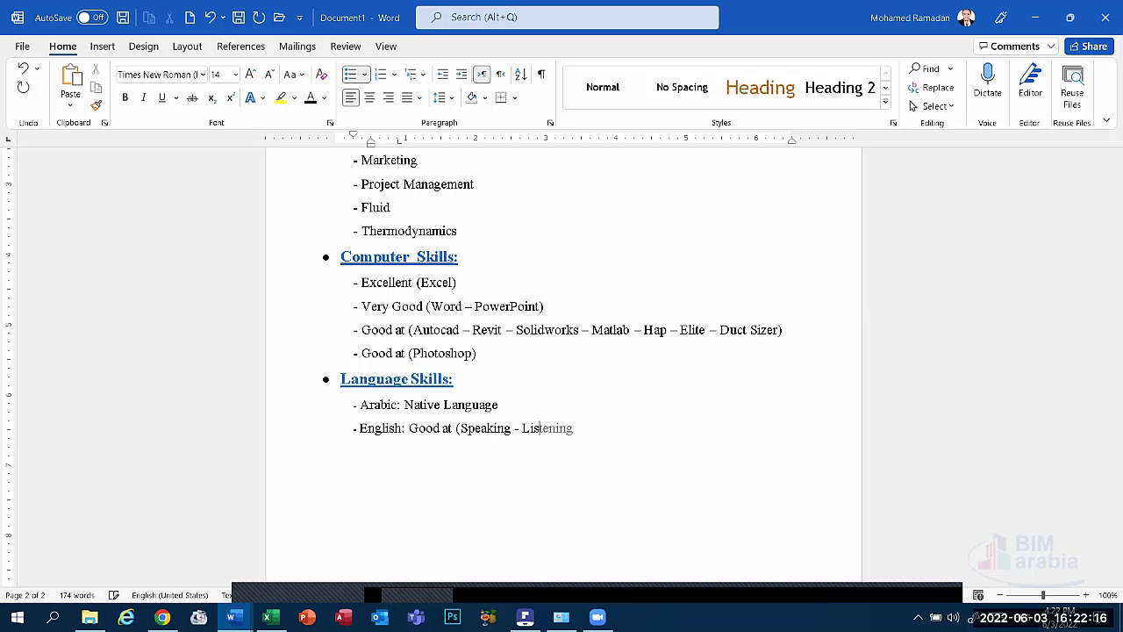
type("tening )")
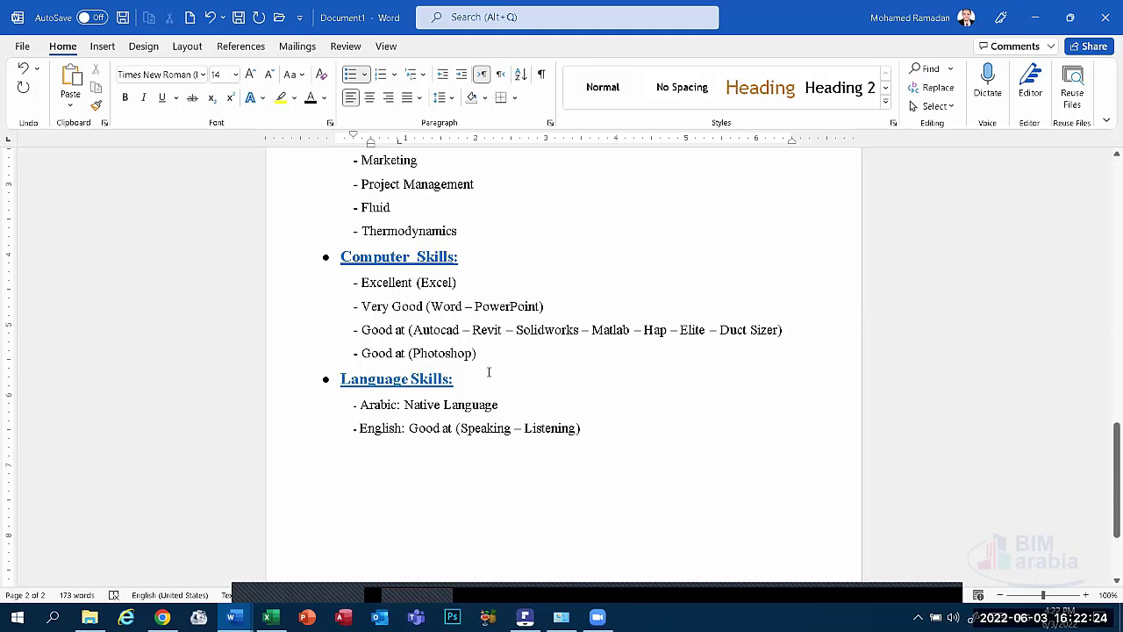
Bold and underline the 'English:' and 'Arabic:' labels, then delete the stray dash after 'Listening)'.
left_click_drag(408, 430, 360, 432)
left_click(126, 97)
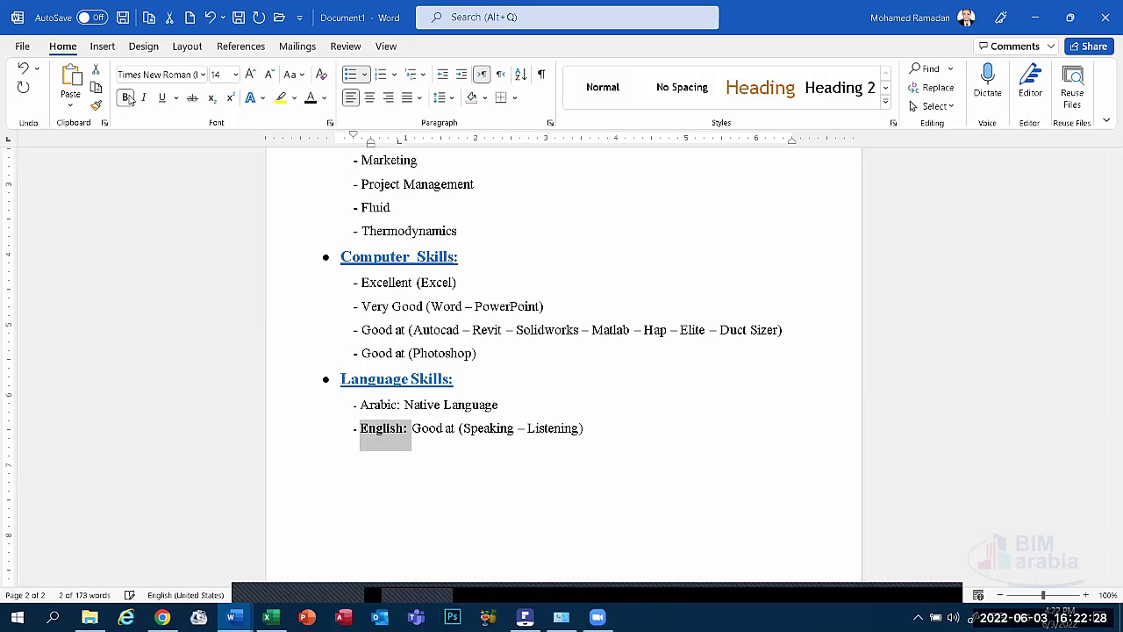
left_click(161, 98)
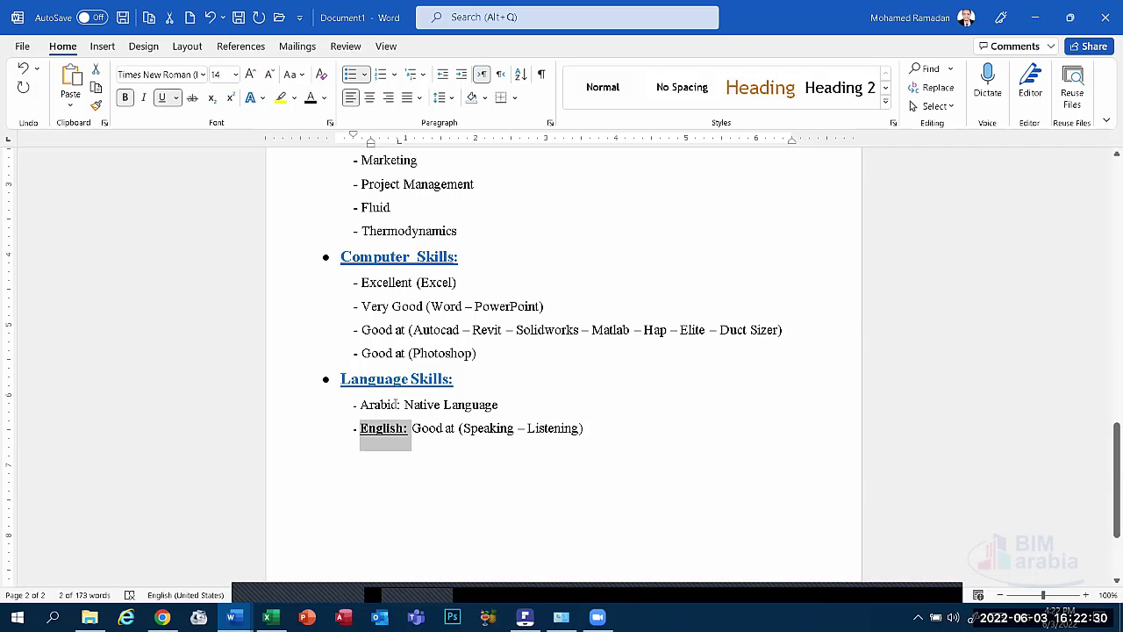
left_click_drag(401, 403, 347, 404)
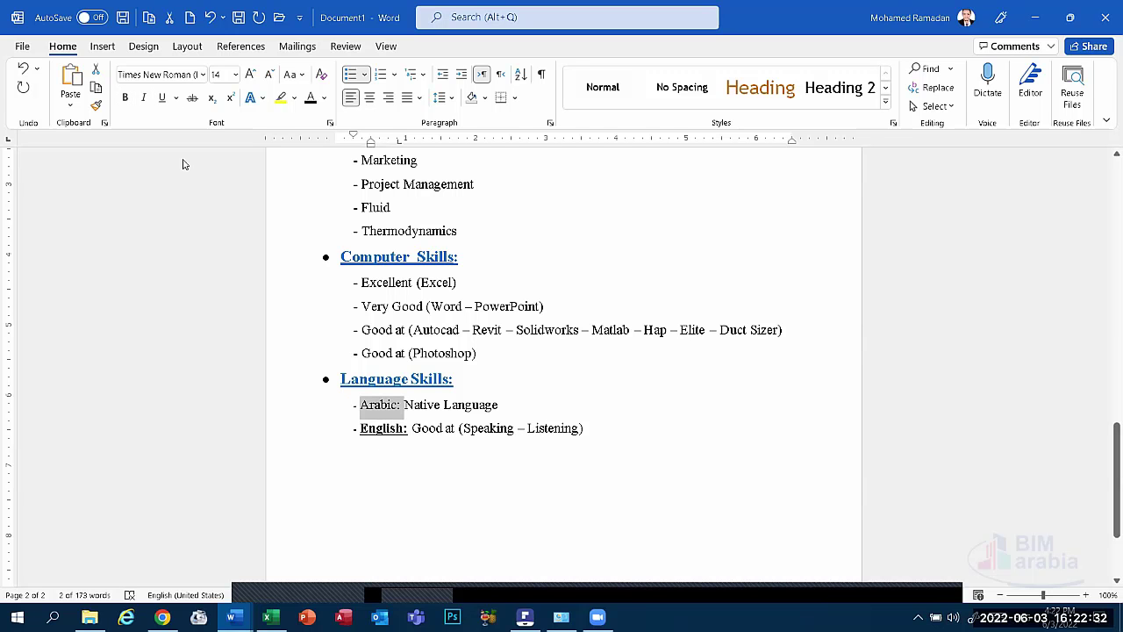
left_click(126, 97)
left_click(161, 97)
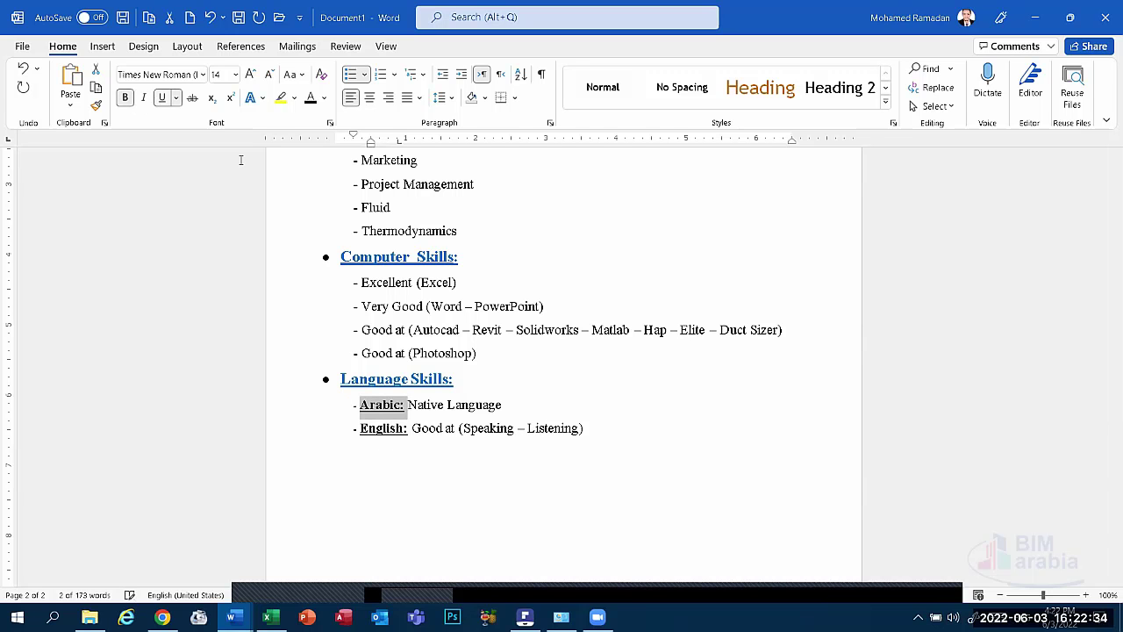
left_click(563, 430)
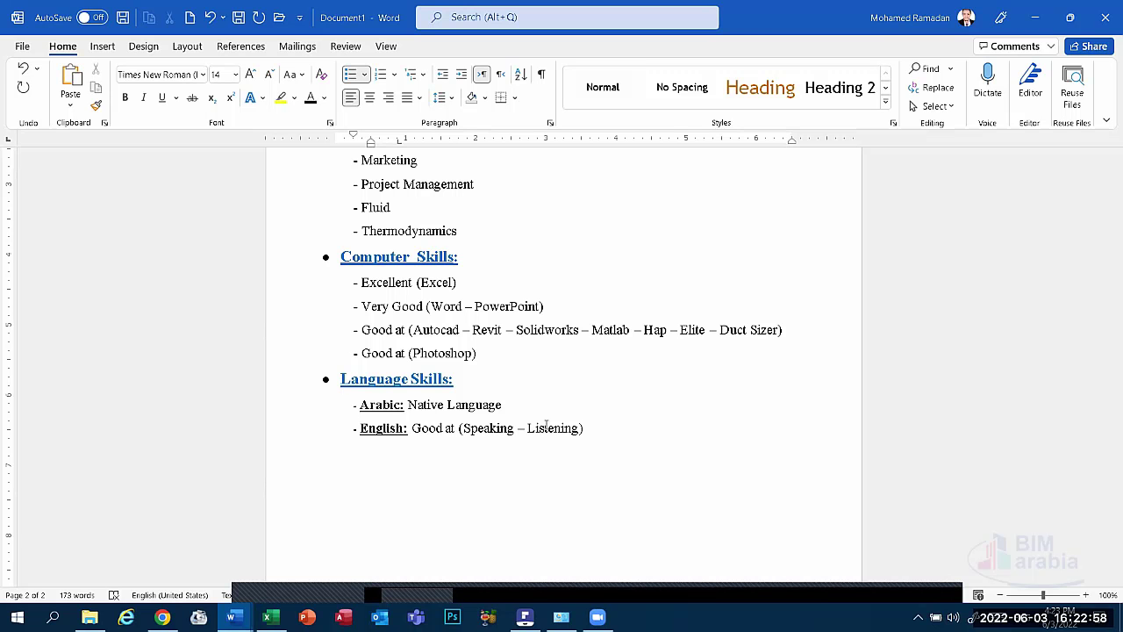
left_click(615, 433)
key("BackSpace")
key("BackSpace")
Paste a copy of the 'Language Skills:' heading below the list, keeping its original formatting.
scroll(371, 454, "up", 5)
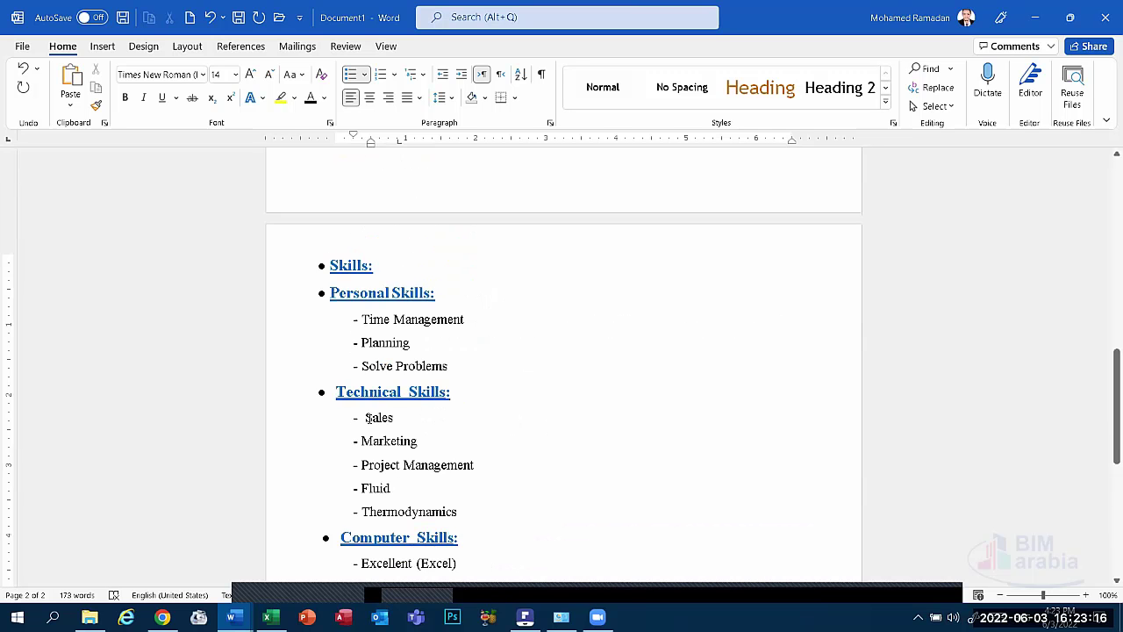
scroll(368, 319, "down", 1)
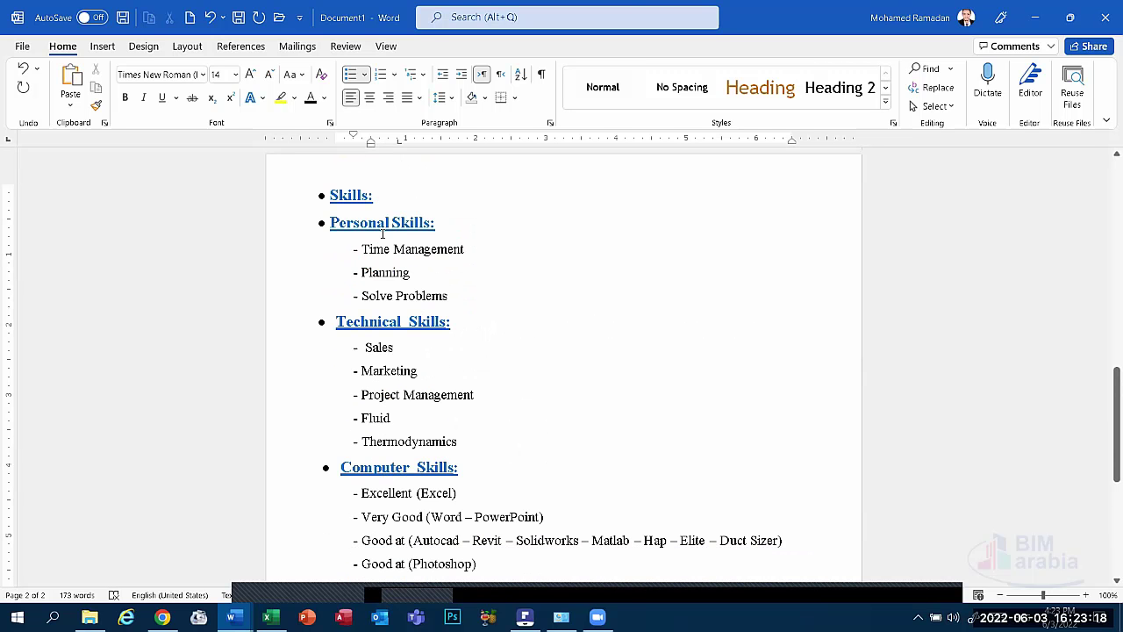
scroll(390, 313, "down", 7)
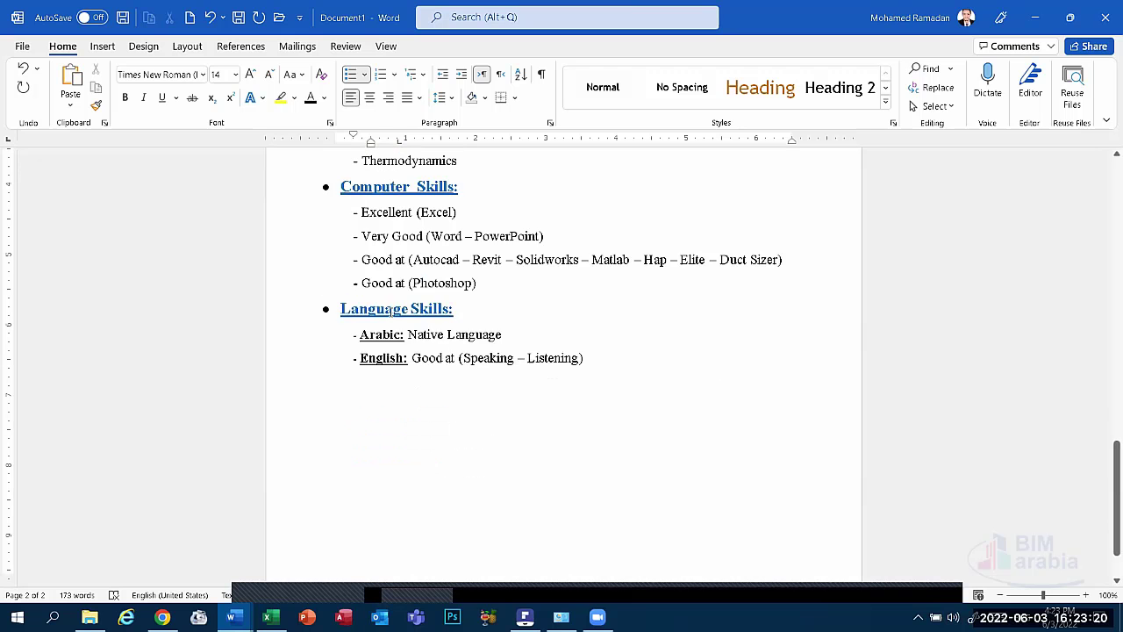
left_click(389, 288)
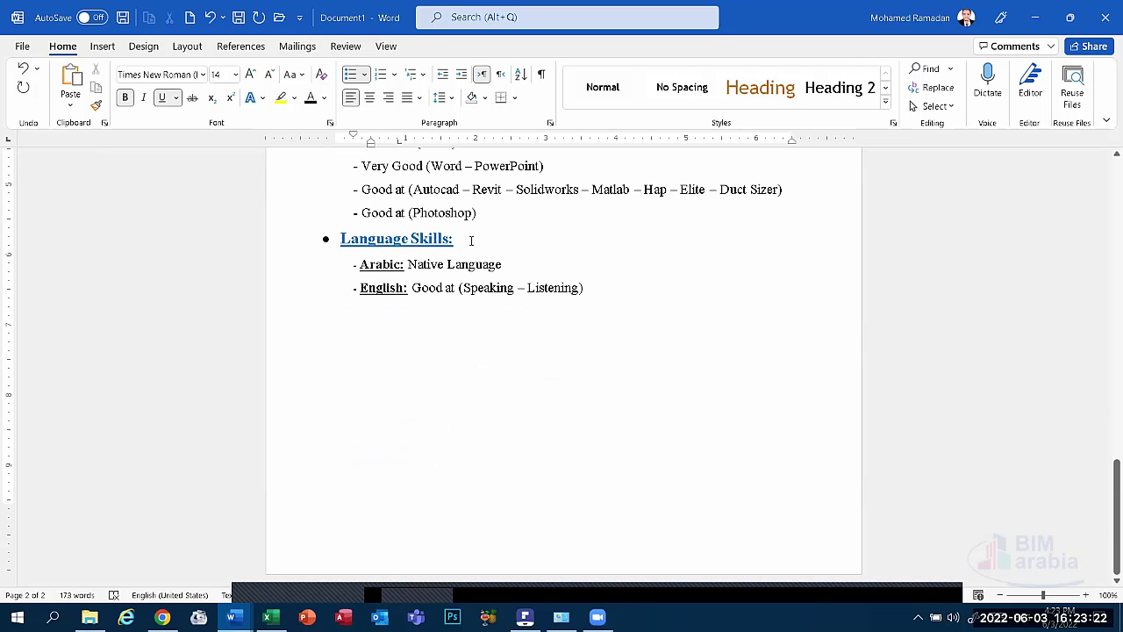
left_click_drag(471, 240, 321, 238)
key("super+c")
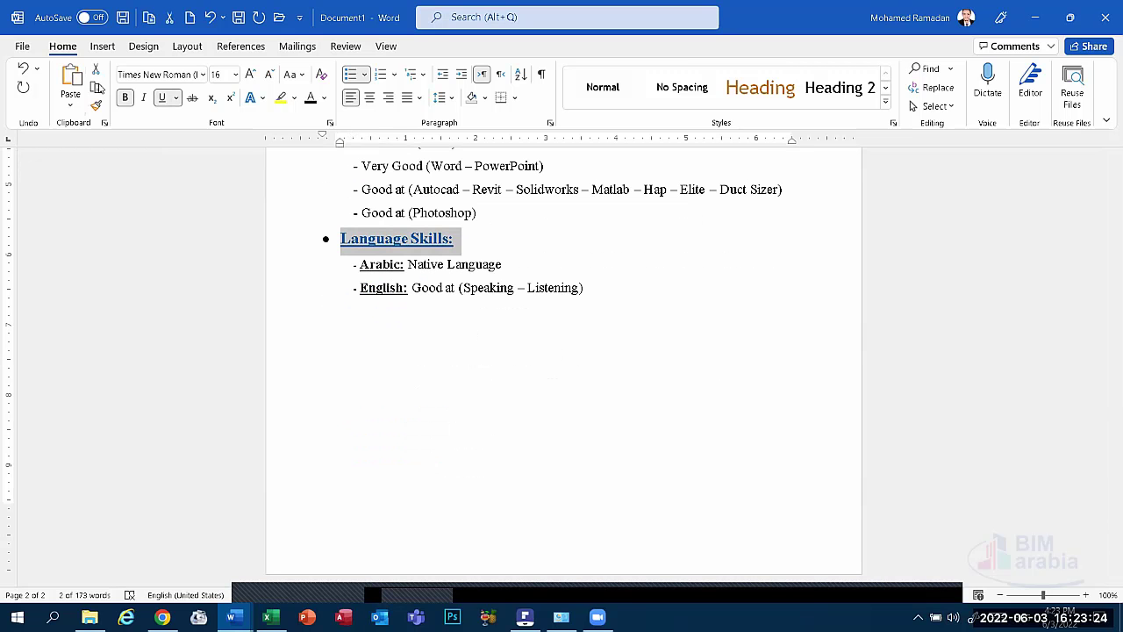
left_click(382, 329)
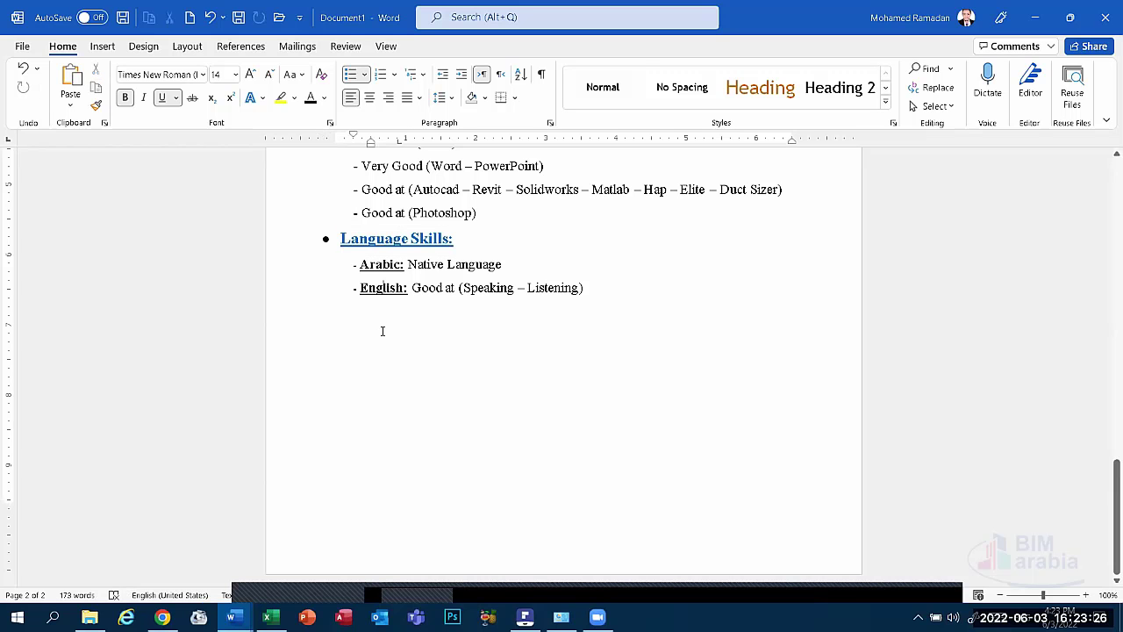
left_click(70, 83)
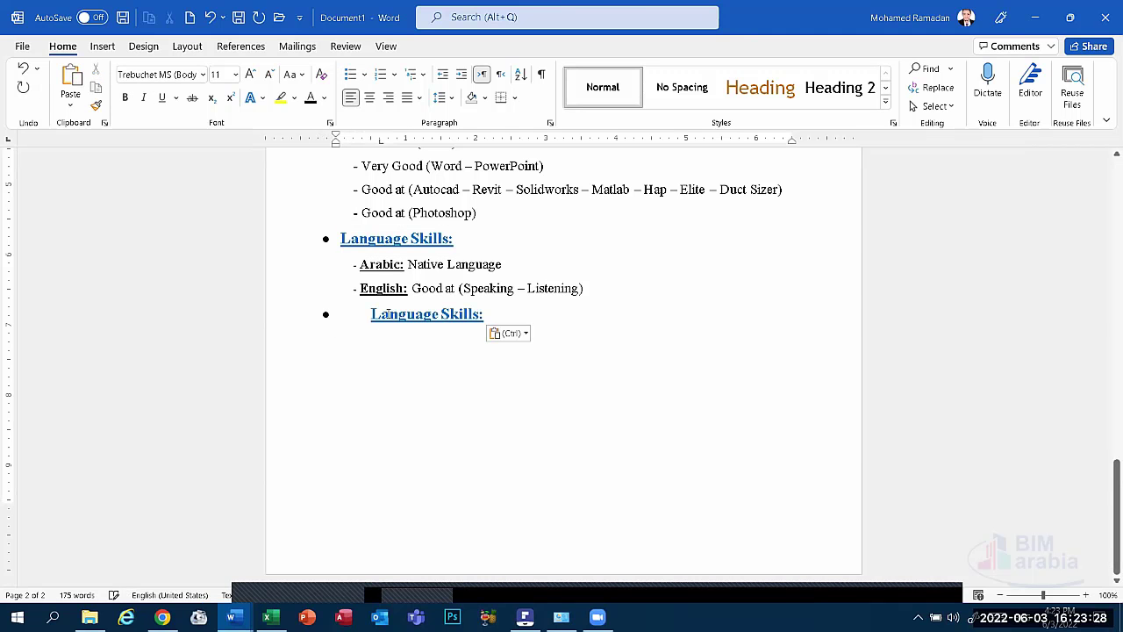
left_click(371, 316)
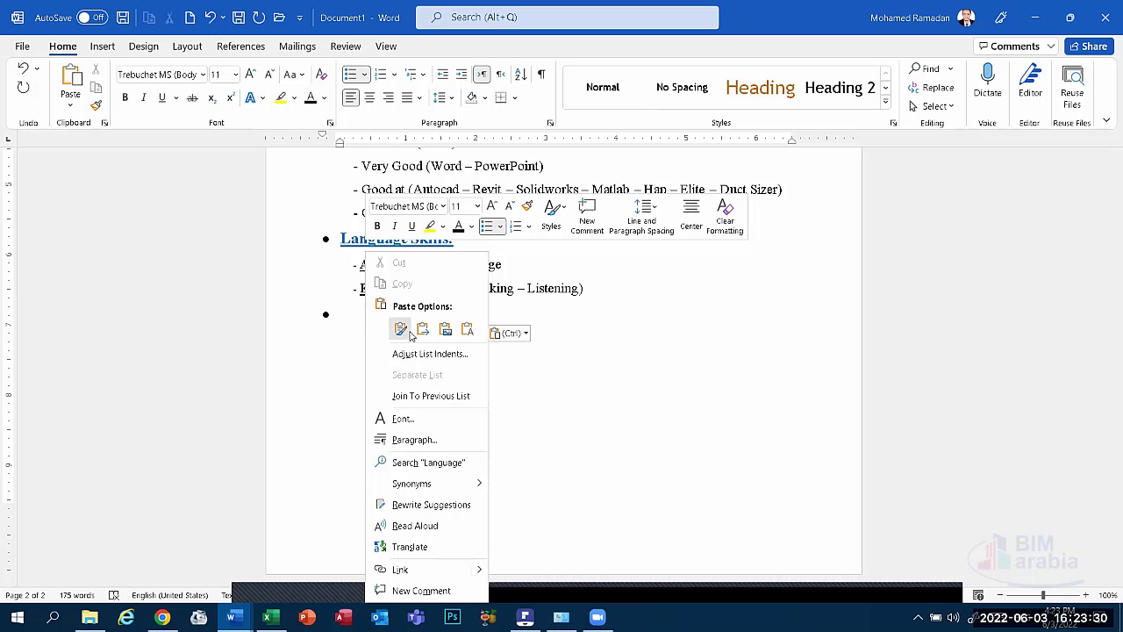
left_click(400, 329)
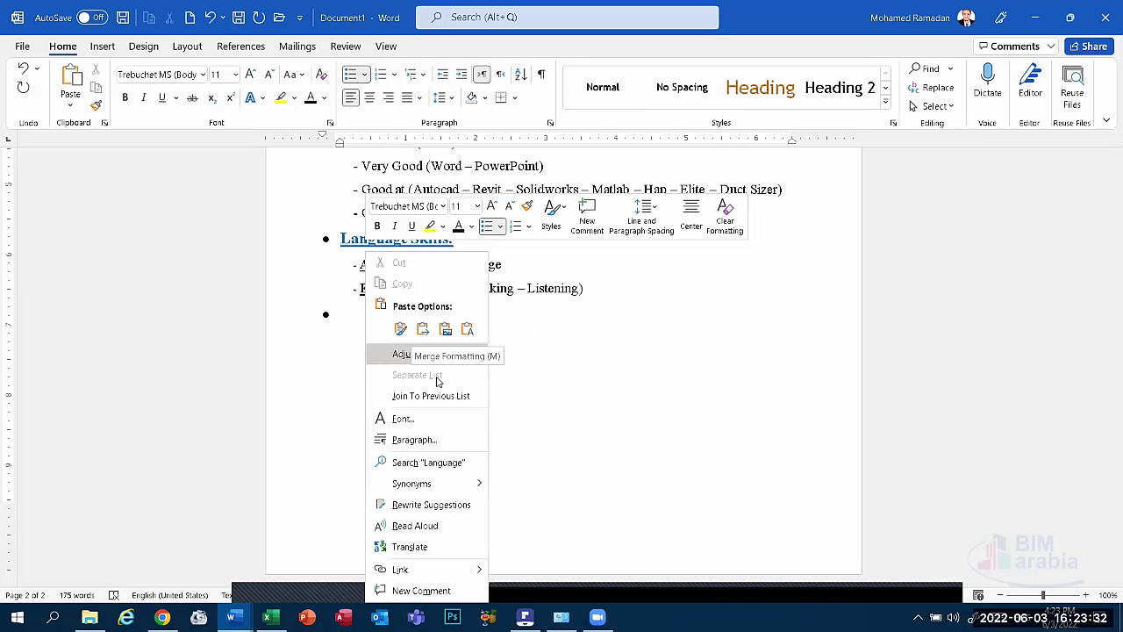
Set the new heading's list indent to follow the bullet with a space instead of a tab.
left_click(382, 356)
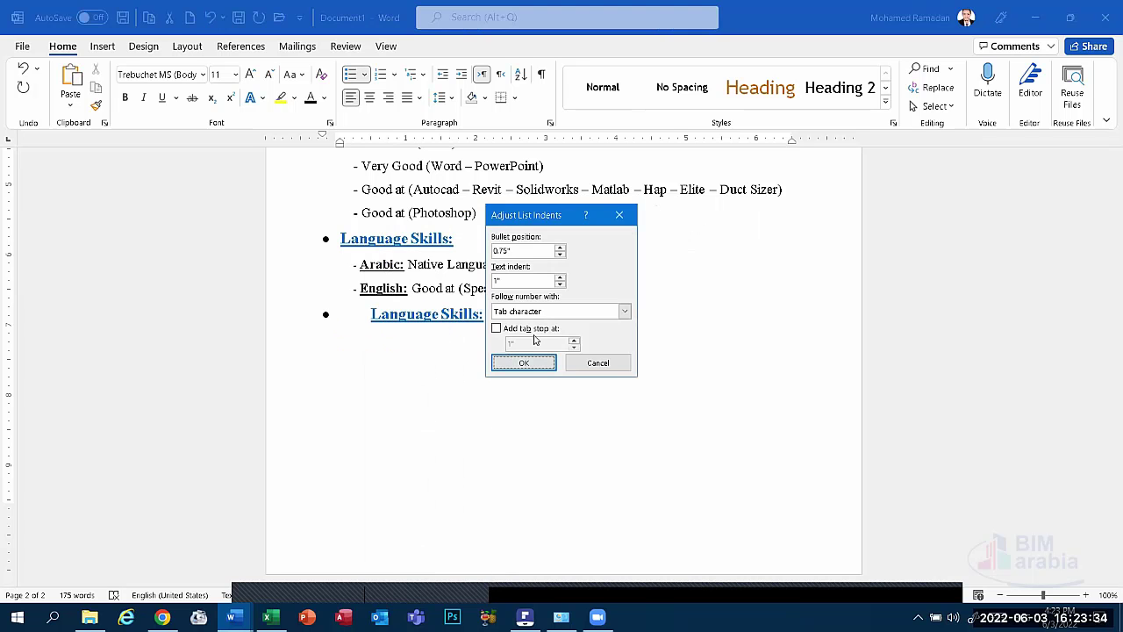
left_click(526, 312)
left_click(531, 334)
Apply the list indent change and retype the pasted heading as 'Volunteer Activities'.
left_click(523, 364)
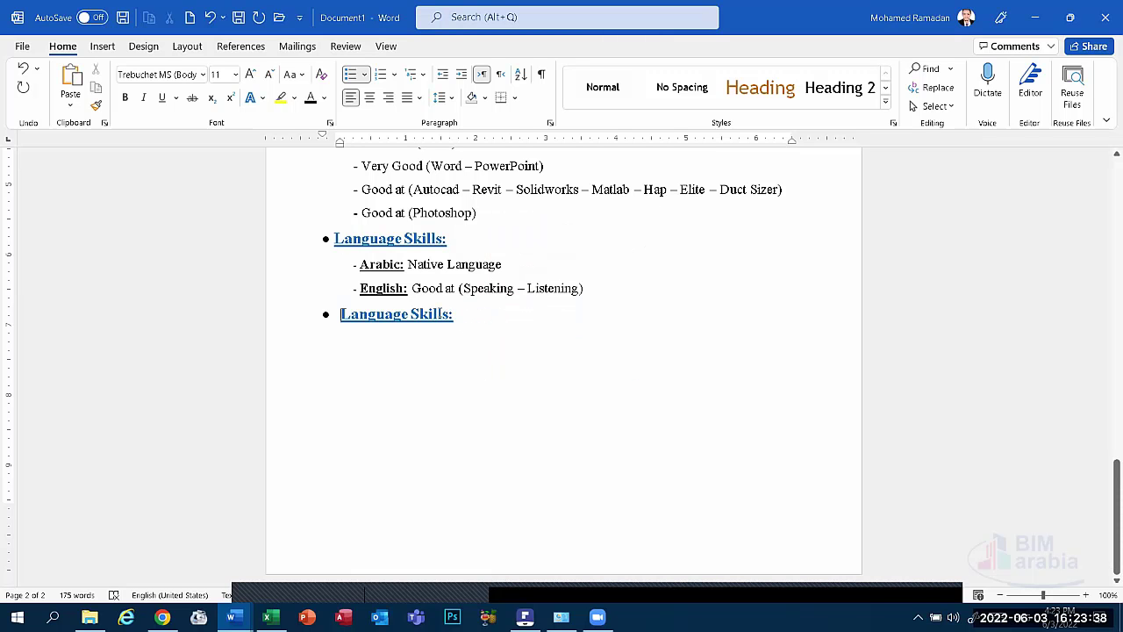
left_click_drag(342, 313, 450, 315)
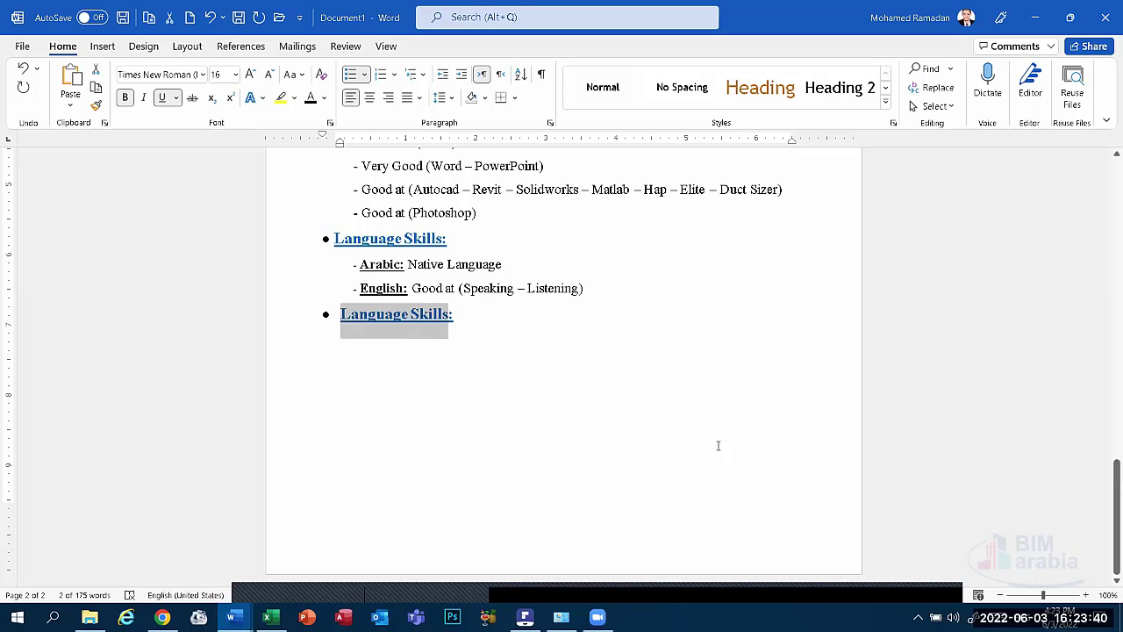
type("Volu")
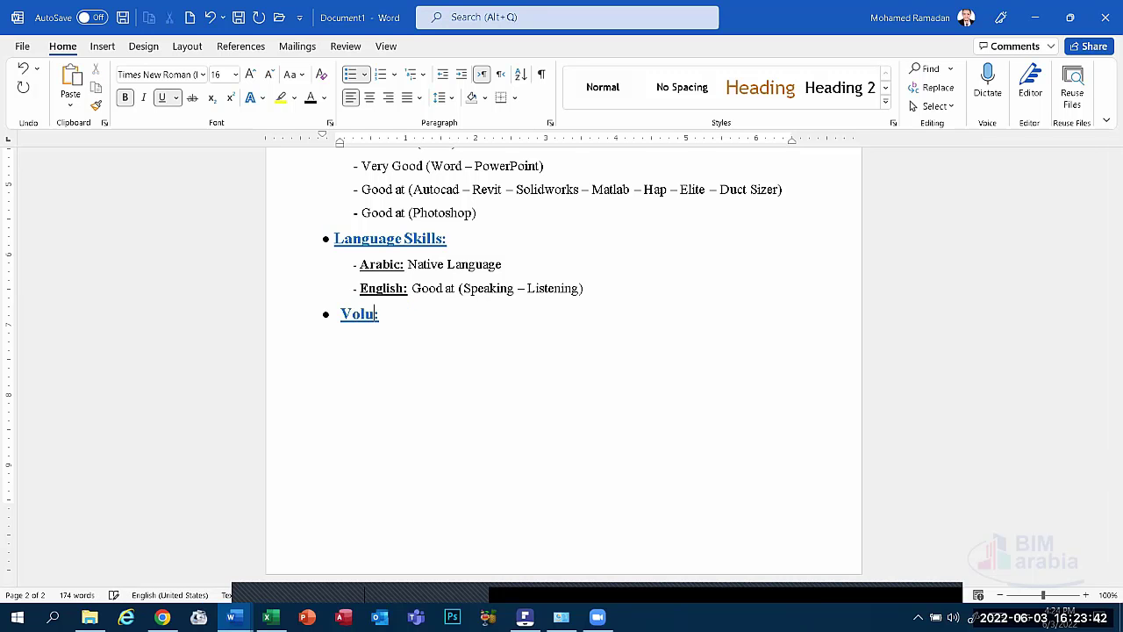
type("nteer Activ")
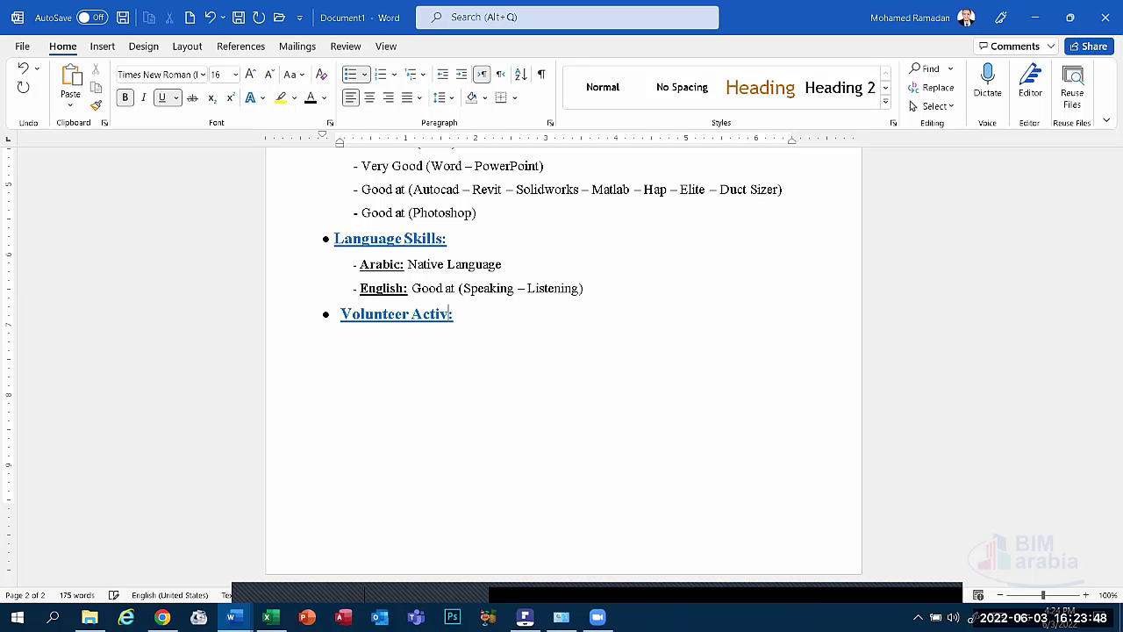
type("ities")
Paste the April 2022 HVAC certification line under Volunteer Activities and shift it left onto one line.
scroll(416, 239, "up", 5)
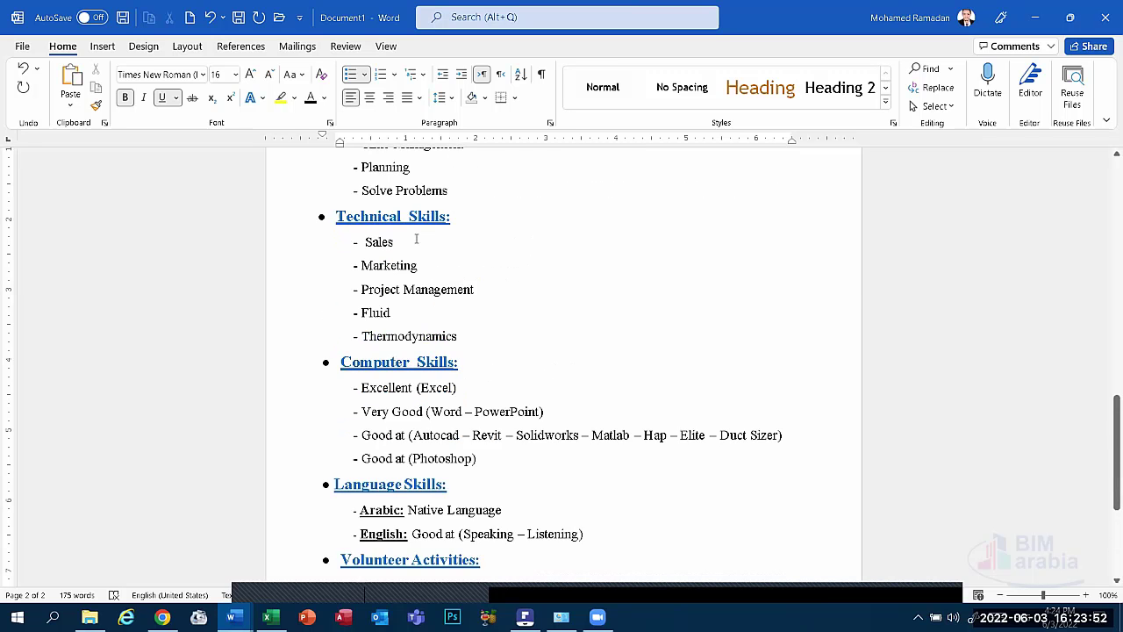
scroll(416, 238, "up", 10)
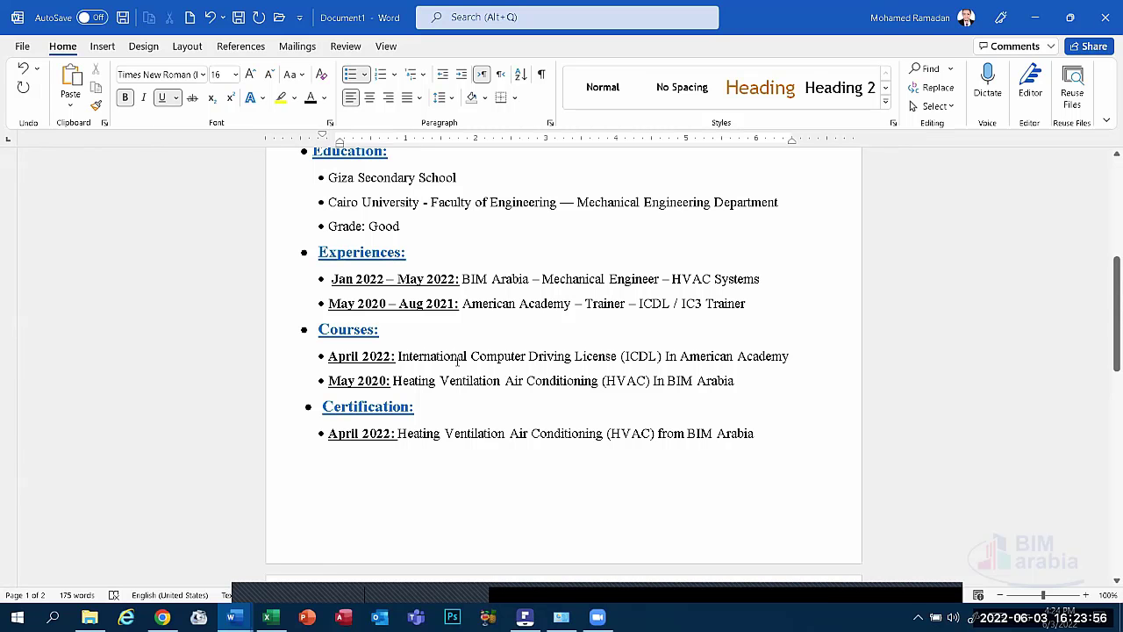
left_click_drag(756, 434, 328, 433)
key("super+c")
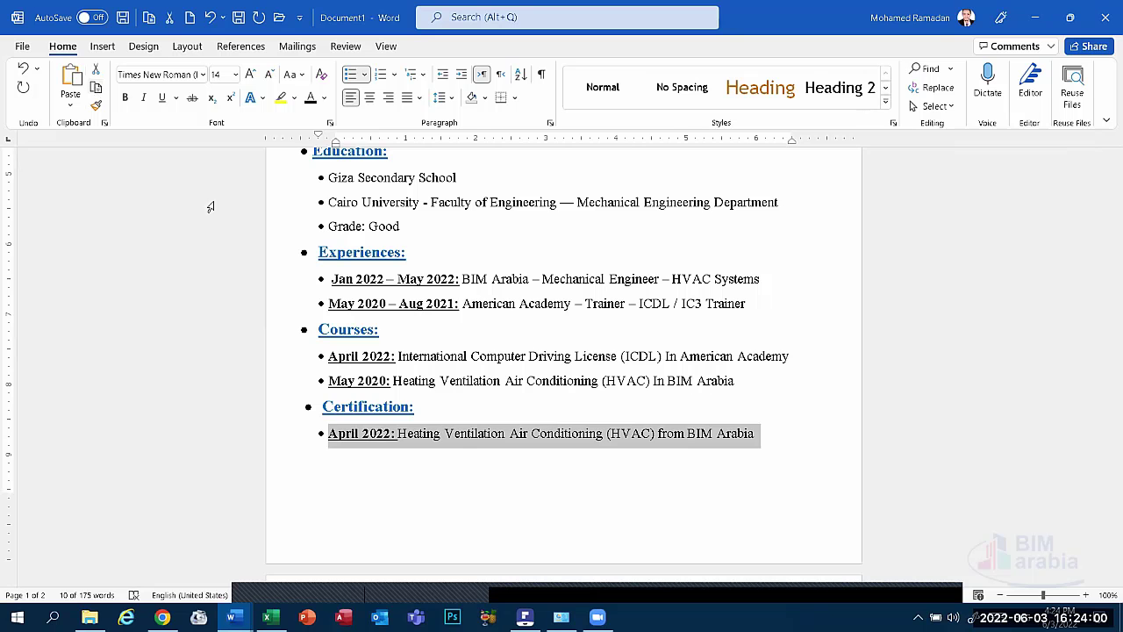
scroll(325, 325, "down", 10)
scroll(381, 363, "down", 5)
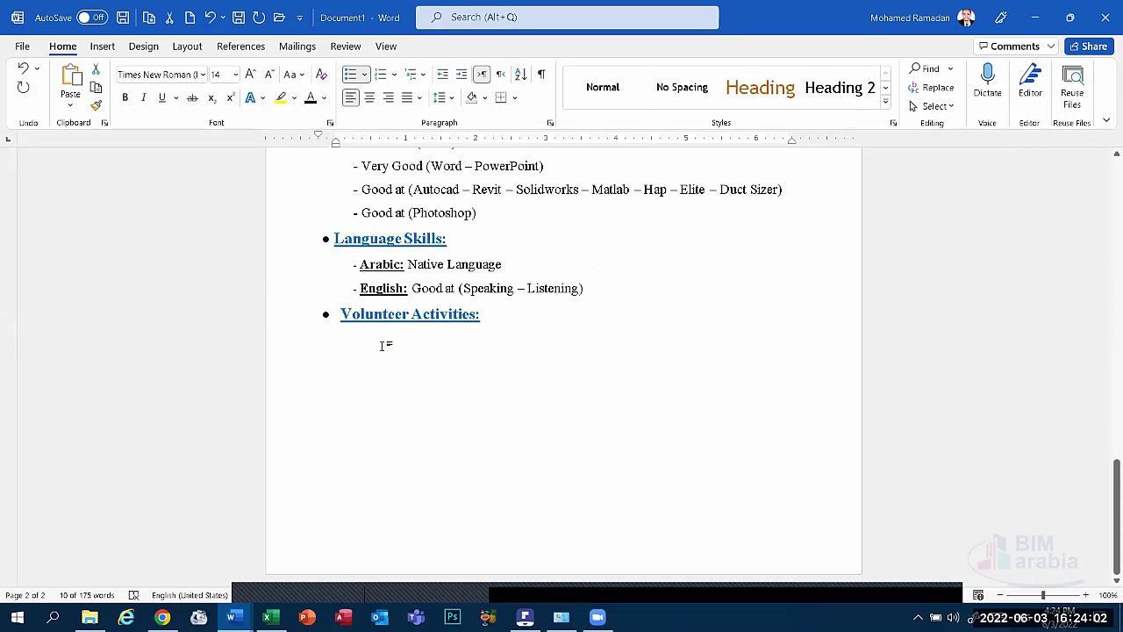
left_click(383, 345)
left_click(69, 81)
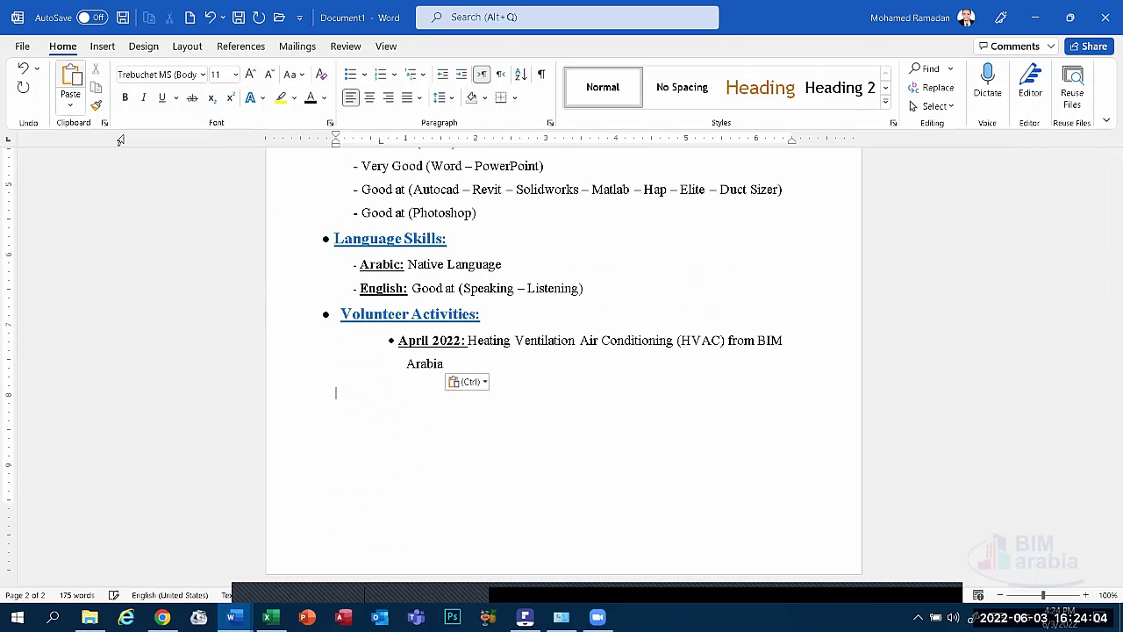
left_click(400, 340)
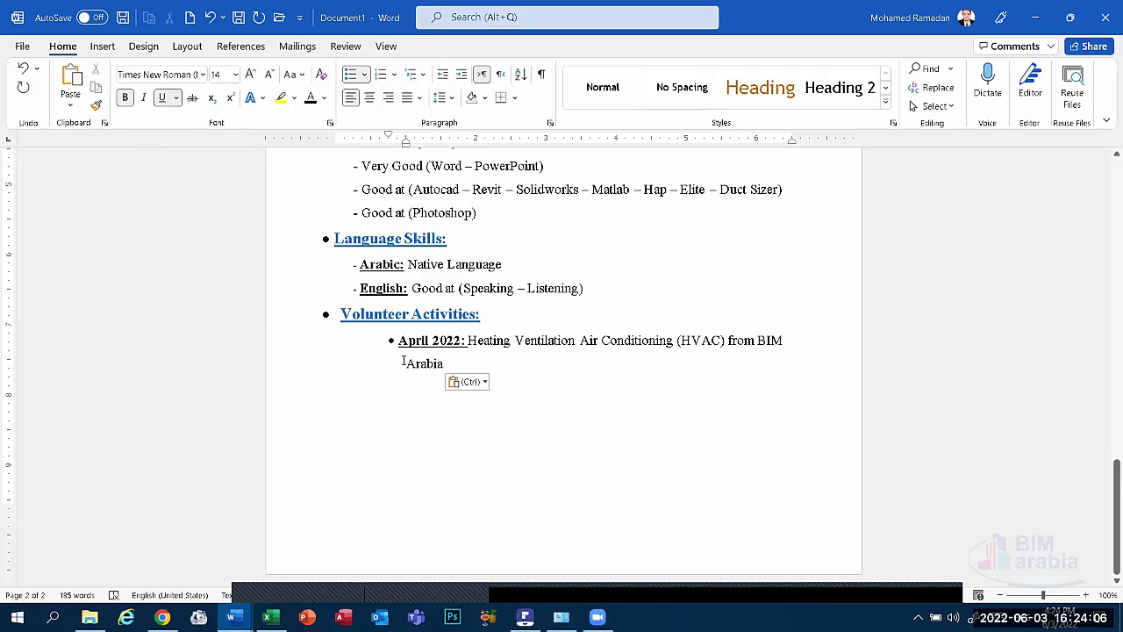
left_click(408, 145)
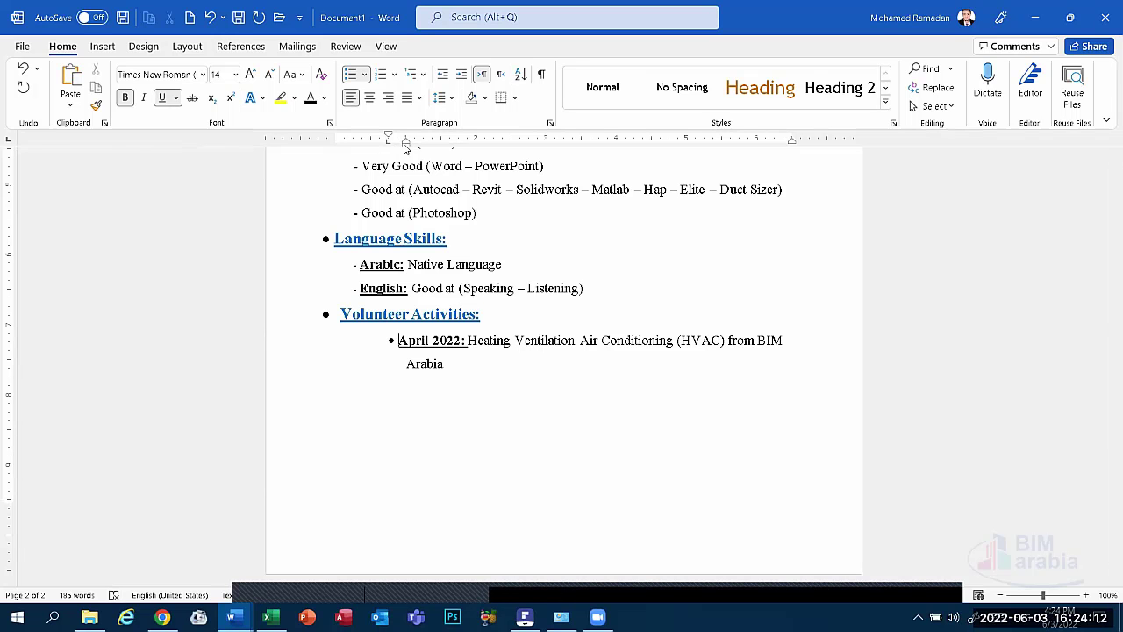
mouse_move(389, 137)
left_mouse_down()
mouse_move(297, 136)
mouse_move(331, 143)
left_mouse_up()
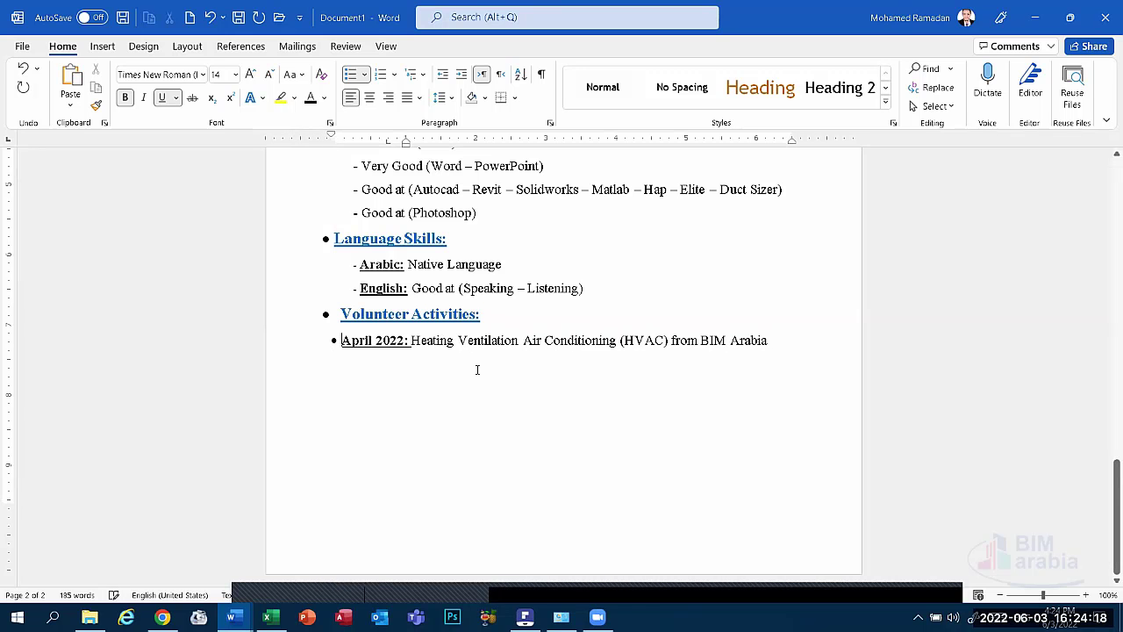
Change the entry's year to 2021 and replace the HVAC description with 'X Project - Head Media -'.
left_click(403, 340)
key("BackSpace")
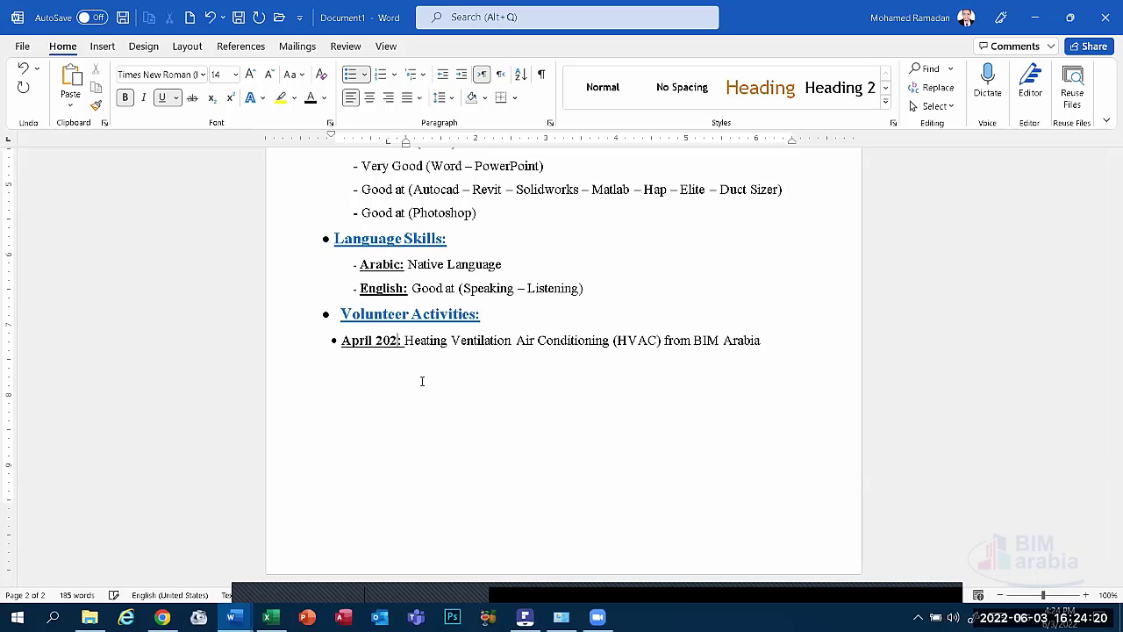
type("1")
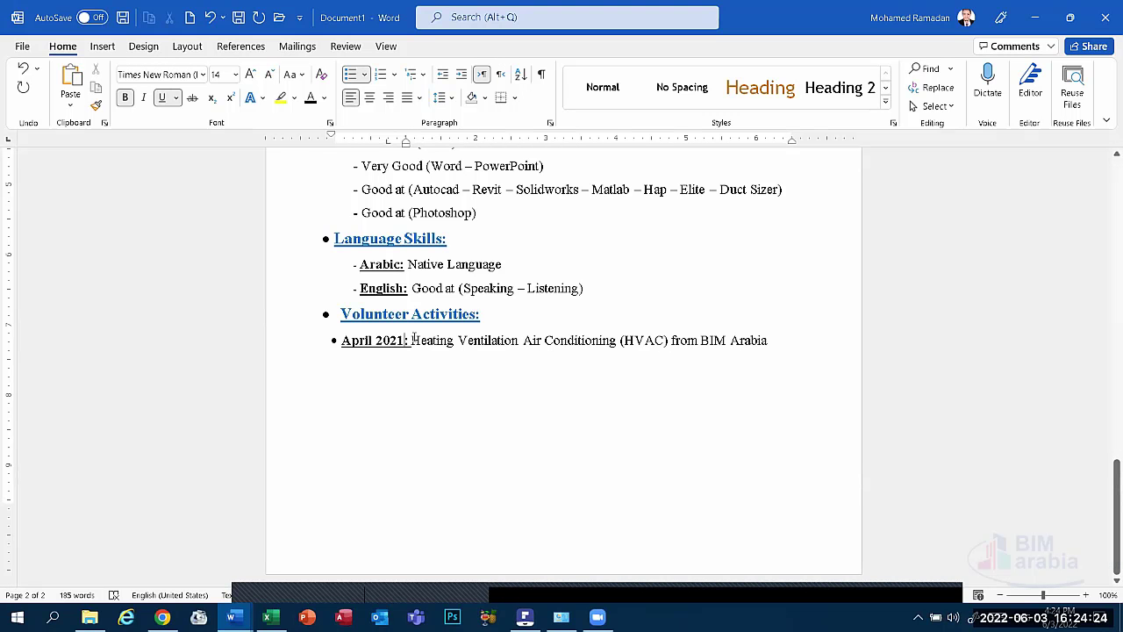
left_click_drag(412, 341, 760, 356)
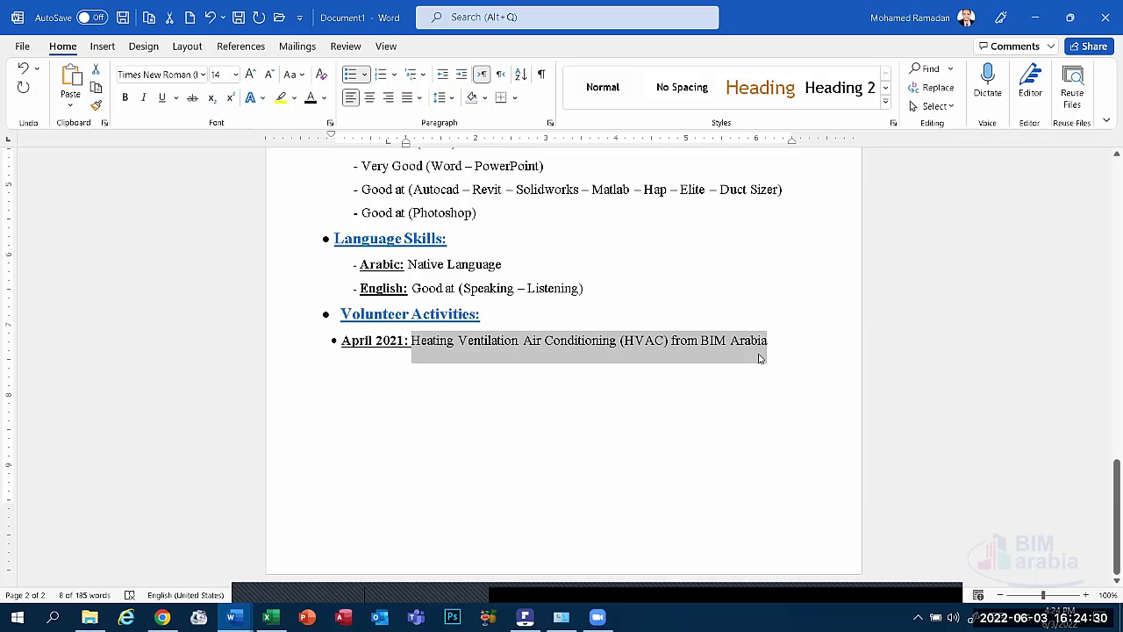
type("X")
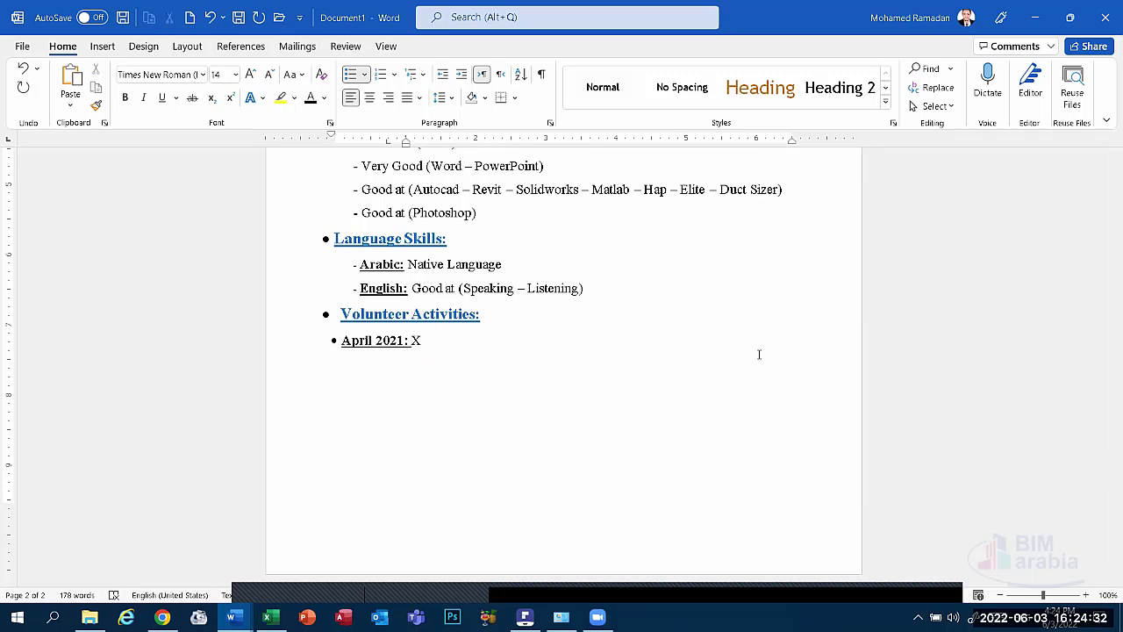
type(" p")
key("BackSpace")
type("P")
type("roject")
type(" - ")
type("P")
type("er")
key("BackSpace")
key("BackSpace")
key("BackSpace")
type("Head Media")
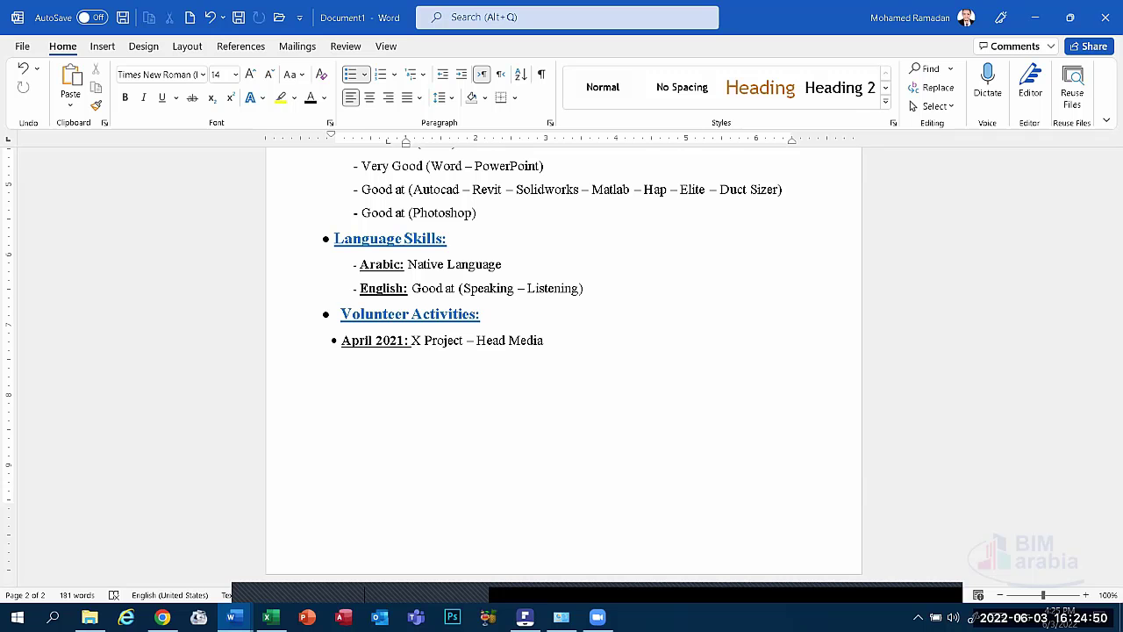
type(" -")
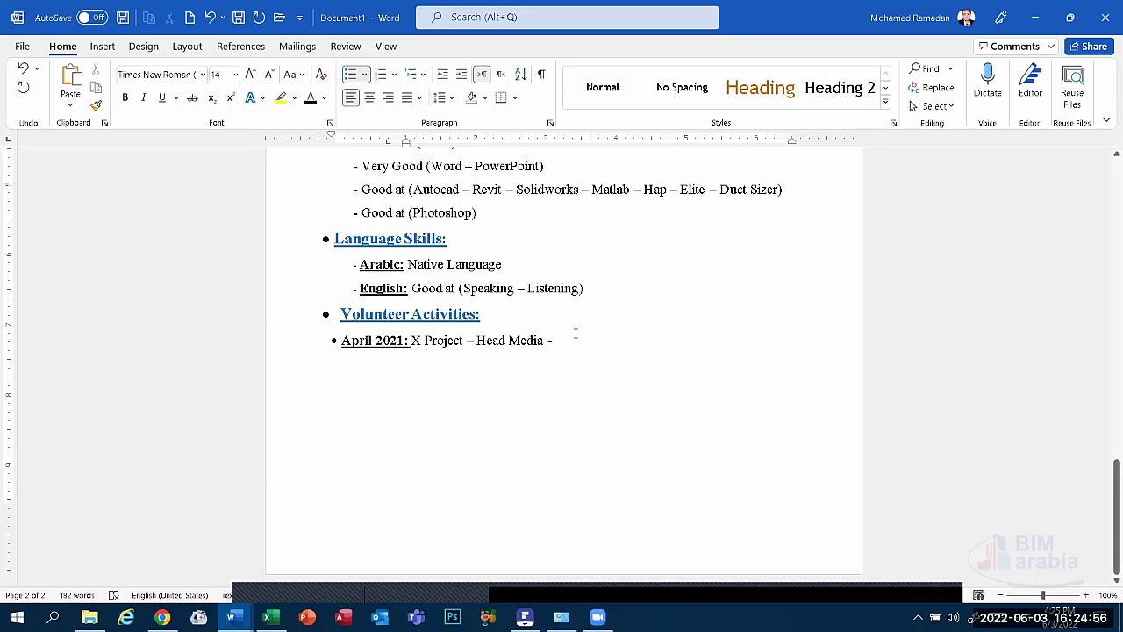
Add 'Management and Planning' to the end of the April 2021 volunteer entry.
scroll(630, 331, "up", 3)
scroll(630, 332, "up", 9)
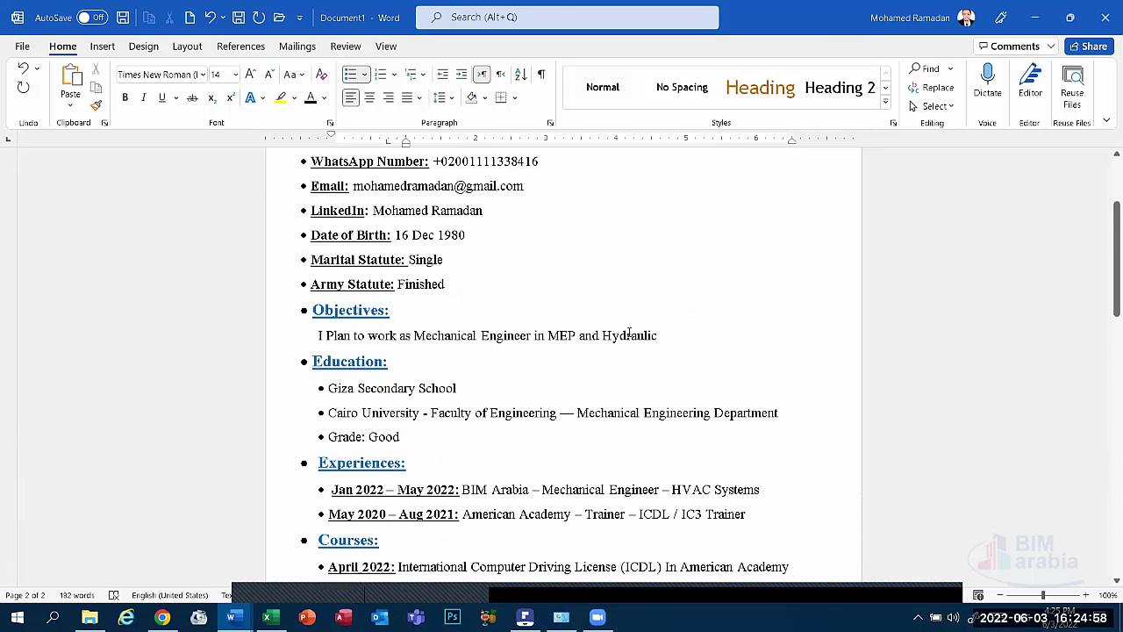
scroll(401, 363, "down", 1)
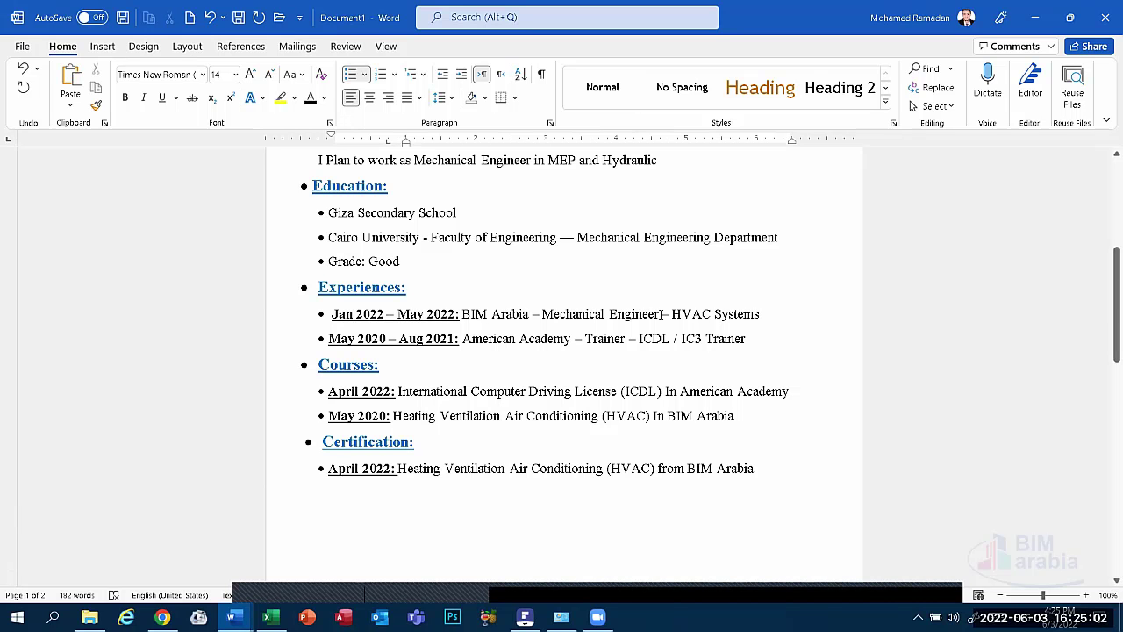
scroll(316, 416, "down", 12)
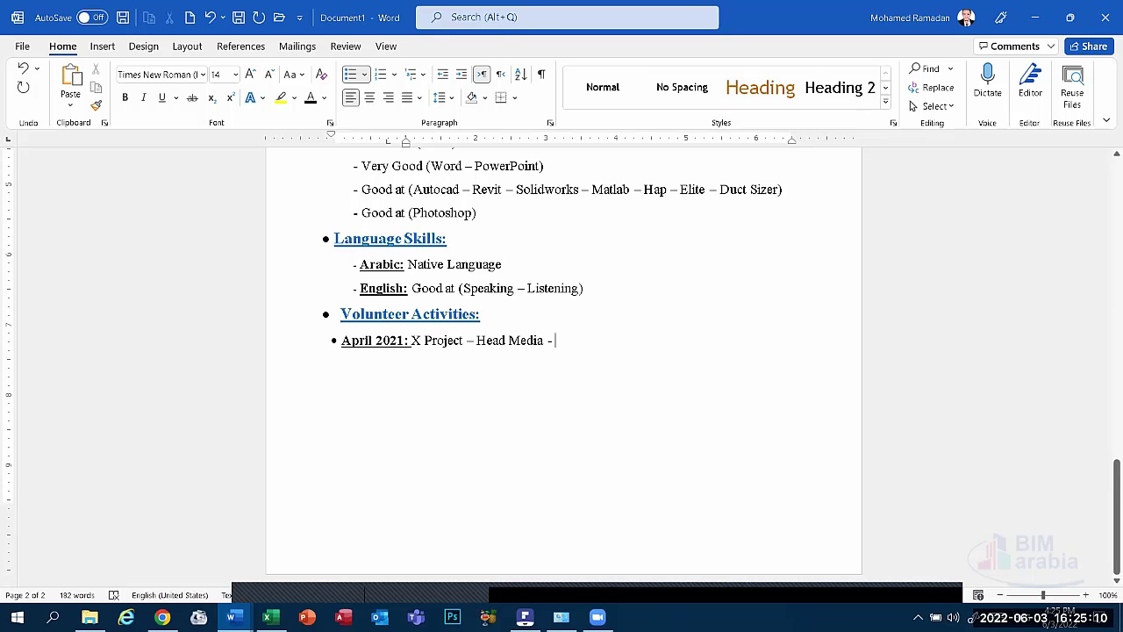
type("Manage")
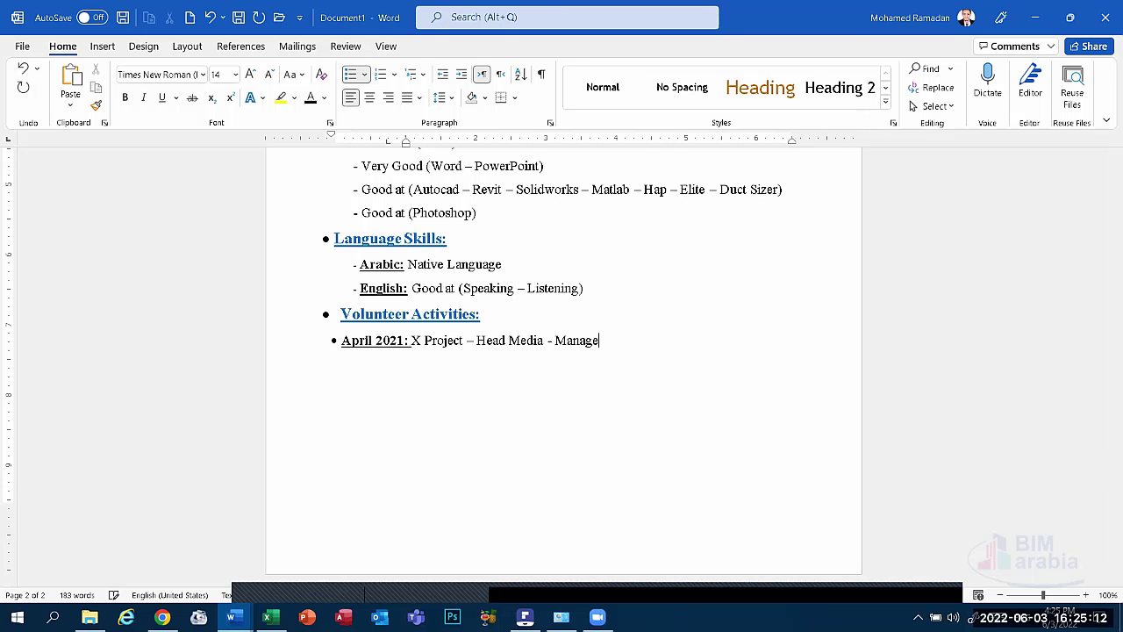
type("men")
key("BackSpace")
key("BackSpace")
key("BackSpace")
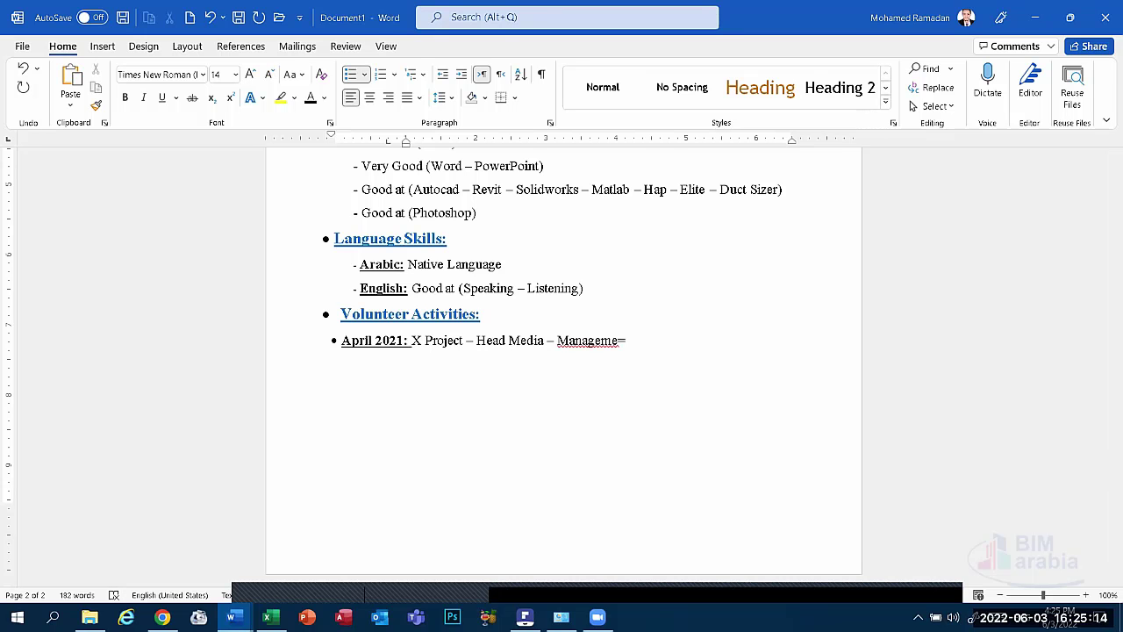
type("men")
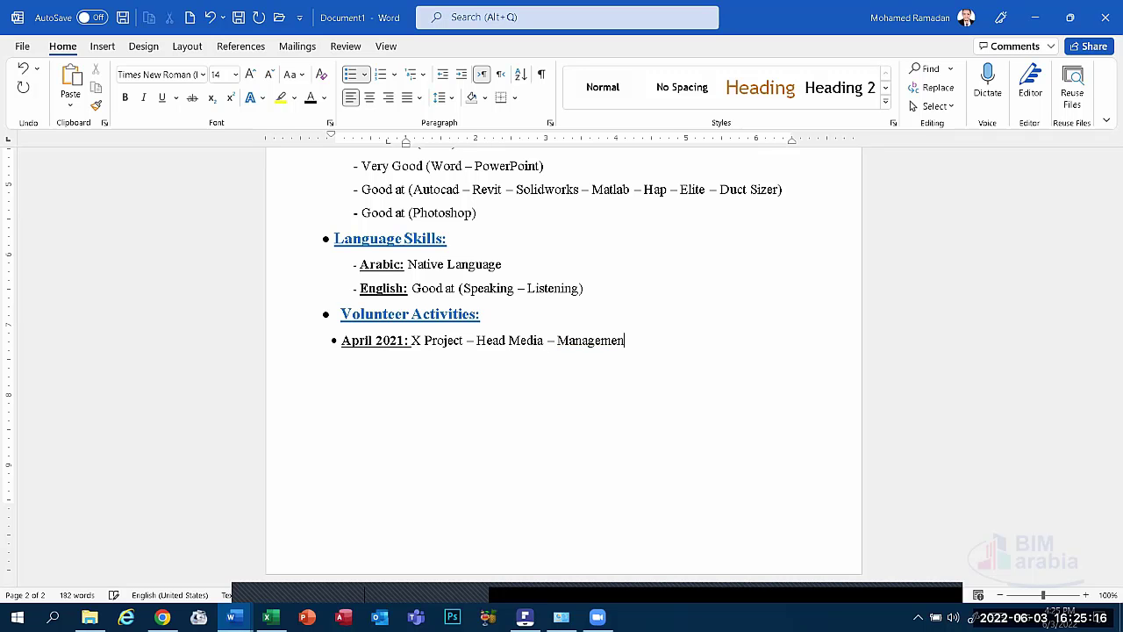
type("t and Planning")
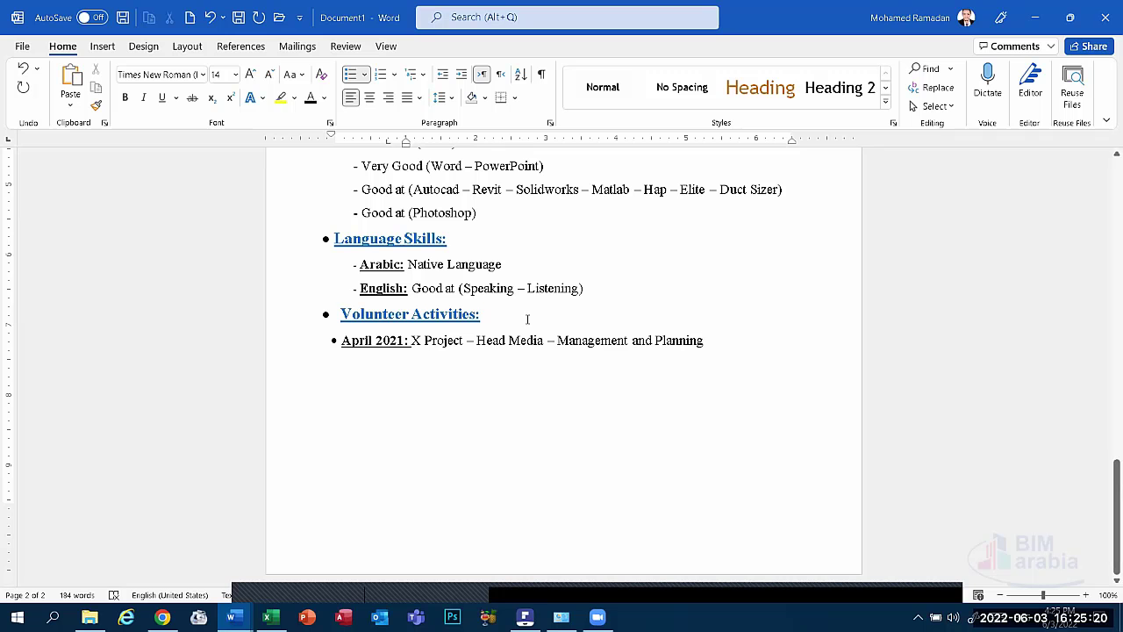
Replace 'Head Media' with 'President', correcting the misspelling from the spelling suggestions.
left_click_drag(494, 338, 478, 339)
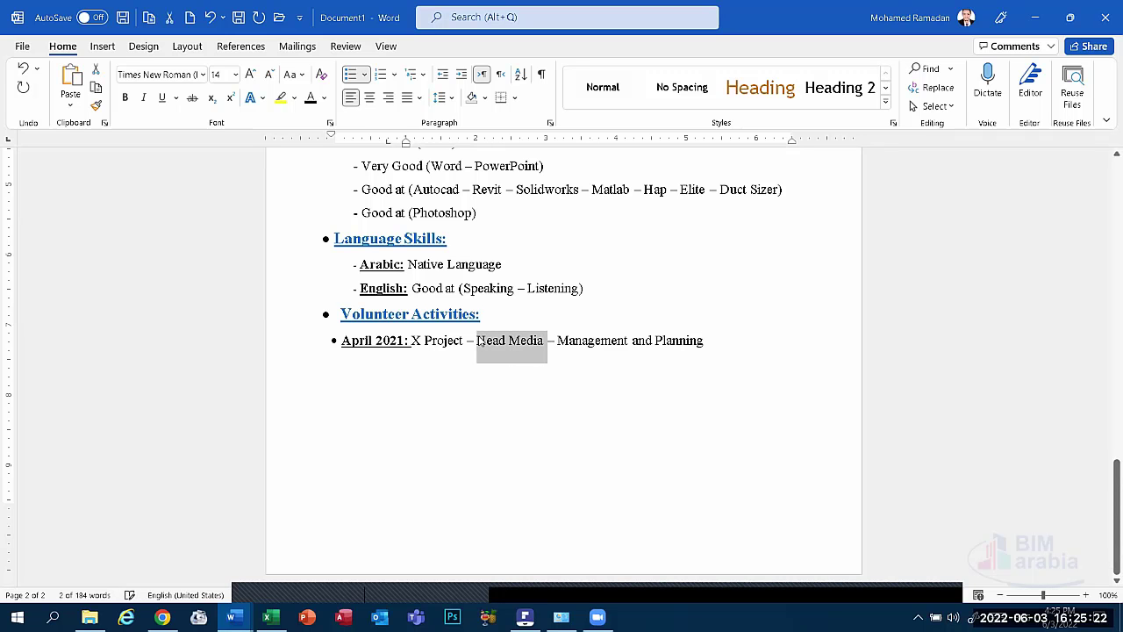
type("P")
type("reise")
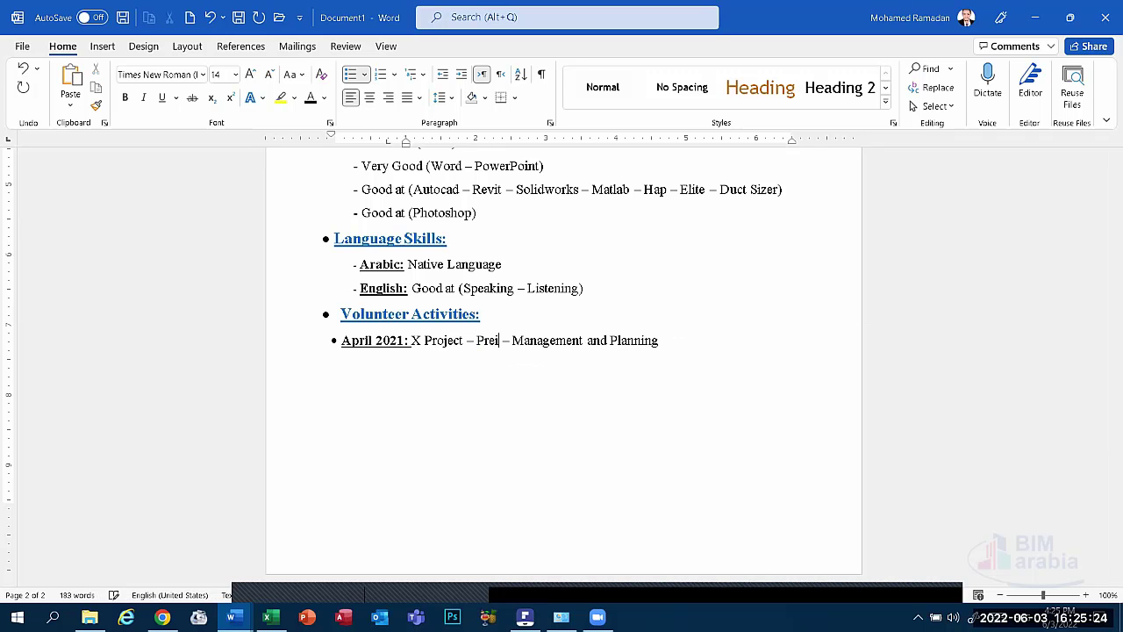
type("dent")
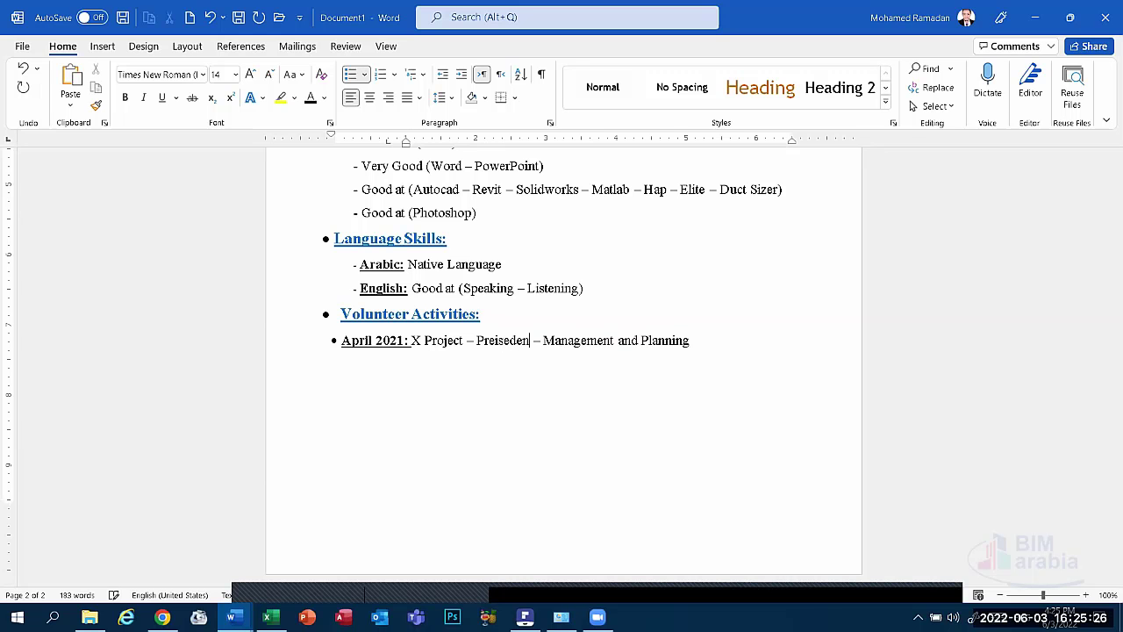
left_click(586, 321)
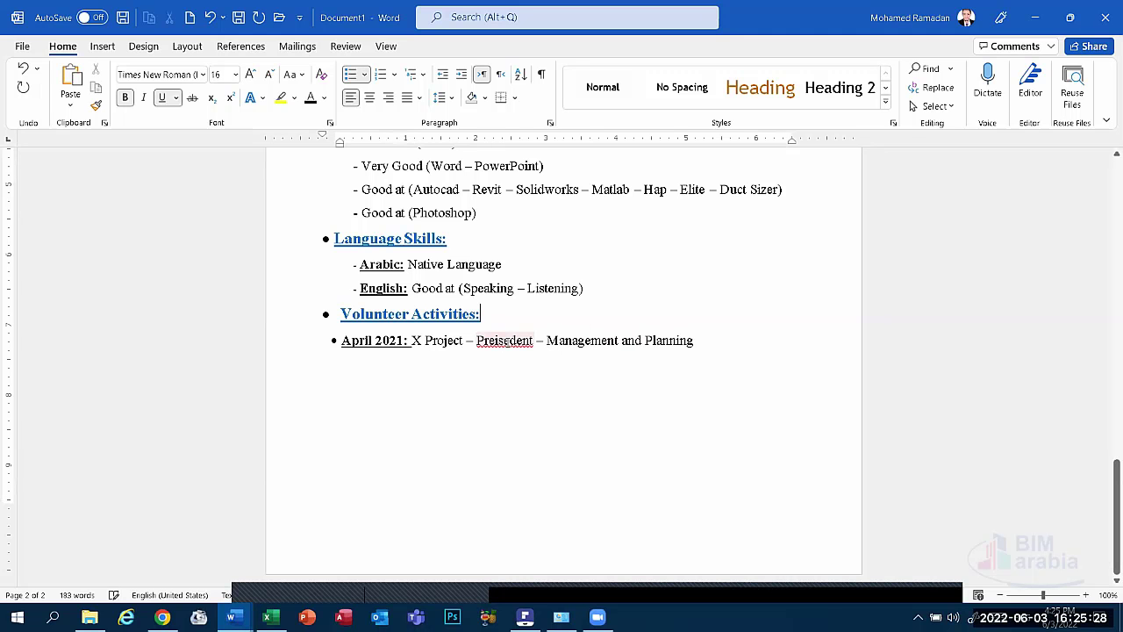
right_click(504, 341)
left_click(562, 361)
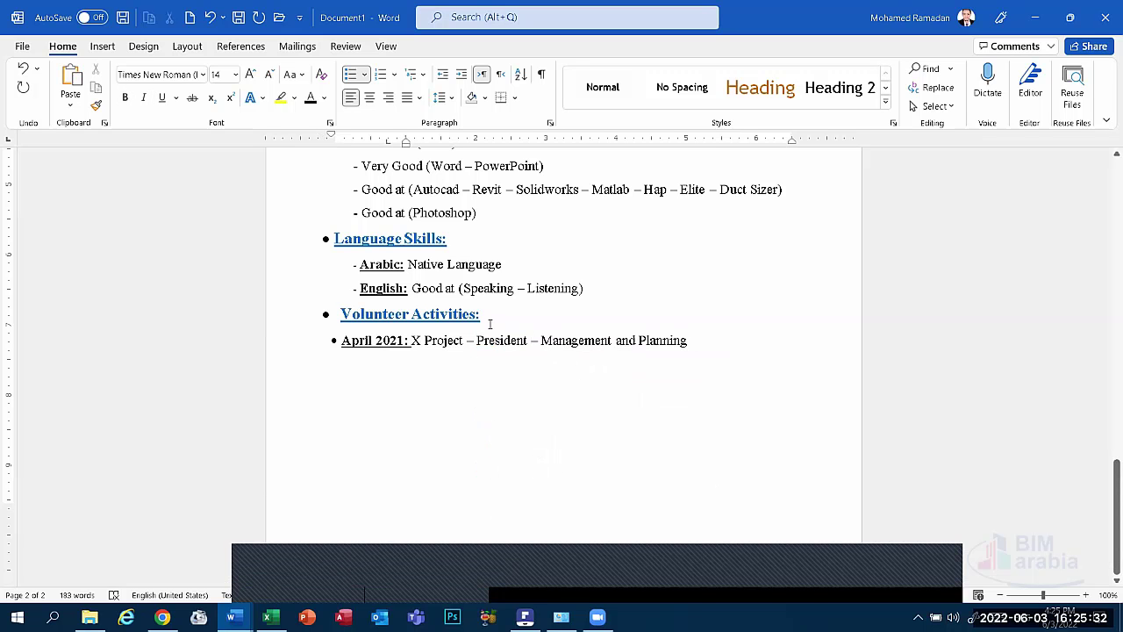
left_click(563, 548)
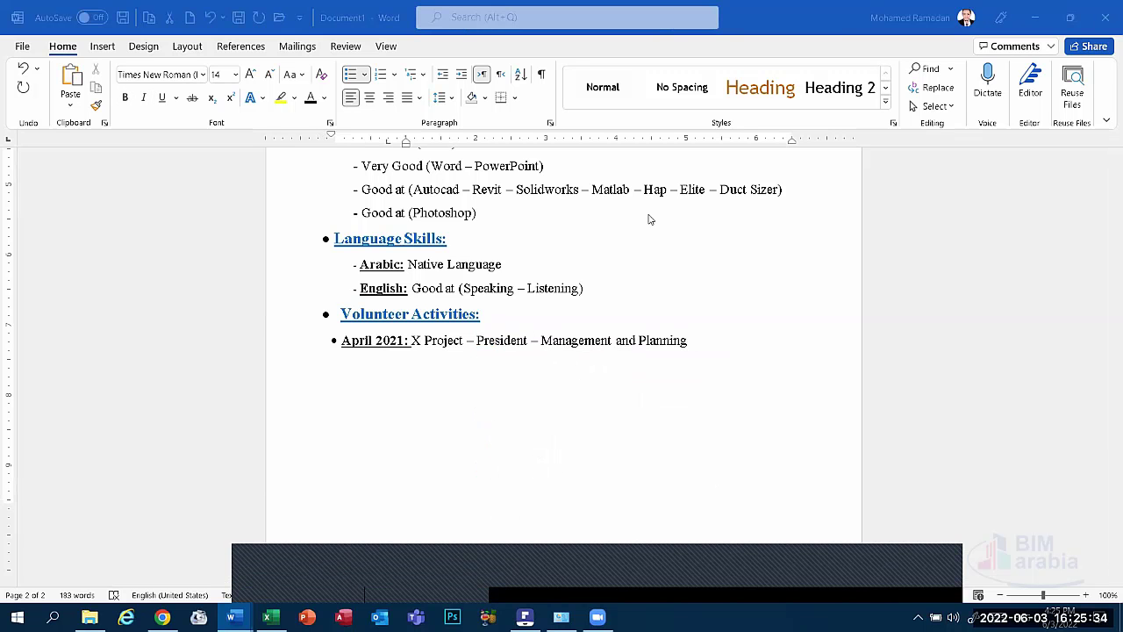
left_click(627, 353)
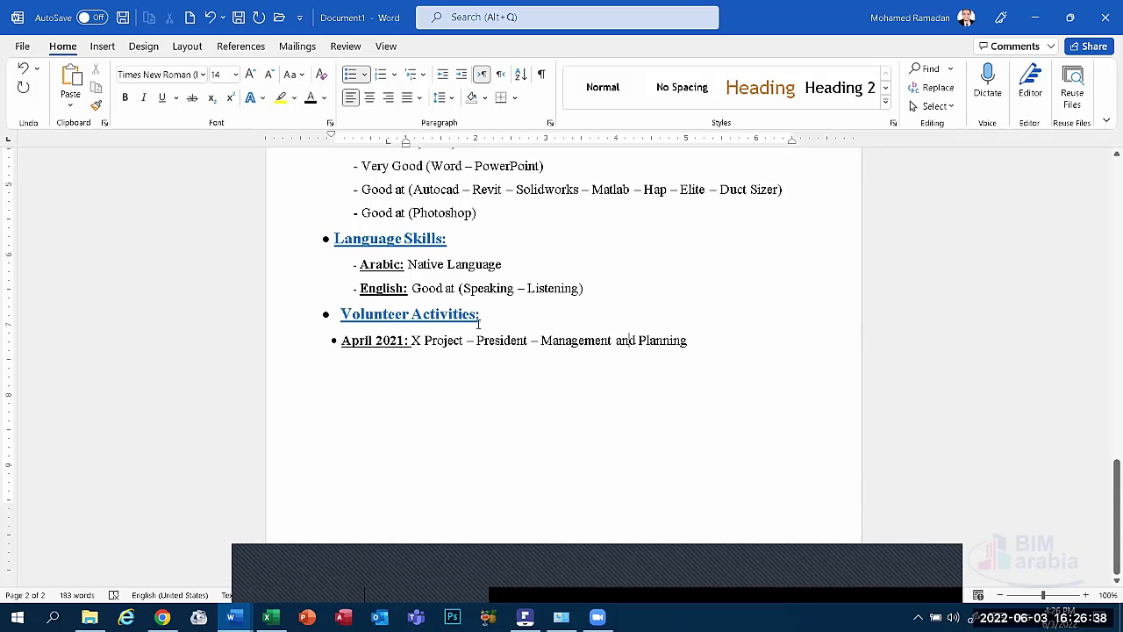
Copy the Volunteer Activities heading onto the empty line below and retitle the copy 'References'.
left_click_drag(481, 316, 301, 315)
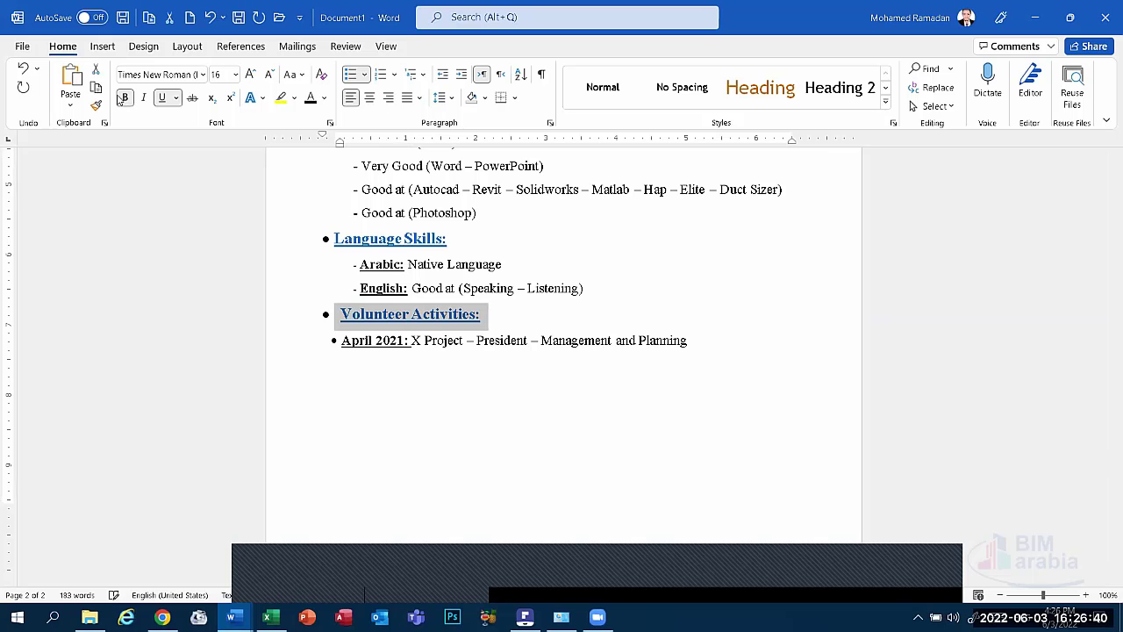
key("ctrl+c")
left_click(365, 377)
key("ctrl+v")
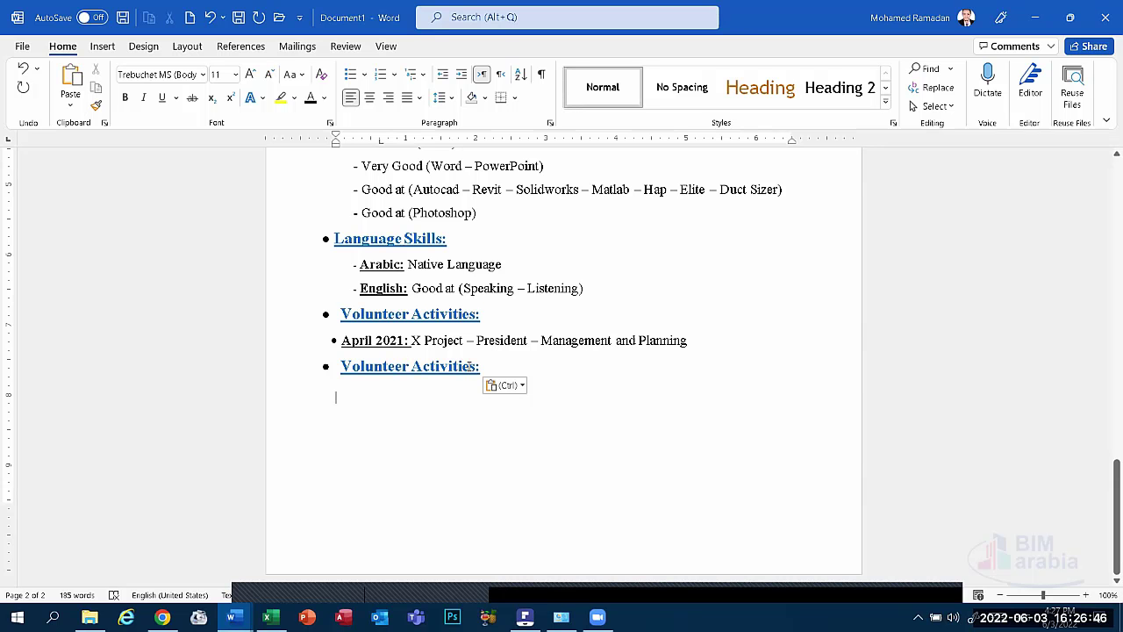
left_click_drag(479, 367, 340, 368)
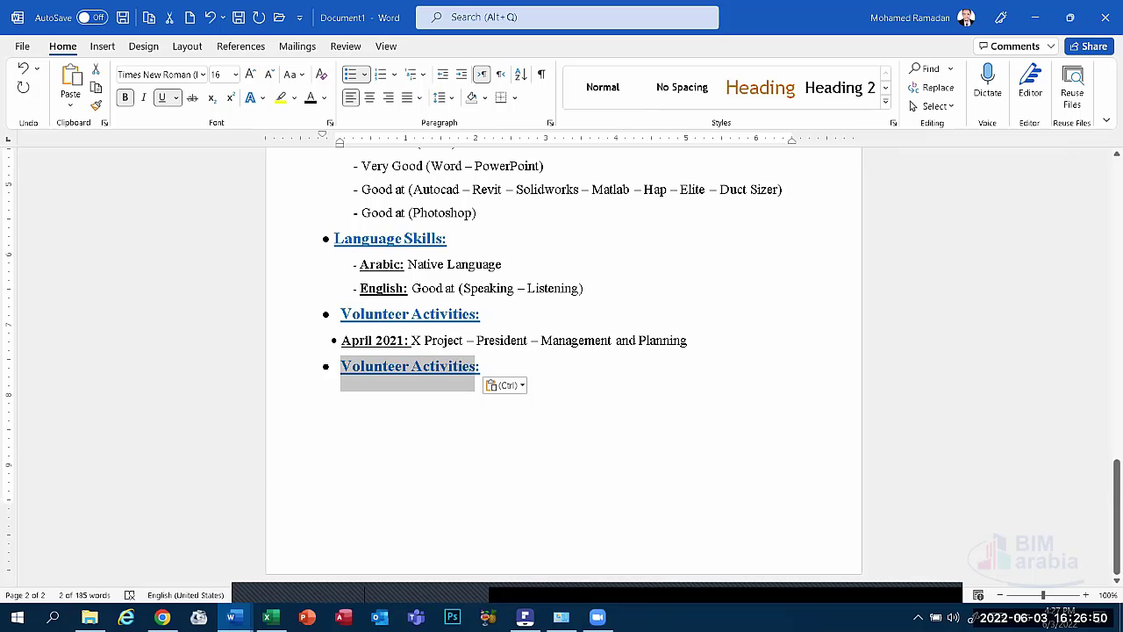
type("Refere")
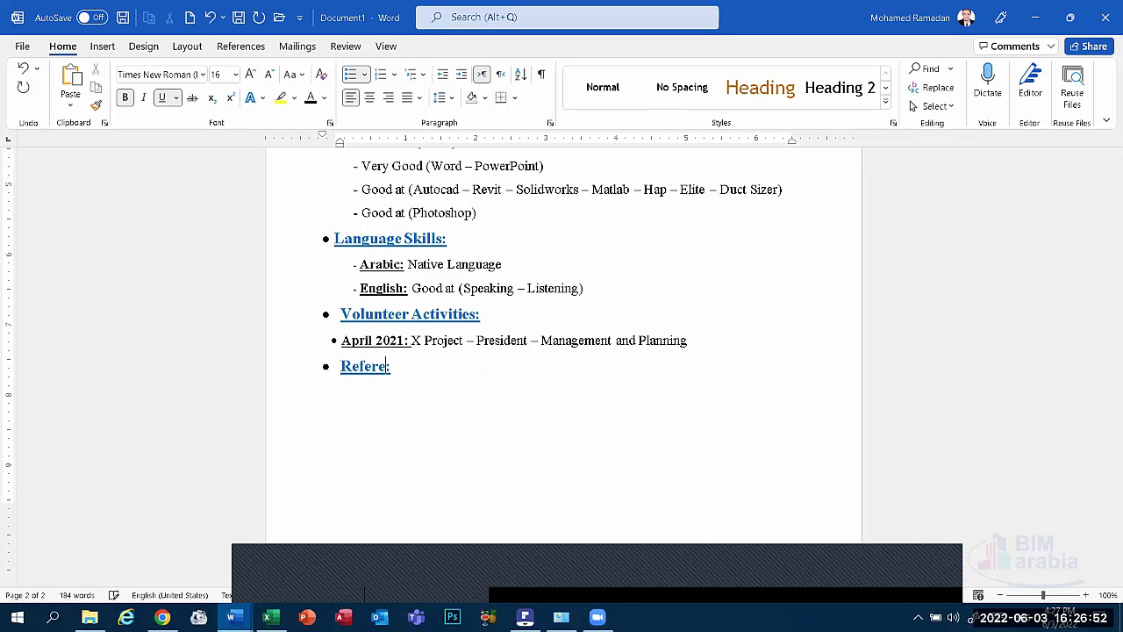
type("nces")
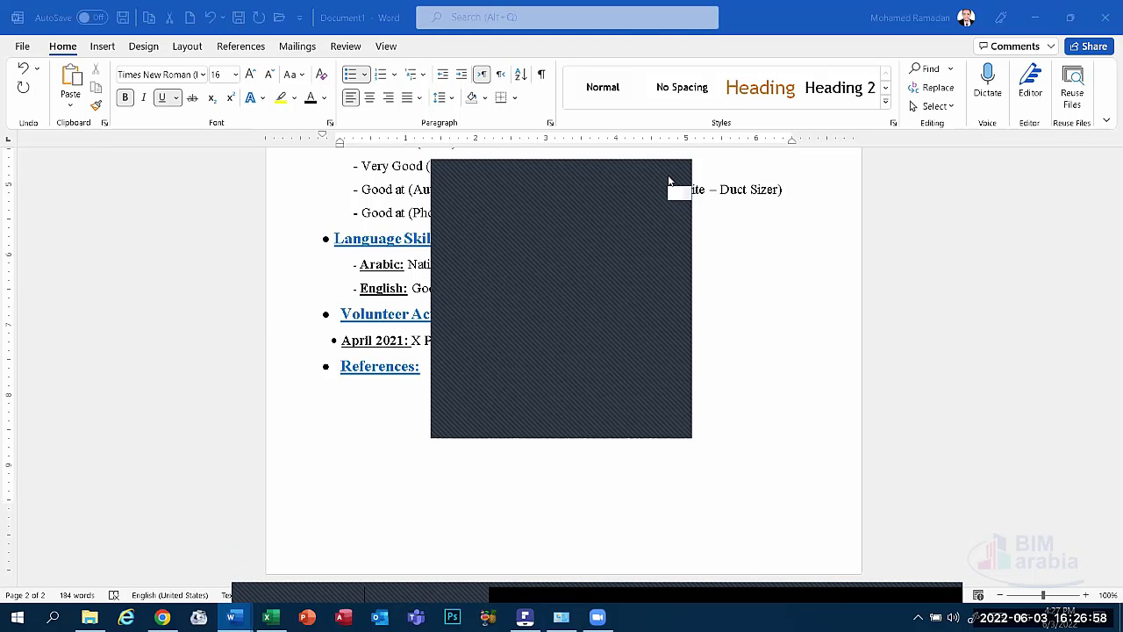
left_click(351, 395)
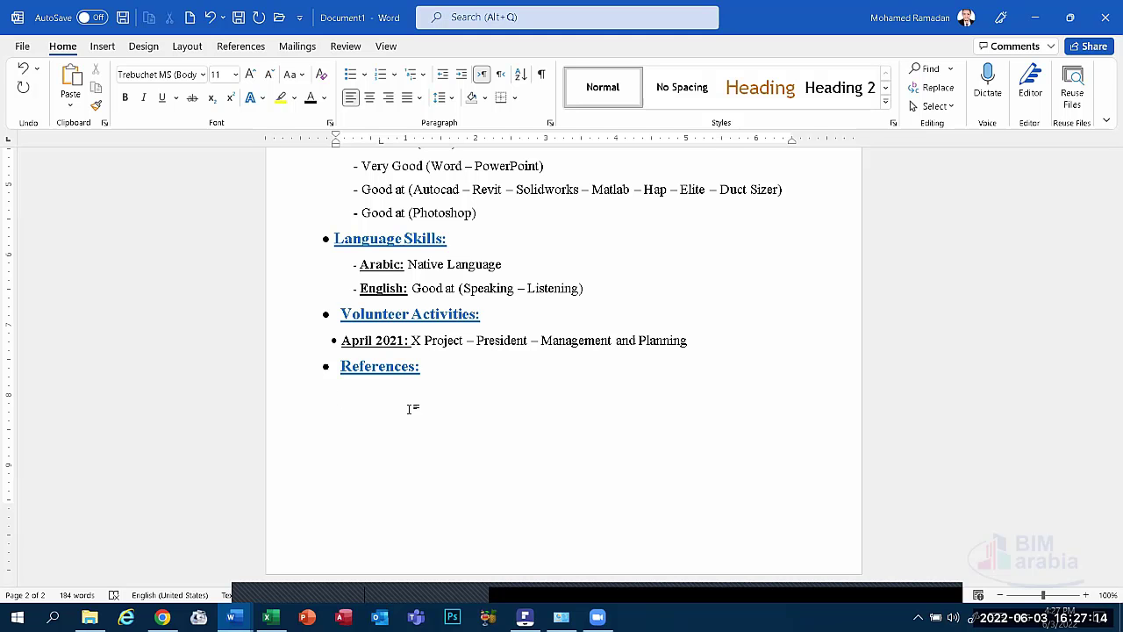
left_click(565, 588)
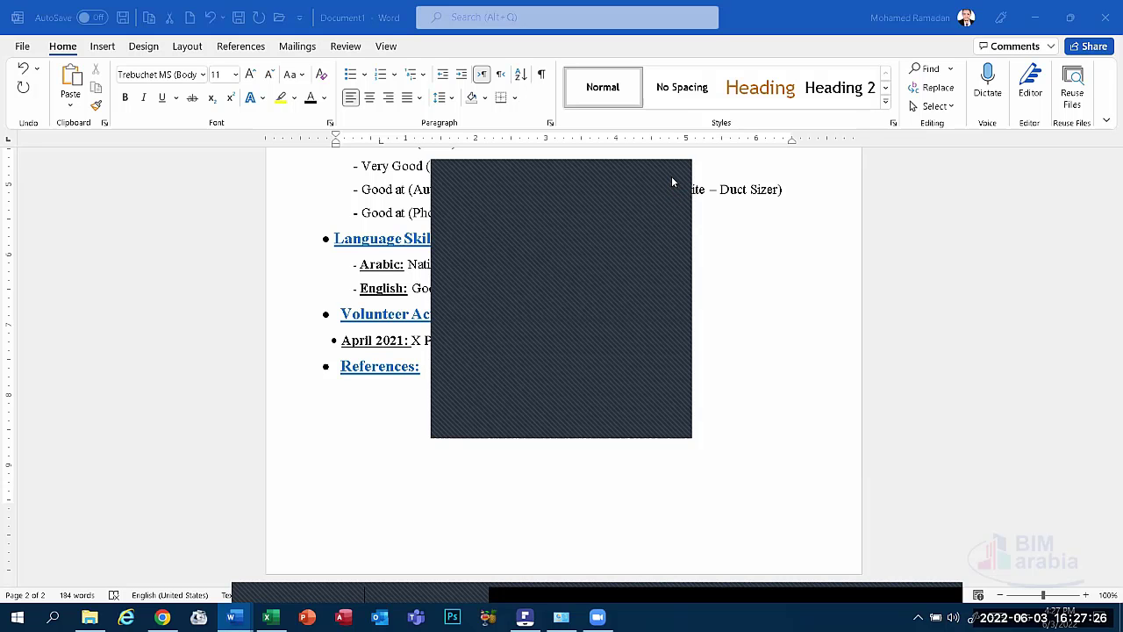
left_click(673, 182)
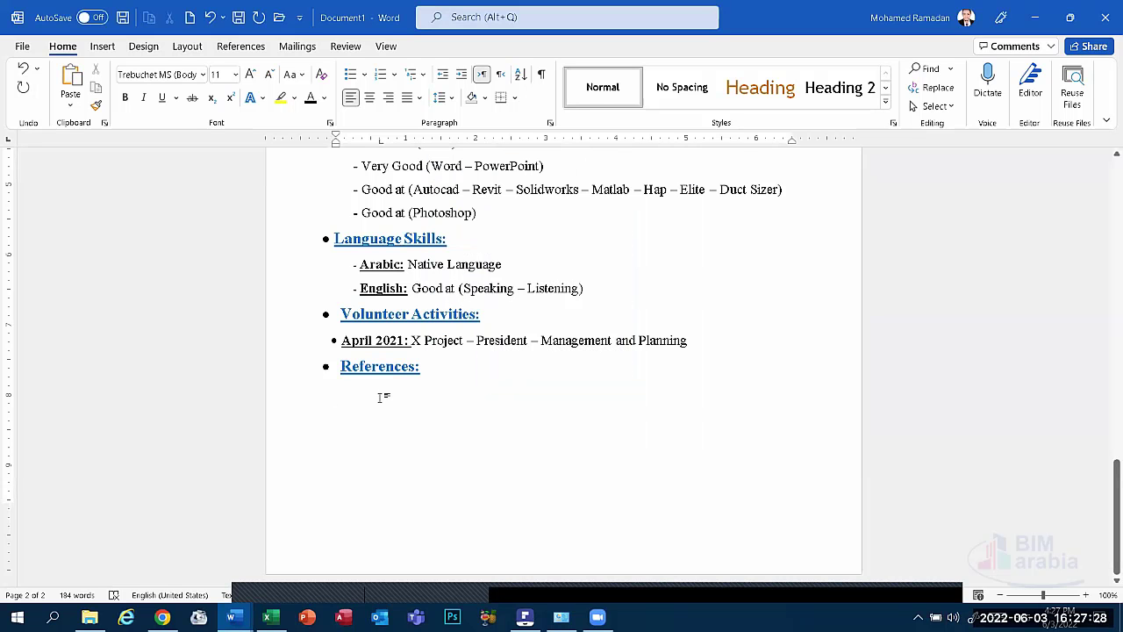
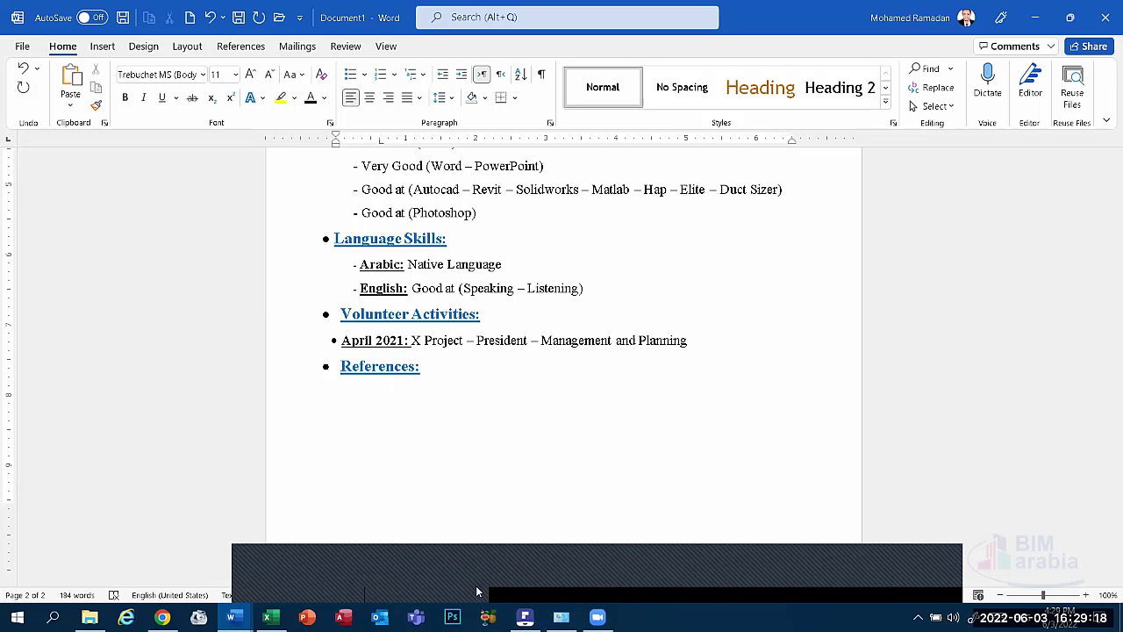
Paste the copied project description on the line under References, then delete it again.
left_click(530, 580)
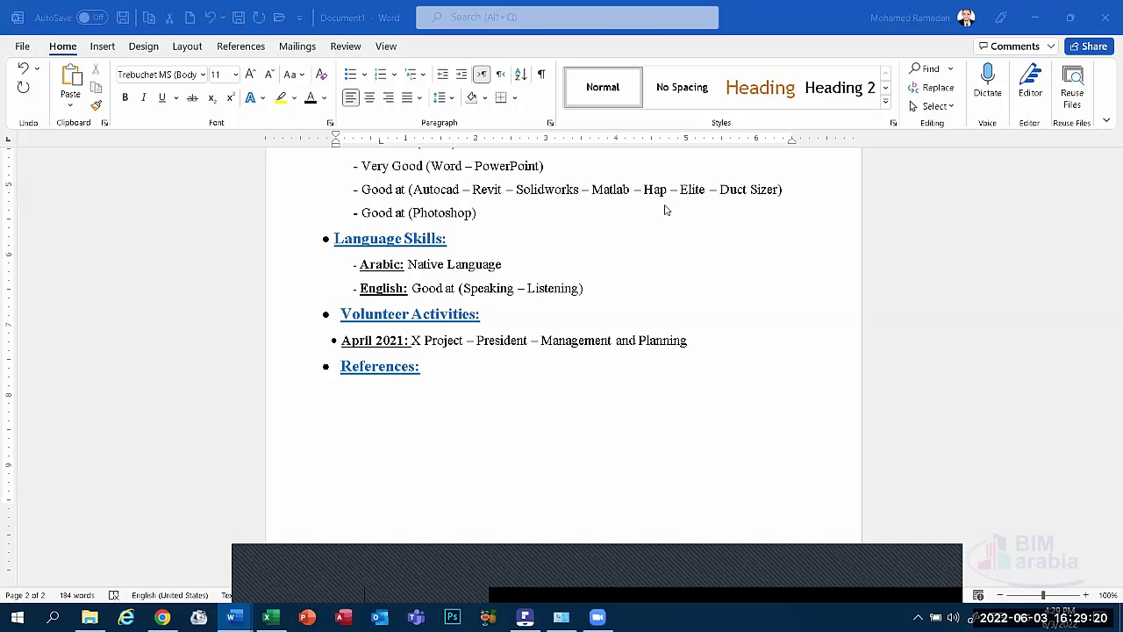
left_click(381, 394)
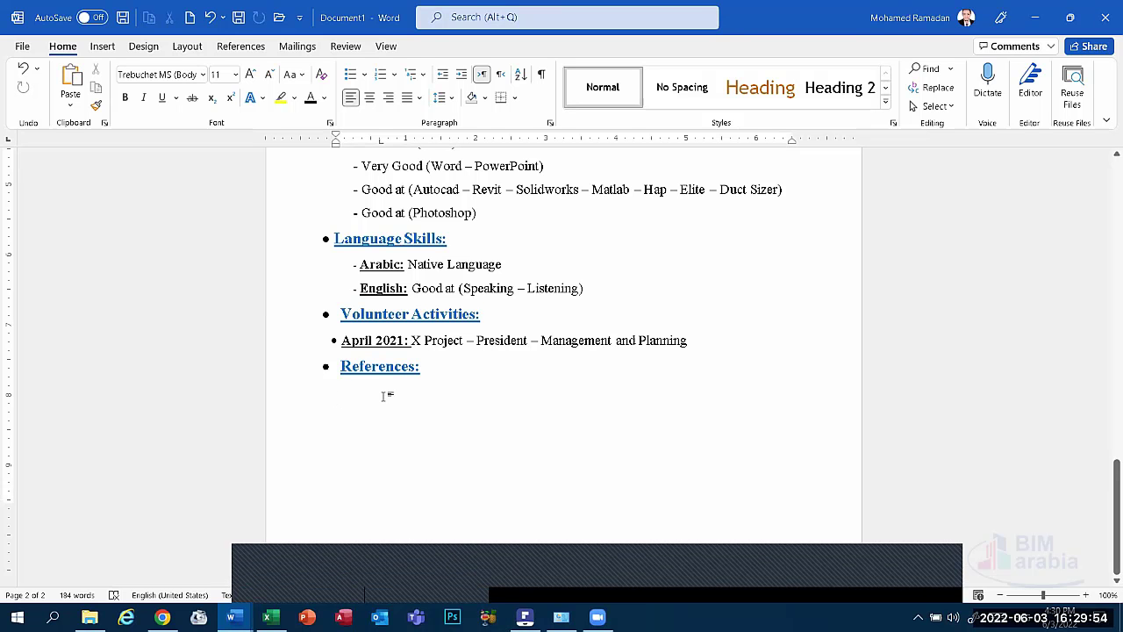
type("a")
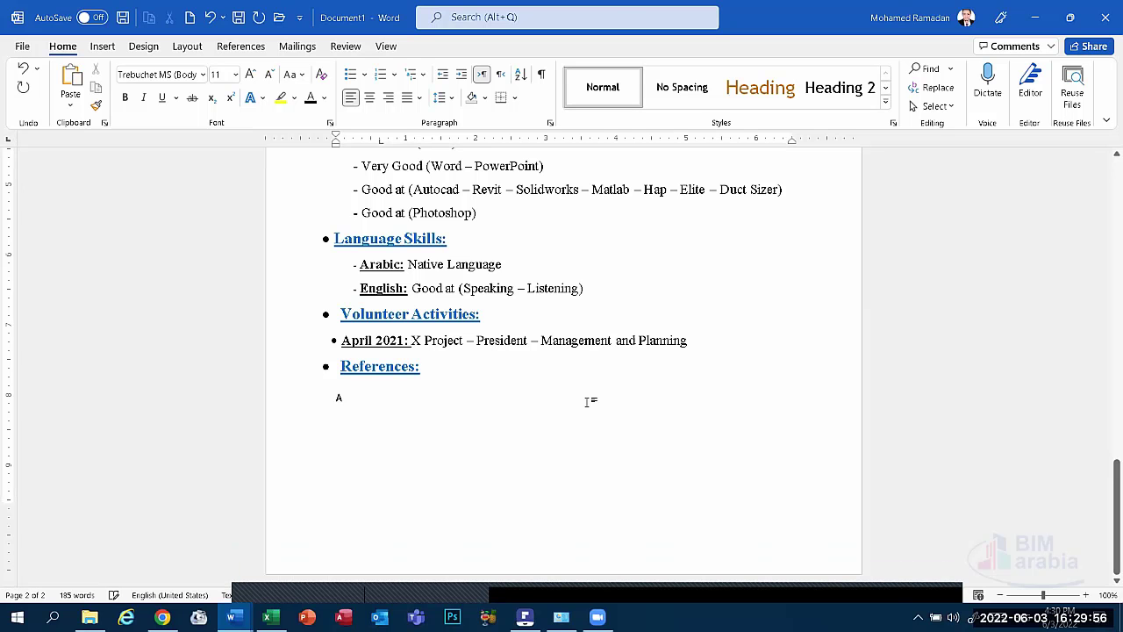
key("BackSpace")
key("BackSpace")
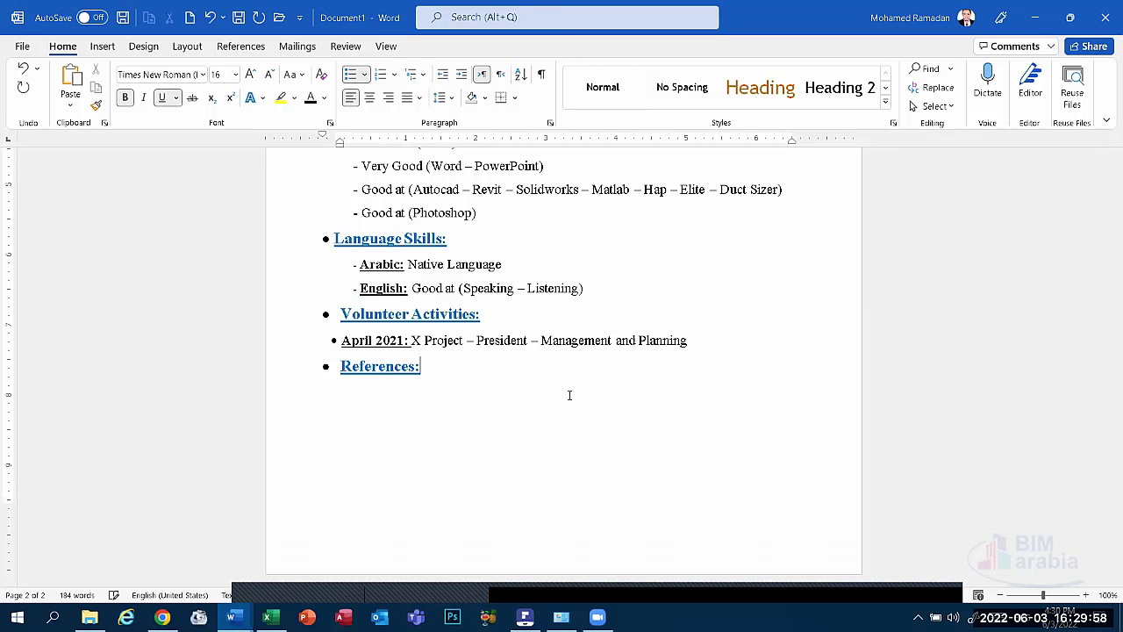
left_click_drag(687, 341, 425, 341)
key("super+c")
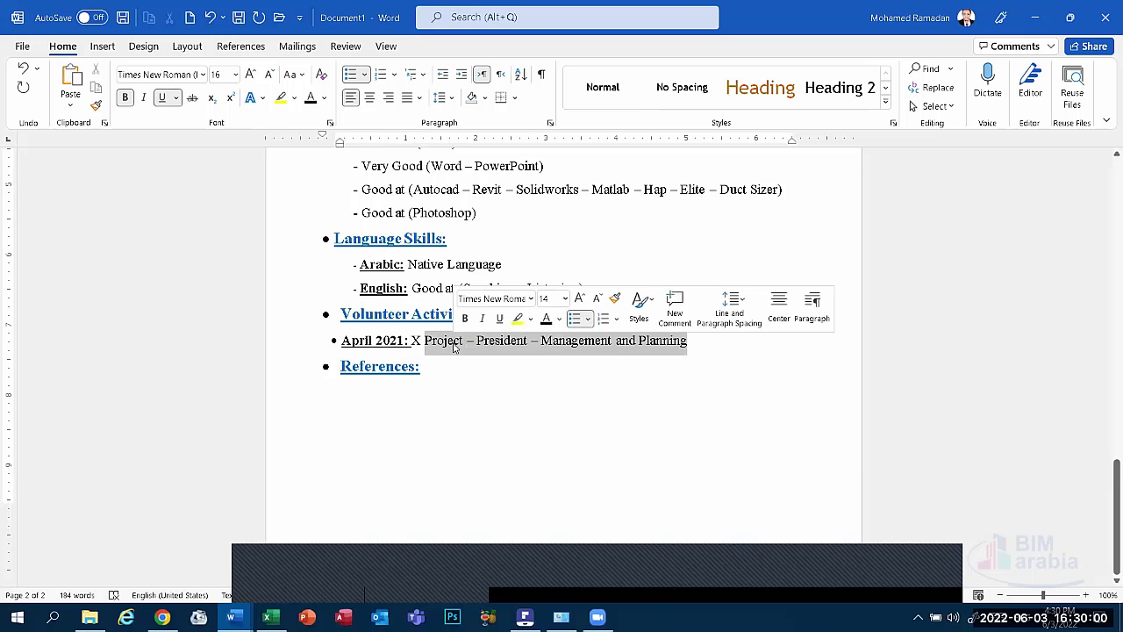
left_click(371, 399)
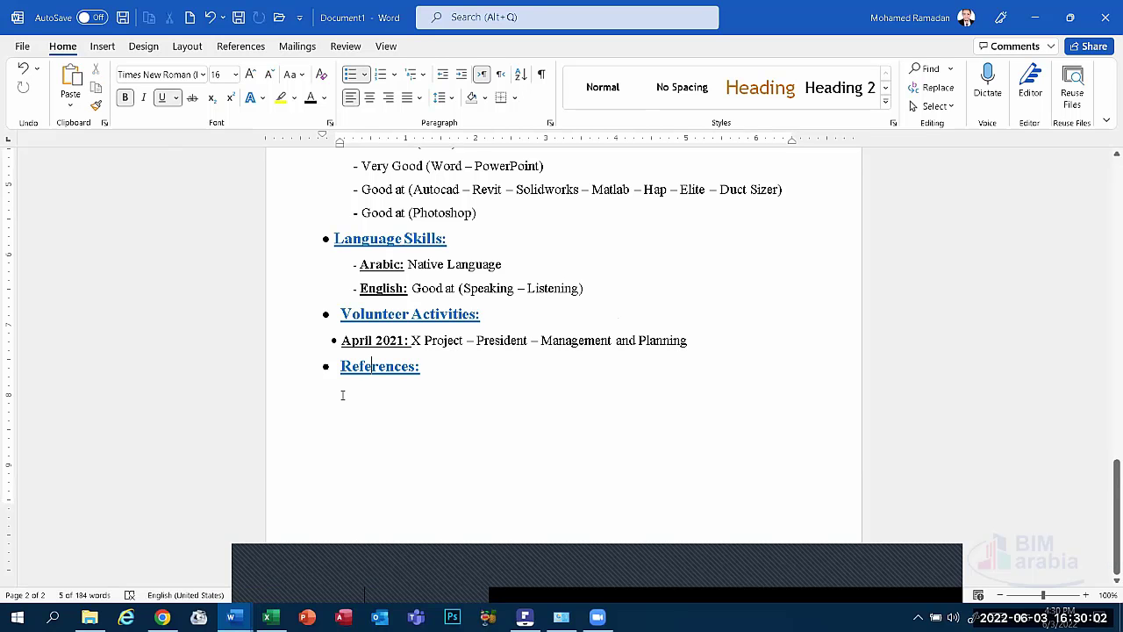
double_click(379, 394)
left_click(380, 396)
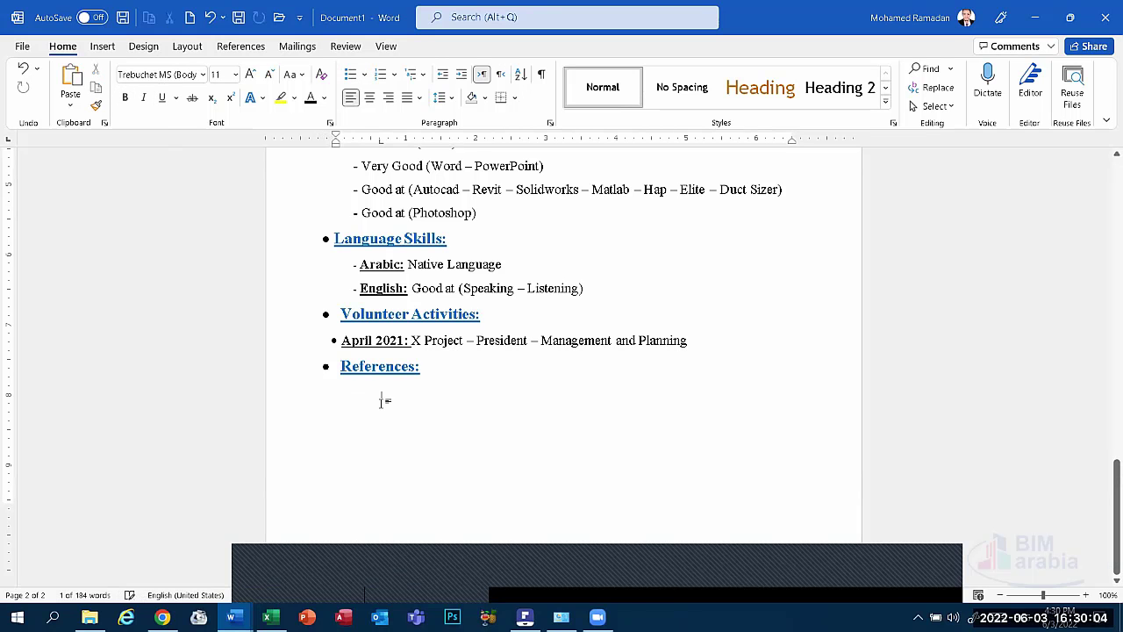
left_click(76, 79)
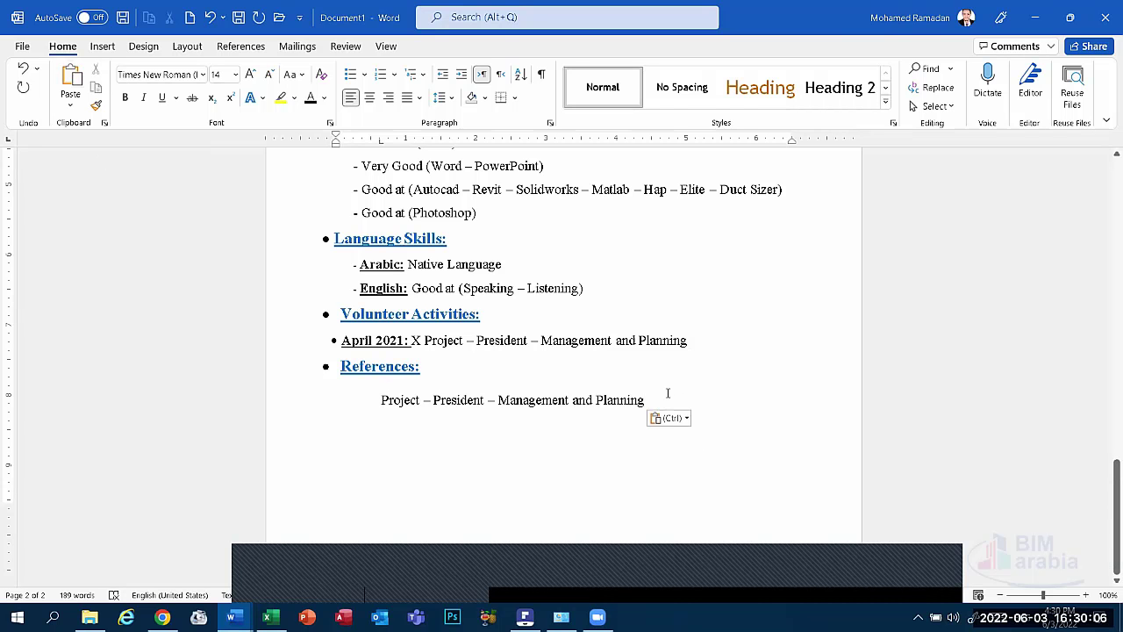
left_click_drag(646, 400, 381, 402)
key("Delete")
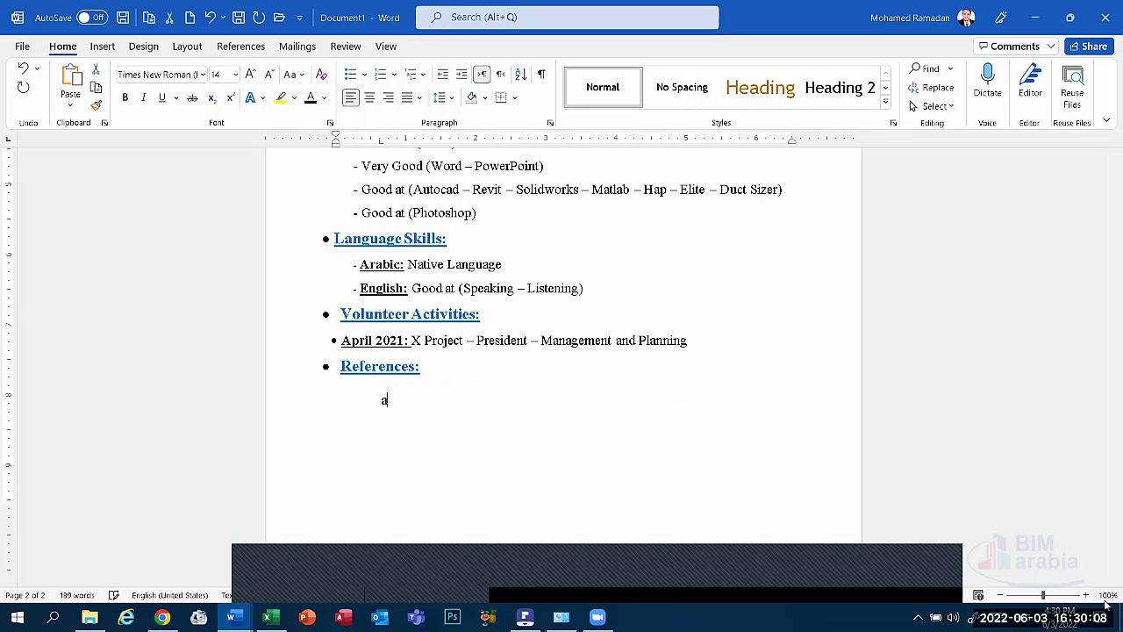
Type 'All references are available' on the line beneath the References heading.
type("ll ")
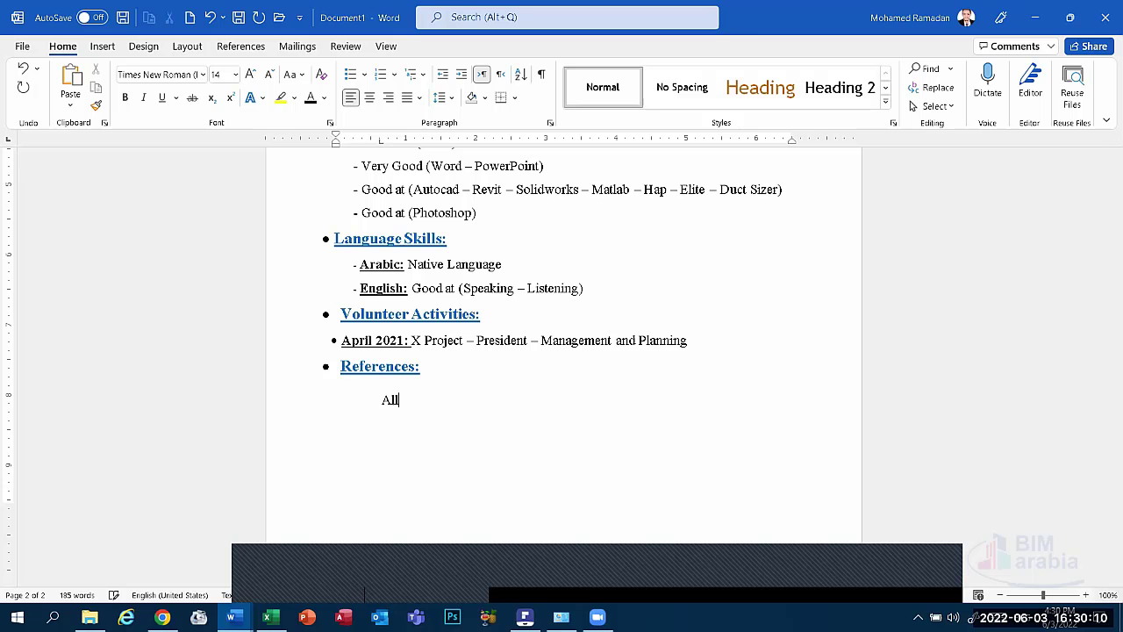
type("Re")
type("ferences ")
type("are ")
type("a")
type("vailab")
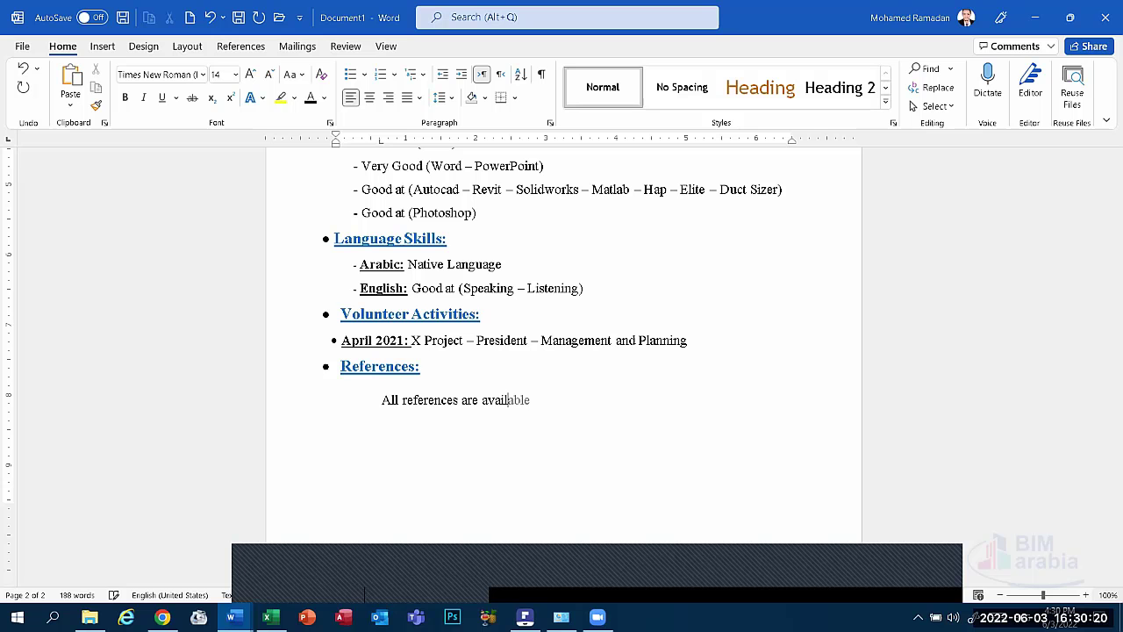
type("le")
left_click(567, 590)
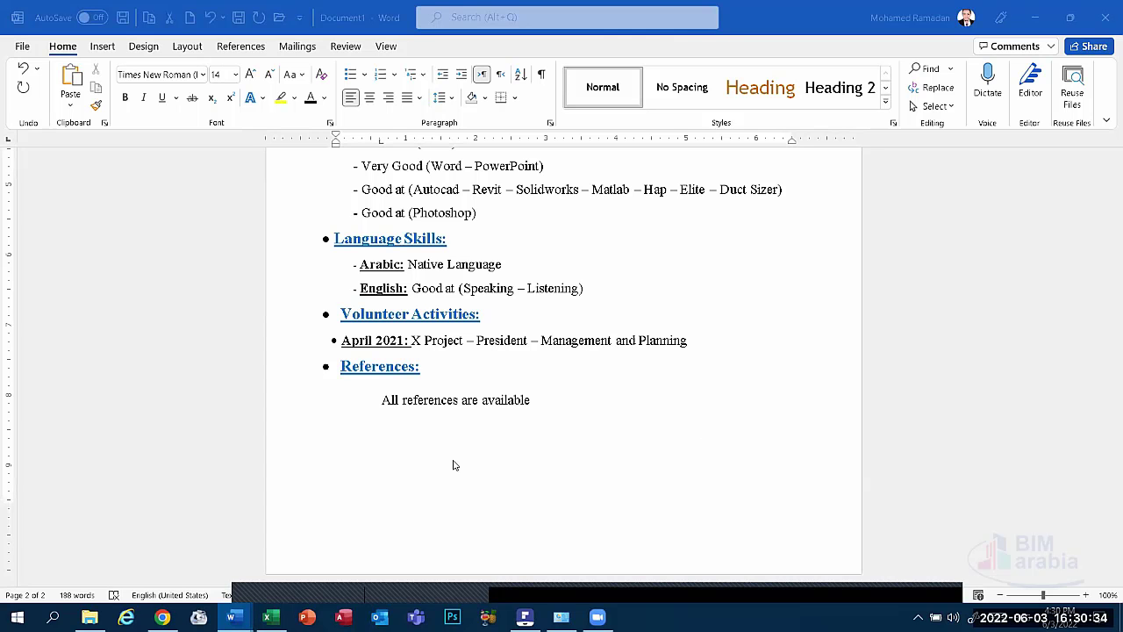
left_click(423, 442)
left_click(424, 442)
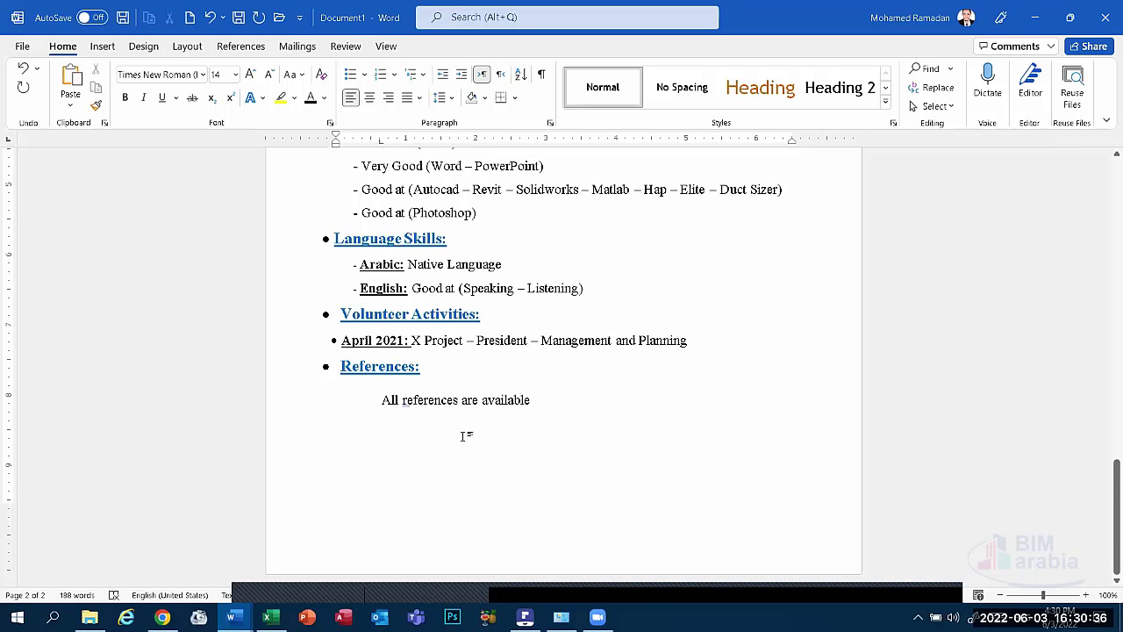
left_click(530, 400)
key("Return")
type("Manager")
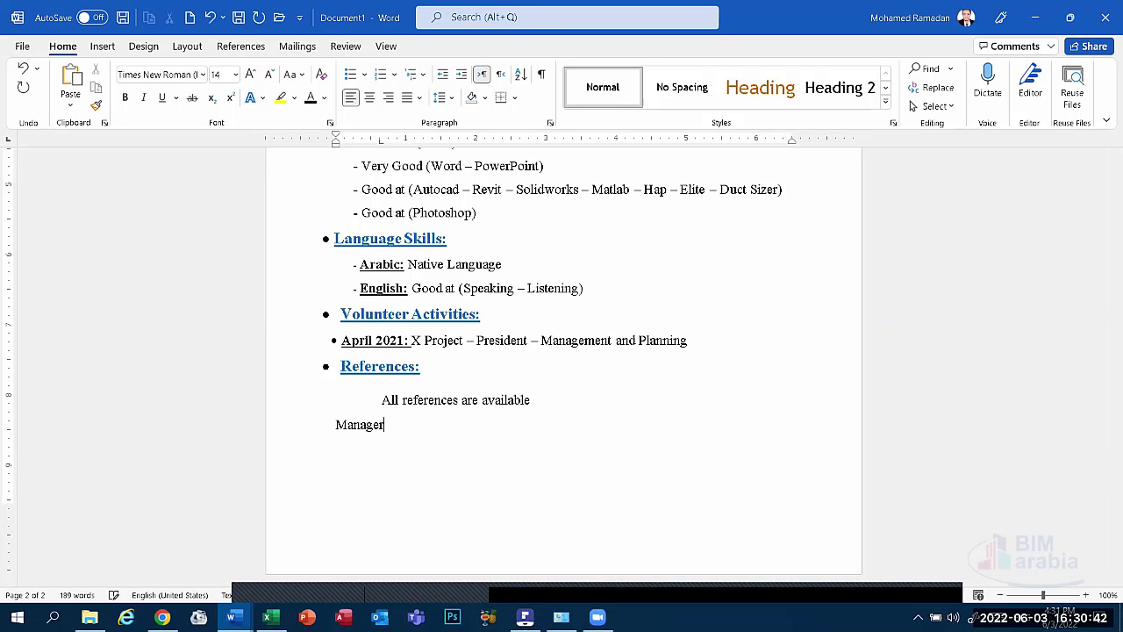
type(" of")
type(" BO=IM")
key("BackSpace")
key("BackSpace")
key("BackSpace")
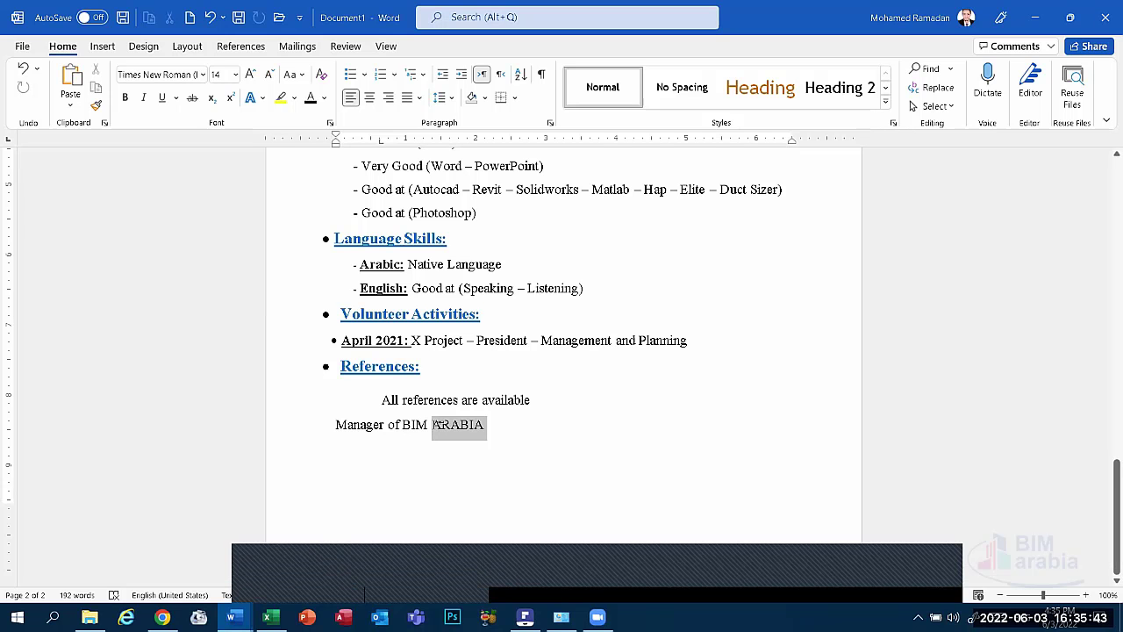
type("a")
key("BackSpace")
type("Ara")
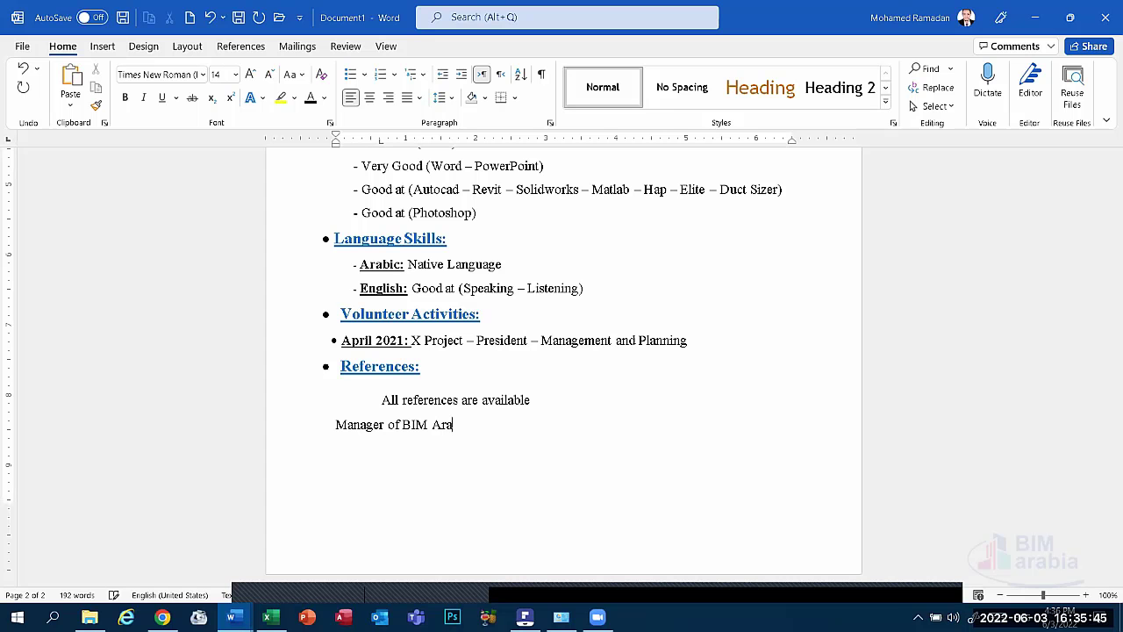
type("bia")
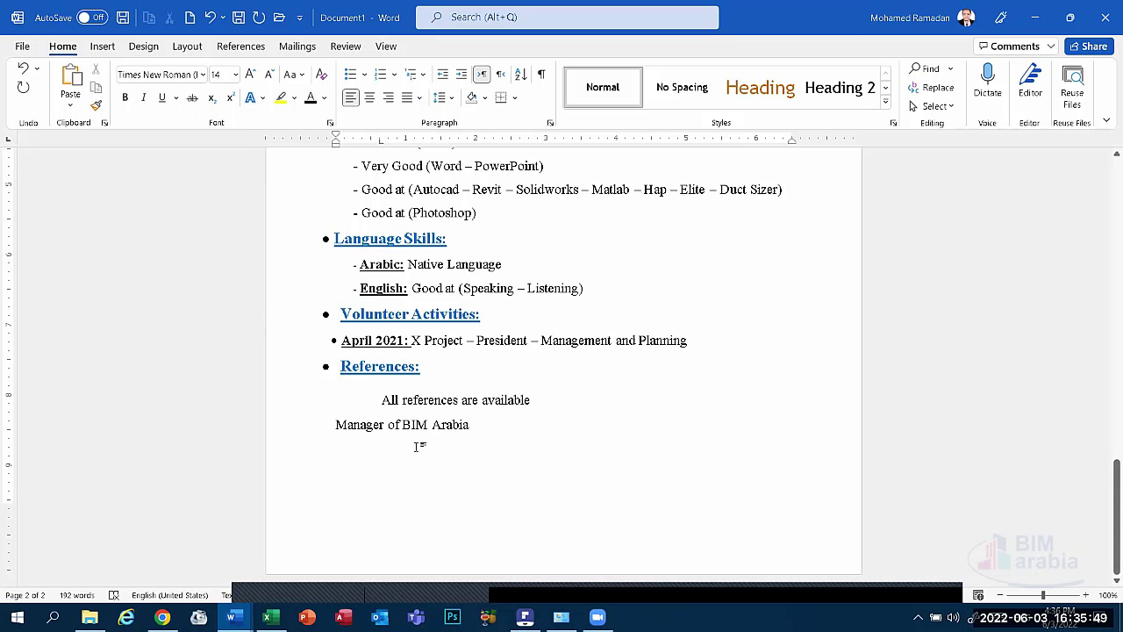
type(":")
left_click_drag(481, 430, 321, 439)
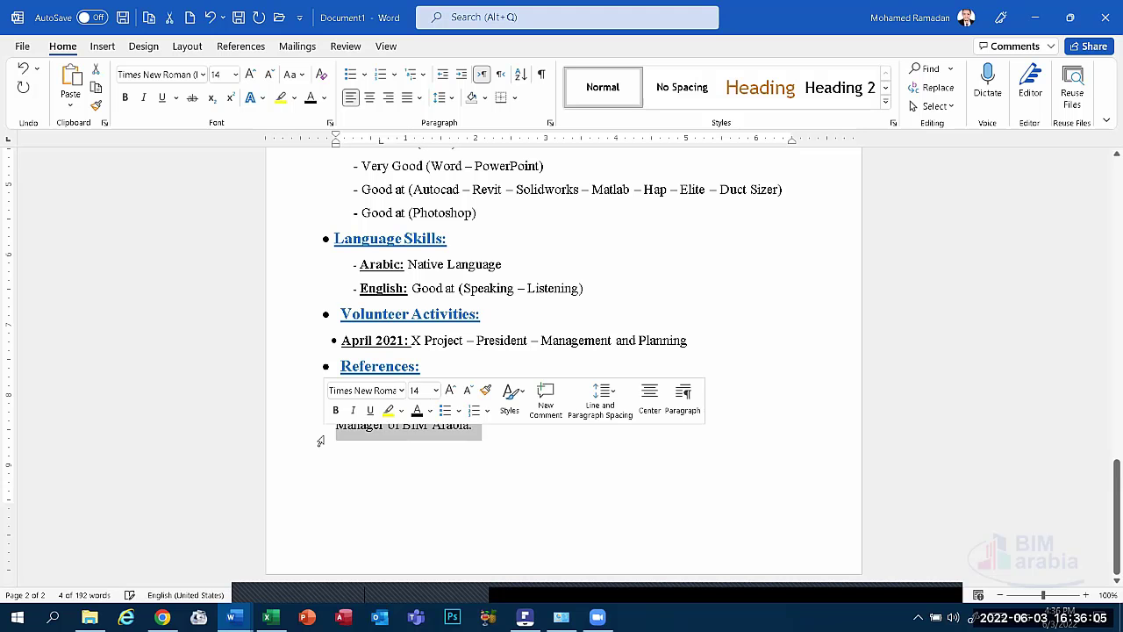
key("Delete")
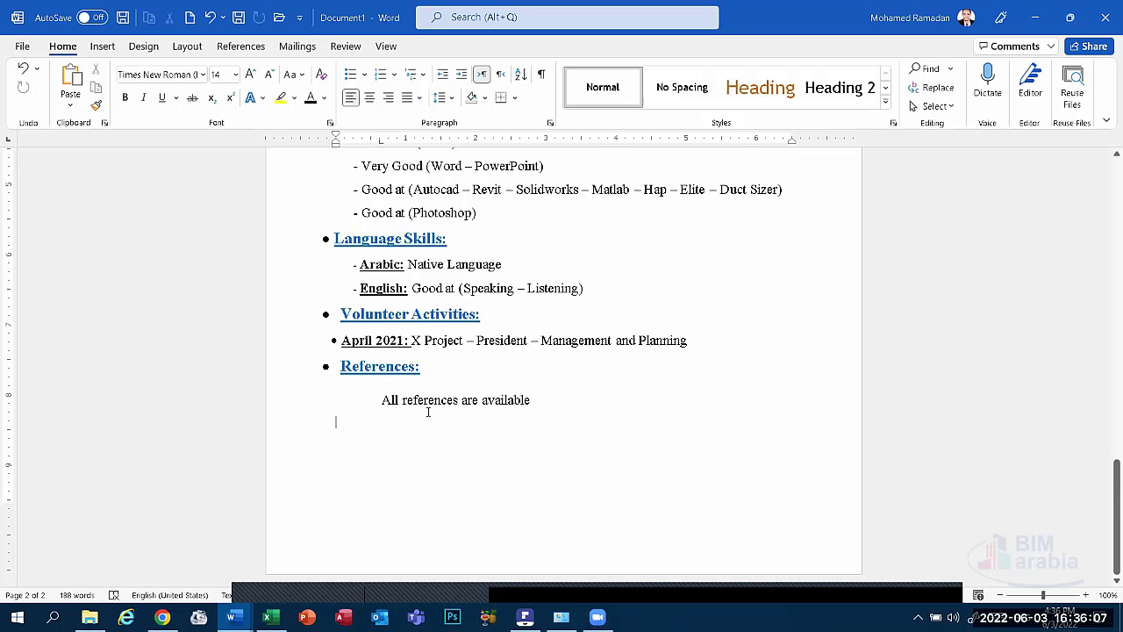
Scroll through the CV from the name heading down to References on page 2.
scroll(498, 466, "up", 12)
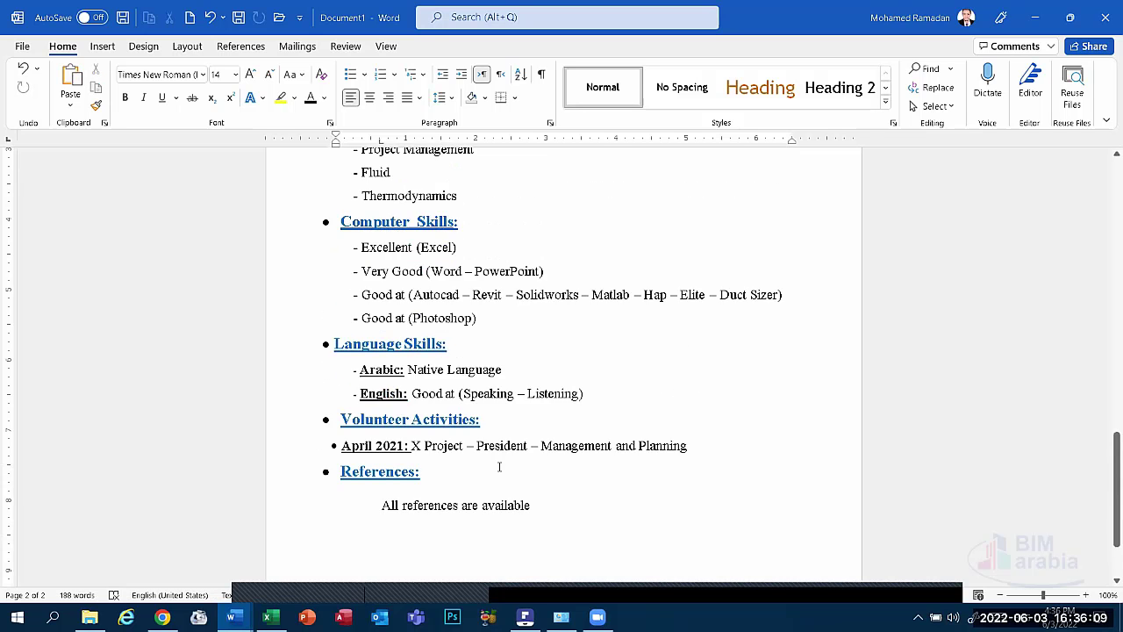
scroll(499, 466, "up", 10)
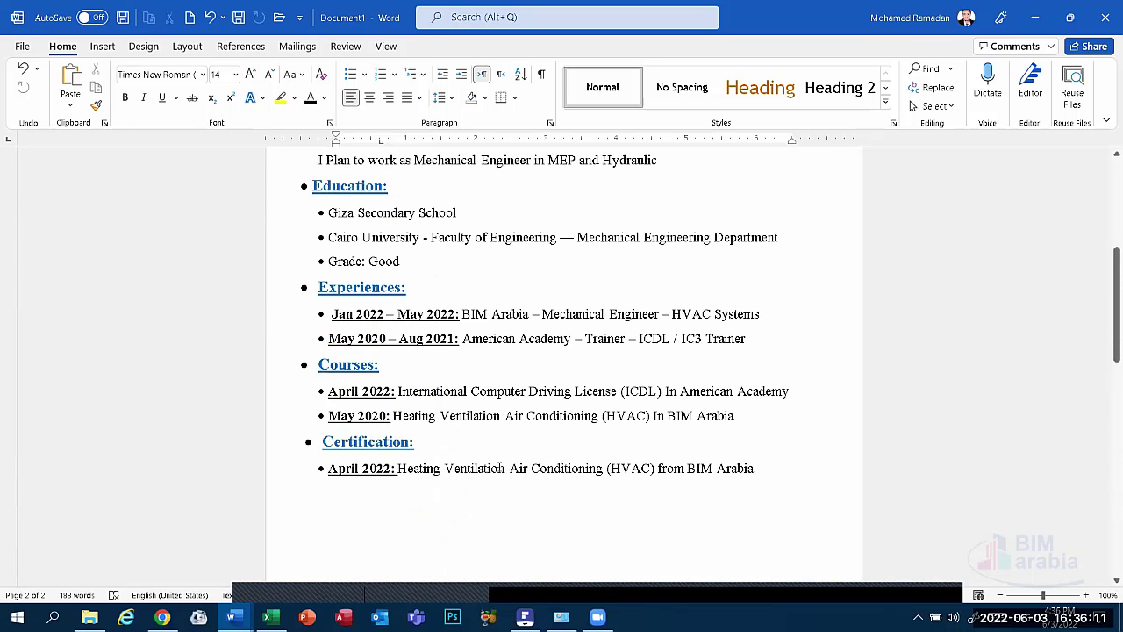
scroll(499, 466, "down", 20)
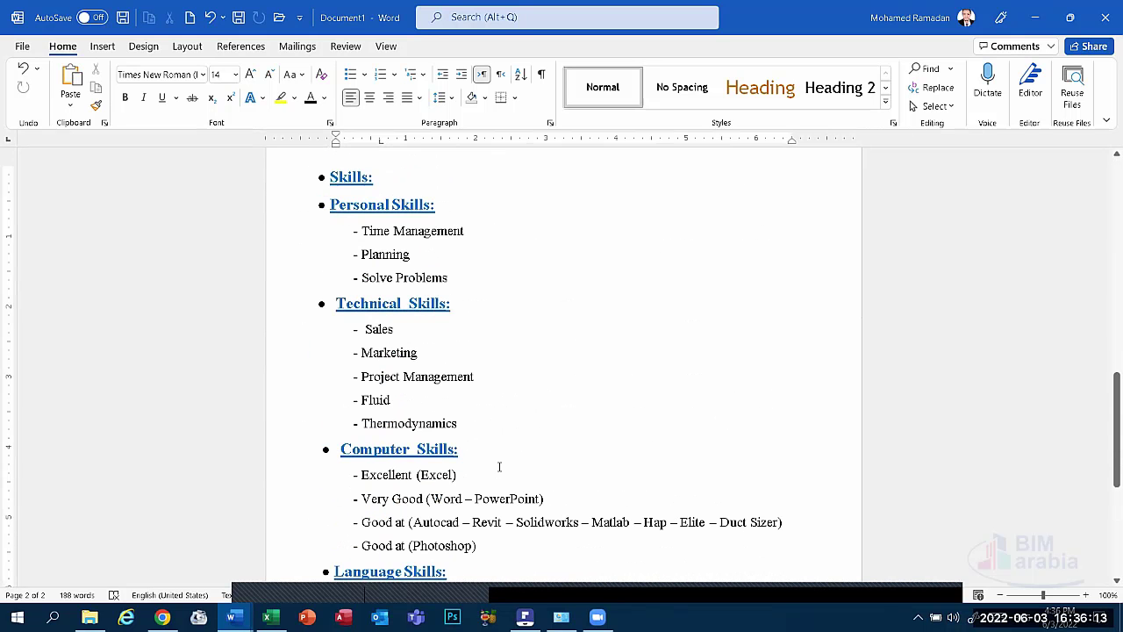
scroll(499, 466, "up", 20)
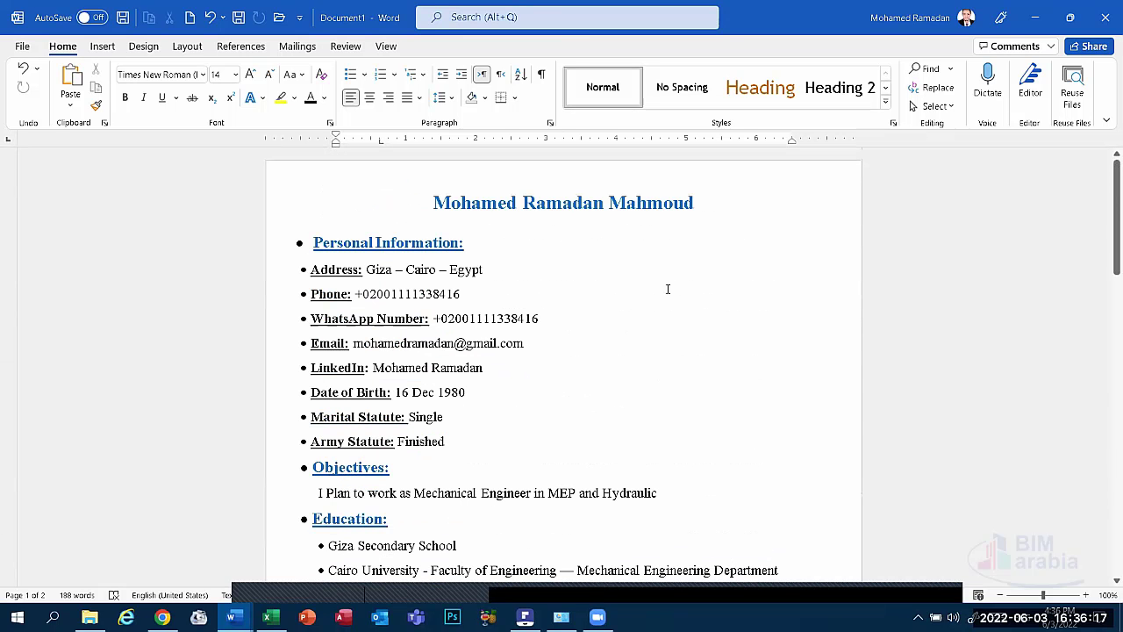
left_click(620, 205)
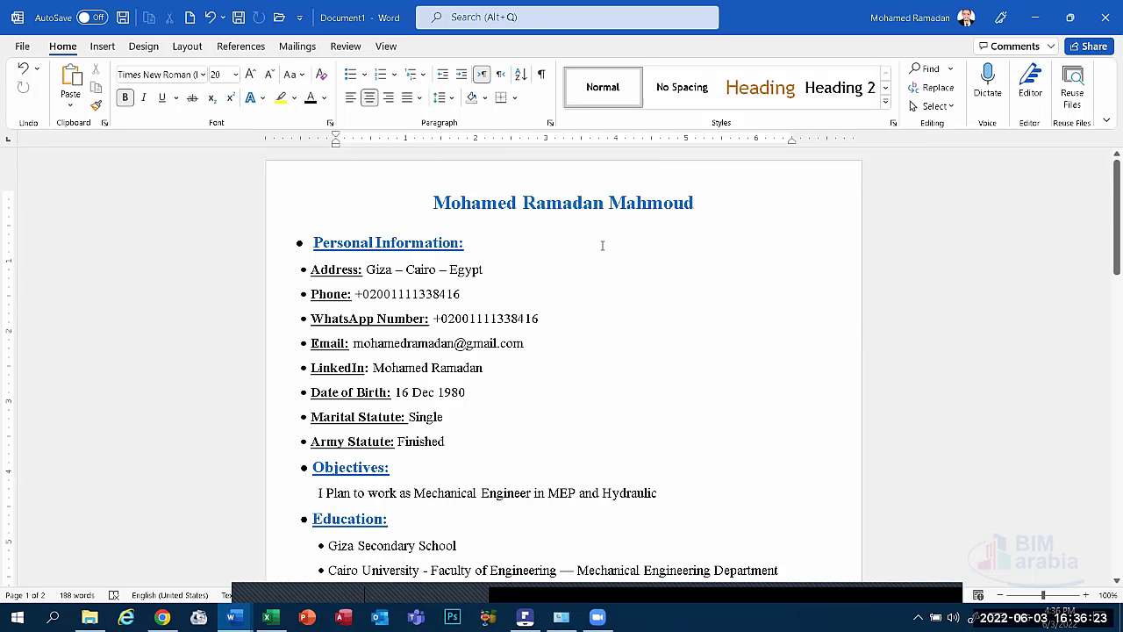
scroll(714, 264, "down", 3)
scroll(740, 231, "up", 3)
scroll(289, 277, "down", 5)
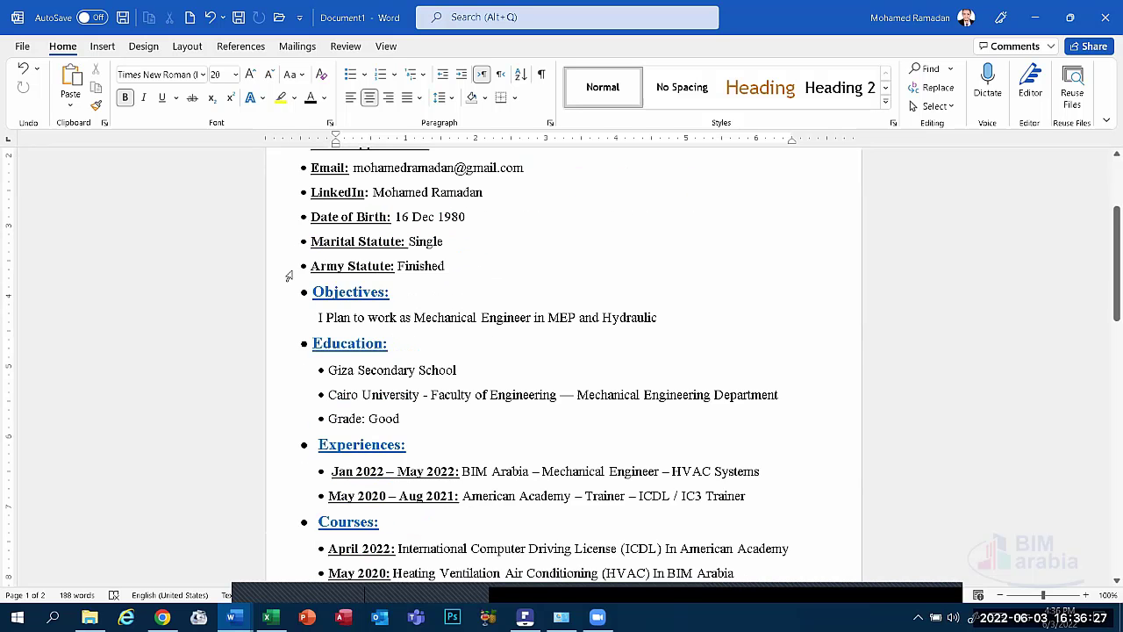
scroll(289, 277, "up", 5)
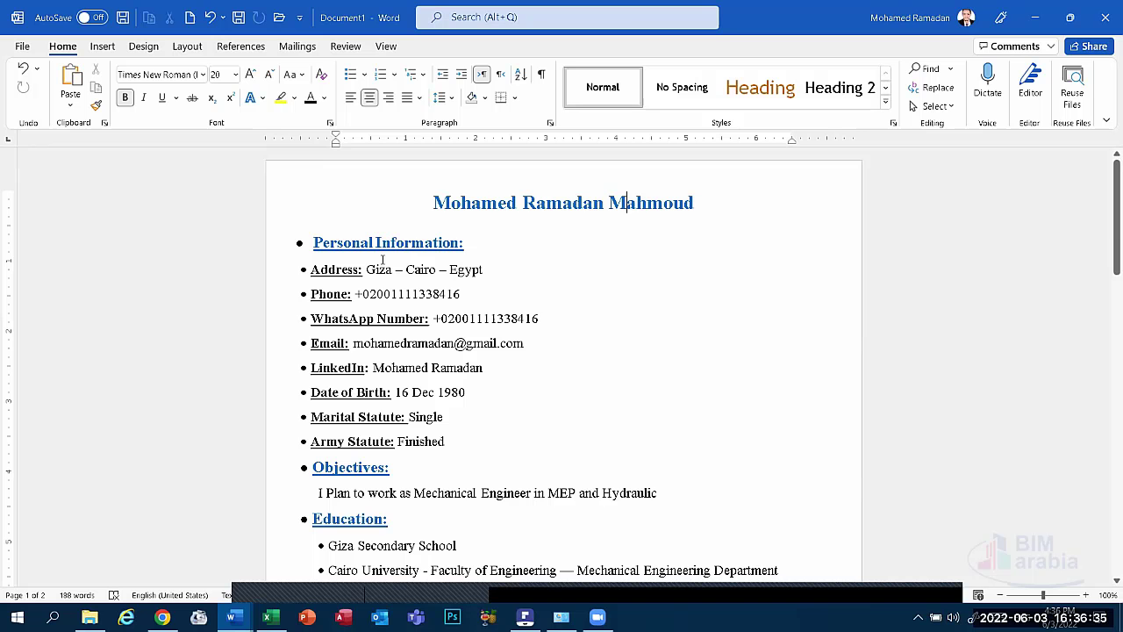
scroll(461, 309, "down", 8)
scroll(461, 309, "down", 8)
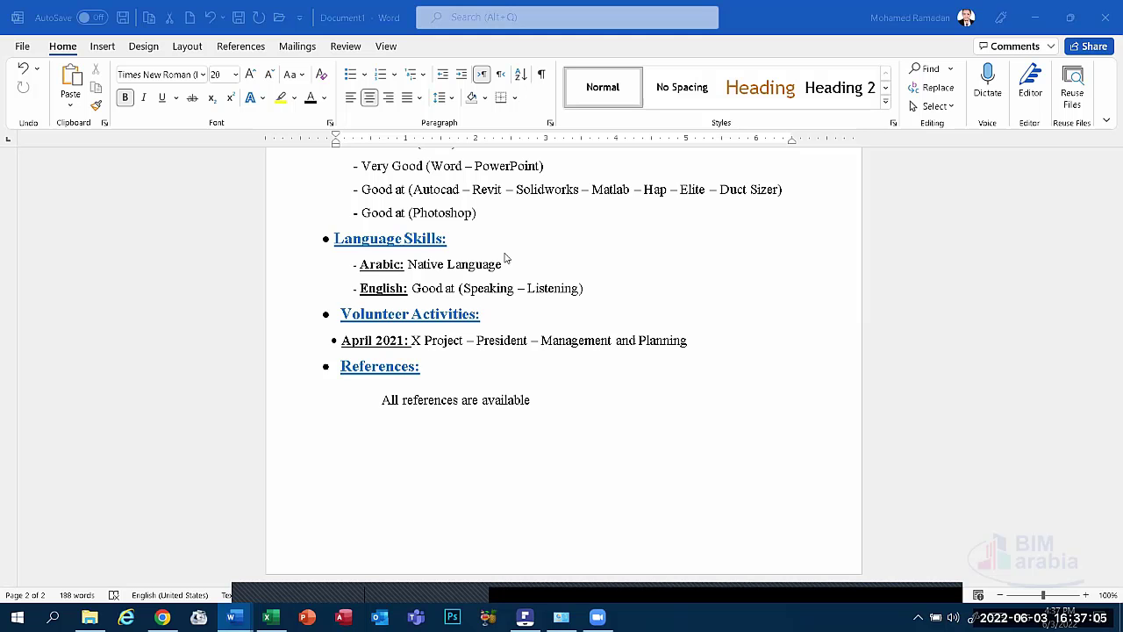
Return to the top of the CV and place the cursor before 'Phone:' with the Insert tab showing.
scroll(481, 426, "up", 1)
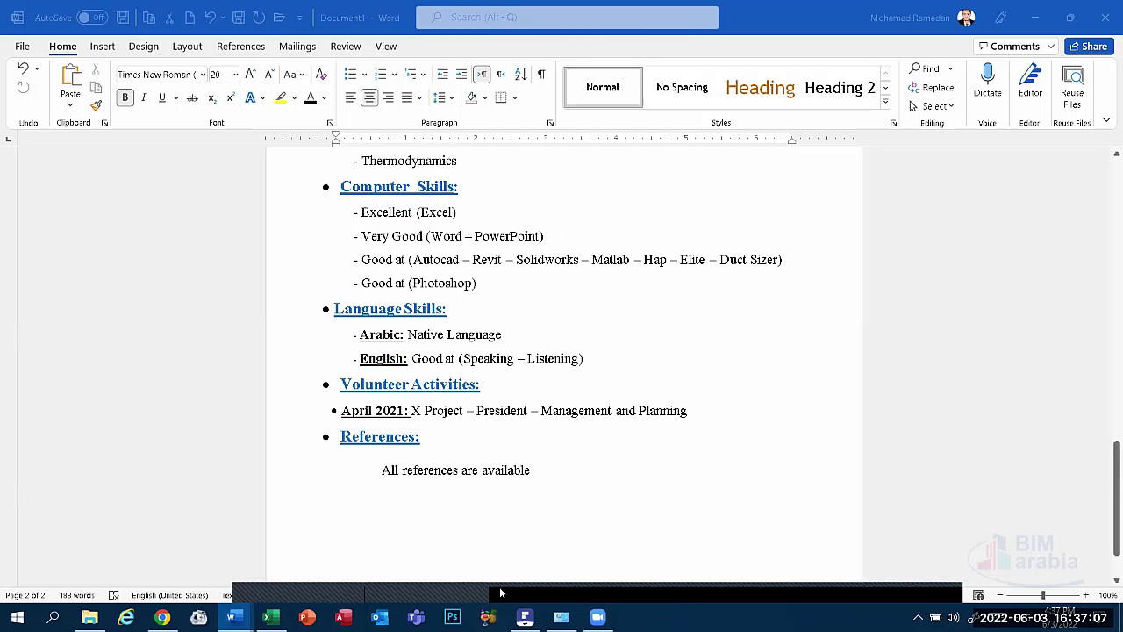
scroll(450, 378, "up", 10)
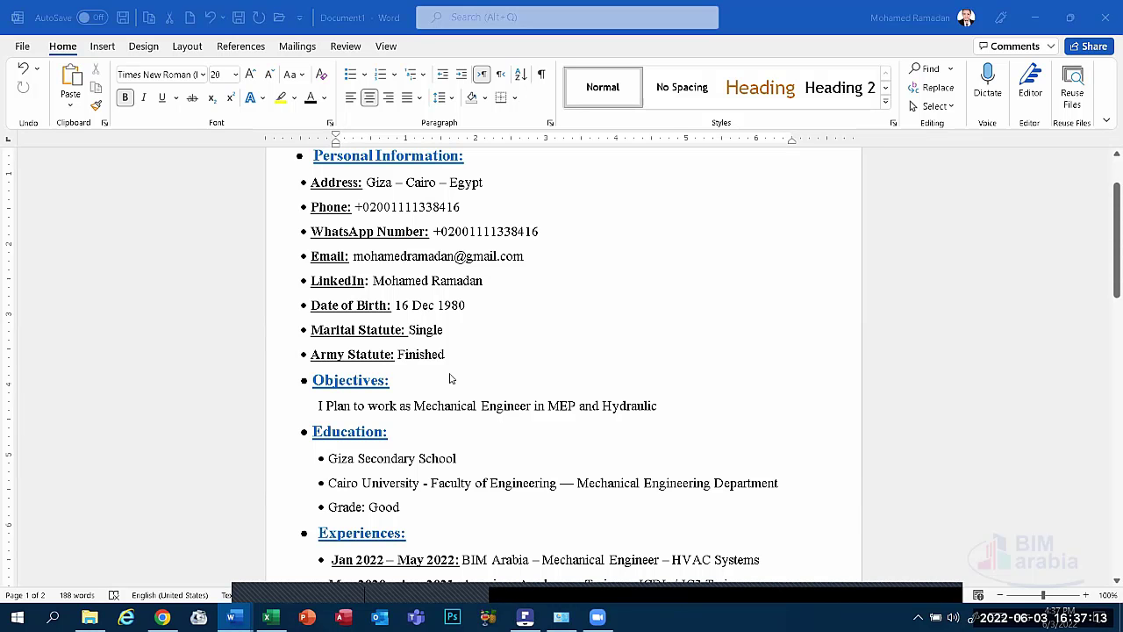
scroll(423, 313, "up", 2)
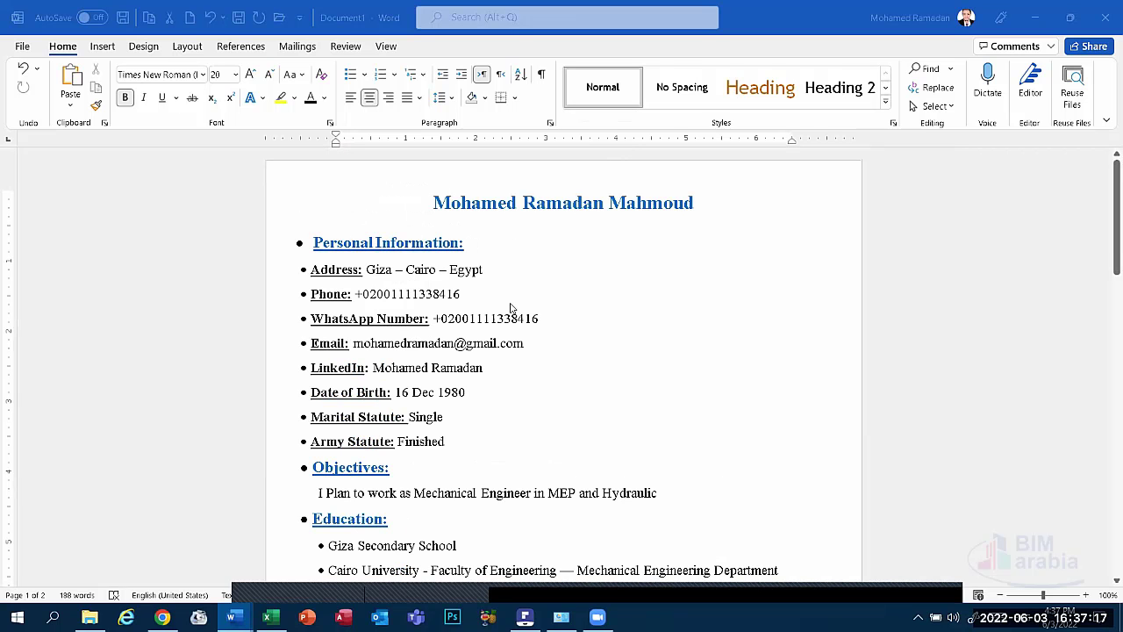
scroll(562, 363, "down", 5)
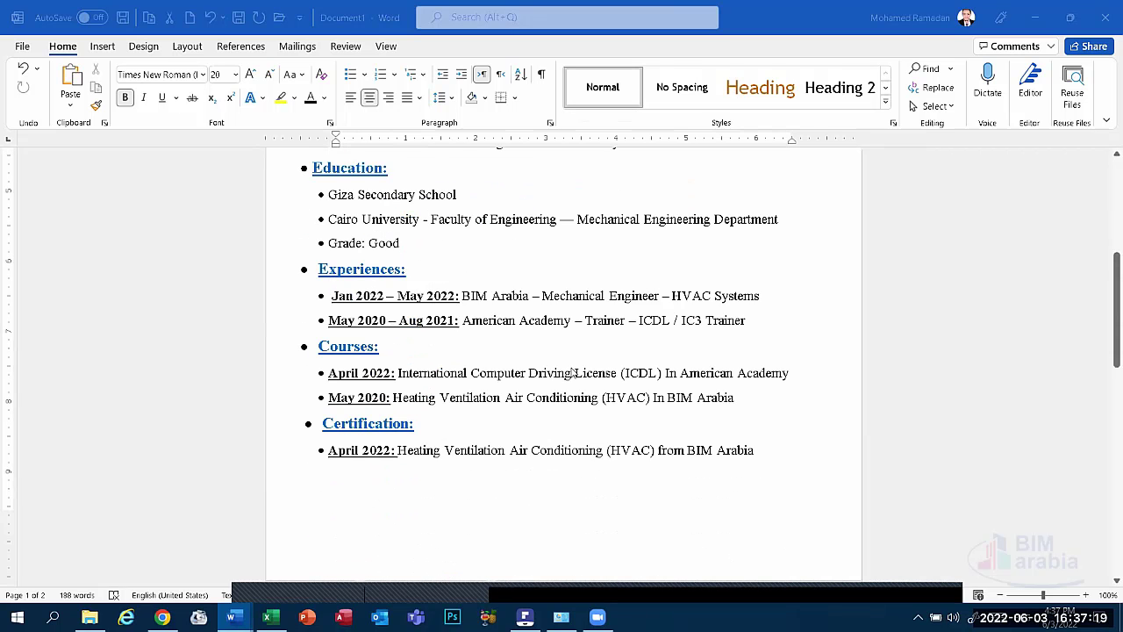
scroll(562, 371, "up", 5)
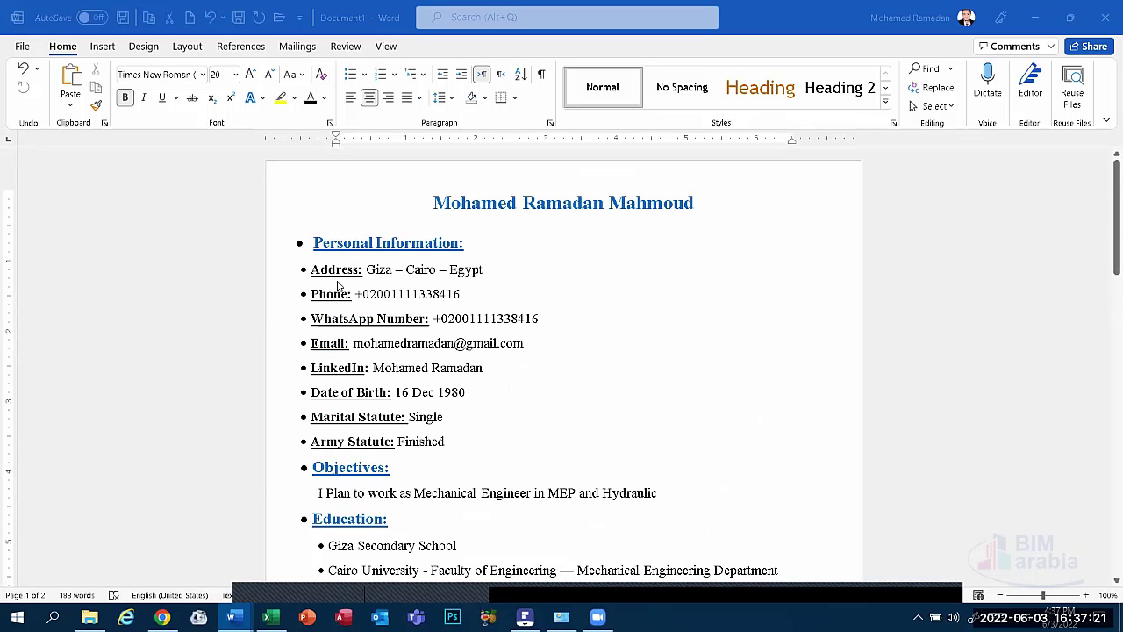
left_click(311, 295)
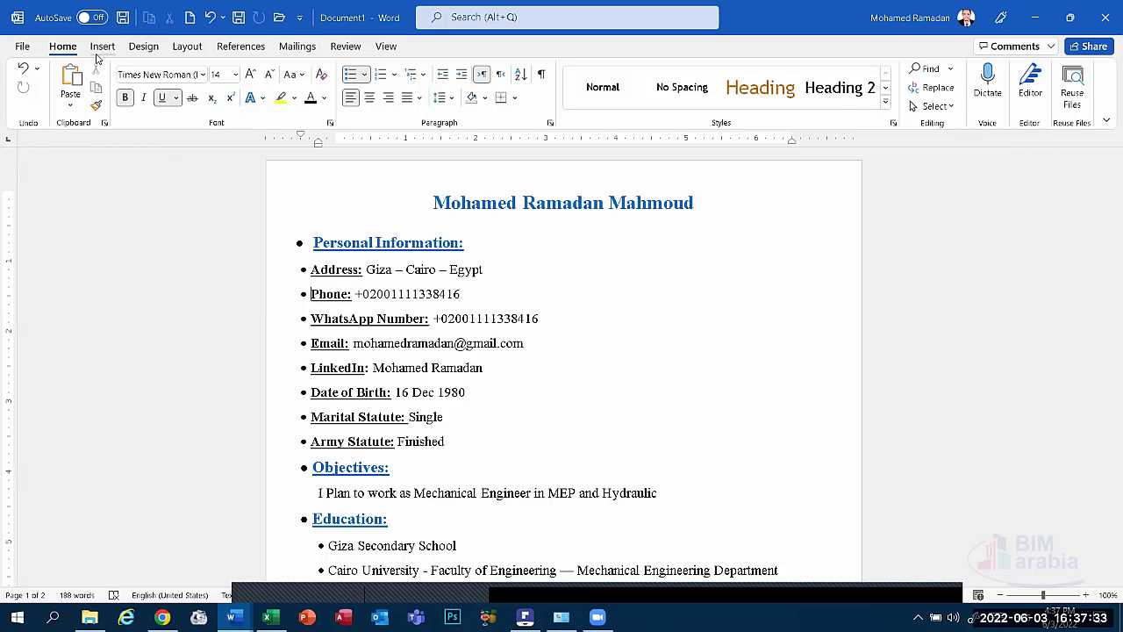
left_click(102, 48)
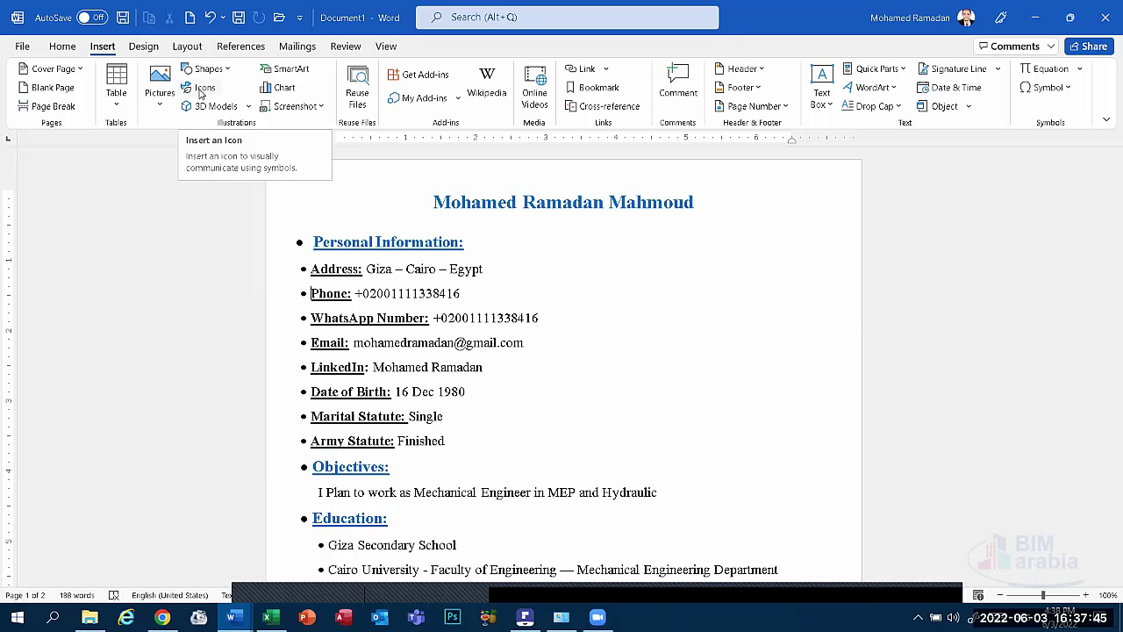
Search the Icons library for 'phone' and insert the handset icon into the CV.
left_click(202, 89)
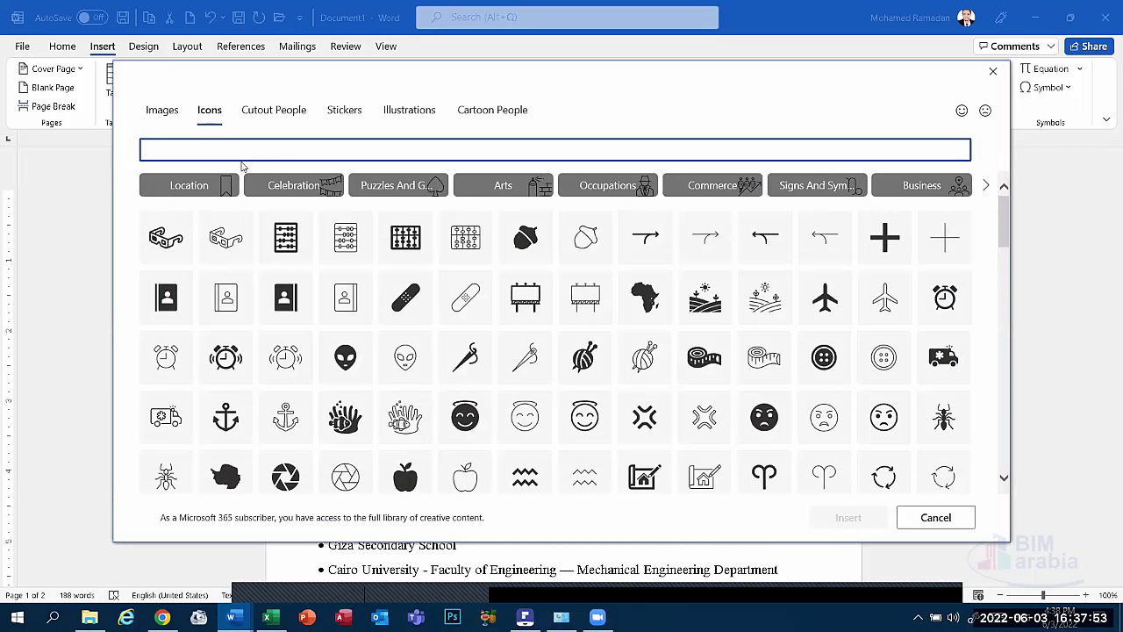
type("m")
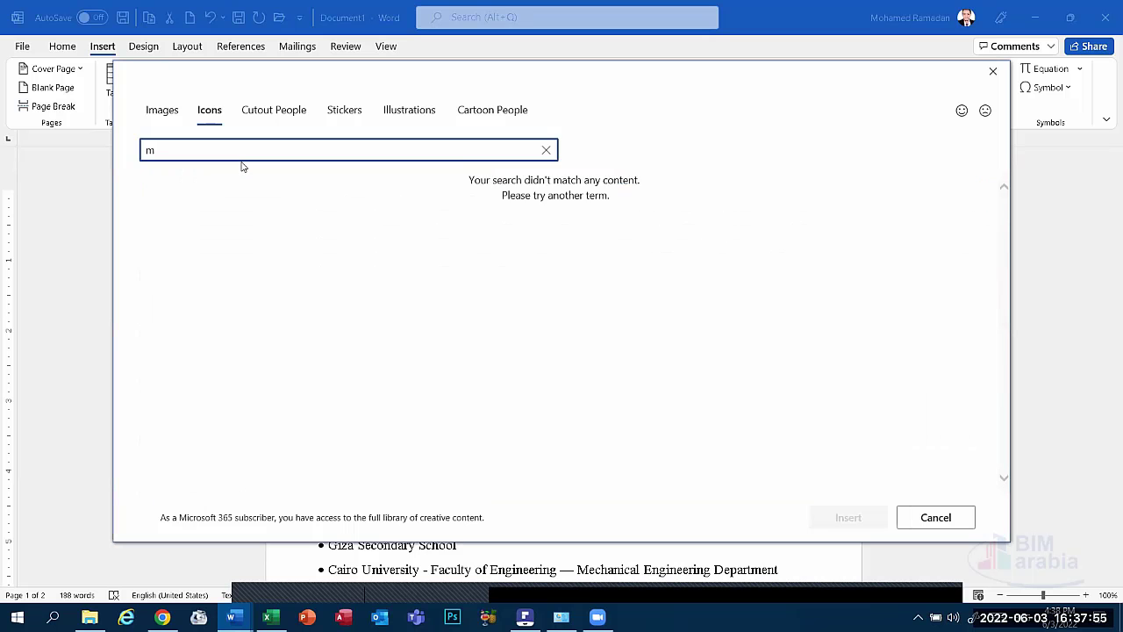
key("BackSpace")
type("ph")
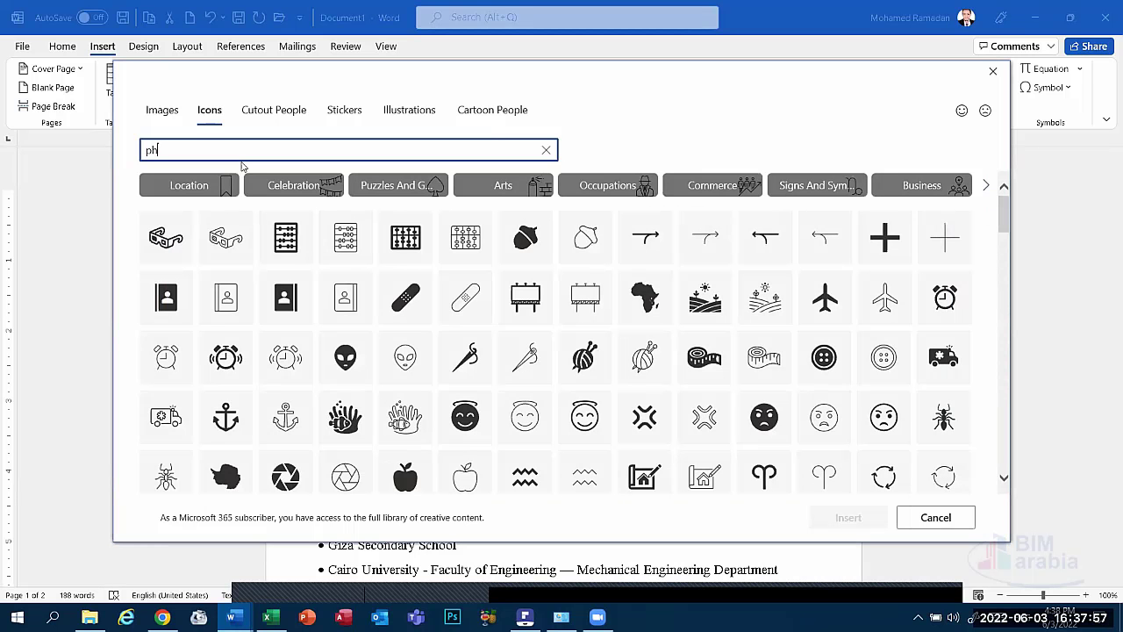
type("one")
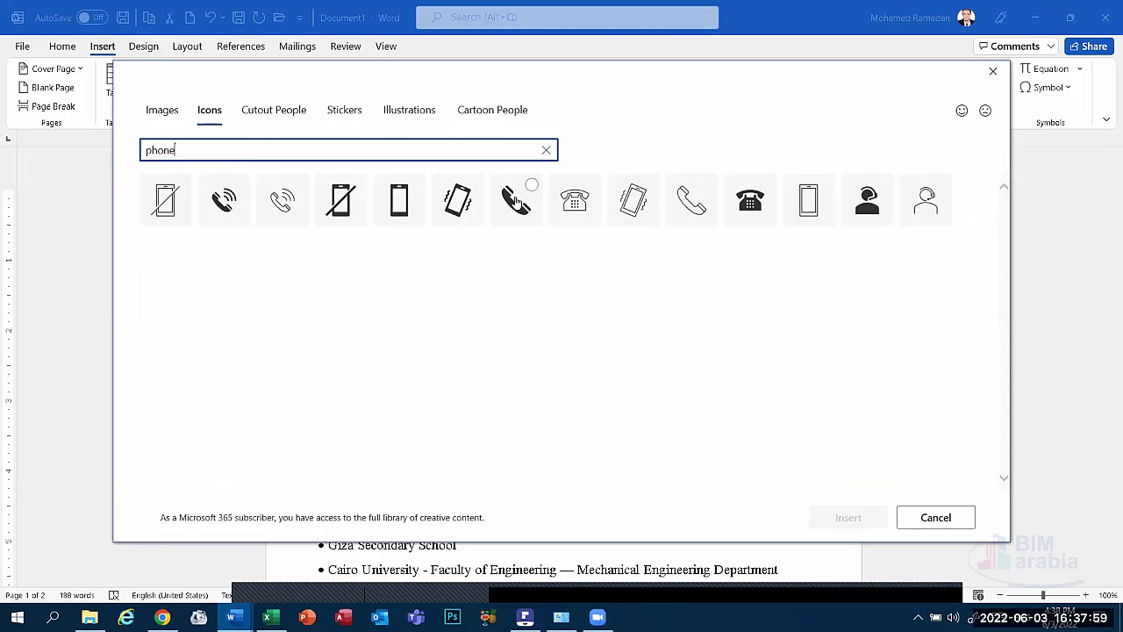
left_click(516, 201)
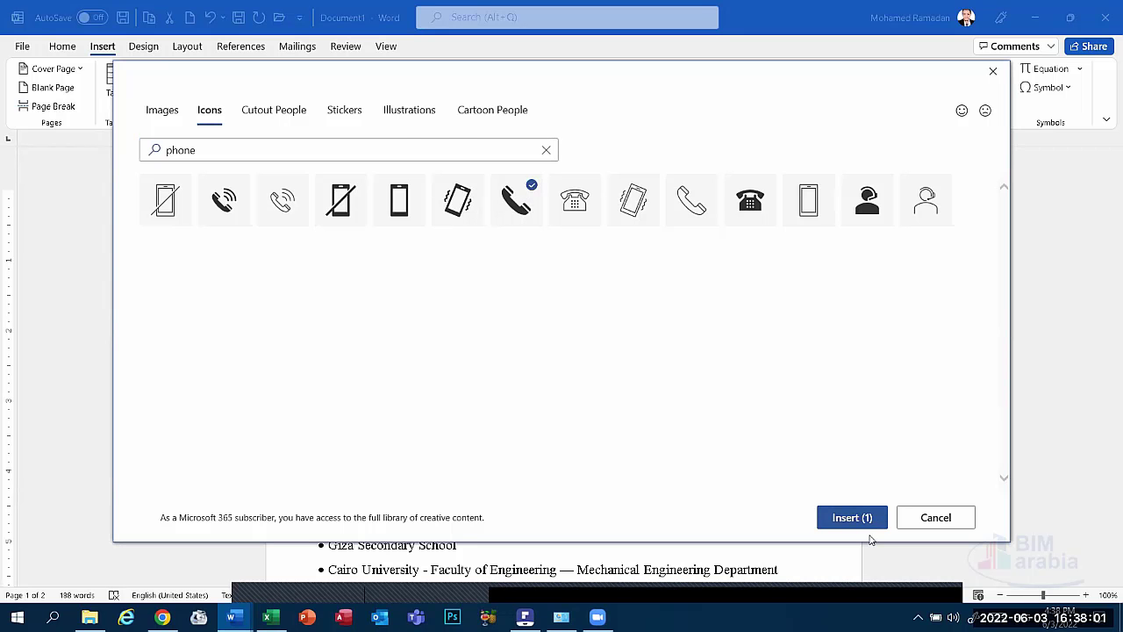
left_click(862, 519)
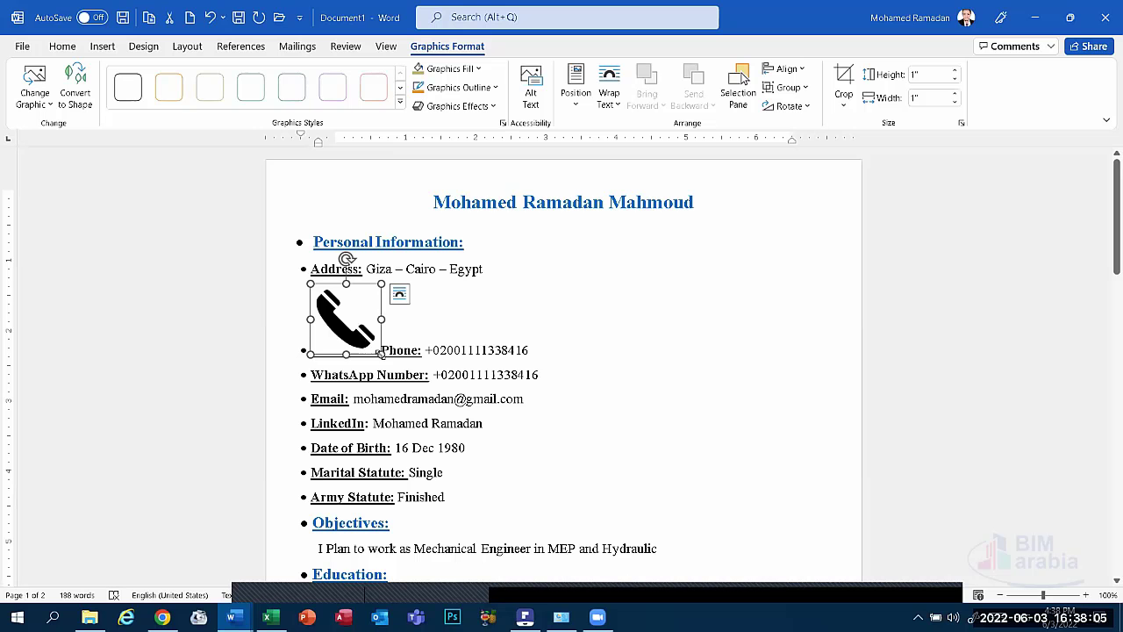
Shrink the phone icon, give it a wrapped top-left position, and move it beside the Phone line.
left_click_drag(380, 353, 346, 316)
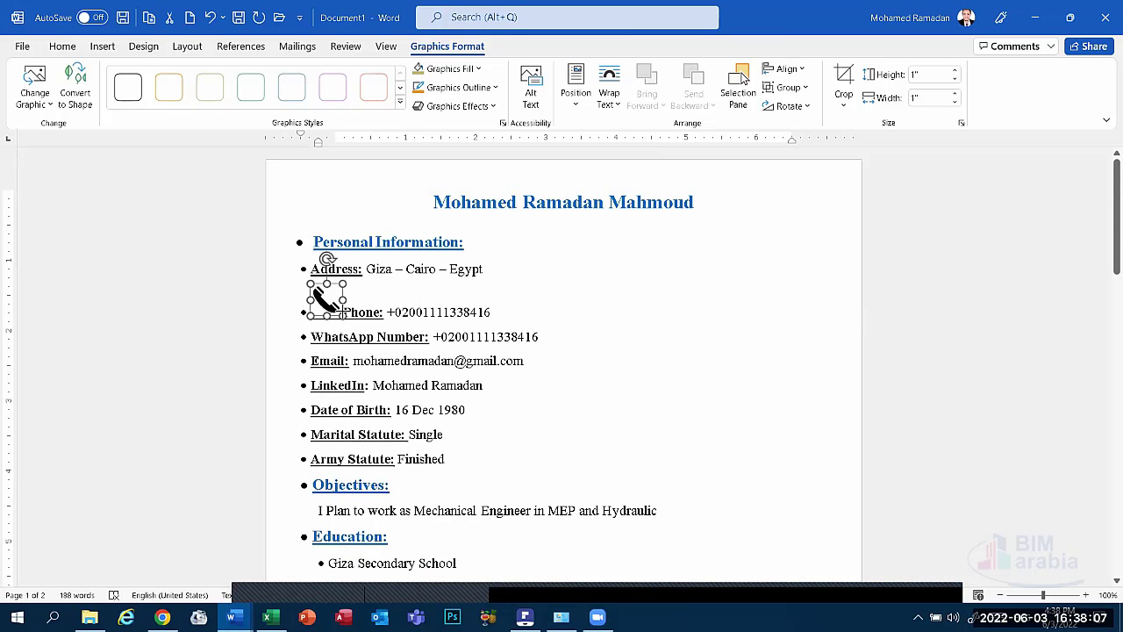
left_click(575, 88)
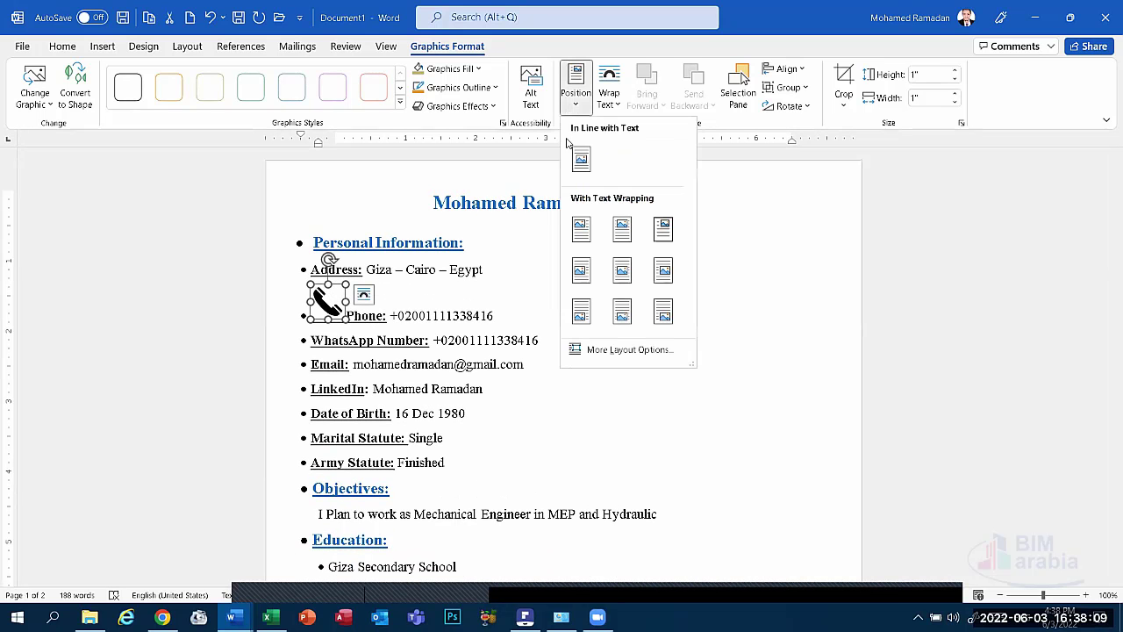
left_click(581, 228)
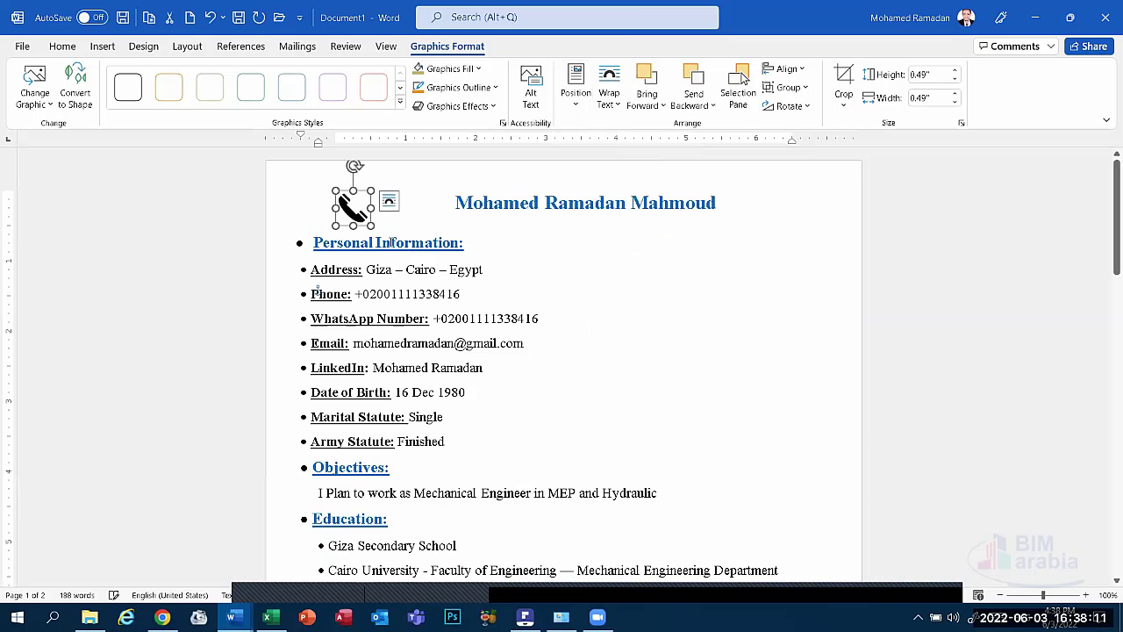
left_click_drag(342, 206, 577, 290)
Delete the Phone line's bullet and put the shrunken phone icon in its place before 'Phone:'.
left_click(312, 294)
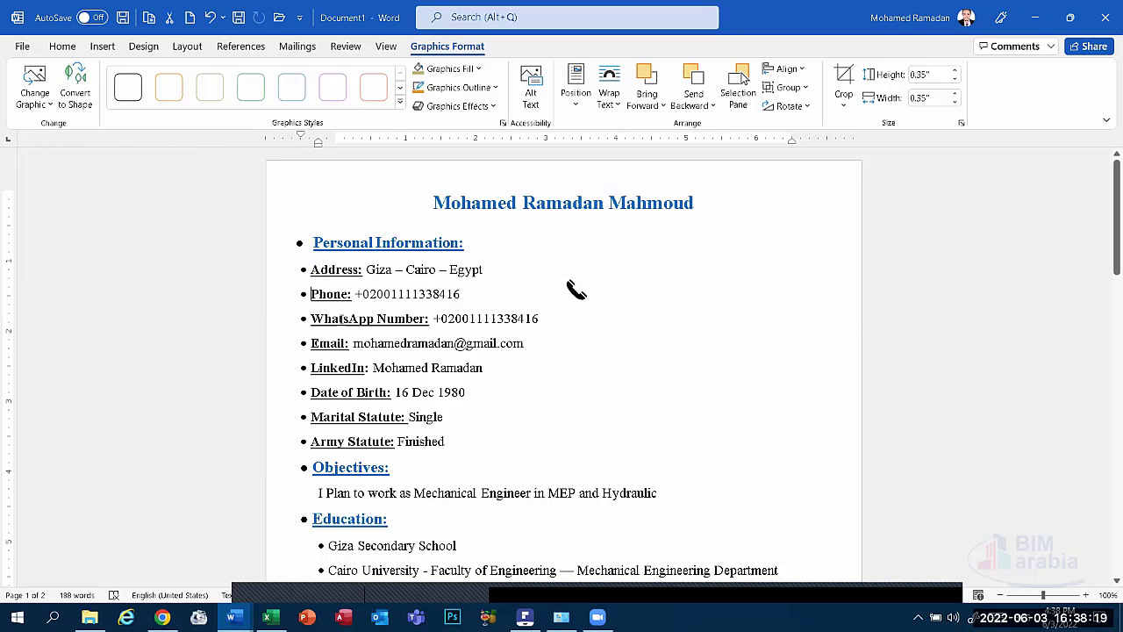
key("BackSpace")
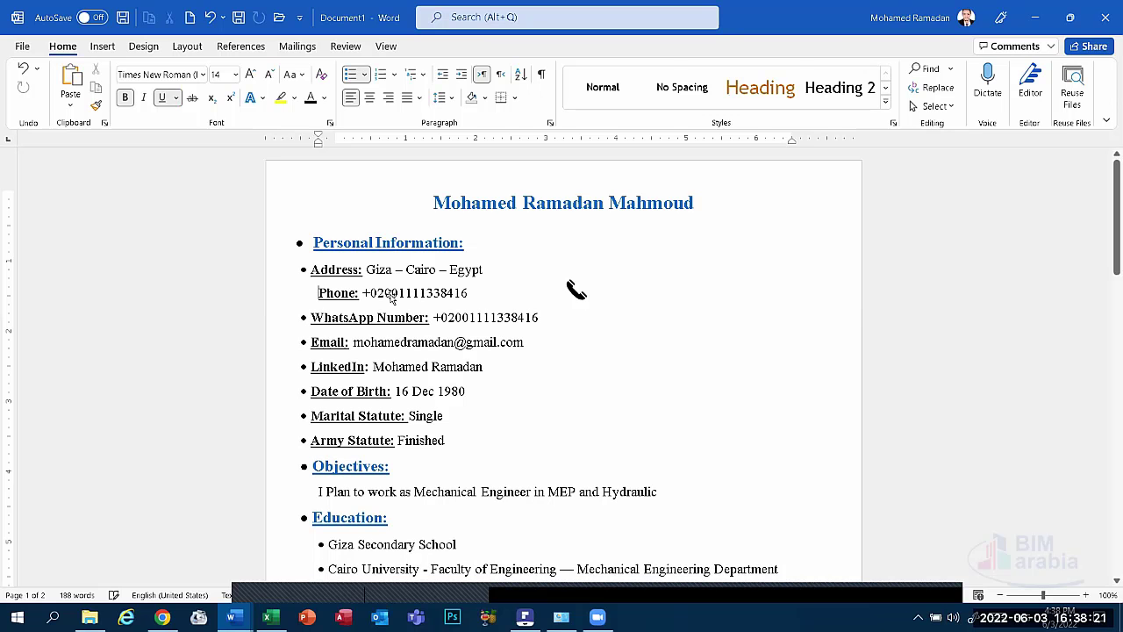
left_click(575, 291)
left_click_drag(575, 291, 302, 296)
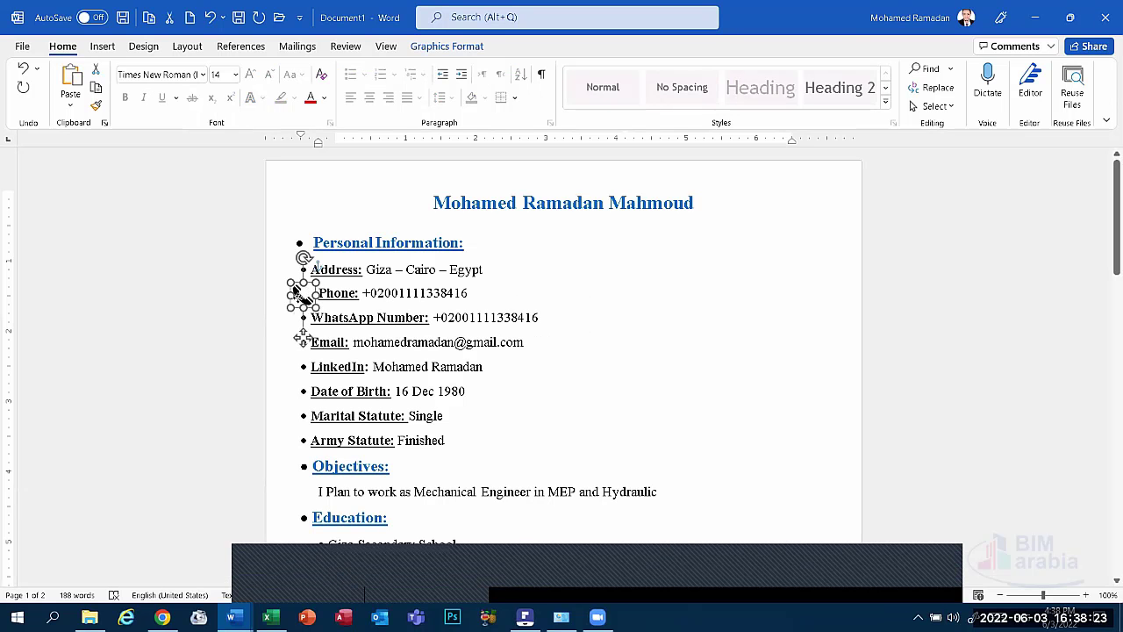
left_click_drag(299, 295, 304, 295)
left_click(570, 317)
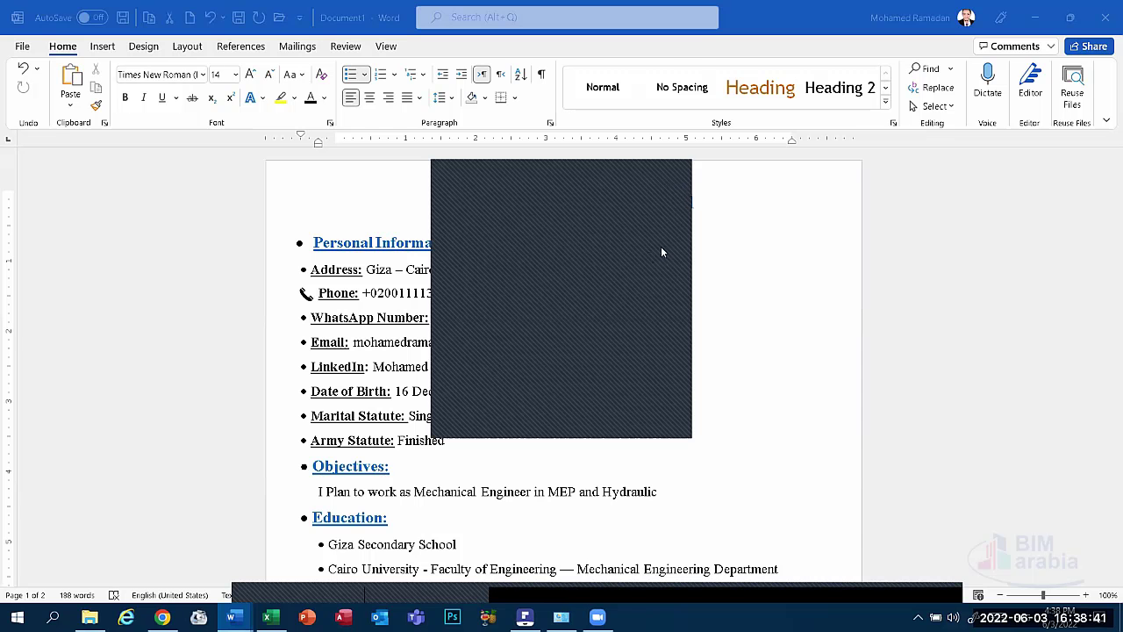
left_click(666, 176)
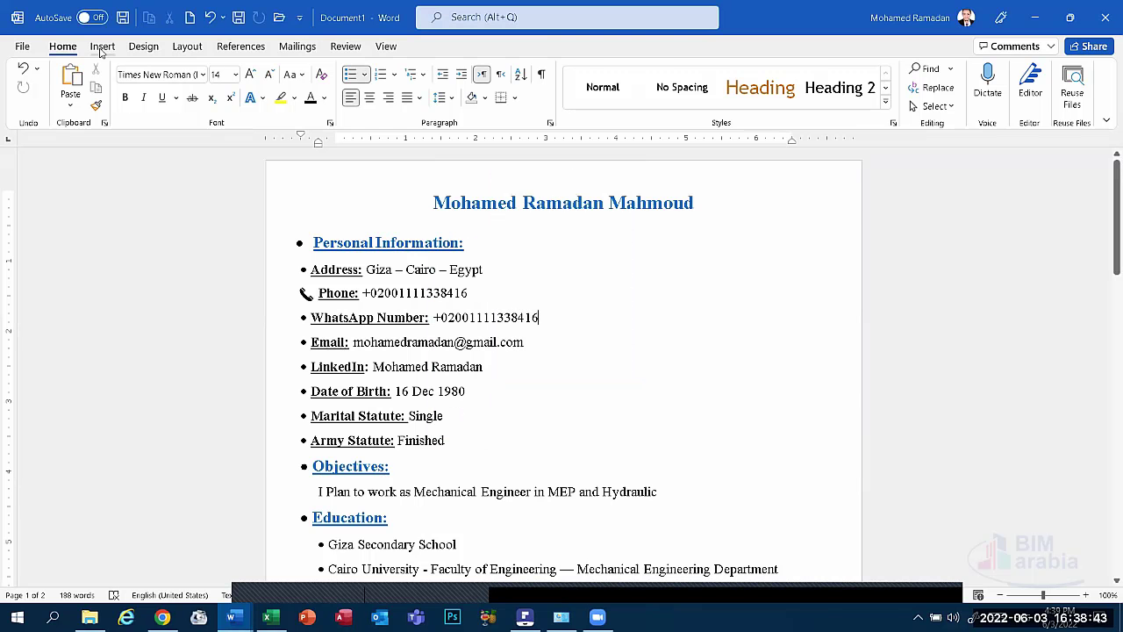
Search the Icons library for 'location' and insert the first map-pin icon.
left_click(101, 45)
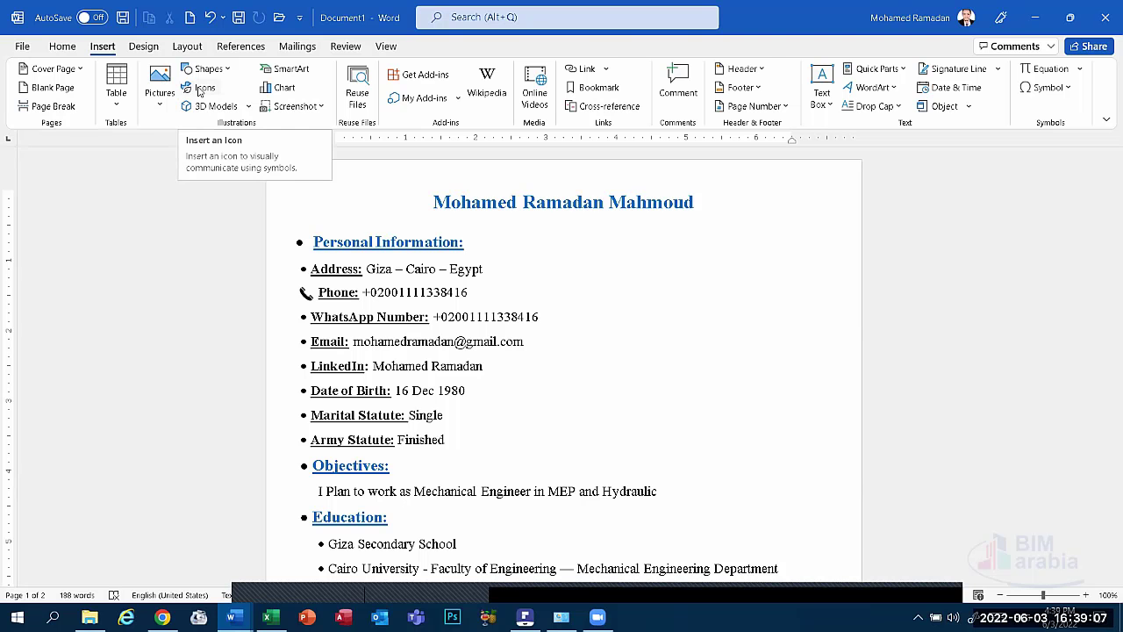
left_click(203, 89)
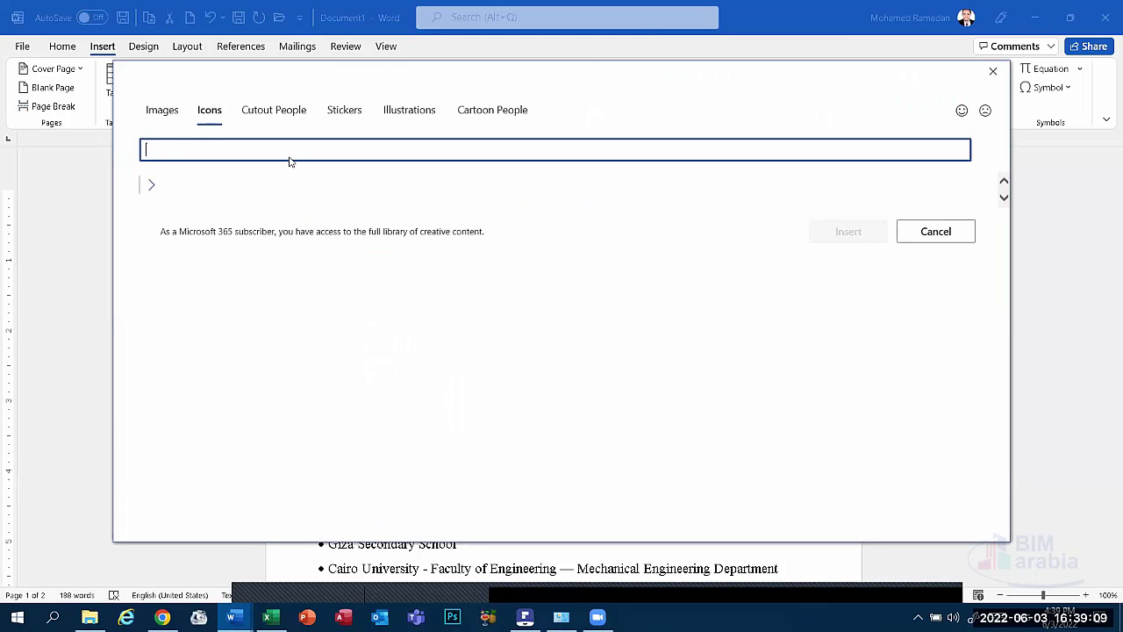
type("ad")
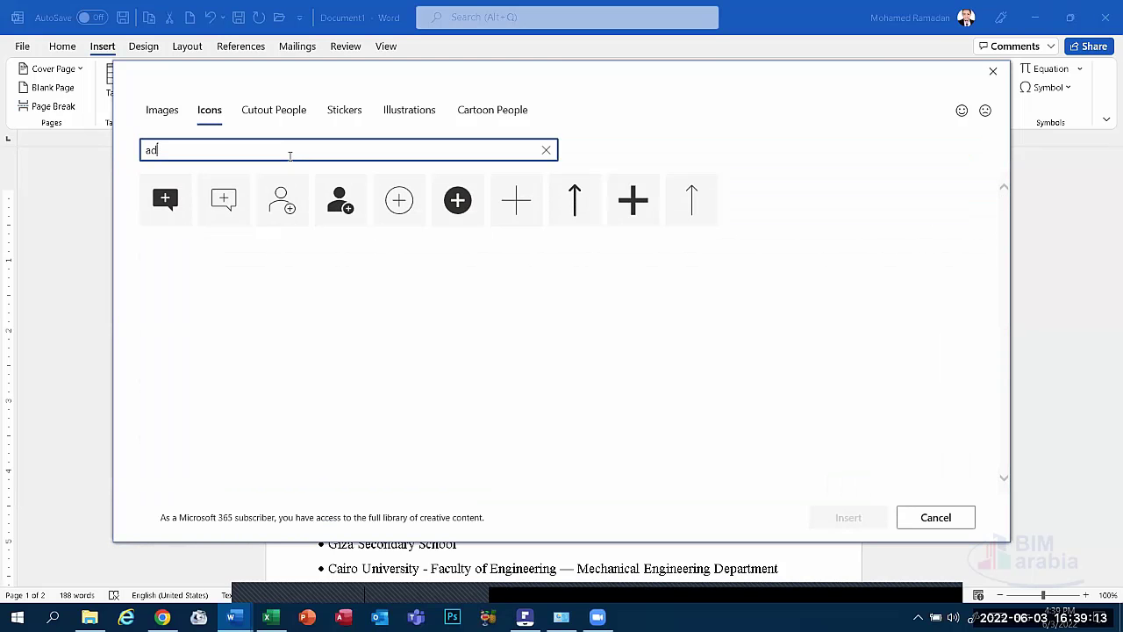
key("BackSpace")
key("BackSpace")
type("location")
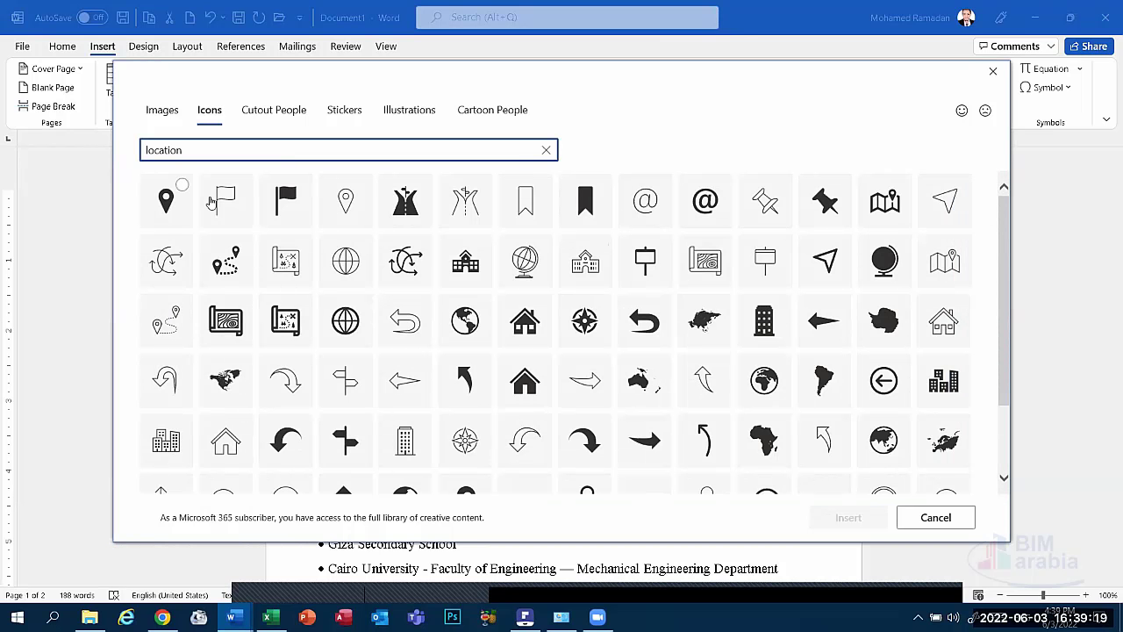
left_click(182, 188)
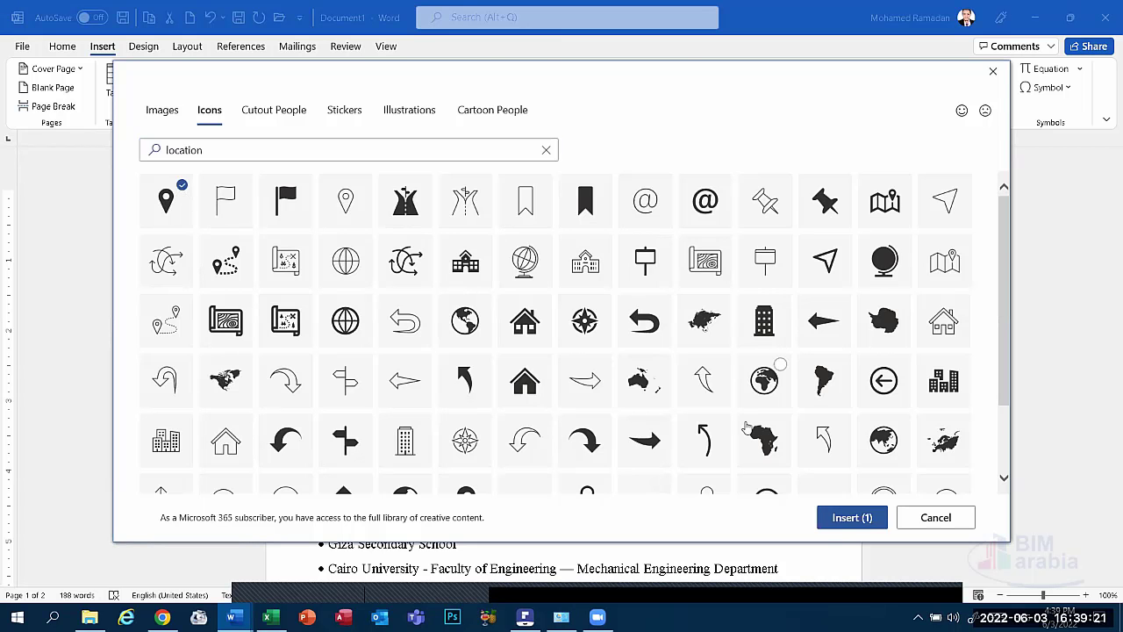
left_click(844, 517)
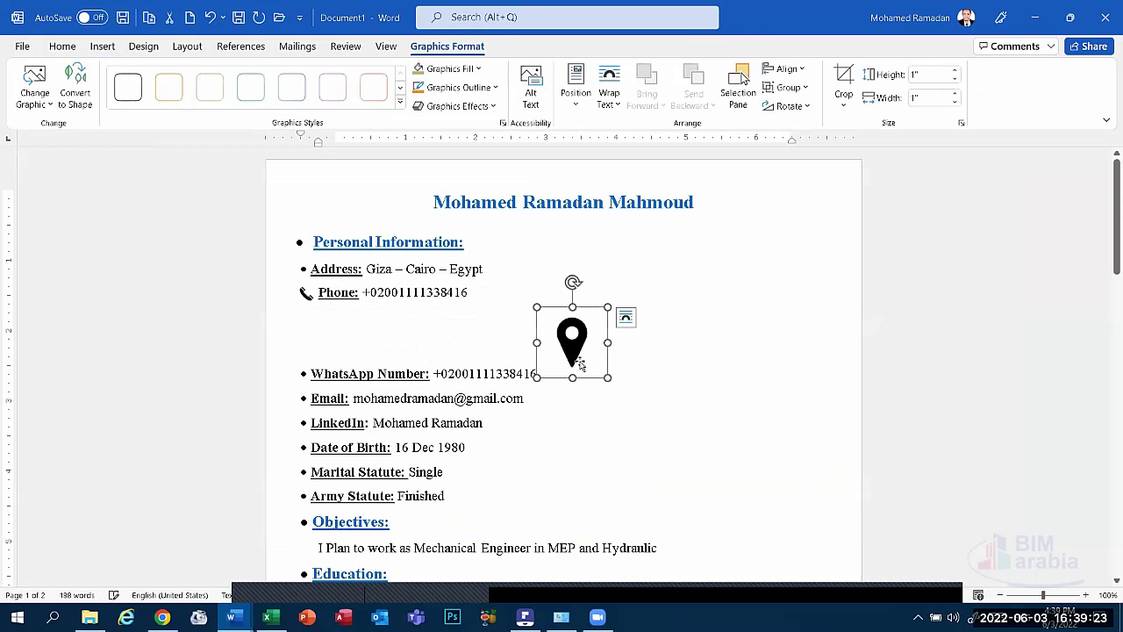
Give the map-pin icon top-centre wrapped positioning, shrink it to bullet size, and place it before 'Address:'.
left_click(583, 105)
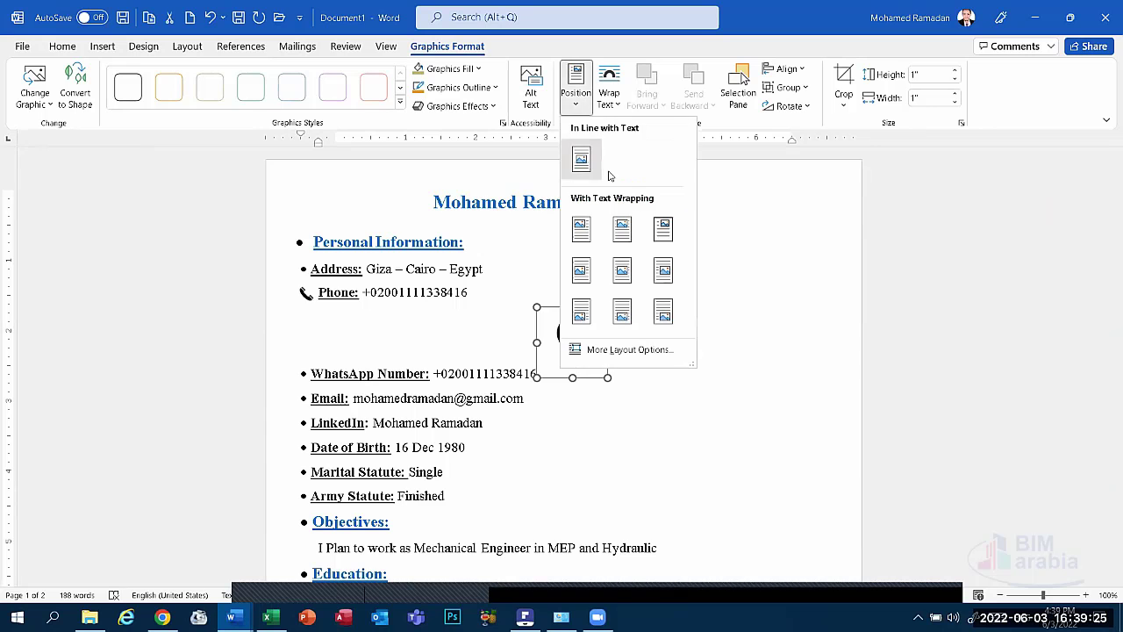
left_click(623, 230)
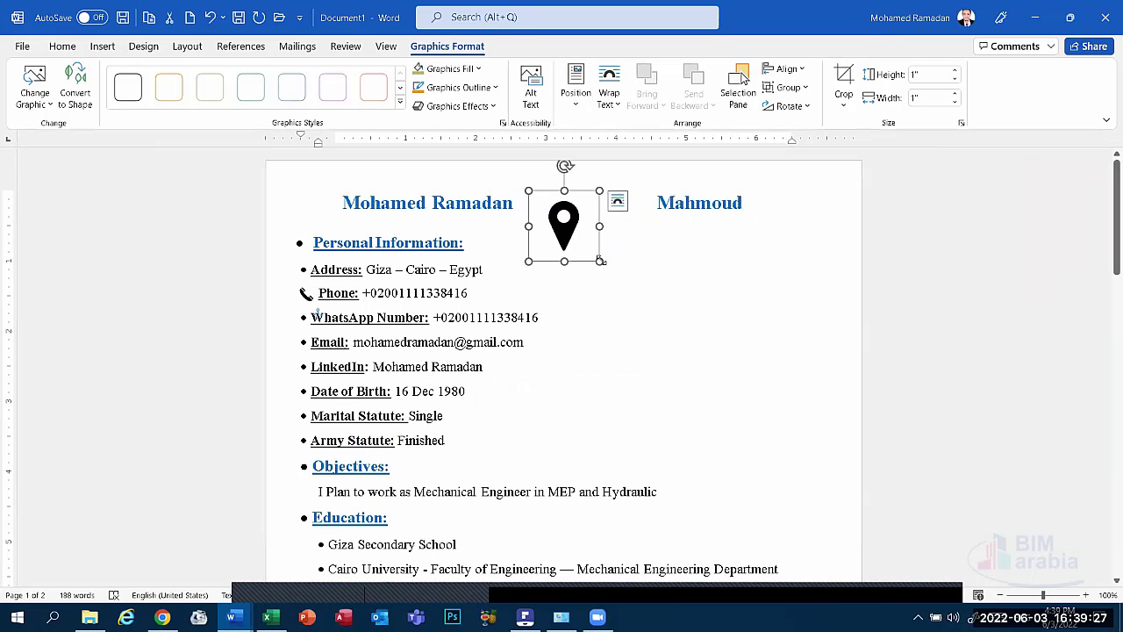
left_click_drag(600, 261, 304, 267)
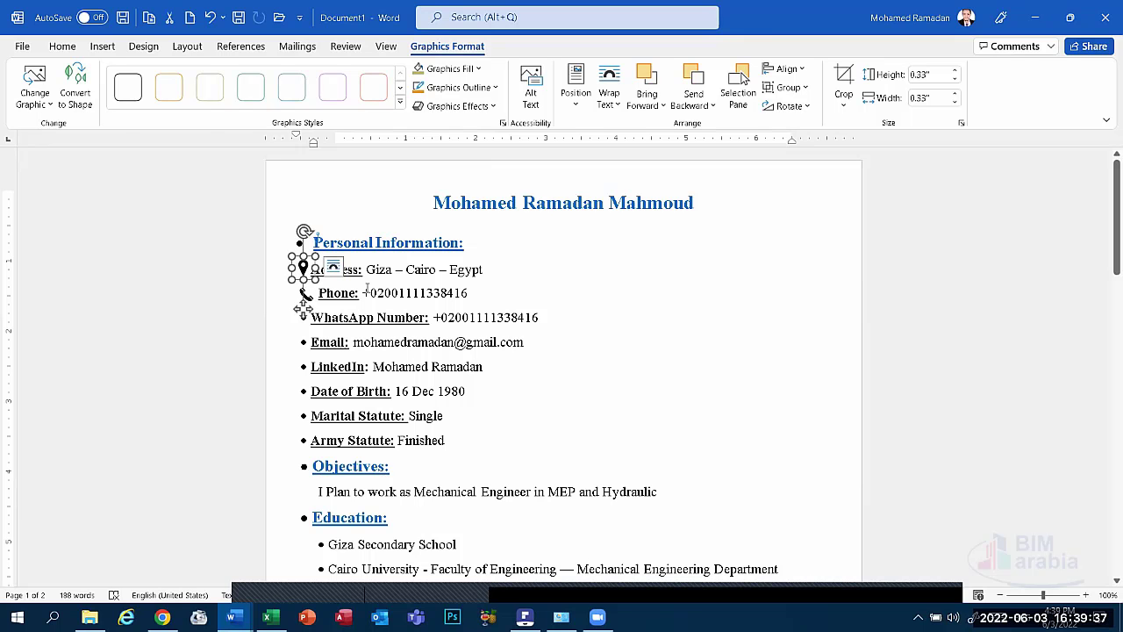
left_click(456, 270)
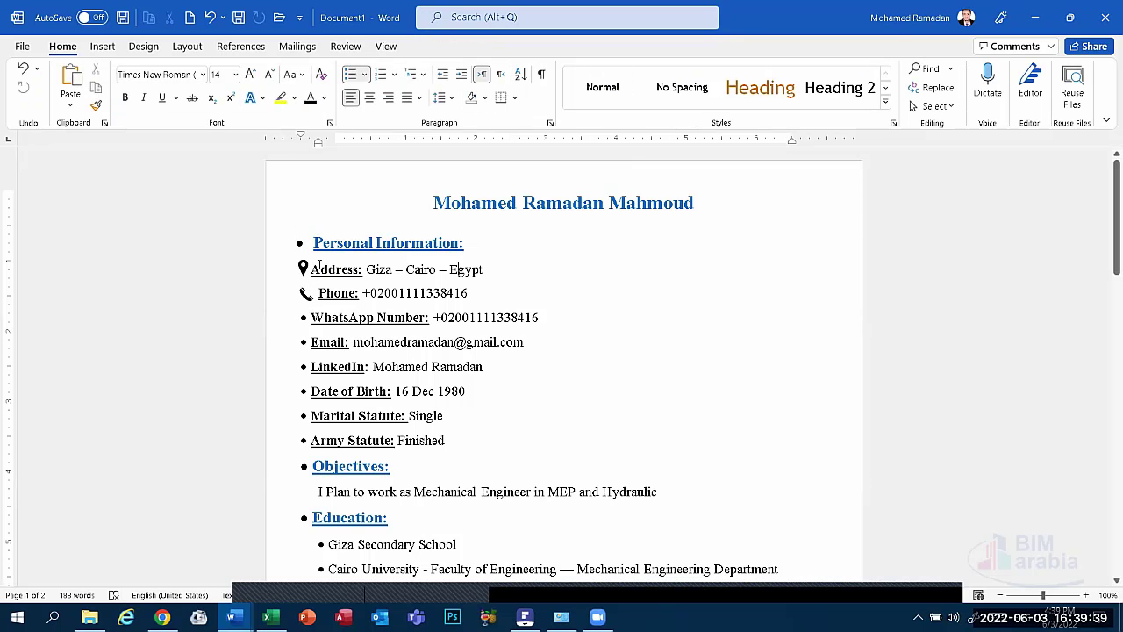
left_click(303, 266)
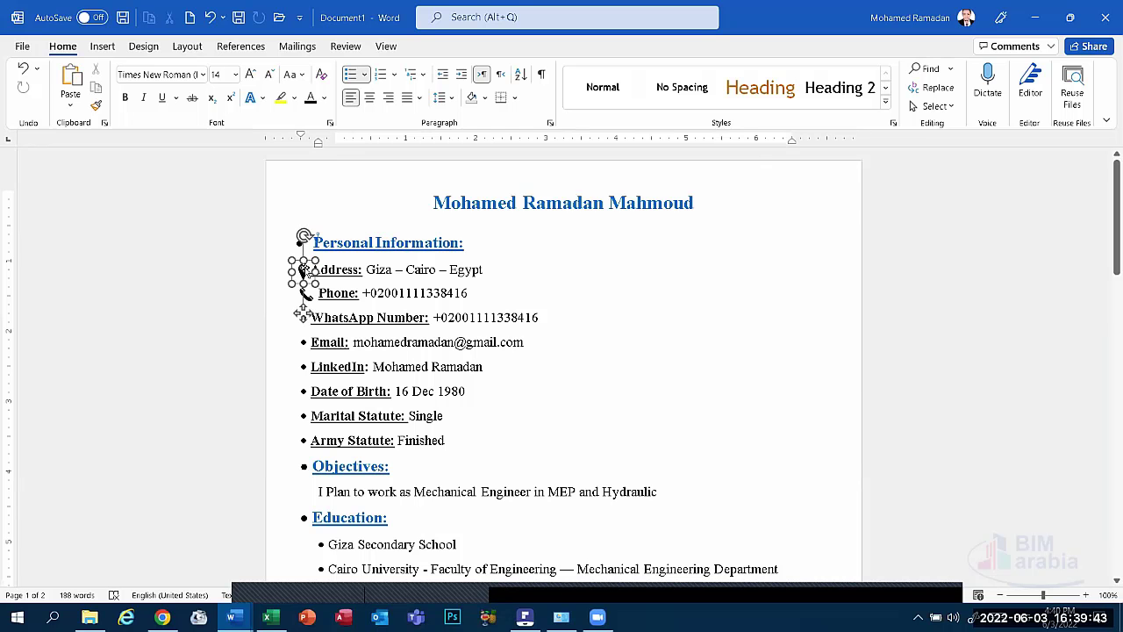
left_click(473, 318)
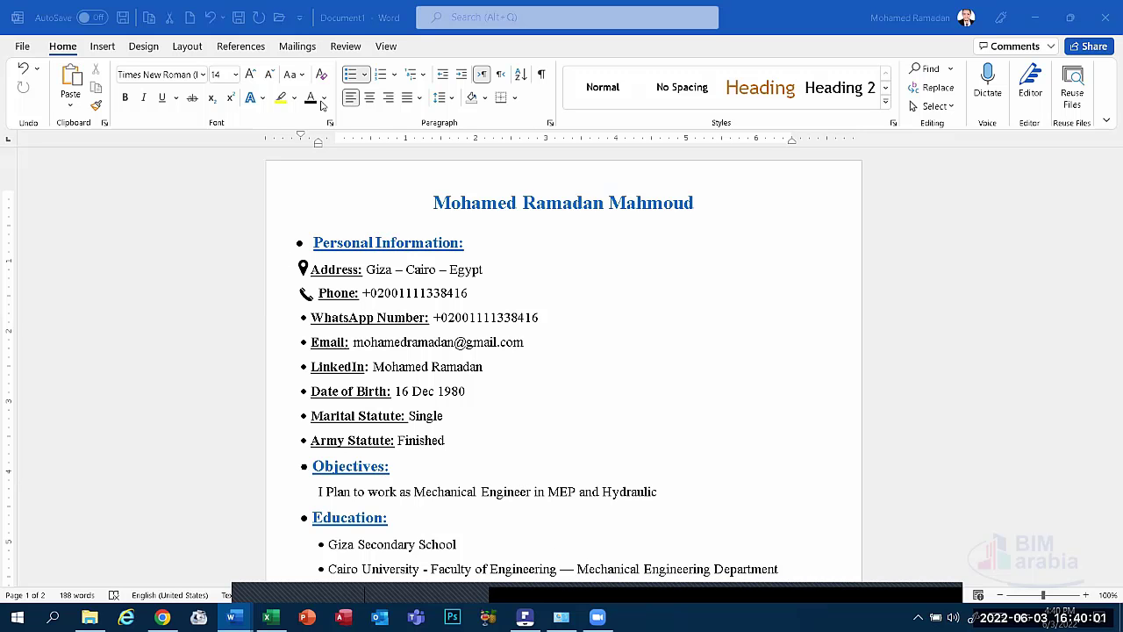
Run Editor from the Review tab, showing a 92% score with two grammar issues.
left_click(470, 316)
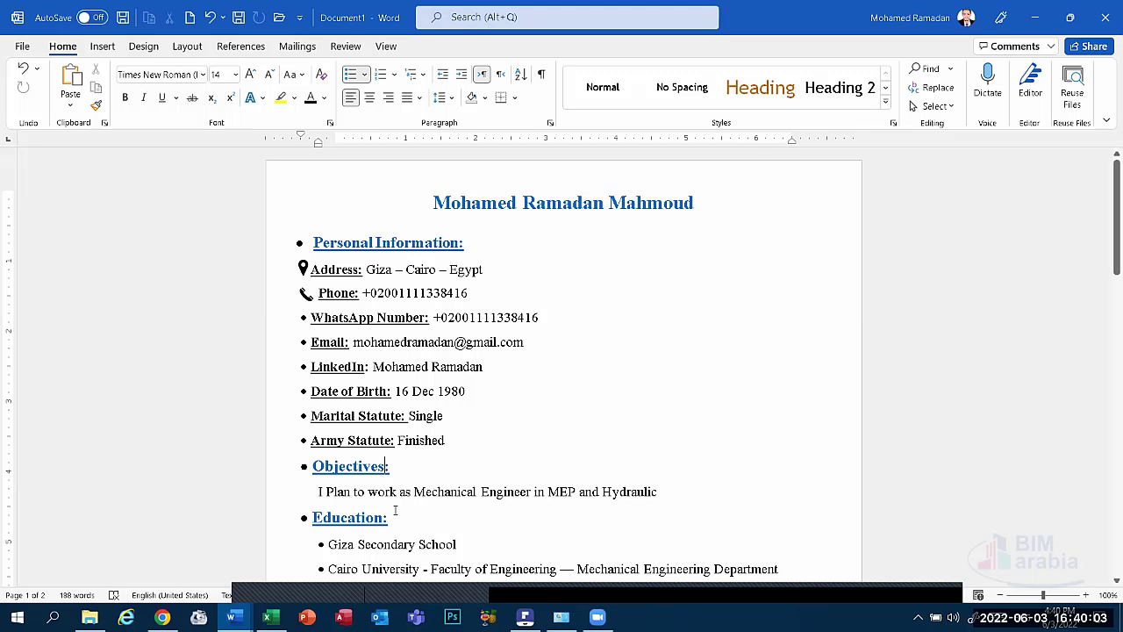
left_click(293, 494)
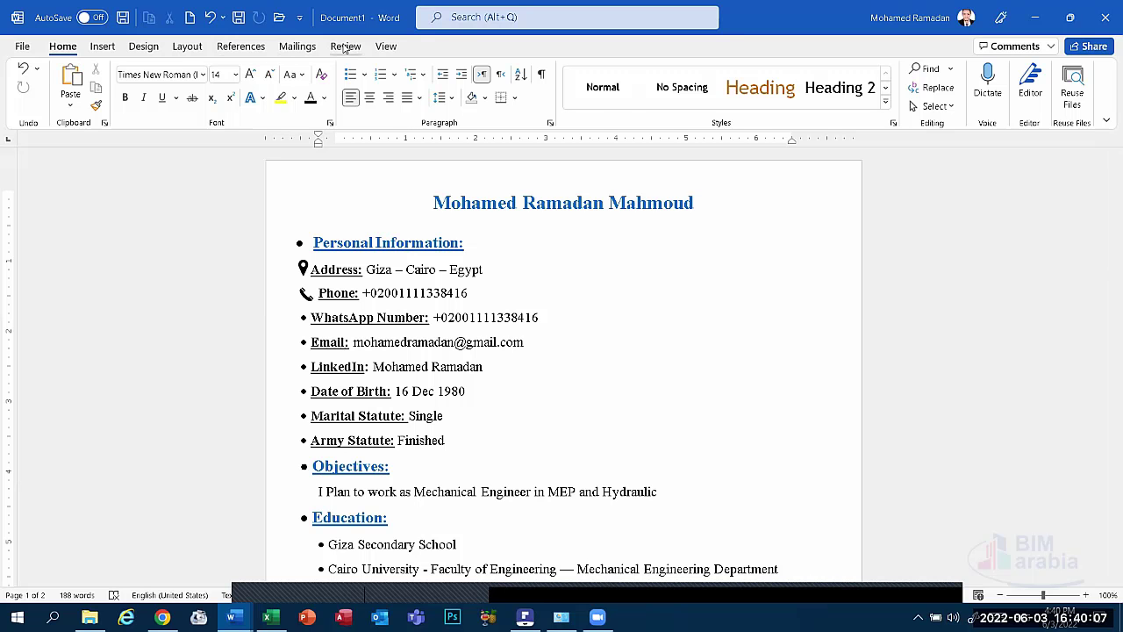
left_click(345, 48)
left_click(62, 46)
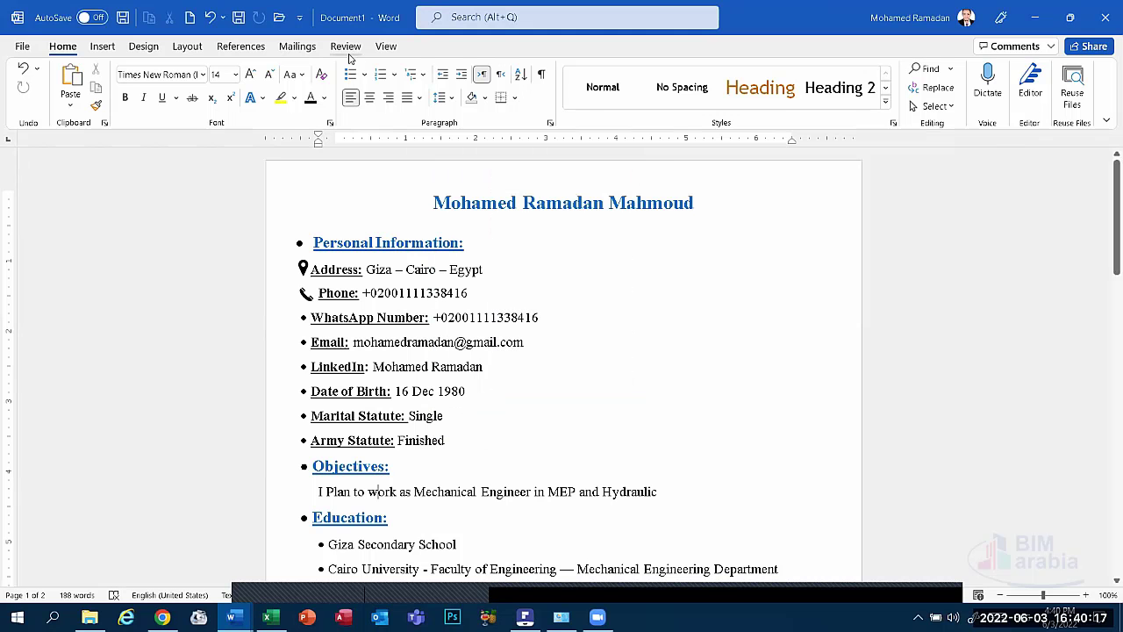
left_click(341, 47)
left_click(29, 95)
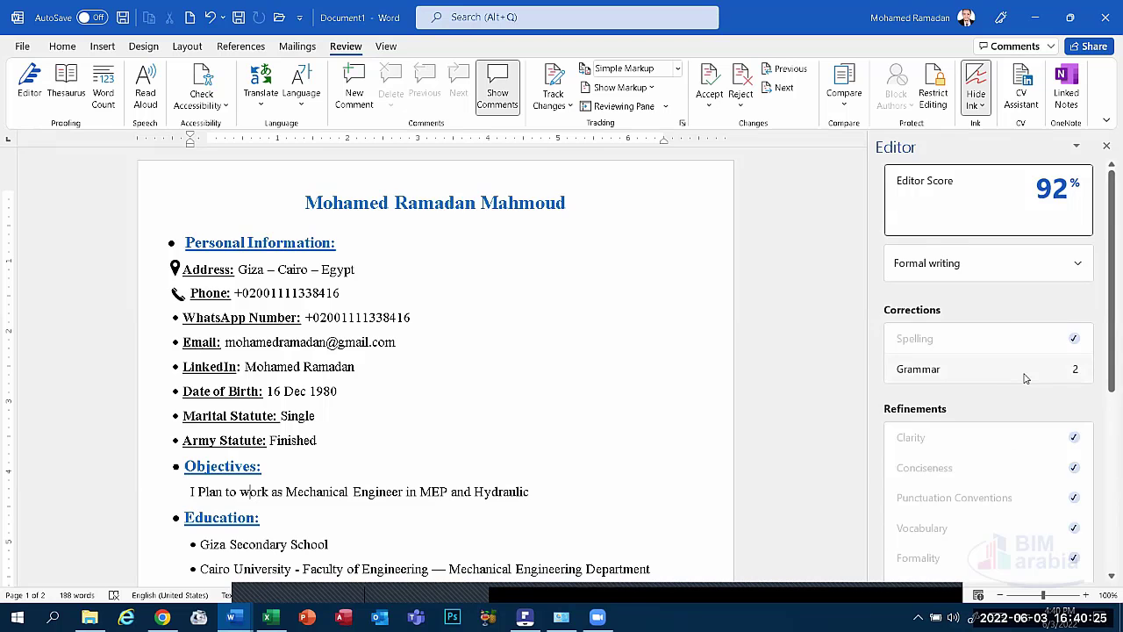
Accept both double-space fixes in 'Technical Skills' and 'Computer Skills', then close Editor and return to Home.
left_click(1025, 377)
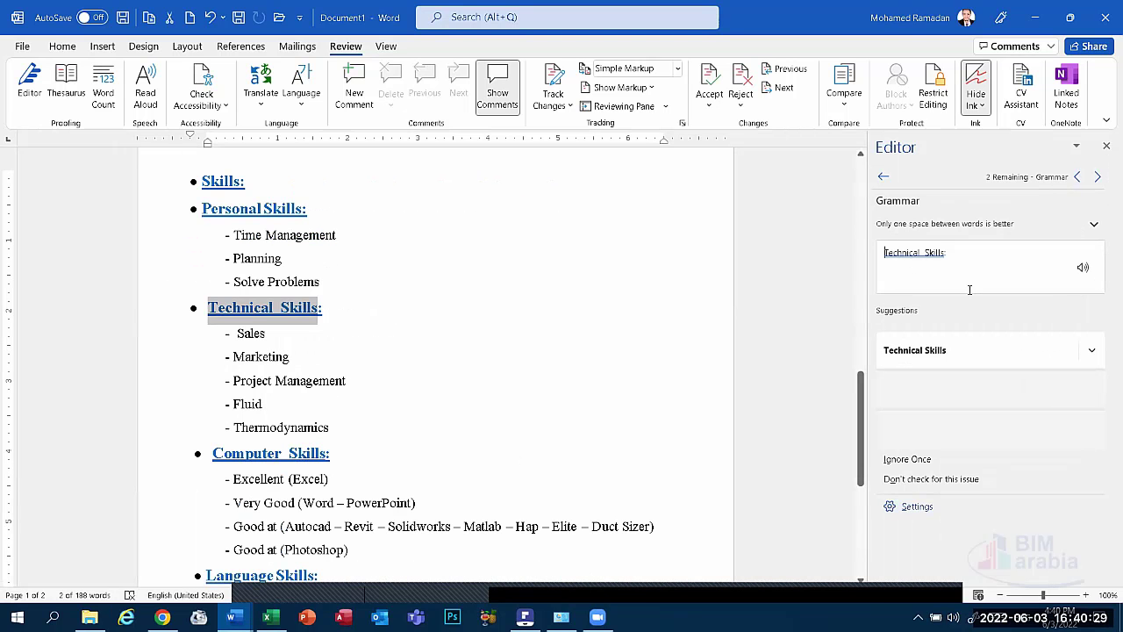
left_click(965, 355)
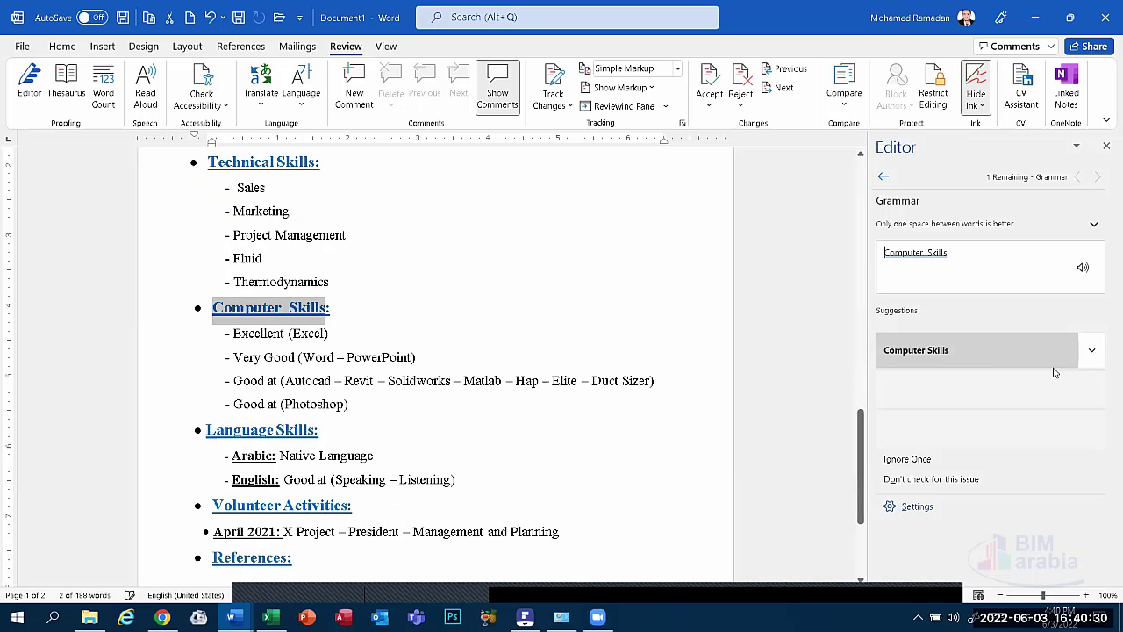
left_click(981, 361)
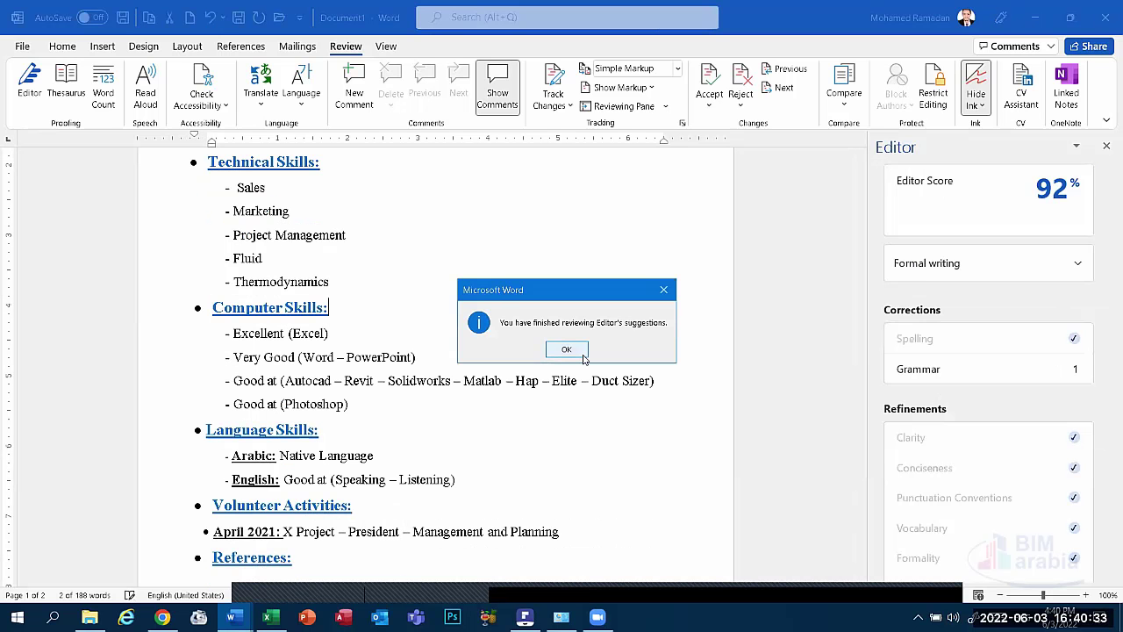
left_click(582, 353)
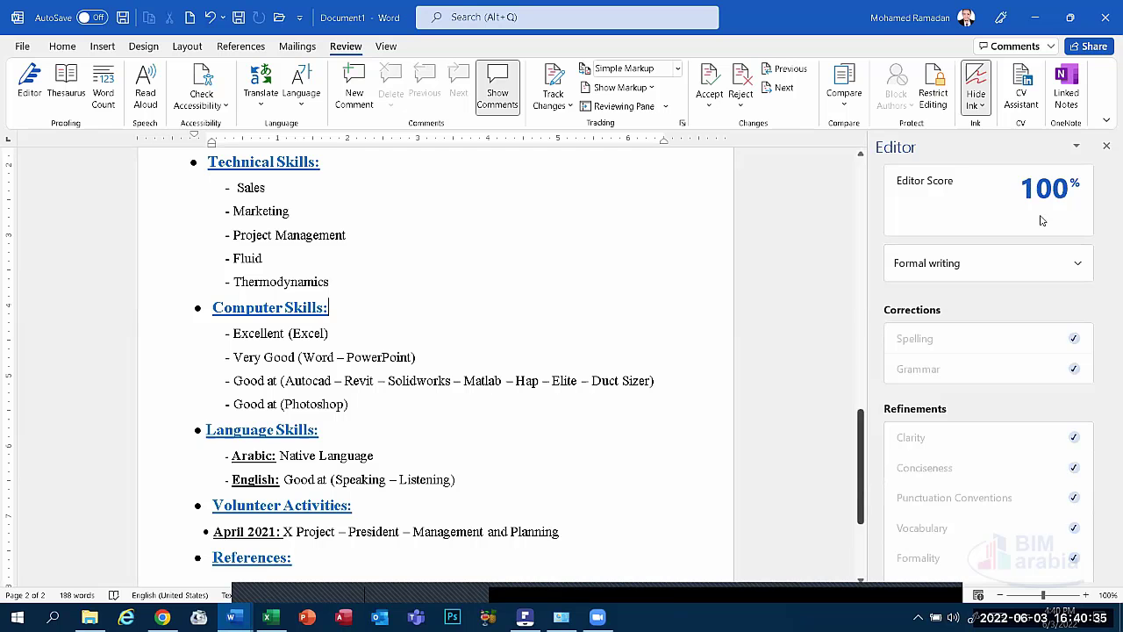
left_click(1107, 146)
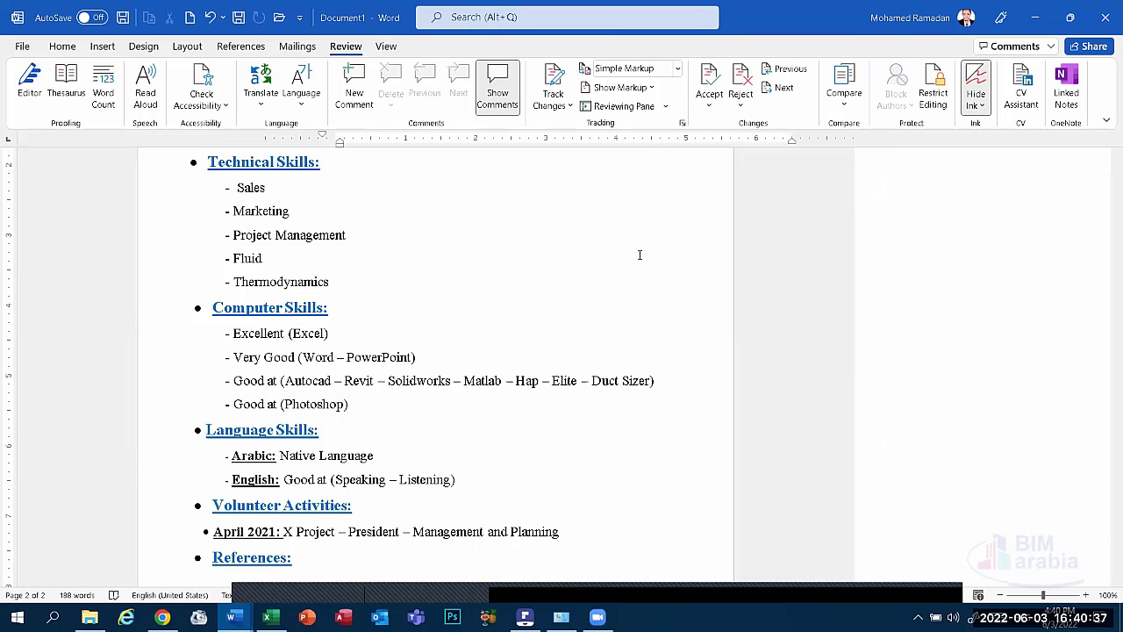
left_click(62, 47)
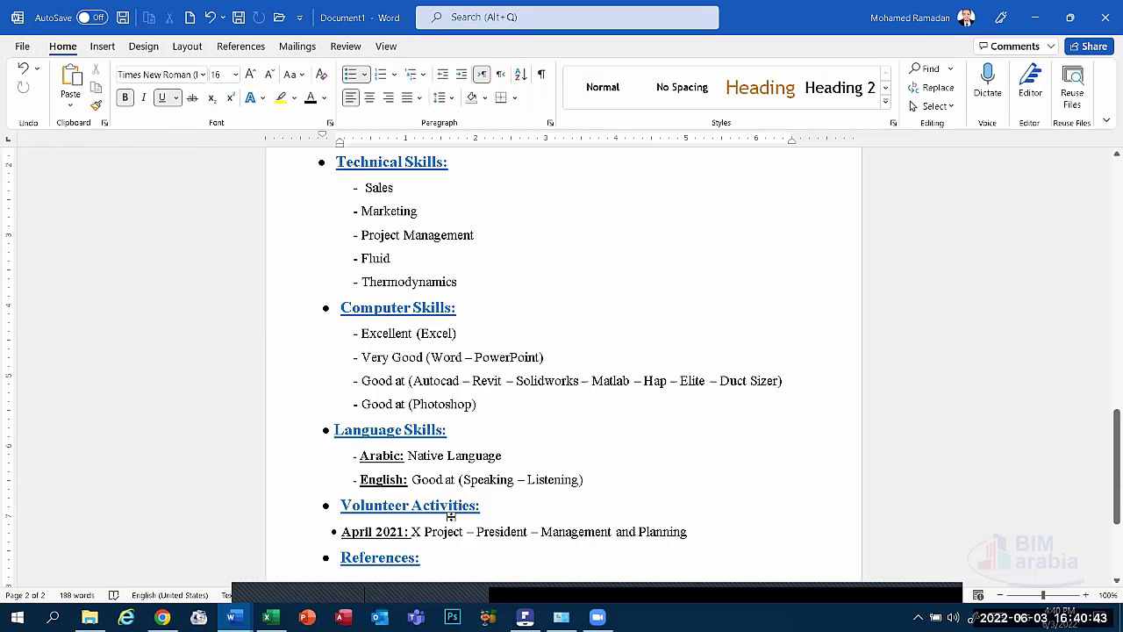
scroll(341, 369, "up", 15)
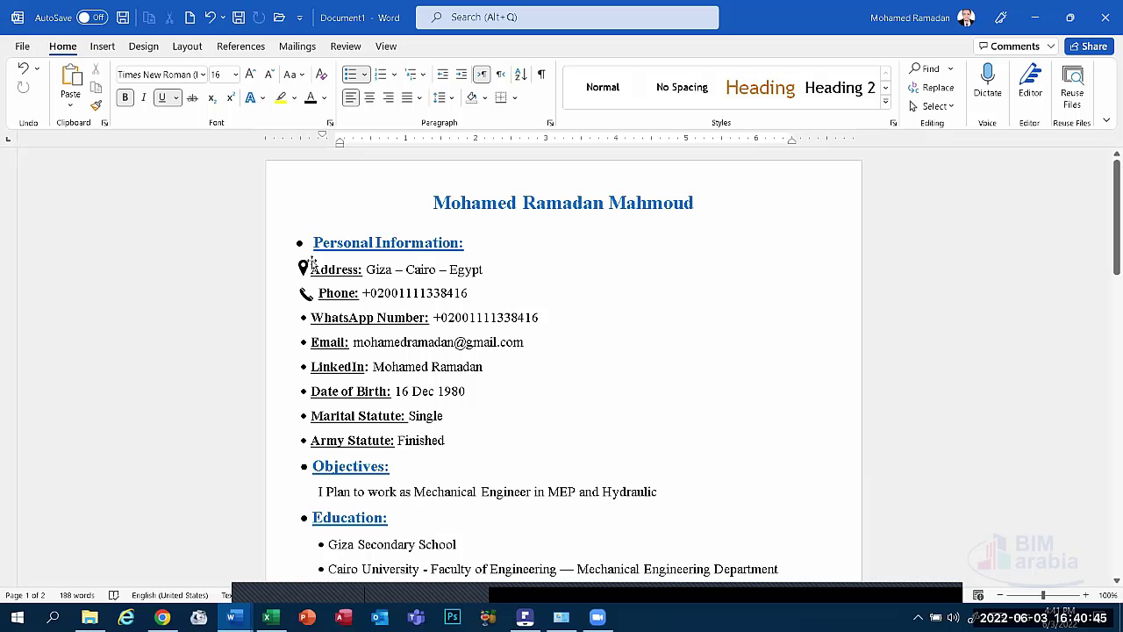
Search Google for 'phone icon' and switch to the Images results.
left_click(162, 616)
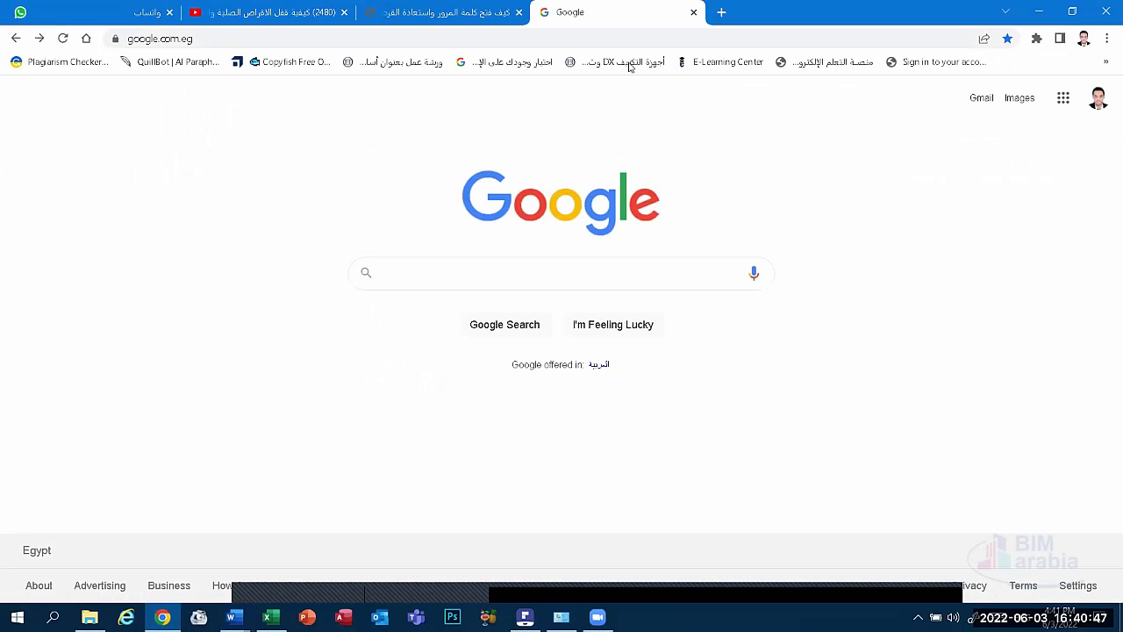
left_click(535, 273)
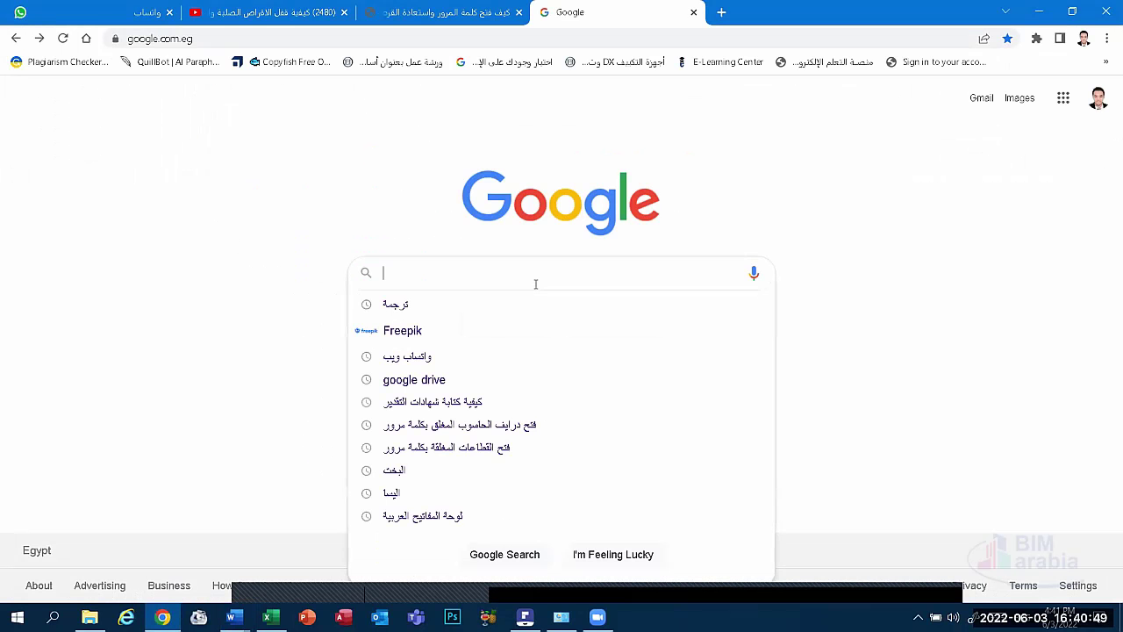
left_click(988, 316)
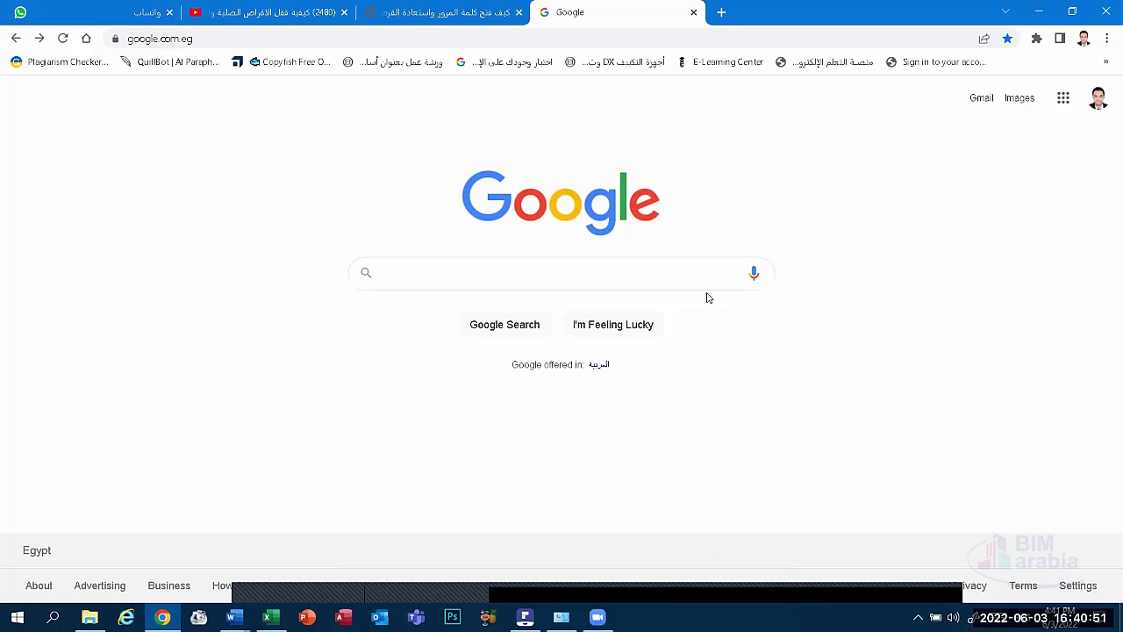
left_click(705, 274)
type("pho")
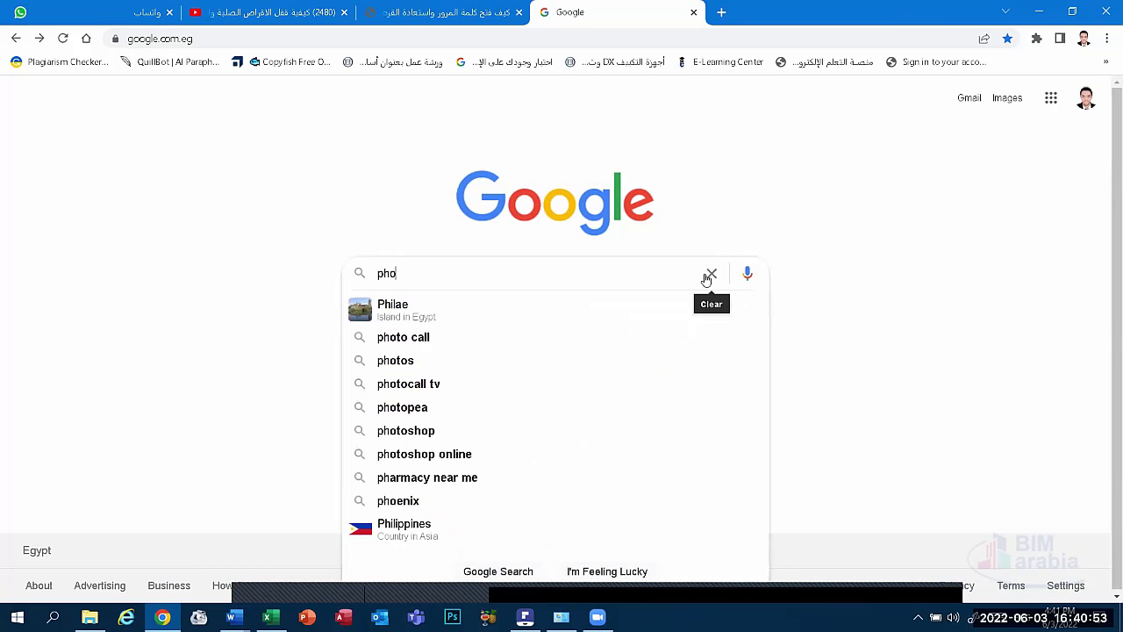
type("ne ")
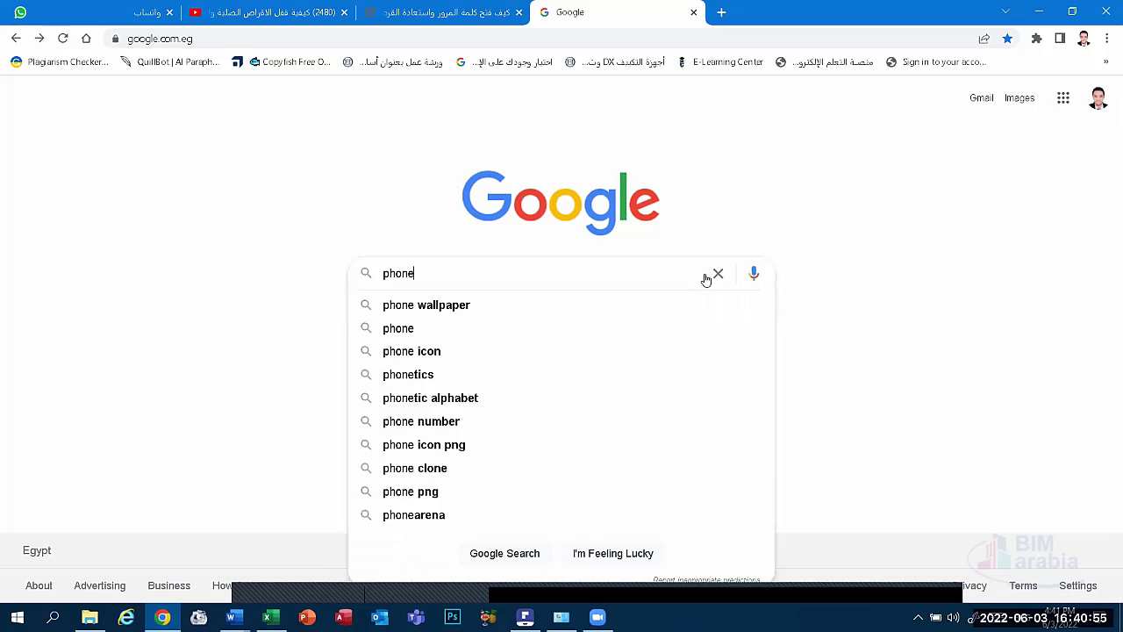
type("icon")
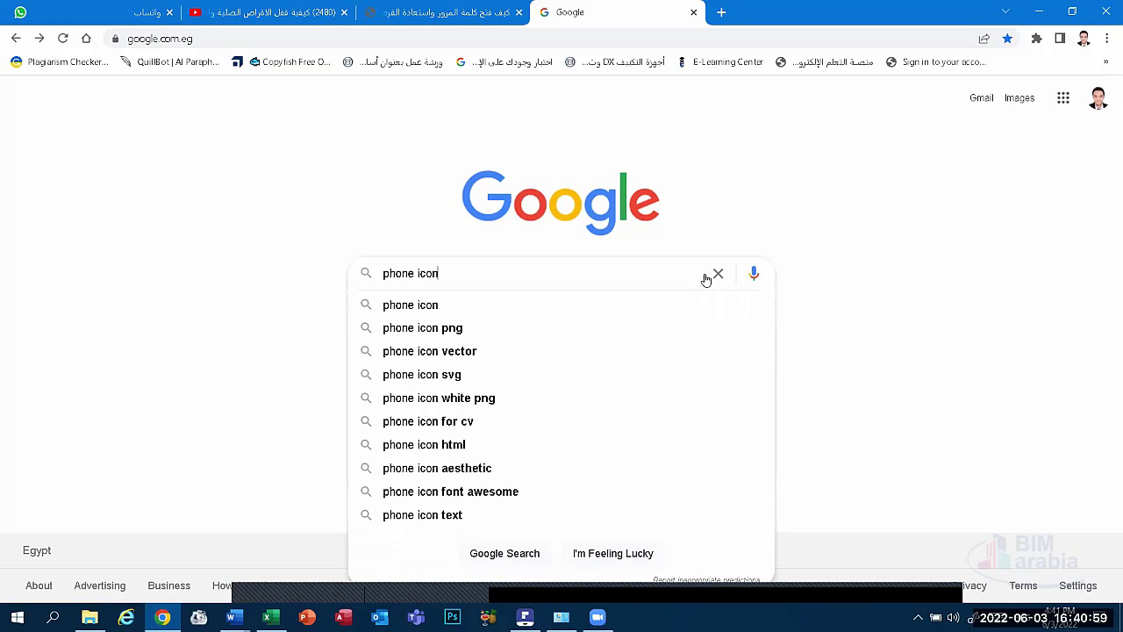
key("Return")
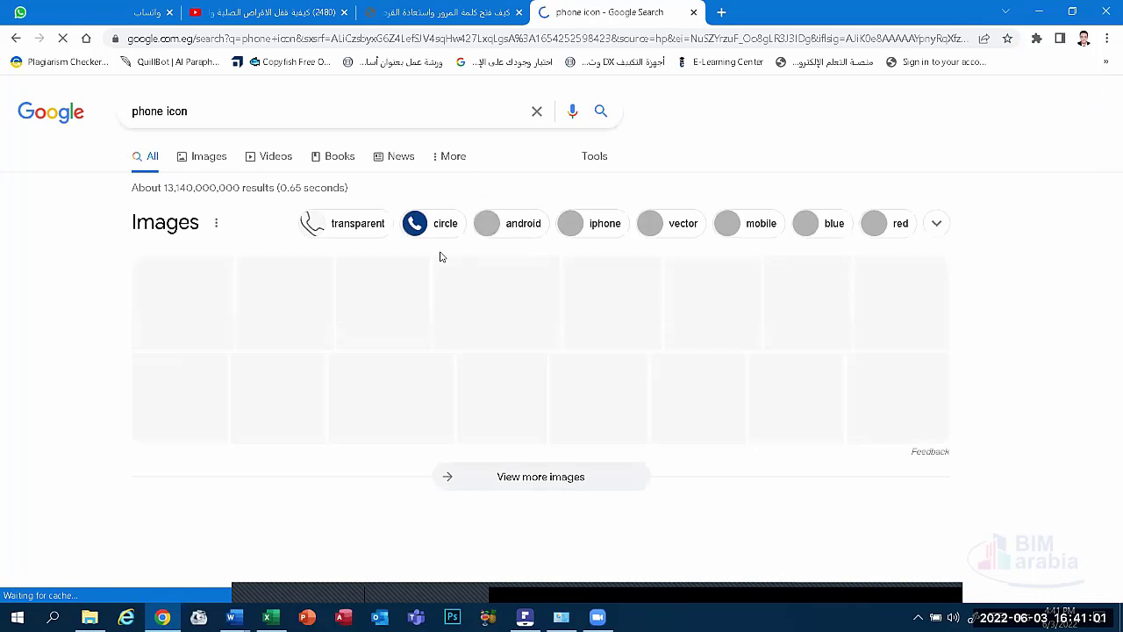
left_click(209, 156)
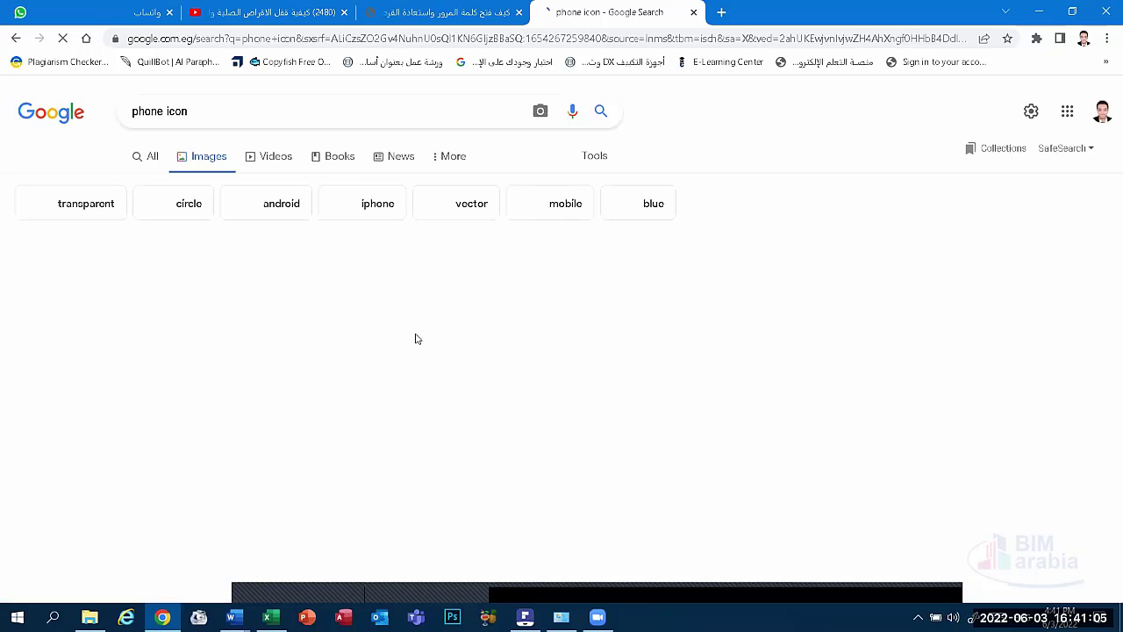
Save the Material Design phone icon to the Desktop as phone_icon_136322.png and return to Word.
scroll(641, 254, "down", 3)
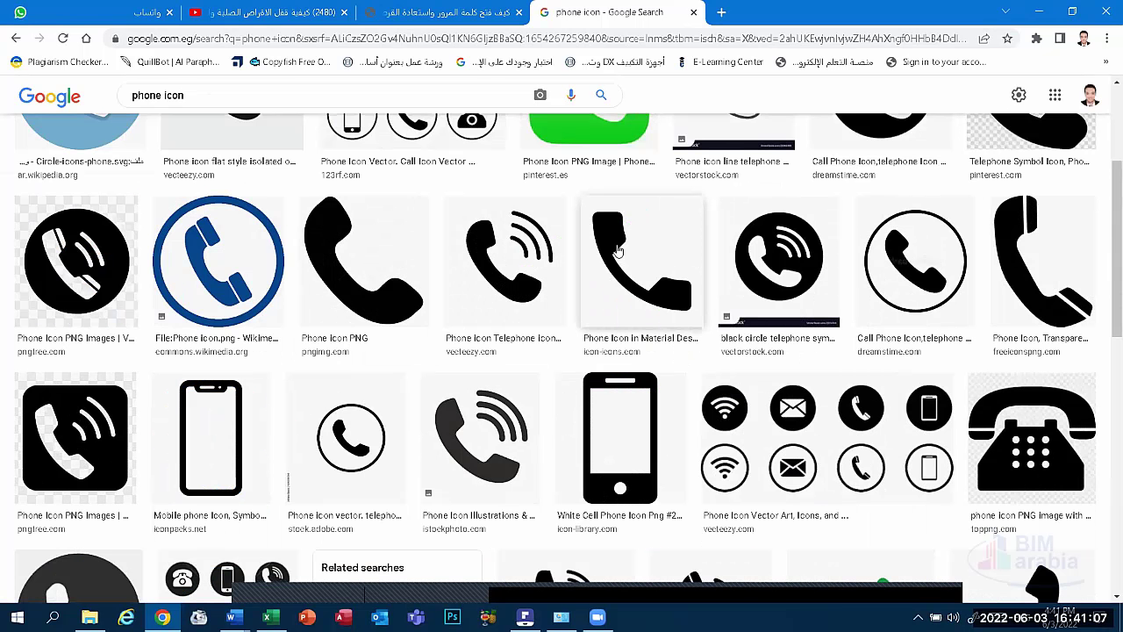
left_click(630, 344)
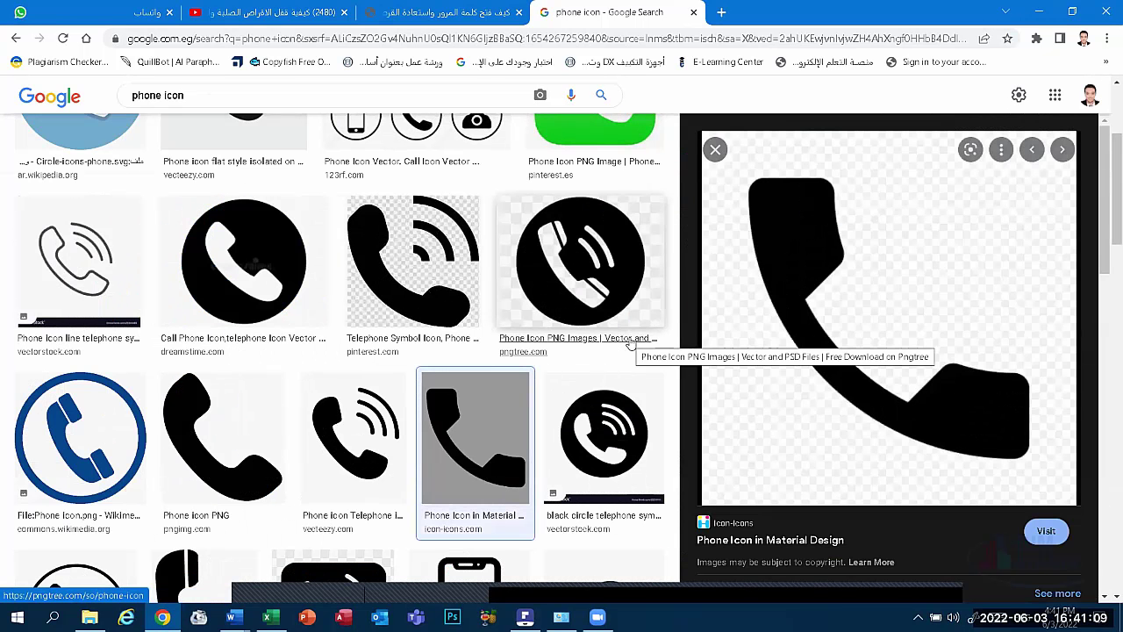
right_click(801, 263)
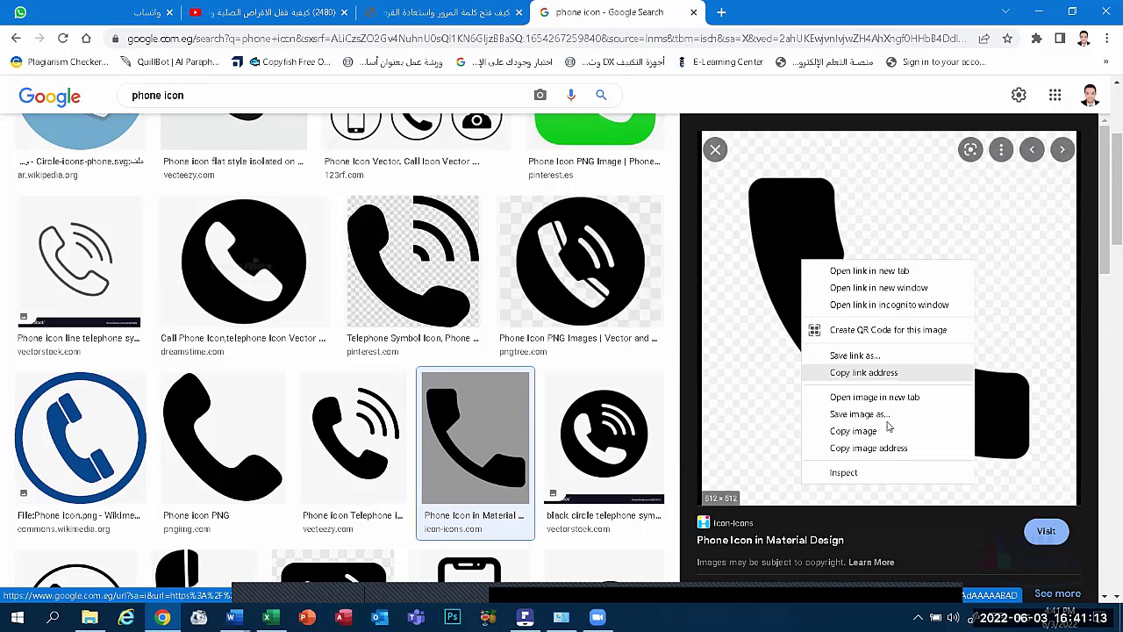
left_click(840, 414)
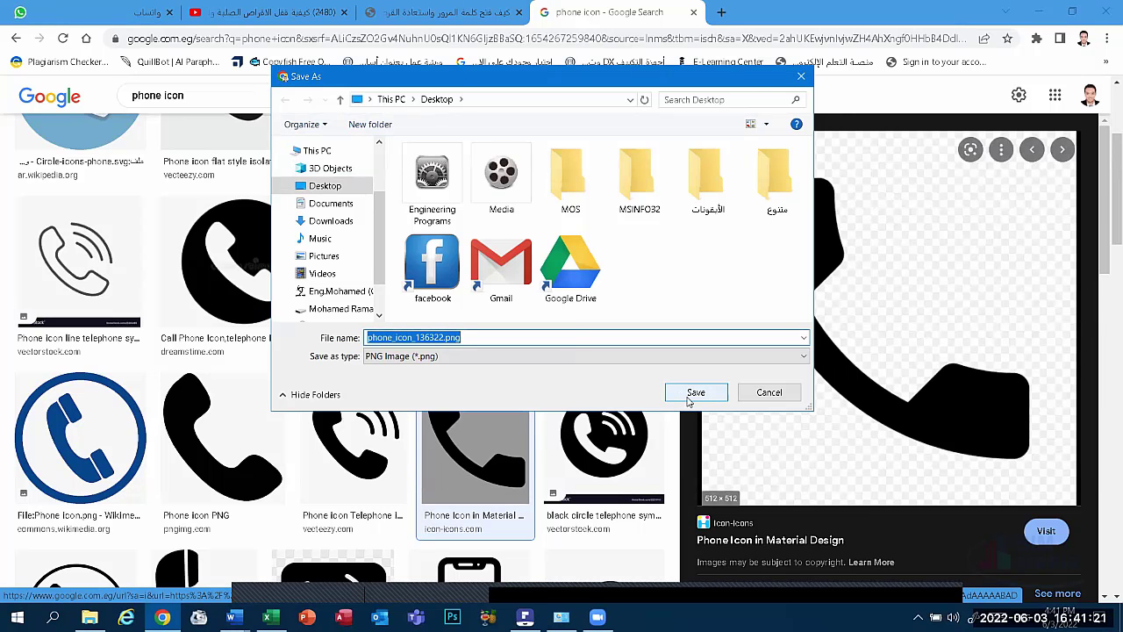
left_click(694, 393)
key("Escape")
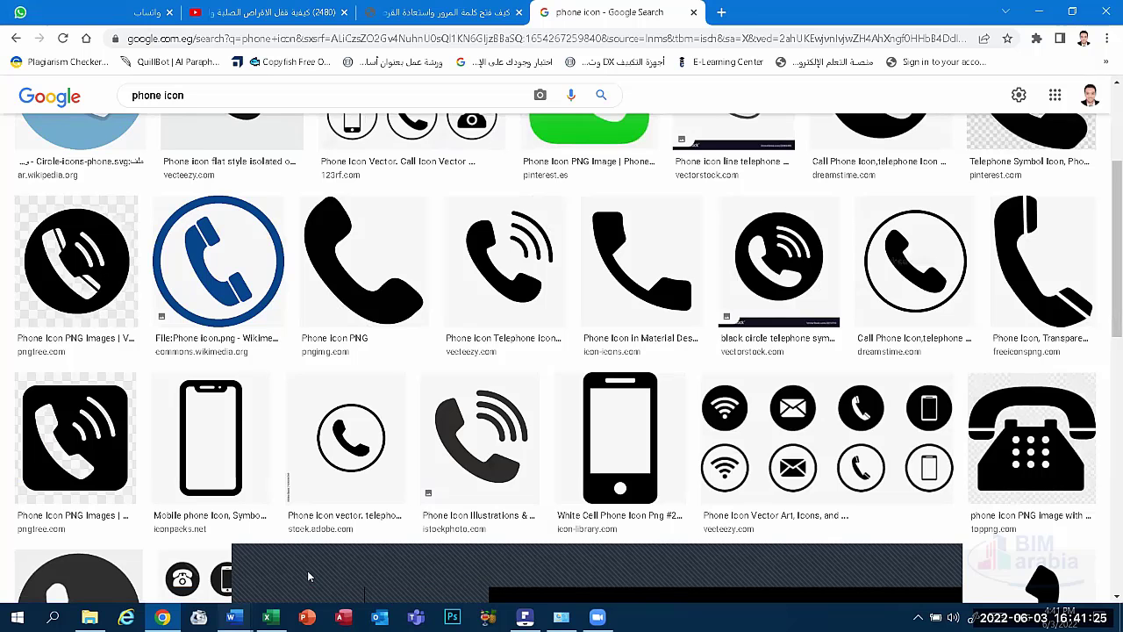
key("alt+Tab")
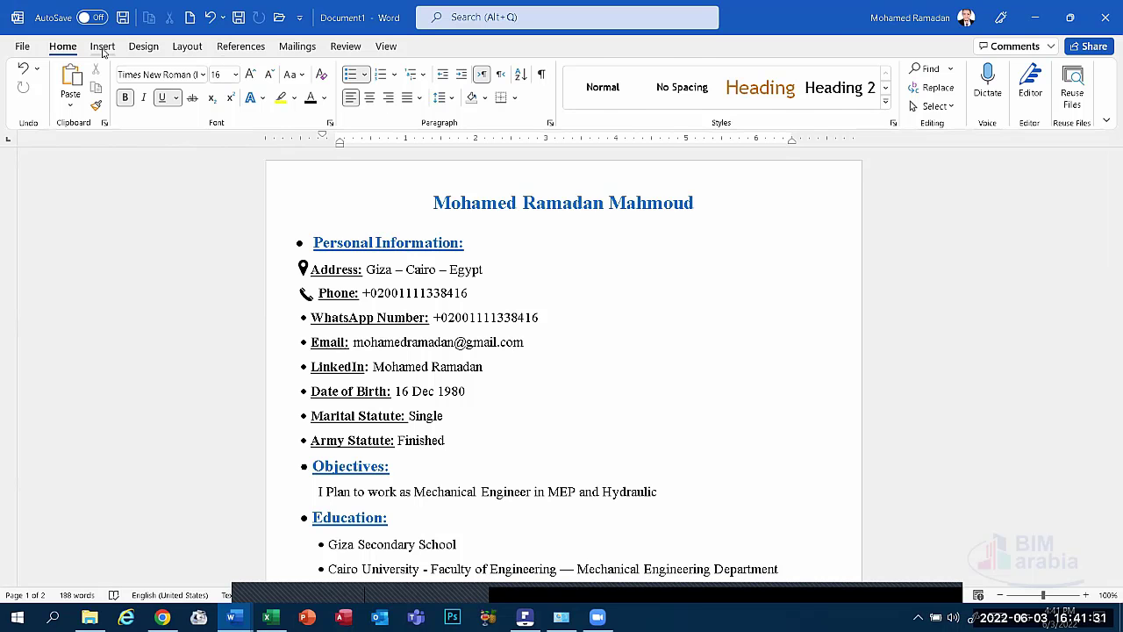
Insert the plain envelope icon from the Icons library, placed top-left with text wrapping.
left_click(102, 46)
left_click(203, 88)
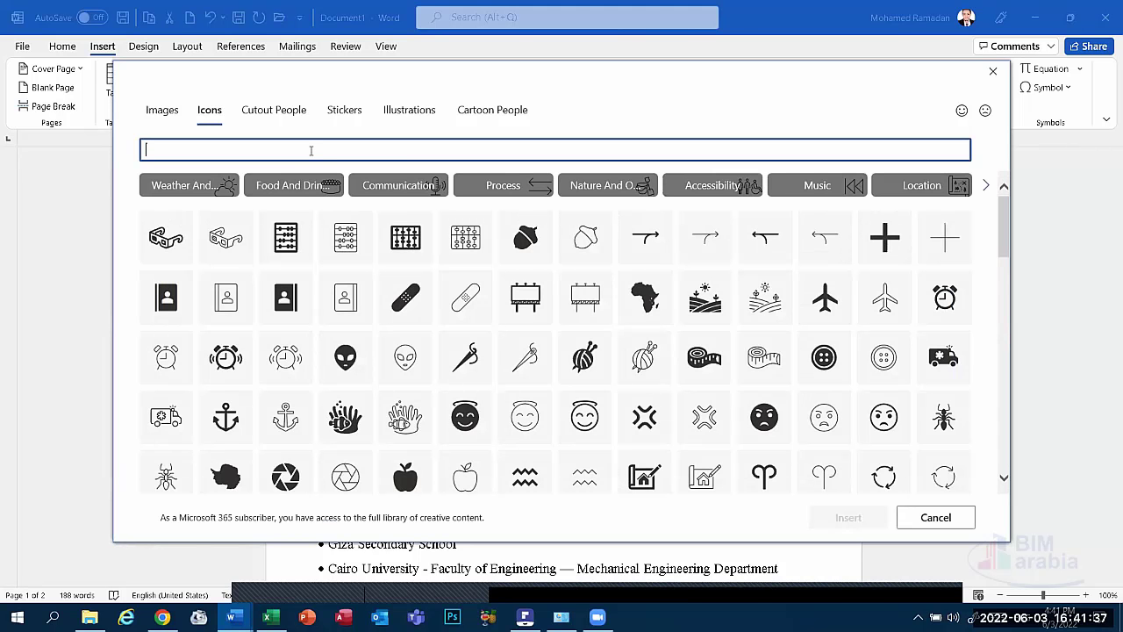
type("email")
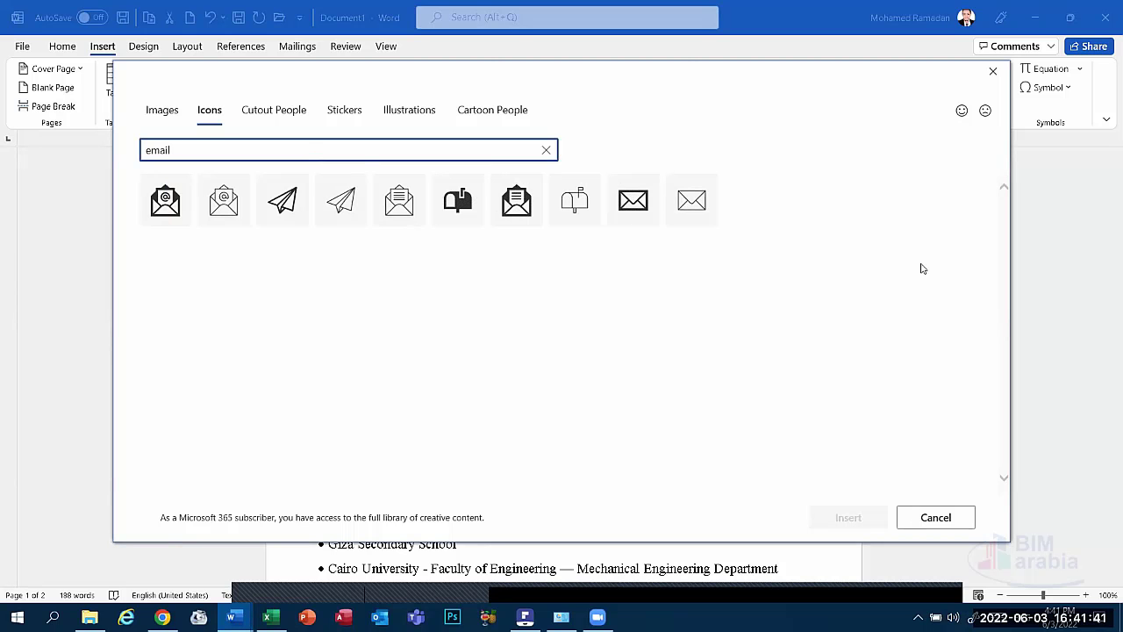
left_click(631, 202)
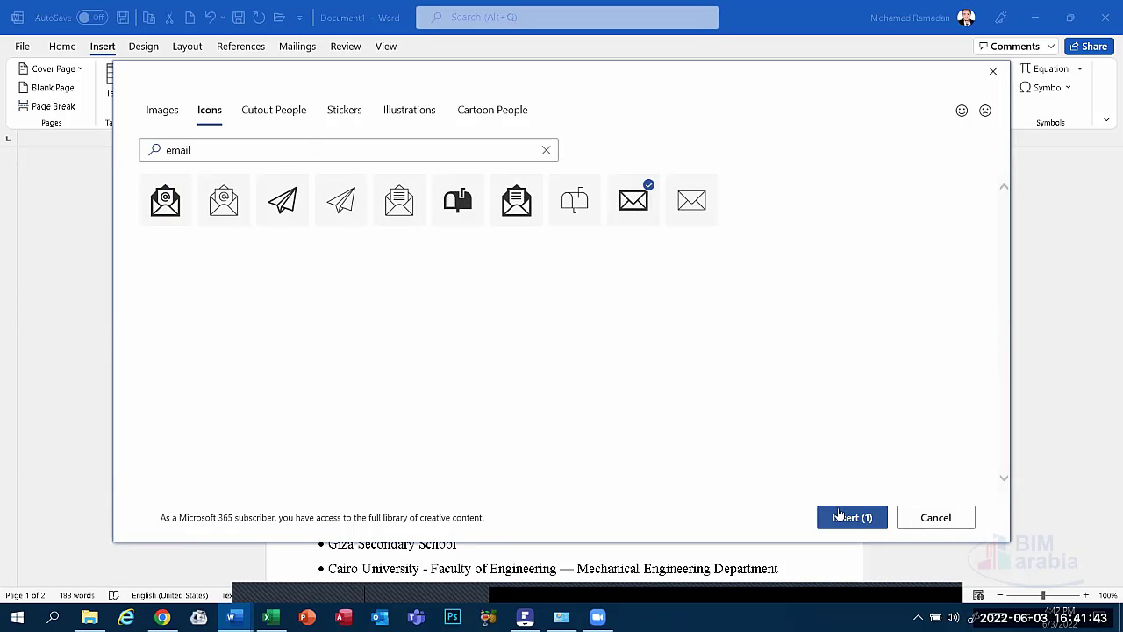
left_click(843, 517)
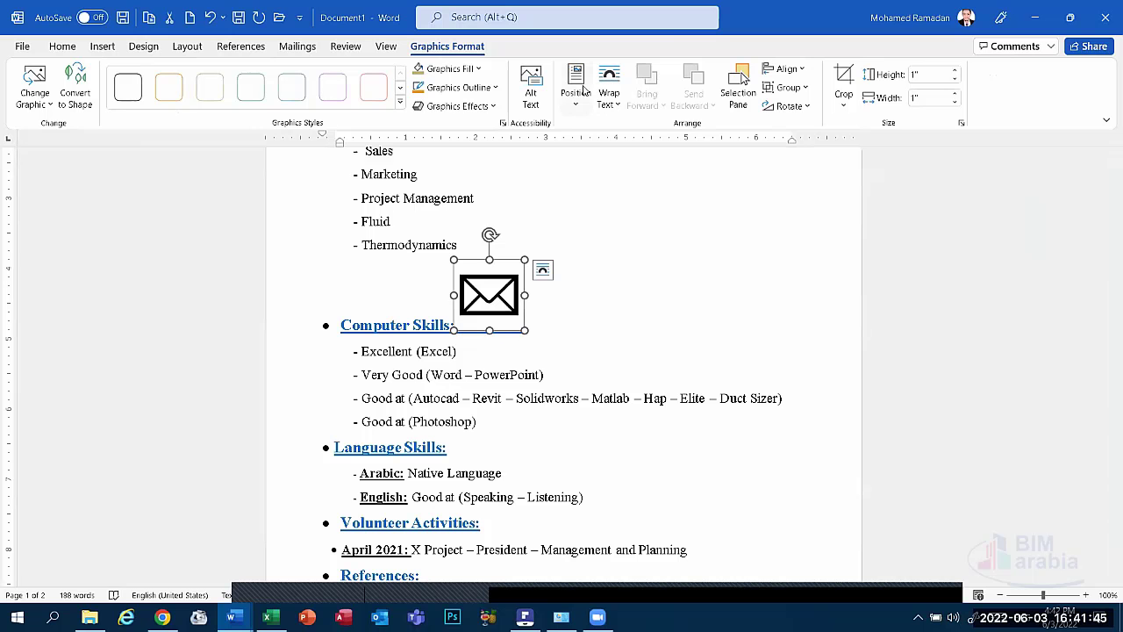
left_click(576, 98)
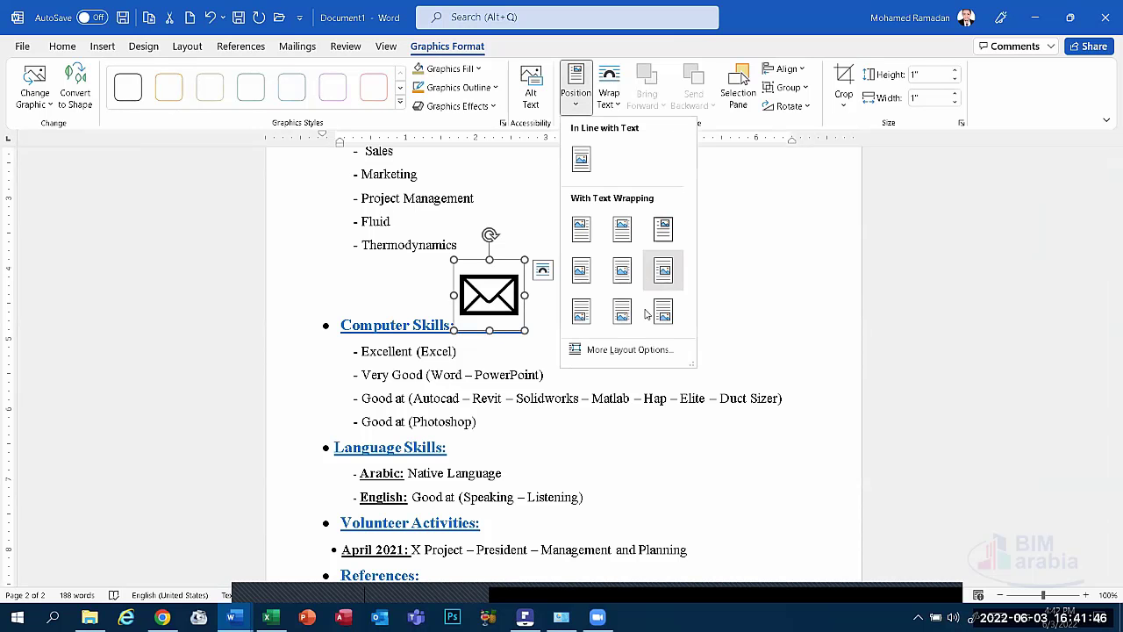
left_click(583, 230)
Cut the envelope icon from page 2 and paste it by the WhatsApp contact line.
scroll(415, 419, "up", 5)
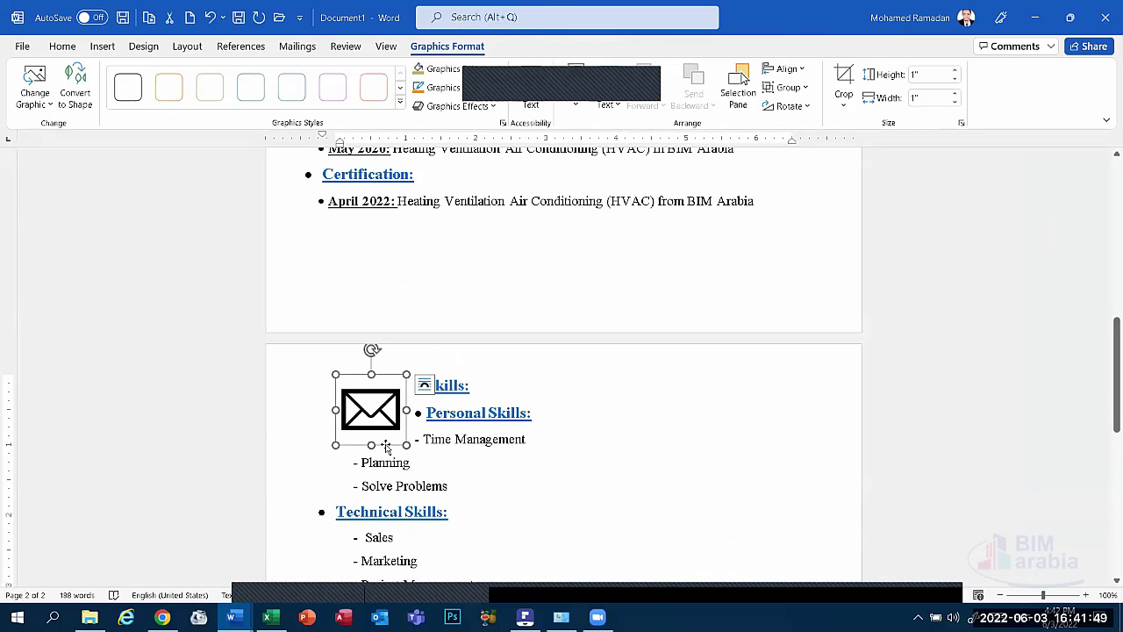
right_click(394, 424)
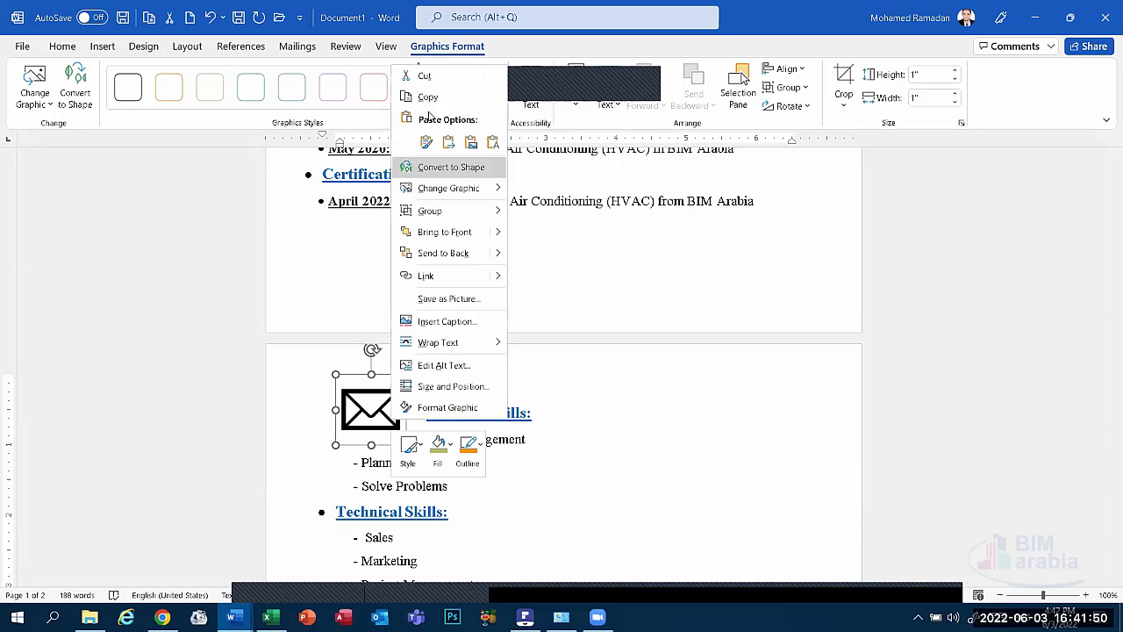
left_click(424, 75)
scroll(425, 300, "up", 10)
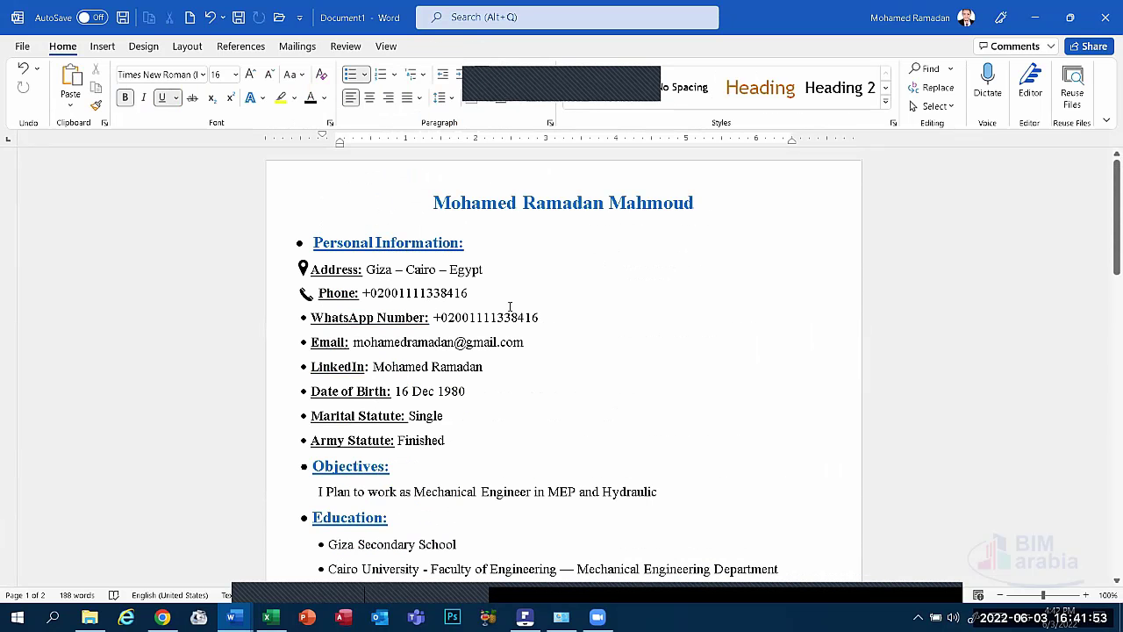
left_click(565, 317)
right_click(600, 356)
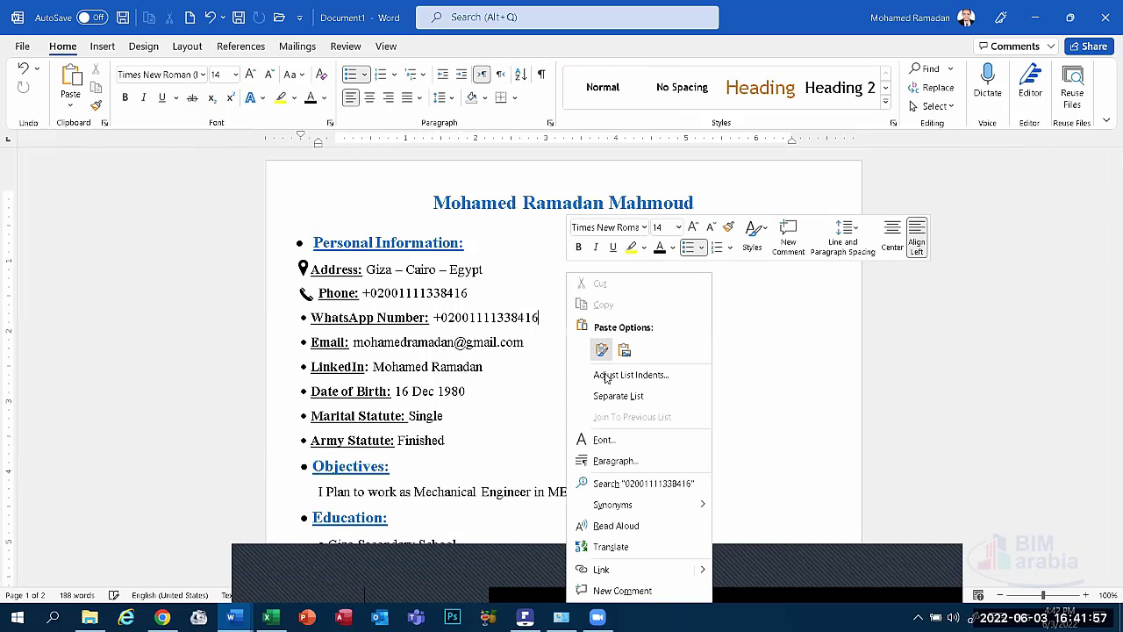
left_click(601, 349)
Shrink the envelope icon and position it at the start of the Email line.
left_click_drag(405, 402, 312, 382)
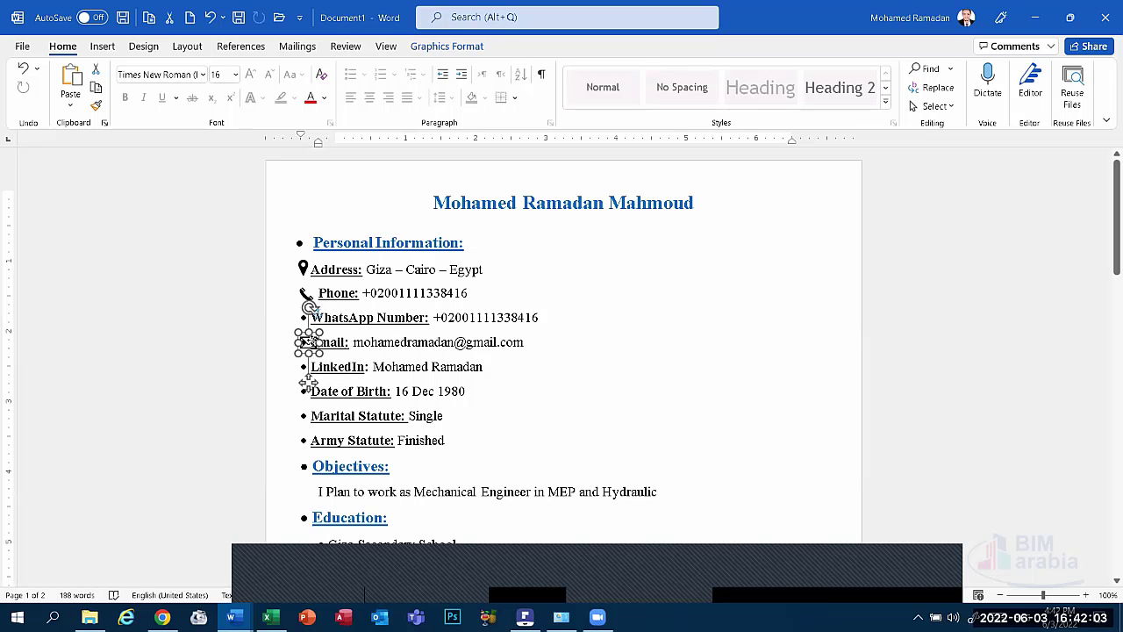
left_click(593, 351)
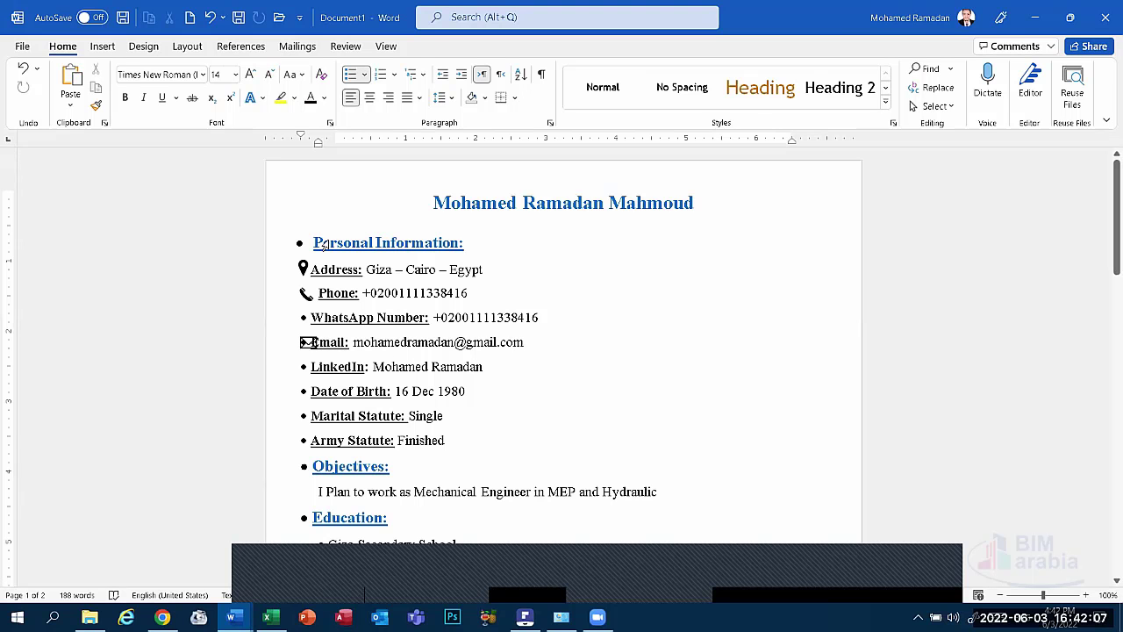
key("ctrl+z")
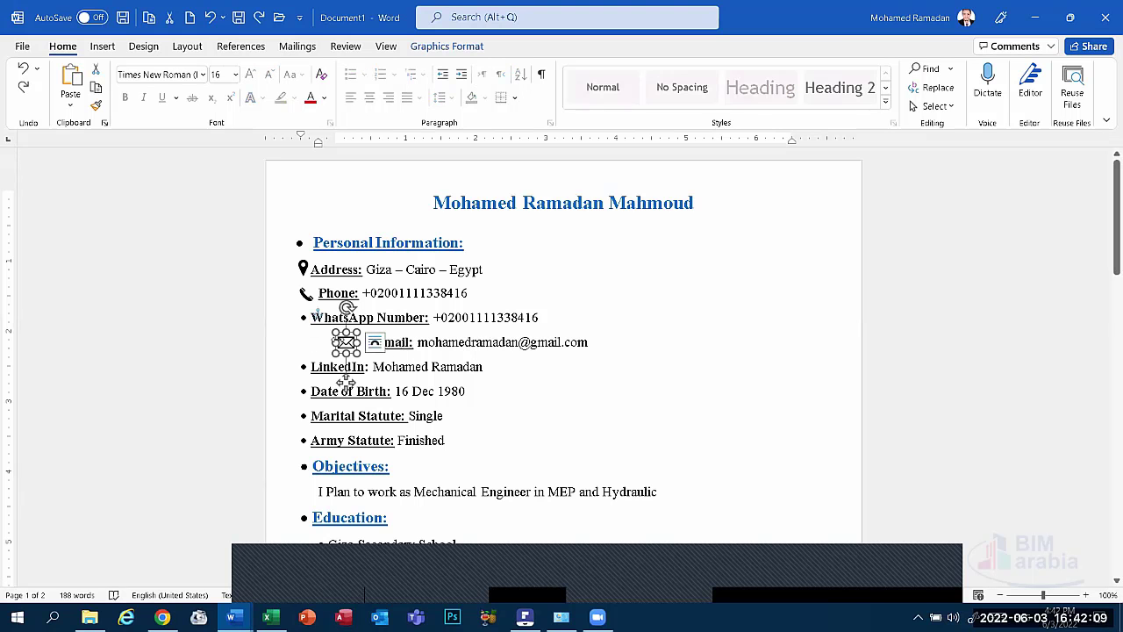
left_click_drag(346, 384, 324, 383)
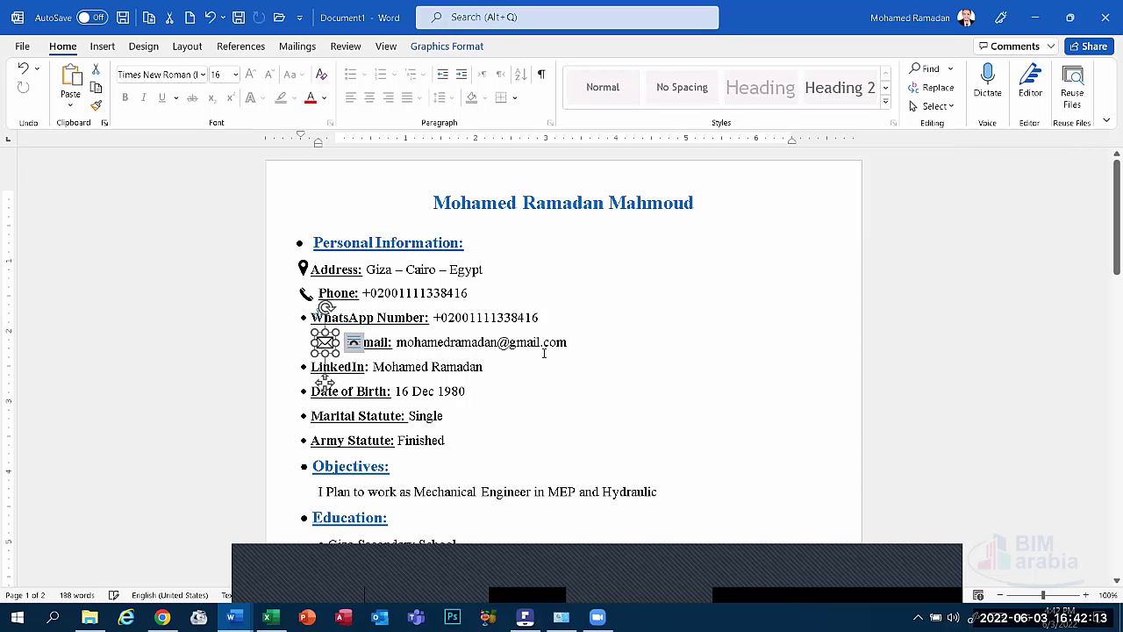
left_click(580, 343)
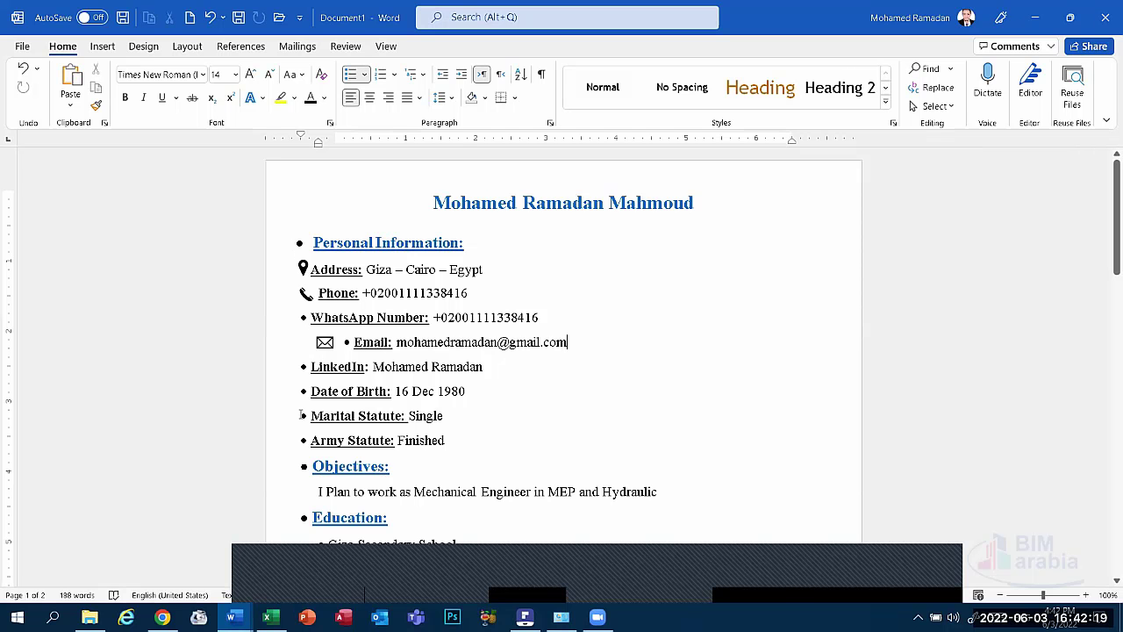
left_click(550, 597)
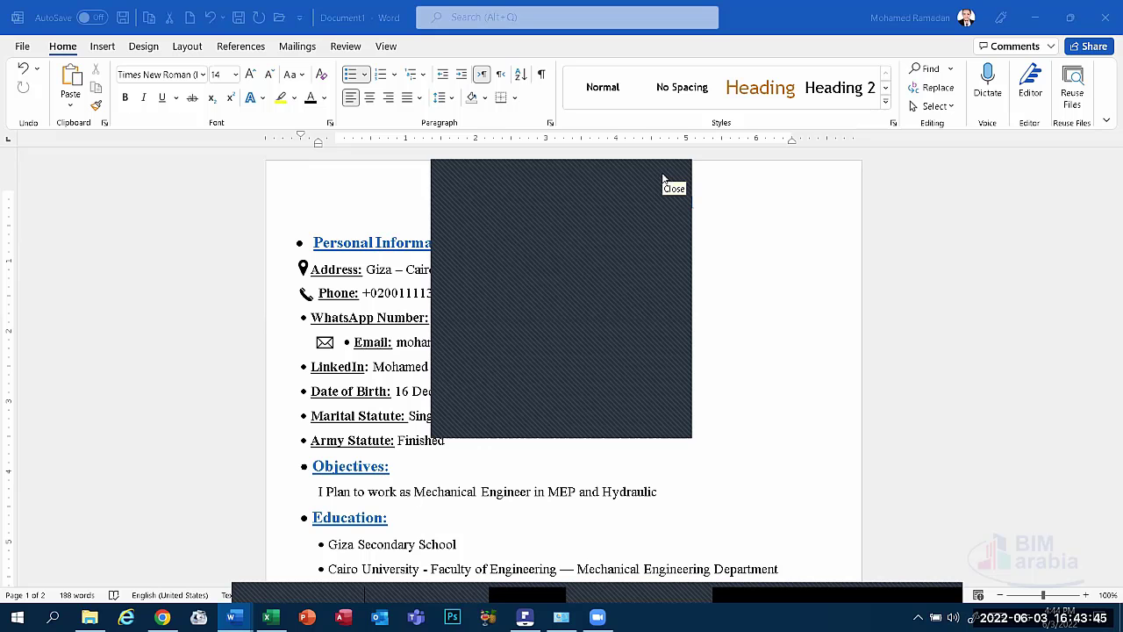
Close the window overlapping the CV and select the phone icon on the Phone line.
left_click(663, 178)
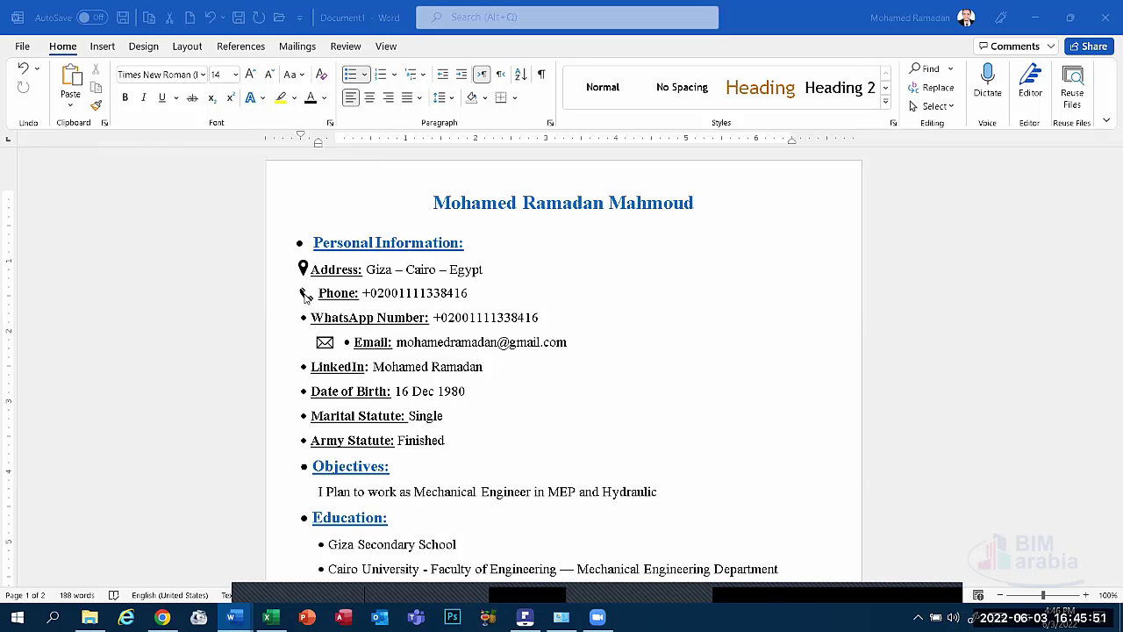
left_click(305, 297)
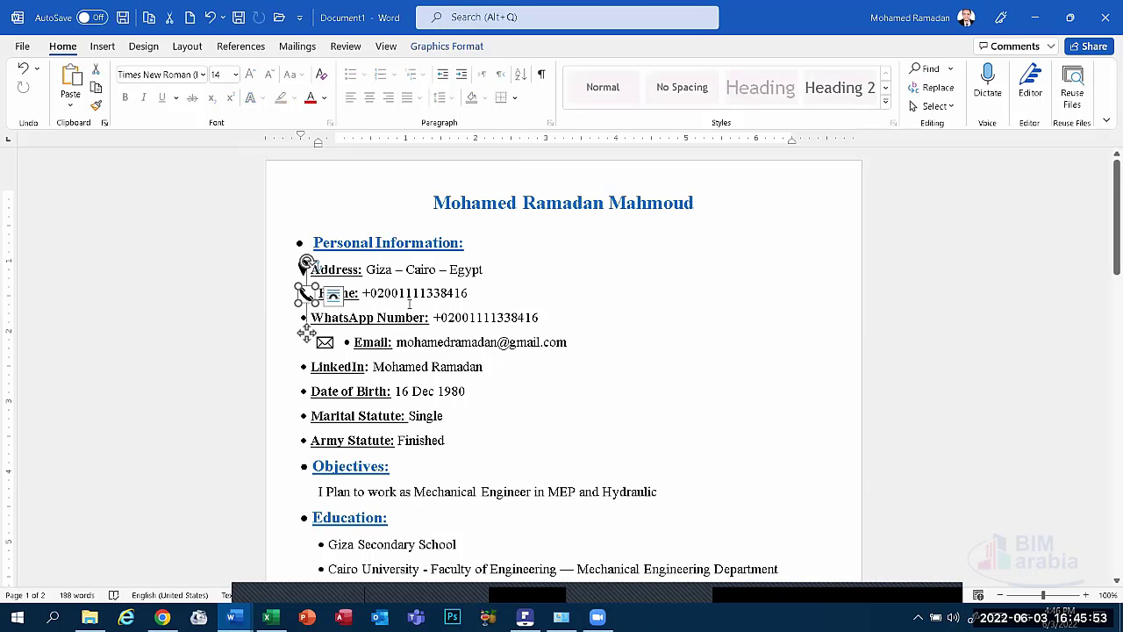
left_click(428, 295)
left_click(506, 318)
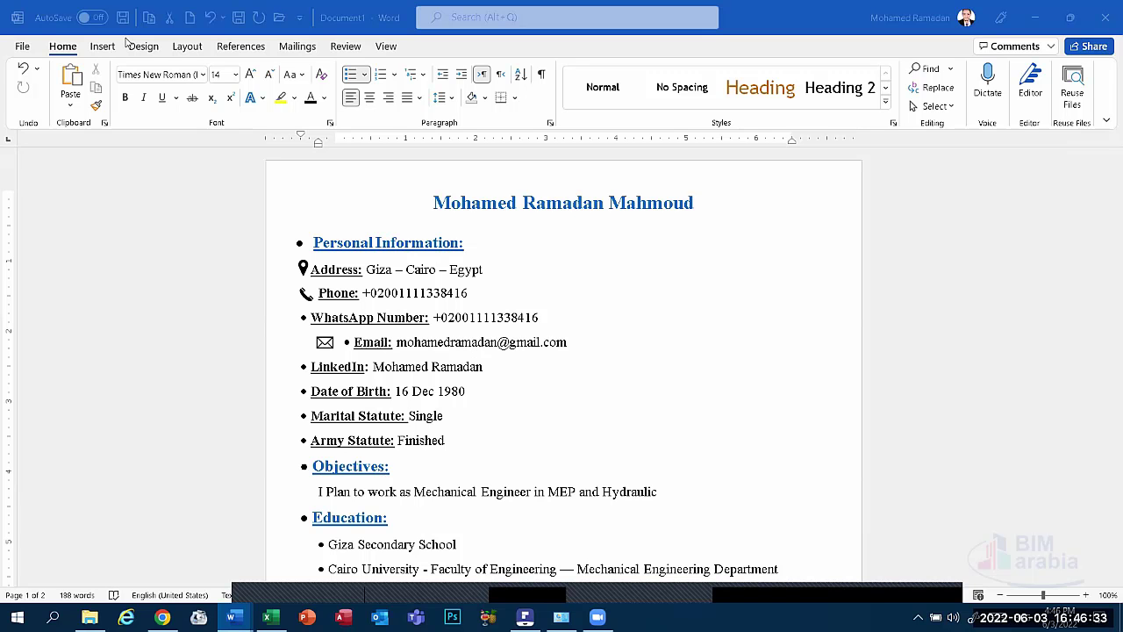
Undo the envelope icon, Email line and Skills section edits.
left_click(439, 288)
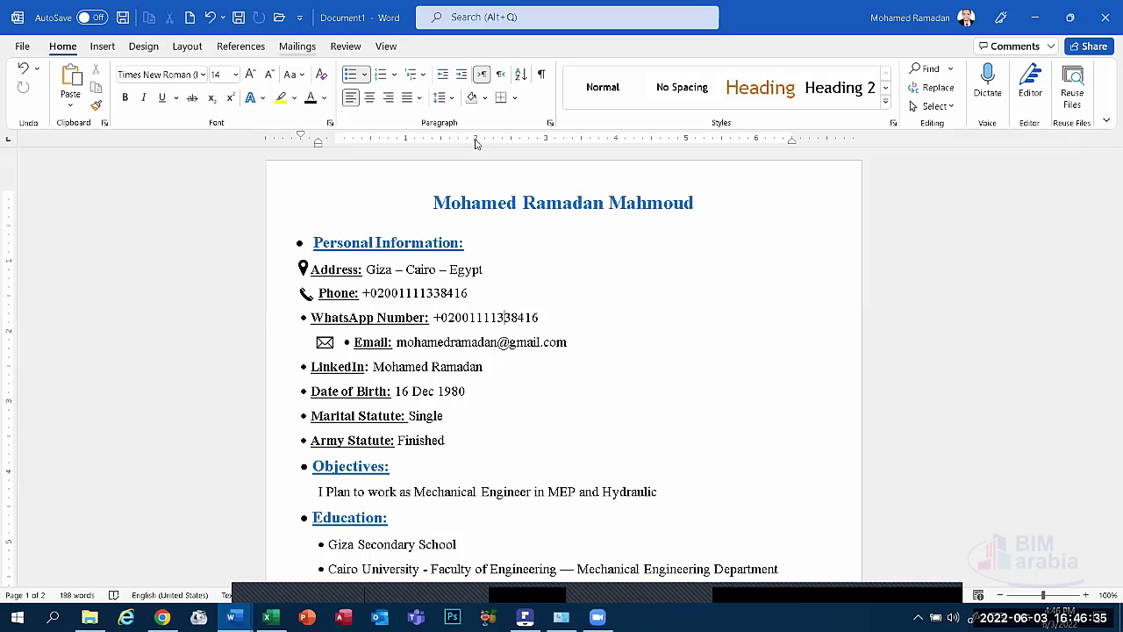
left_click(209, 18)
left_click(210, 18)
left_click(209, 19)
left_click(210, 18)
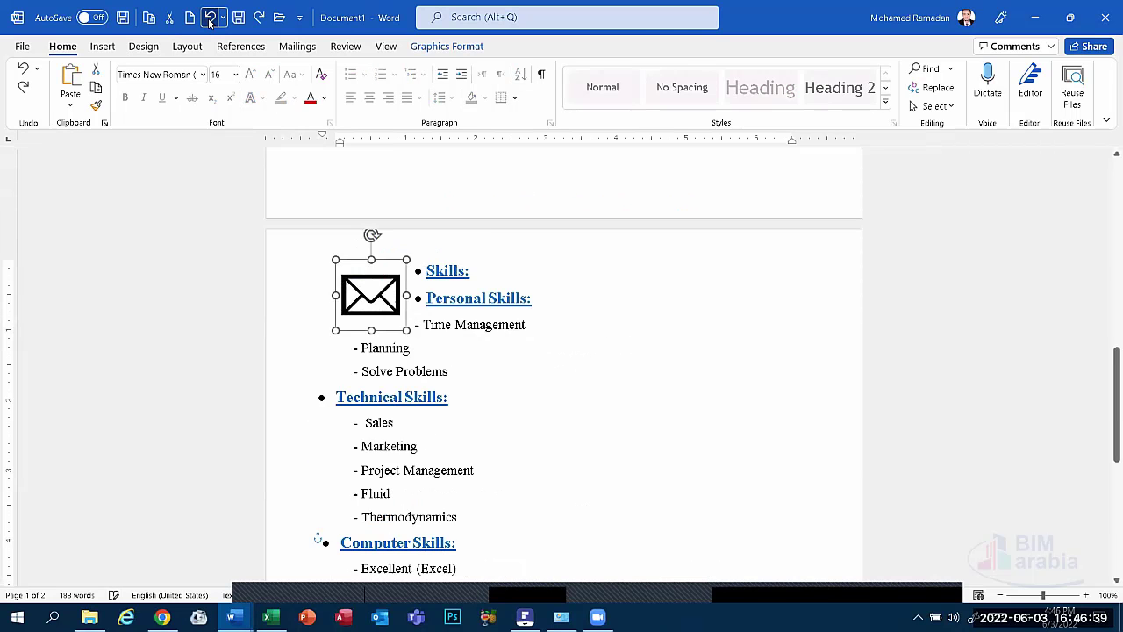
left_click(209, 18)
left_click(210, 19)
left_click(210, 18)
left_click(210, 18)
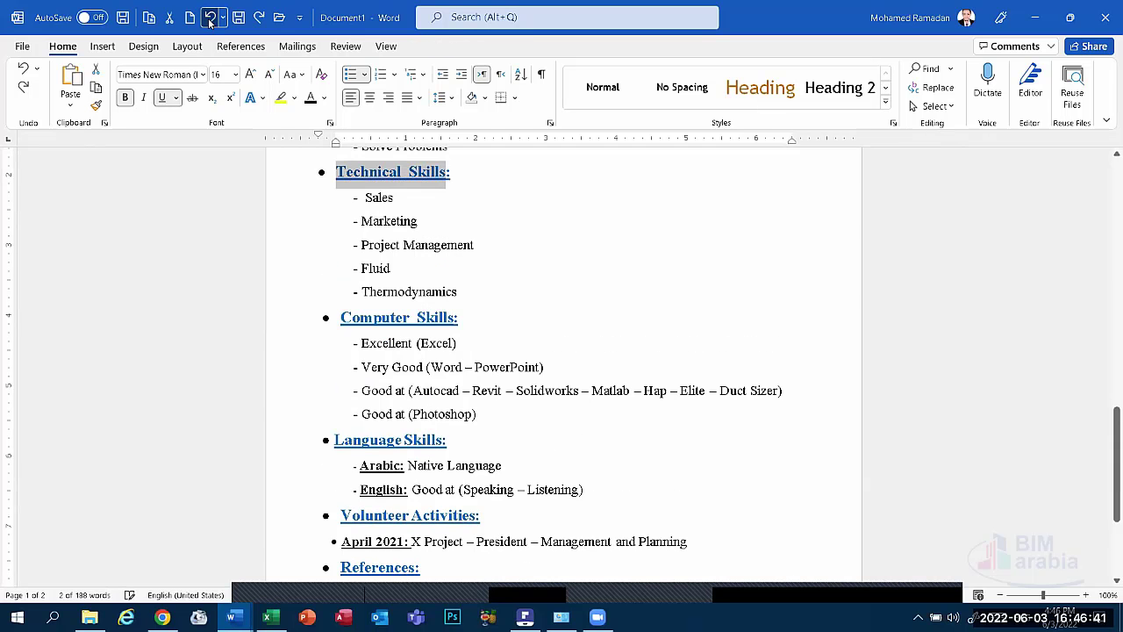
left_click(210, 18)
Undo the location pin and phone icon placements until both icons are gone.
left_click(210, 19)
left_click(210, 18)
left_click(209, 18)
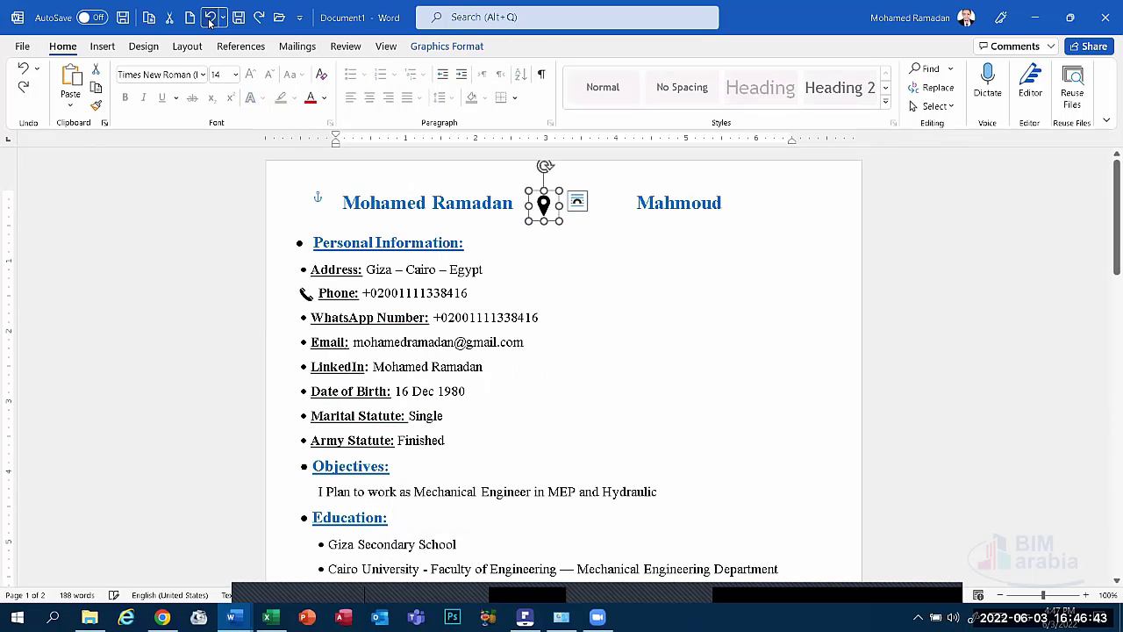
left_click(209, 19)
left_click(210, 18)
left_click(209, 19)
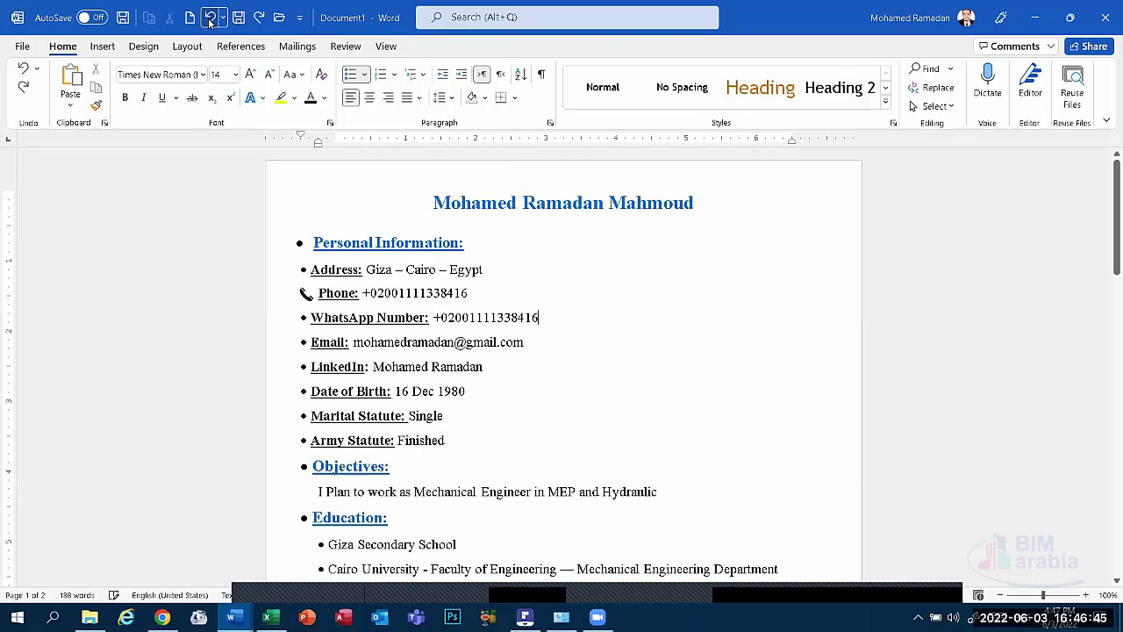
left_click(209, 19)
left_click(209, 19)
left_click(210, 19)
left_click(210, 18)
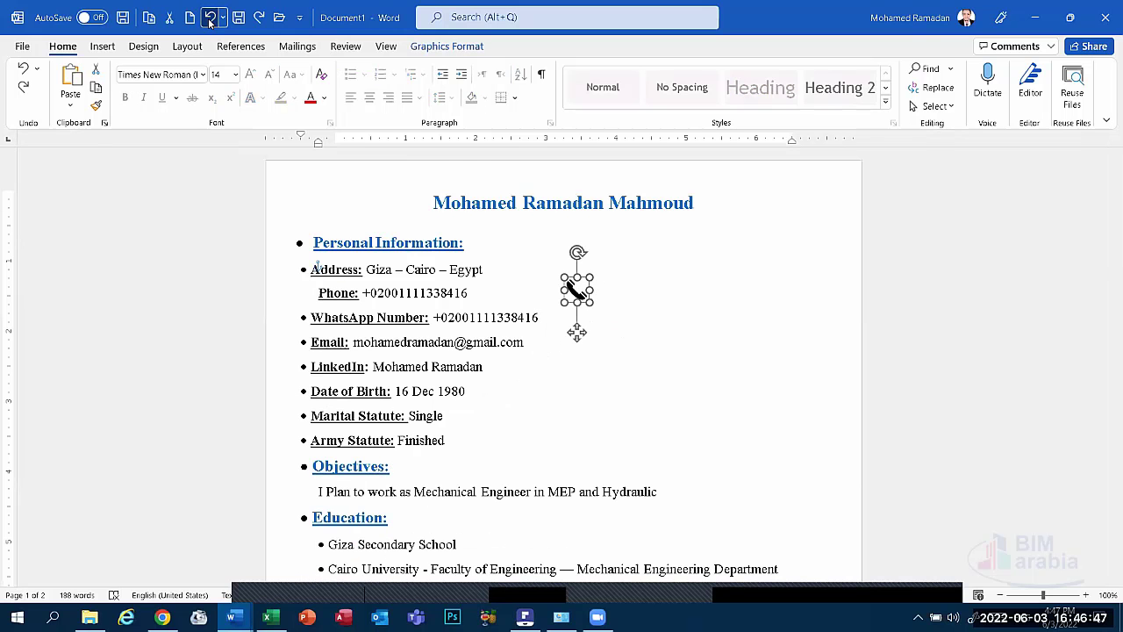
left_click(209, 19)
left_click(210, 18)
left_click(210, 19)
left_click(209, 18)
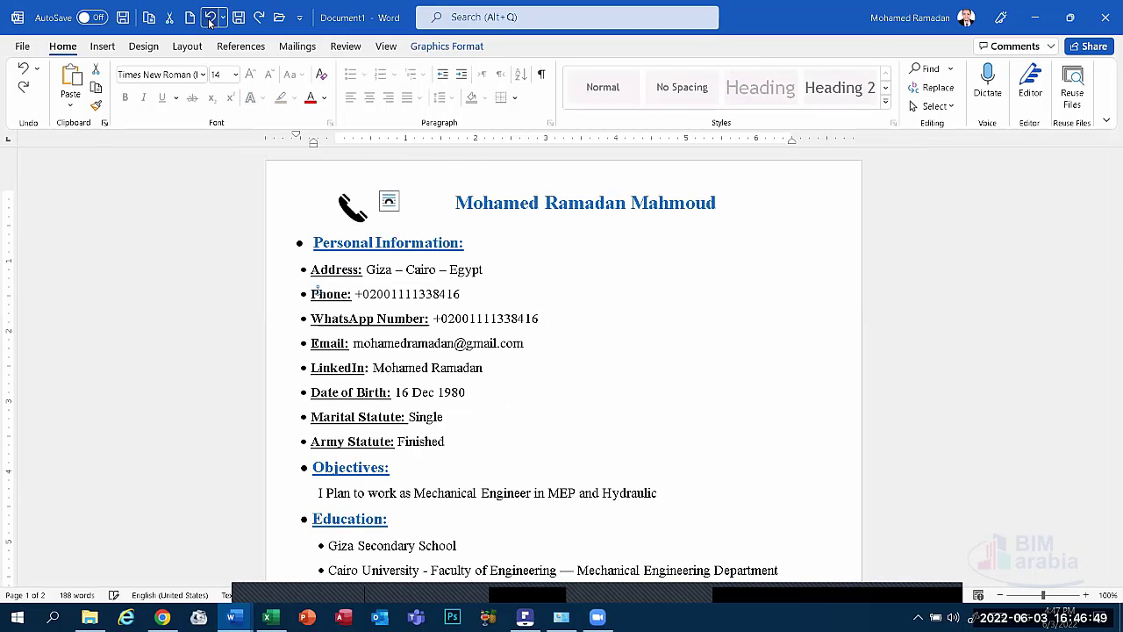
left_click(209, 19)
left_click(210, 19)
left_click(210, 18)
left_click(210, 19)
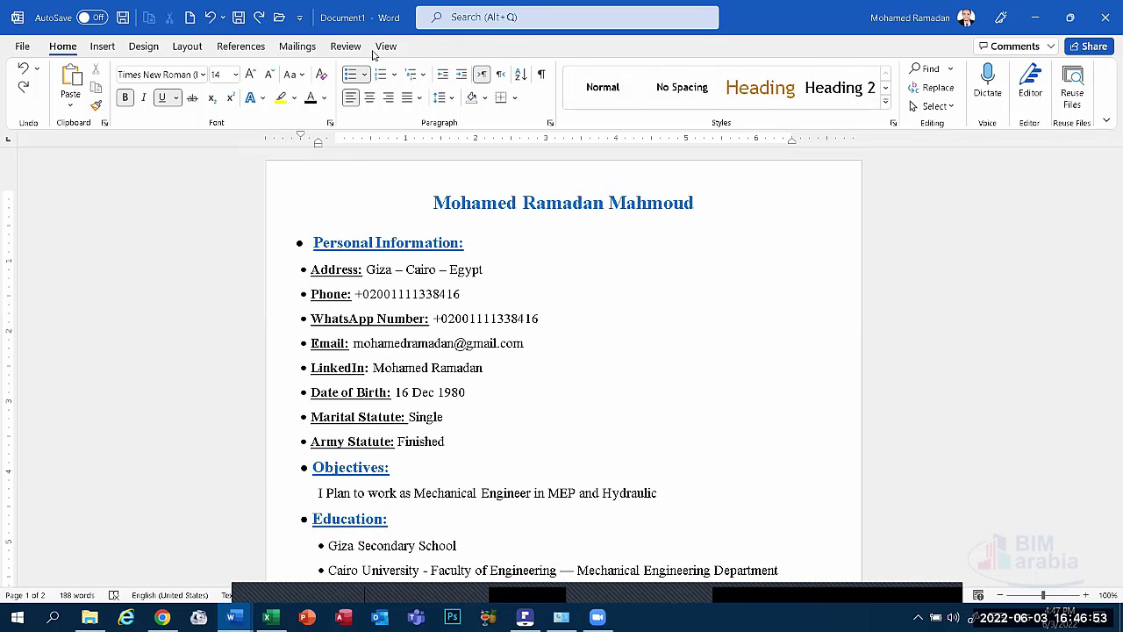
Run Editor's grammar check, accept the Technical Skills and Computer Skills spacing fixes, then close Editor.
left_click(351, 48)
left_click(29, 95)
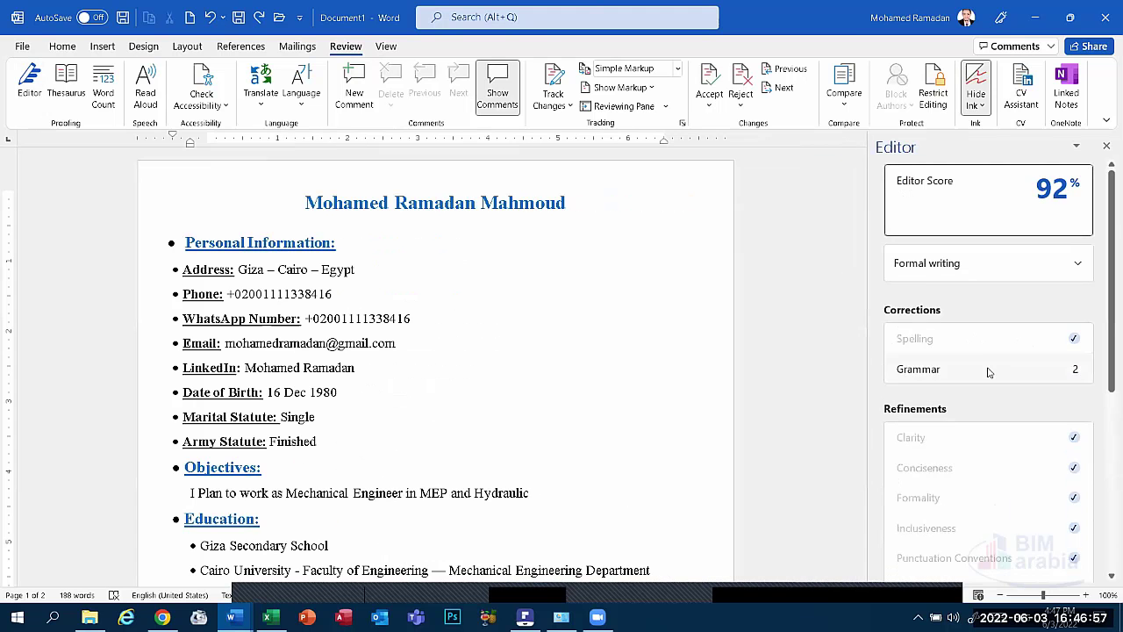
left_click(992, 364)
left_click(952, 351)
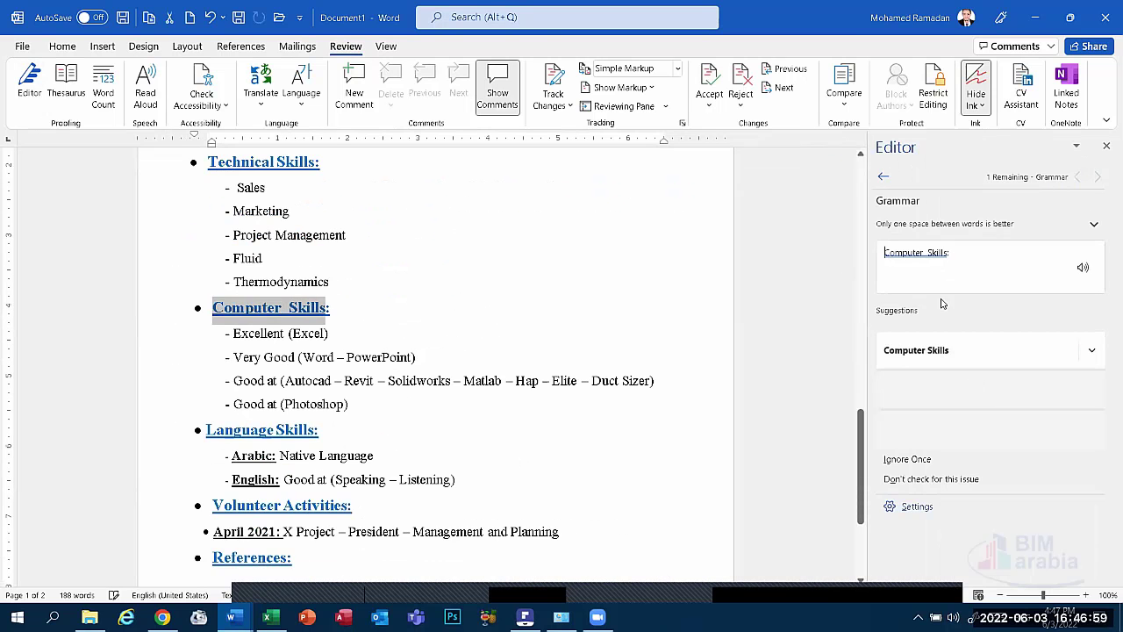
left_click(955, 351)
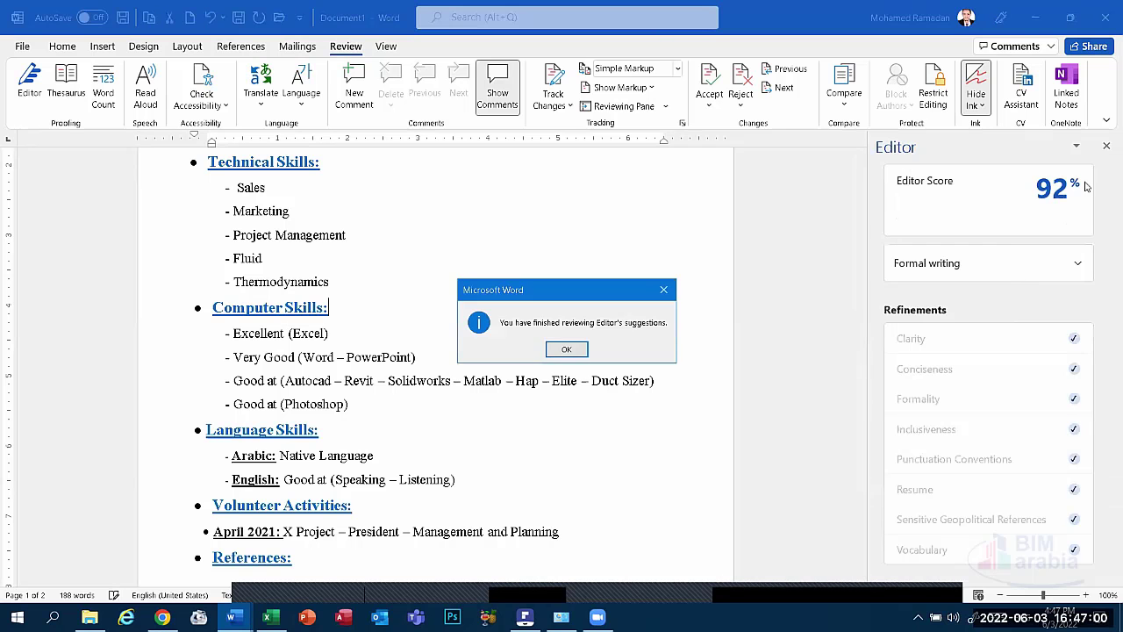
left_click(567, 349)
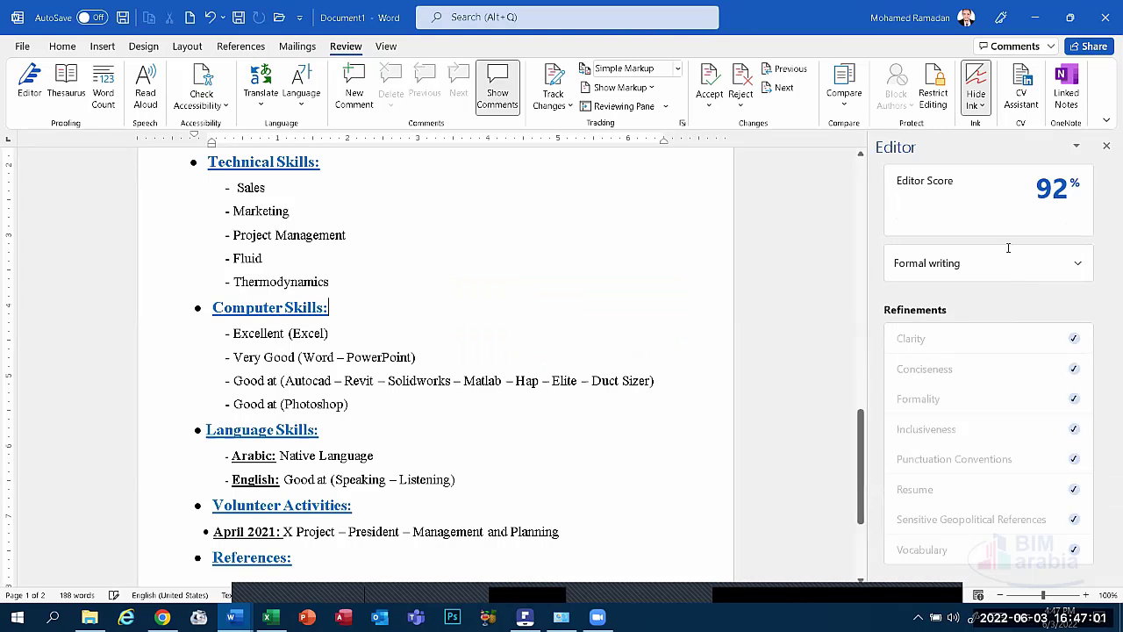
left_click(1107, 146)
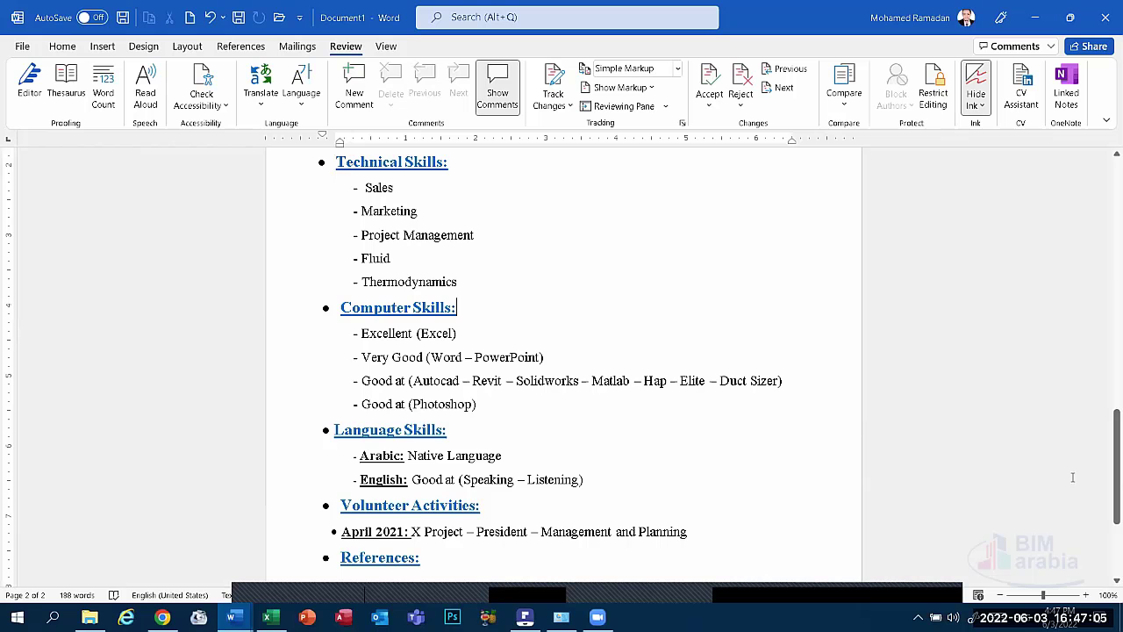
Switch briefly to other windows, then return to Word's Home formatting tools.
left_click_drag(1107, 390, 1109, 155)
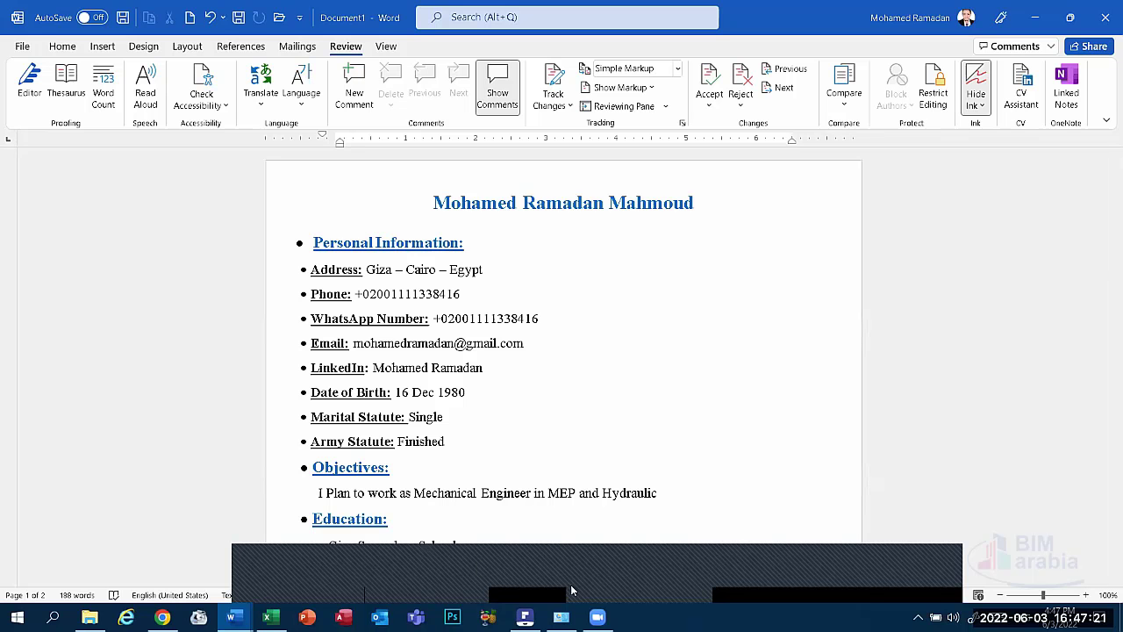
left_click(553, 582)
left_click(562, 584)
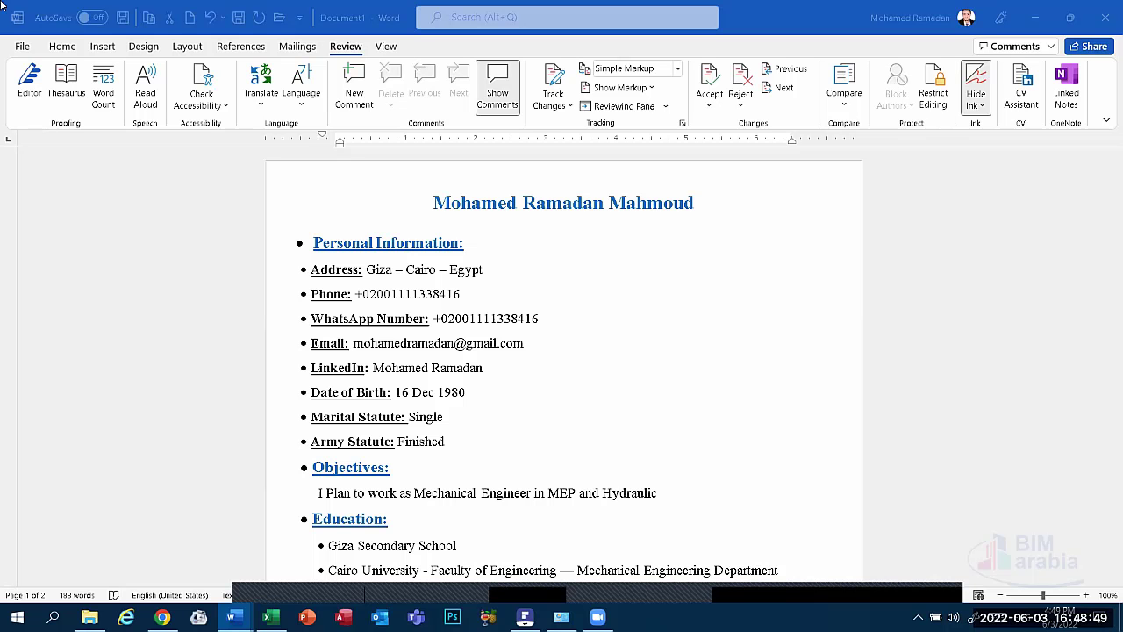
left_click(60, 56)
left_click(61, 47)
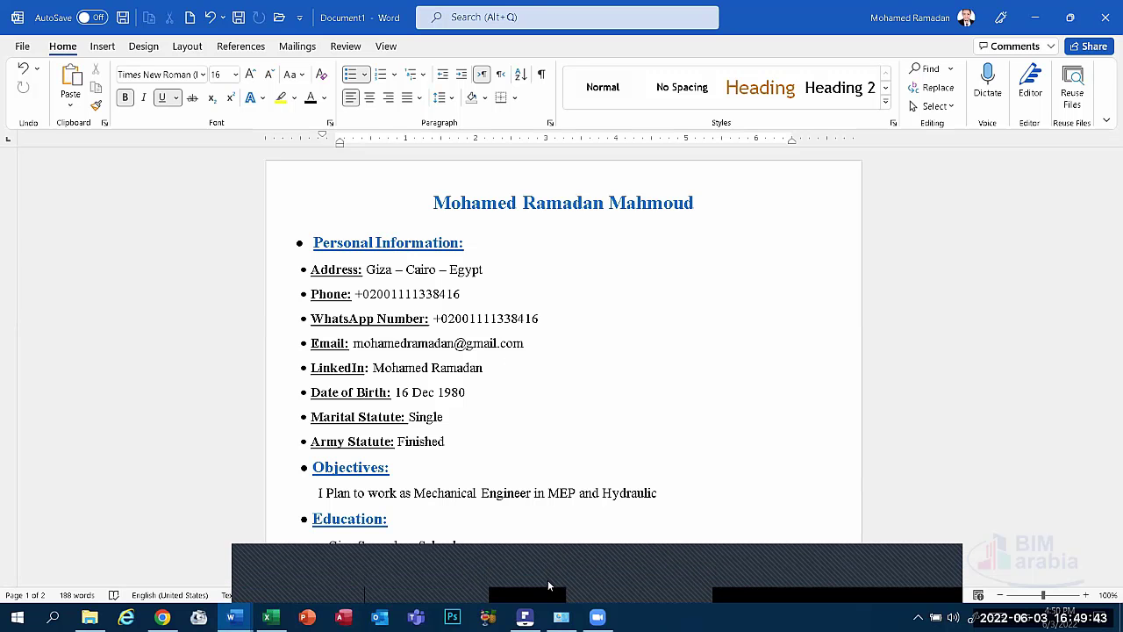
Close the pop-up panel covering the CV's personal information and objectives.
left_click(547, 580)
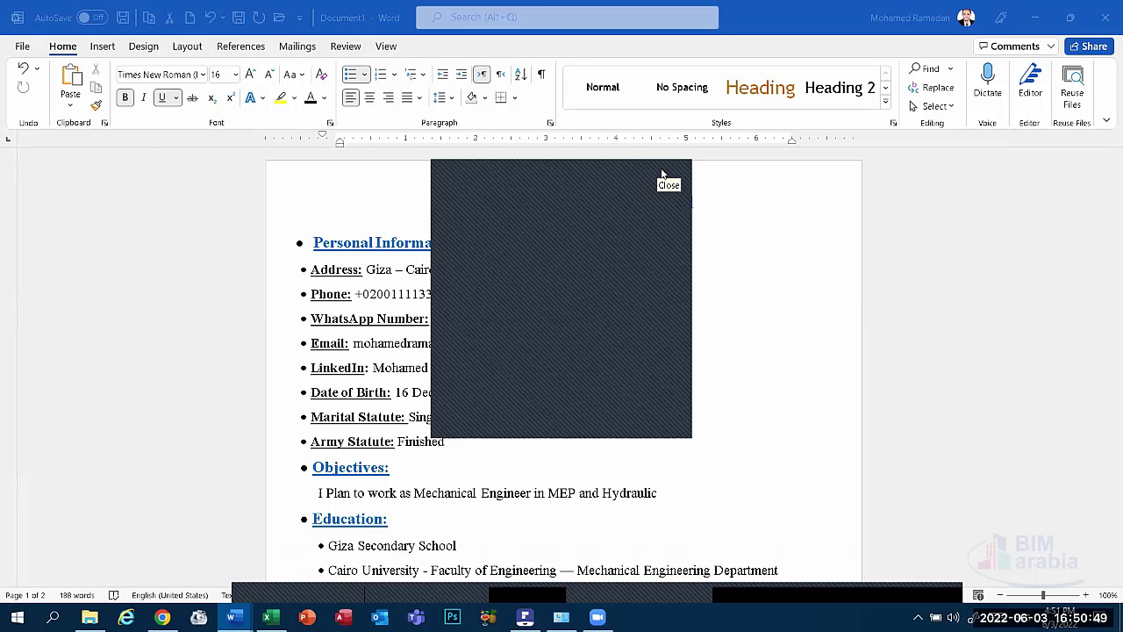
left_click(662, 174)
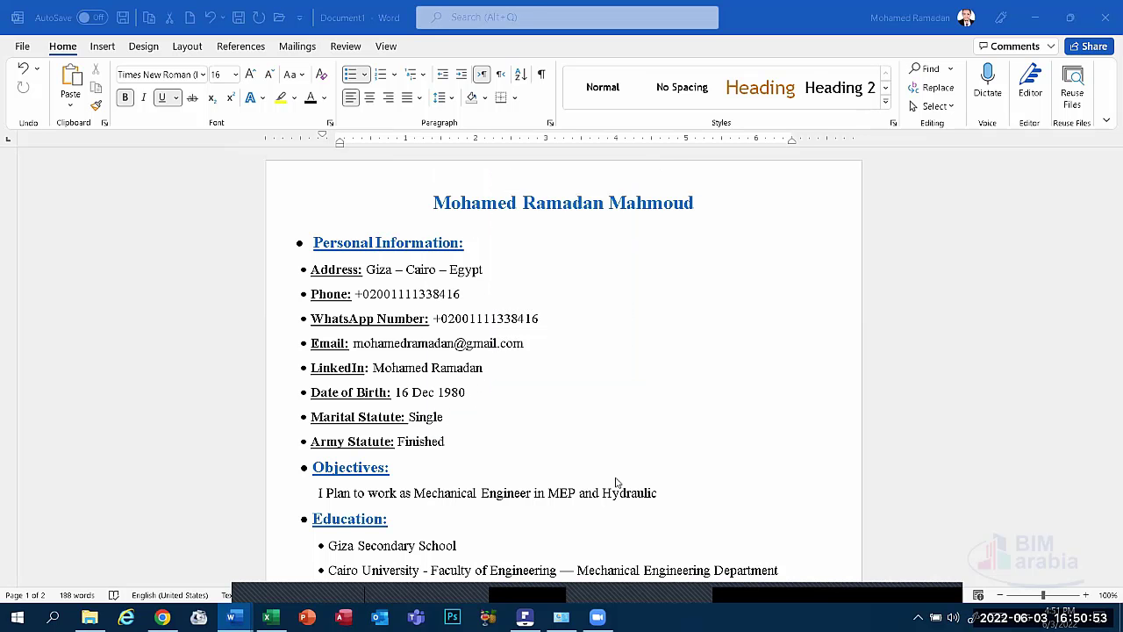
mouse_move(583, 581)
left_click(473, 394)
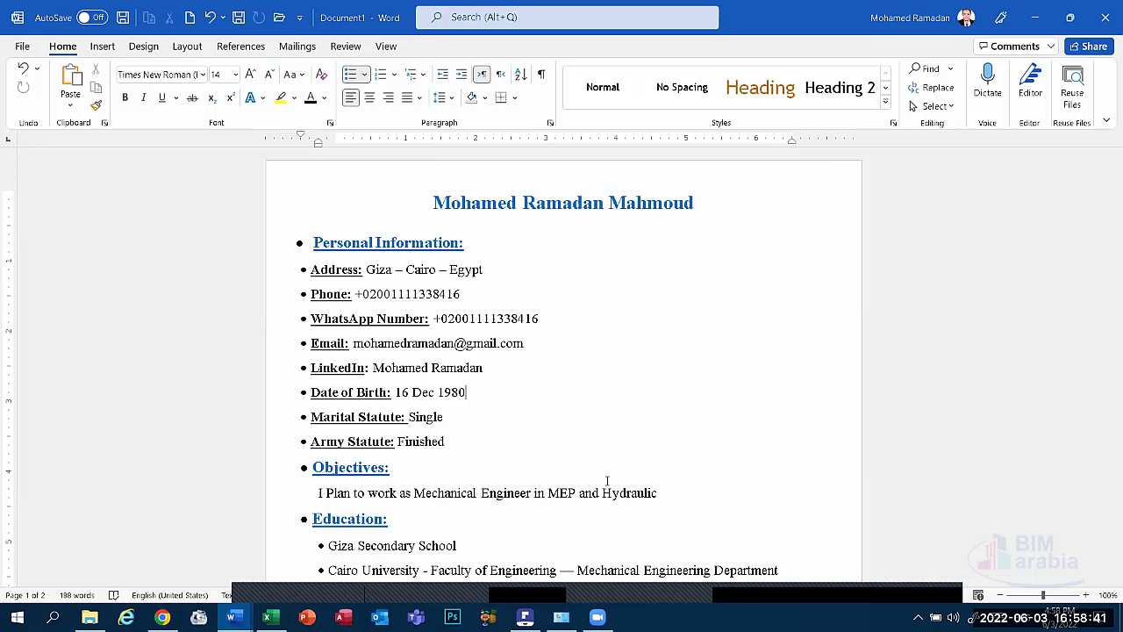
scroll(597, 470, "down", 5)
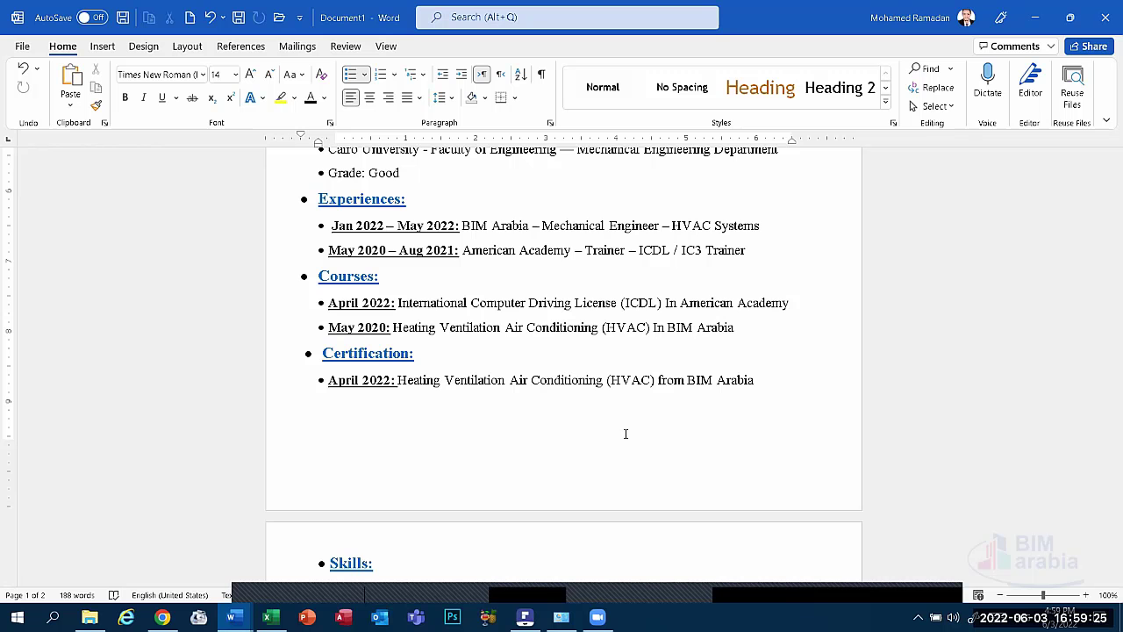
scroll(625, 433, "up", 2)
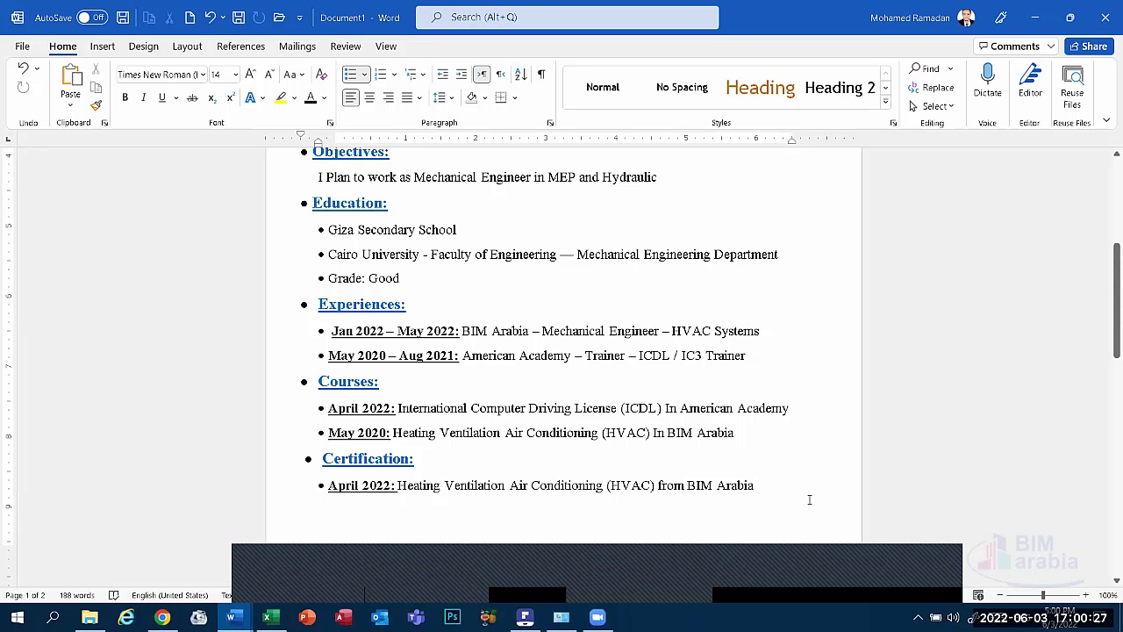
scroll(609, 378, "up", 6)
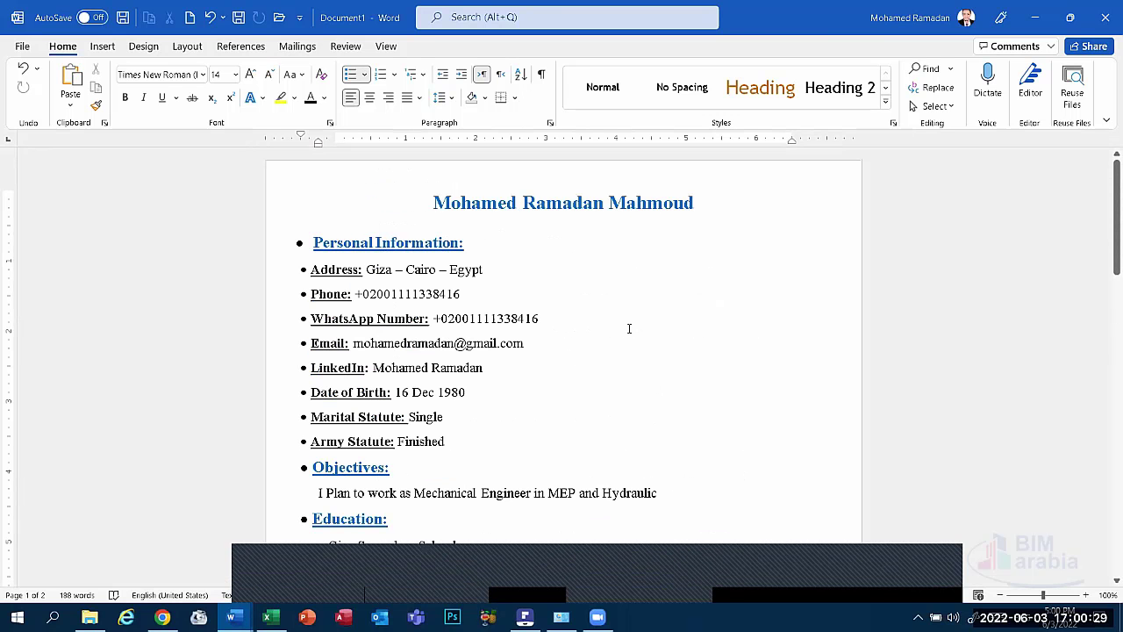
scroll(636, 342, "down", 15)
scroll(645, 349, "up", 8)
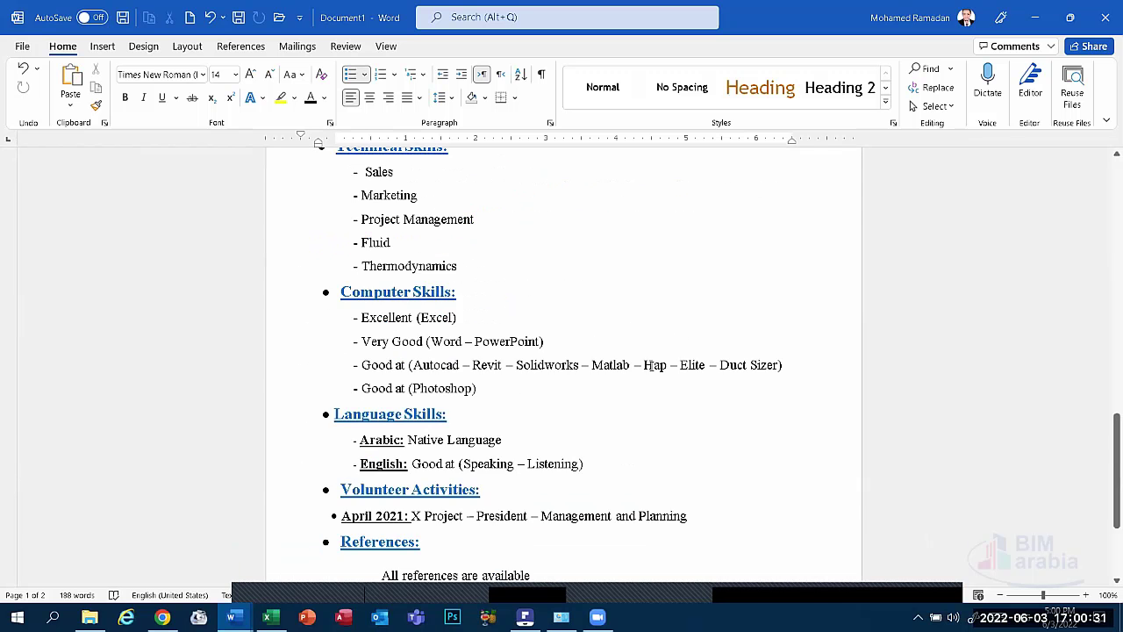
scroll(650, 351, "up", 10)
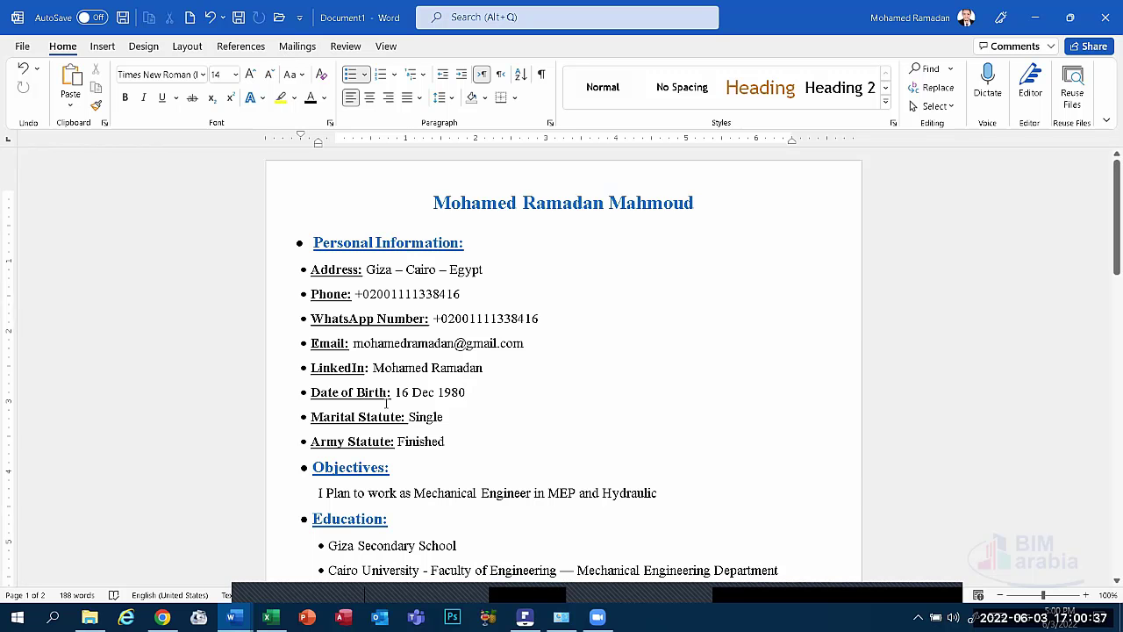
scroll(414, 413, "down", 2)
scroll(414, 405, "up", 2)
Browse the CV / Resume Contents document, then switch to the Employee Evaluation workbook.
mouse_move(230, 616)
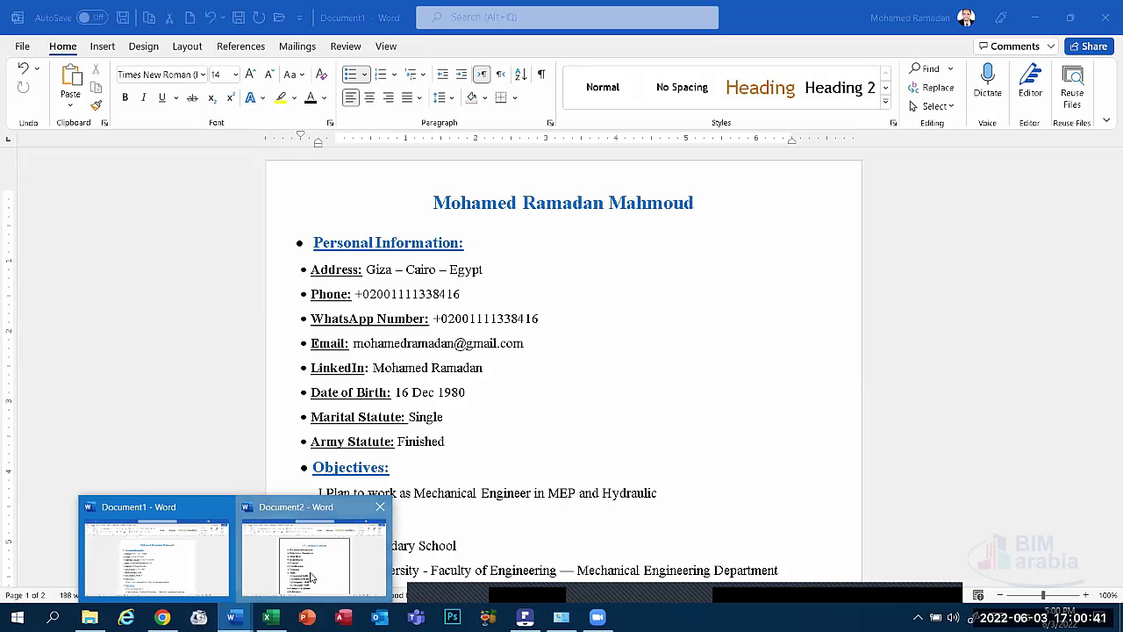
left_click(311, 577)
scroll(453, 387, "down", 2)
scroll(515, 436, "up", 2)
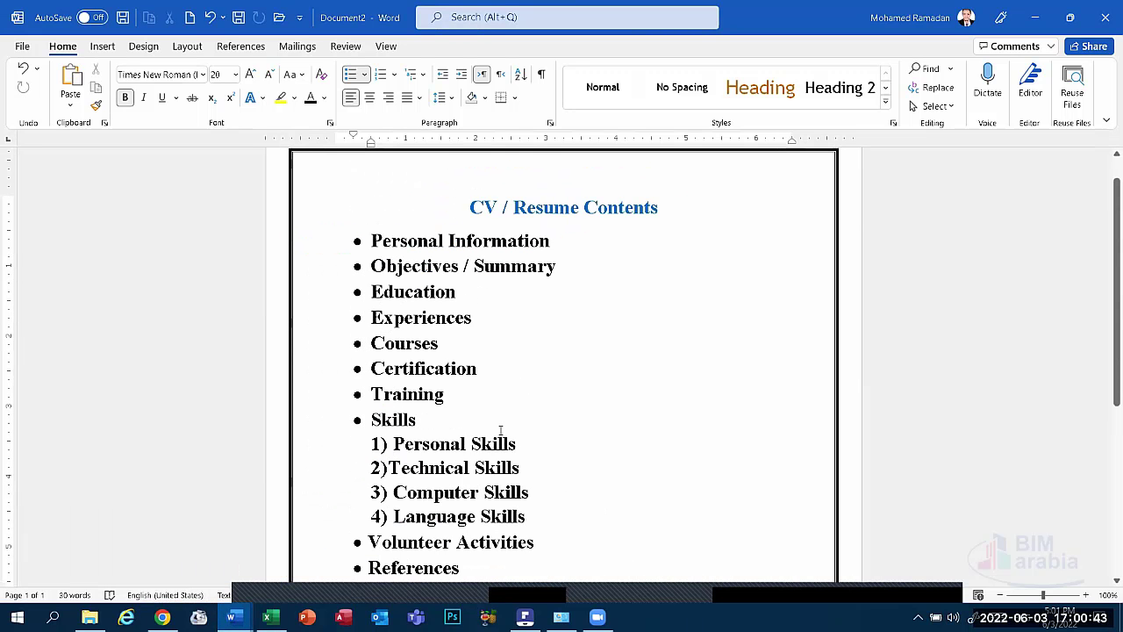
scroll(594, 376, "down", 2)
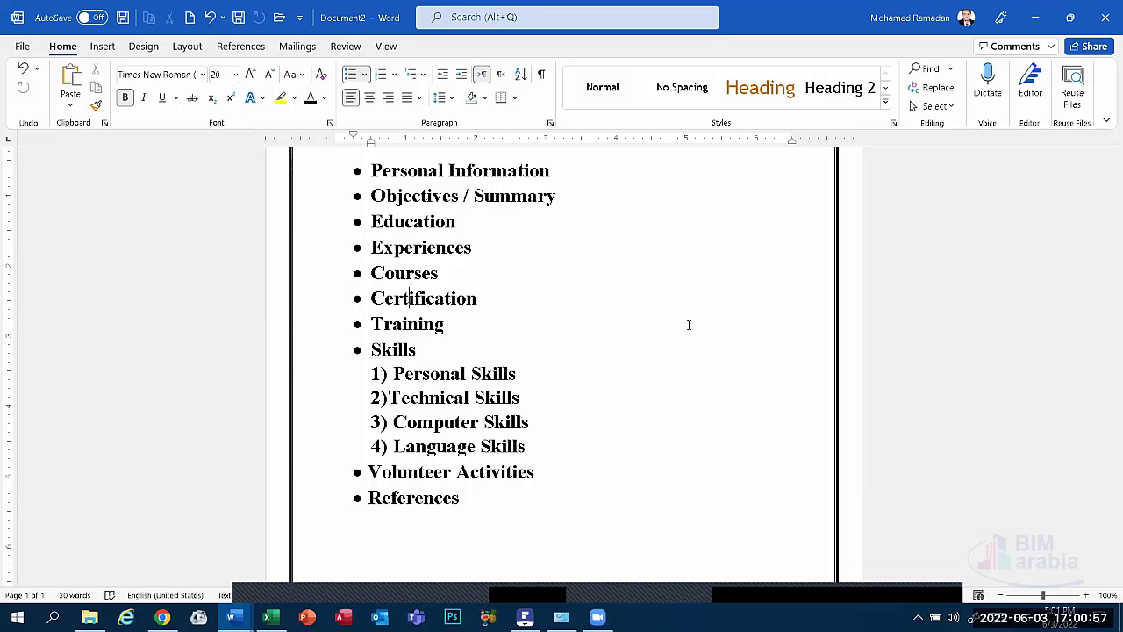
key("alt+Tab")
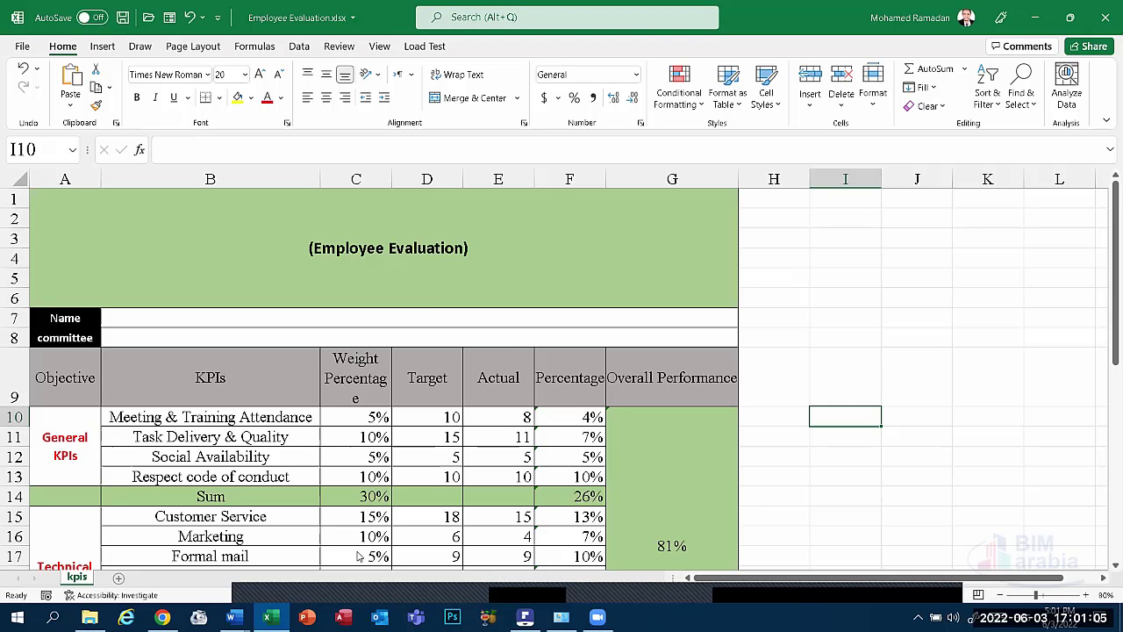
Minimize Excel, Word and the browser to show the desktop.
left_click(1035, 24)
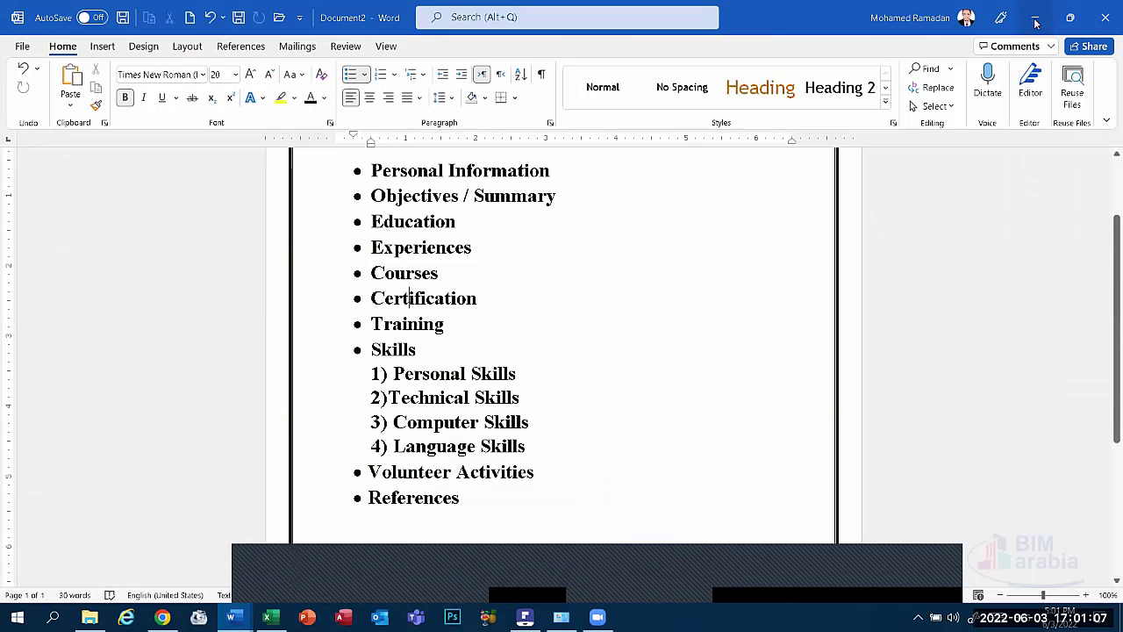
left_click(1038, 18)
left_click(1042, 12)
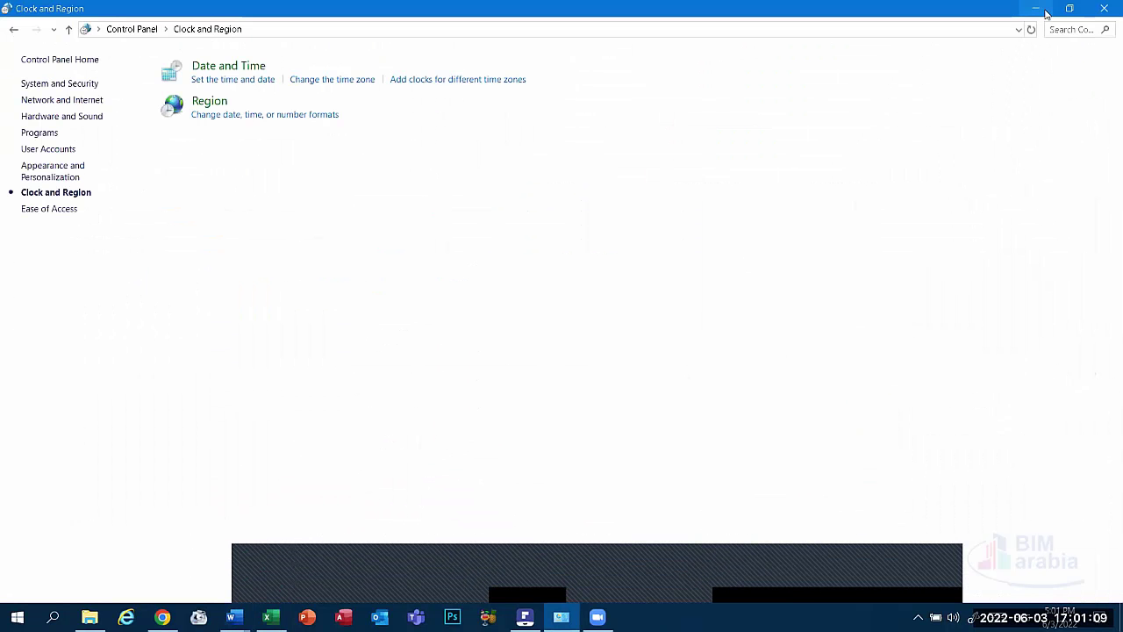
key("super+d")
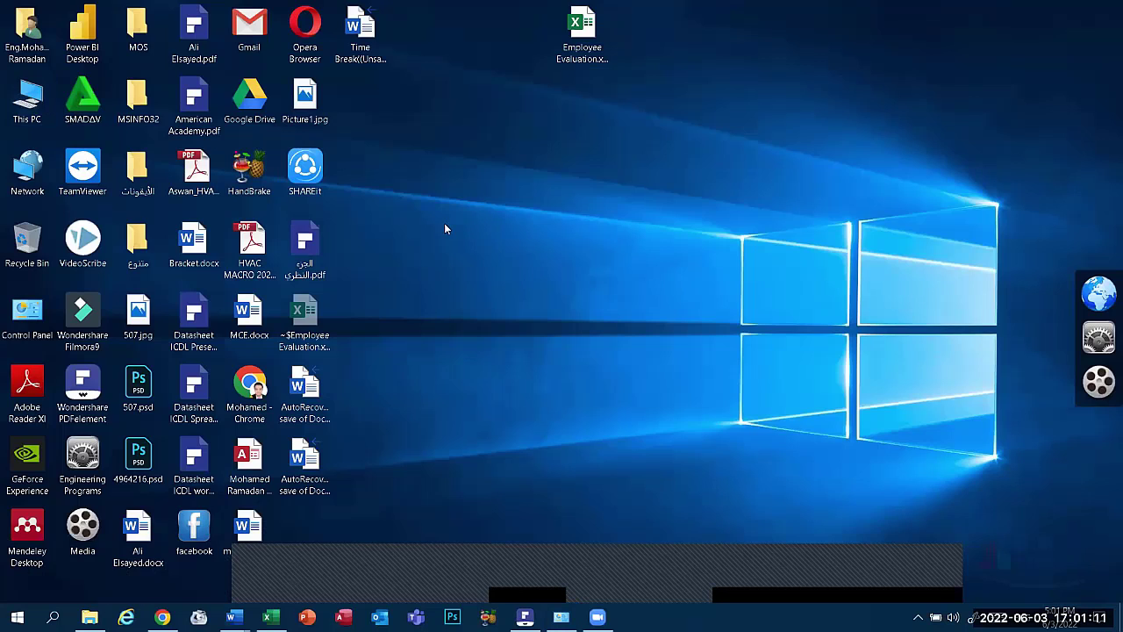
Open and close This PC, then bring the Document1 CV back up in Word.
key("Return")
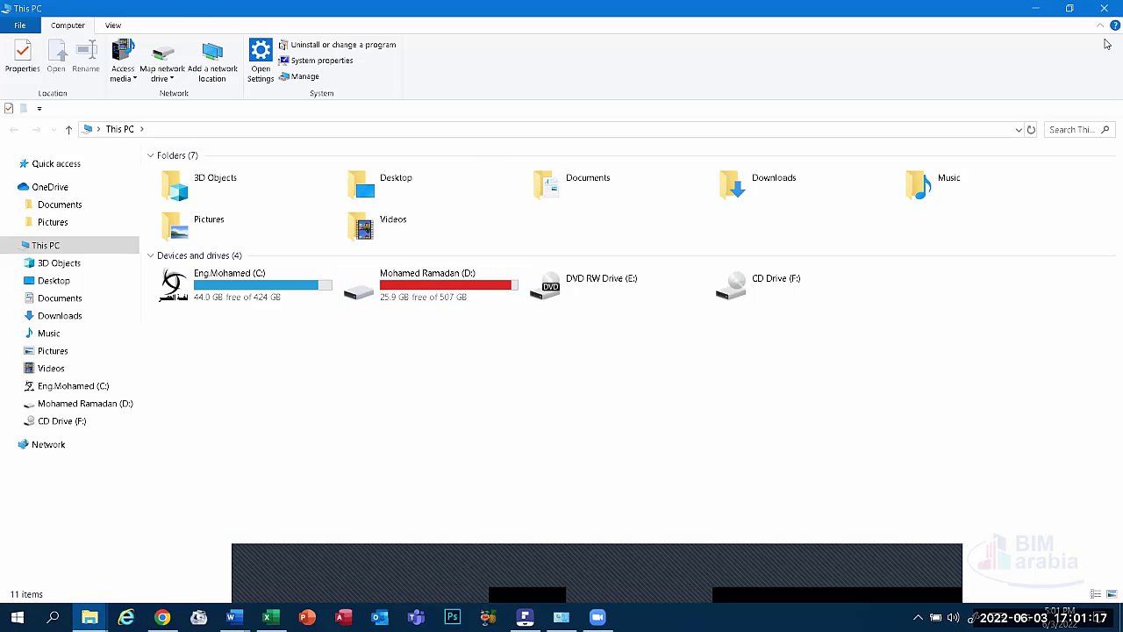
left_click(1105, 8)
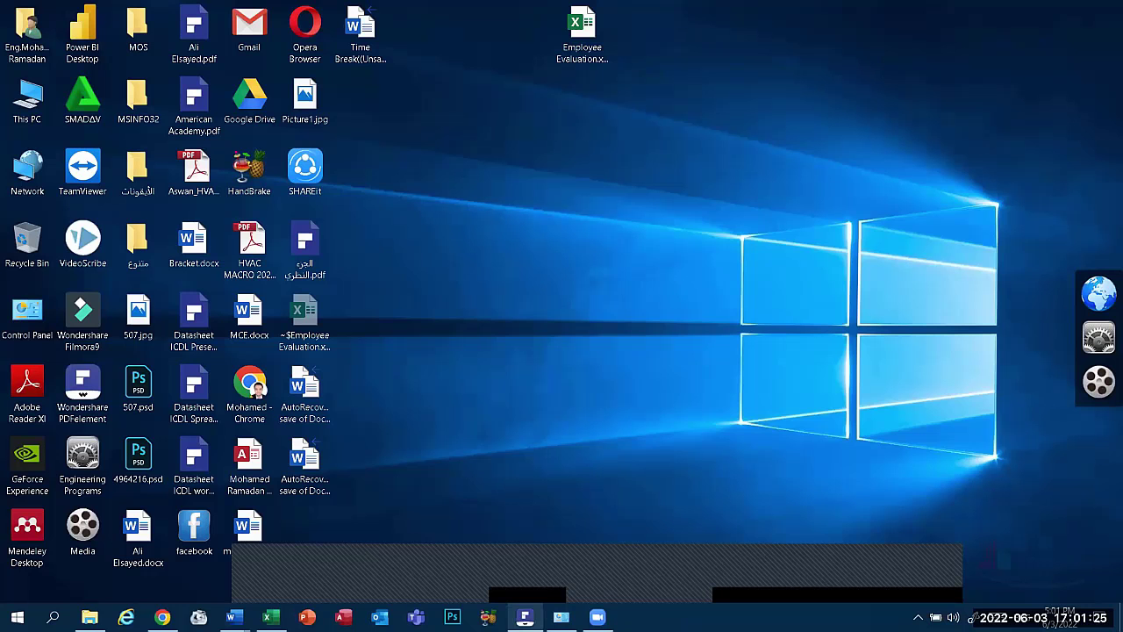
mouse_move(231, 601)
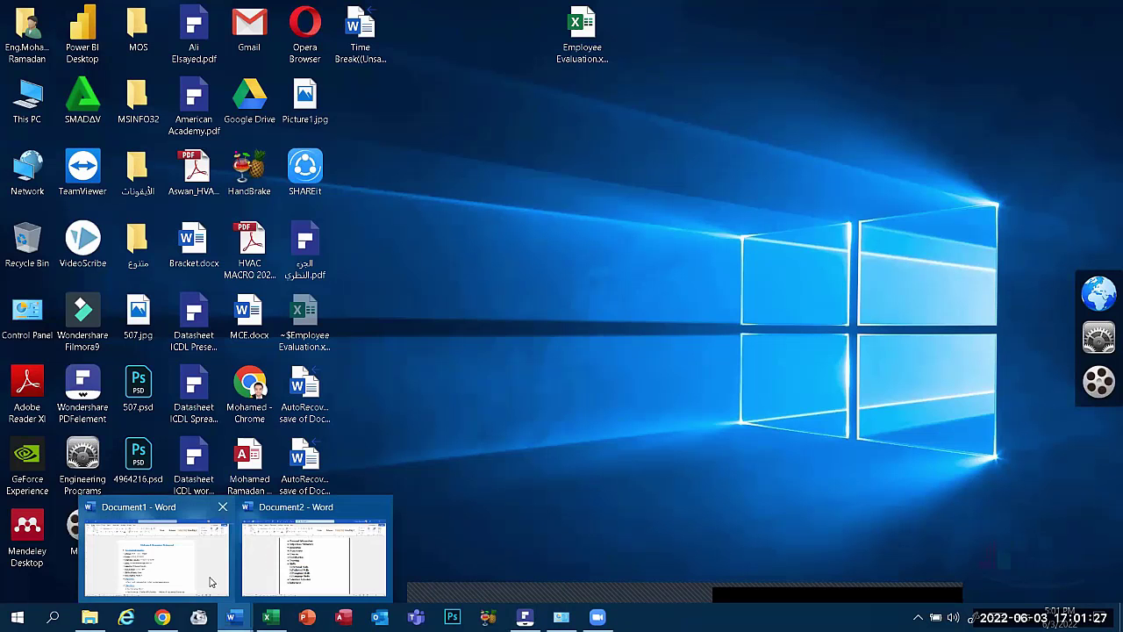
left_click(213, 581)
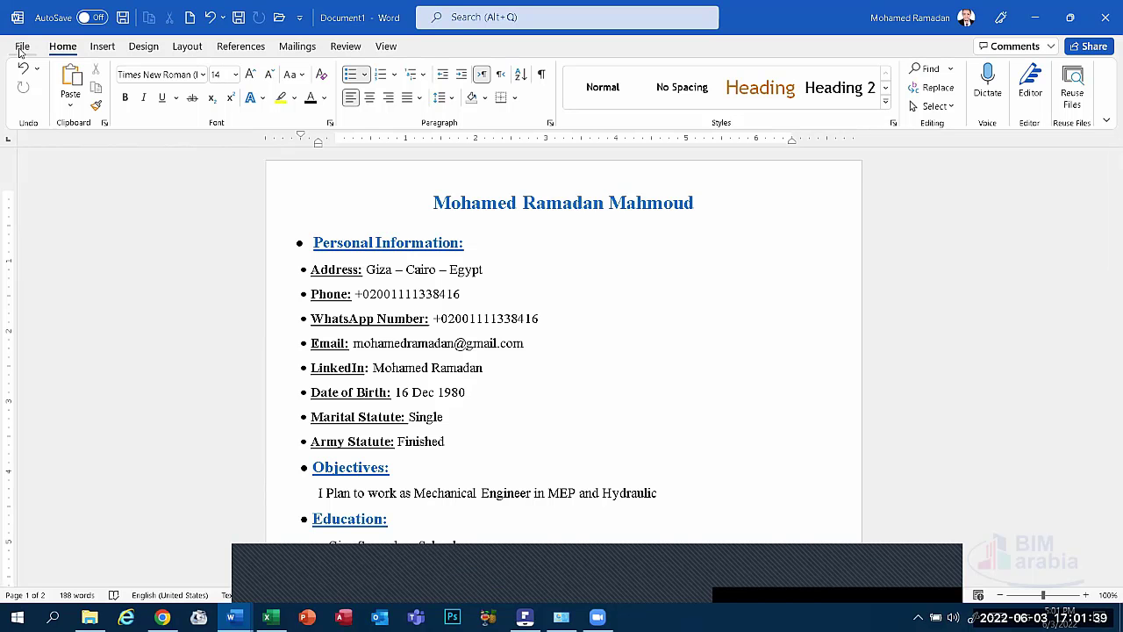
Browse Word's gallery of new-document templates.
left_click(21, 46)
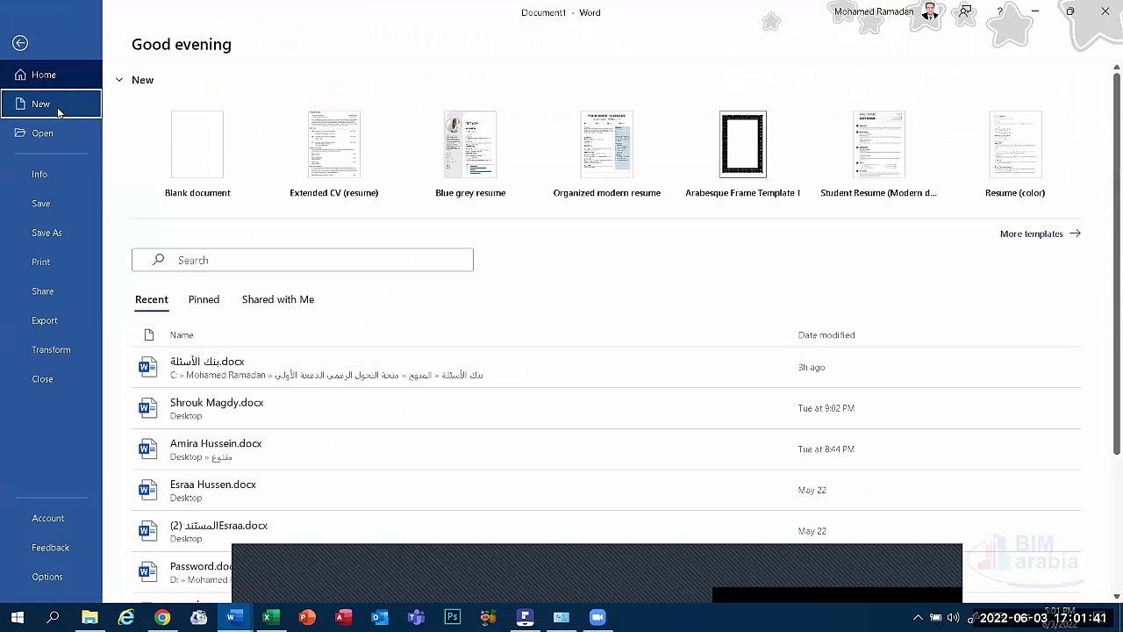
left_click(53, 103)
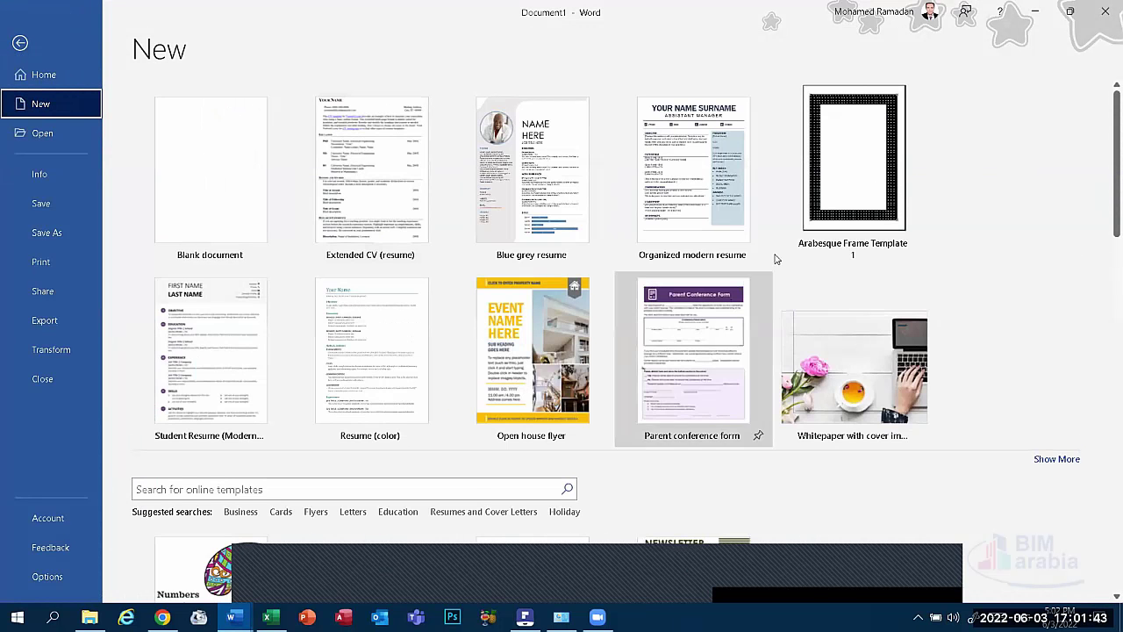
scroll(671, 353, "down", 1)
scroll(671, 353, "down", 2)
scroll(665, 348, "down", 10)
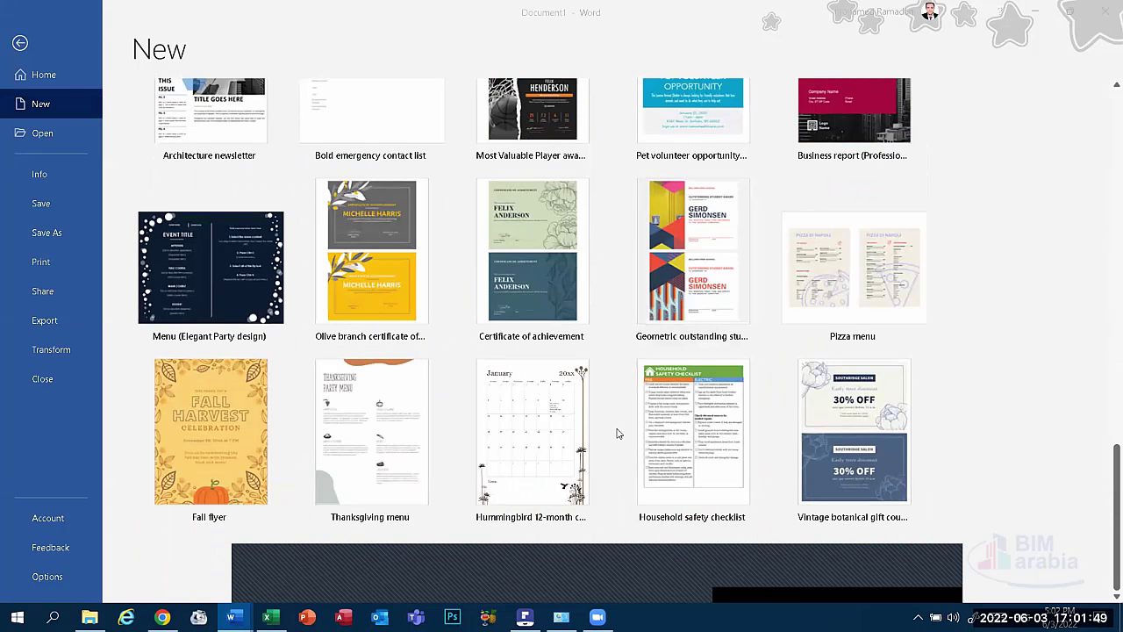
scroll(359, 340, "up", 2)
scroll(371, 248, "up", 5)
scroll(370, 248, "up", 5)
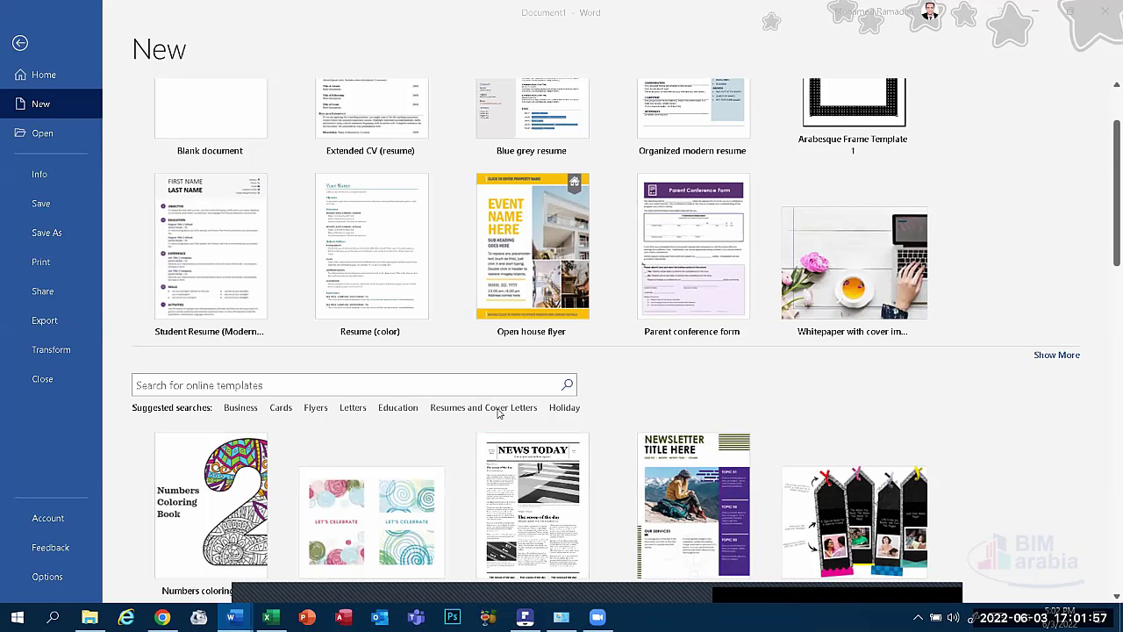
Create a new document from the Paralegal resume template under Resumes and Cover Letters.
left_click(488, 408)
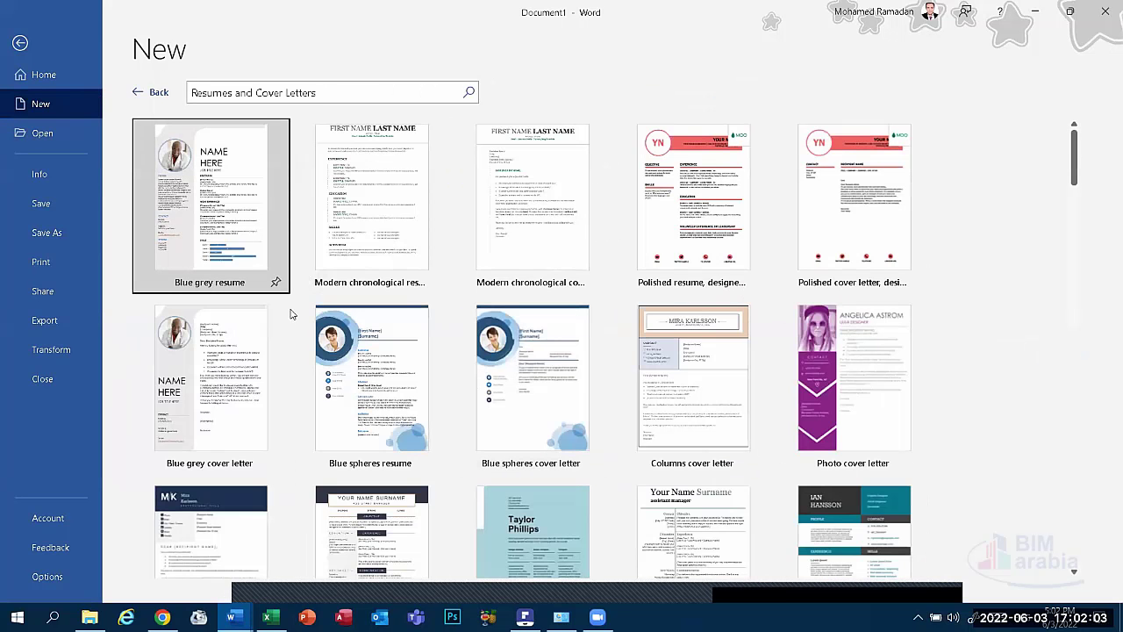
scroll(401, 325, "down", 2)
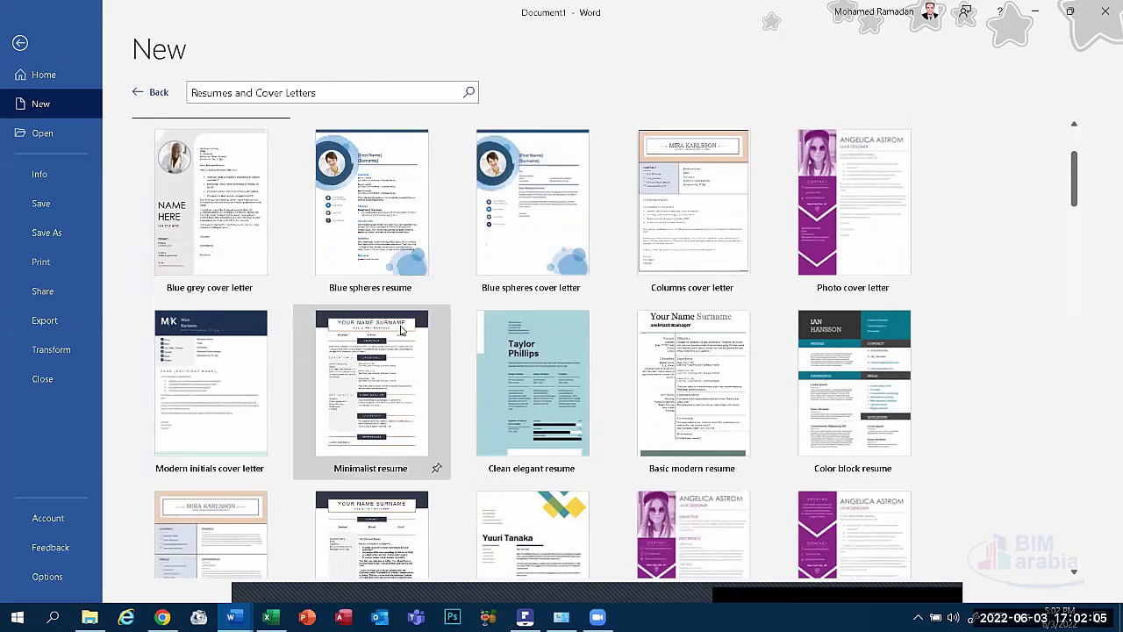
scroll(780, 176, "down", 8)
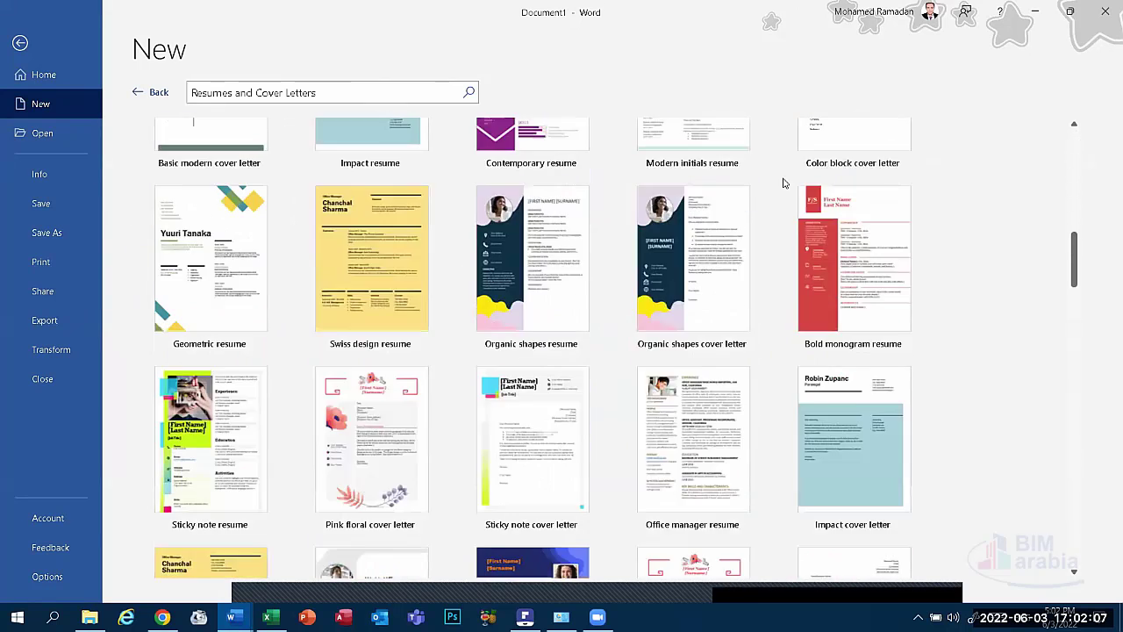
scroll(784, 182, "down", 10)
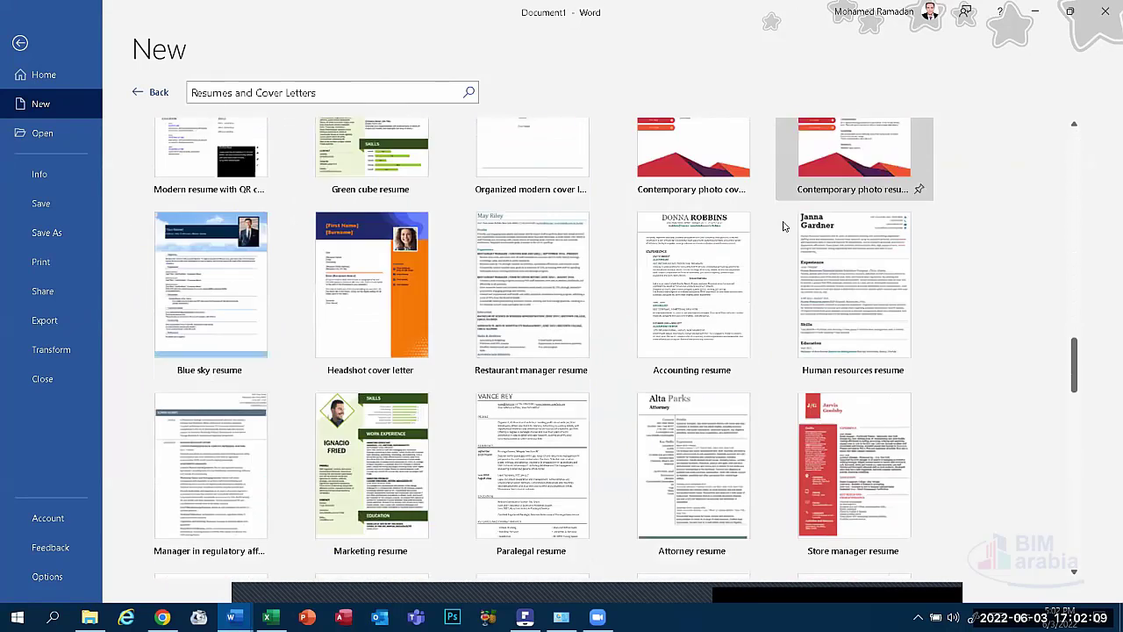
left_click(511, 453)
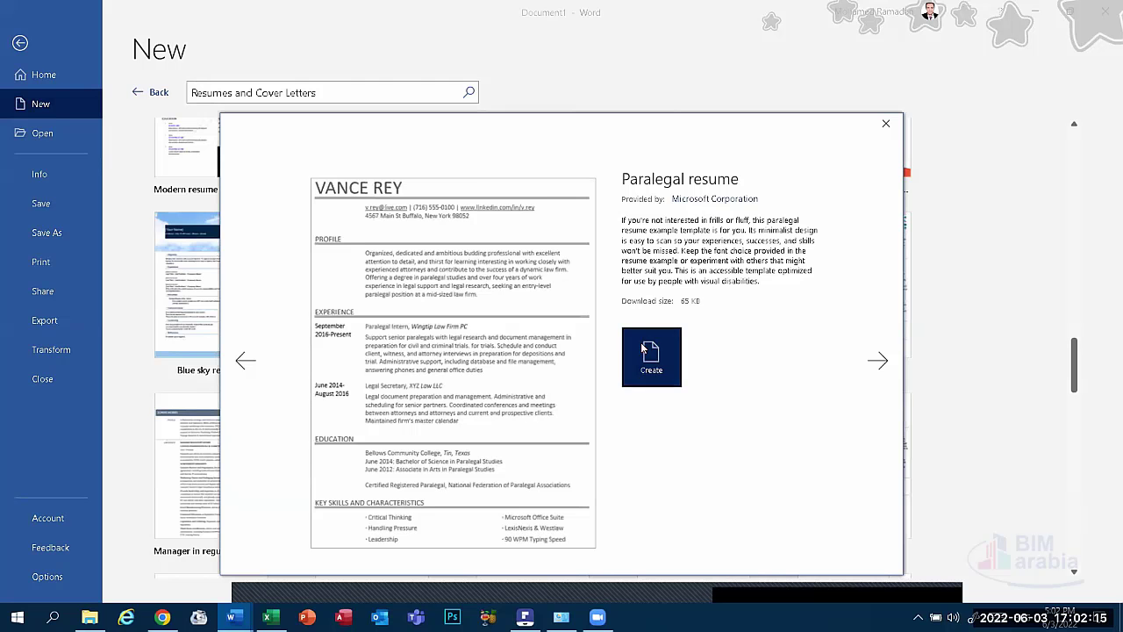
left_click(645, 351)
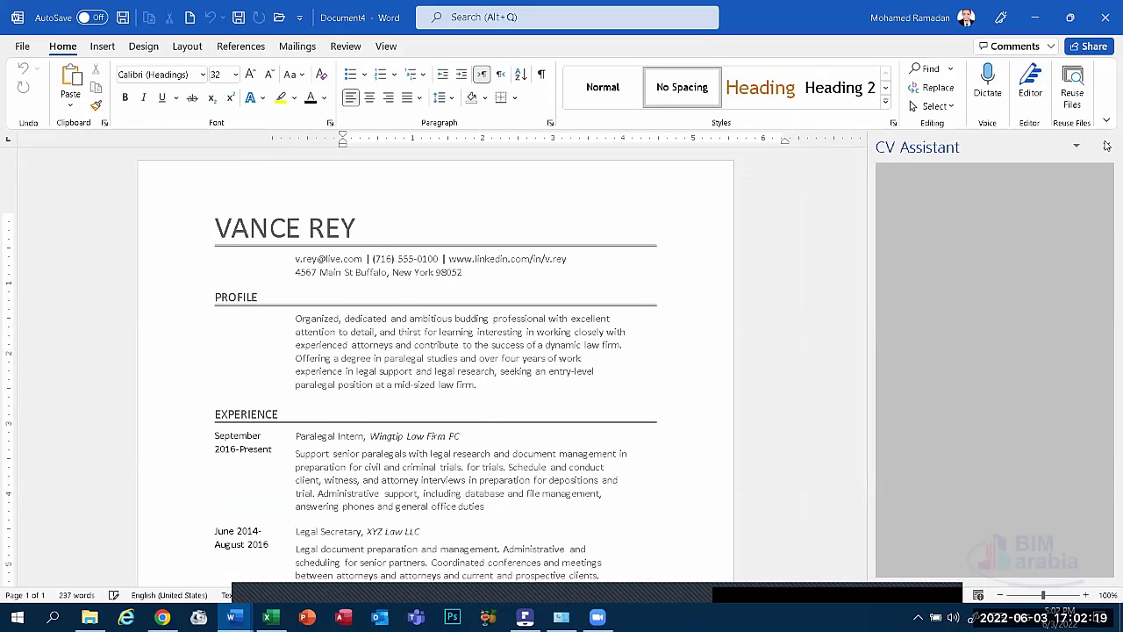
Close CV Assistant and inspect the template's contact lines and Profile paragraph.
left_click(1106, 146)
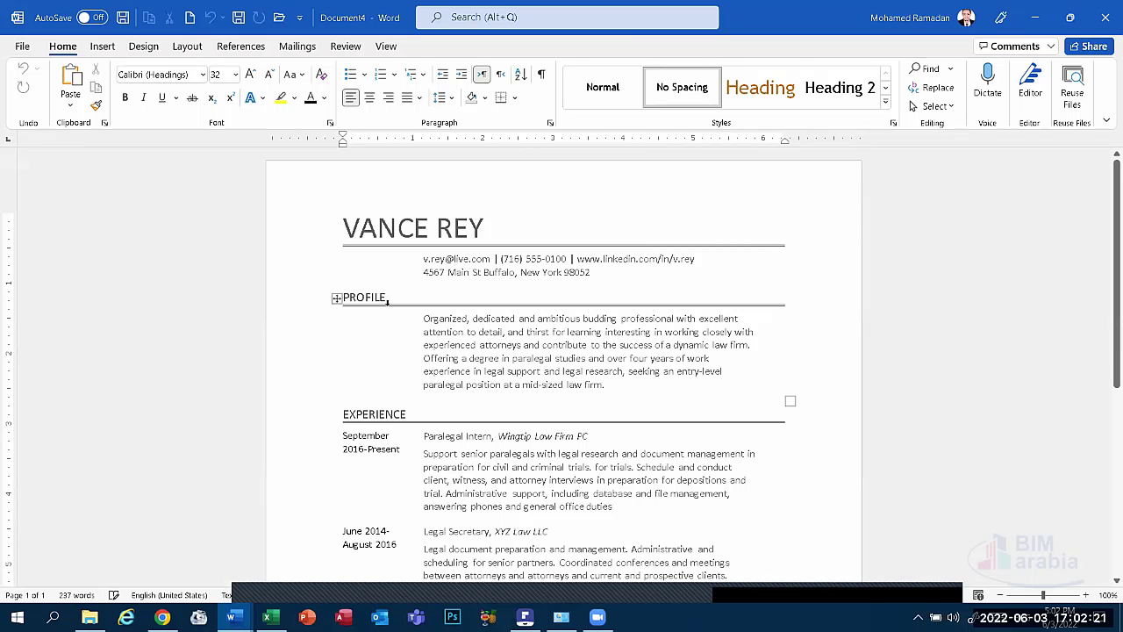
left_click(384, 260)
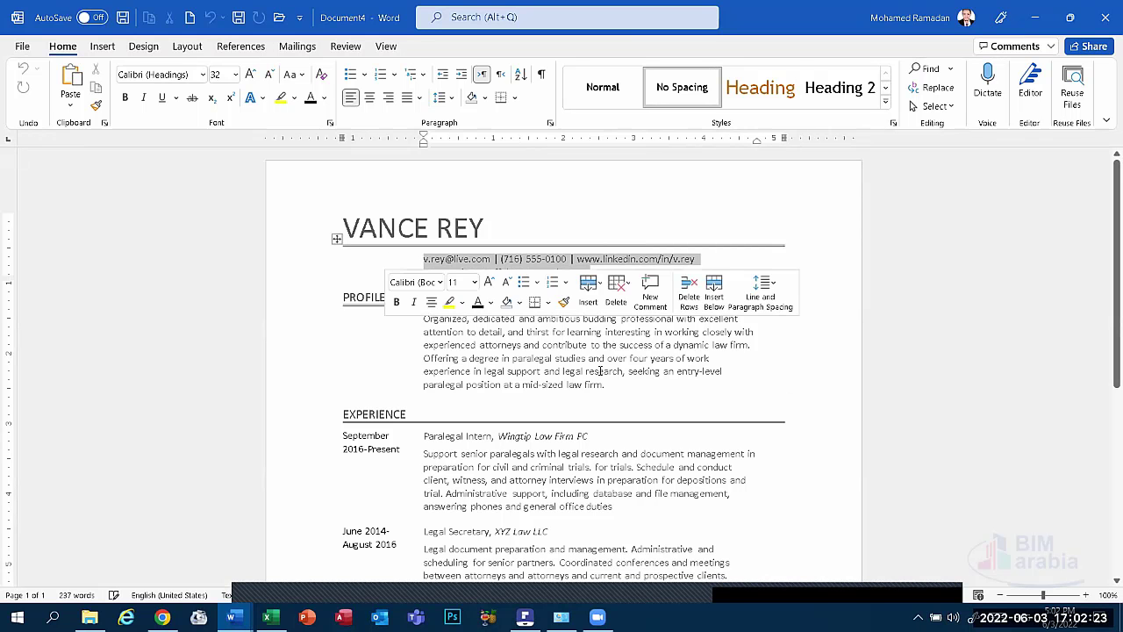
triple_click(435, 353)
scroll(489, 434, "down", 3)
scroll(489, 435, "down", 3)
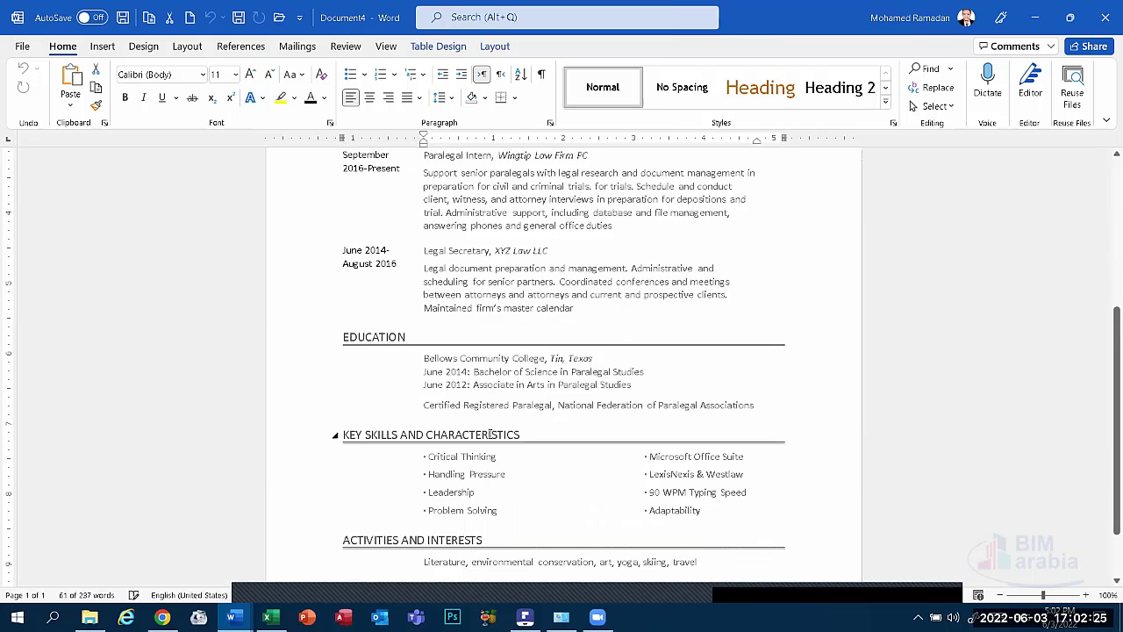
scroll(488, 434, "up", 6)
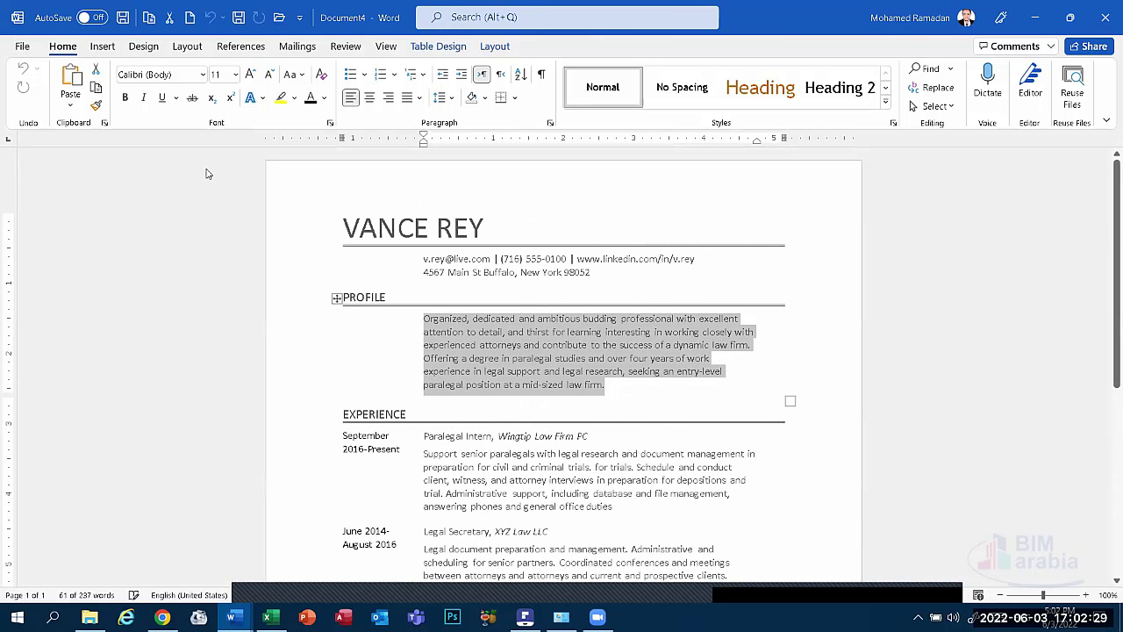
Look through the Insert, Design, Layout and Review tabs, then return to Document1.
left_click(103, 46)
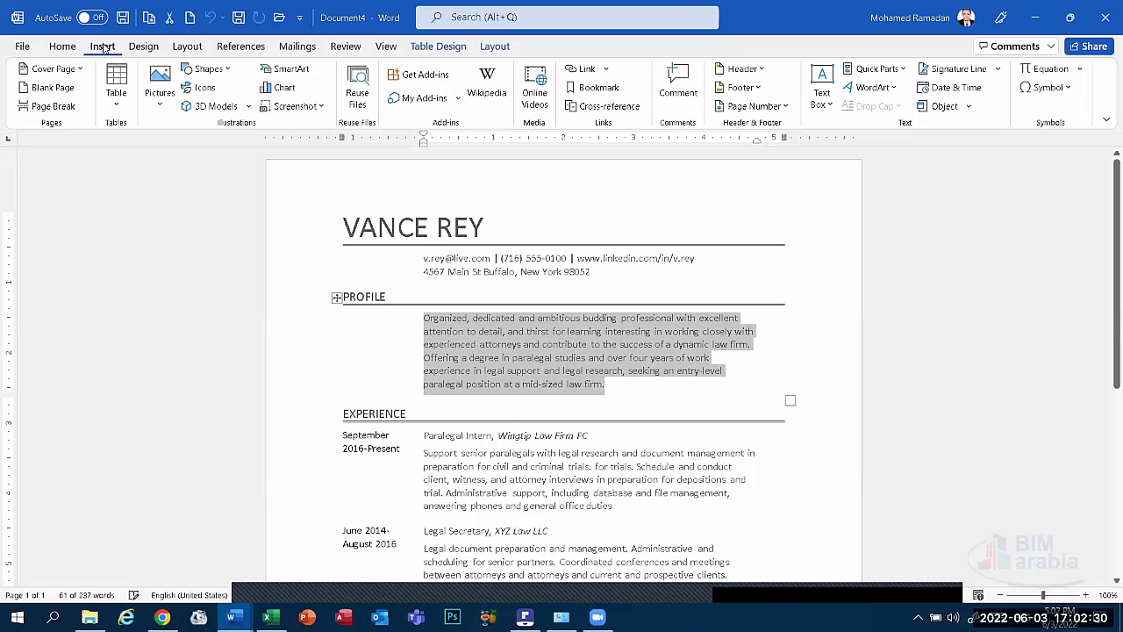
left_click(154, 47)
left_click(187, 47)
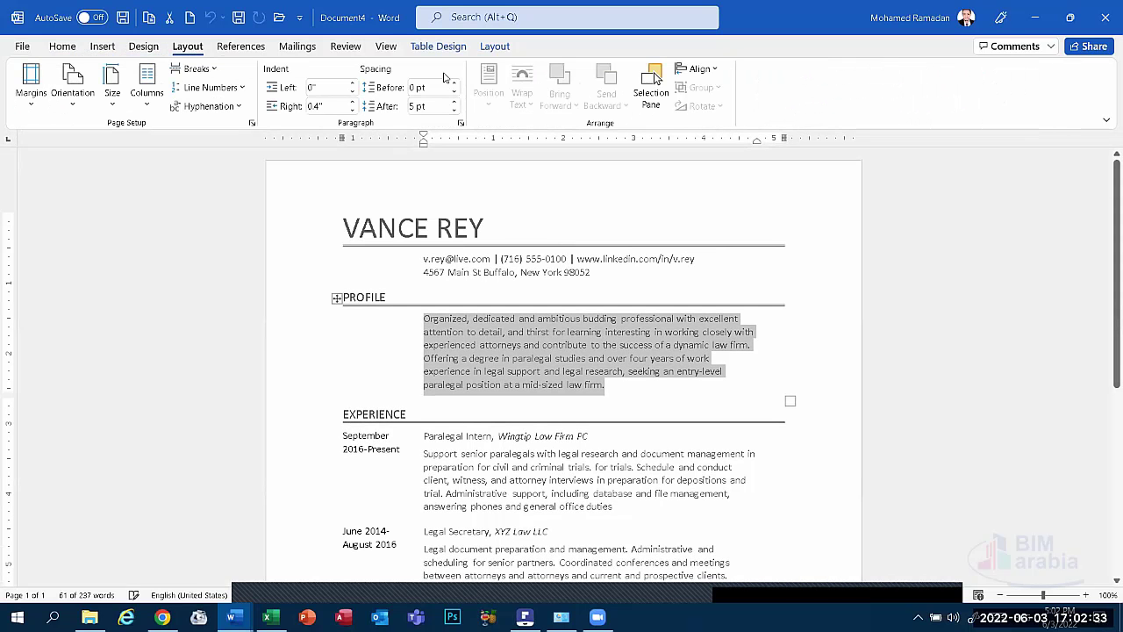
left_click(347, 49)
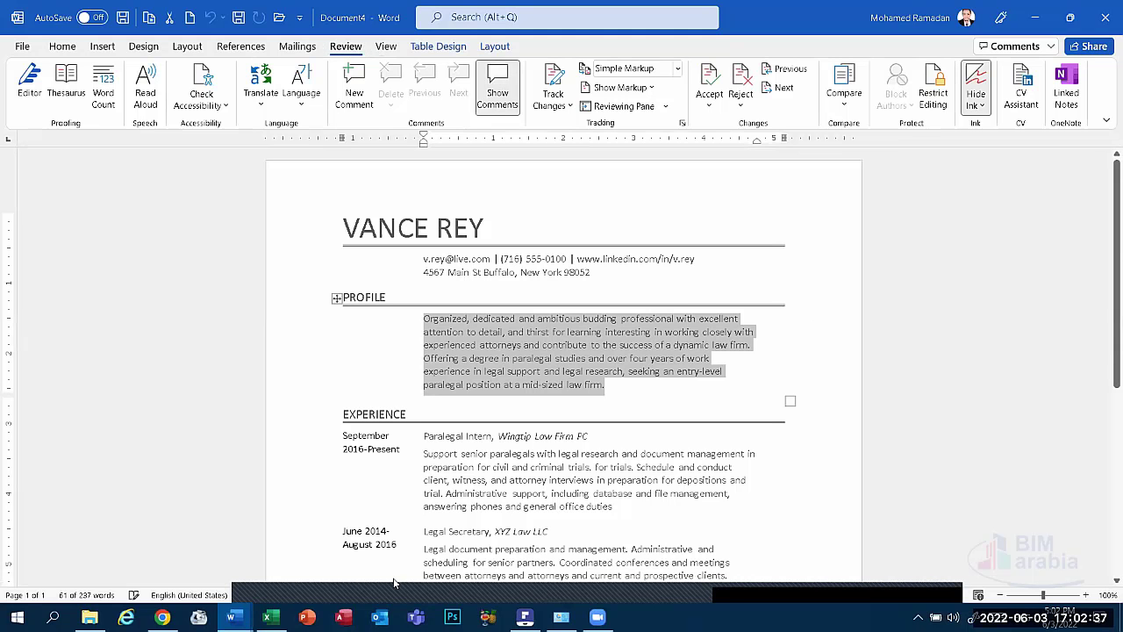
left_click(232, 617)
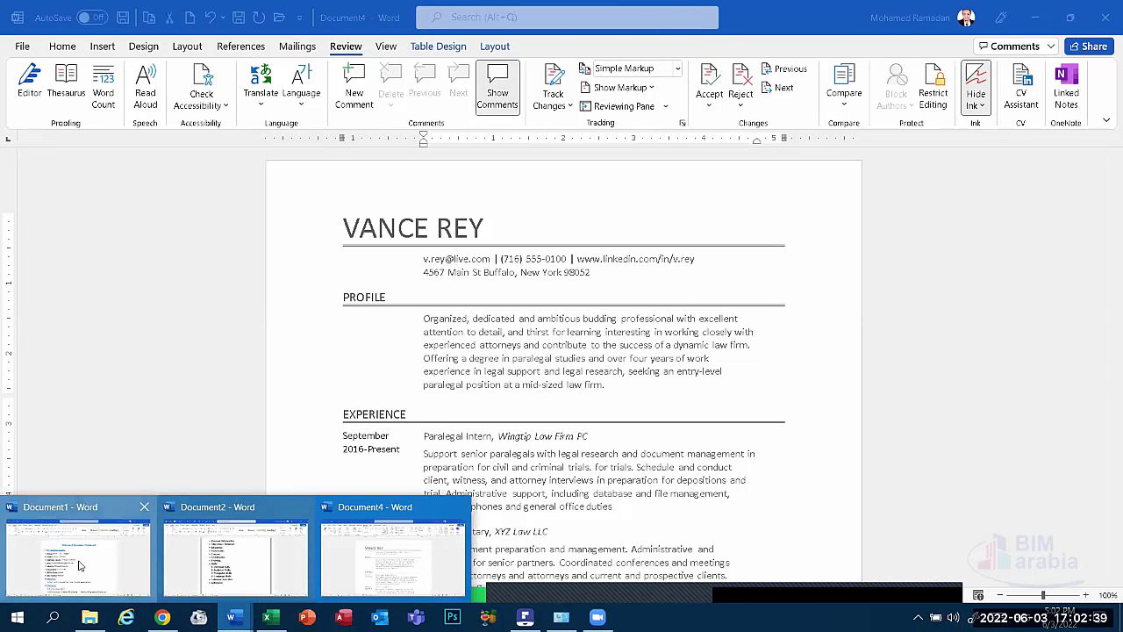
left_click(78, 564)
Look over the Mailings, References and Layout ribbon tabs of the CV document.
left_click(298, 46)
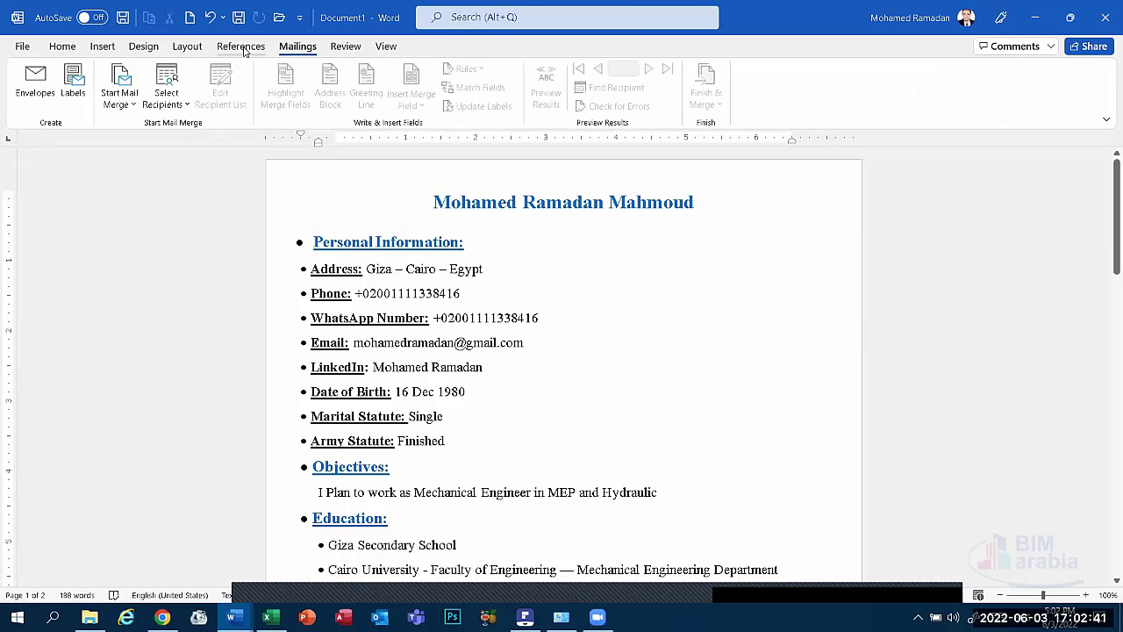
left_click(224, 46)
left_click(197, 44)
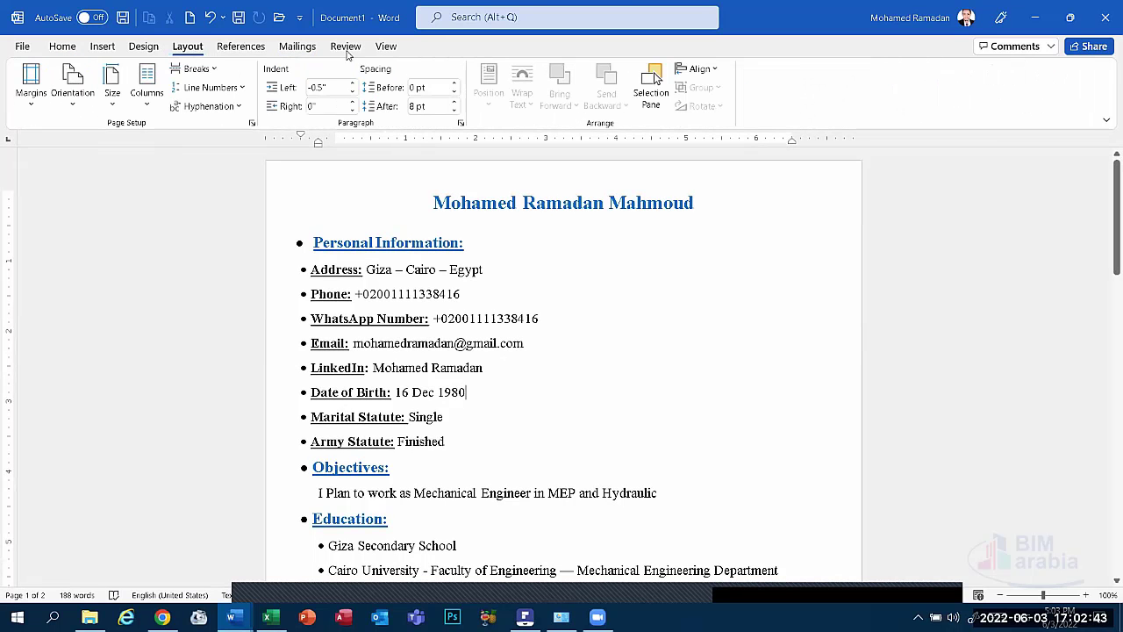
scroll(347, 54, "down", 3)
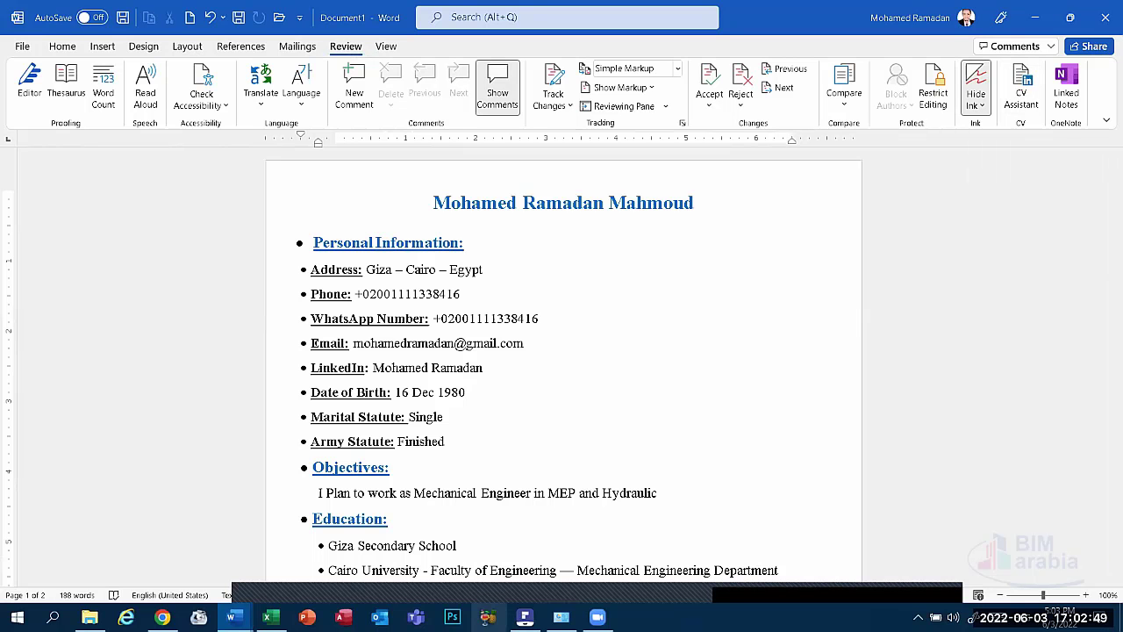
Search Word's online templates for 'resume', then return to the Document1 CV.
left_click(22, 48)
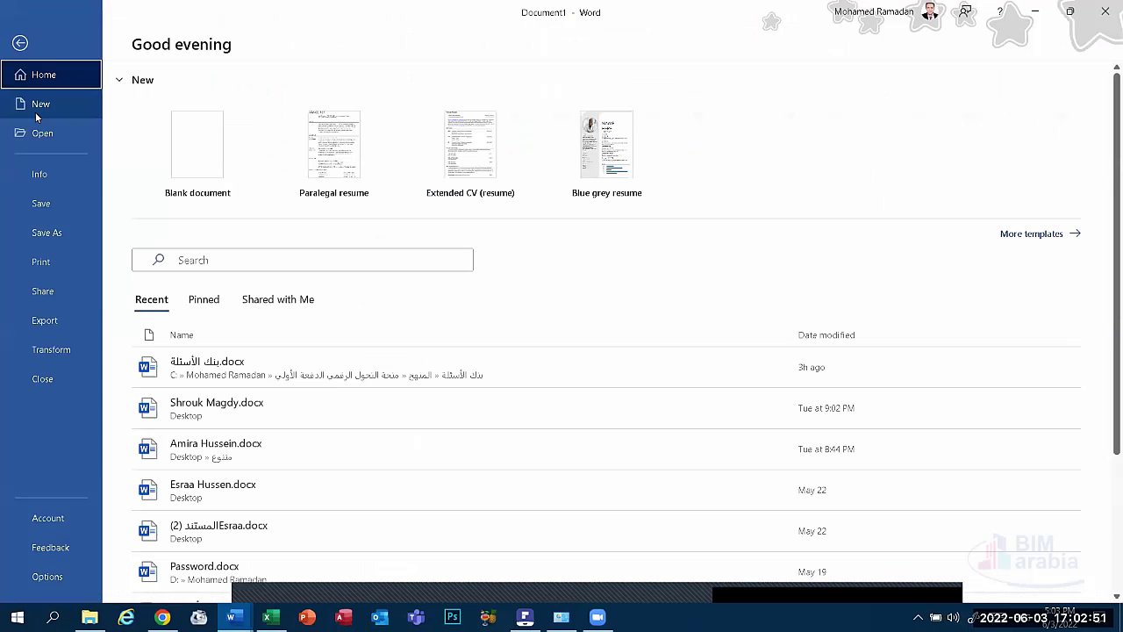
left_click(42, 106)
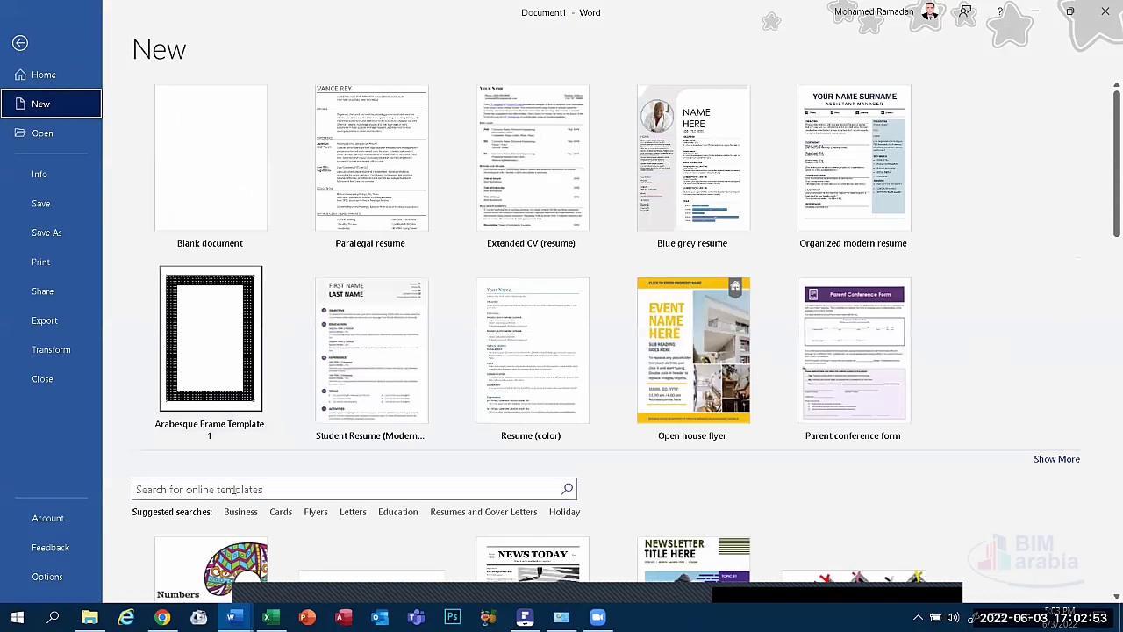
left_click(249, 490)
type("re")
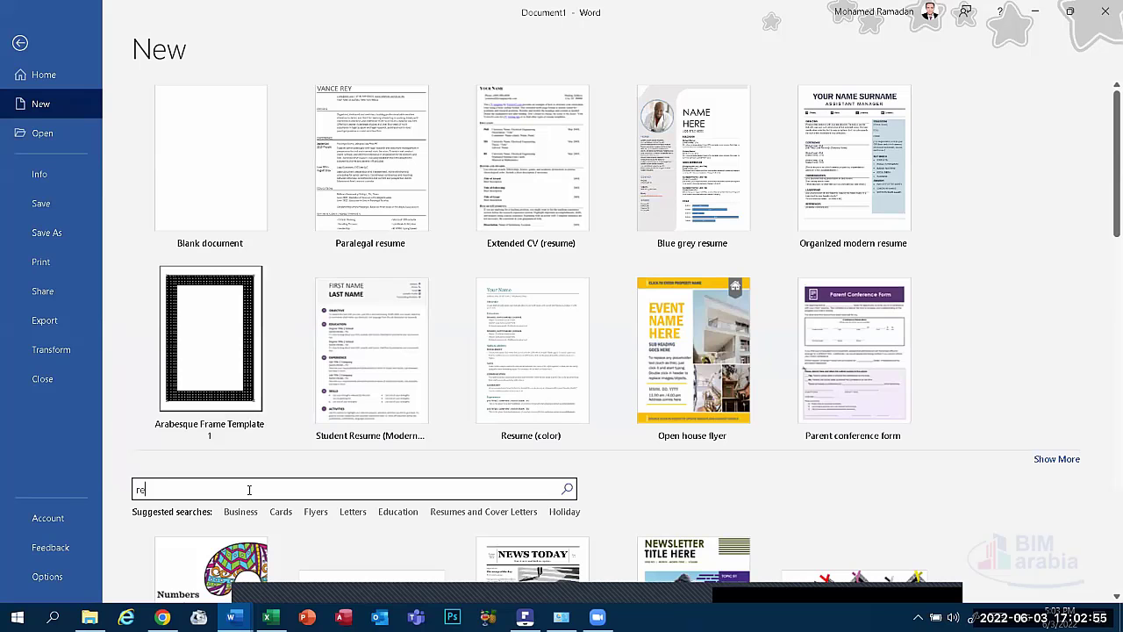
type("sume")
key("Return")
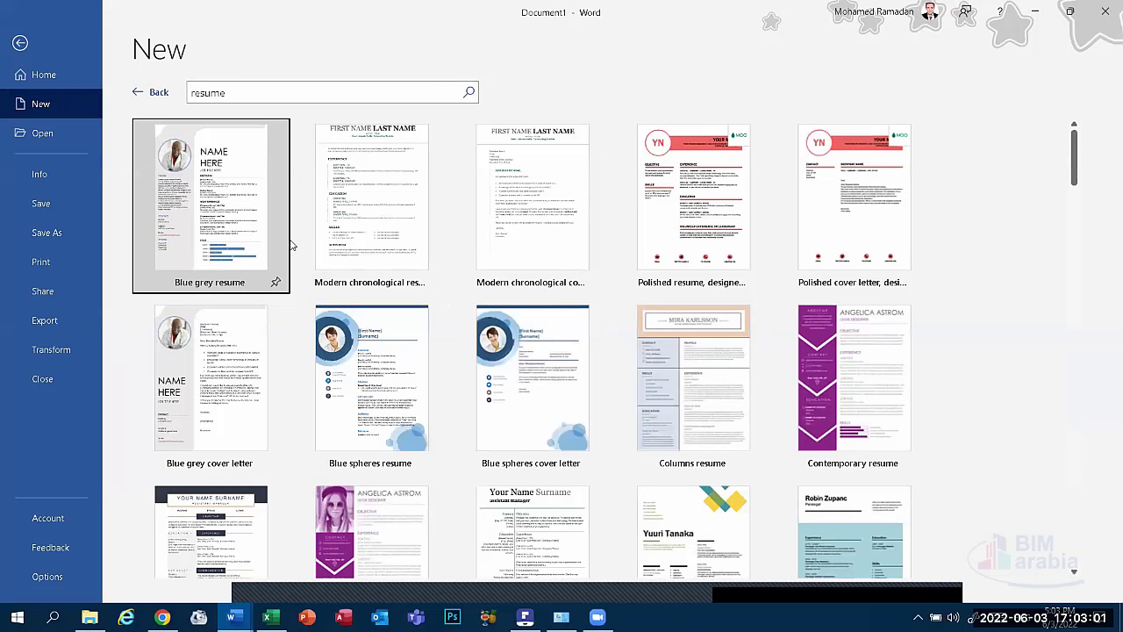
left_click(143, 95)
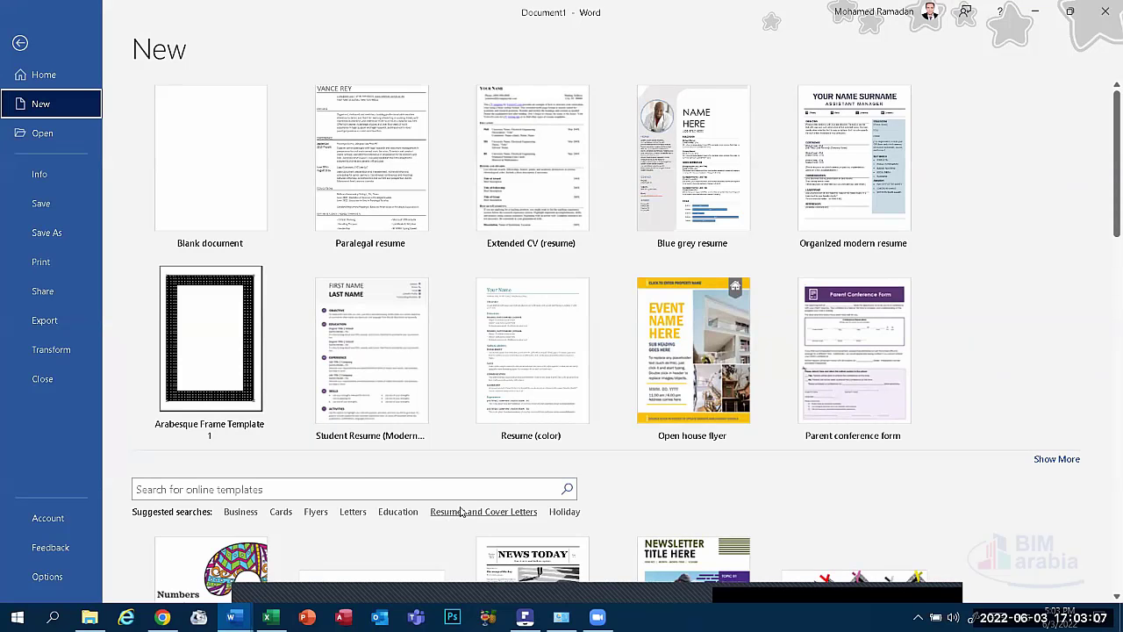
key("Escape")
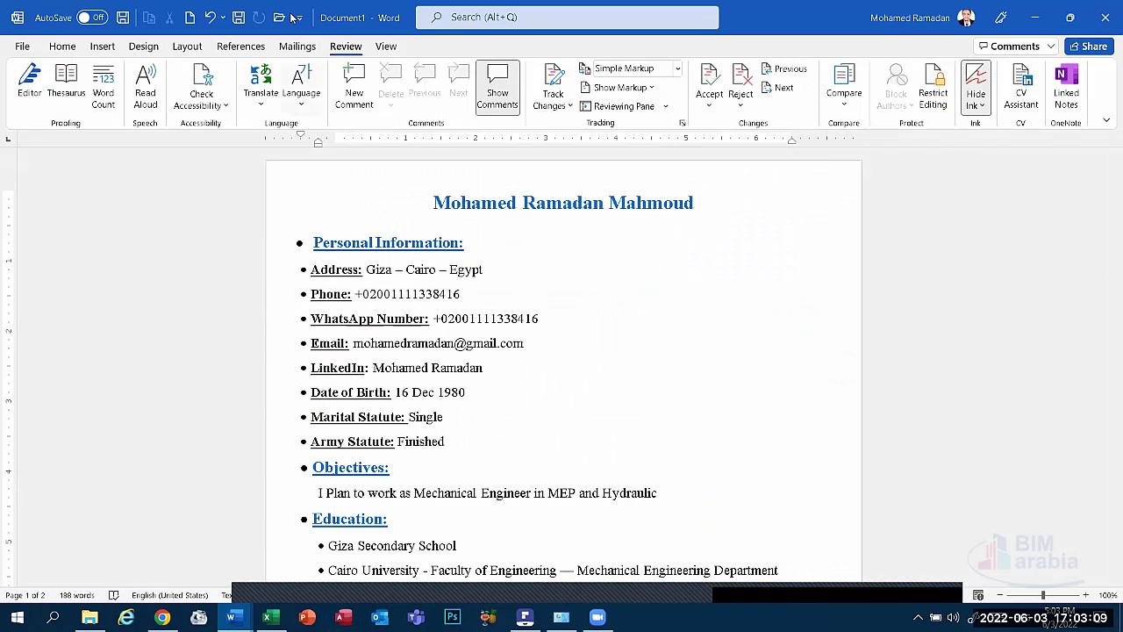
Open the CV Assistant pane from the Review tab beside the CV.
left_click(1027, 88)
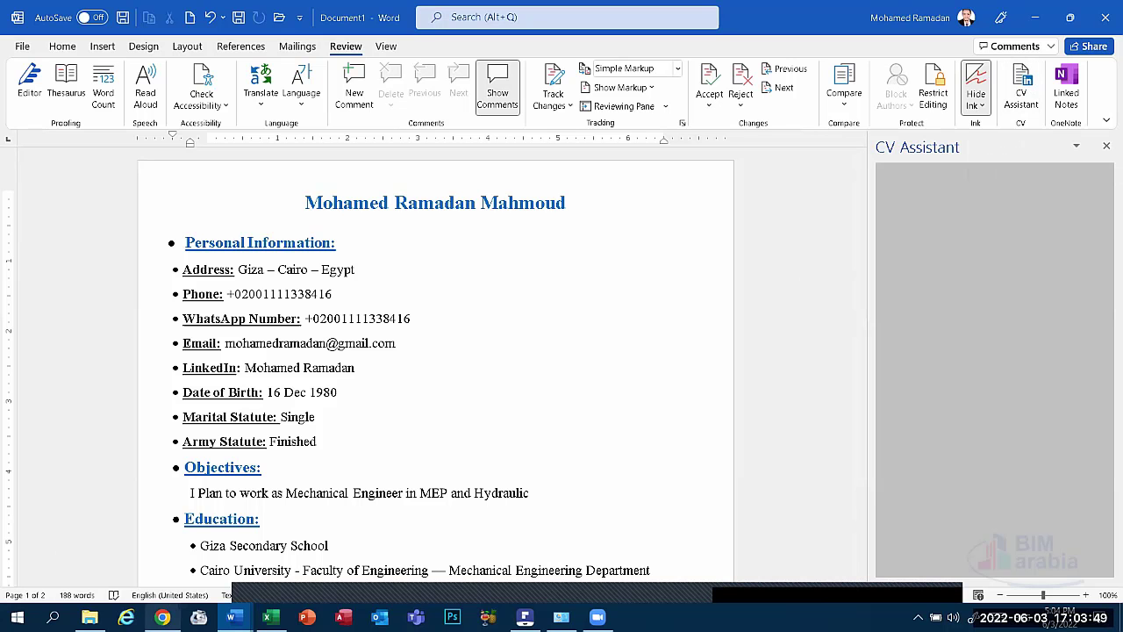
Bring the Employee Evaluation.xlsx workbook in Excel to the front.
left_click(271, 617)
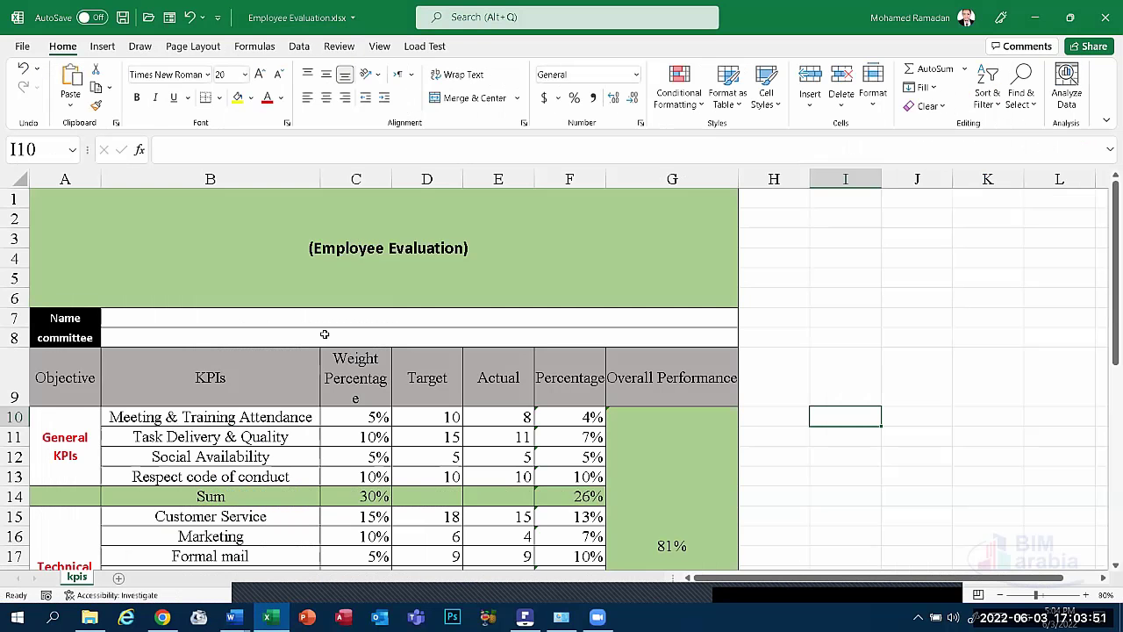
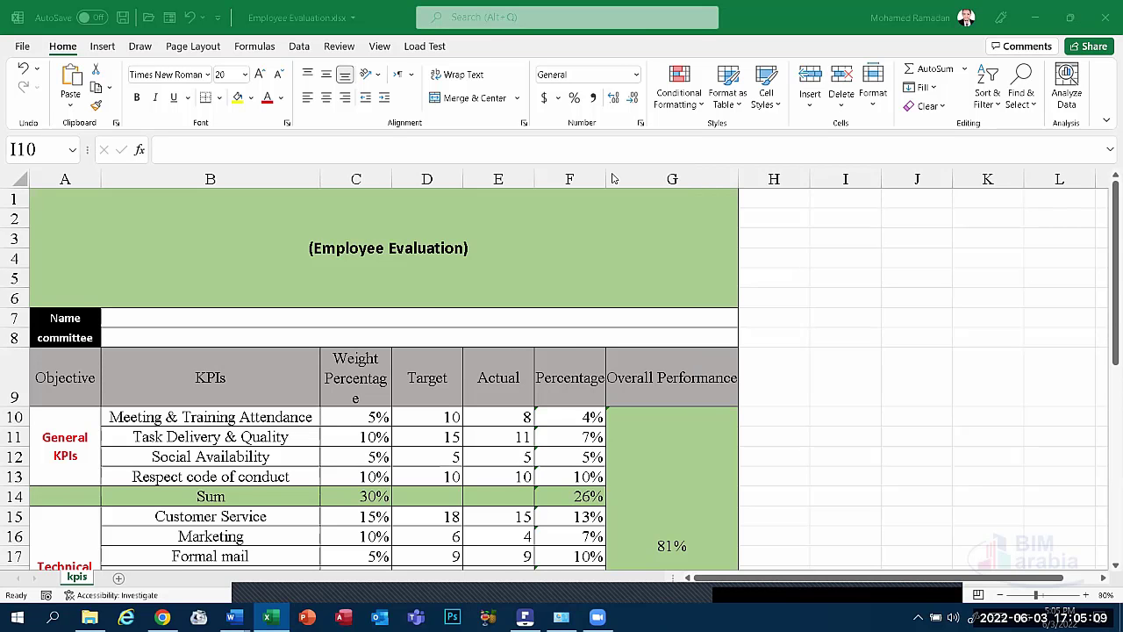
Minimize the Employee Evaluation workbook, the Word CV and the other Word document.
left_click(1038, 26)
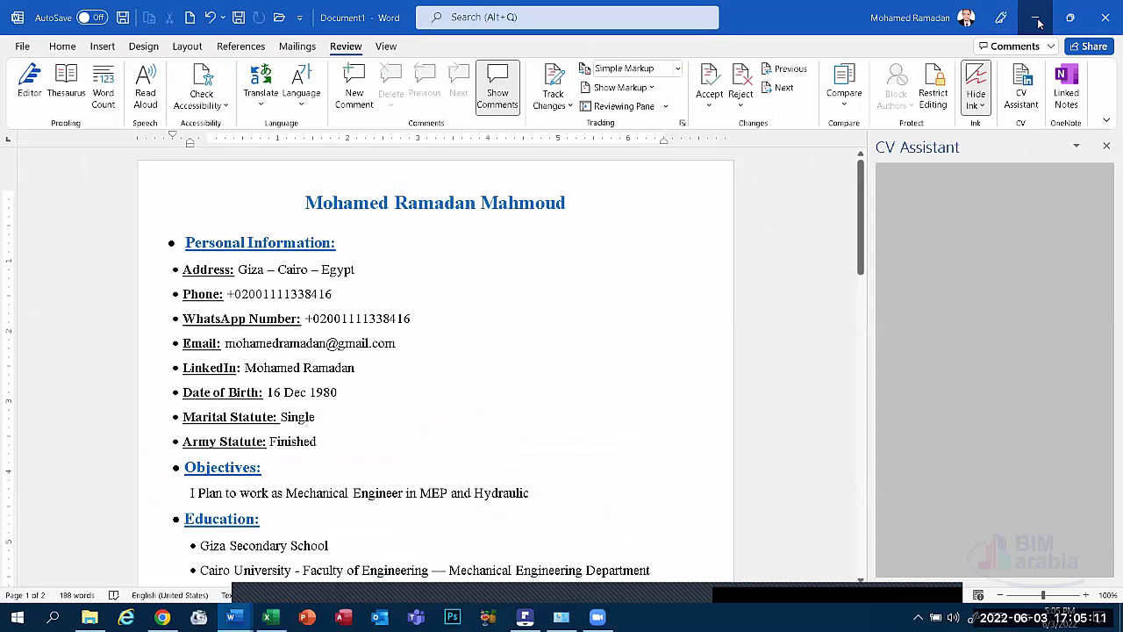
left_click(1036, 19)
left_click(1036, 20)
double_click(27, 103)
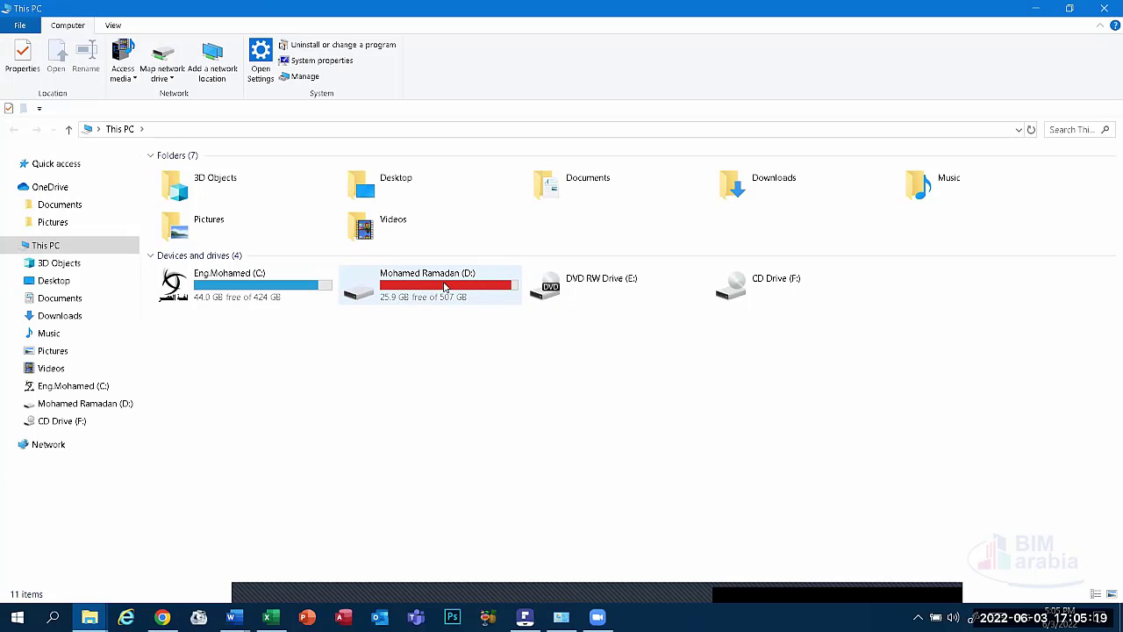
left_click(1103, 8)
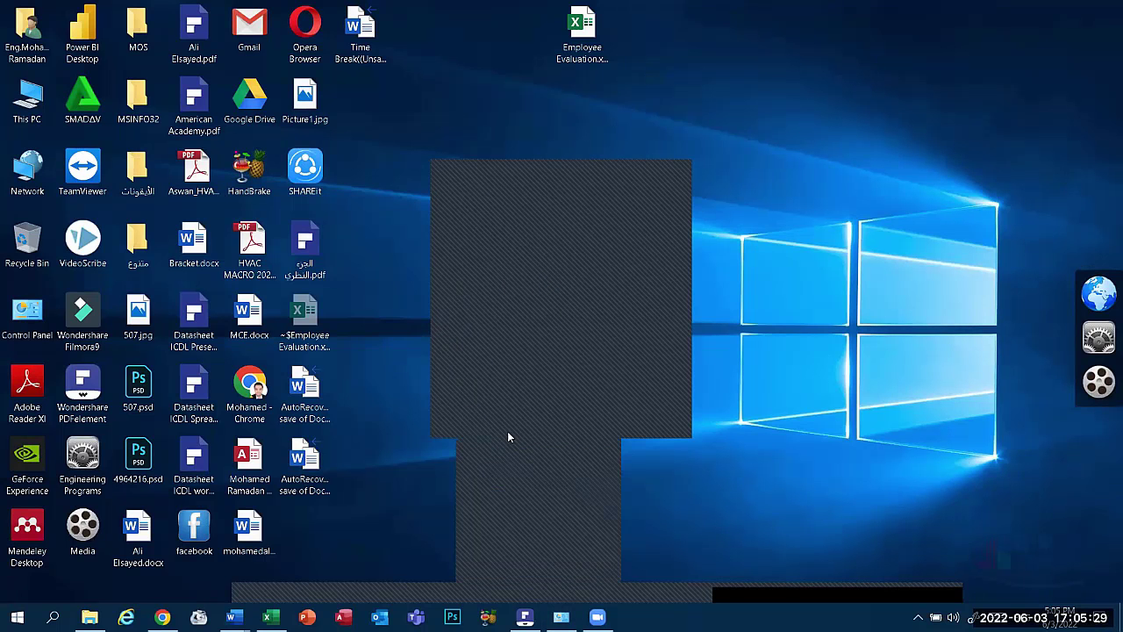
Dismiss the lower dark panel and the last dark window, leaving only desktop icons.
left_click(527, 455)
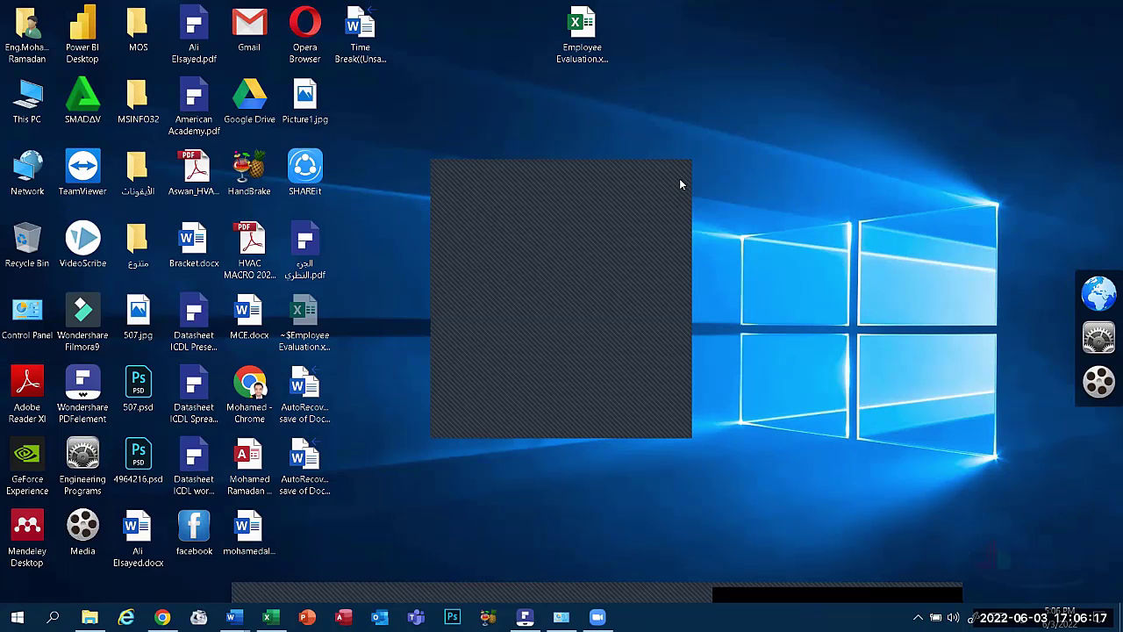
left_click(521, 614)
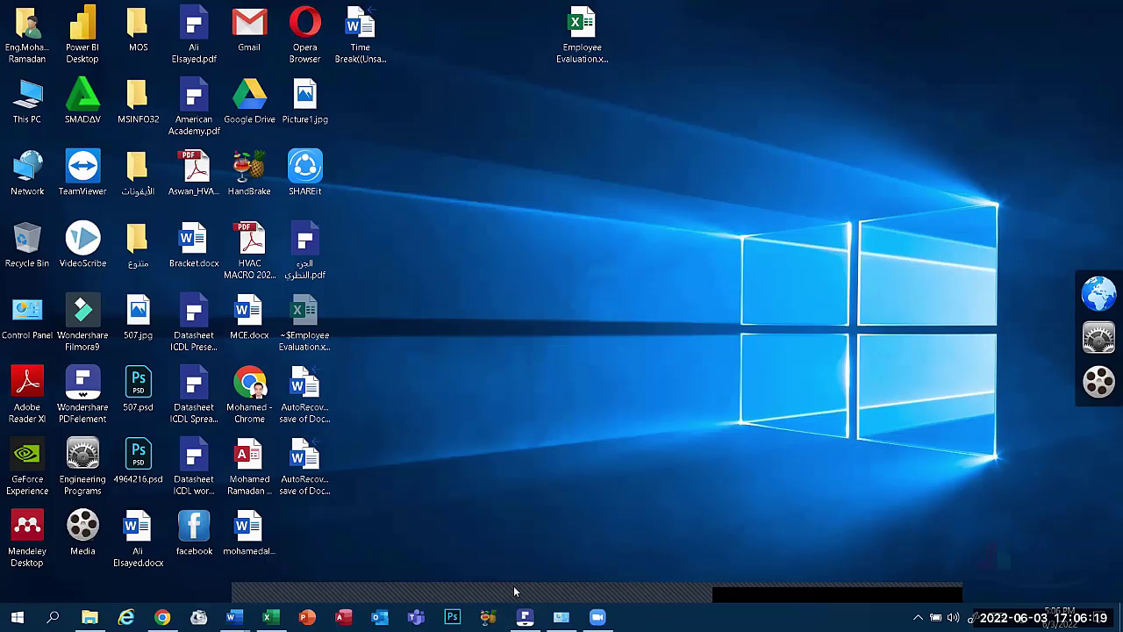